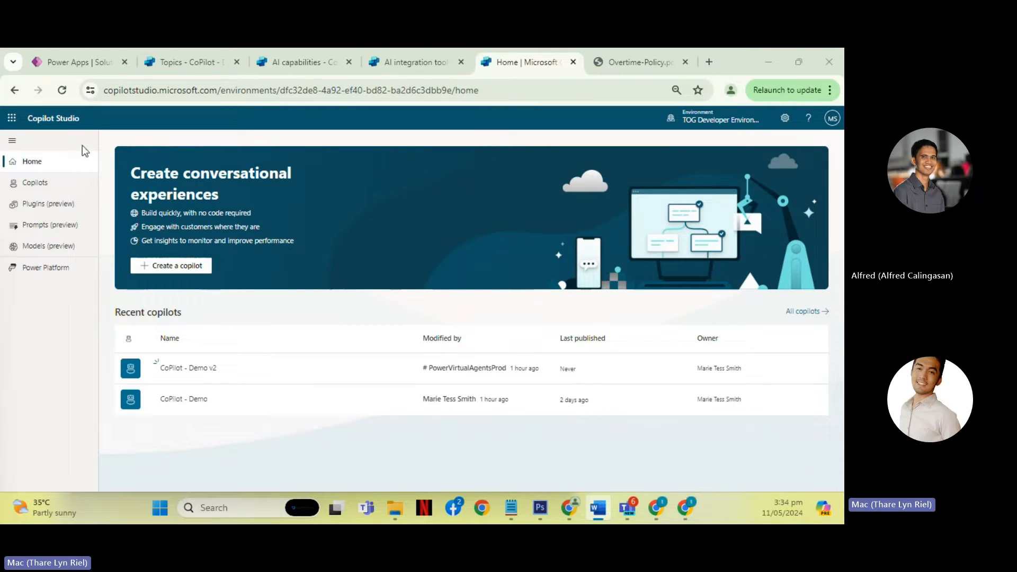
{"action": "left_click_drag", "start_coordinate": [83, 121], "coordinate": [32, 120]}
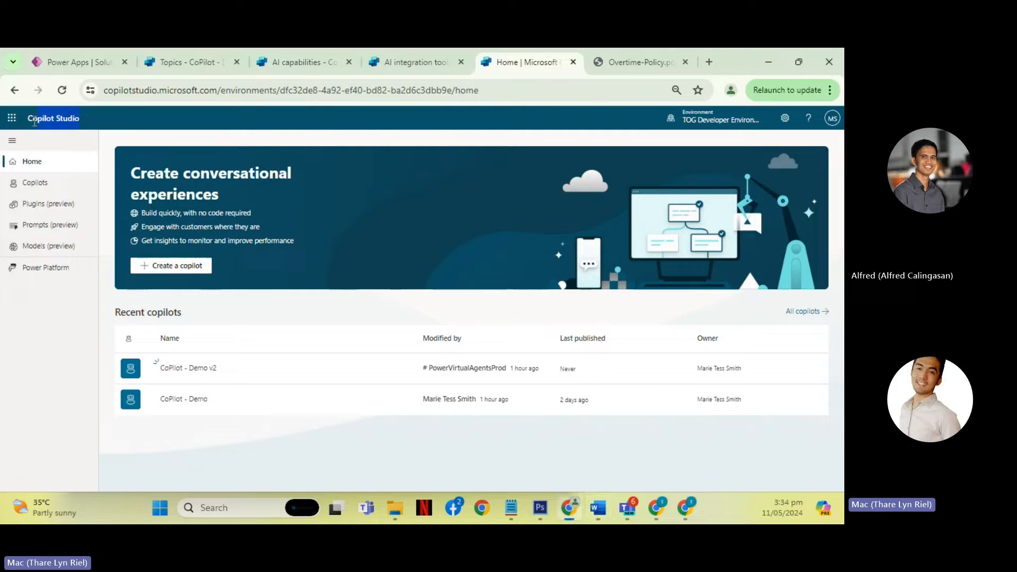
{"action": "left_click", "coordinate": [46, 378]}
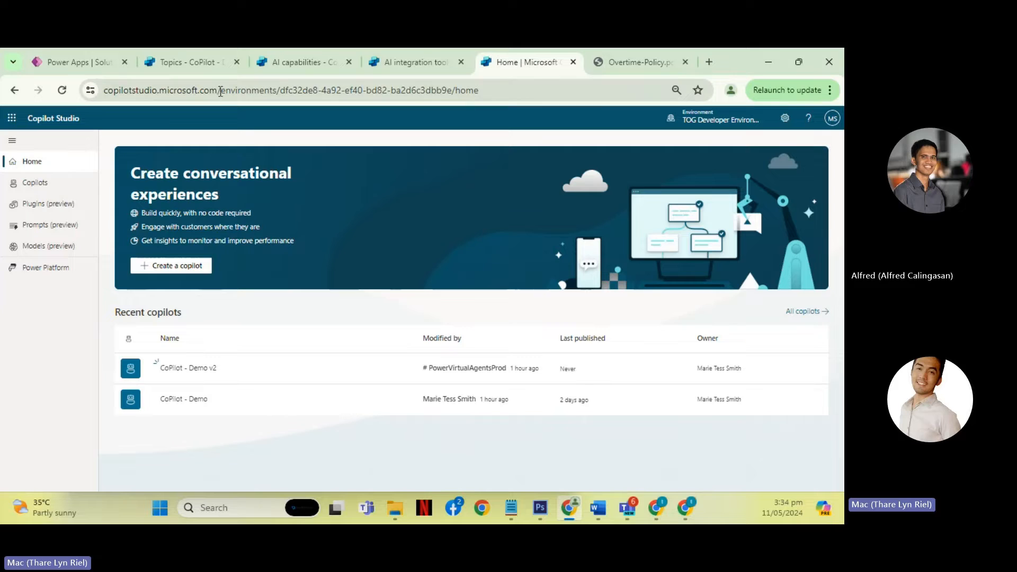
{"action": "left_click_drag", "start_coordinate": [221, 92], "coordinate": [104, 91]}
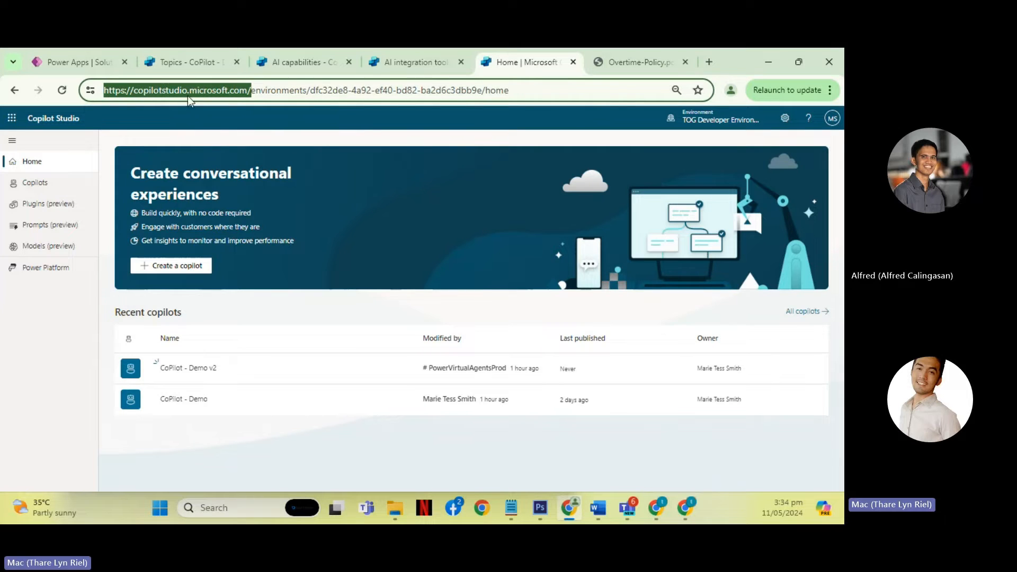
{"action": "left_click_drag", "start_coordinate": [189, 100], "coordinate": [218, 97]}
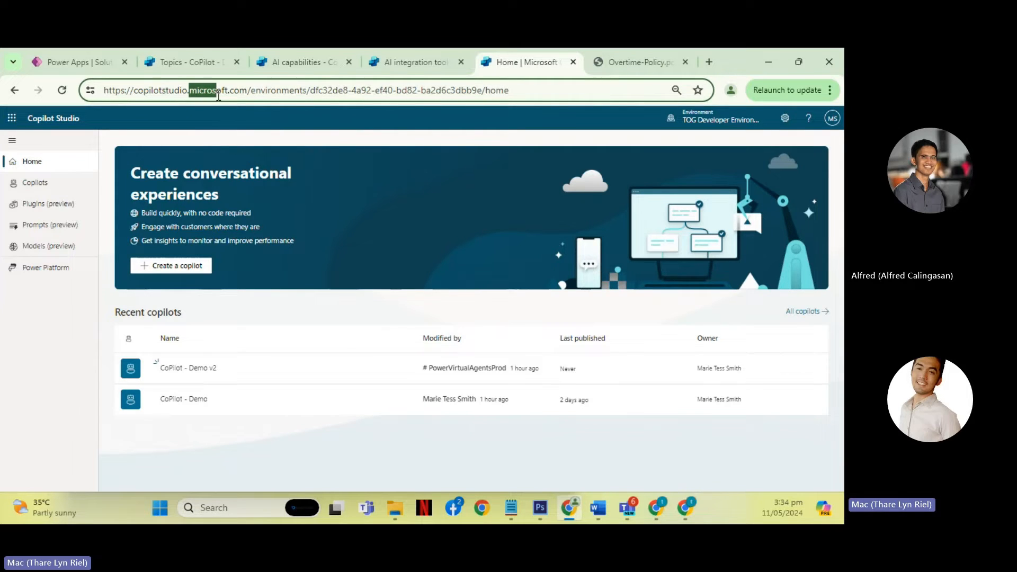
{"action": "left_click", "coordinate": [232, 95]}
{"action": "left_click_drag", "start_coordinate": [247, 90], "coordinate": [91, 67]}
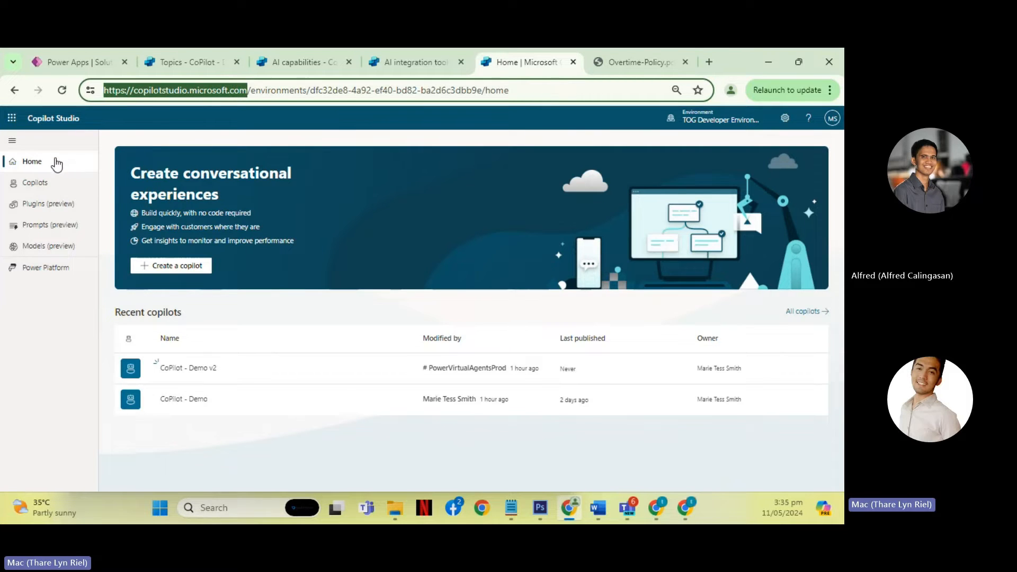
{"action": "left_click", "coordinate": [55, 322]}
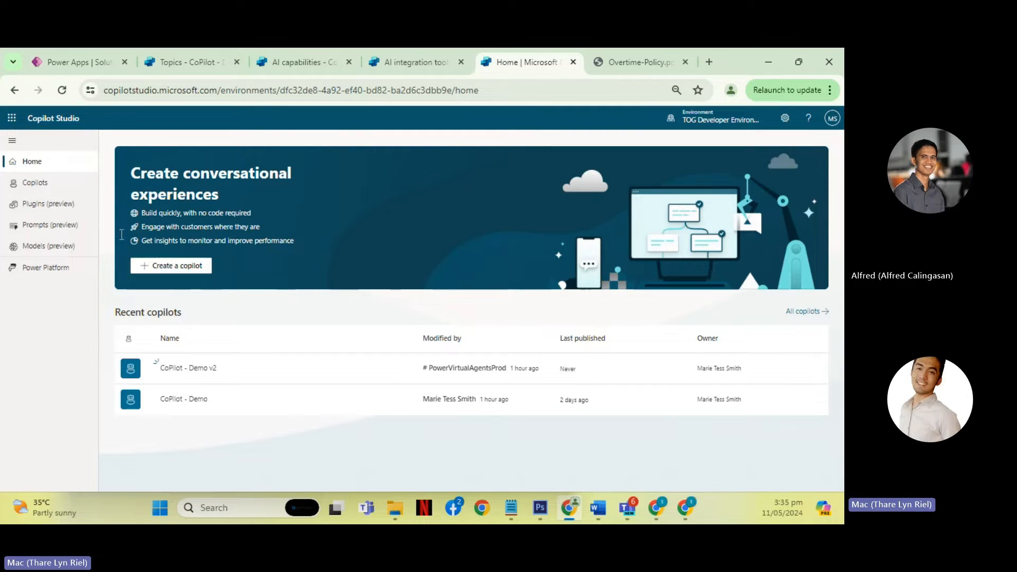
- Open the Copilots list and look at the setup form for a new copilot, leaving it without creating one
{"action": "left_click", "coordinate": [62, 187]}
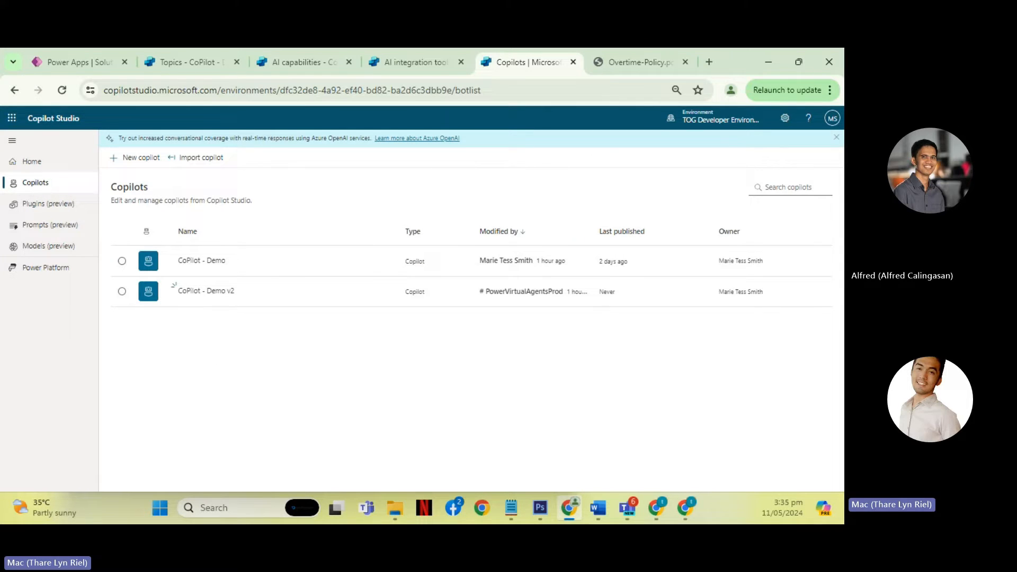
{"action": "left_click", "coordinate": [142, 162]}
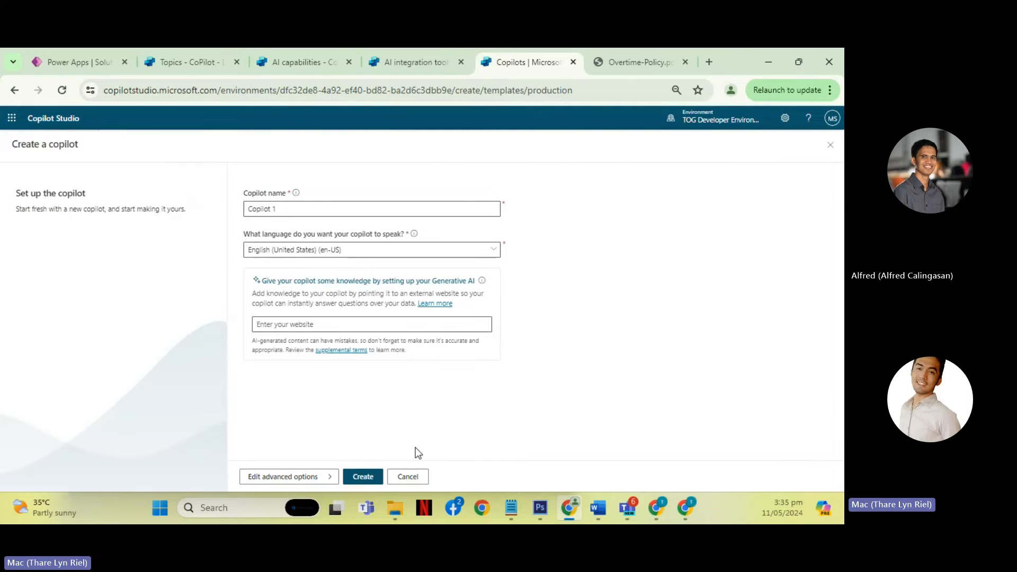
{"action": "left_click", "coordinate": [415, 477]}
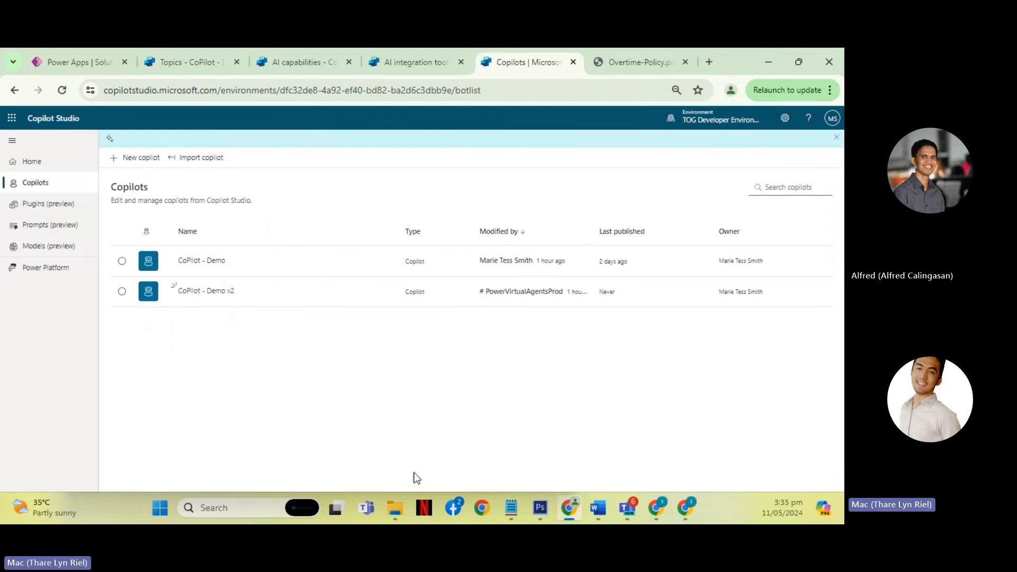
- Open Power Apps from the list of Power Platform products
{"action": "left_click", "coordinate": [55, 272]}
{"action": "left_click", "coordinate": [257, 197]}
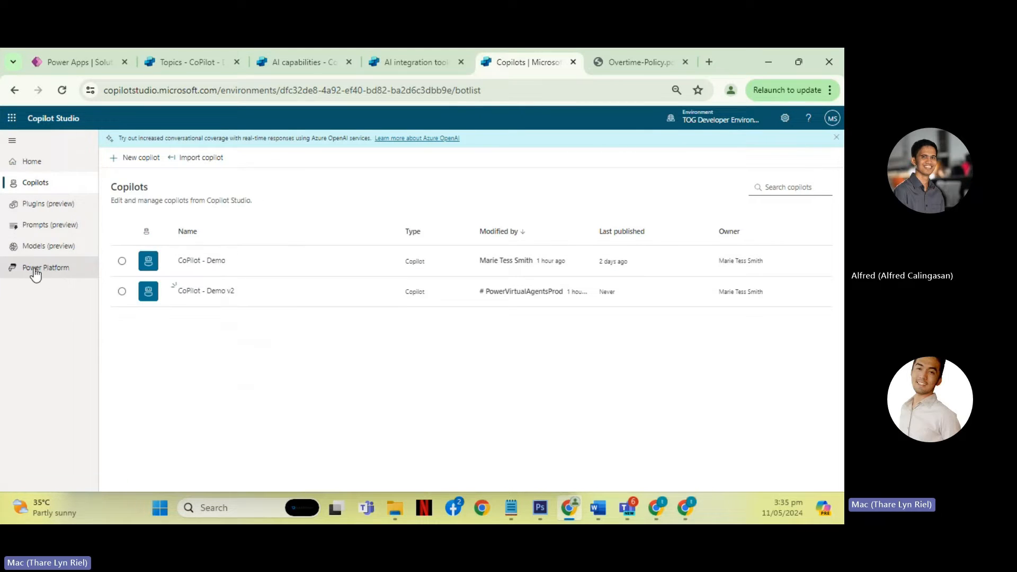
{"action": "left_click", "coordinate": [45, 270]}
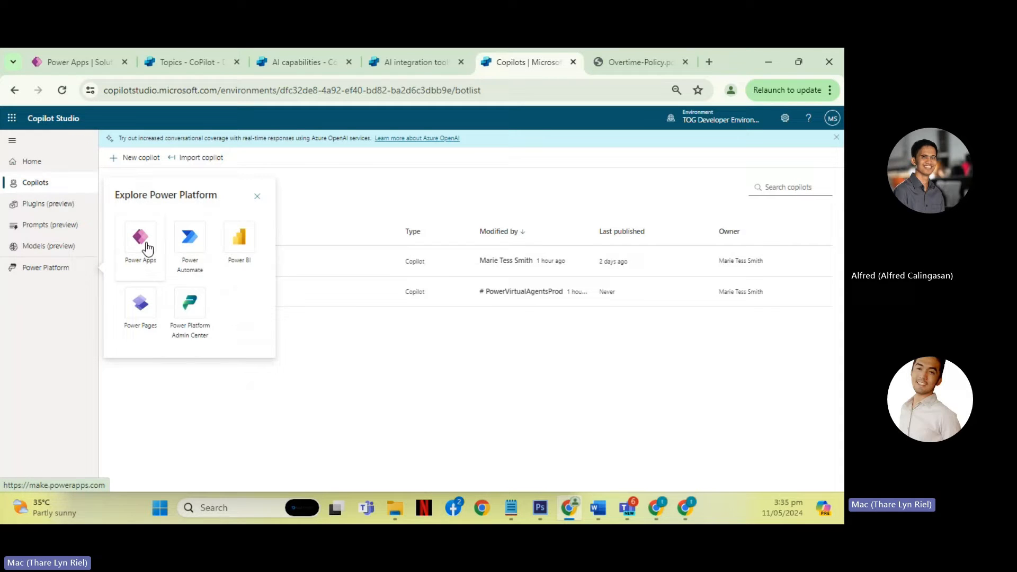
{"action": "left_click", "coordinate": [147, 249]}
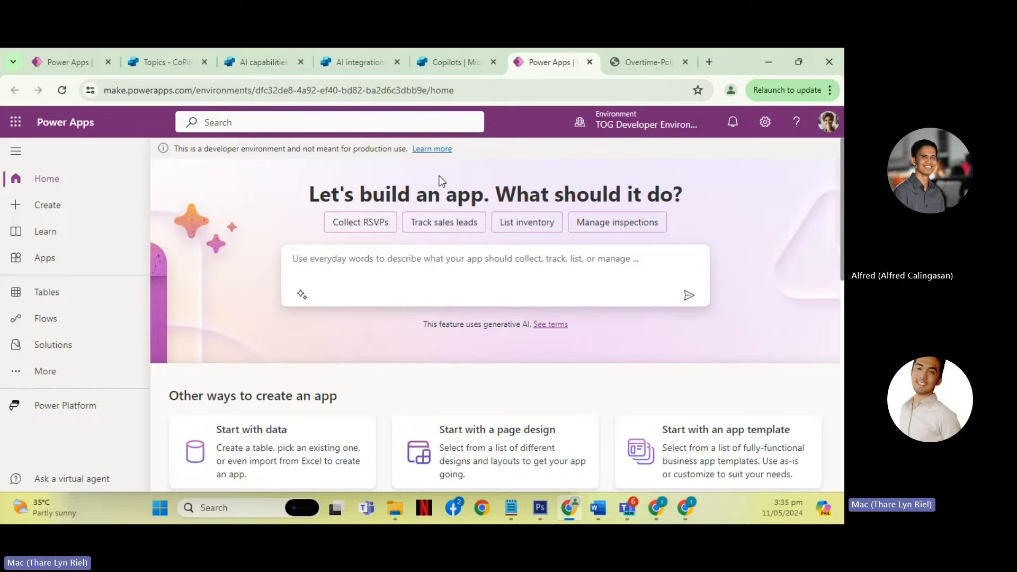
- Select the CoPilot - Demo copilot in Copilot Studio and open the Solutions page in Power Apps
{"action": "left_click", "coordinate": [456, 64]}
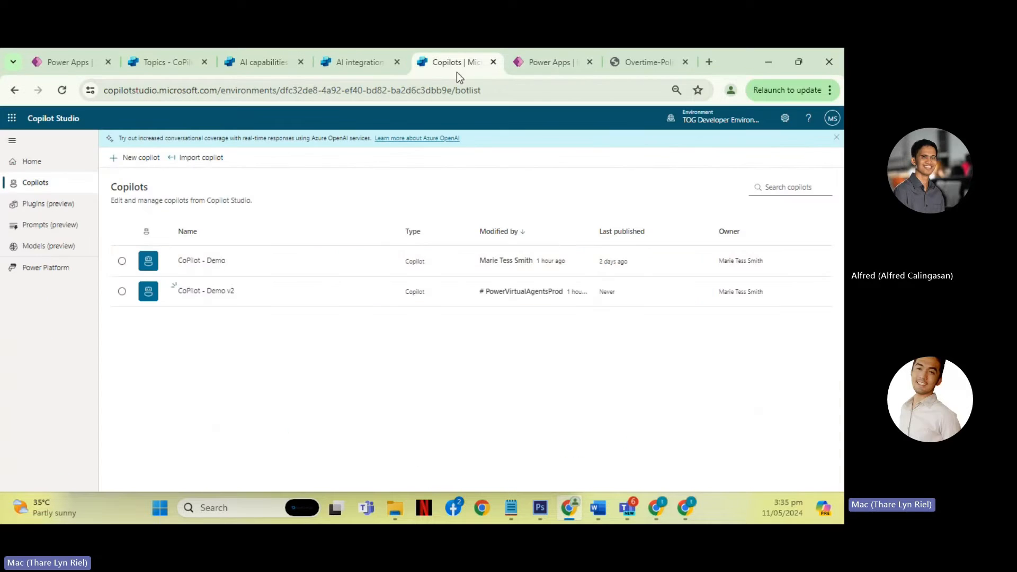
{"action": "left_click", "coordinate": [122, 263]}
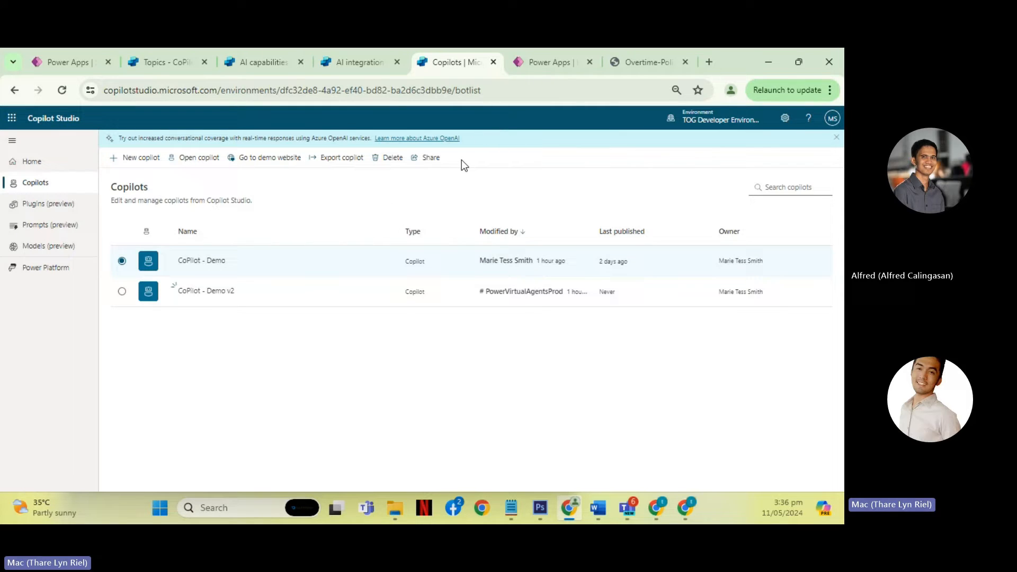
{"action": "left_click", "coordinate": [536, 71]}
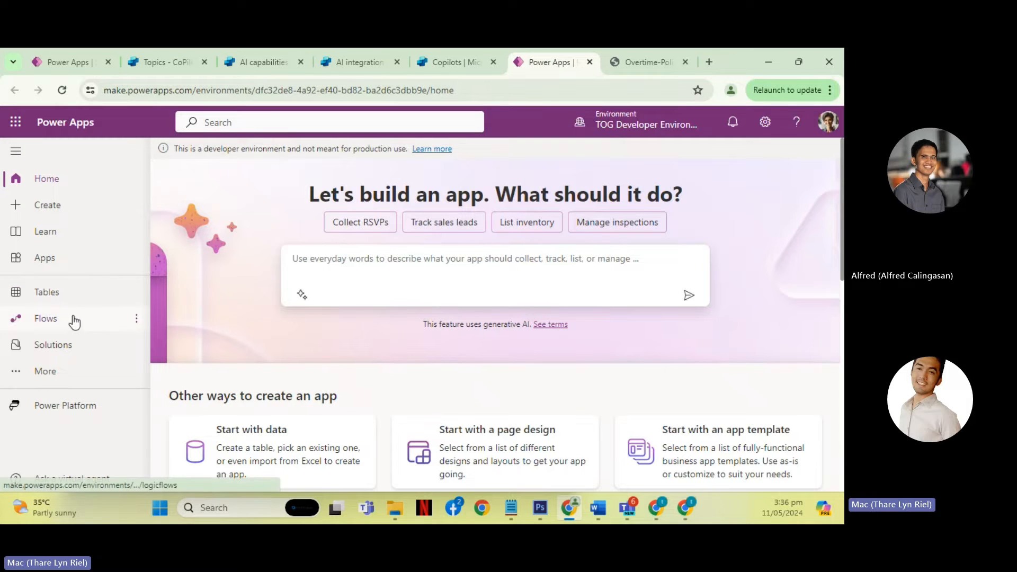
{"action": "left_click", "coordinate": [79, 347]}
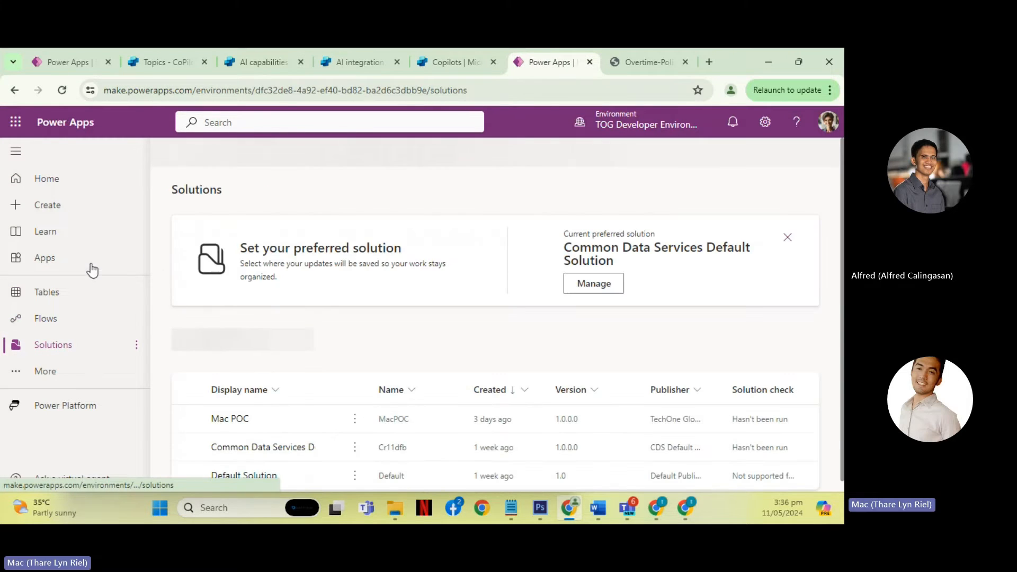
- Compare the environment selection in Copilot Studio with the one in Power Apps, keeping the current environment in both
{"action": "left_click", "coordinate": [450, 64]}
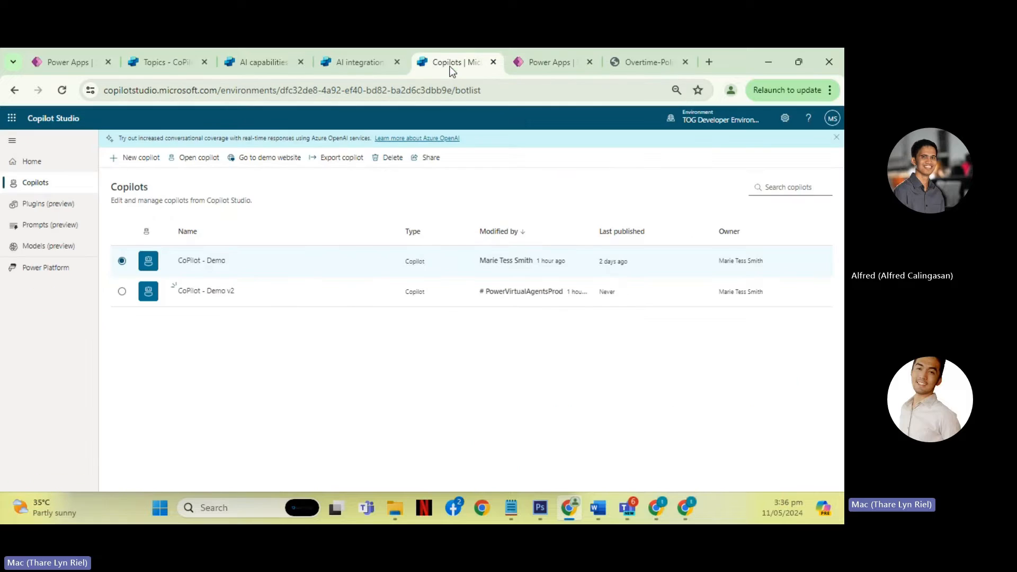
{"action": "left_click", "coordinate": [46, 269]}
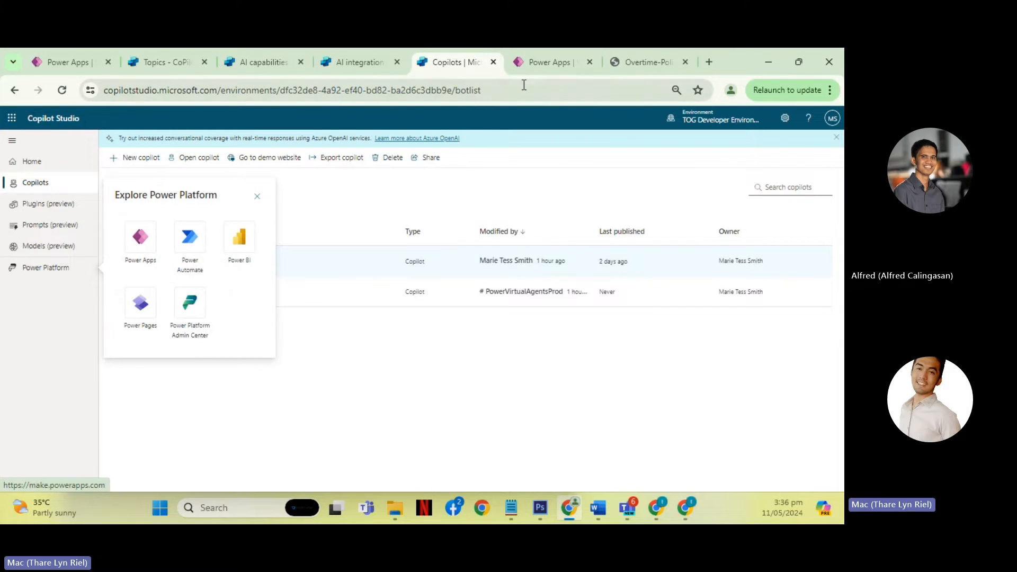
{"action": "left_click", "coordinate": [533, 67]}
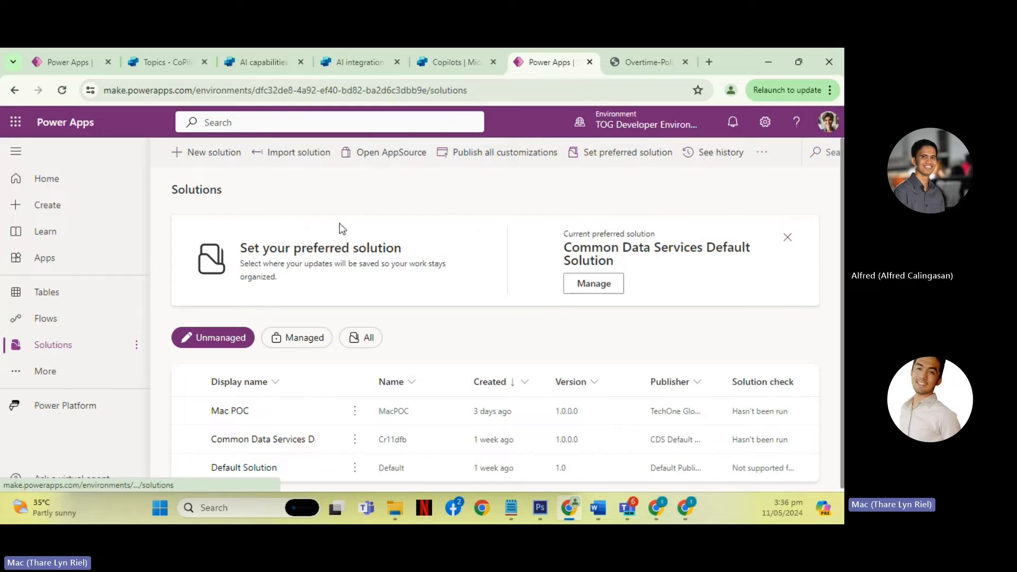
{"action": "left_click", "coordinate": [445, 69]}
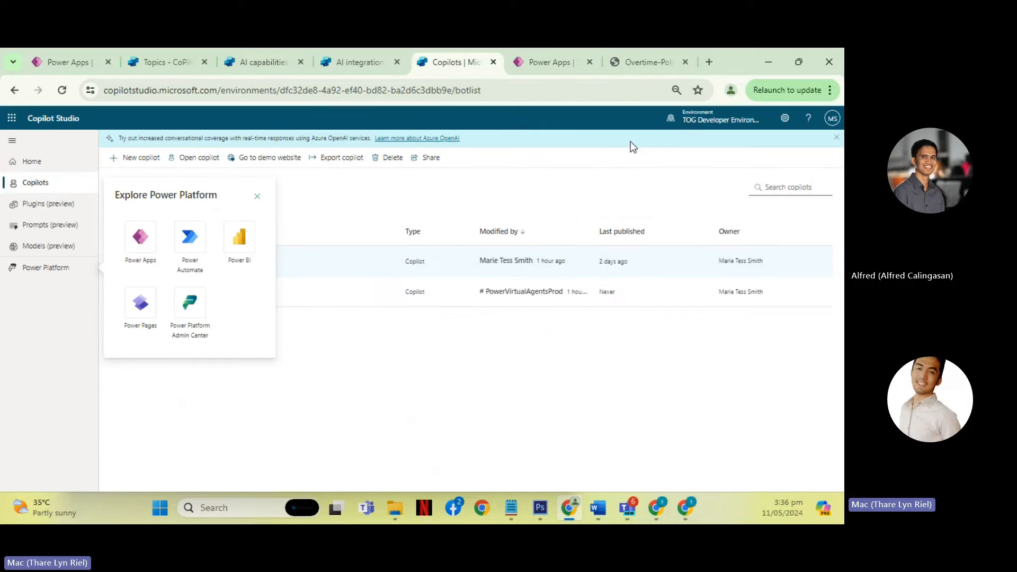
{"action": "left_click", "coordinate": [694, 123]}
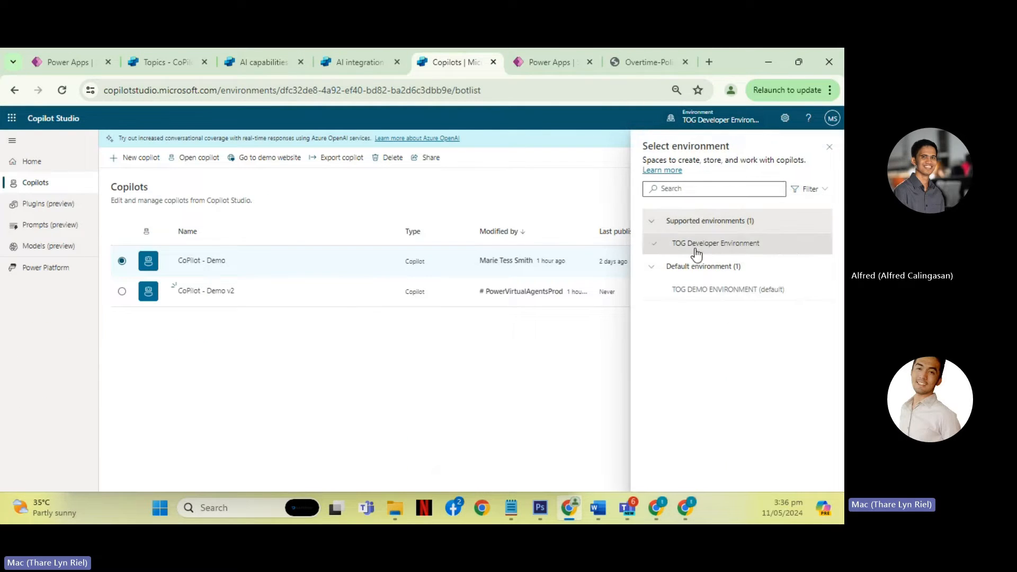
{"action": "left_click", "coordinate": [539, 62]}
{"action": "left_click", "coordinate": [672, 198]}
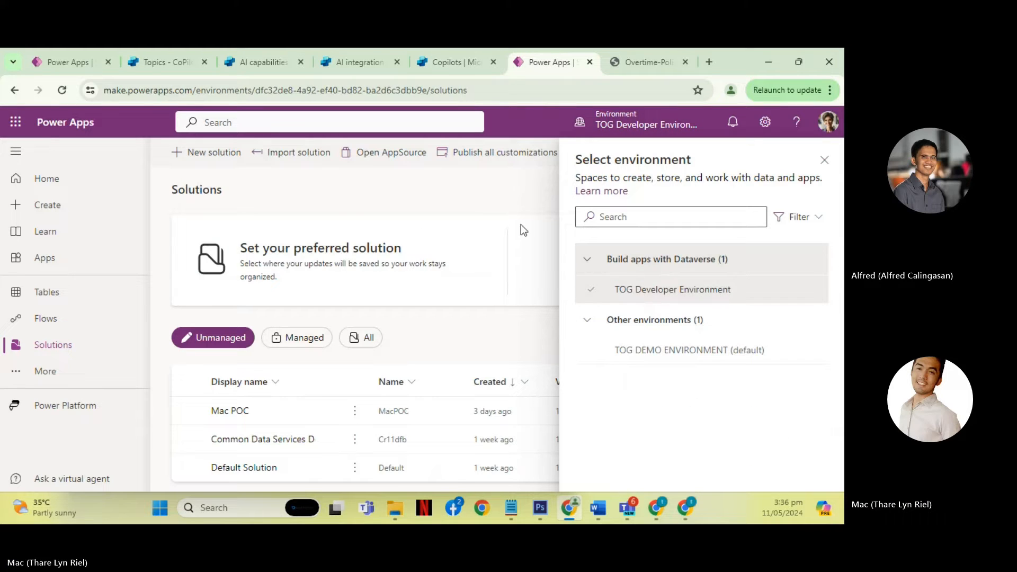
{"action": "left_click", "coordinate": [818, 170]}
- Start a new solution with the display name CoPilot Demo and TechOne Global Philippines as its publisher
{"action": "key", "text": "ctrl+minus"}
{"action": "key", "text": "ctrl+minus"}
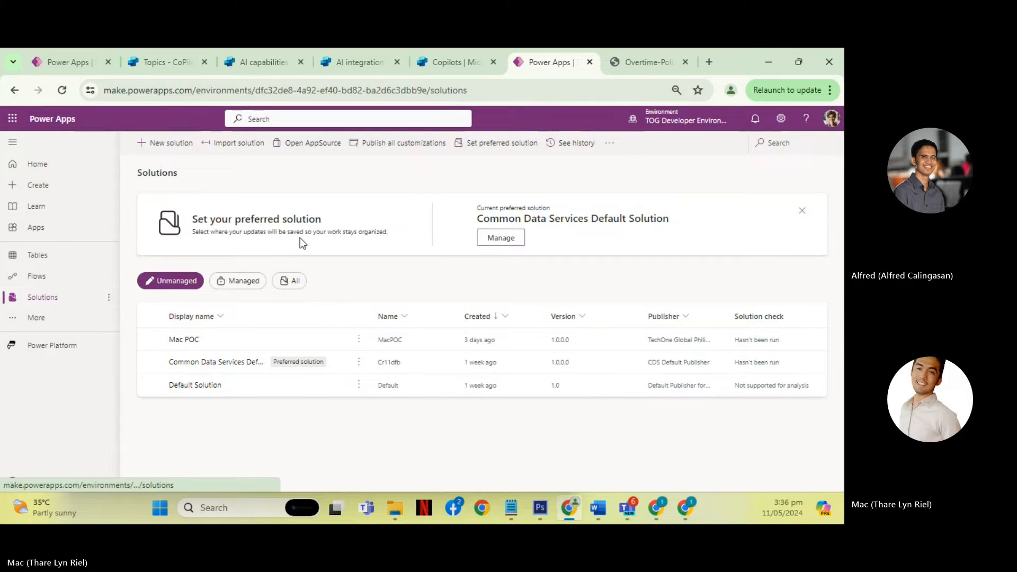
{"action": "left_click", "coordinate": [153, 150]}
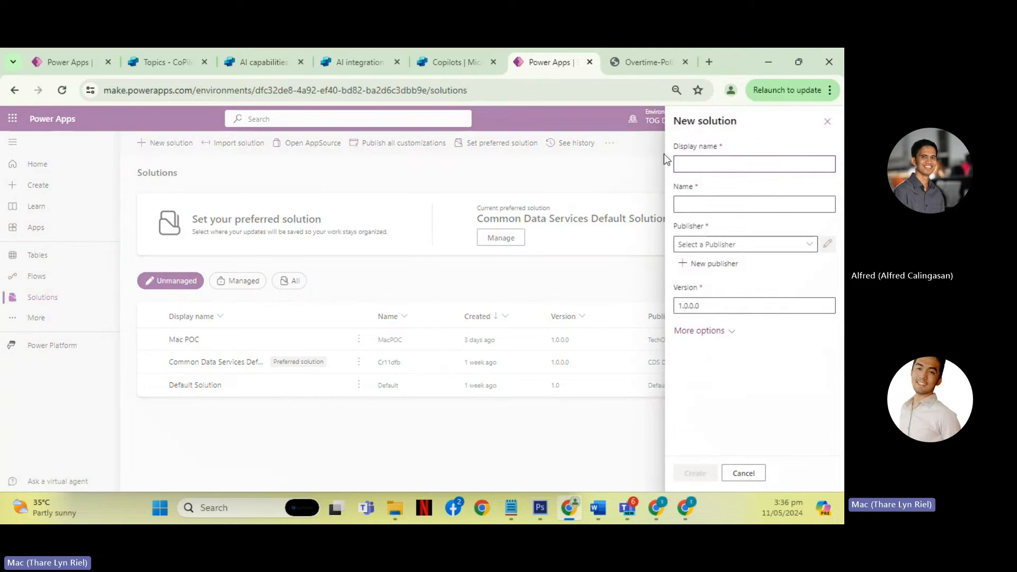
{"action": "left_click", "coordinate": [716, 168]}
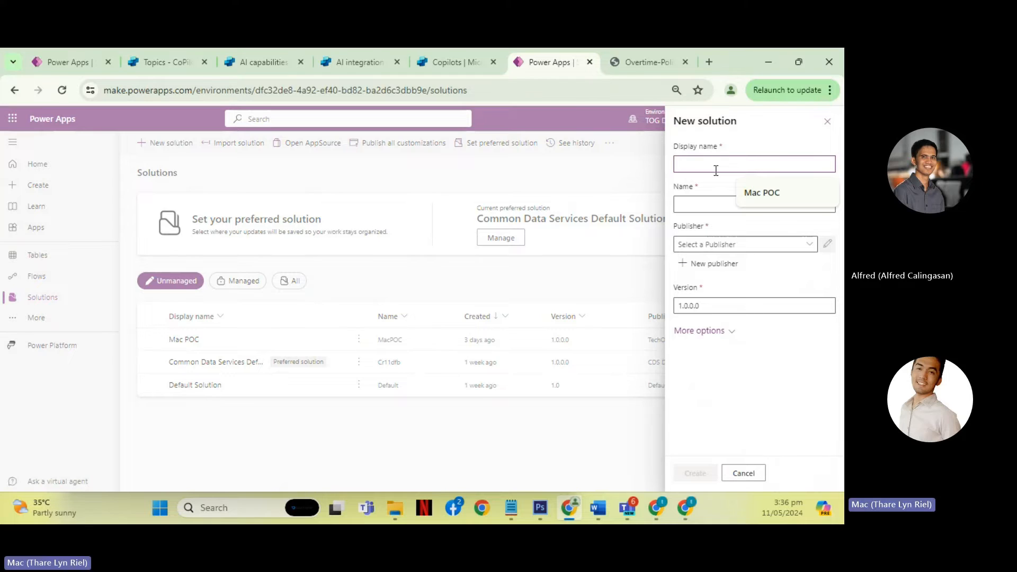
{"action": "type", "text": "D"}
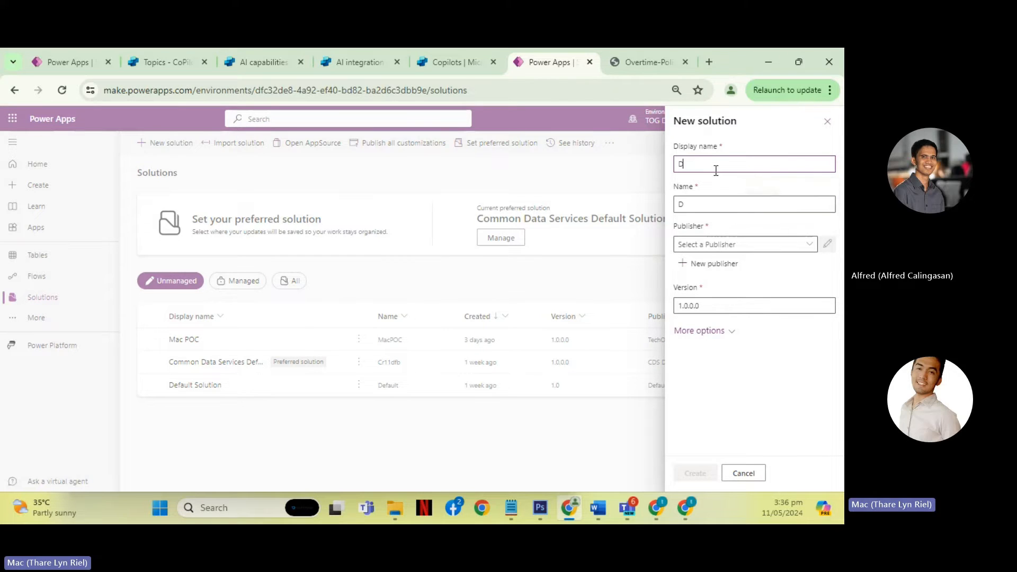
{"action": "type", "text": "emo"}
{"action": "key", "text": "BackSpace"}
{"action": "key", "text": "BackSpace"}
{"action": "key", "text": "BackSpace"}
{"action": "key", "text": "BackSpace"}
{"action": "type", "text": "Co"}
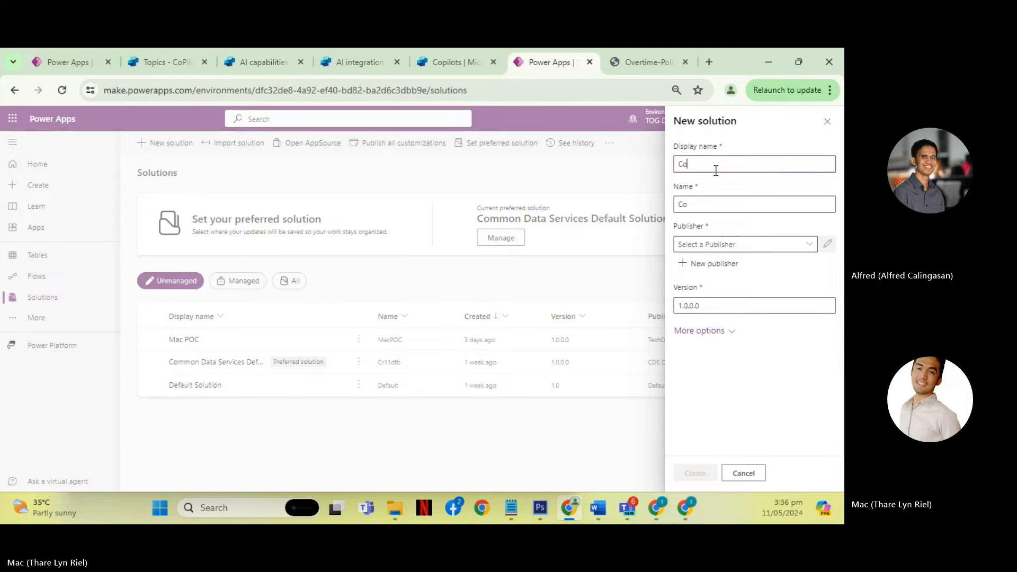
{"action": "type", "text": "Pilot D"}
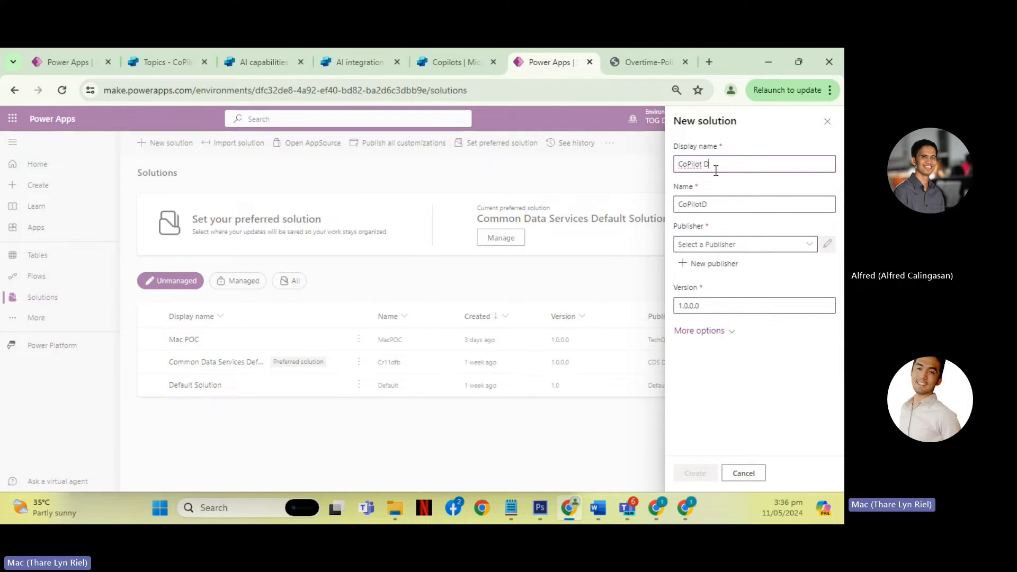
{"action": "type", "text": "emo"}
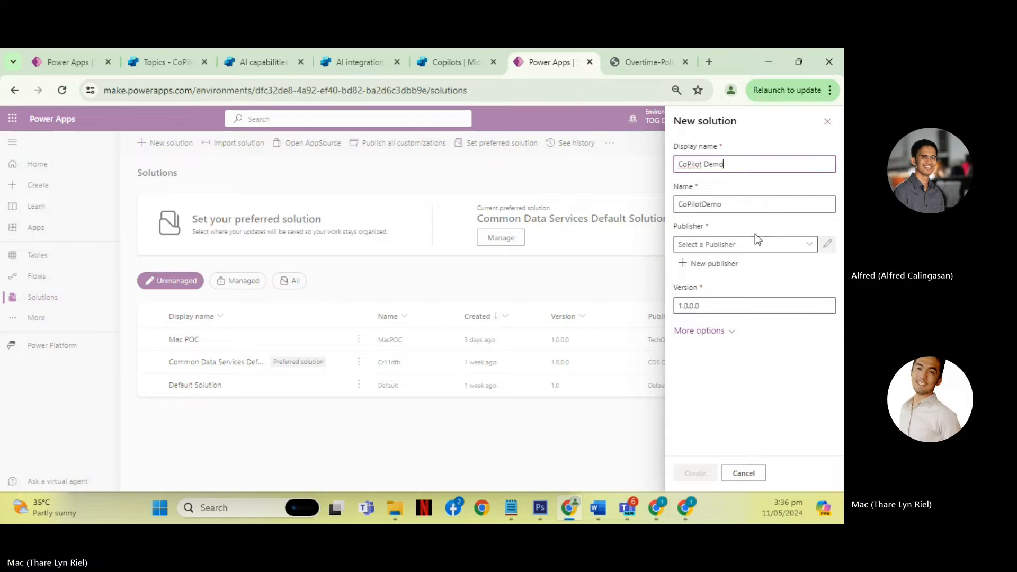
{"action": "left_click", "coordinate": [805, 245]}
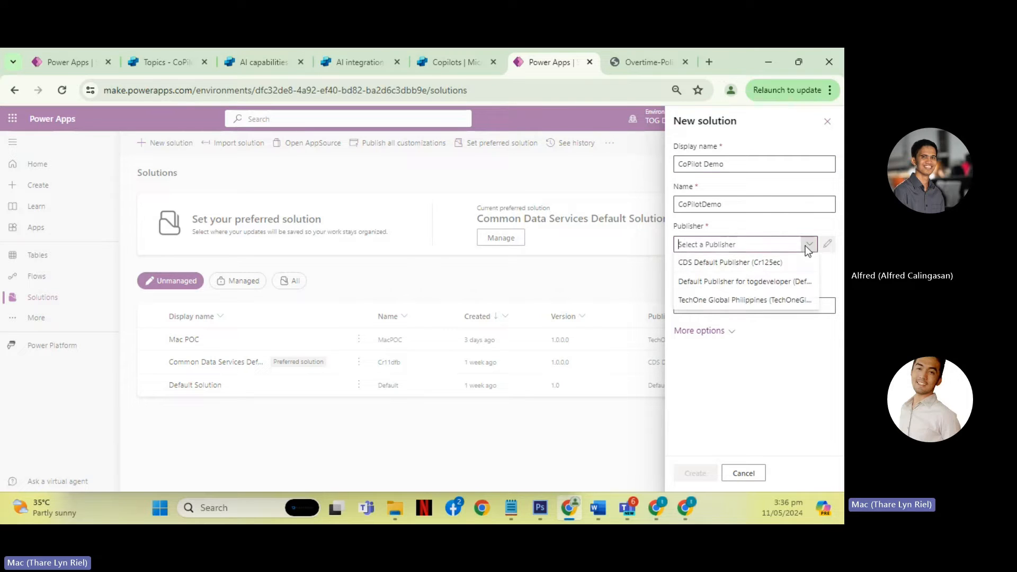
{"action": "left_click", "coordinate": [740, 300]}
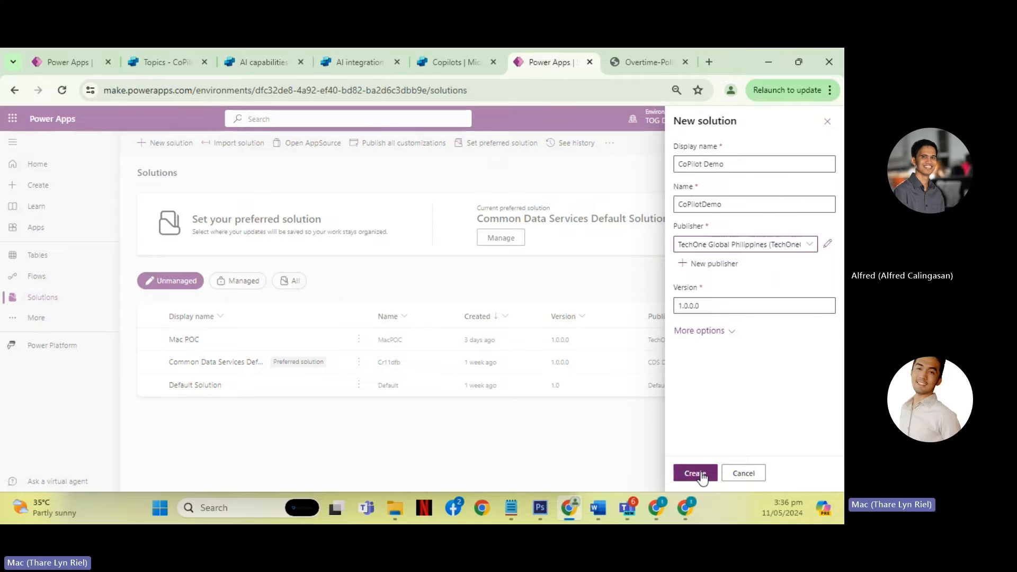
- Review the available publishers and the form for a new publisher without creating one
{"action": "left_click", "coordinate": [815, 245]}
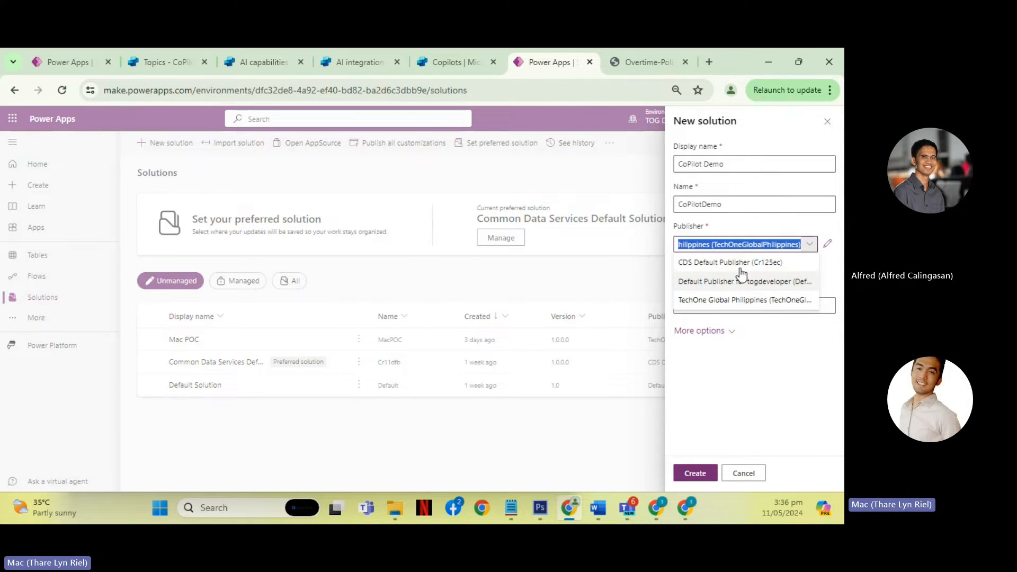
{"action": "left_click", "coordinate": [755, 365]}
{"action": "left_click", "coordinate": [713, 265]}
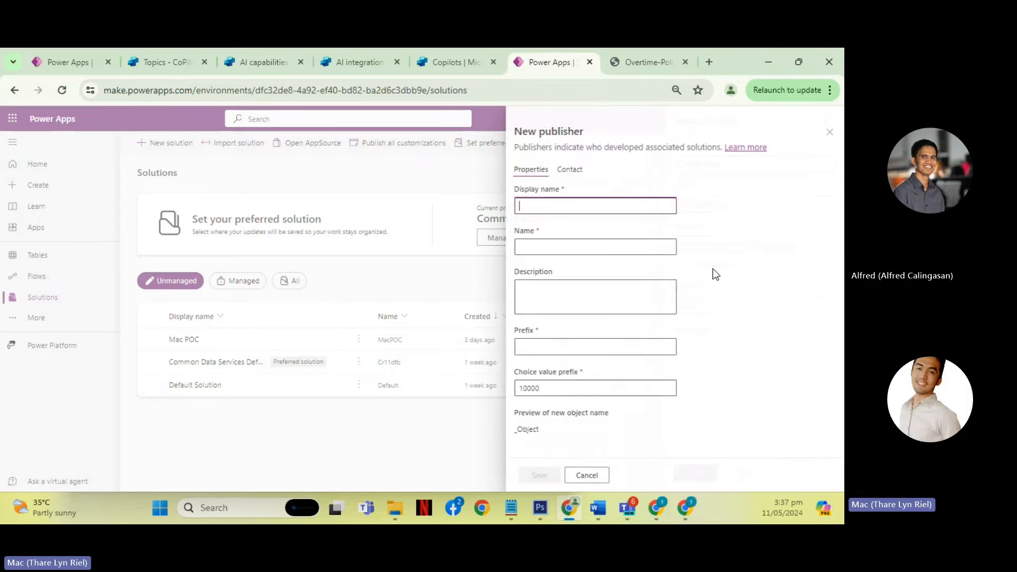
{"action": "left_click", "coordinate": [593, 477]}
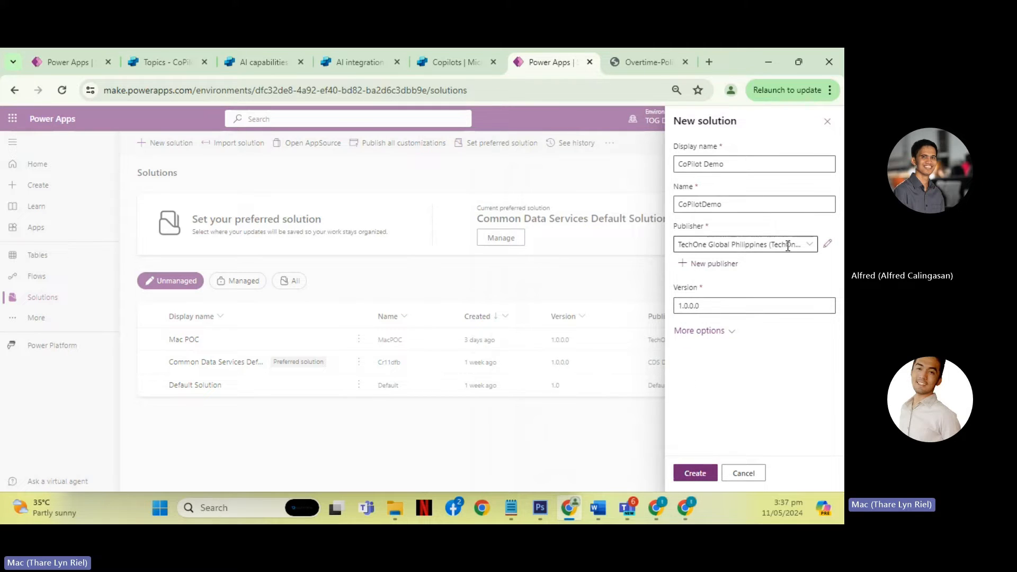
- Keep the selected publisher and create the CoPilot Demo solution
{"action": "left_click", "coordinate": [811, 246]}
{"action": "left_click", "coordinate": [755, 406]}
{"action": "left_click", "coordinate": [702, 477]}
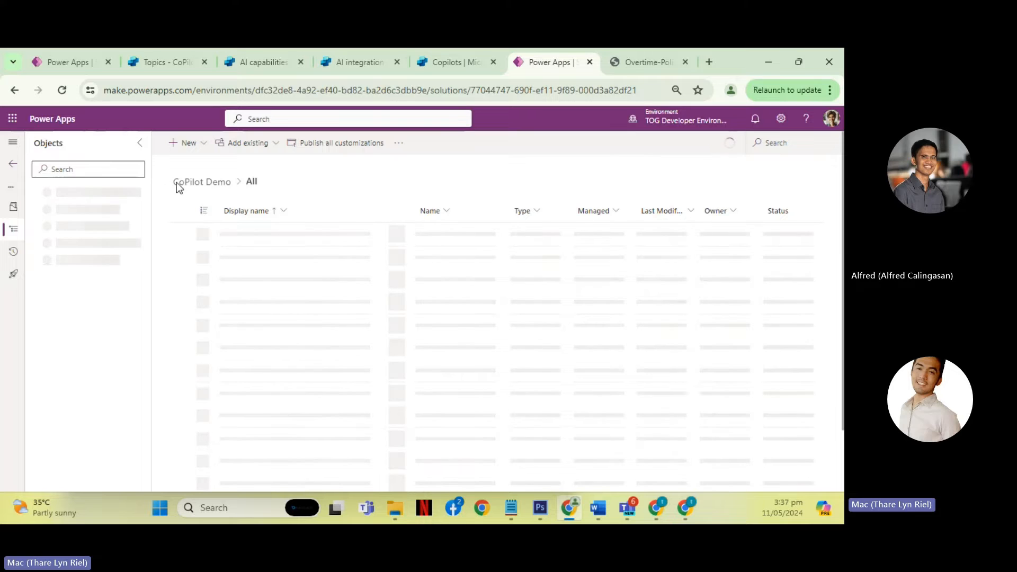
- Switch from the CoPilot Demo solution to Copilot Studio and start a new copilot
{"action": "left_click_drag", "start_coordinate": [174, 181], "coordinate": [249, 187]}
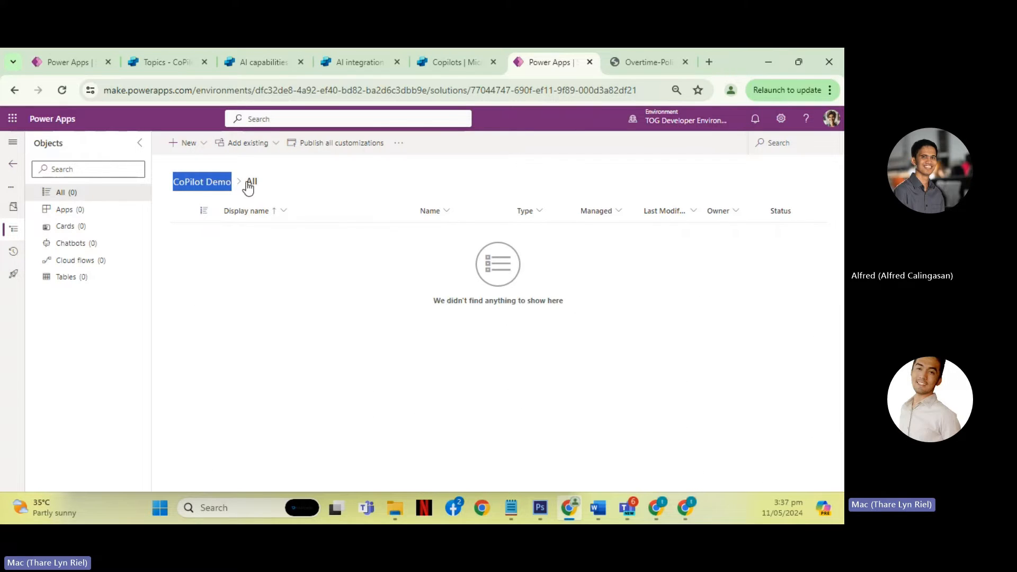
{"action": "left_click", "coordinate": [443, 64]}
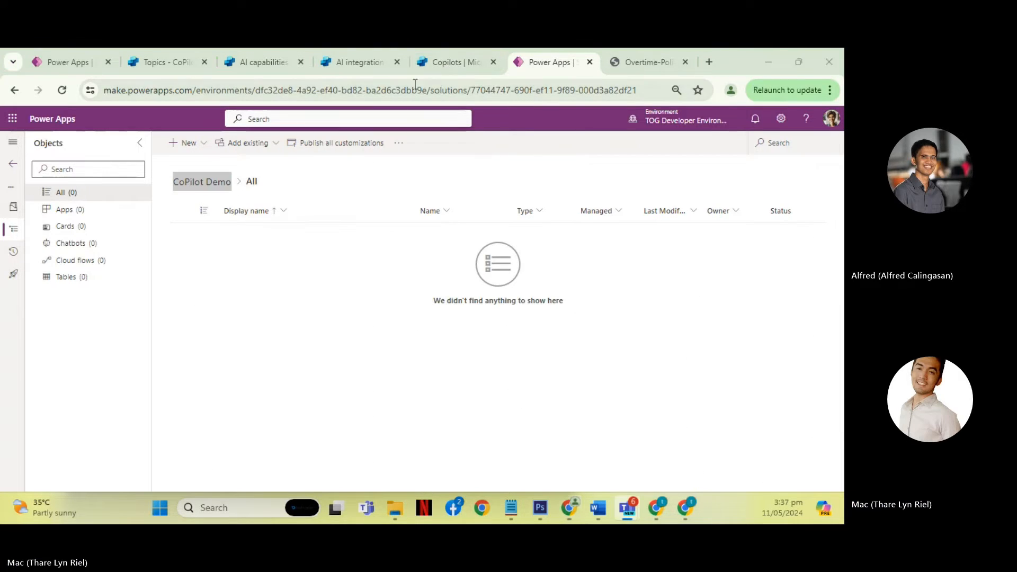
{"action": "left_click", "coordinate": [461, 67]}
{"action": "left_click", "coordinate": [827, 158]}
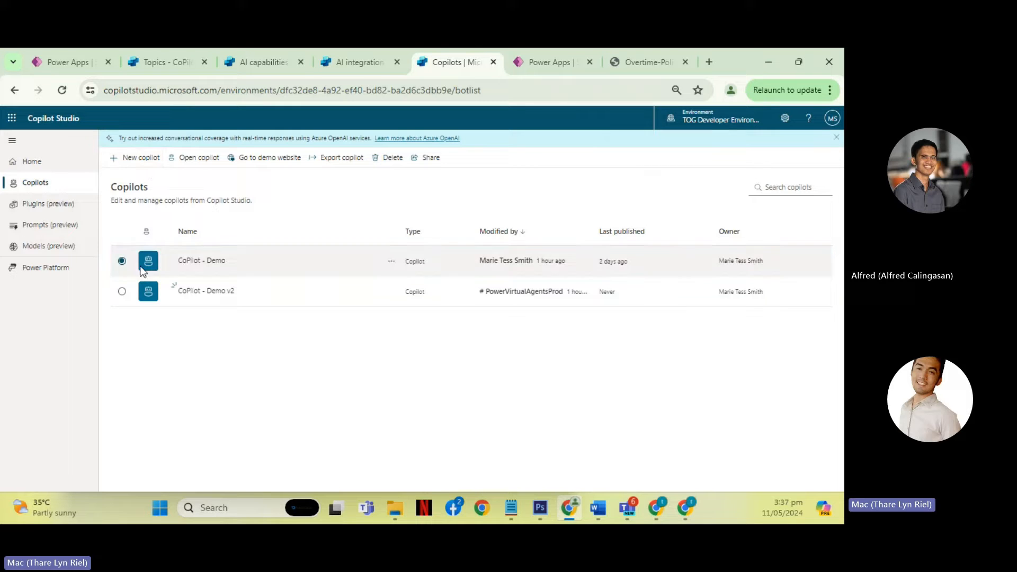
{"action": "left_click", "coordinate": [131, 158]}
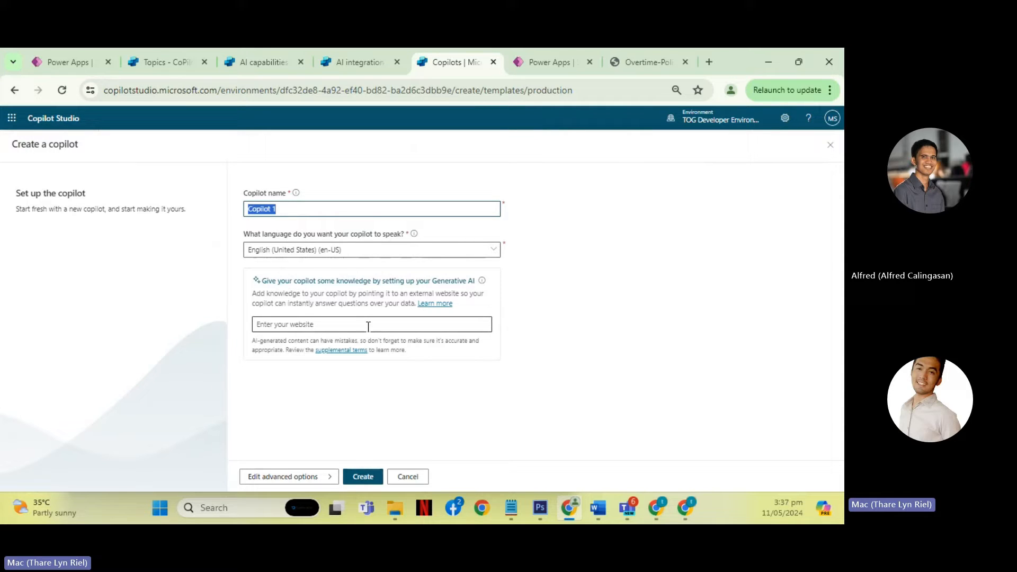
{"action": "type", "text": "Demo BOT"}
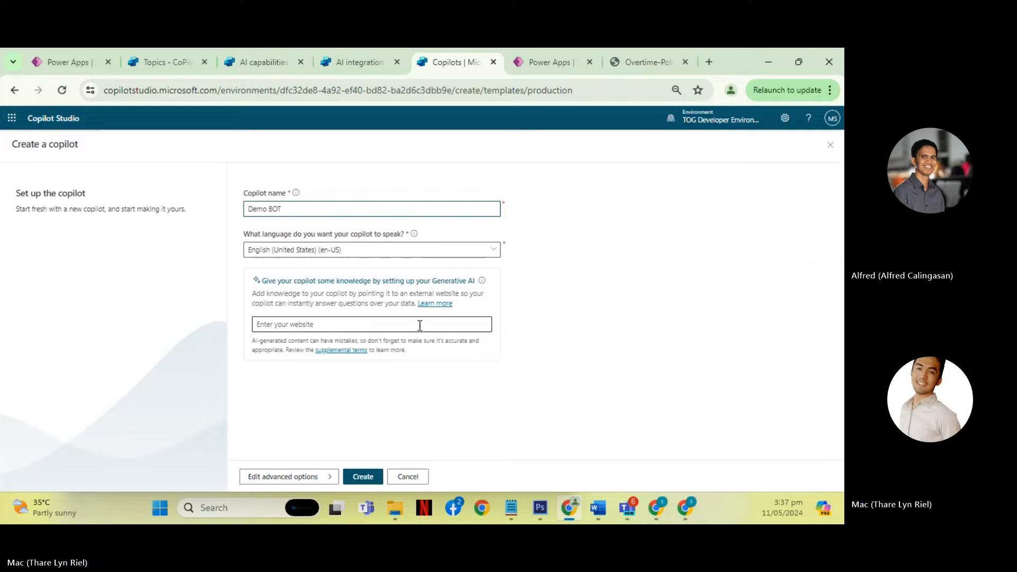
{"action": "left_click", "coordinate": [553, 302]}
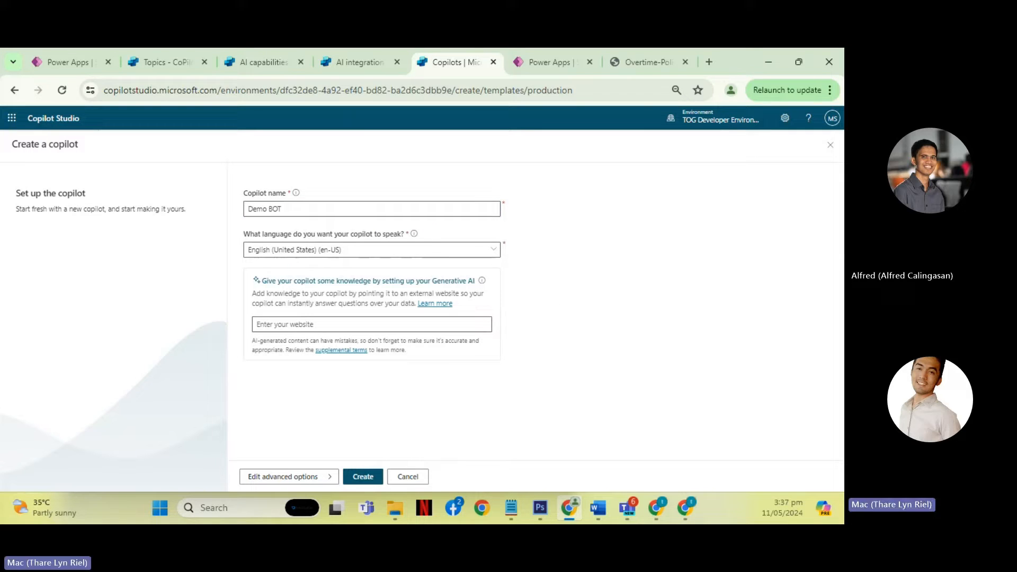
{"action": "key", "text": "alt+Tab"}
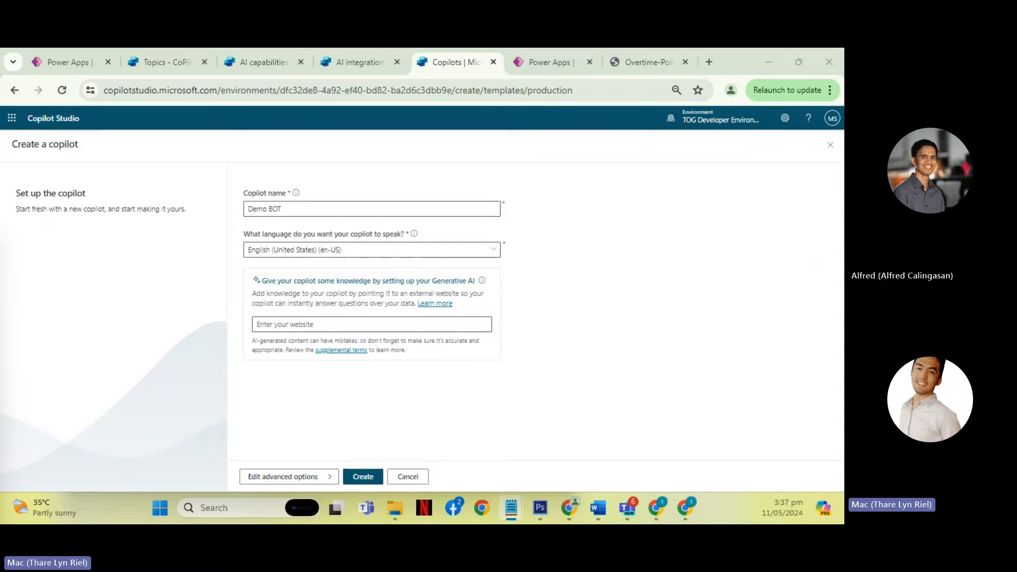
{"action": "type", "text": "https://www.techonegloba"}
{"action": "key", "text": "ctrl+z"}
{"action": "left_click", "coordinate": [344, 321]}
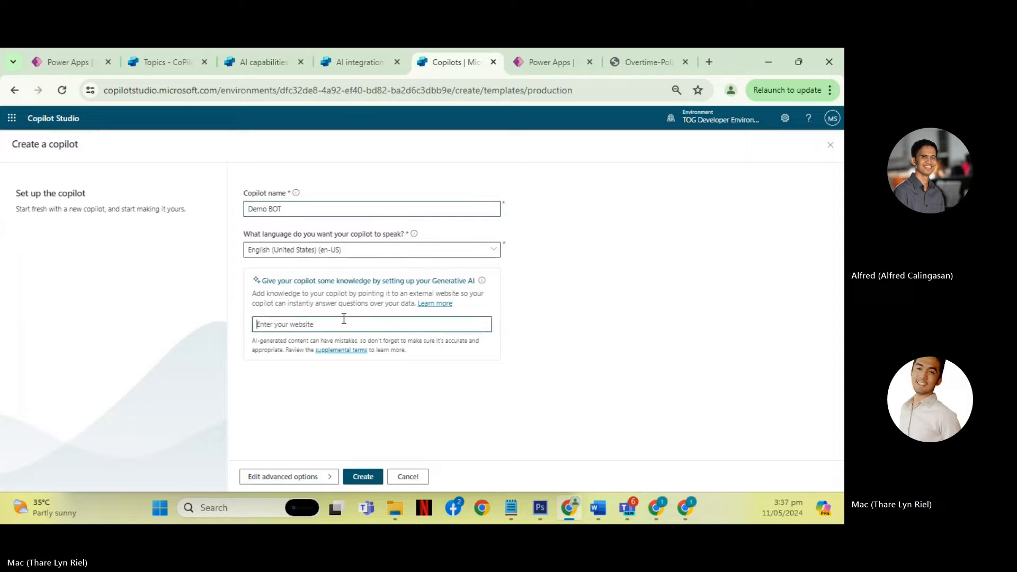
{"action": "type", "text": "https://www.techoneglobal.com/"}
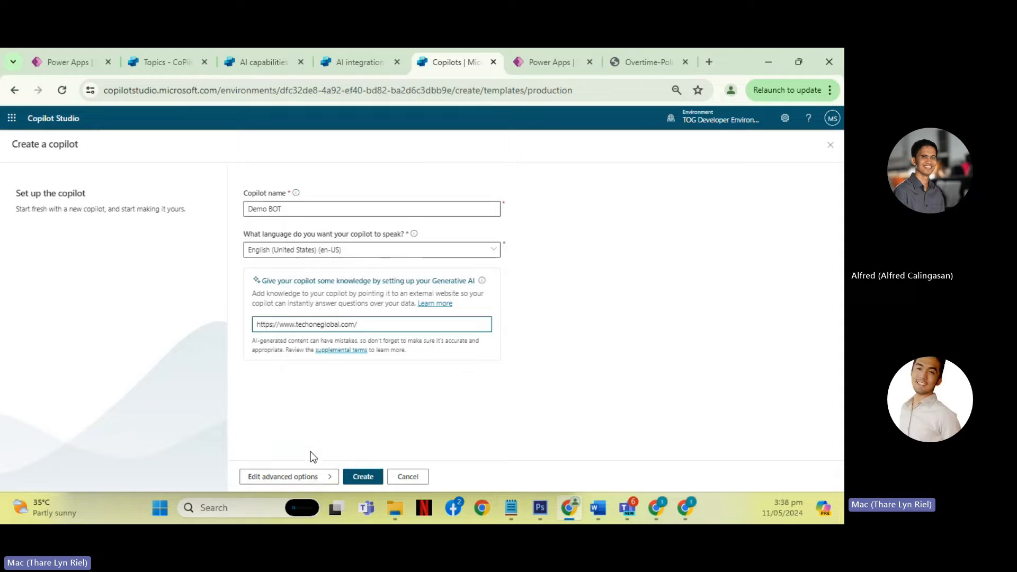
{"action": "left_click", "coordinate": [296, 479]}
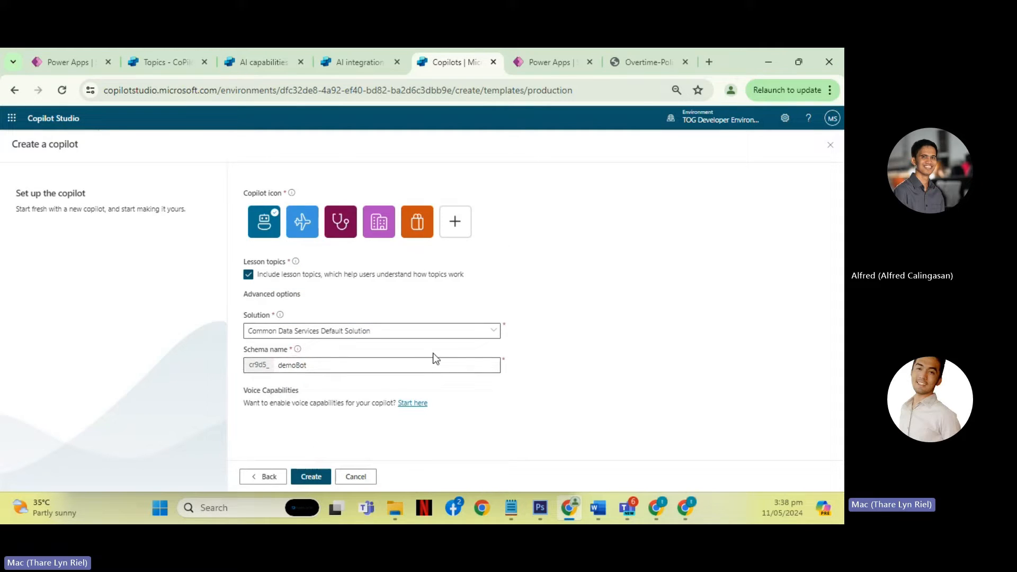
{"action": "left_click", "coordinate": [492, 335]}
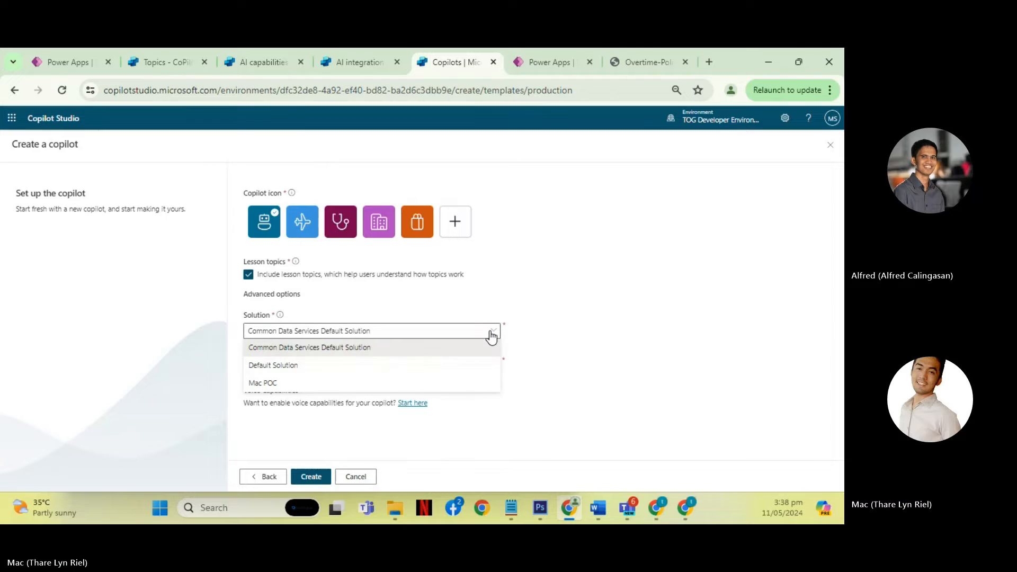
{"action": "left_click", "coordinate": [348, 438]}
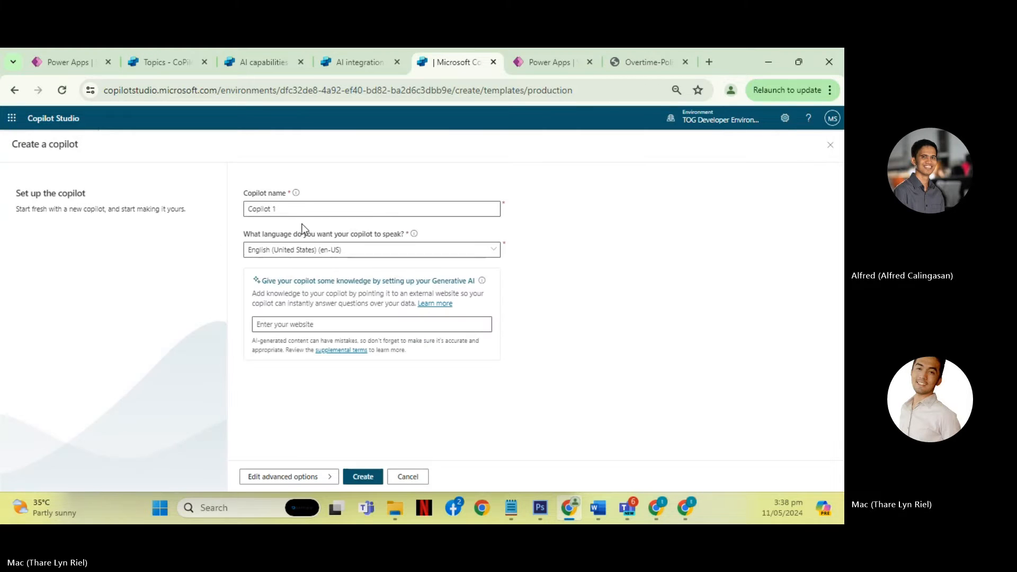
{"action": "triple_click", "coordinate": [297, 208]}
{"action": "type", "text": "Demo BOT"}
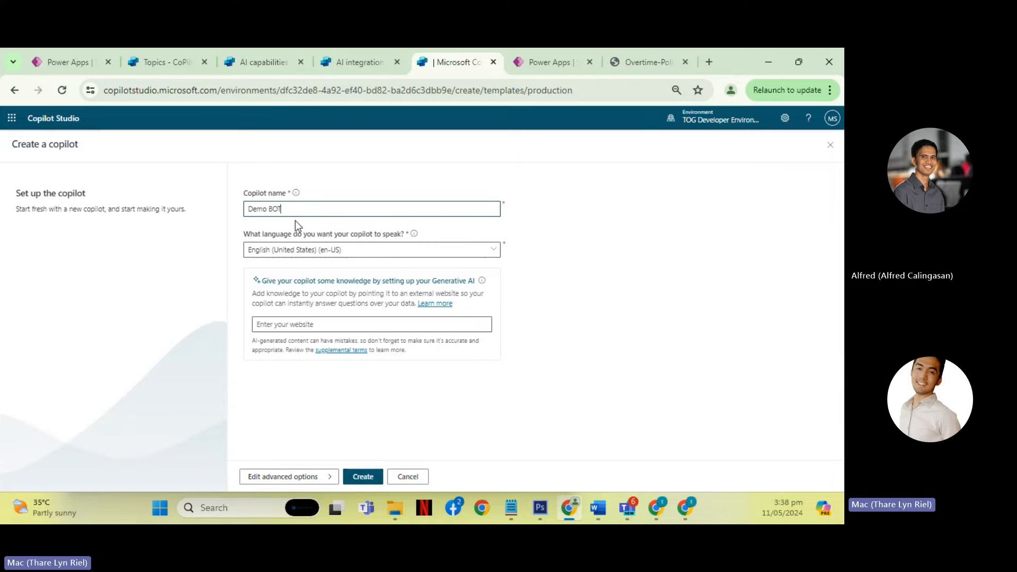
{"action": "left_click", "coordinate": [379, 319]}
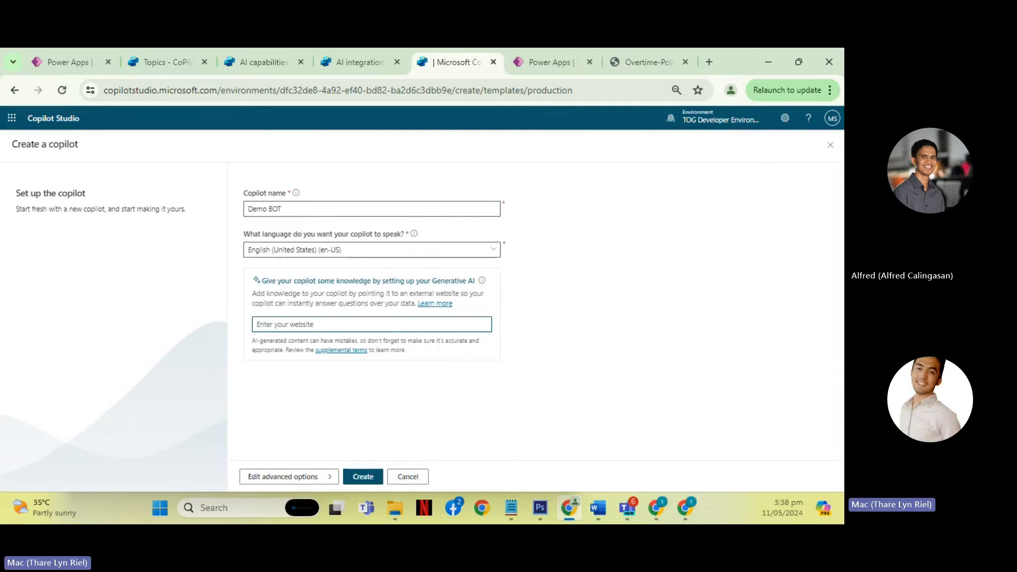
{"action": "type", "text": "https://www.techoneglobal.com/"}
- Assign the copilot to the CoPilot Demo solution in the advanced options, checking the solution's name in Power Apps
{"action": "left_click", "coordinate": [313, 477]}
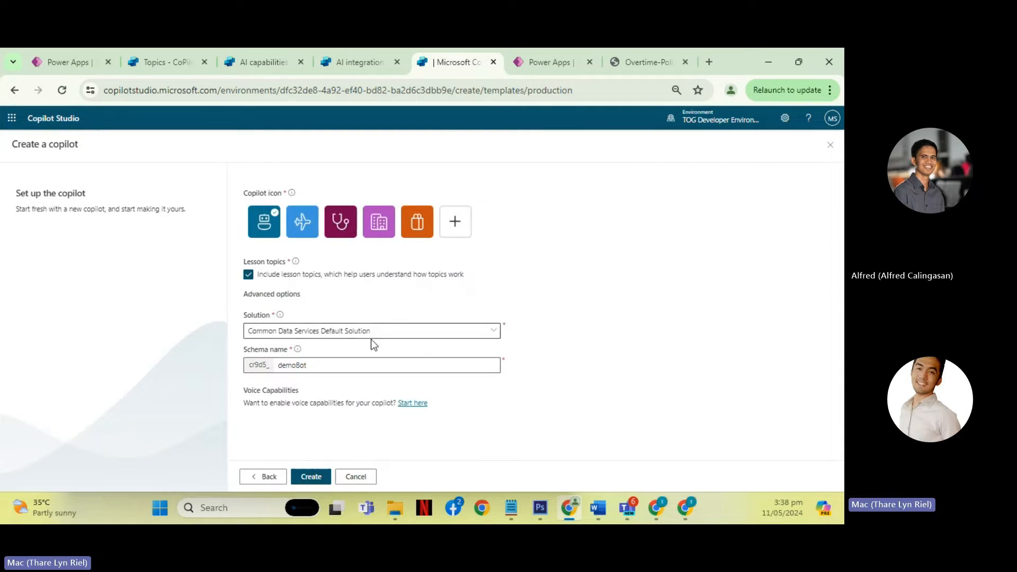
{"action": "left_click", "coordinate": [468, 332]}
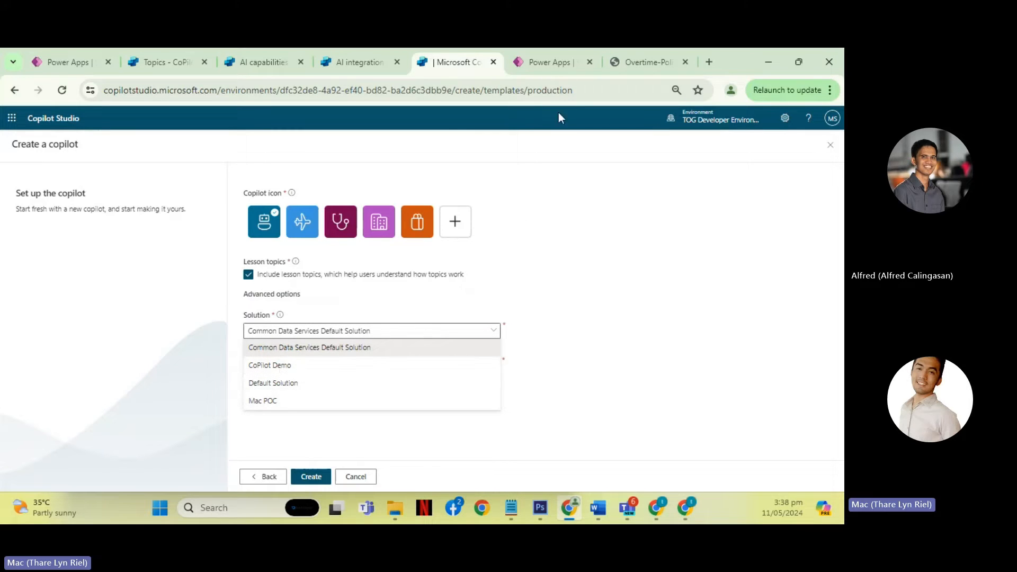
{"action": "left_click", "coordinate": [527, 63]}
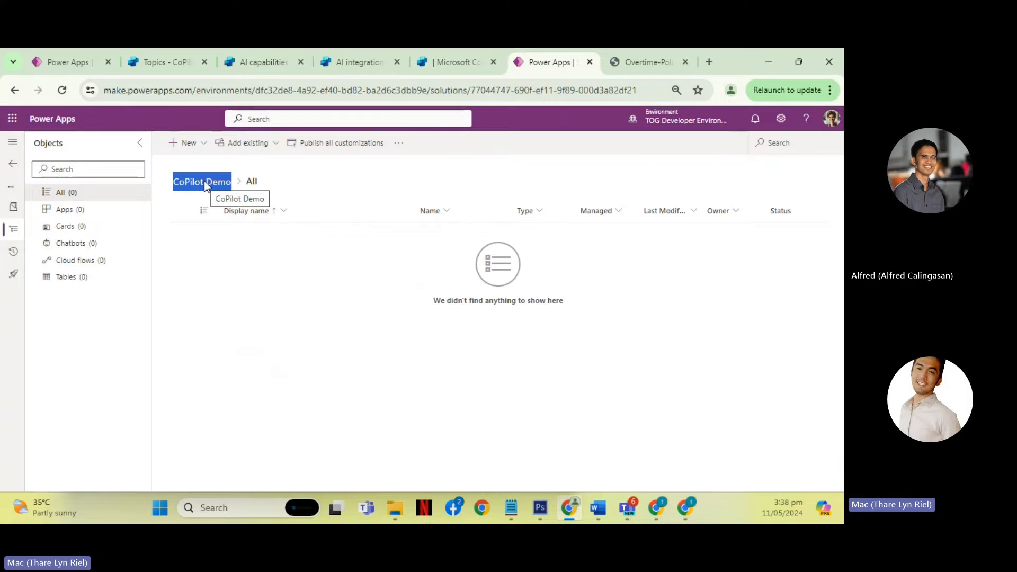
{"action": "left_click", "coordinate": [457, 62]}
{"action": "left_click", "coordinate": [313, 366]}
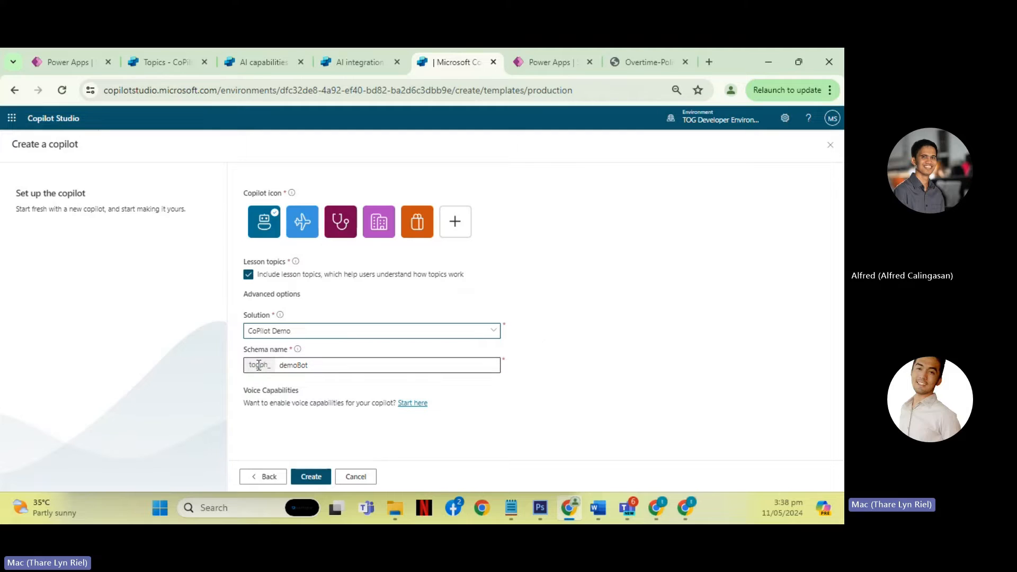
- Examine the copilot's schema name prefix in relation to the CoPilot Demo solution in Power Apps
{"action": "left_click_drag", "start_coordinate": [250, 365], "coordinate": [274, 362]}
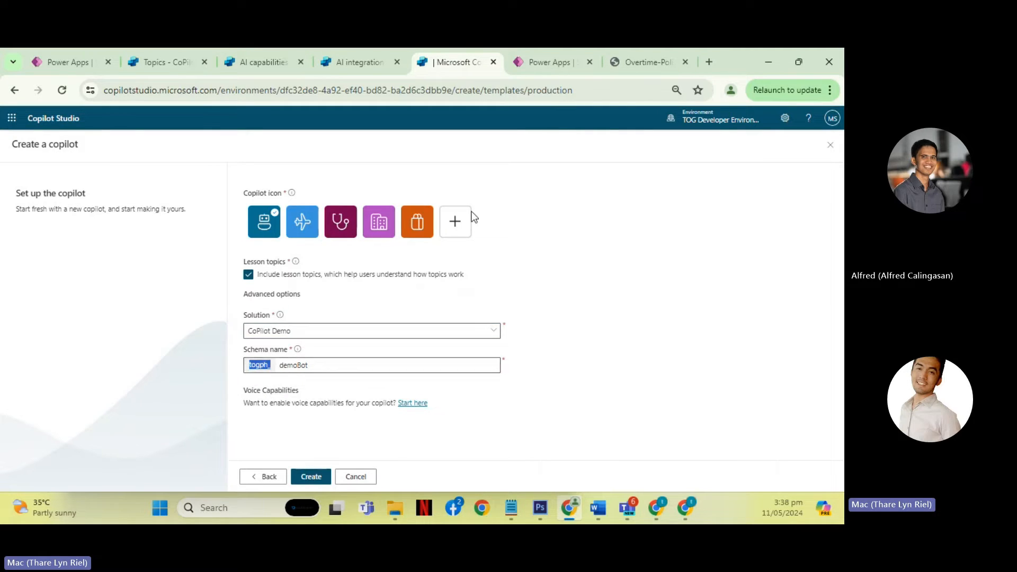
{"action": "left_click", "coordinate": [545, 69]}
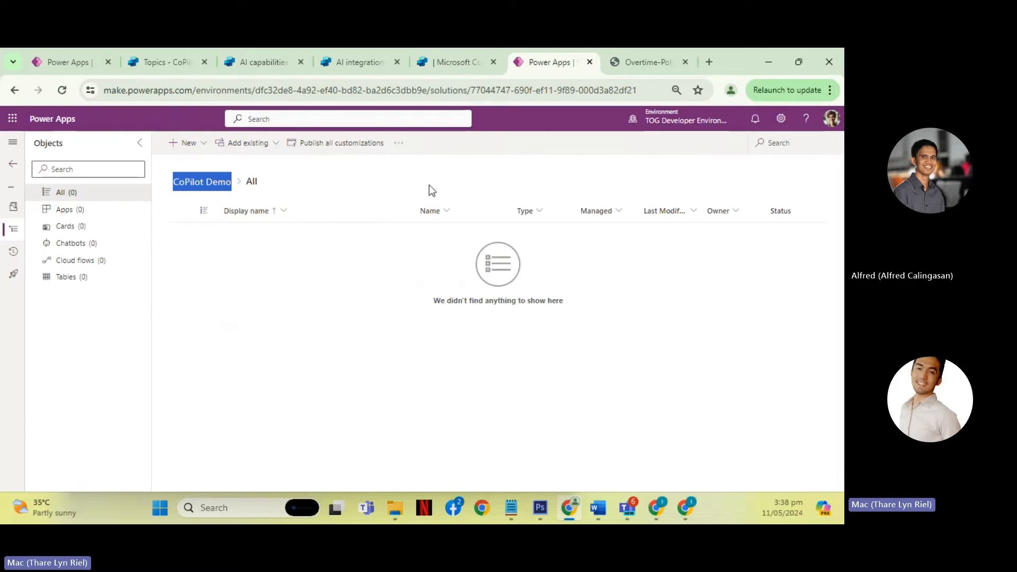
{"action": "left_click", "coordinate": [463, 68]}
{"action": "left_click", "coordinate": [263, 366]}
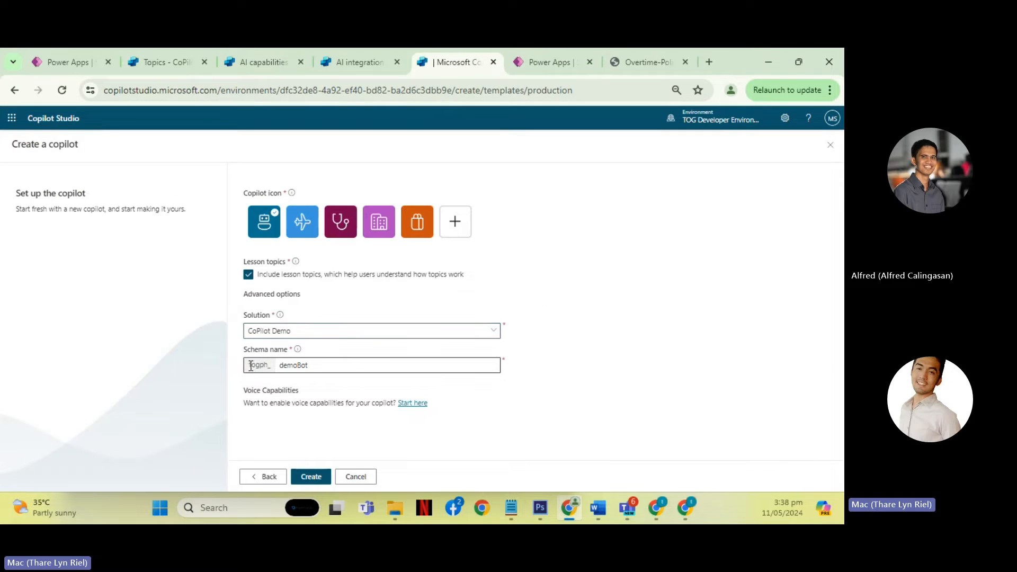
{"action": "left_click_drag", "start_coordinate": [250, 366], "coordinate": [270, 366]}
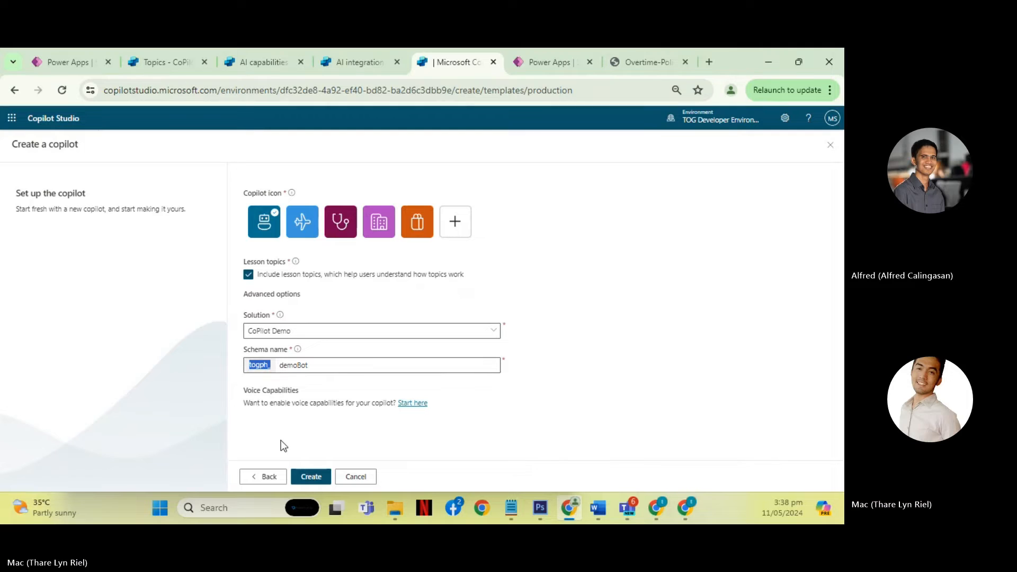
- Review the publishers offered for a new solution in Power Apps, without creating another solution
{"action": "left_click", "coordinate": [531, 55]}
{"action": "left_click", "coordinate": [13, 165]}
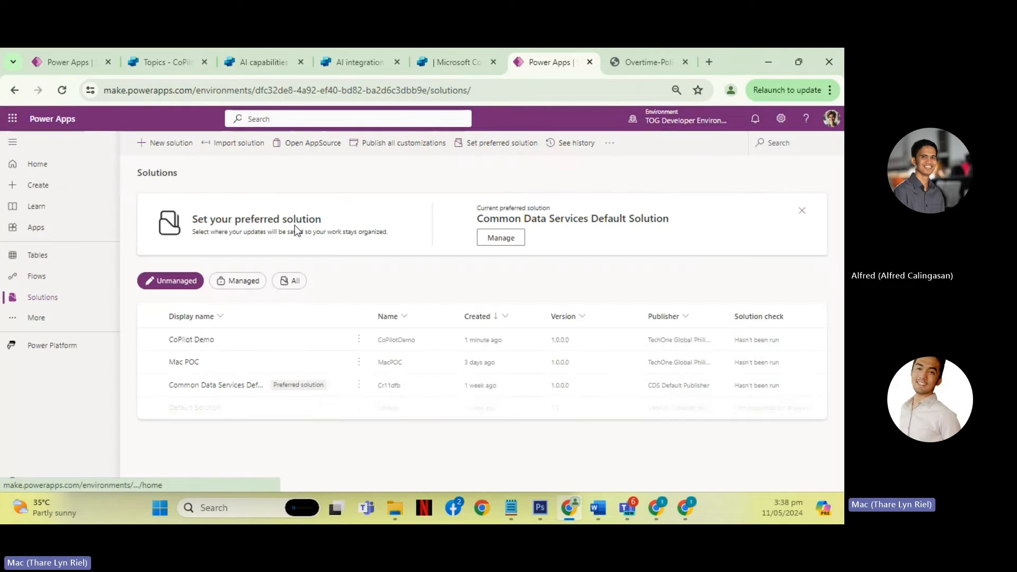
{"action": "left_click", "coordinate": [177, 145]}
{"action": "left_click", "coordinate": [806, 244]}
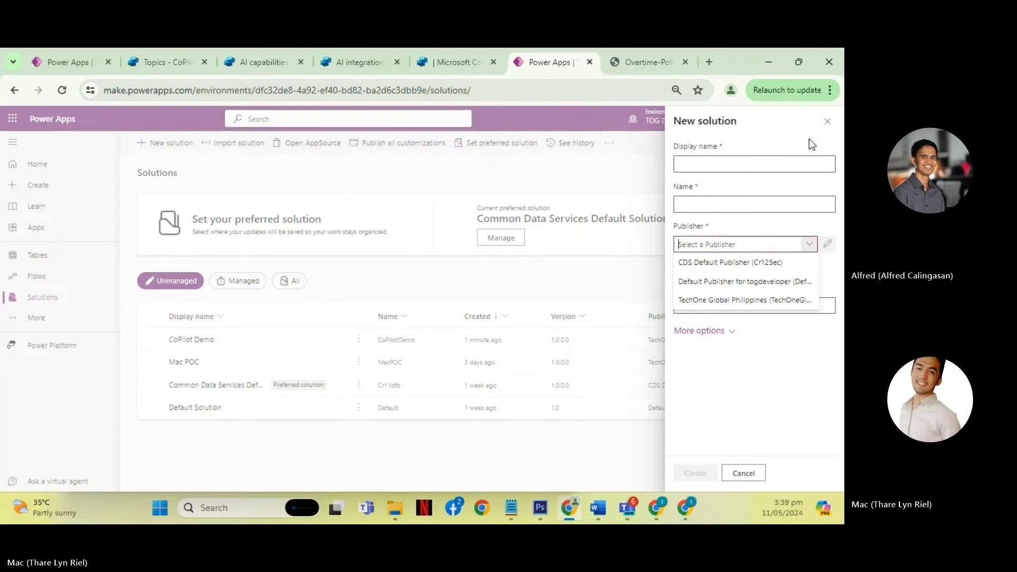
{"action": "left_click", "coordinate": [826, 127]}
- Return to Copilot Studio, create the Demo BOT copilot and read the notice about its setup
{"action": "left_click", "coordinate": [464, 64]}
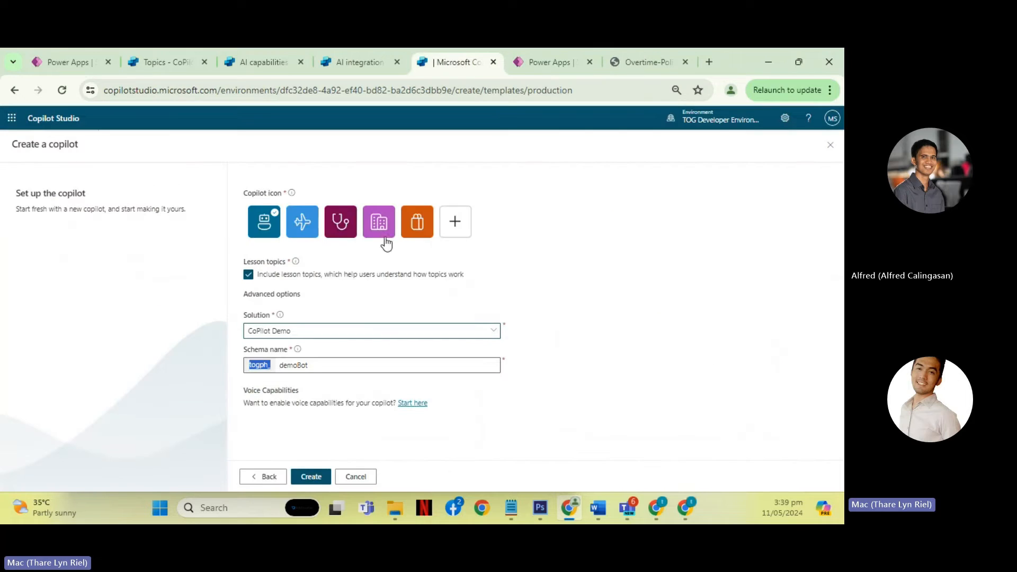
{"action": "left_click", "coordinate": [311, 477]}
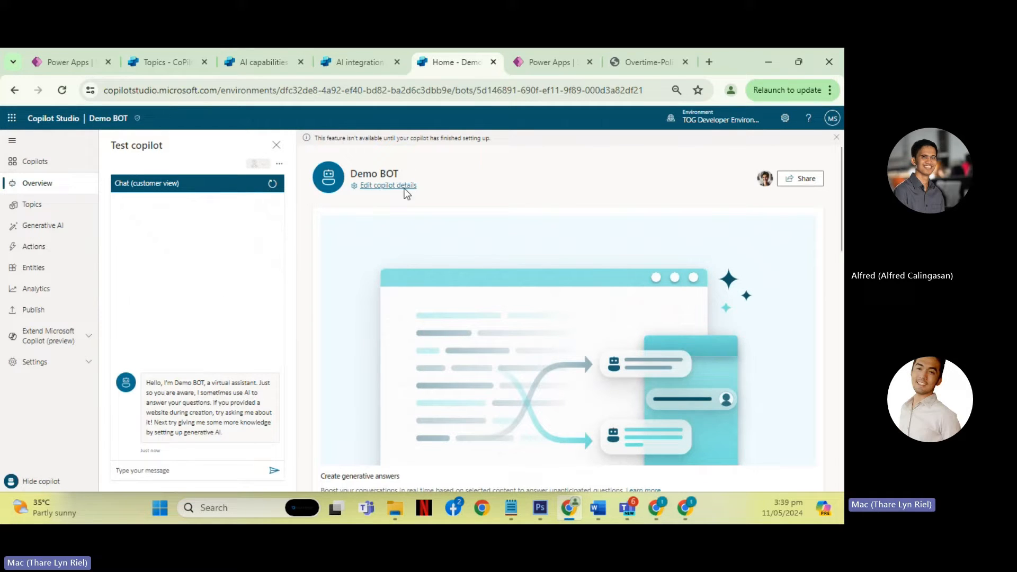
{"action": "left_click_drag", "start_coordinate": [317, 137], "coordinate": [508, 146]}
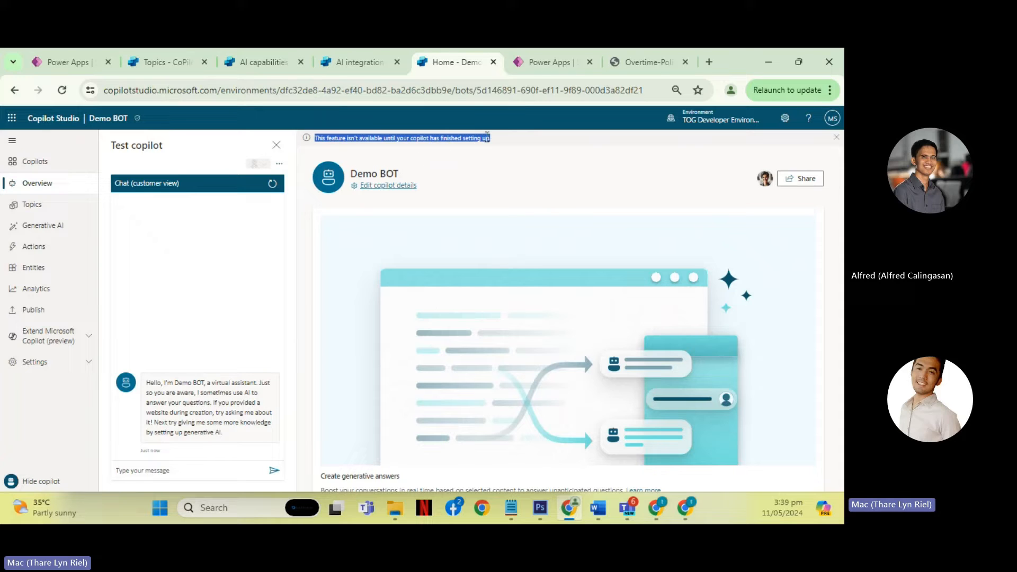
{"action": "left_click", "coordinate": [372, 143]}
{"action": "left_click_drag", "start_coordinate": [315, 138], "coordinate": [499, 141]}
- Open the CoPilot Demo solution in Power Apps and examine its chatbot subcomponents and chatbots
{"action": "left_click", "coordinate": [544, 64]}
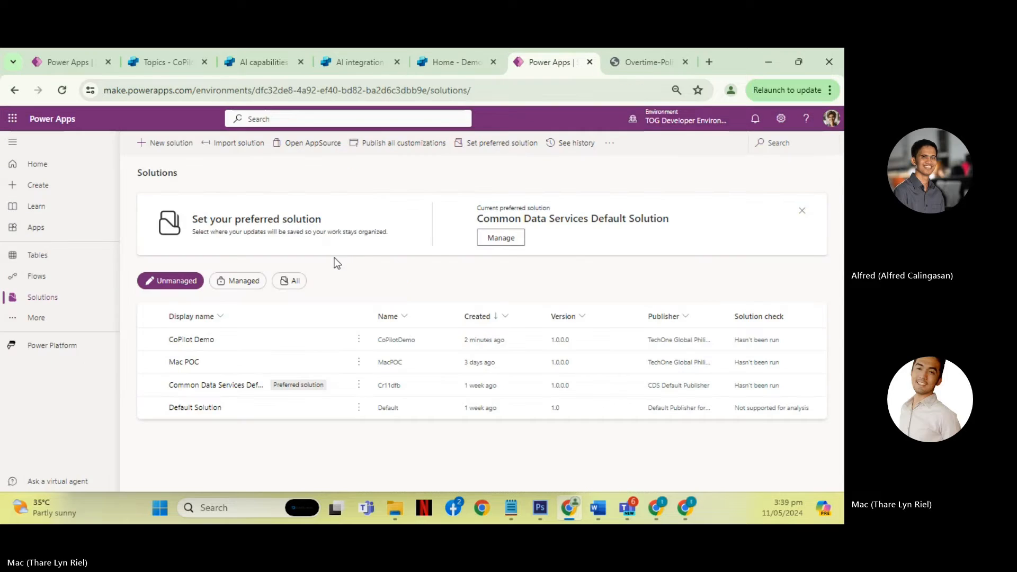
{"action": "left_click", "coordinate": [203, 336]}
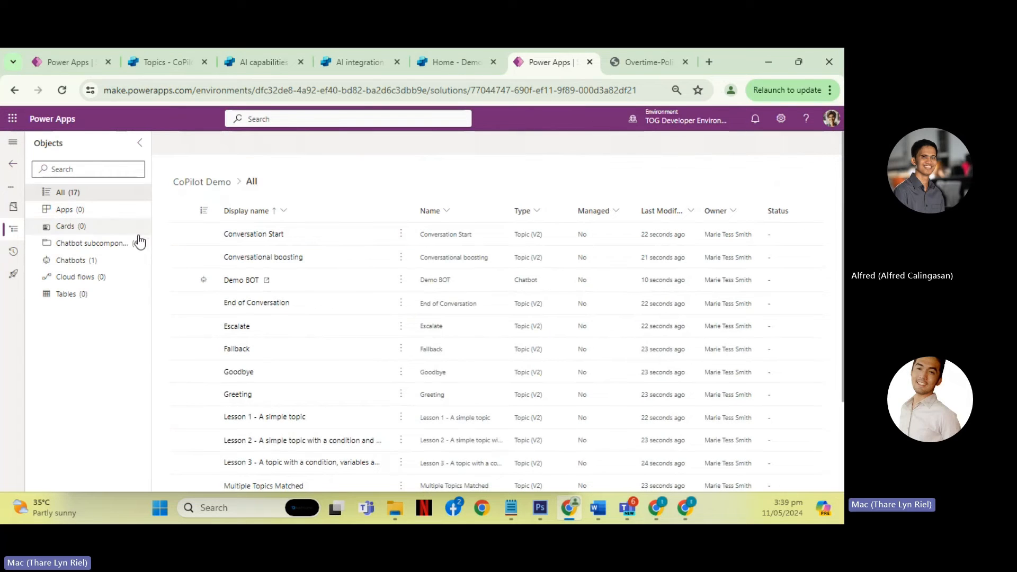
{"action": "left_click", "coordinate": [457, 69]}
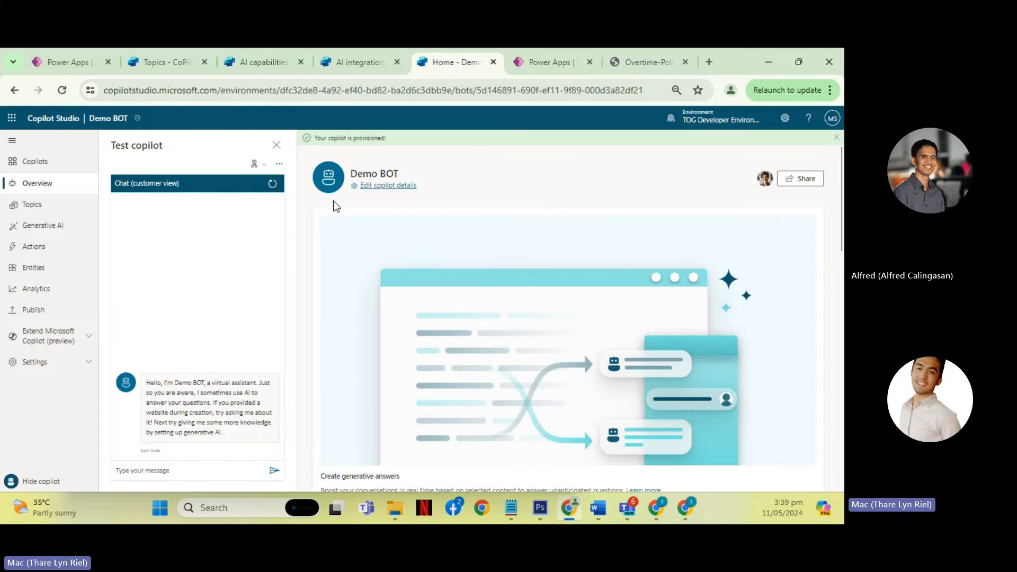
{"action": "left_click", "coordinate": [530, 62]}
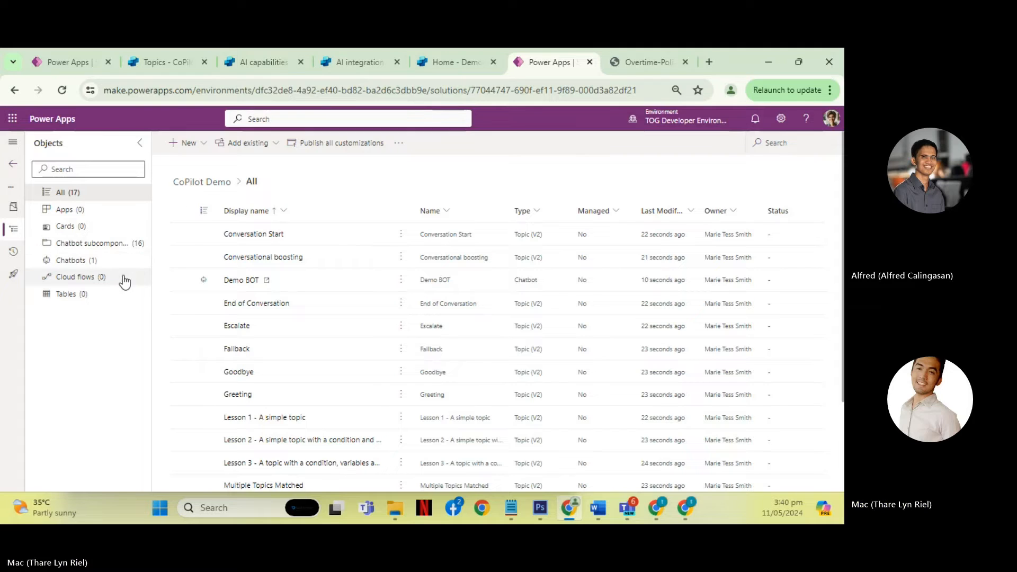
{"action": "left_click", "coordinate": [117, 245]}
{"action": "left_click", "coordinate": [105, 264]}
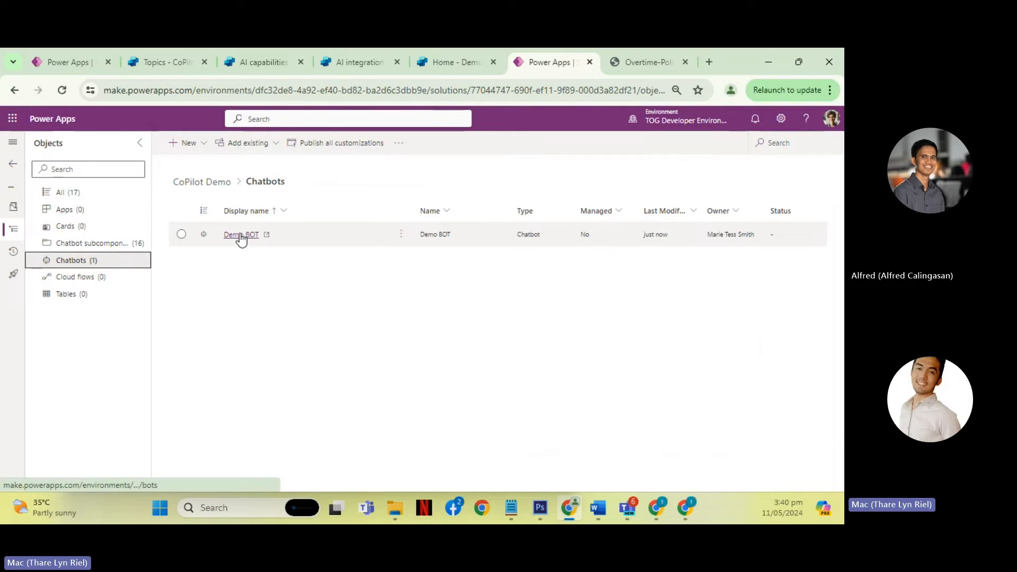
- Return to Demo BOT in Copilot Studio and review its provisioning status and overview page
{"action": "left_click", "coordinate": [449, 66]}
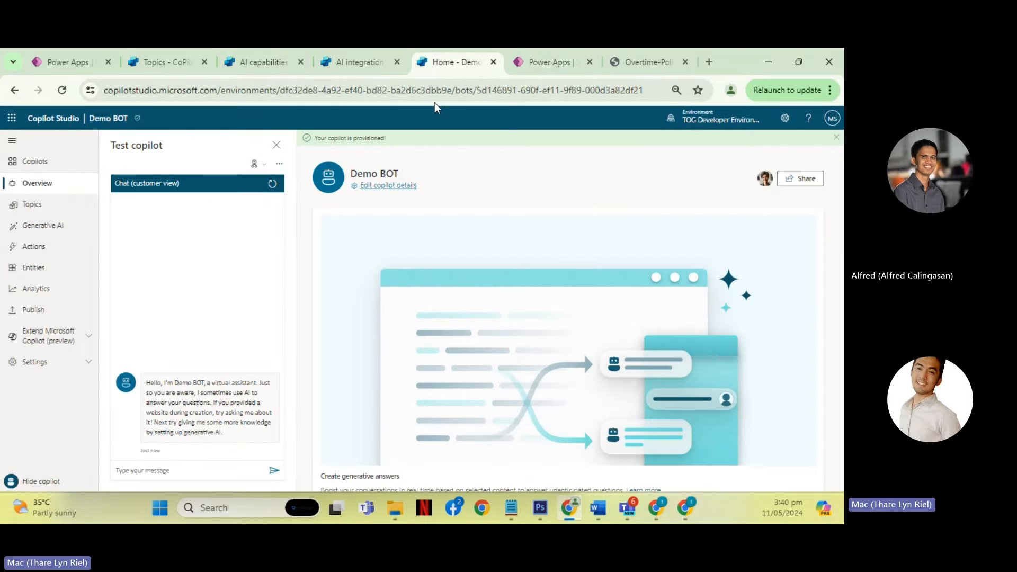
{"action": "left_click_drag", "start_coordinate": [388, 137], "coordinate": [318, 140]}
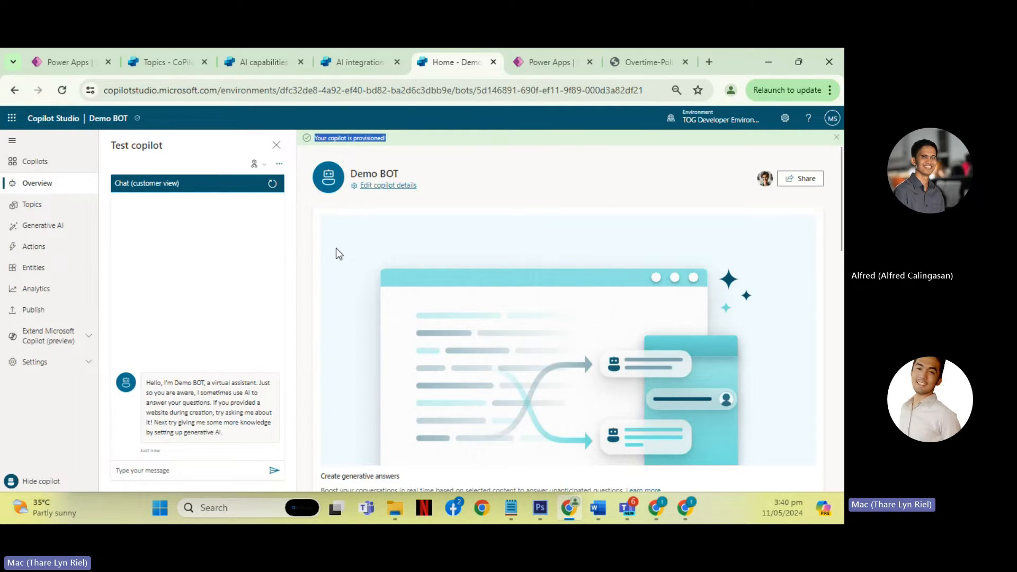
{"action": "scroll", "coordinate": [336, 248], "scroll_direction": "down", "scroll_amount": 2}
{"action": "scroll", "coordinate": [339, 248], "scroll_direction": "up", "scroll_amount": 2}
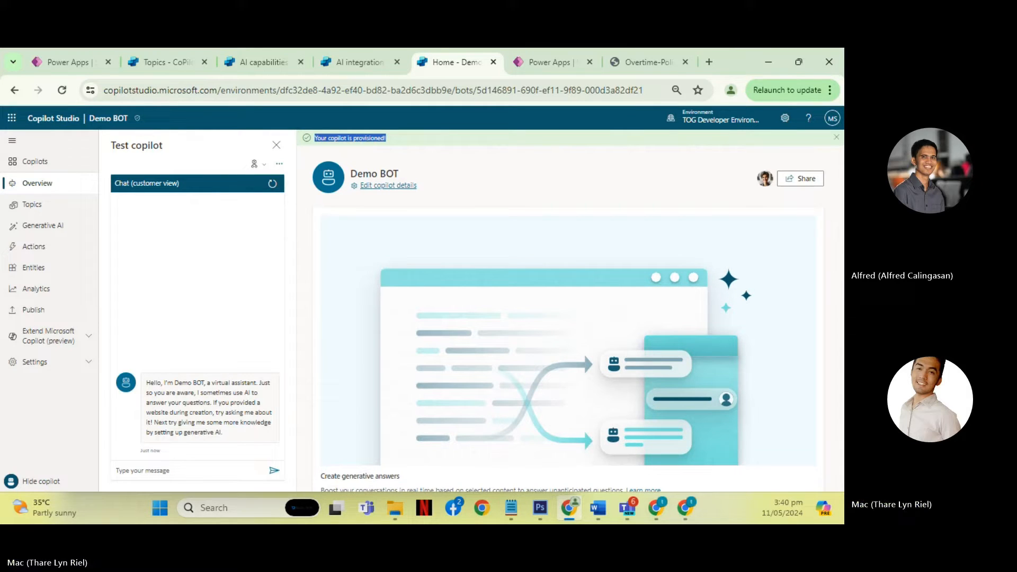
- Review Demo BOT's Generative AI sources, then its custom and system topics
{"action": "left_click", "coordinate": [64, 235]}
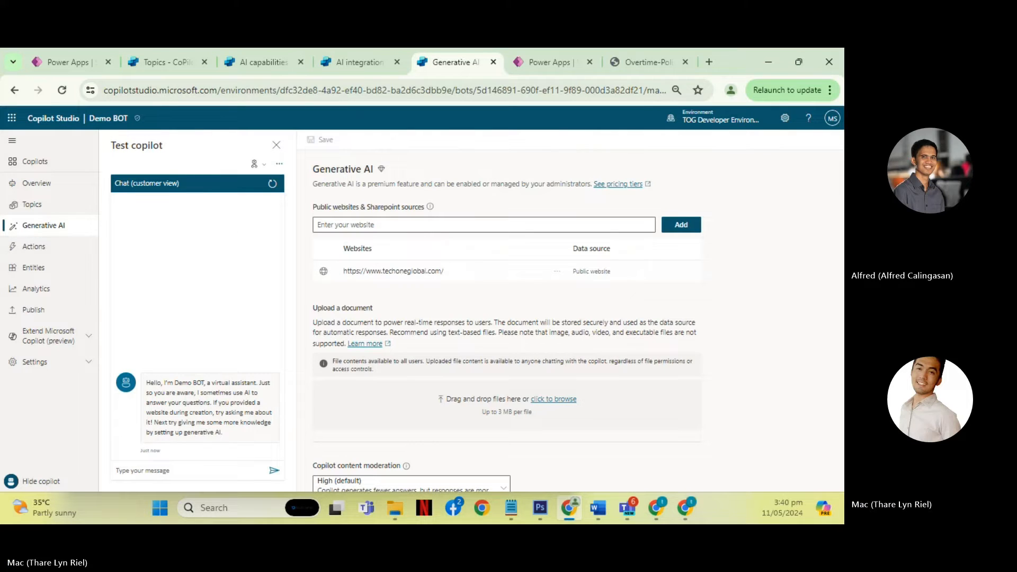
{"action": "left_click", "coordinate": [56, 202]}
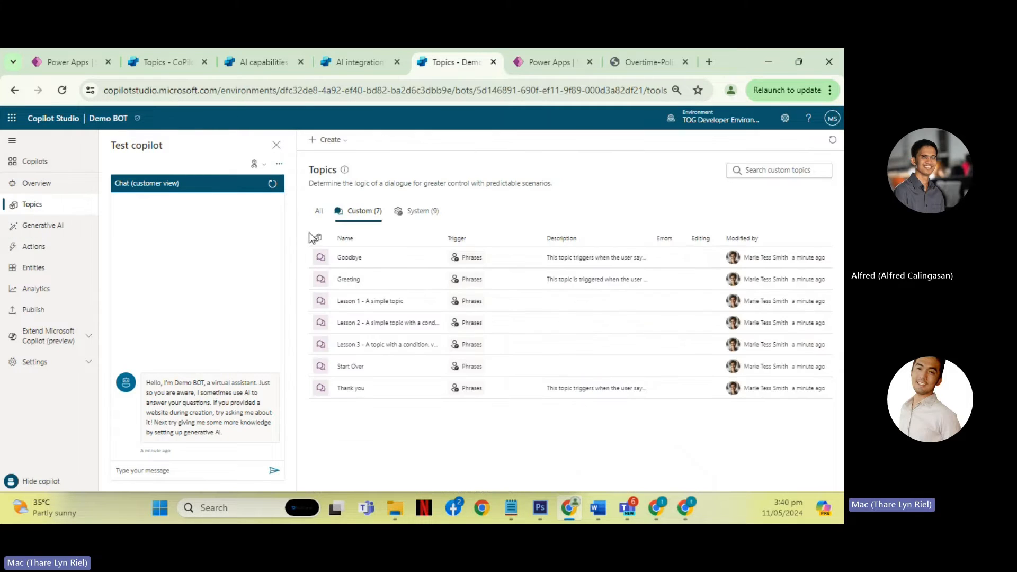
{"action": "left_click", "coordinate": [418, 211]}
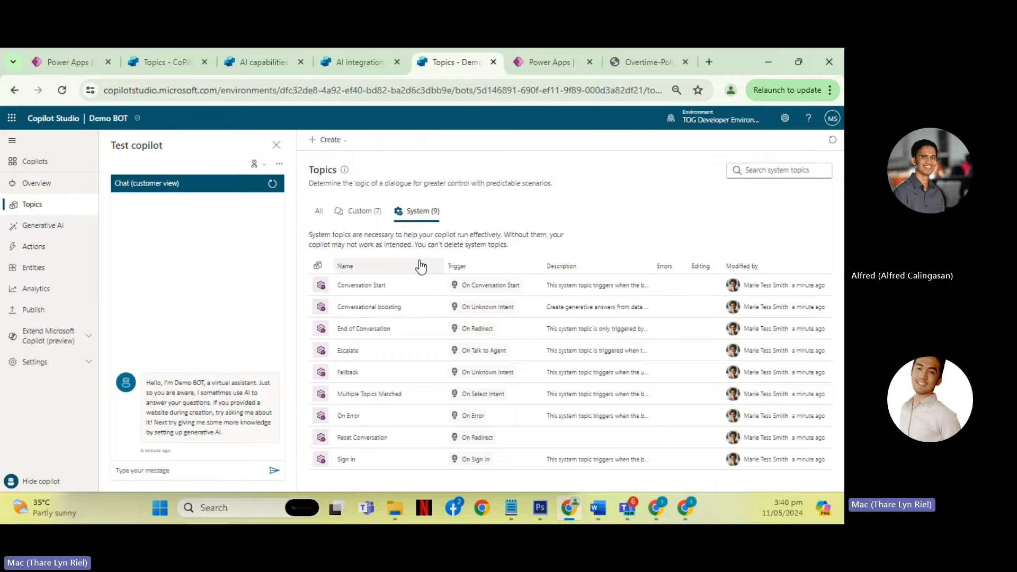
- Open the Conversational boosting system topic and examine its trigger, generative answers node and condition branches
{"action": "left_click", "coordinate": [377, 308]}
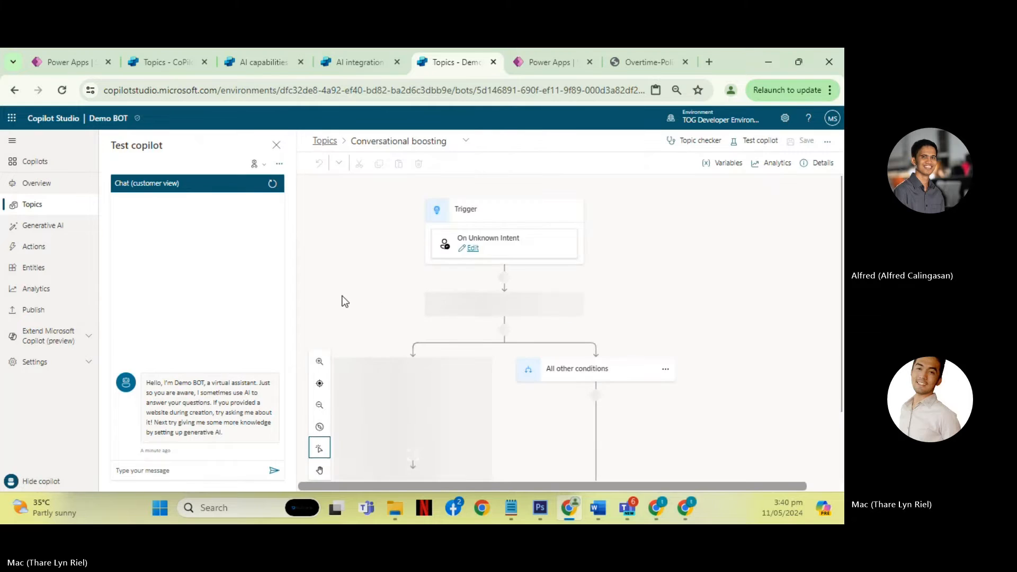
{"action": "scroll", "coordinate": [383, 290], "scroll_direction": "down", "scroll_amount": 2}
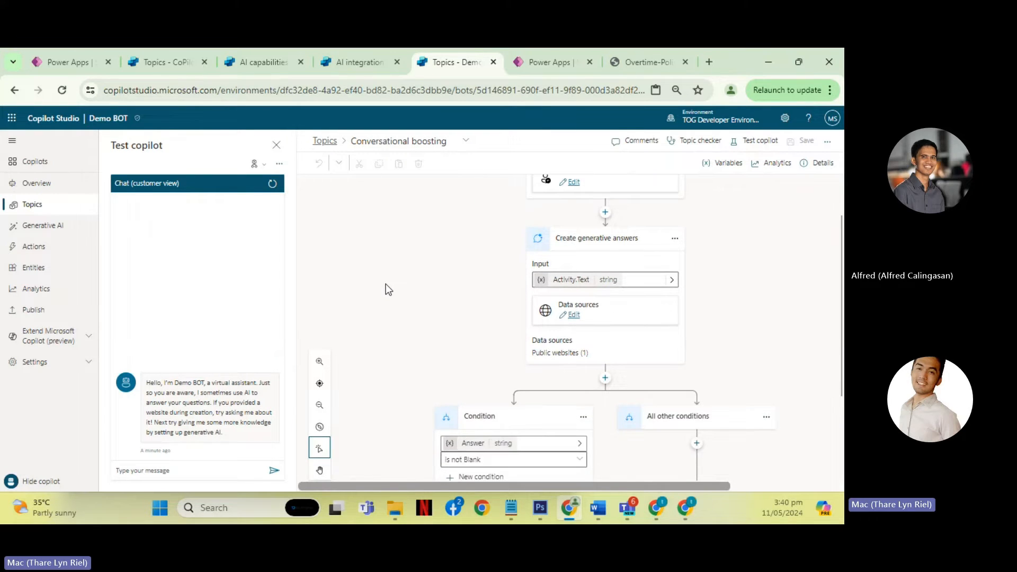
{"action": "scroll", "coordinate": [385, 290], "scroll_direction": "up", "scroll_amount": 2}
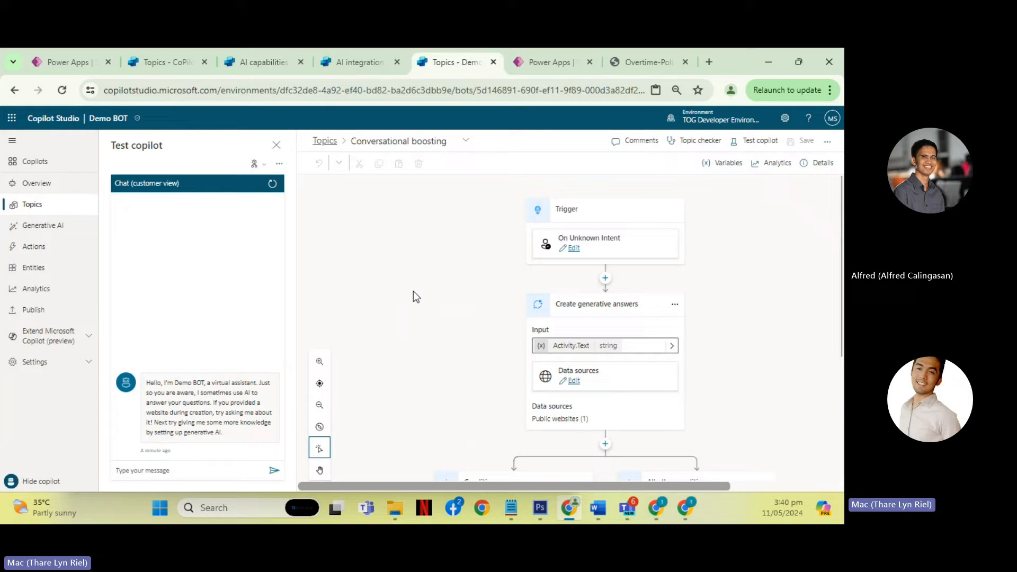
{"action": "scroll", "coordinate": [459, 271], "scroll_direction": "down", "scroll_amount": 2}
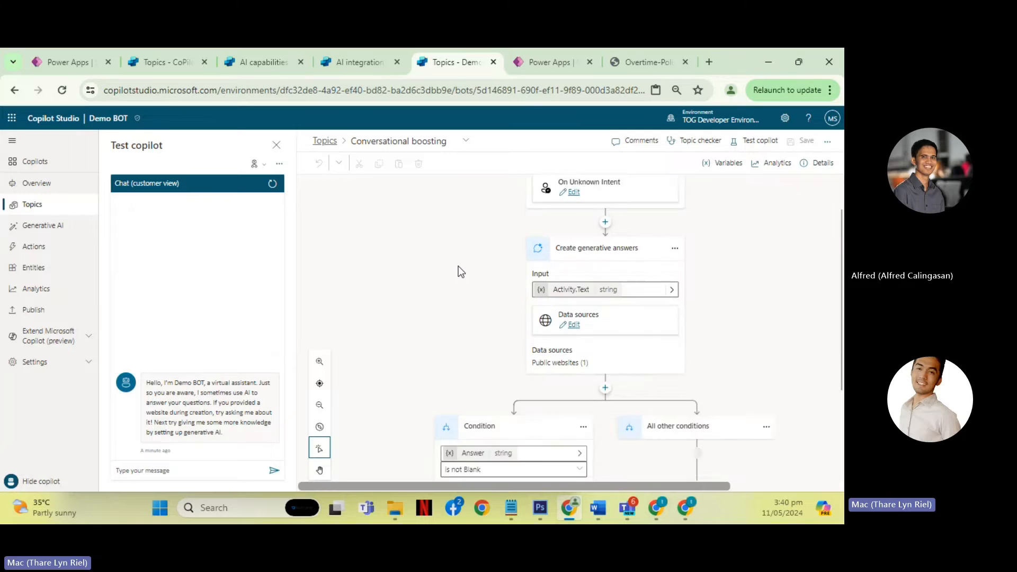
{"action": "scroll", "coordinate": [459, 266], "scroll_direction": "up", "scroll_amount": 2}
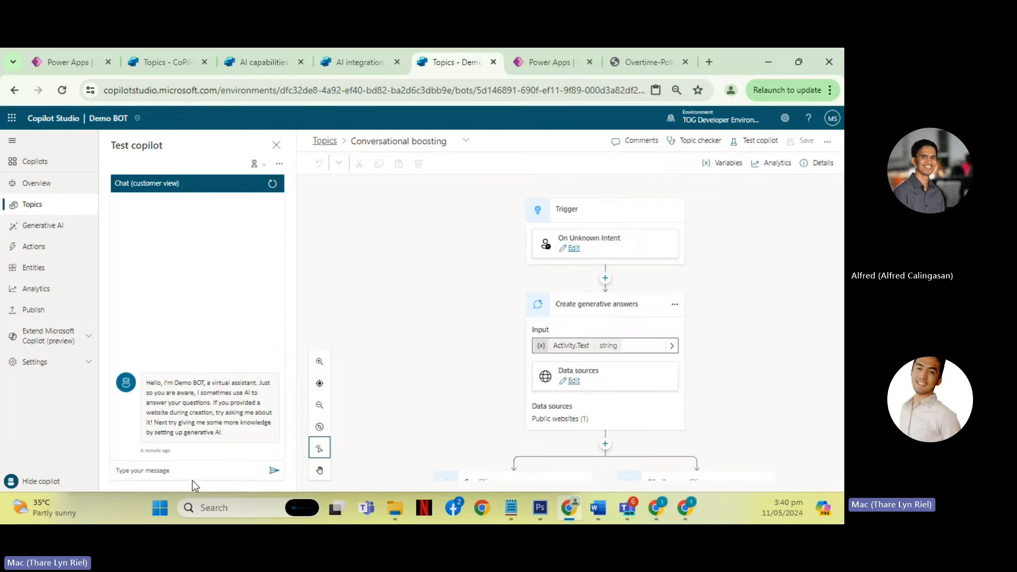
{"action": "left_click", "coordinate": [170, 472]}
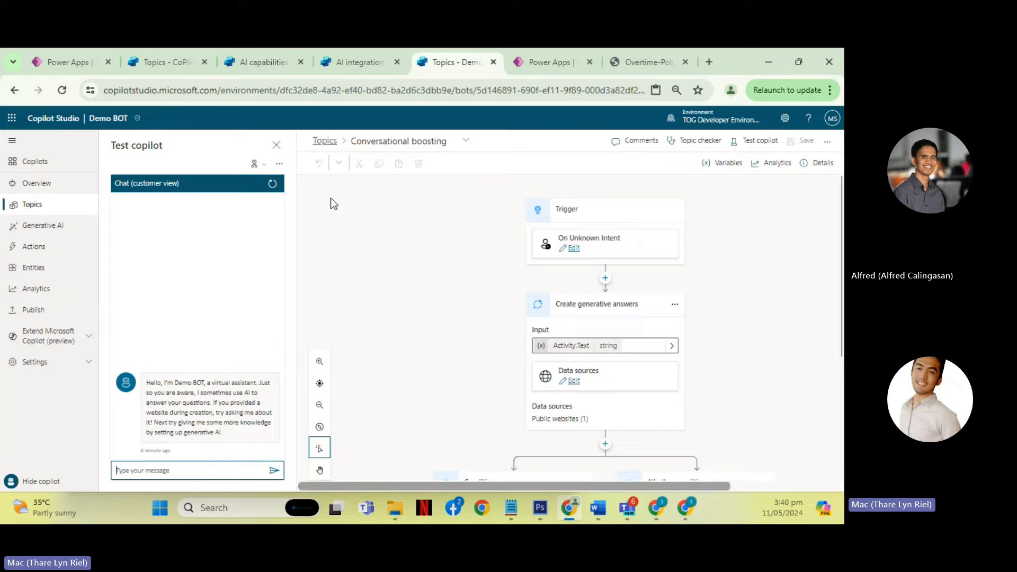
- Return to the topic list, reopen the Conversational boosting system topic and examine its flow again
{"action": "left_click", "coordinate": [328, 142]}
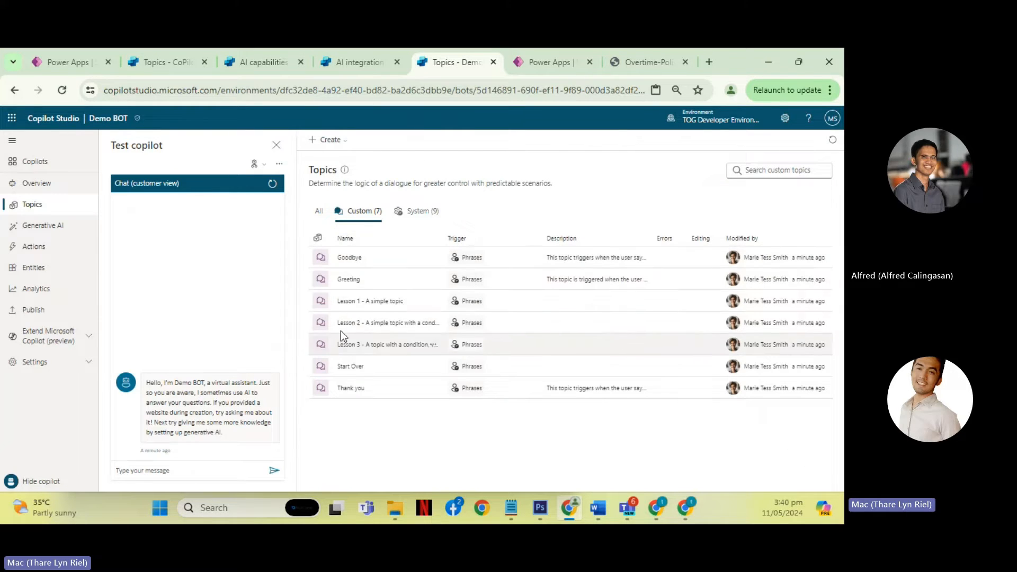
{"action": "left_click", "coordinate": [411, 213]}
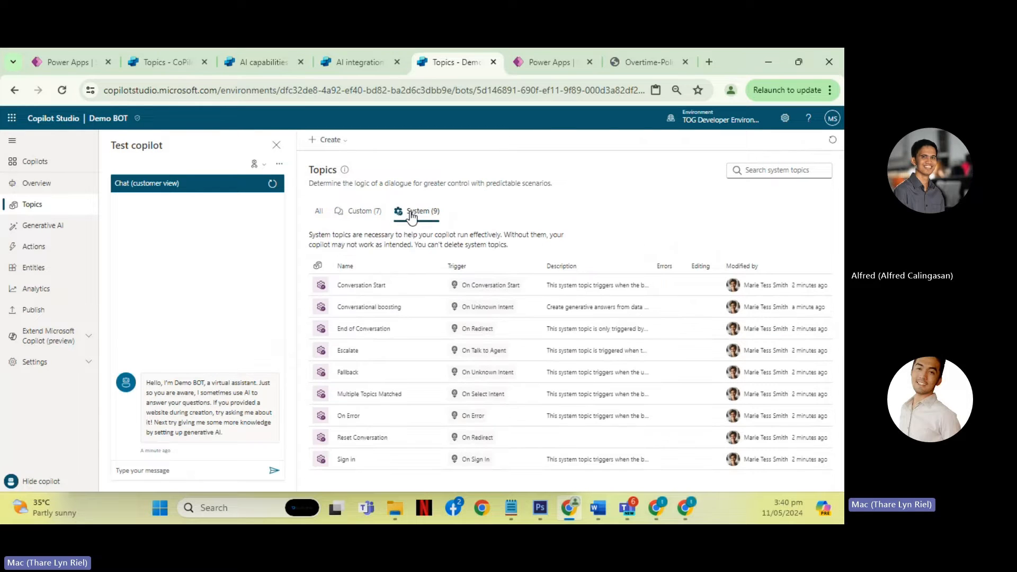
{"action": "left_click", "coordinate": [373, 309]}
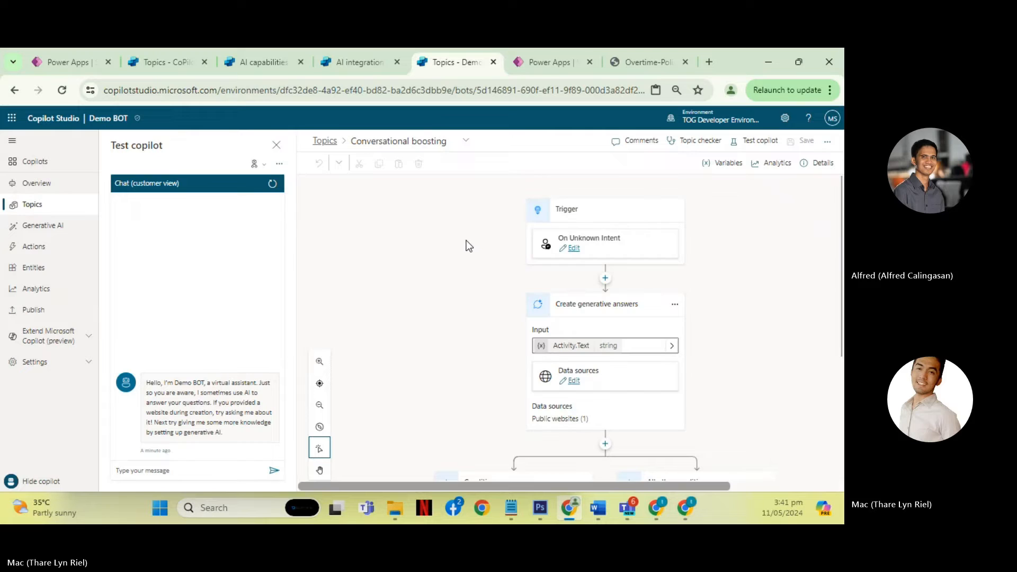
{"action": "scroll", "coordinate": [456, 274], "scroll_direction": "down", "scroll_amount": 2}
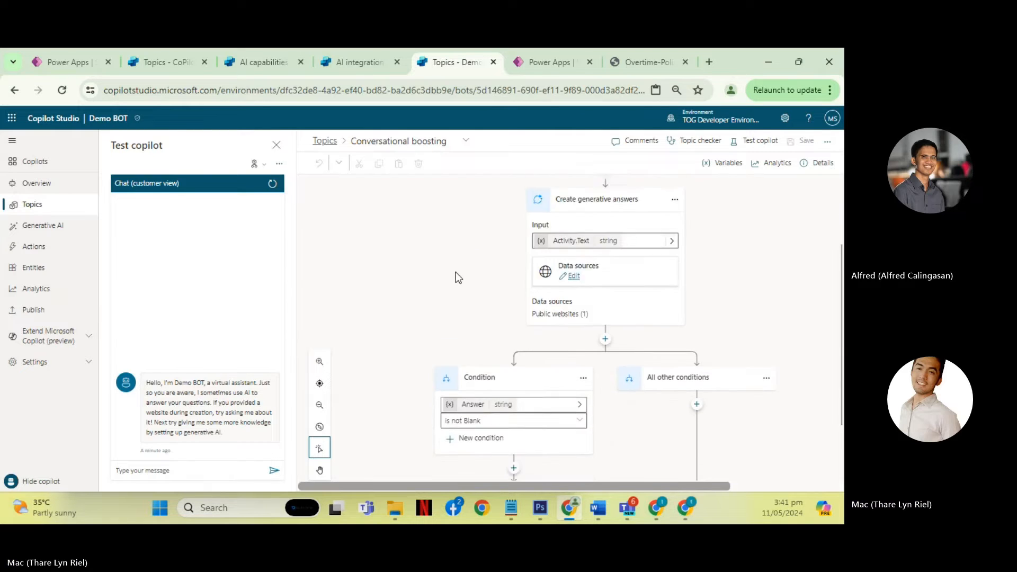
{"action": "scroll", "coordinate": [456, 278], "scroll_direction": "up", "scroll_amount": 1}
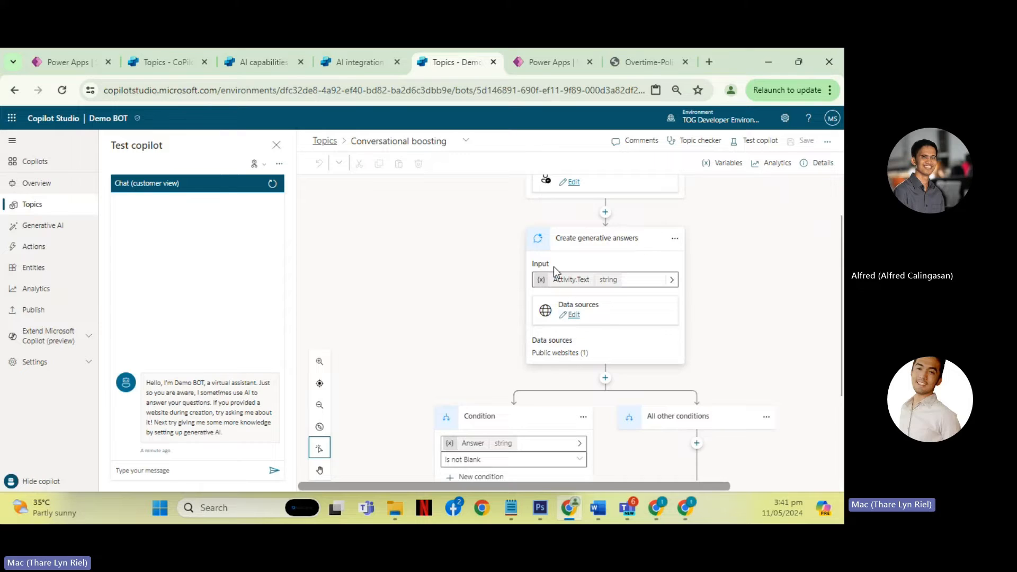
{"action": "scroll", "coordinate": [596, 254], "scroll_direction": "up", "scroll_amount": 2}
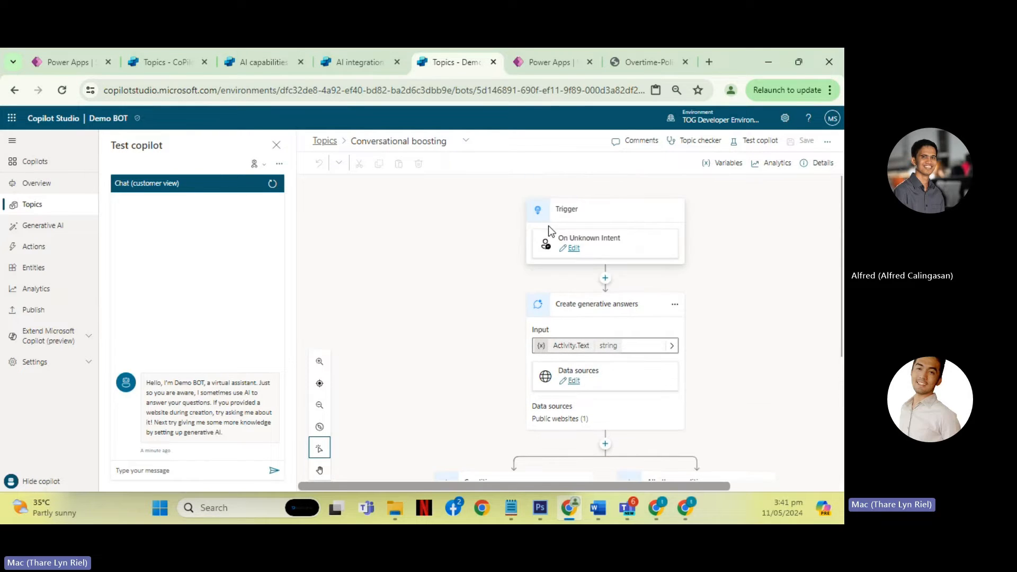
{"action": "scroll", "coordinate": [582, 338], "scroll_direction": "down", "scroll_amount": 2}
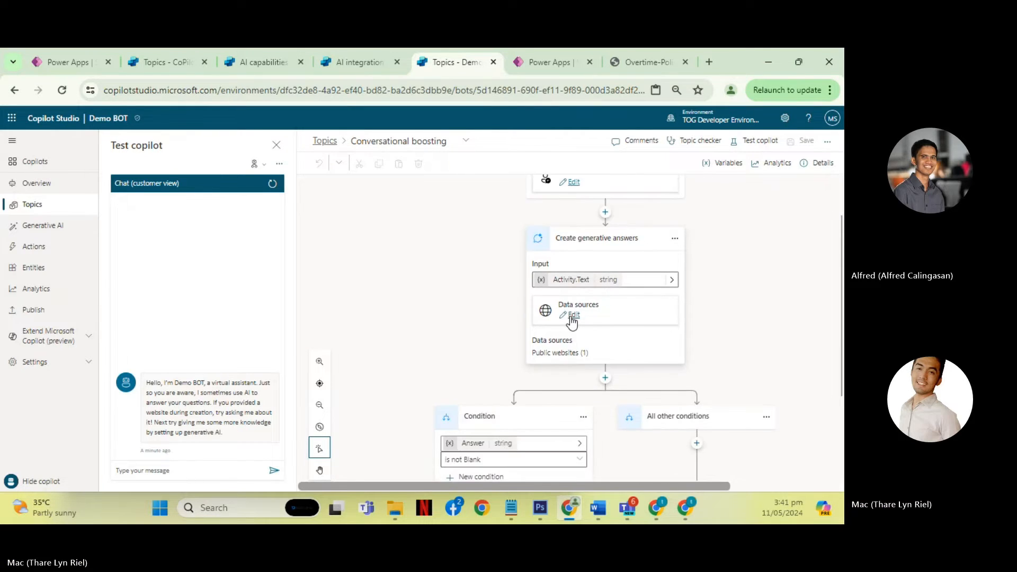
- Open the data sources of the Create generative answers node and review its classic data options, from public websites to custom data
{"action": "left_click", "coordinate": [571, 317]}
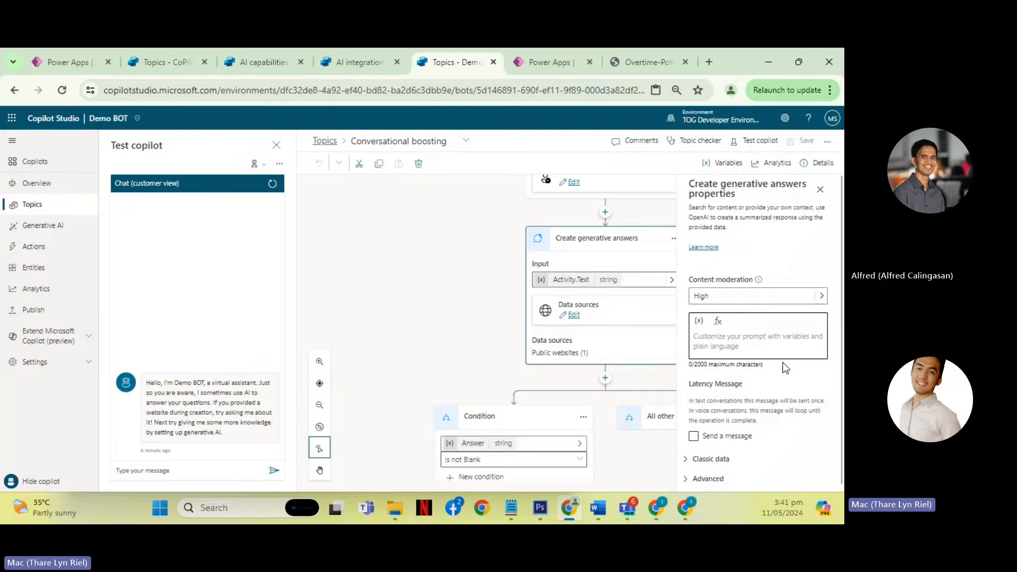
{"action": "scroll", "coordinate": [786, 368], "scroll_direction": "down", "scroll_amount": 1}
{"action": "left_click", "coordinate": [694, 452]}
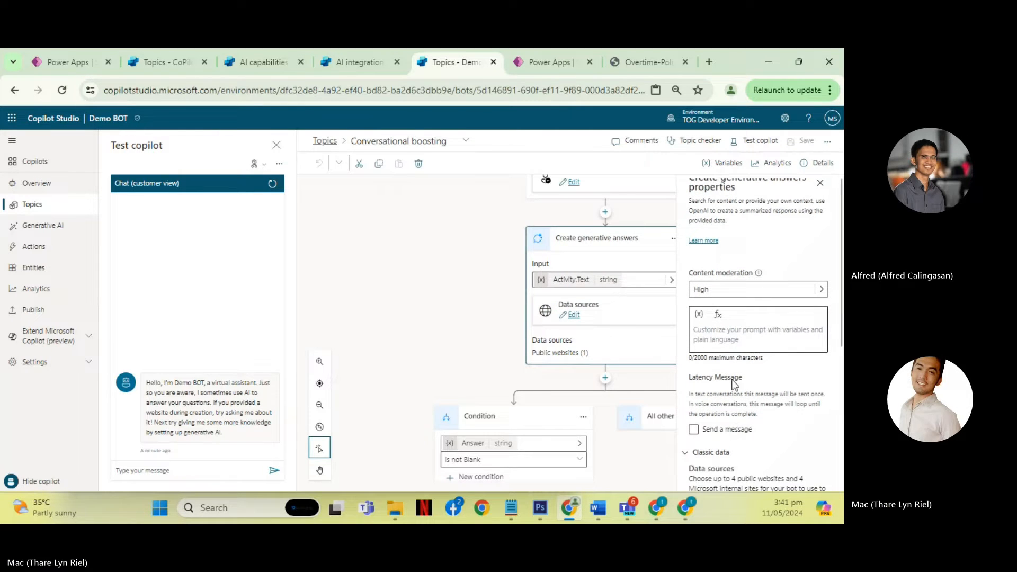
{"action": "scroll", "coordinate": [742, 366], "scroll_direction": "down", "scroll_amount": 4}
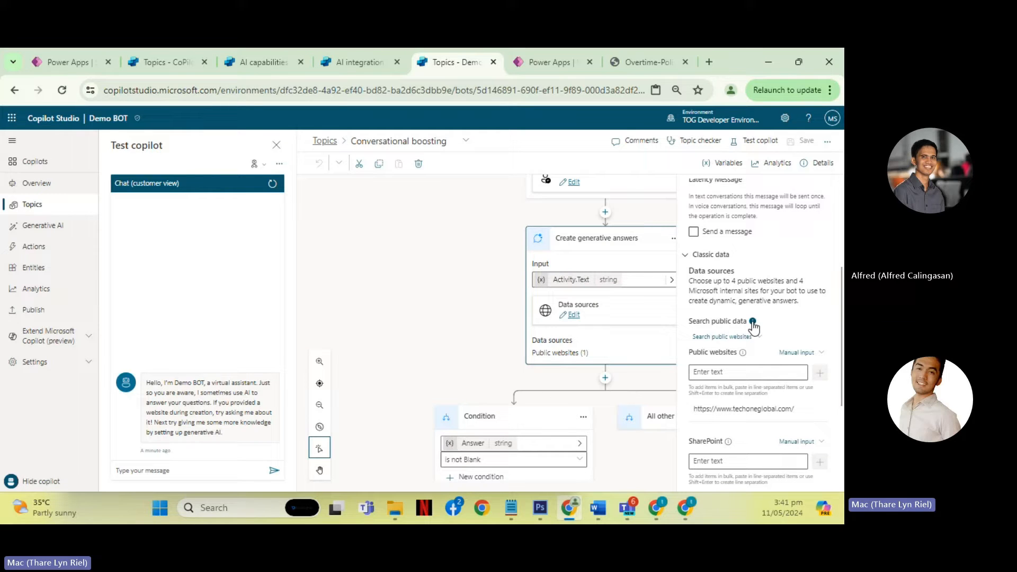
{"action": "scroll", "coordinate": [765, 298], "scroll_direction": "down", "scroll_amount": 1}
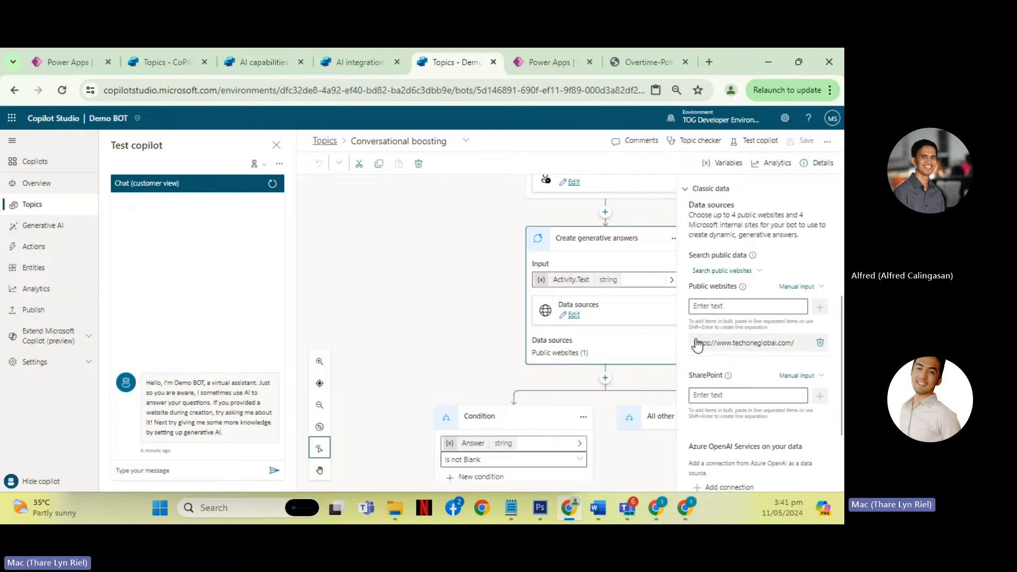
{"action": "scroll", "coordinate": [756, 324], "scroll_direction": "up", "scroll_amount": 4}
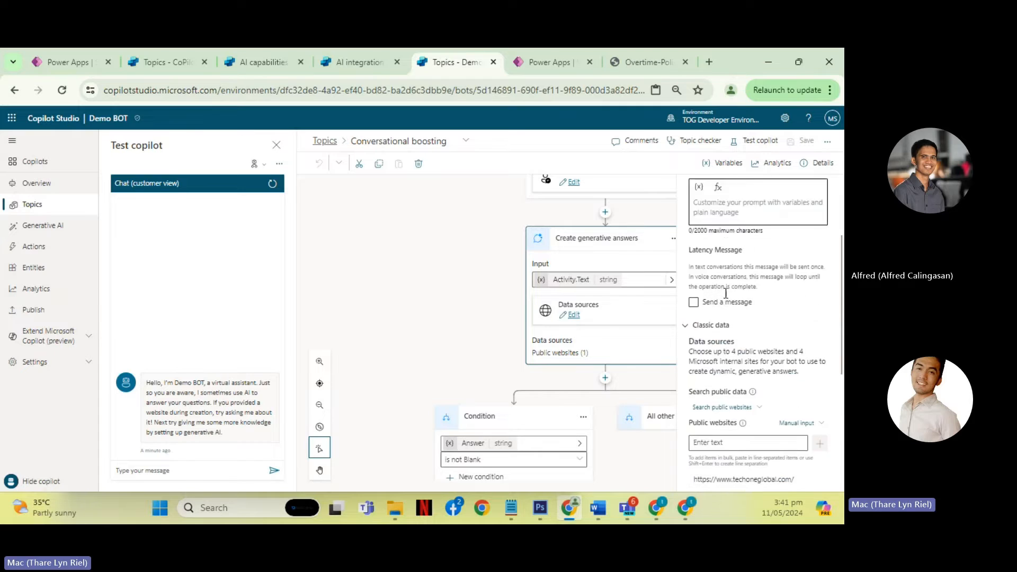
{"action": "scroll", "coordinate": [739, 297], "scroll_direction": "down", "scroll_amount": 4}
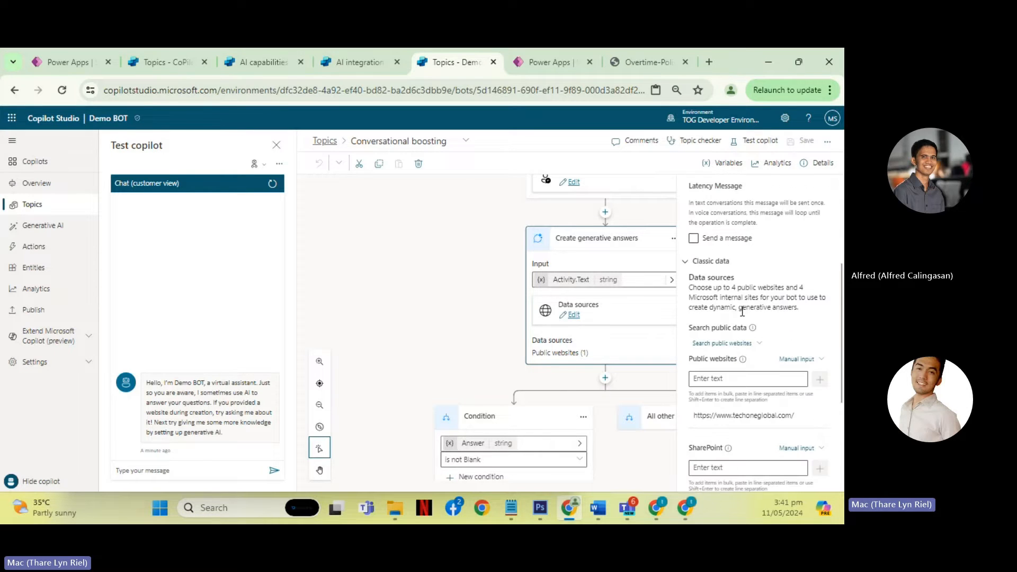
{"action": "scroll", "coordinate": [743, 312], "scroll_direction": "down", "scroll_amount": 2}
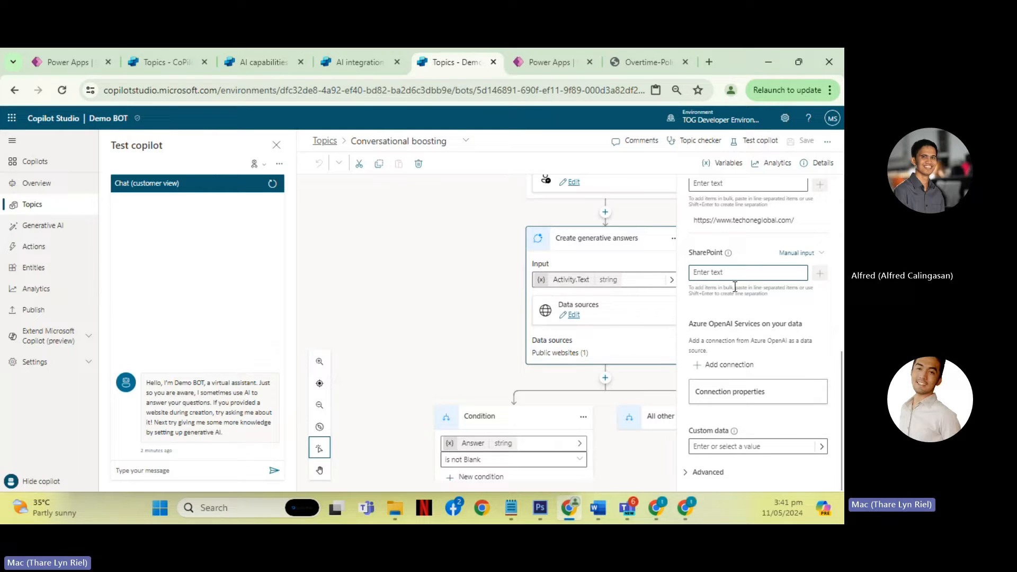
- Examine the variables offered for the node's custom data and expand its advanced settings, without selecting a variable
{"action": "left_click", "coordinate": [820, 450]}
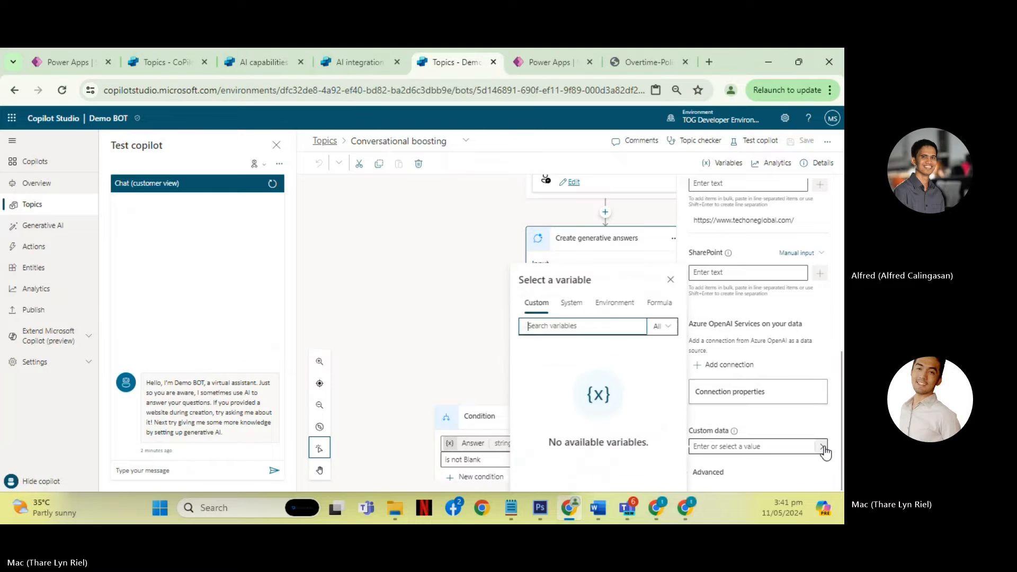
{"action": "left_click", "coordinate": [575, 310]}
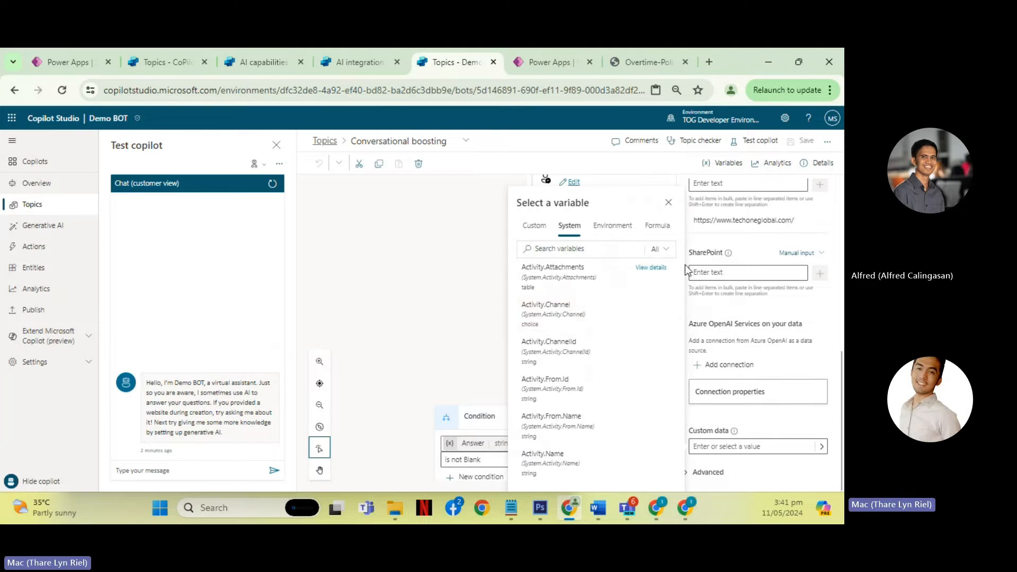
{"action": "left_click", "coordinate": [699, 472]}
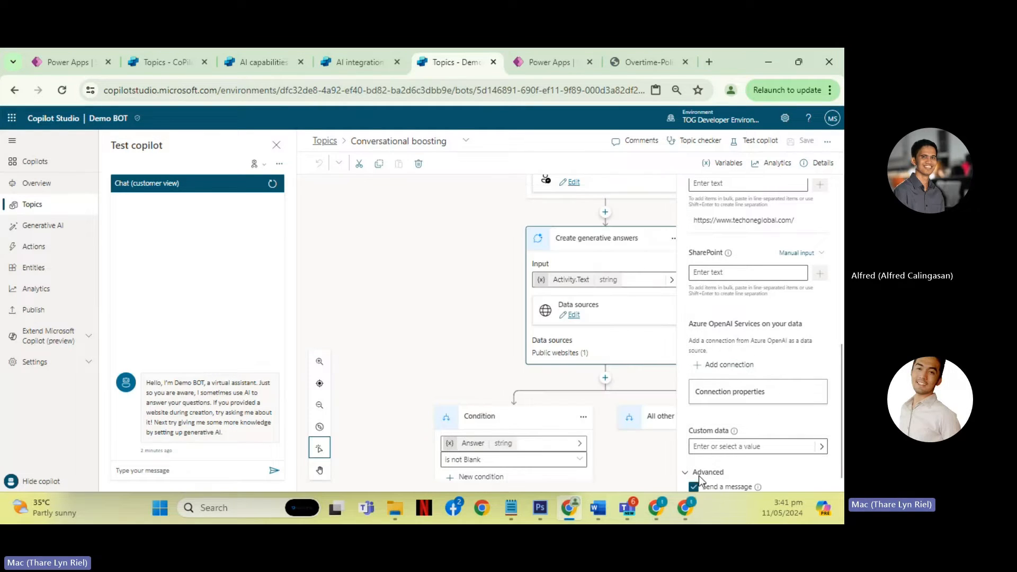
{"action": "scroll", "coordinate": [777, 386], "scroll_direction": "up", "scroll_amount": 2}
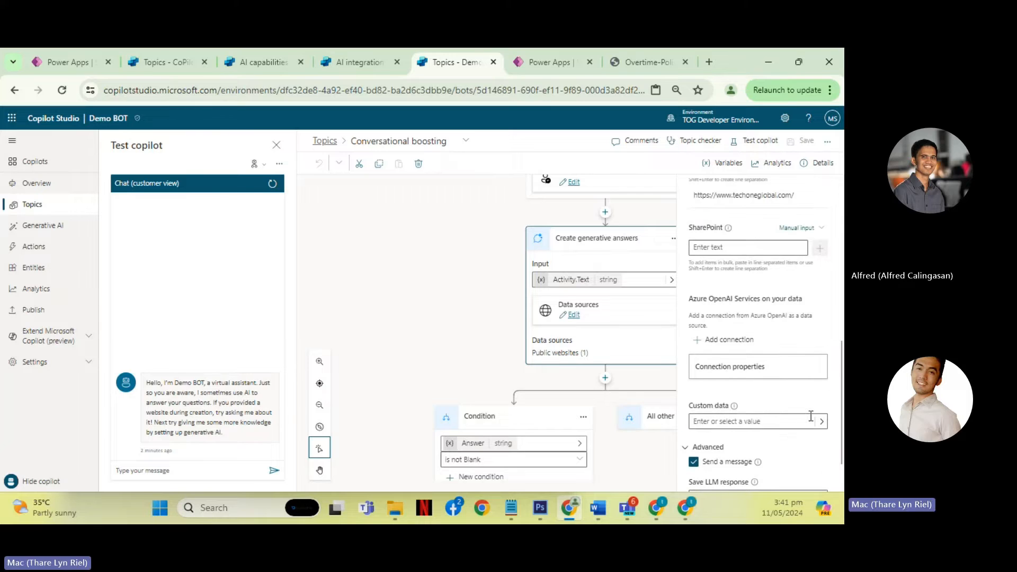
{"action": "left_click", "coordinate": [822, 421]}
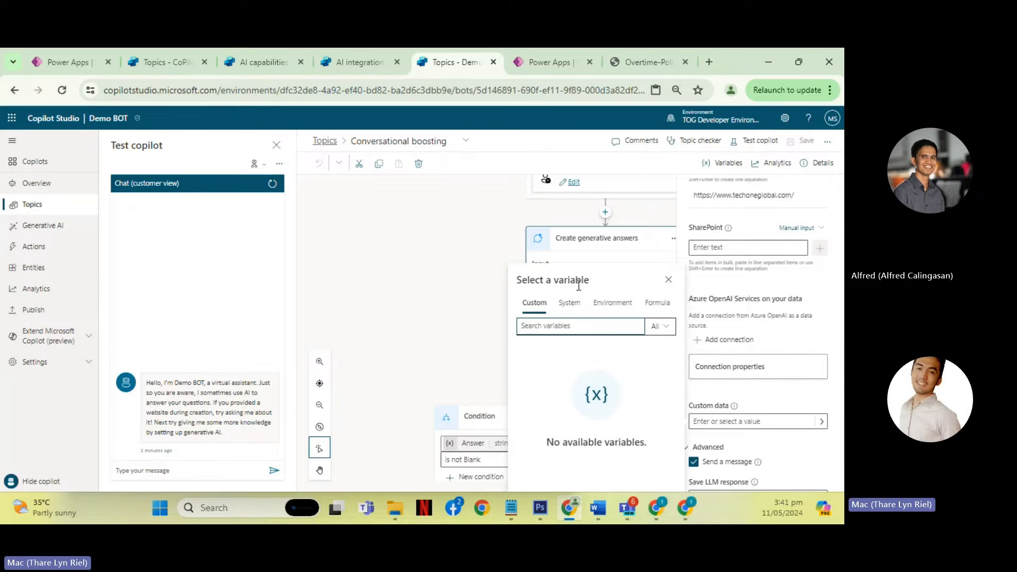
{"action": "left_click", "coordinate": [672, 279]}
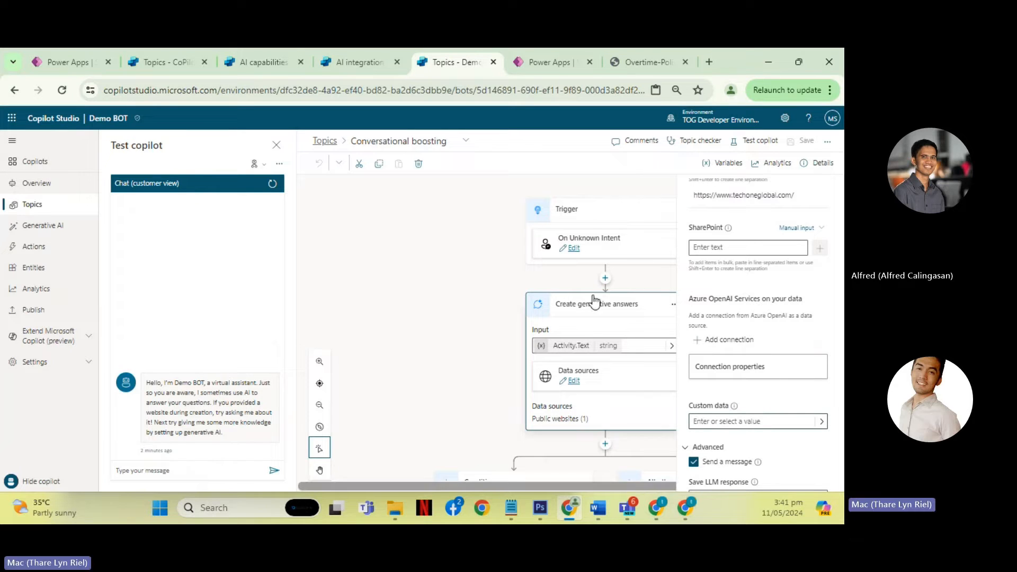
- Look through the custom and system variables available for custom data once more, leaving the field empty
{"action": "left_click", "coordinate": [821, 423]}
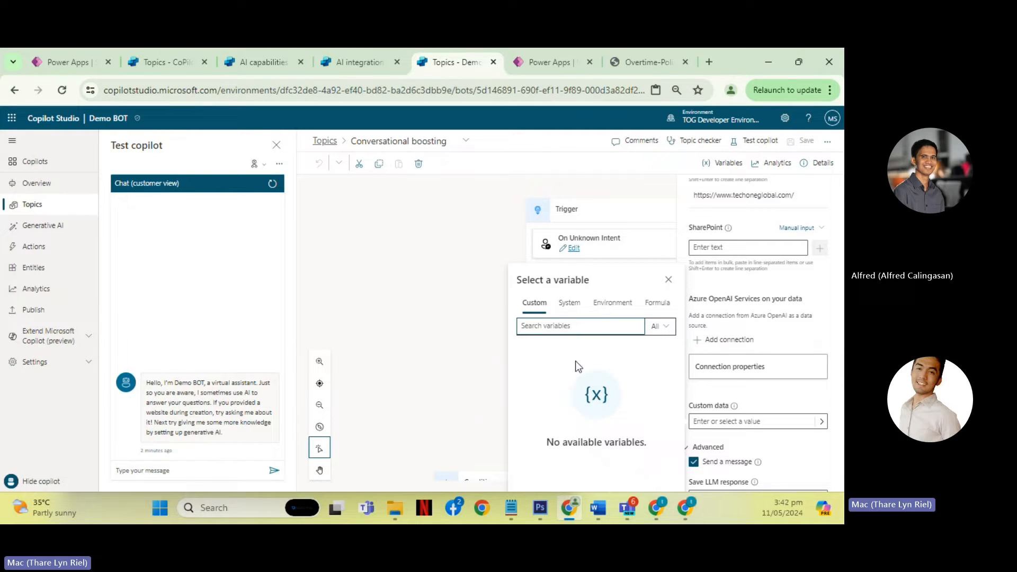
{"action": "left_click", "coordinate": [523, 369]}
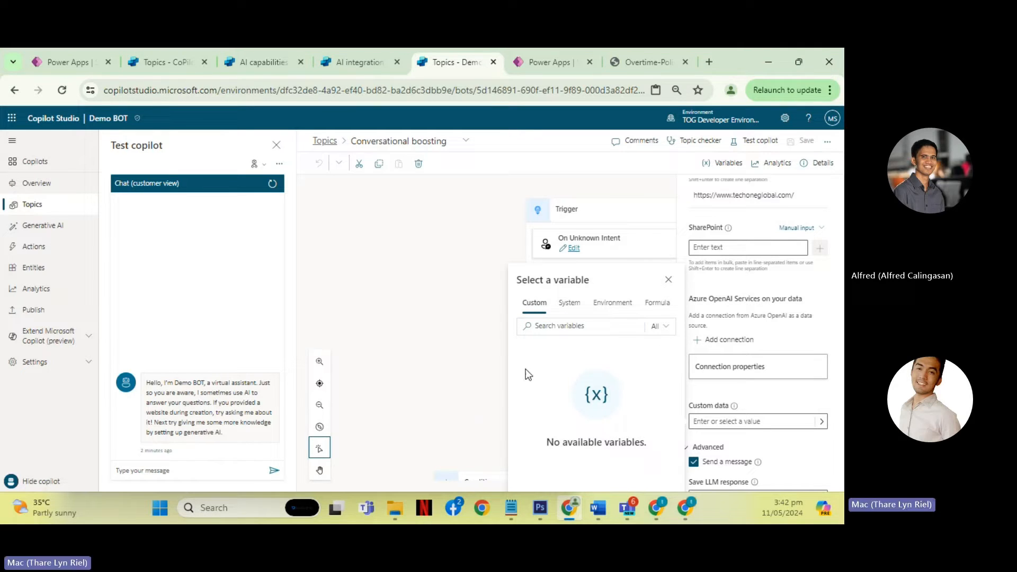
{"action": "left_click", "coordinate": [570, 307]}
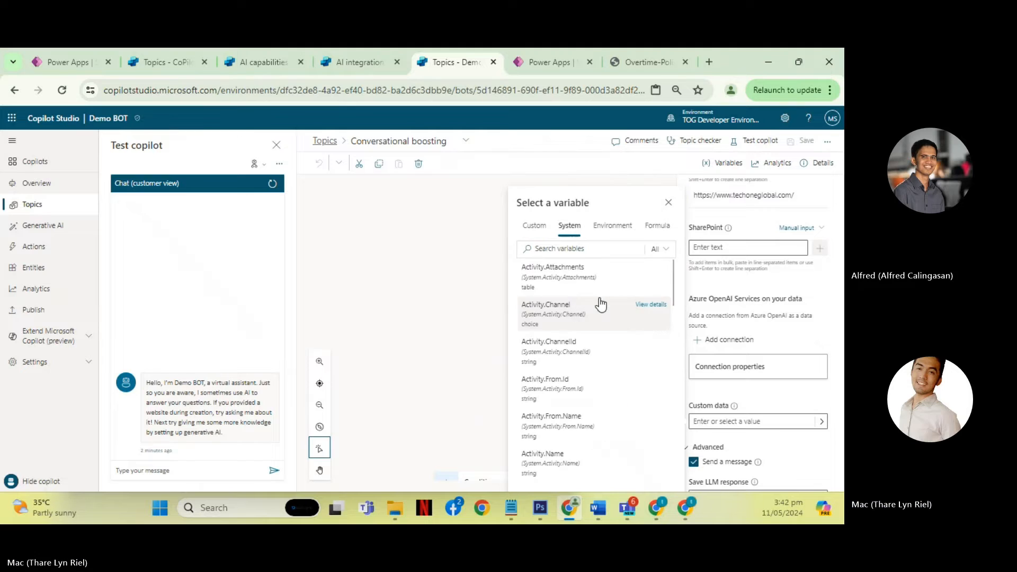
{"action": "left_click", "coordinate": [666, 202]}
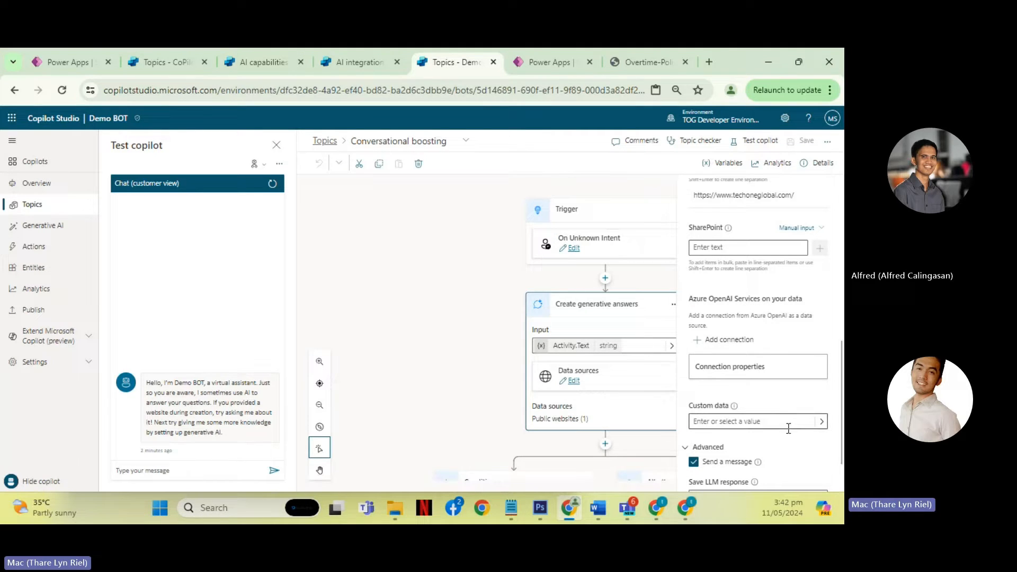
{"action": "left_click", "coordinate": [822, 421]}
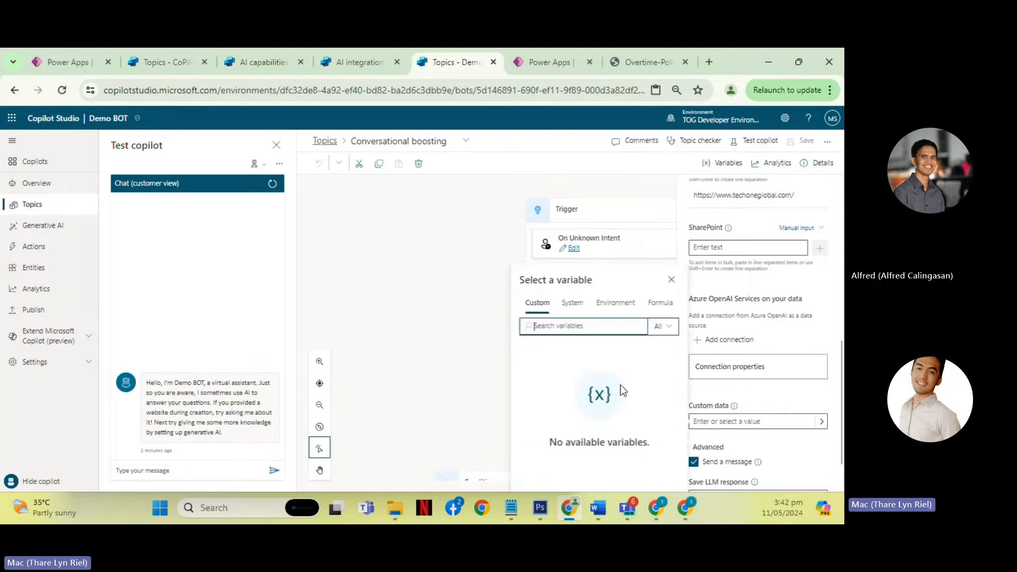
{"action": "left_click", "coordinate": [668, 280]}
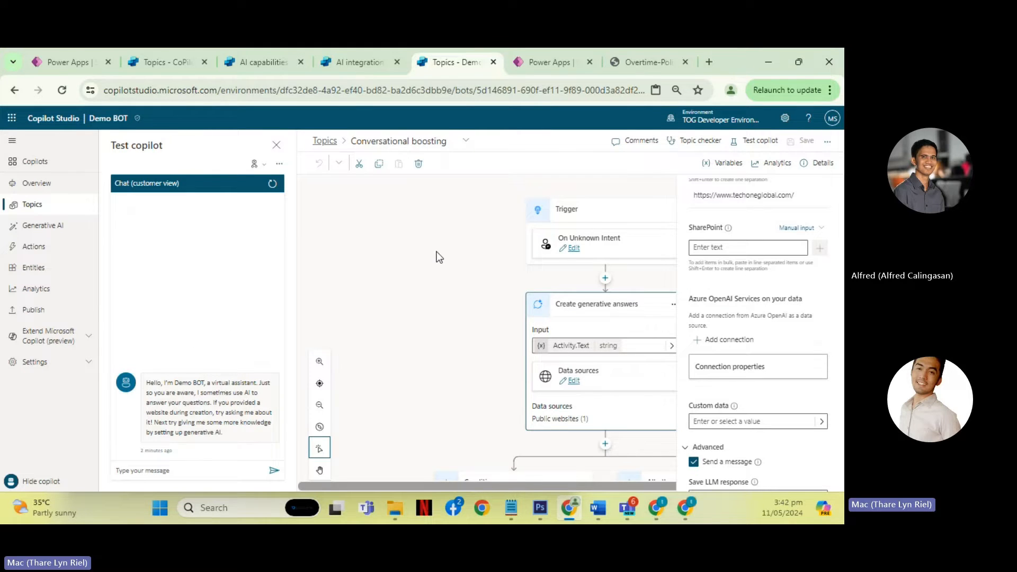
- Examine how the Create generative answers node leads into the condition branches, and close the node's properties
{"action": "scroll", "coordinate": [455, 256], "scroll_direction": "down", "scroll_amount": 3}
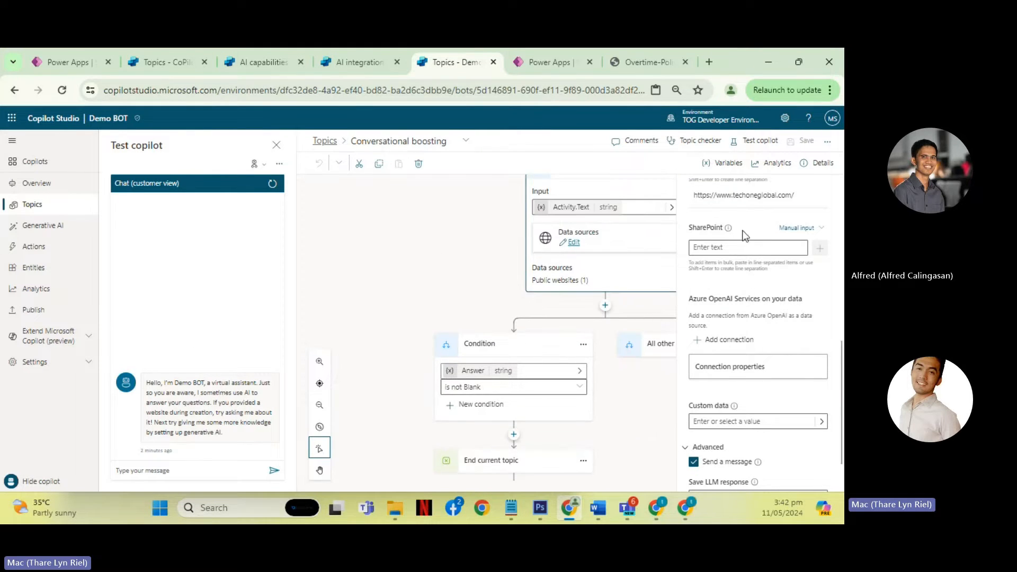
{"action": "scroll", "coordinate": [570, 270], "scroll_direction": "up", "scroll_amount": 3}
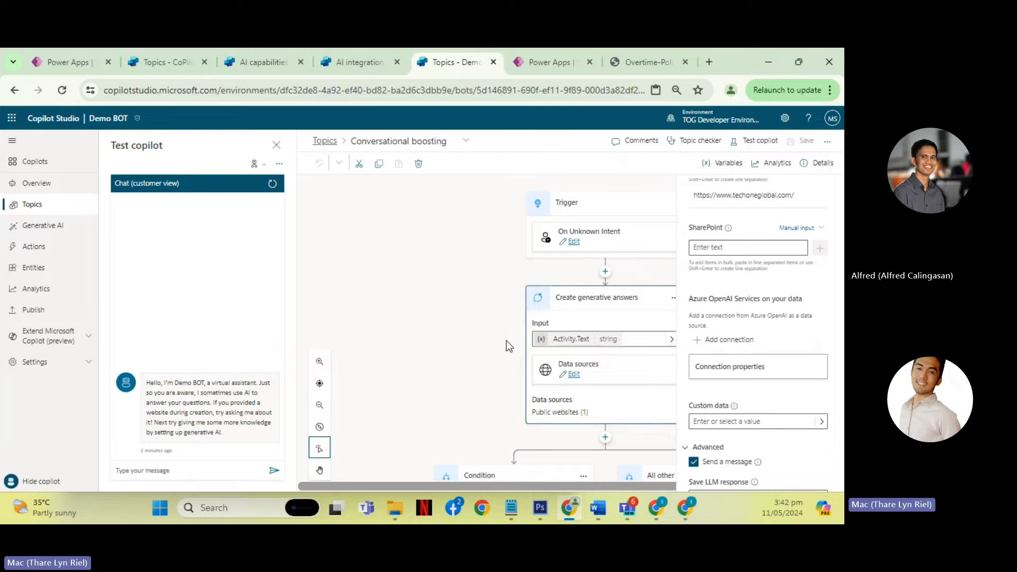
{"action": "scroll", "coordinate": [450, 316], "scroll_direction": "down", "scroll_amount": 3}
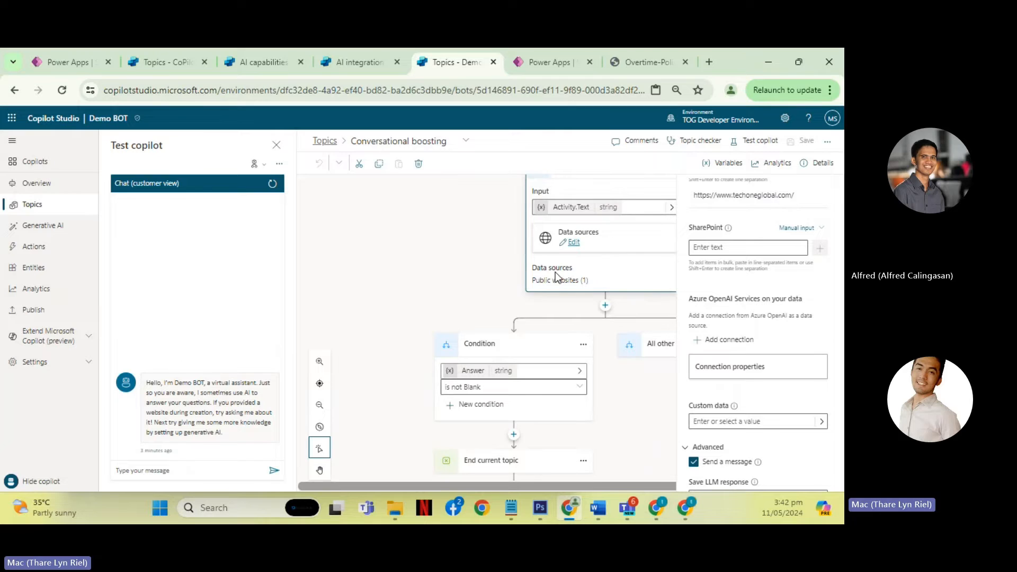
{"action": "scroll", "coordinate": [500, 311], "scroll_direction": "down", "scroll_amount": 1}
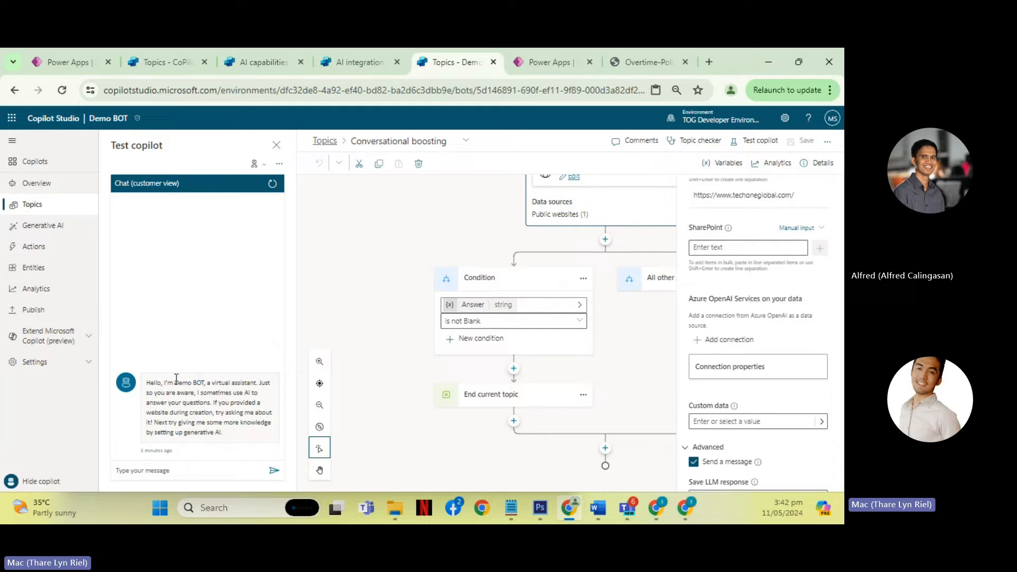
{"action": "scroll", "coordinate": [606, 341], "scroll_direction": "up", "scroll_amount": 1}
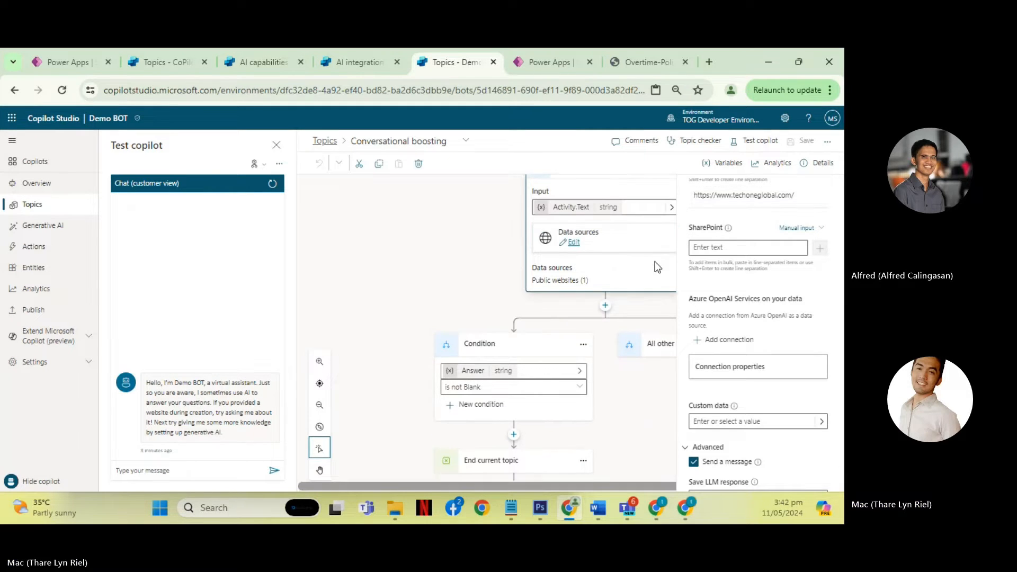
{"action": "left_click", "coordinate": [654, 262]}
{"action": "left_click", "coordinate": [823, 194]}
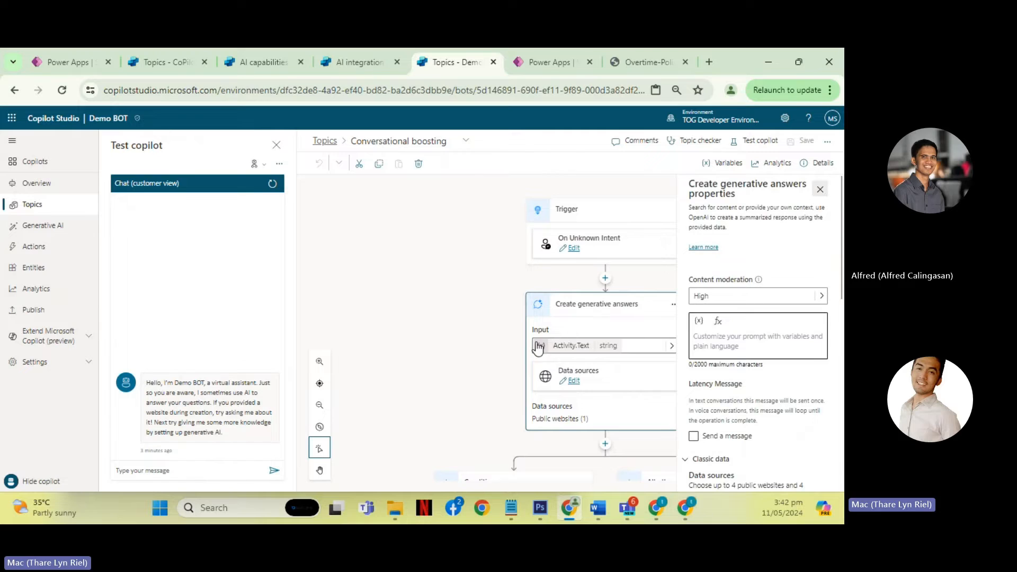
- Review the Answer is not Blank condition, its End current topic node and the All other conditions branch
{"action": "scroll", "coordinate": [595, 336], "scroll_direction": "down", "scroll_amount": 4}
{"action": "scroll", "coordinate": [608, 318], "scroll_direction": "up", "scroll_amount": 2}
{"action": "scroll", "coordinate": [514, 339], "scroll_direction": "down", "scroll_amount": 1}
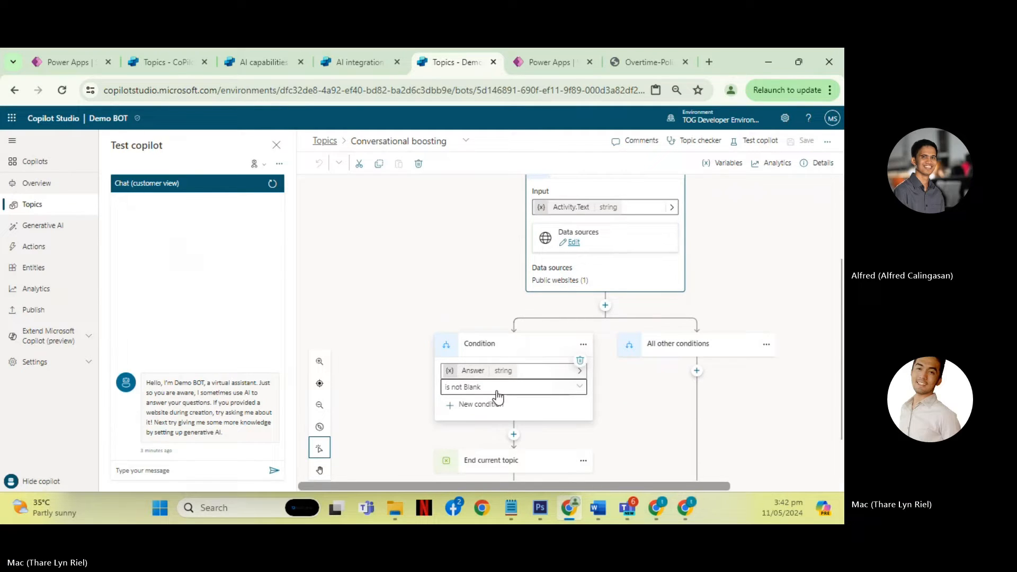
{"action": "scroll", "coordinate": [669, 377], "scroll_direction": "down", "scroll_amount": 1}
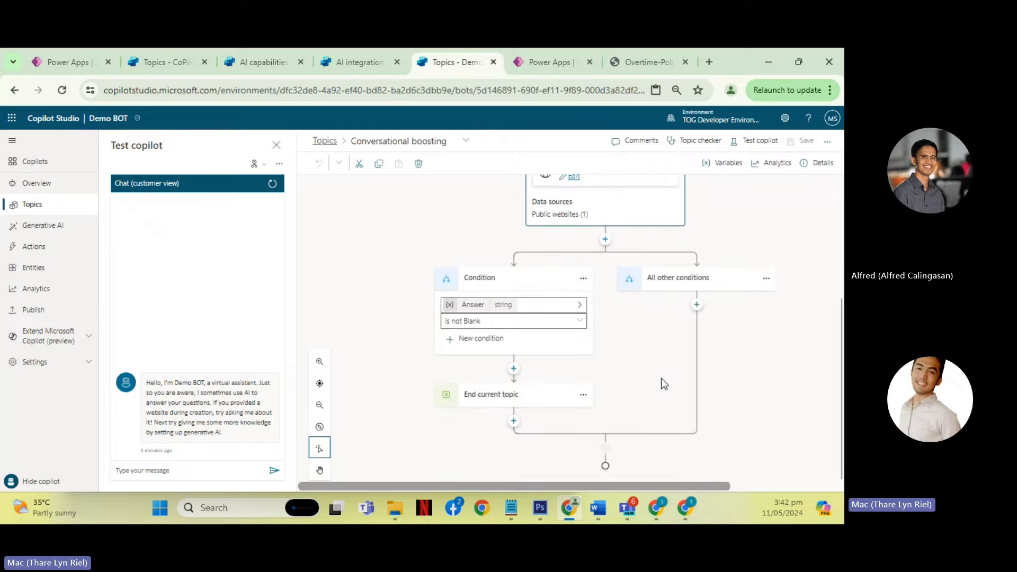
{"action": "left_click", "coordinate": [671, 282]}
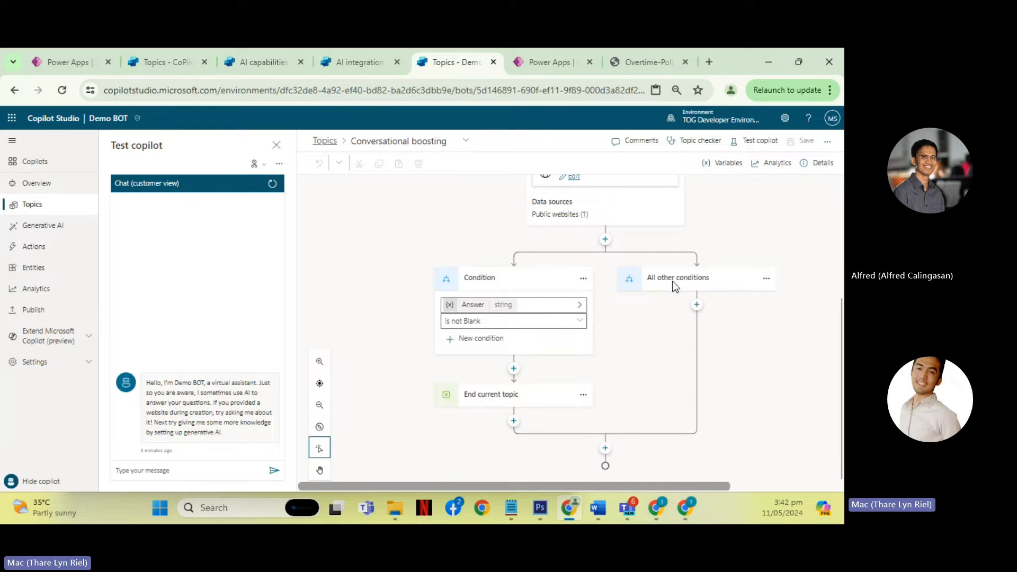
- Return to the topic list, open the Fallback system topic and examine its condition, message and Escalate redirect
{"action": "left_click", "coordinate": [331, 143]}
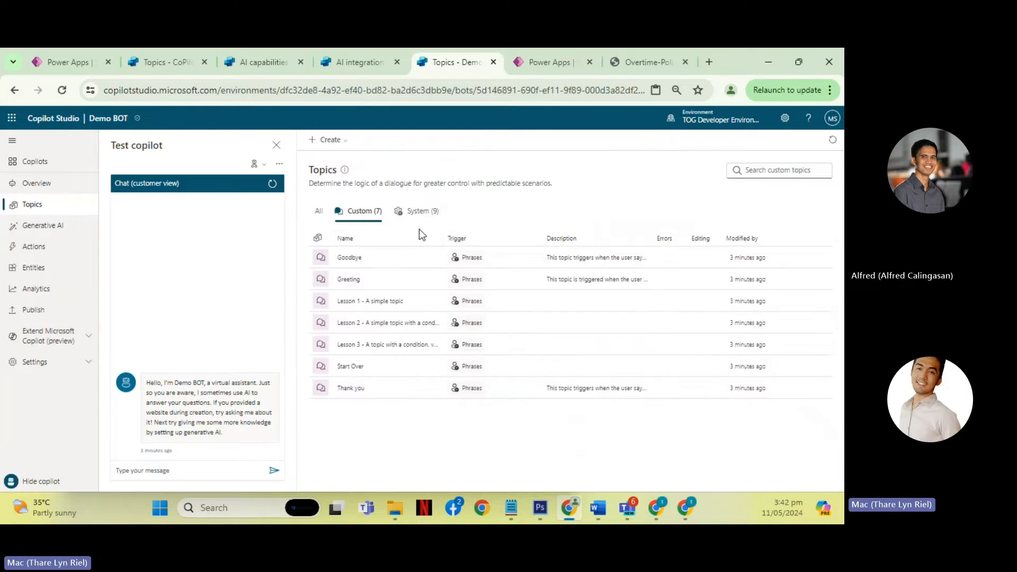
{"action": "left_click", "coordinate": [428, 218]}
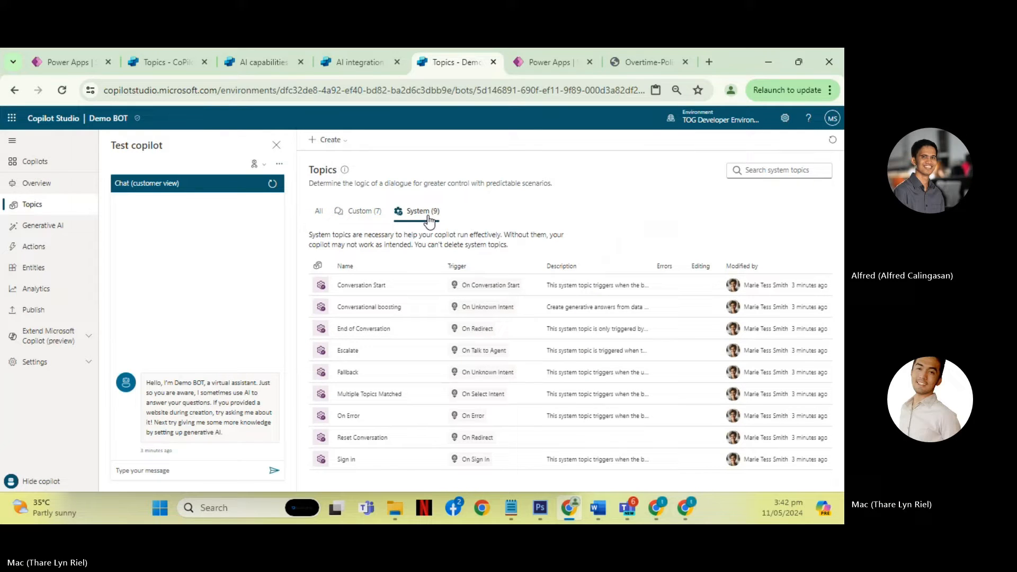
{"action": "left_click", "coordinate": [347, 374]}
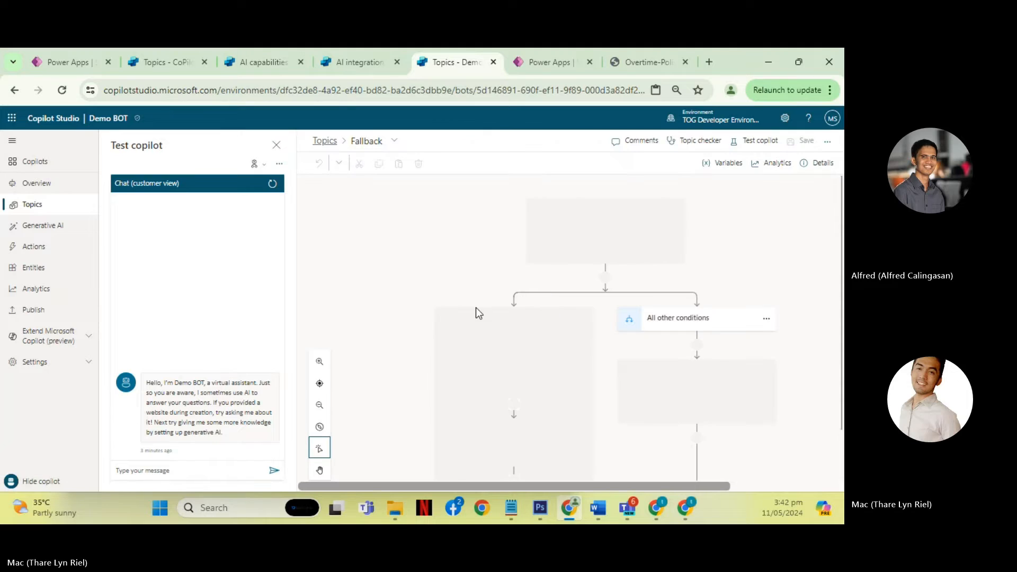
{"action": "scroll", "coordinate": [397, 295], "scroll_direction": "down", "scroll_amount": 2}
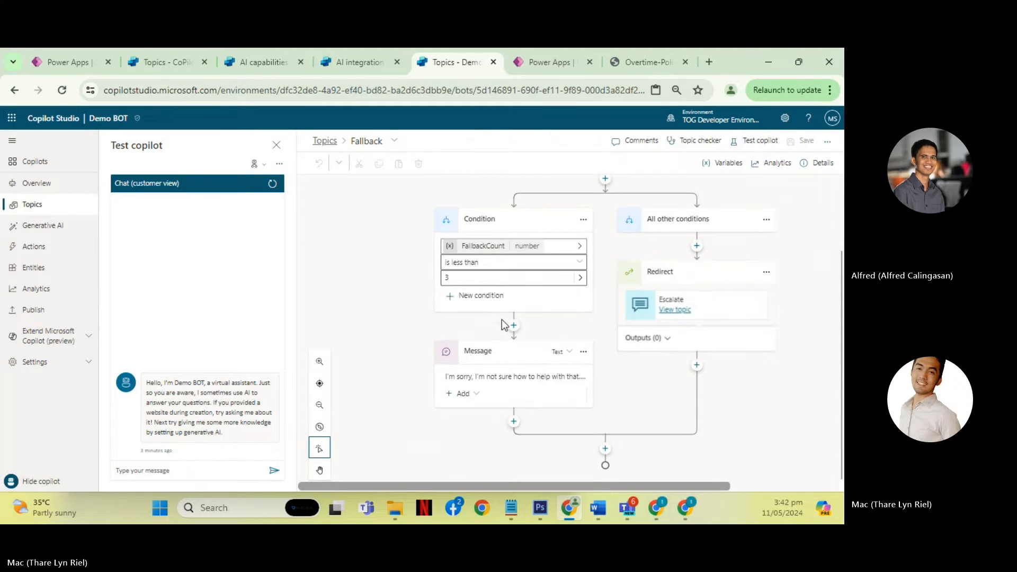
- Highlight the full text of the Fallback topic's message node for reading, without editing it
{"action": "left_click", "coordinate": [513, 380]}
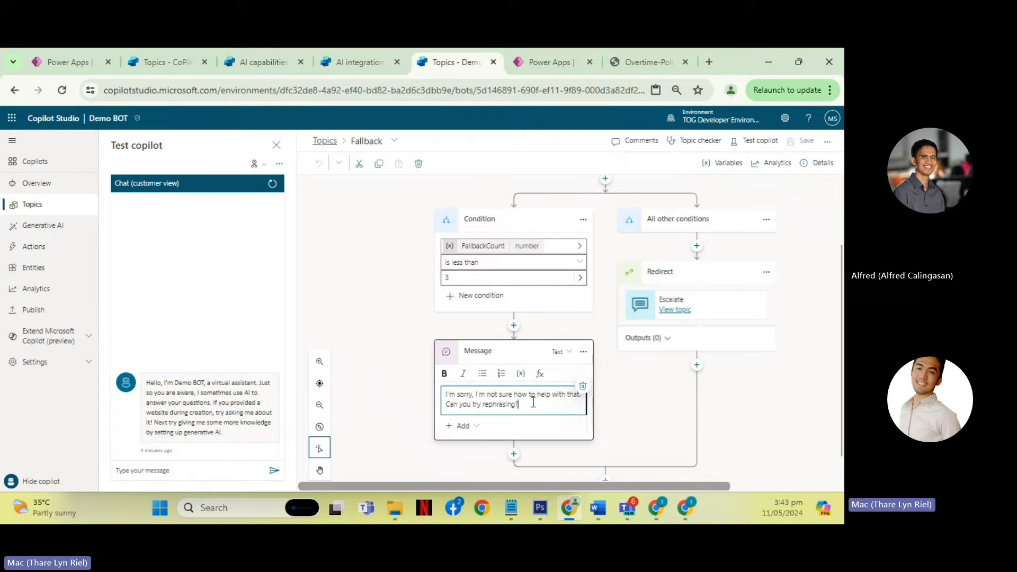
{"action": "left_click_drag", "start_coordinate": [536, 406], "coordinate": [445, 393]}
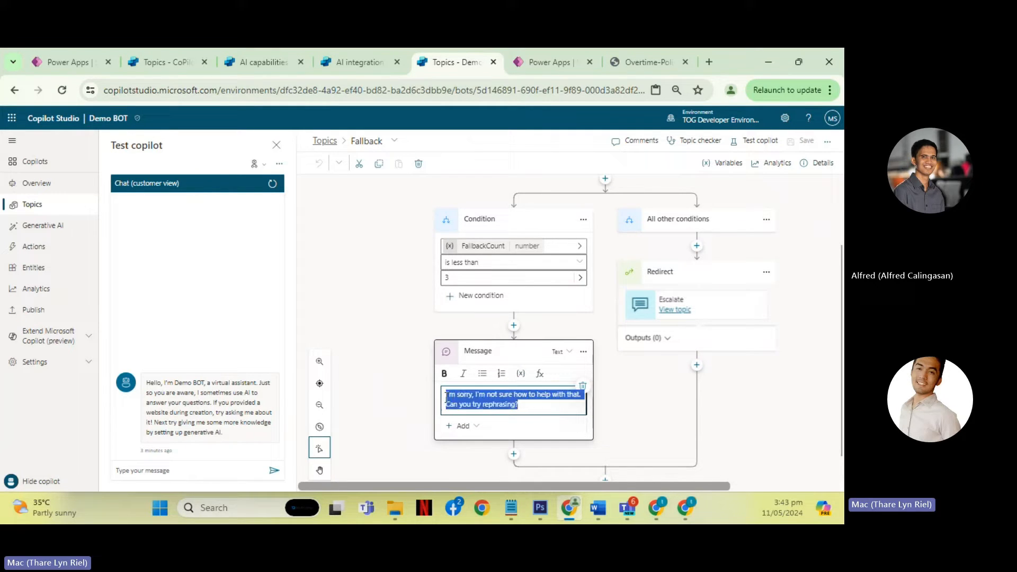
{"action": "left_click", "coordinate": [527, 404]}
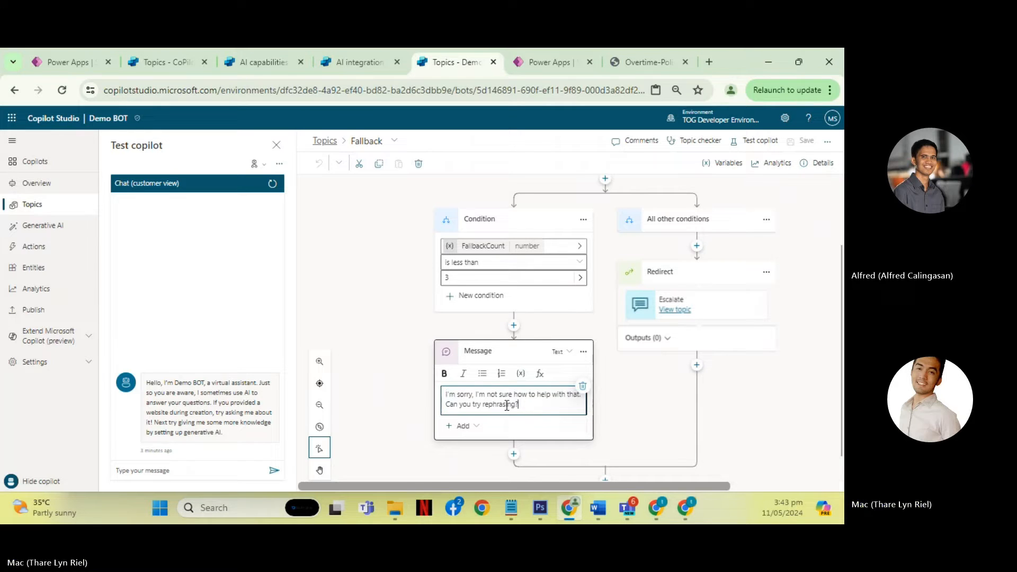
{"action": "left_click_drag", "start_coordinate": [446, 397], "coordinate": [533, 409]}
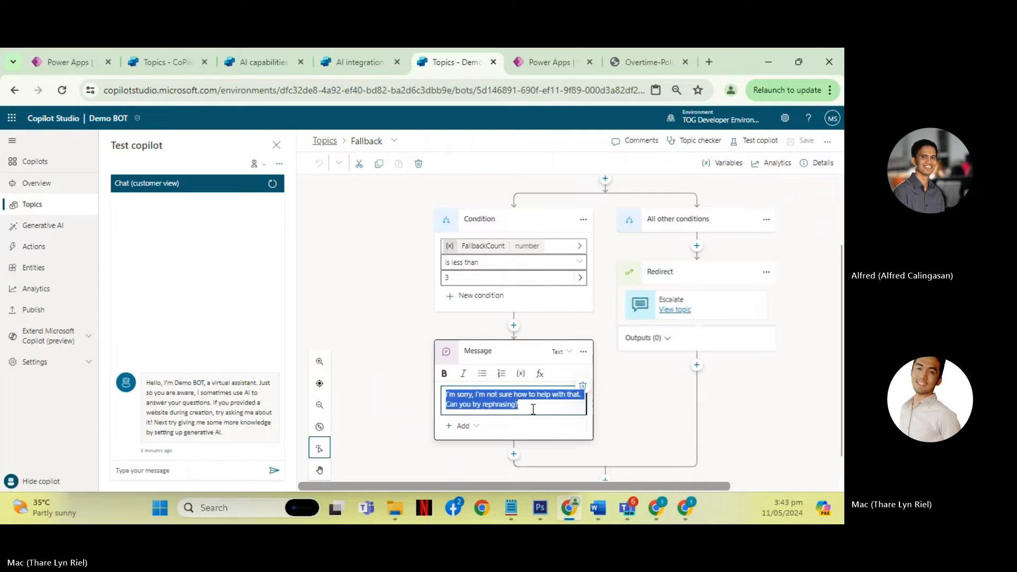
{"action": "left_click", "coordinate": [541, 403]}
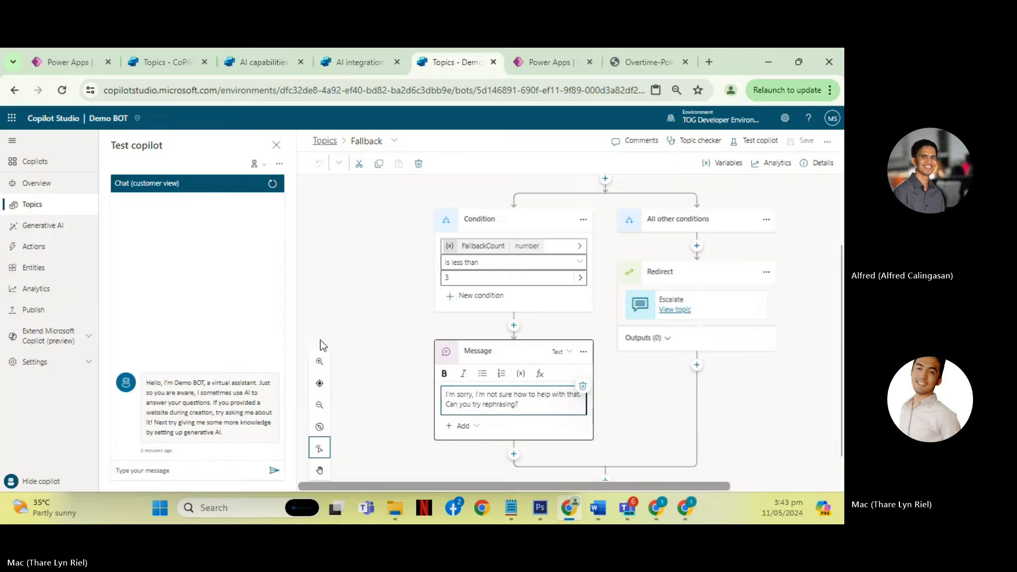
{"action": "scroll", "coordinate": [380, 345], "scroll_direction": "up", "scroll_amount": 2}
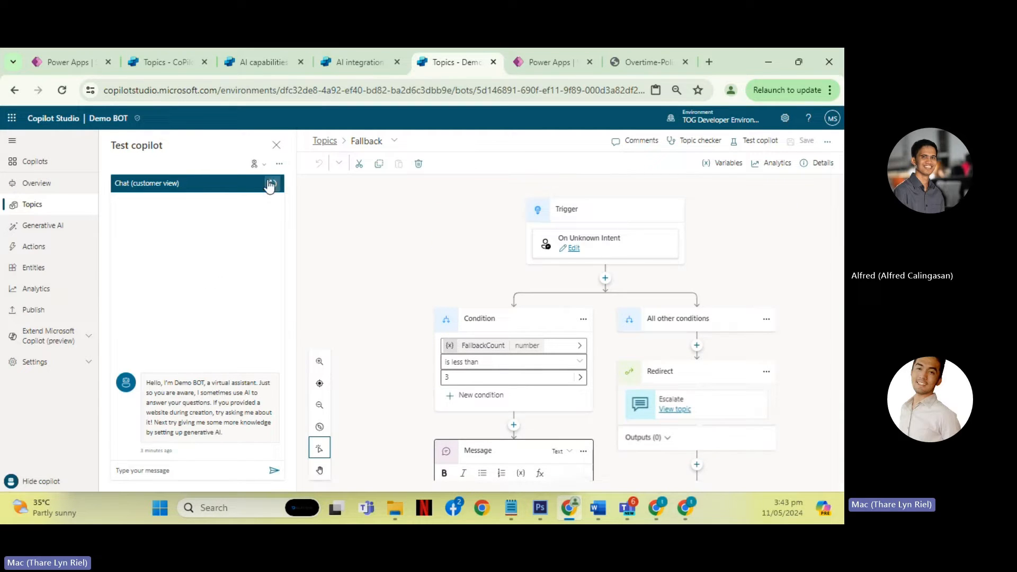
- Return to the topic list and create a new topic from blank
{"action": "left_click", "coordinate": [325, 141]}
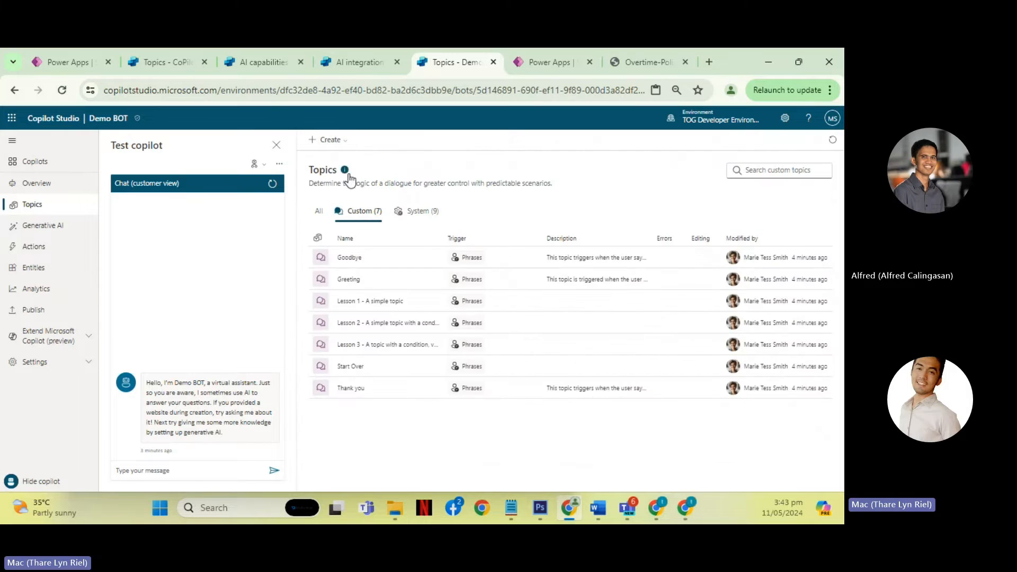
{"action": "left_click", "coordinate": [343, 147]}
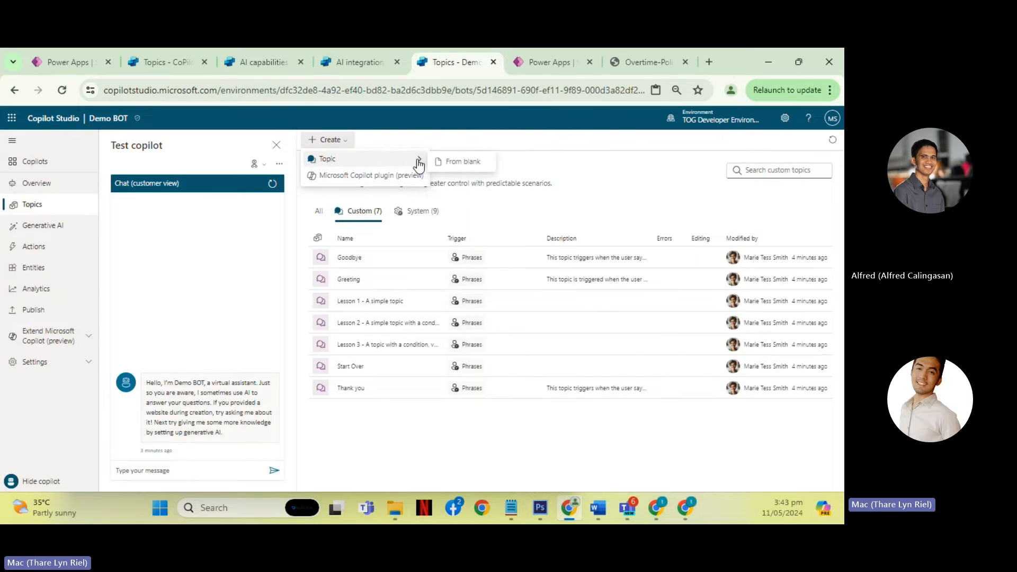
{"action": "left_click", "coordinate": [445, 162]}
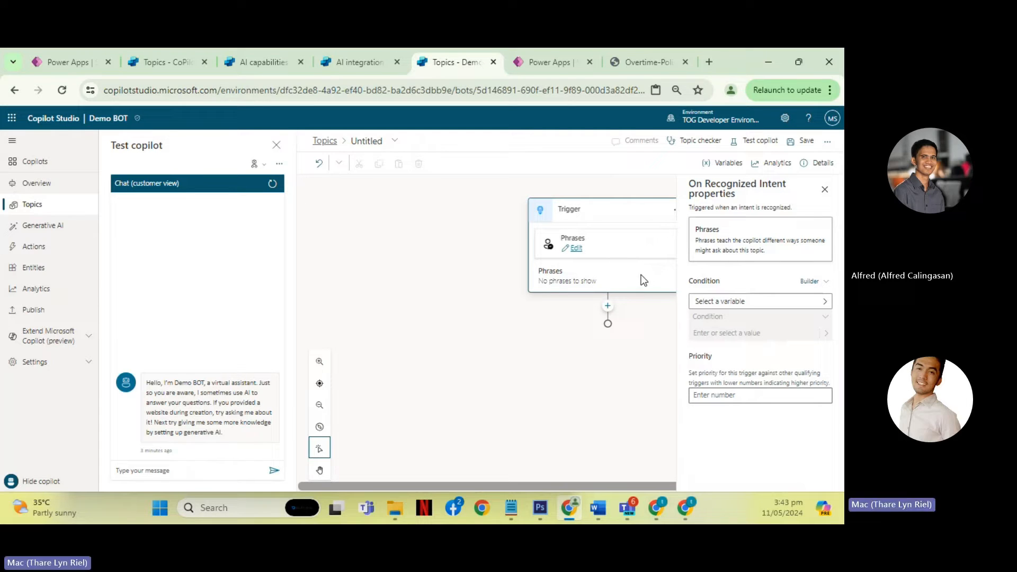
- Add the trigger phrase "What is your name" to the new topic and close the properties
{"action": "left_click", "coordinate": [577, 250]}
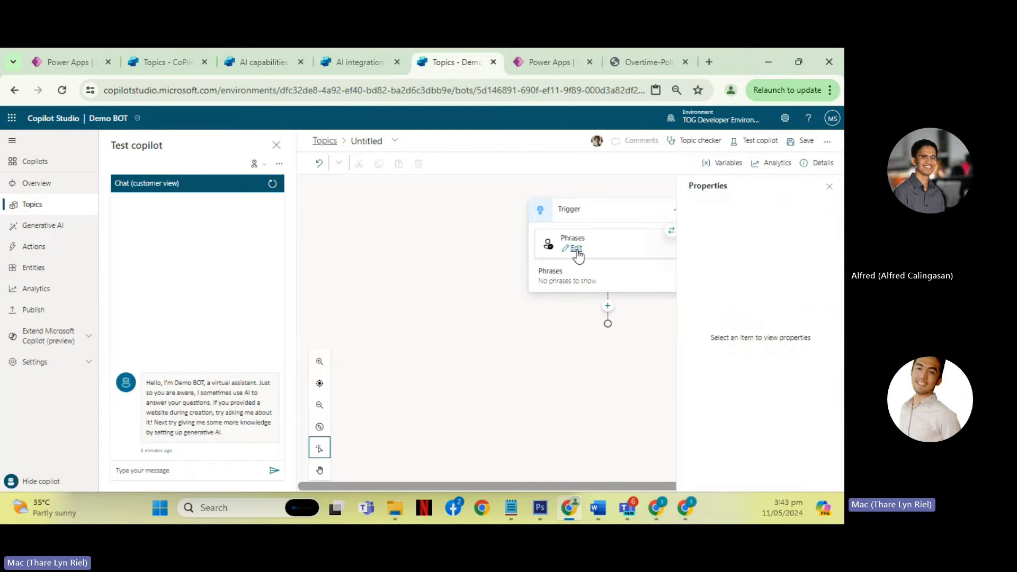
{"action": "left_click", "coordinate": [576, 249]}
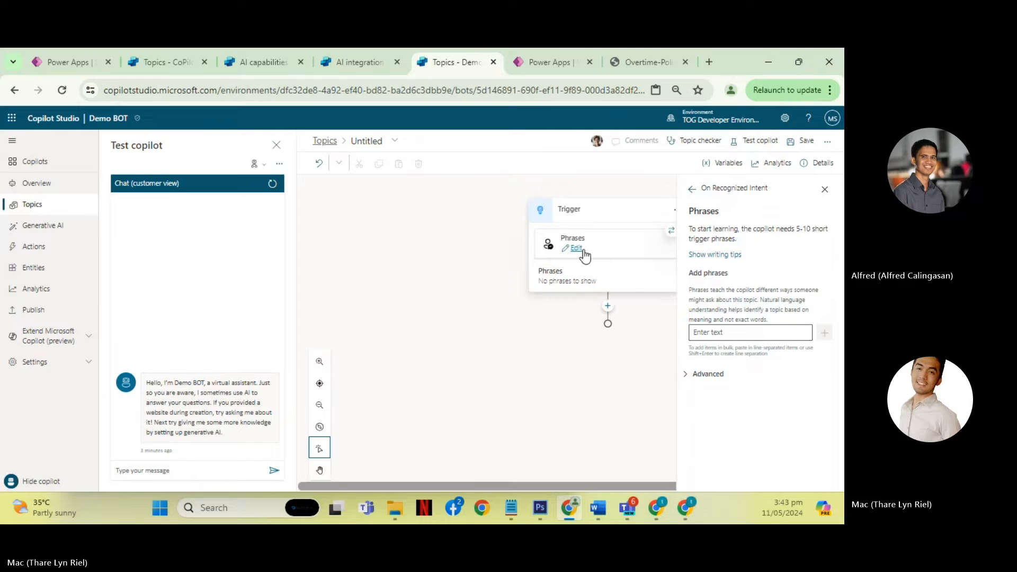
{"action": "left_click", "coordinate": [744, 334]}
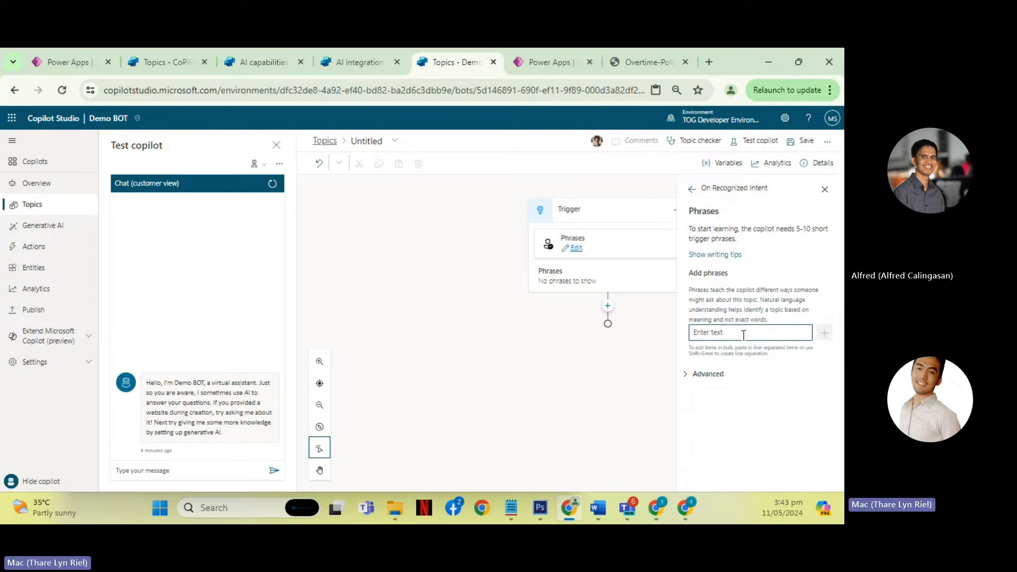
{"action": "type", "text": "What is your a"}
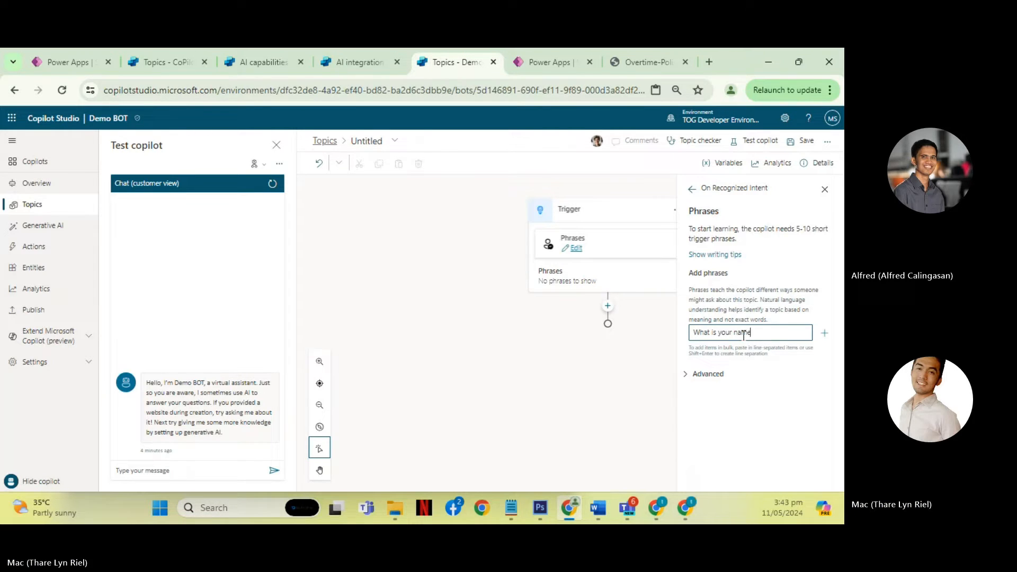
{"action": "type", "text": "ame"}
{"action": "left_click", "coordinate": [825, 333]}
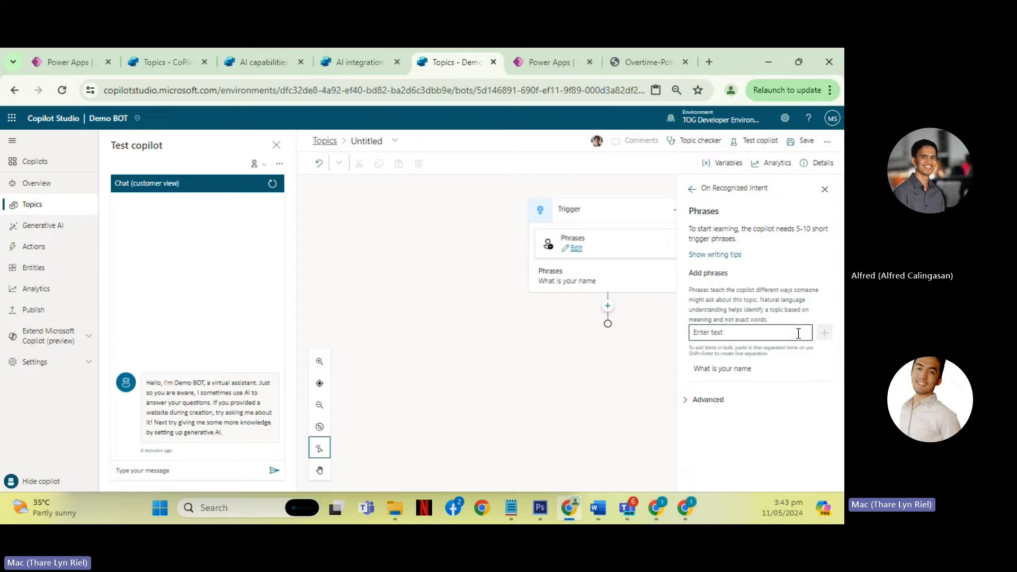
{"action": "left_click", "coordinate": [578, 278]}
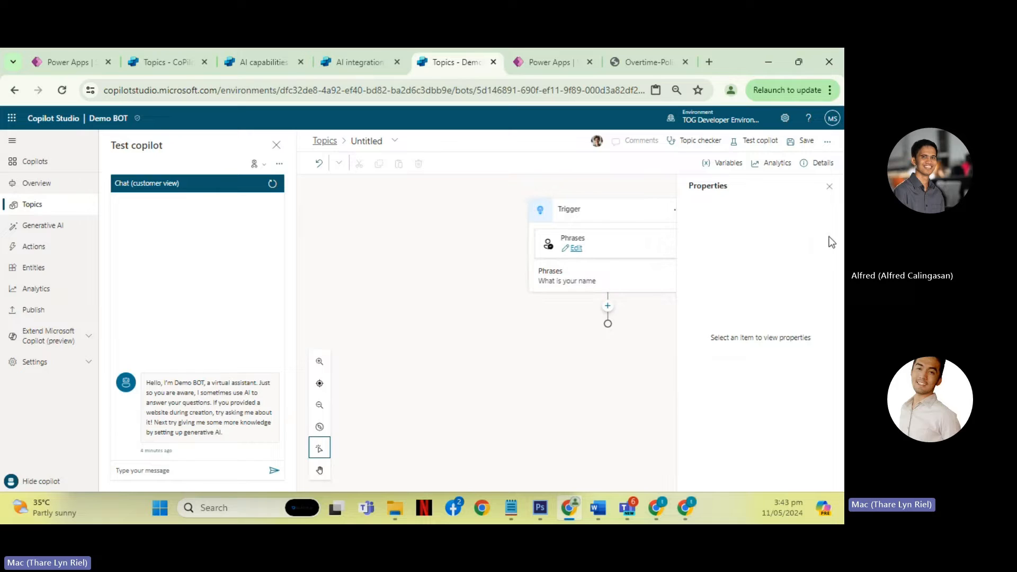
{"action": "left_click", "coordinate": [829, 186]}
- Rename the untitled topic as "TOPIC001 | What is your name"
{"action": "left_click", "coordinate": [377, 139]}
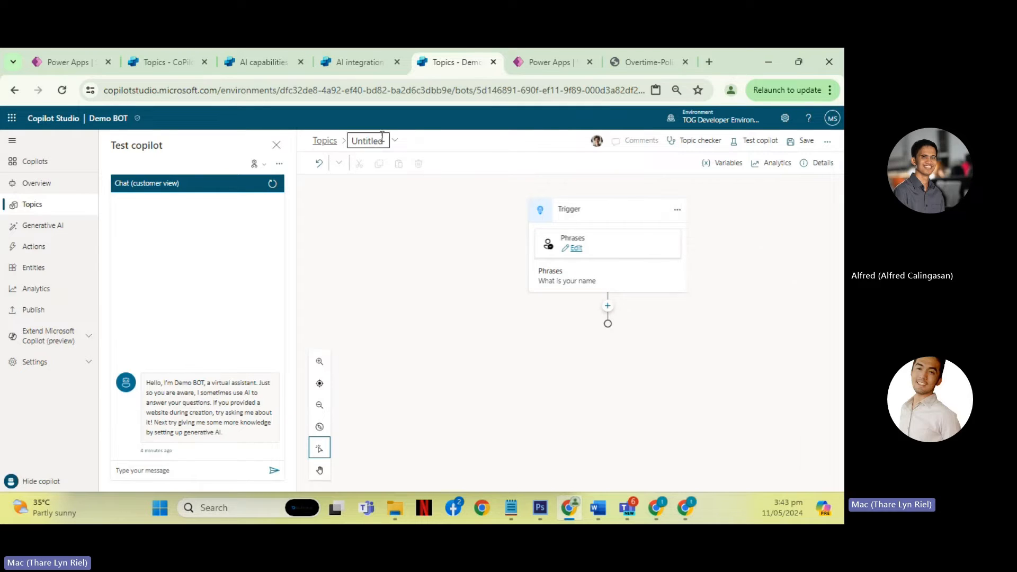
{"action": "type", "text": "TOP"}
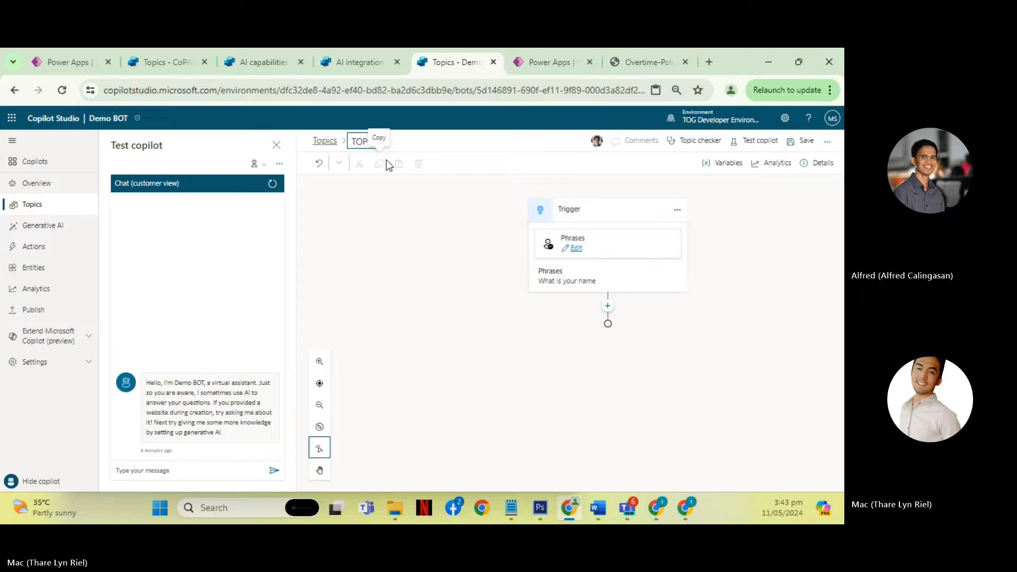
{"action": "type", "text": "A"}
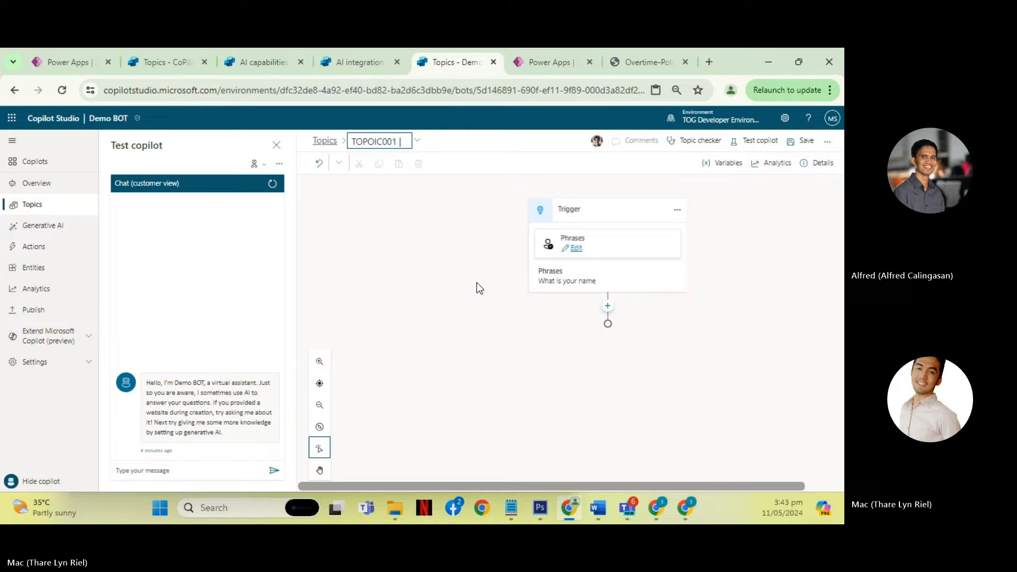
{"action": "type", "text": " | What is your name"}
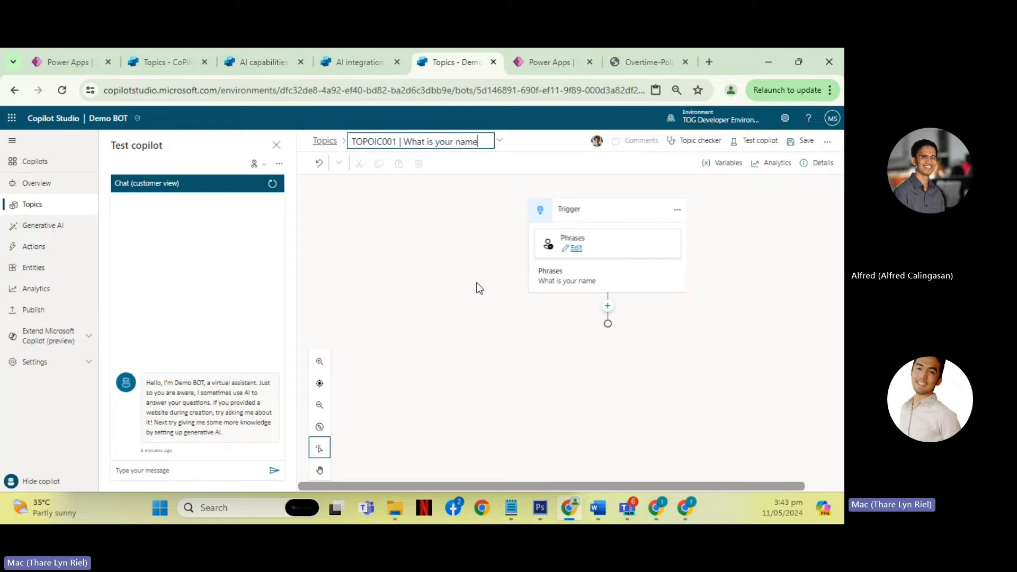
{"action": "left_click", "coordinate": [505, 193]}
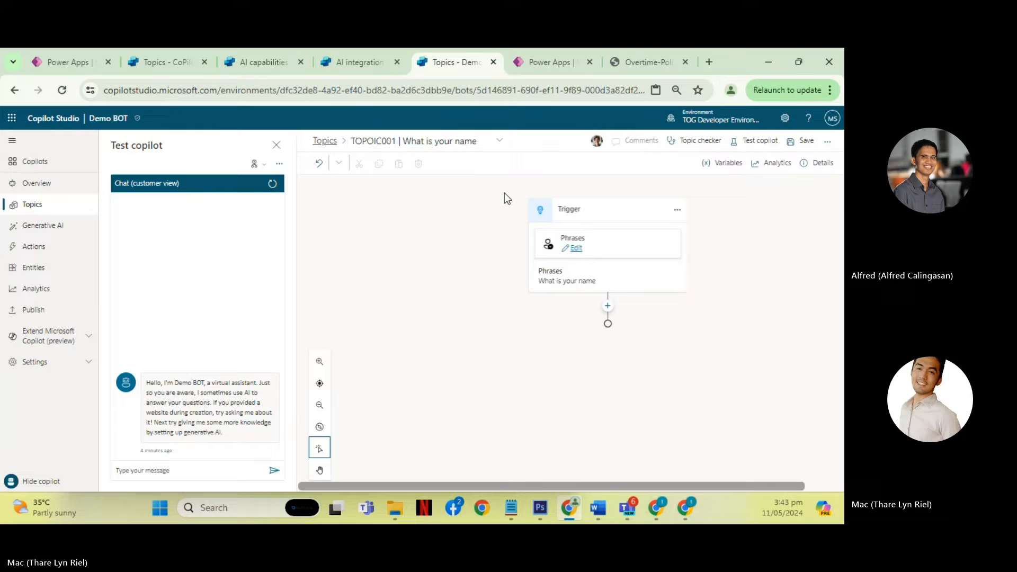
{"action": "left_click", "coordinate": [377, 142]}
{"action": "left_click", "coordinate": [376, 142]}
{"action": "key", "text": "BackSpace"}
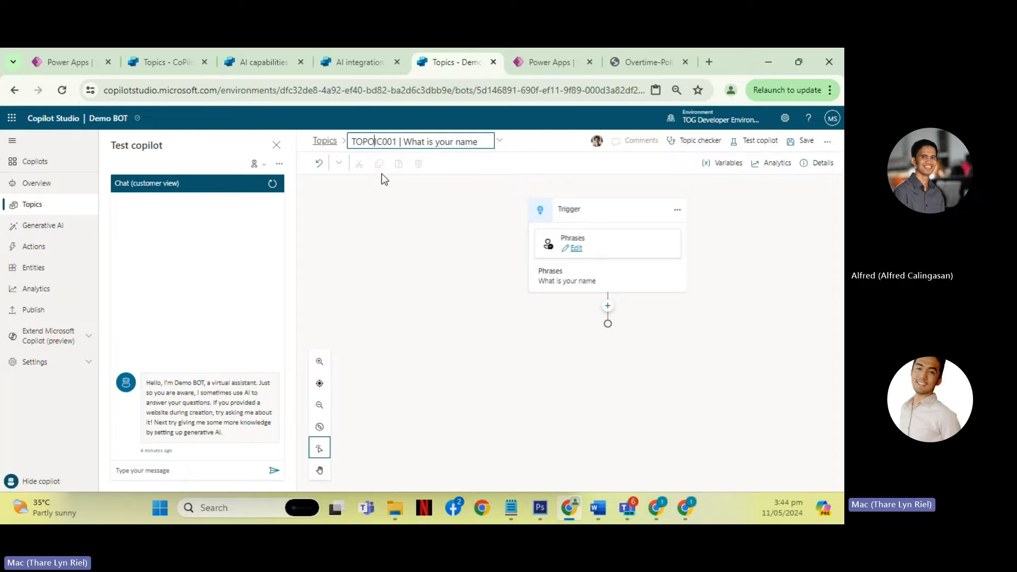
{"action": "left_click", "coordinate": [506, 240]}
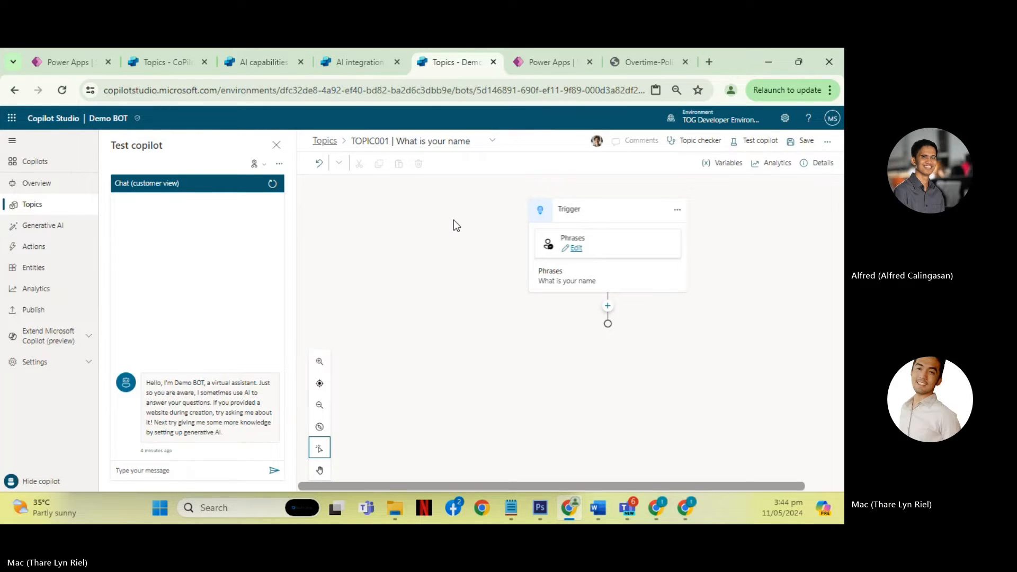
- Add a message node after the trigger that replies with the presenter's full name, and save the topic
{"action": "left_click", "coordinate": [608, 306]}
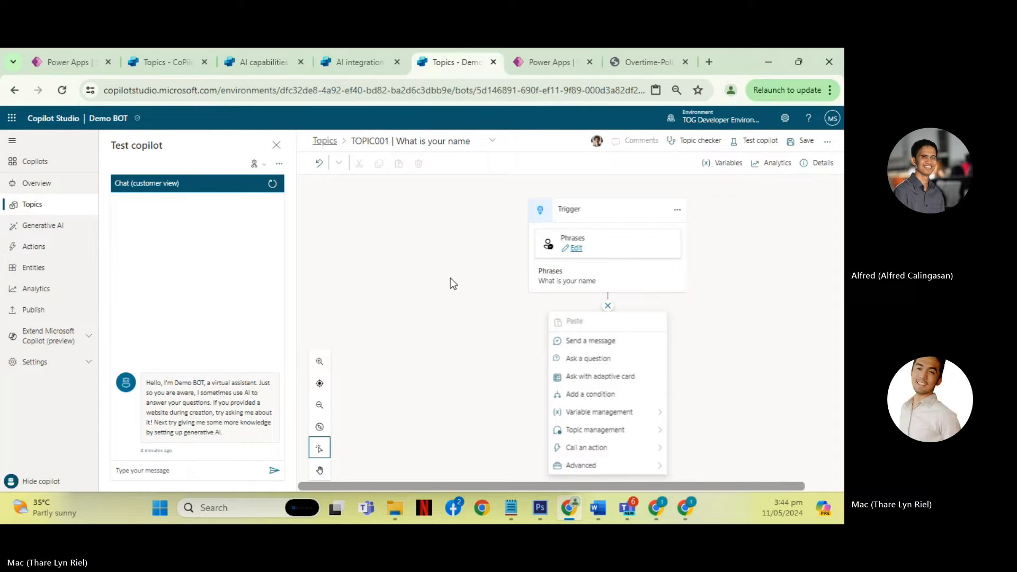
{"action": "left_click", "coordinate": [607, 343]}
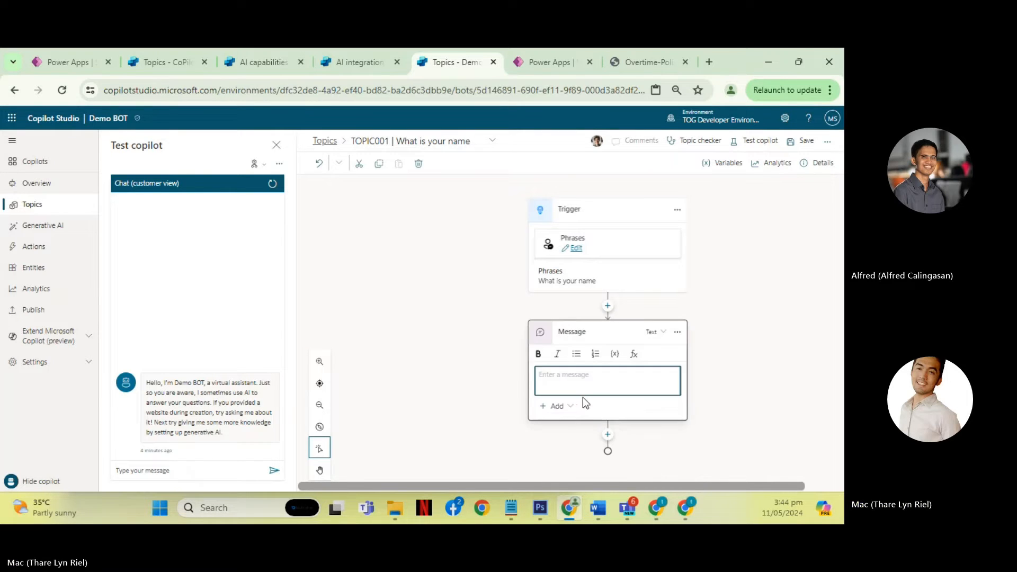
{"action": "left_click", "coordinate": [633, 390]}
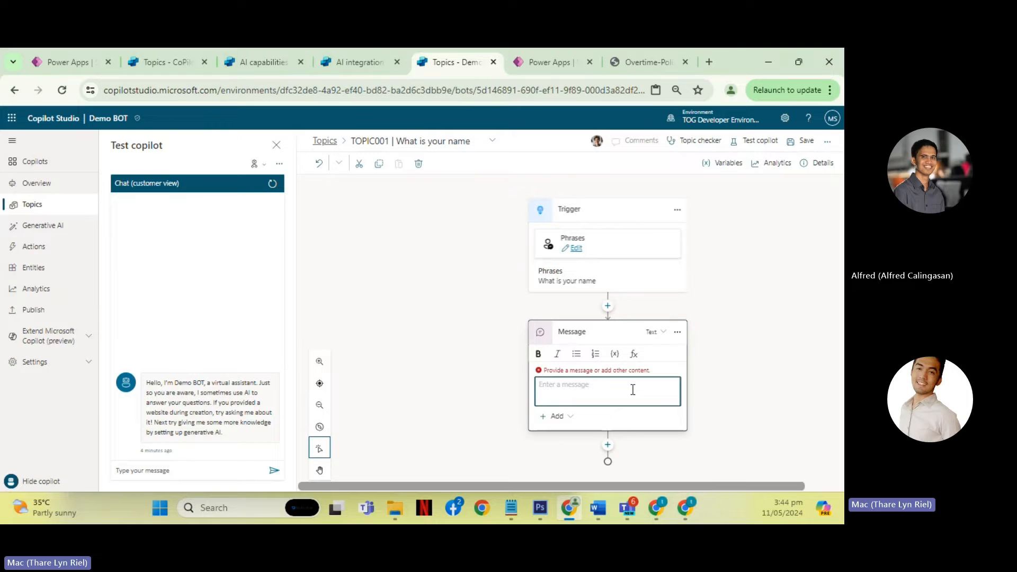
{"action": "type", "text": "Mac "}
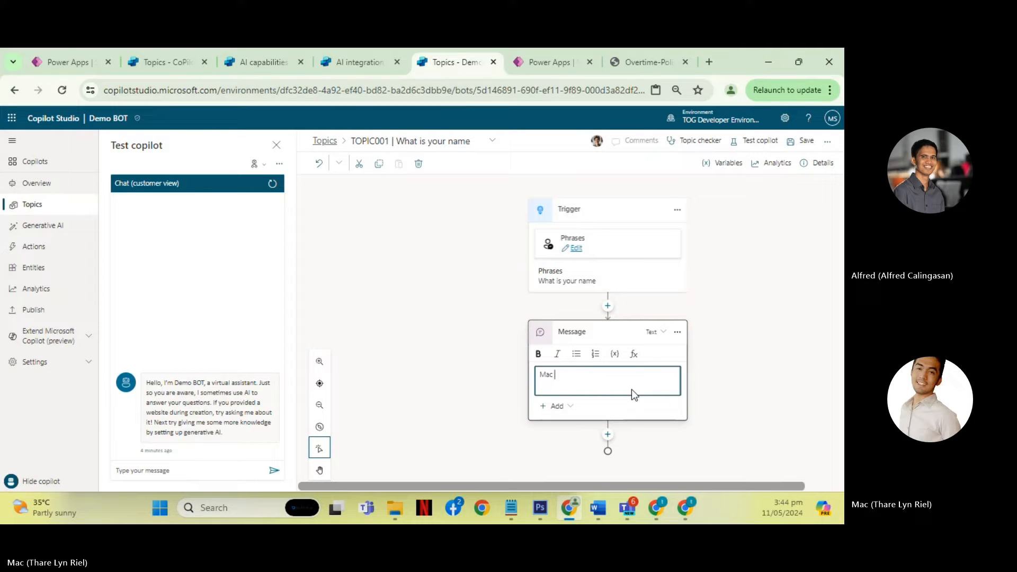
{"action": "type", "text": "Thare Lyn Riel"}
{"action": "left_click", "coordinate": [778, 280]}
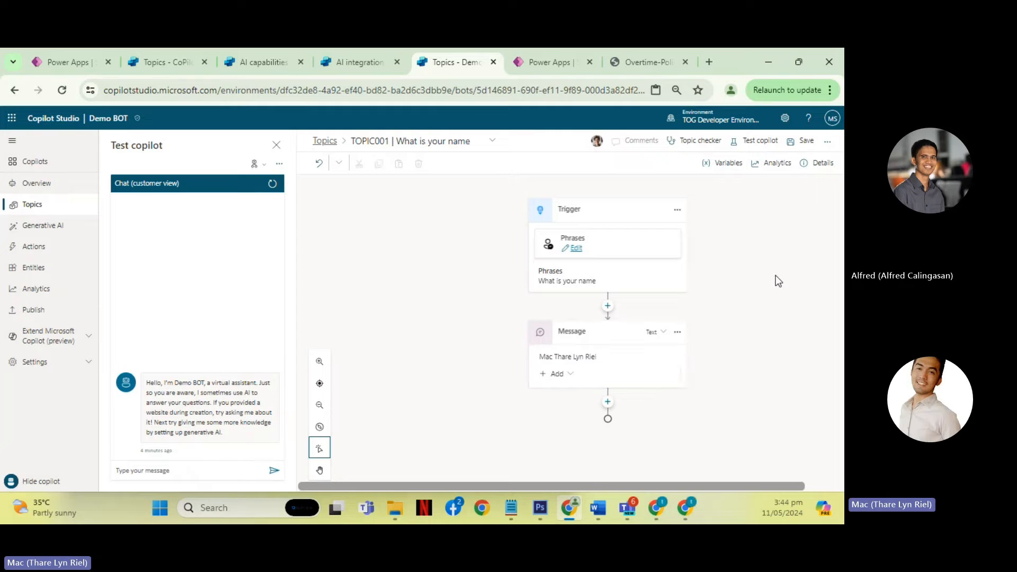
{"action": "left_click", "coordinate": [803, 139]}
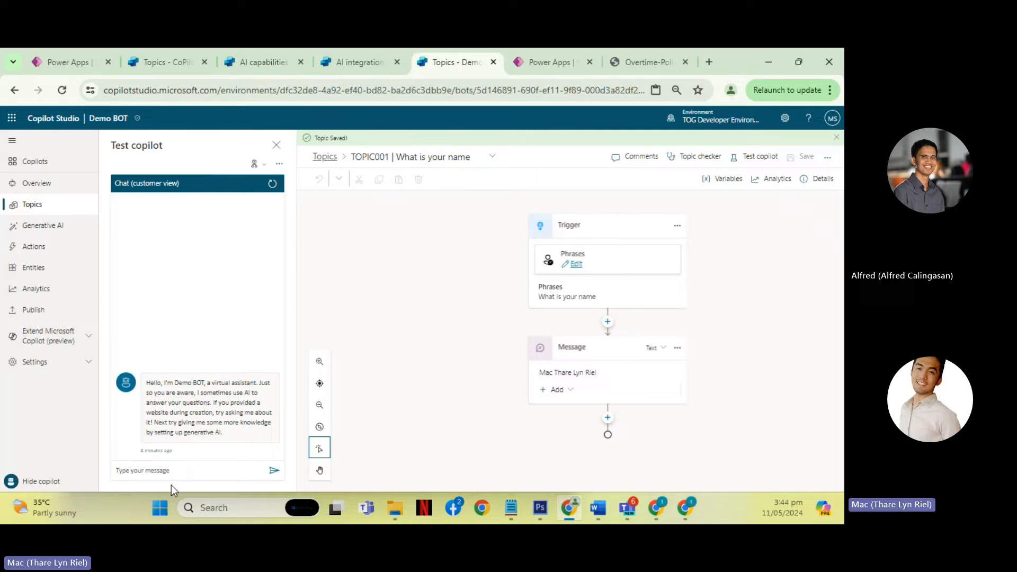
- Test the topic by sending "What is your name" in the test chat
{"action": "left_click", "coordinate": [186, 472]}
{"action": "type", "text": "What"}
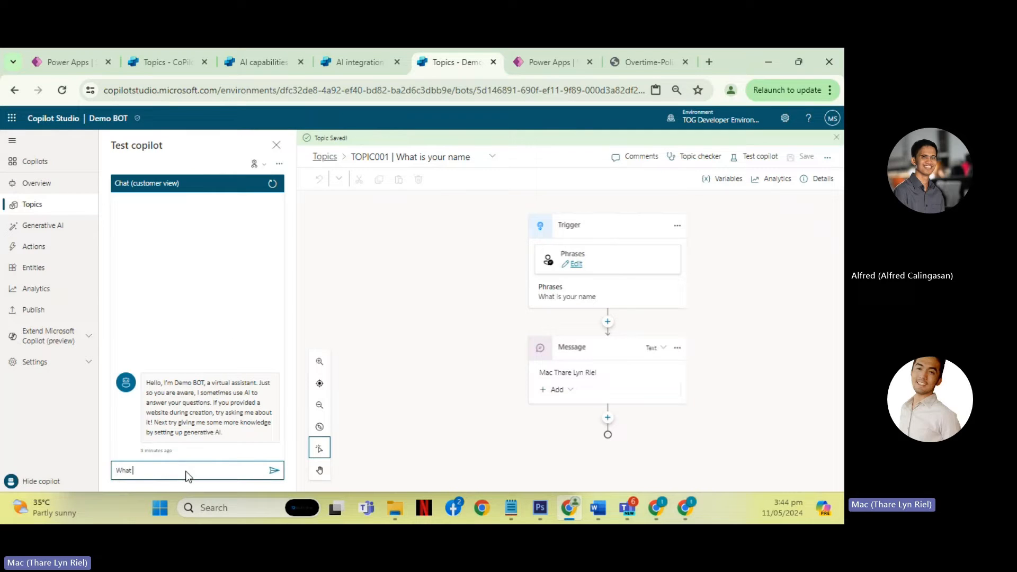
{"action": "type", "text": " is your"}
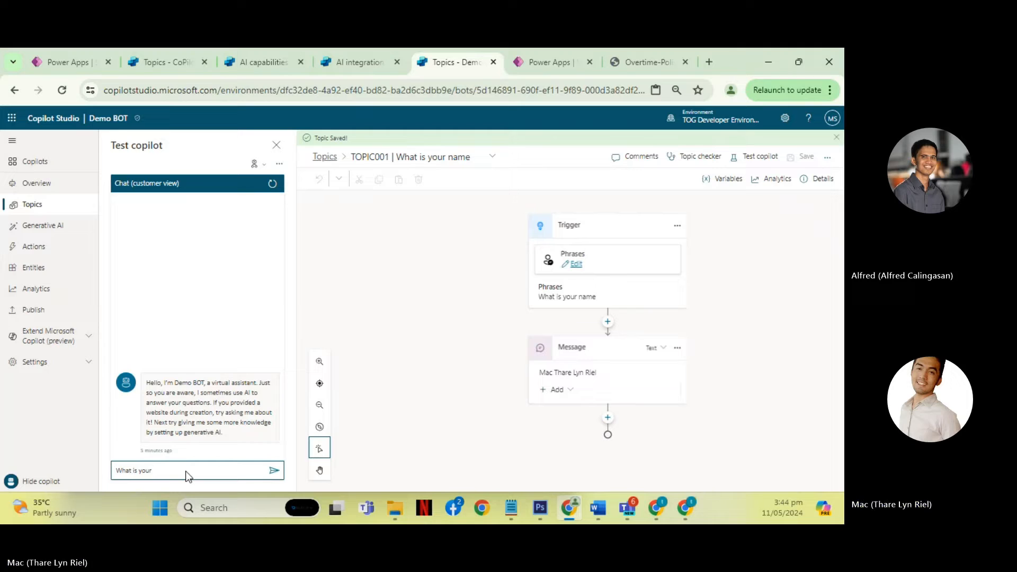
{"action": "type", "text": " name"}
{"action": "key", "text": "Return"}
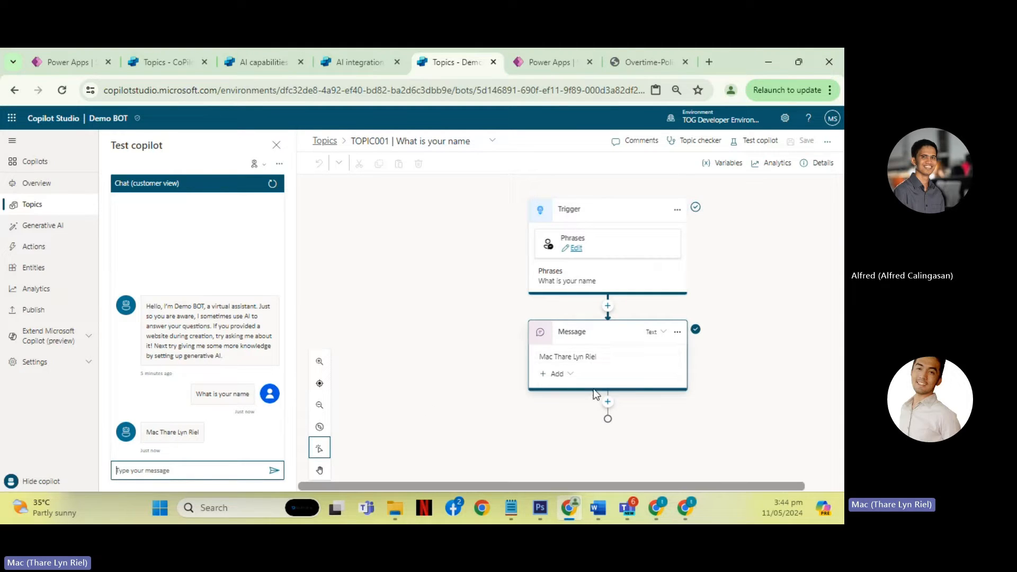
- Highlight the Message node's text and look through the variable types available for insertion, including the environment variables
{"action": "left_click", "coordinate": [606, 360]}
{"action": "left_click_drag", "start_coordinate": [617, 373], "coordinate": [526, 374]}
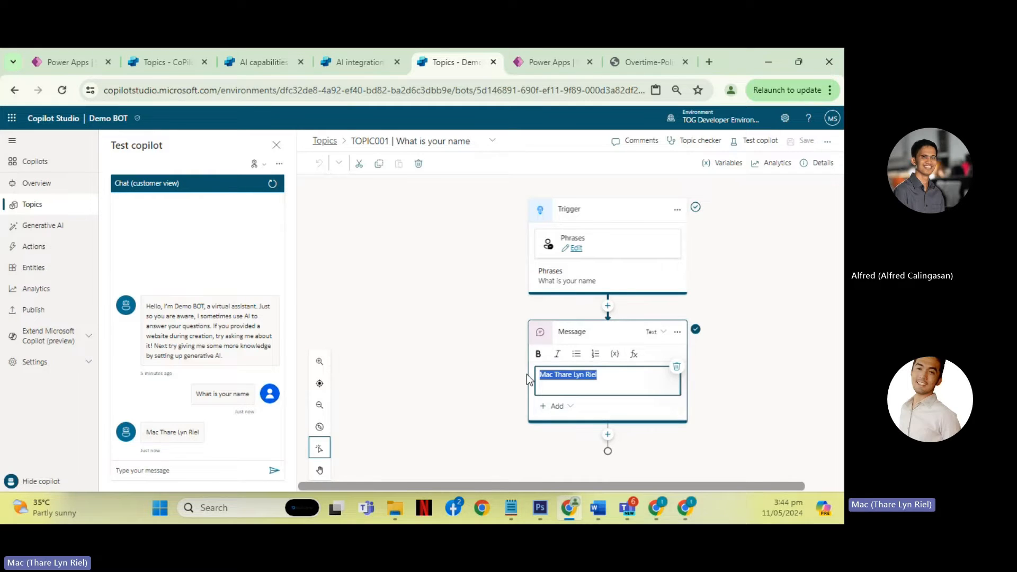
{"action": "left_click", "coordinate": [612, 364]}
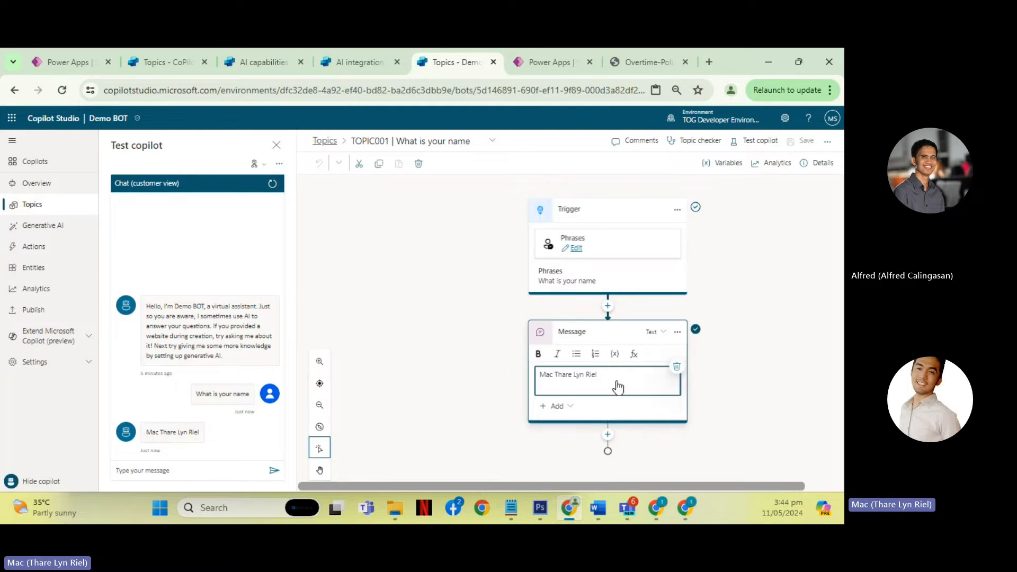
{"action": "left_click_drag", "start_coordinate": [616, 382], "coordinate": [484, 361]}
{"action": "left_click", "coordinate": [598, 358]}
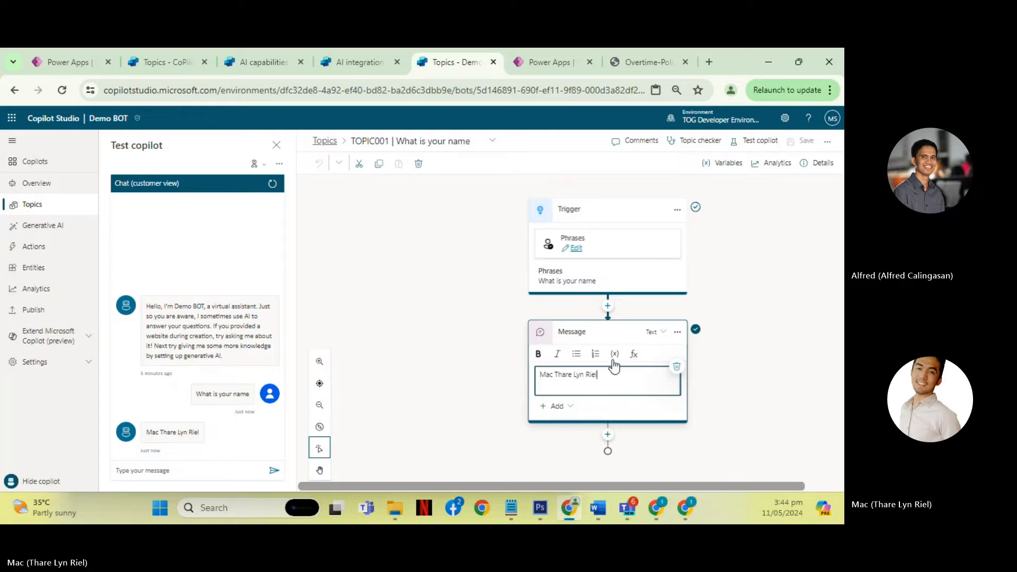
{"action": "left_click", "coordinate": [615, 355]}
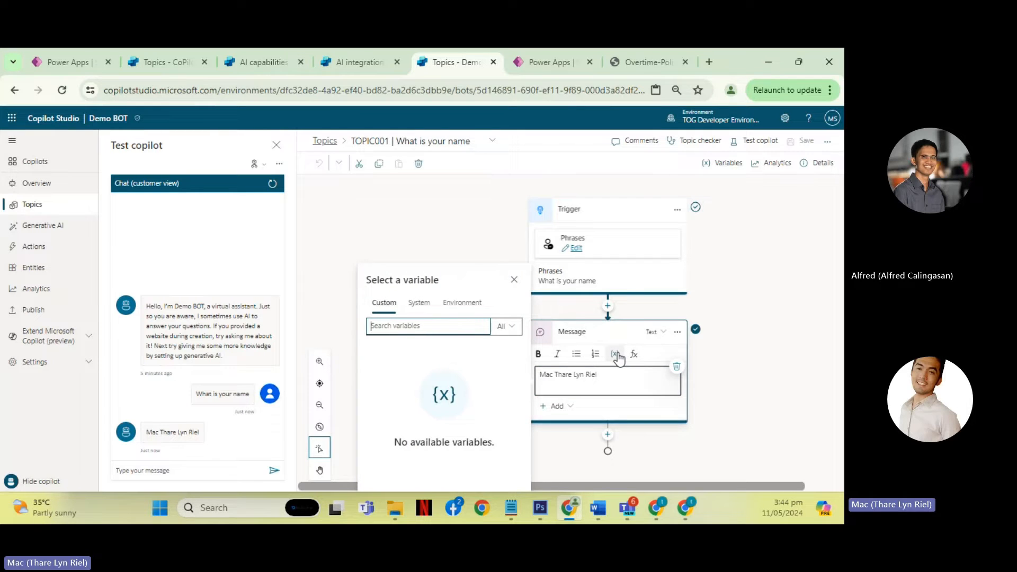
{"action": "left_click", "coordinate": [421, 310]}
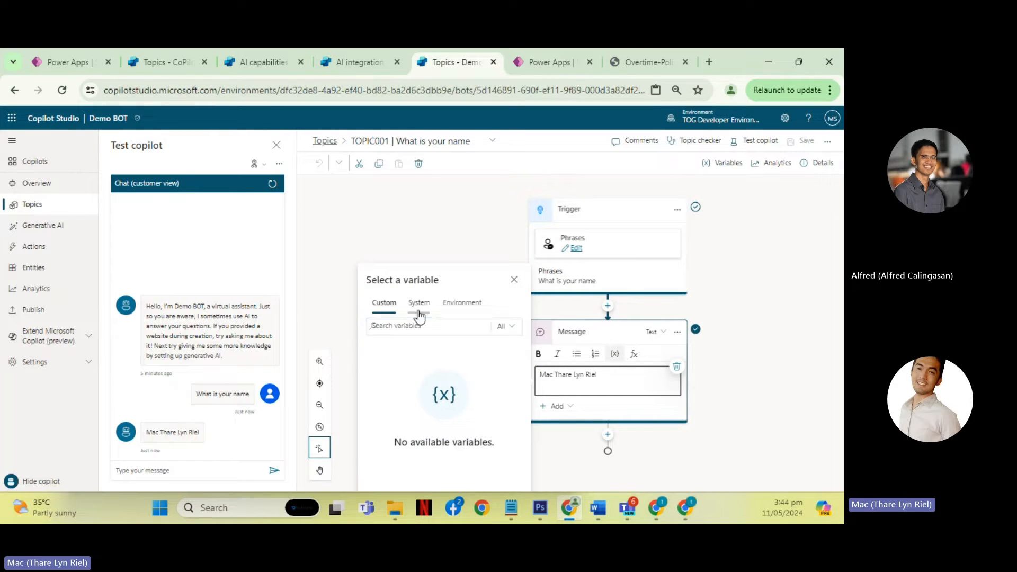
{"action": "left_click", "coordinate": [462, 227]}
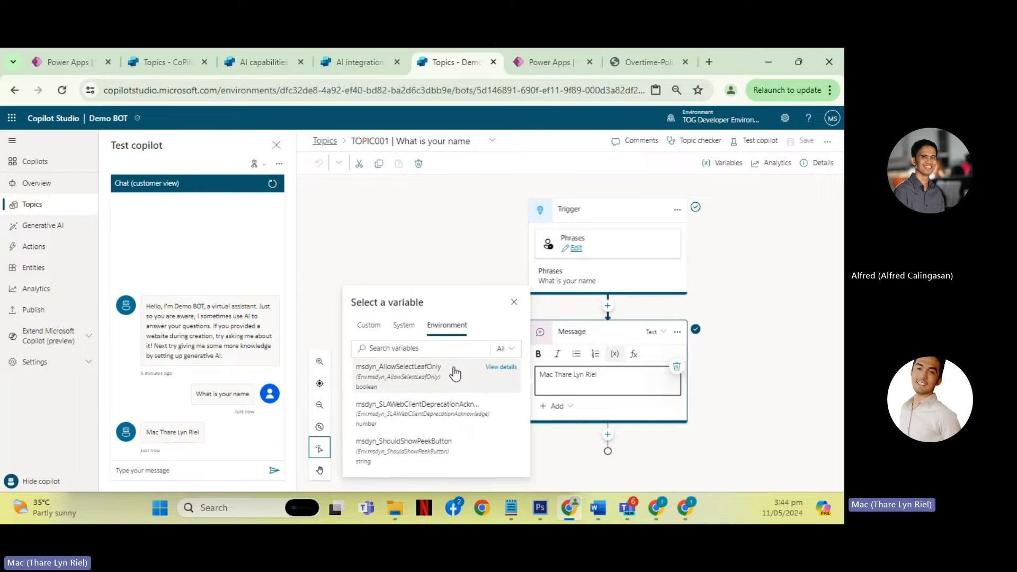
{"action": "left_click", "coordinate": [514, 302]}
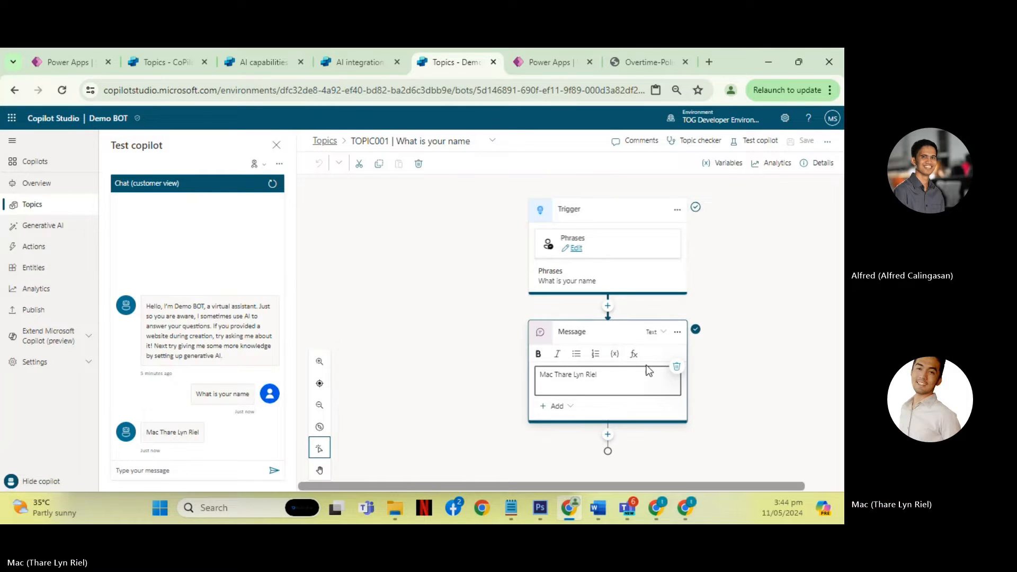
- Review the example formulas for conditions, dates, numbers and string formatting available to the Message node, without inserting one
{"action": "left_click", "coordinate": [634, 355]}
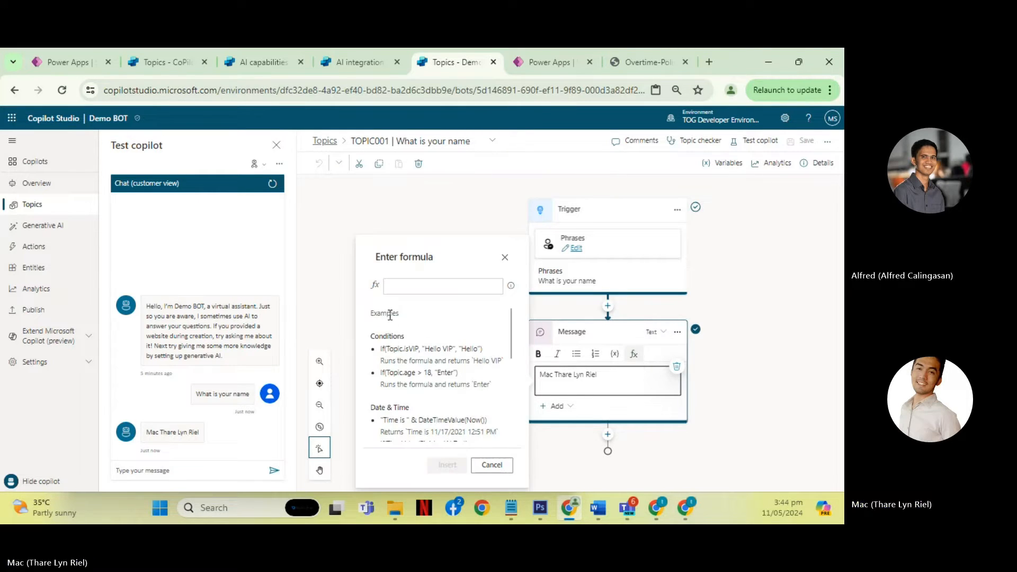
{"action": "scroll", "coordinate": [460, 349], "scroll_direction": "down", "scroll_amount": 3}
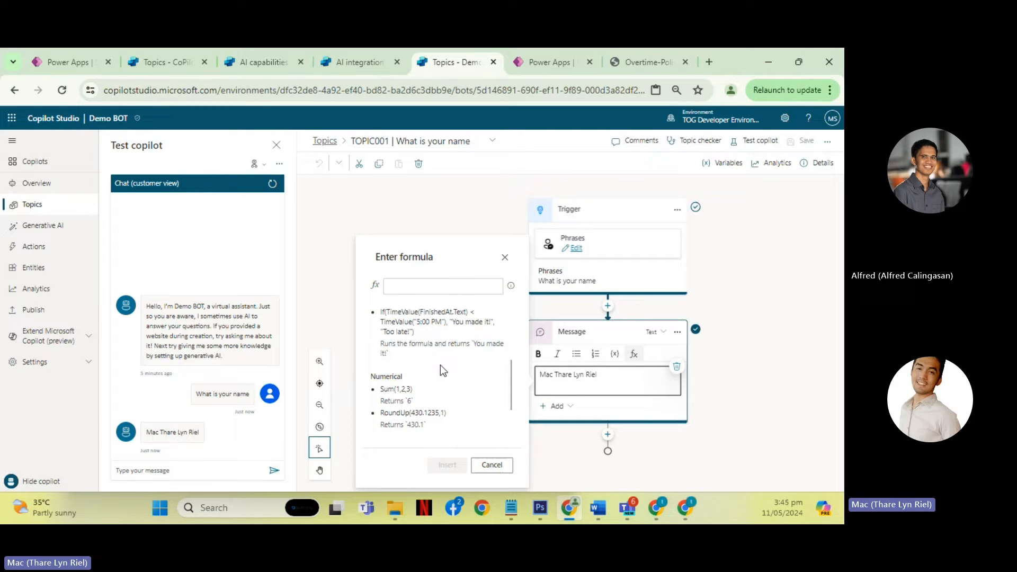
{"action": "scroll", "coordinate": [455, 371], "scroll_direction": "up", "scroll_amount": 3}
{"action": "scroll", "coordinate": [427, 347], "scroll_direction": "down", "scroll_amount": 3}
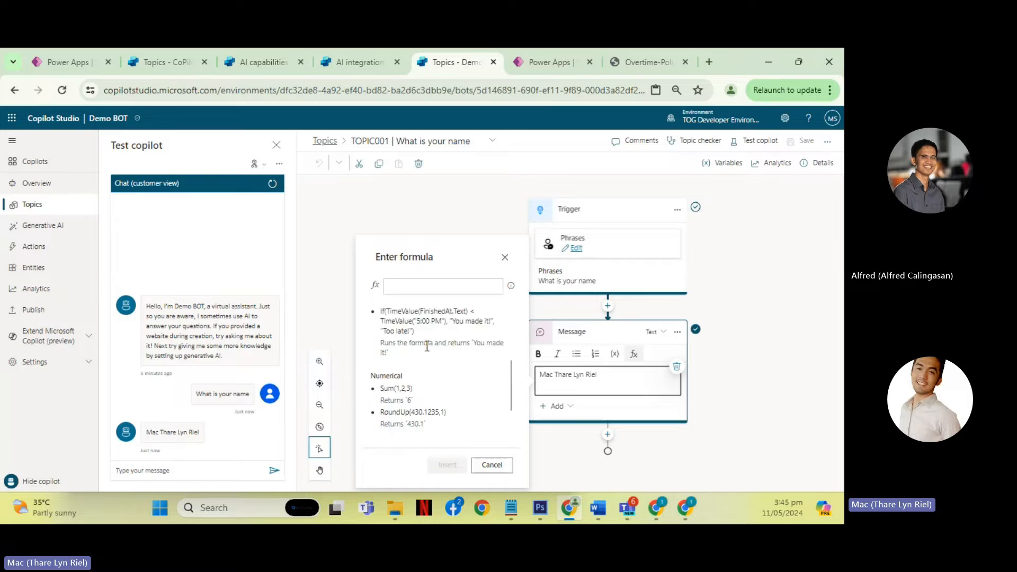
{"action": "scroll", "coordinate": [427, 346], "scroll_direction": "down", "scroll_amount": 3}
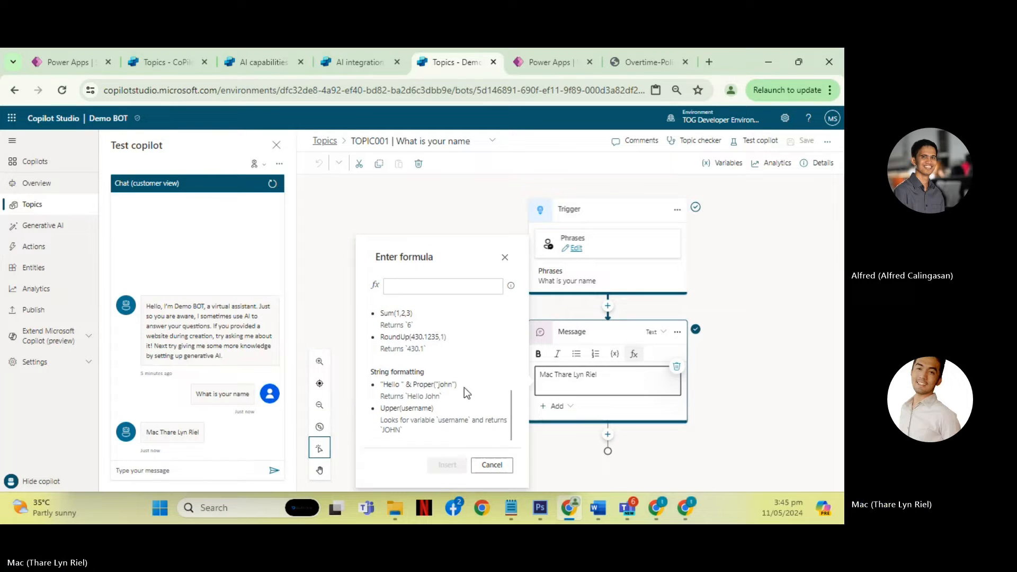
{"action": "scroll", "coordinate": [465, 387], "scroll_direction": "up", "scroll_amount": 3}
{"action": "left_click", "coordinate": [498, 466]}
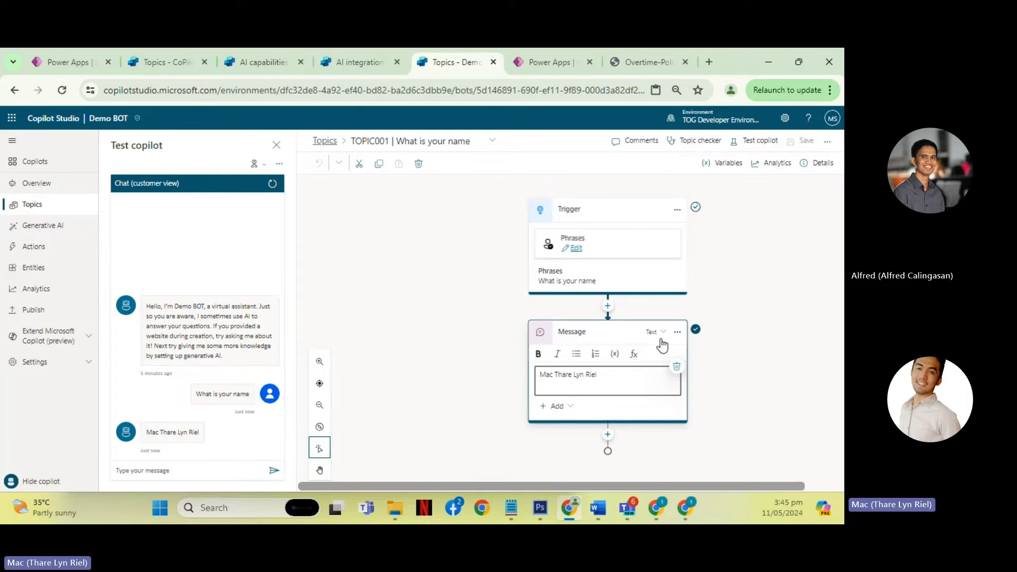
- Add an "Ask a question" node below the Message node
{"action": "left_click", "coordinate": [677, 331]}
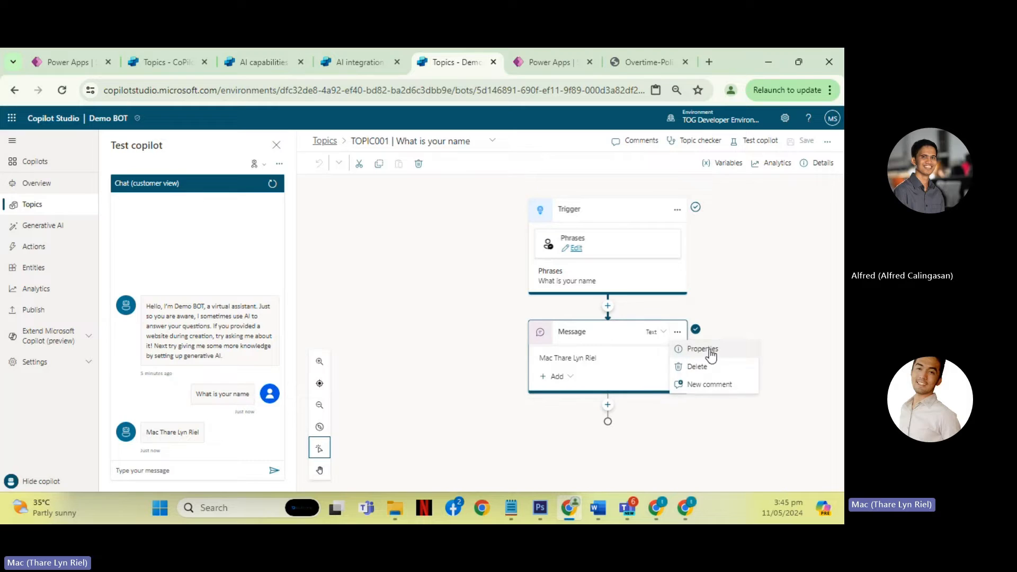
{"action": "left_click", "coordinate": [607, 405]}
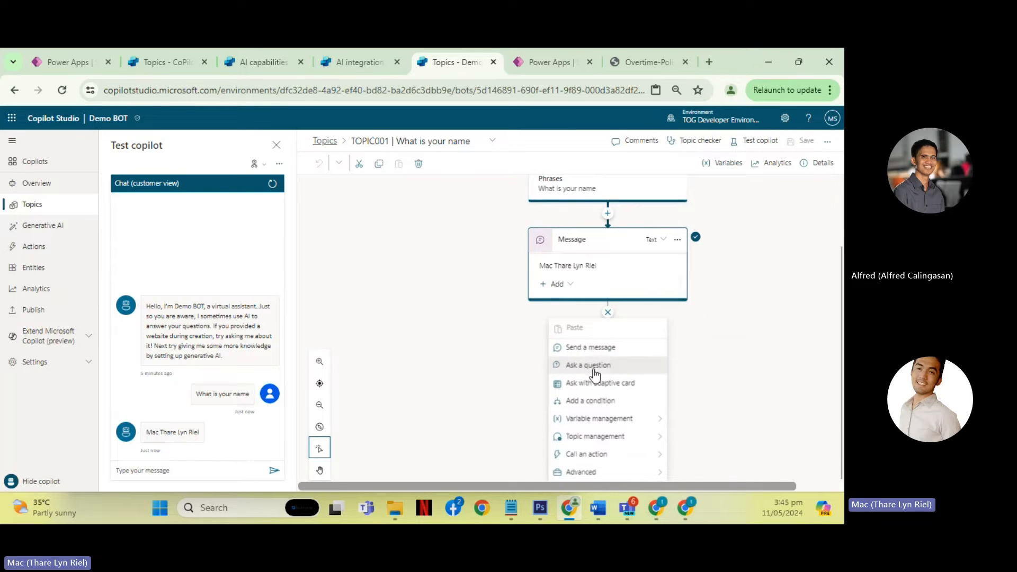
{"action": "left_click", "coordinate": [590, 365]}
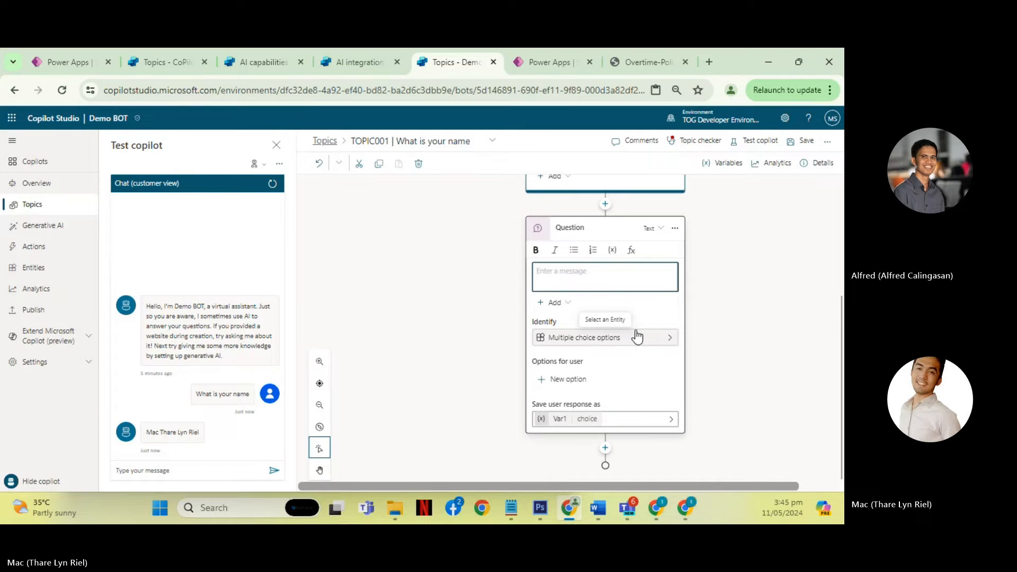
- Browse the entity types the Question node can identify in a user's response, without choosing one
{"action": "left_click", "coordinate": [663, 355]}
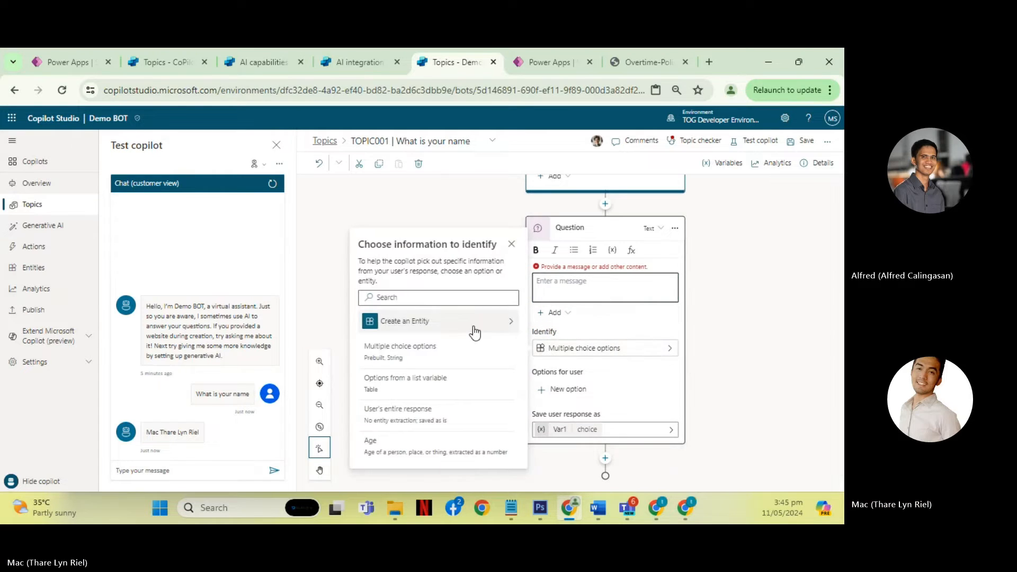
{"action": "scroll", "coordinate": [458, 365], "scroll_direction": "down", "scroll_amount": 4}
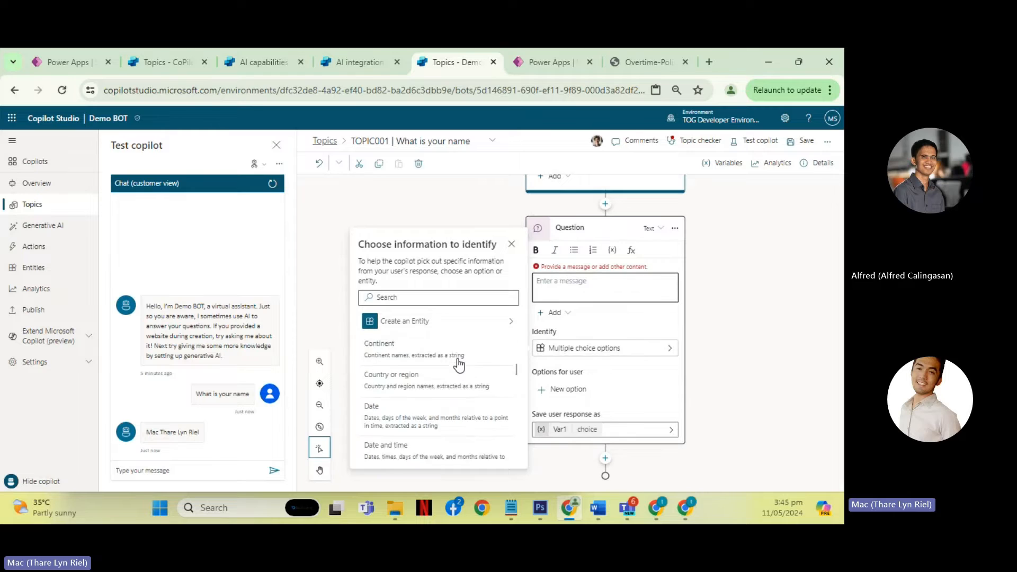
{"action": "scroll", "coordinate": [458, 365], "scroll_direction": "up", "scroll_amount": 3}
{"action": "scroll", "coordinate": [459, 365], "scroll_direction": "up", "scroll_amount": 3}
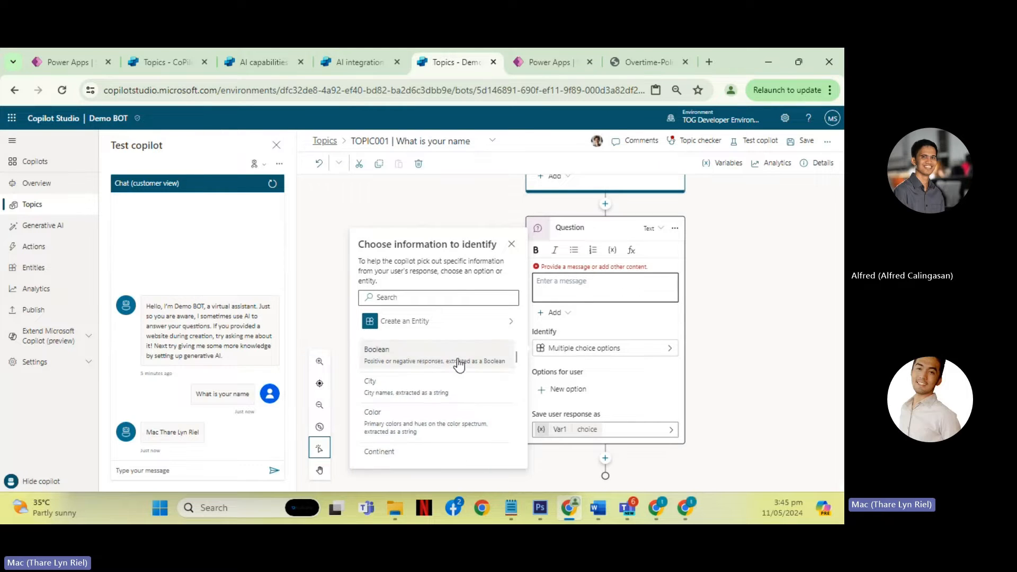
{"action": "scroll", "coordinate": [458, 370], "scroll_direction": "down", "scroll_amount": 2}
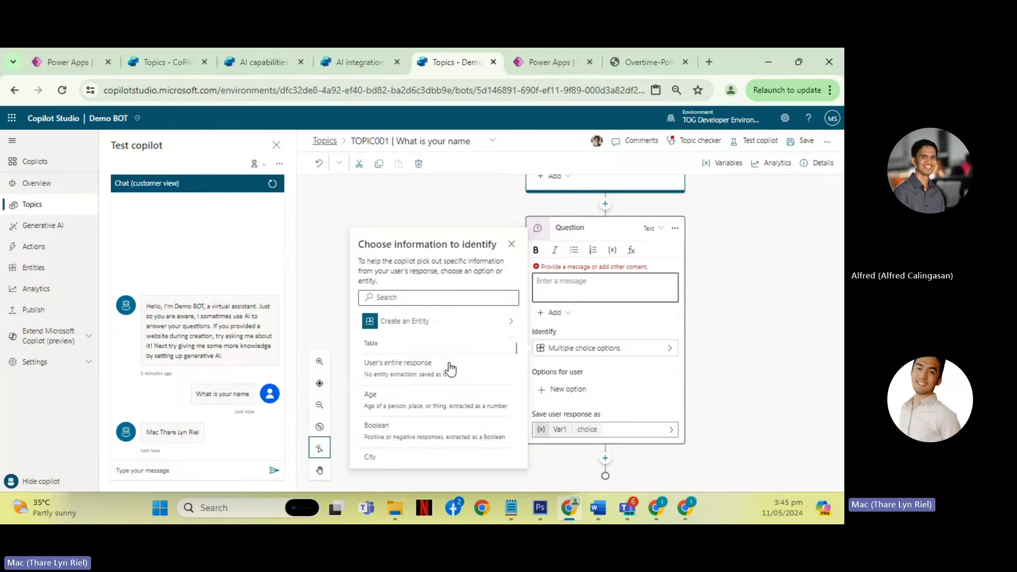
{"action": "scroll", "coordinate": [459, 371], "scroll_direction": "up", "scroll_amount": 2}
{"action": "scroll", "coordinate": [453, 369], "scroll_direction": "down", "scroll_amount": 3}
{"action": "scroll", "coordinate": [451, 367], "scroll_direction": "down", "scroll_amount": 2}
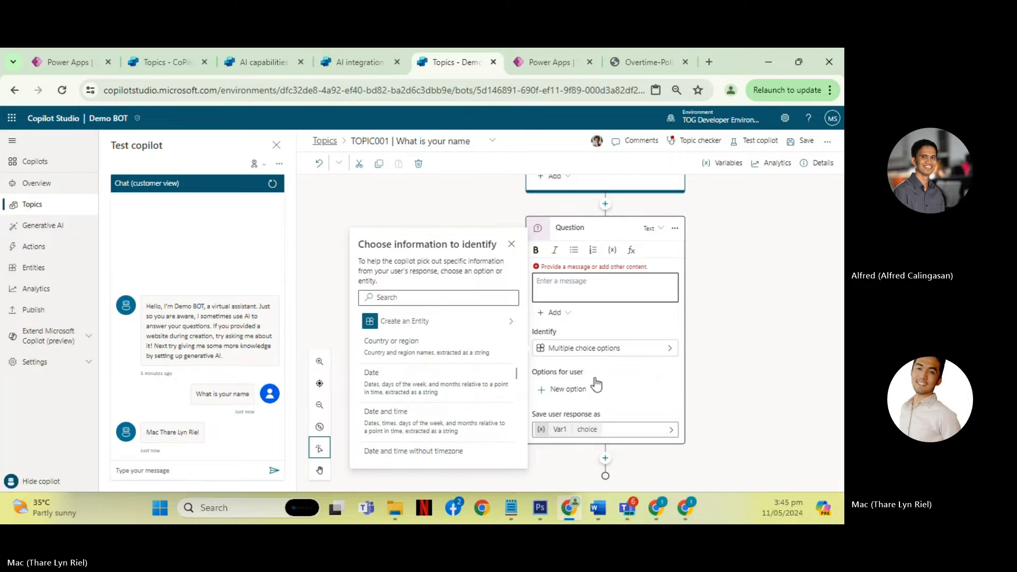
{"action": "left_click", "coordinate": [621, 317]}
- Delete the Message node between the trigger and the Question node
{"action": "scroll", "coordinate": [793, 304], "scroll_direction": "up", "scroll_amount": 2}
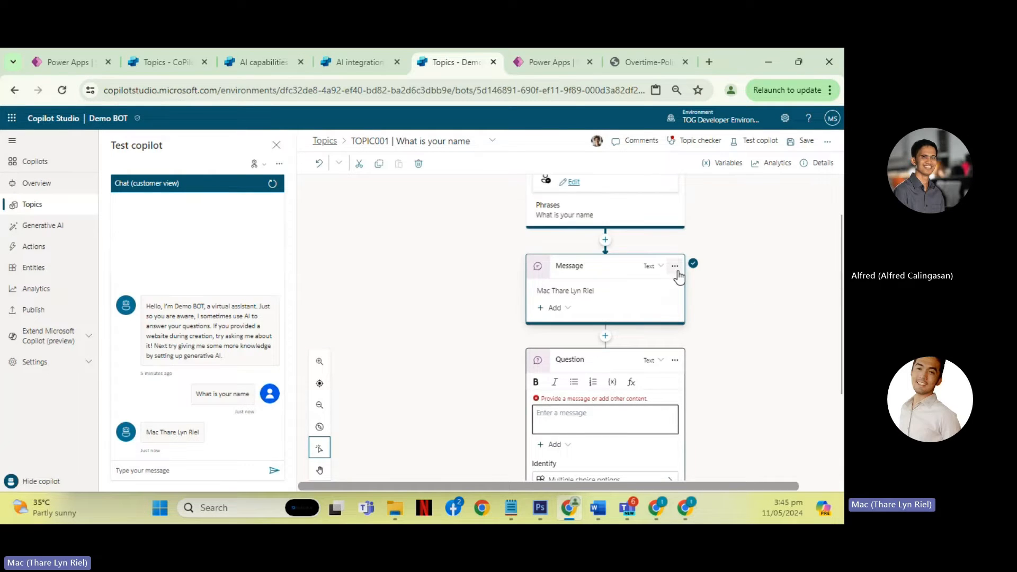
{"action": "left_click", "coordinate": [675, 266]}
{"action": "left_click", "coordinate": [693, 297]}
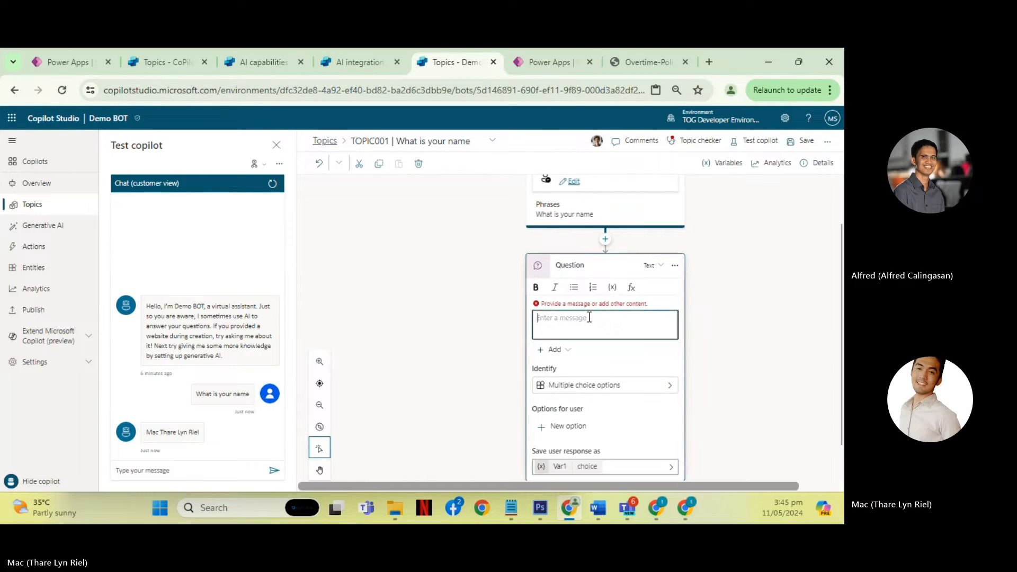
- Enter "How old are you" as the Question node's message
{"action": "scroll", "coordinate": [774, 351], "scroll_direction": "down", "scroll_amount": 1}
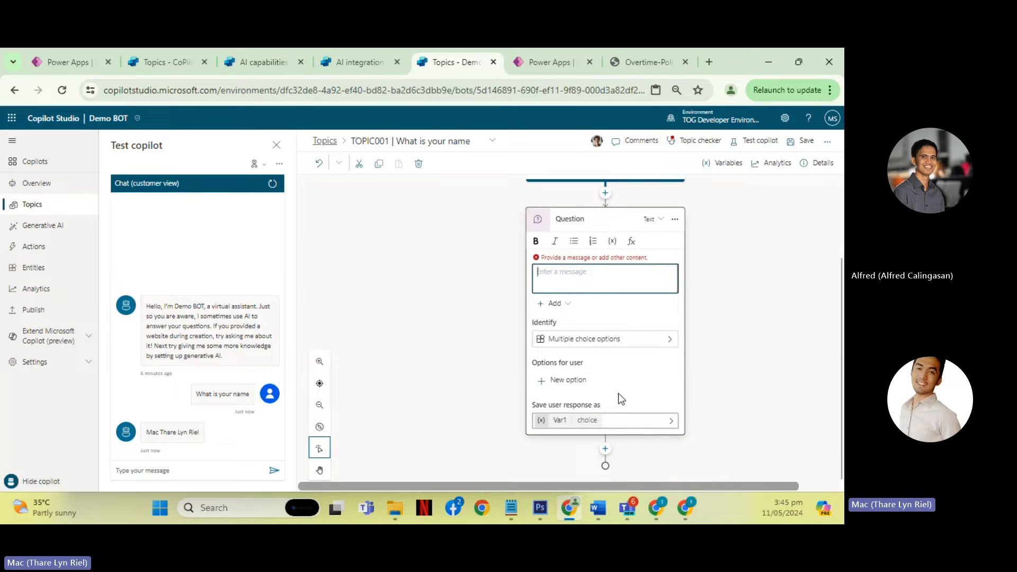
{"action": "left_click", "coordinate": [589, 281]}
{"action": "left_click", "coordinate": [605, 274]}
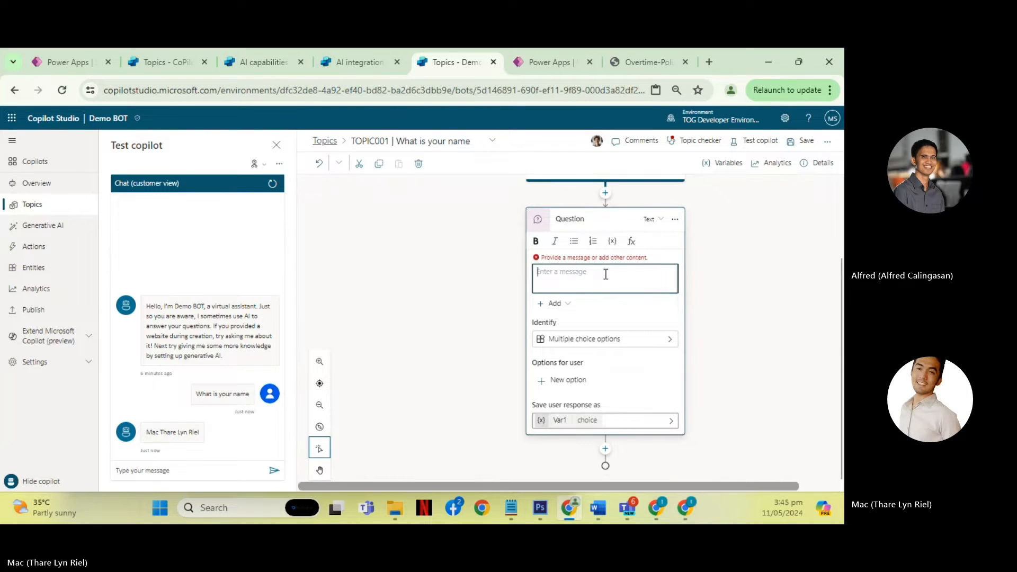
{"action": "type", "text": "H"}
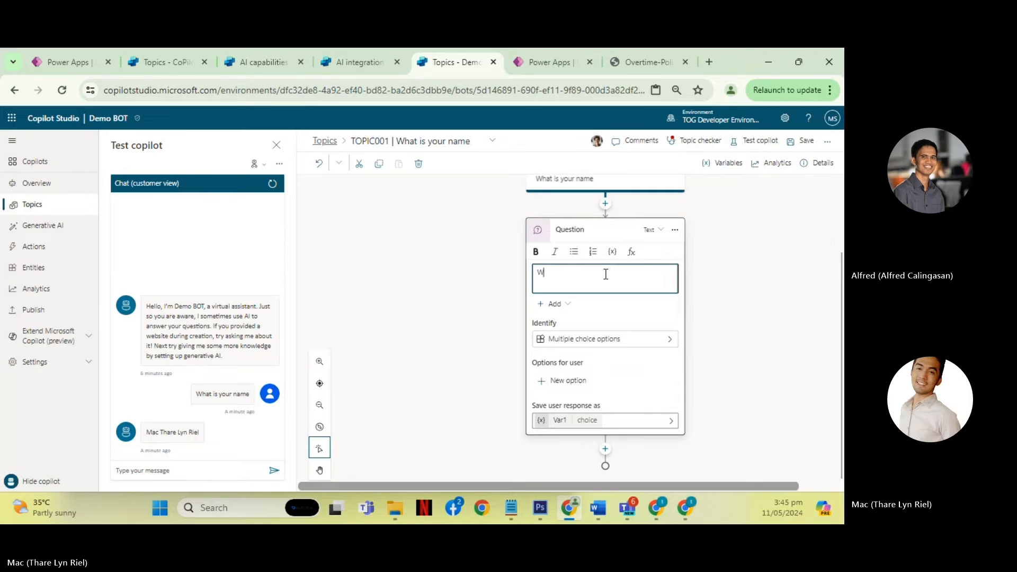
{"action": "key", "text": "BackSpace"}
{"action": "type", "text": "How"}
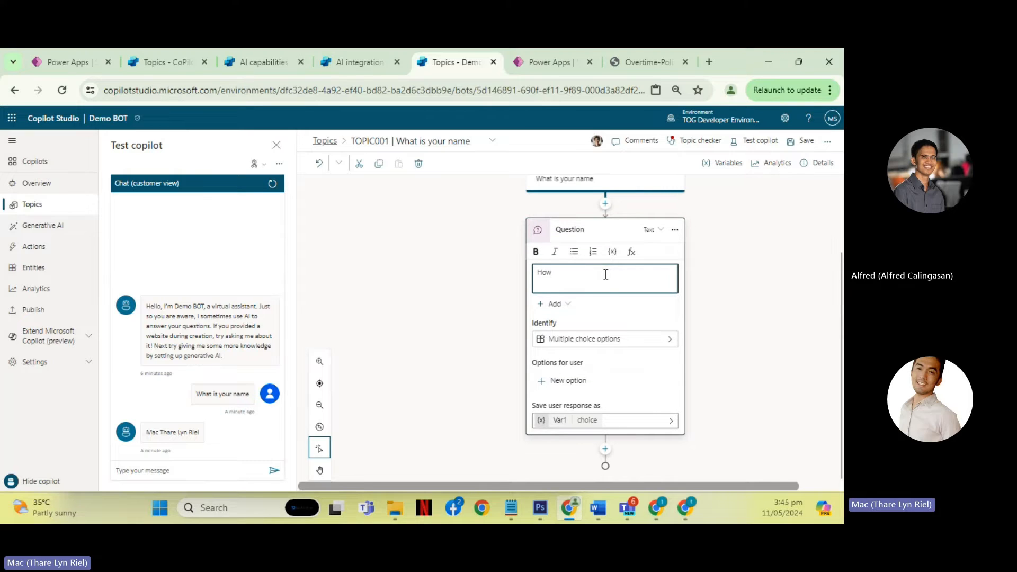
{"action": "type", "text": " old are you"}
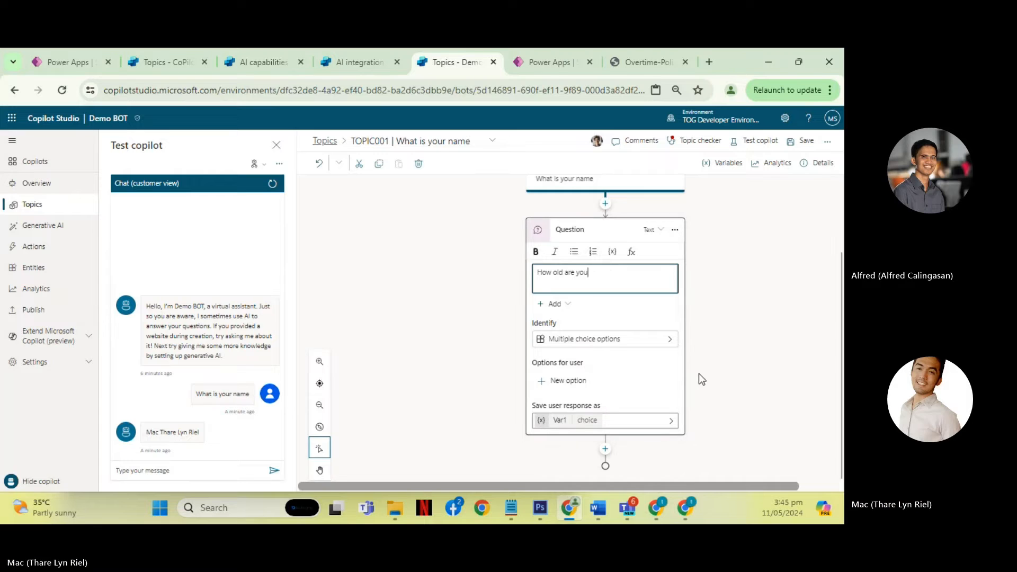
- Add a Message node below the "How old are you" Question node
{"action": "left_click", "coordinate": [607, 450]}
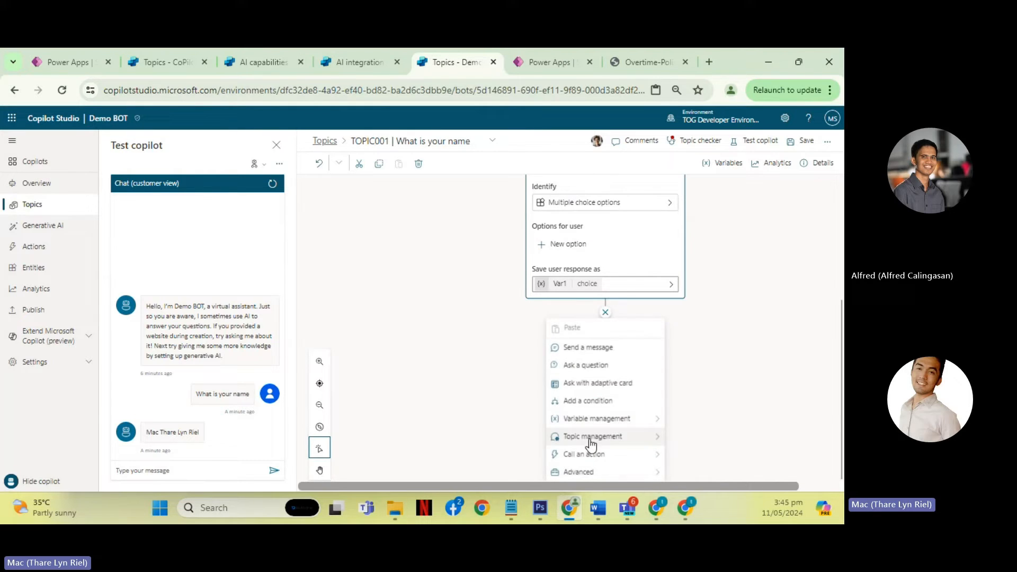
{"action": "left_click", "coordinate": [586, 346]}
{"action": "scroll", "coordinate": [704, 345], "scroll_direction": "down", "scroll_amount": 1}
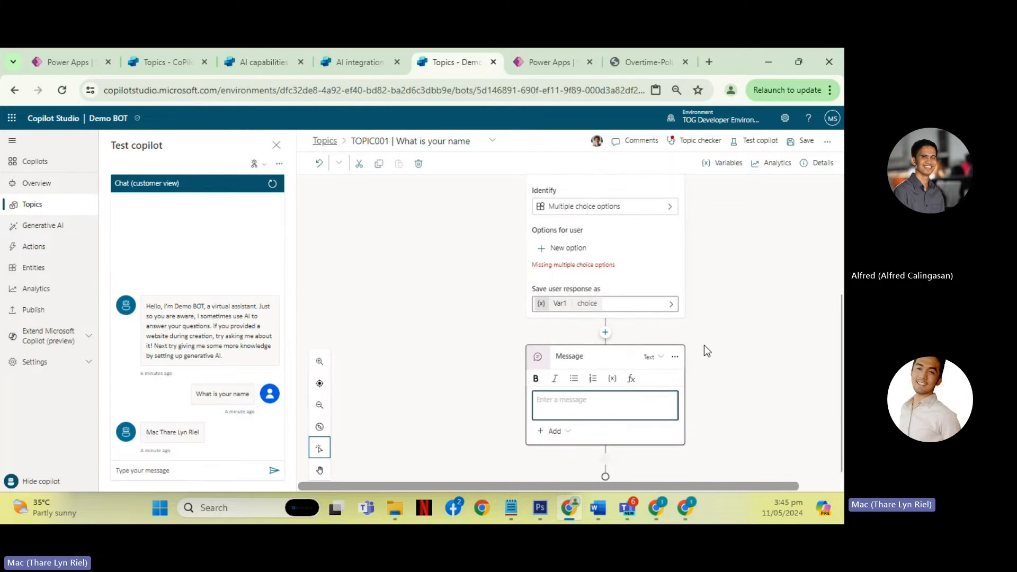
- Add 19, 20 and 21 as the multiple choice options for the "How old are you" question
{"action": "scroll", "coordinate": [738, 320], "scroll_direction": "up", "scroll_amount": 2}
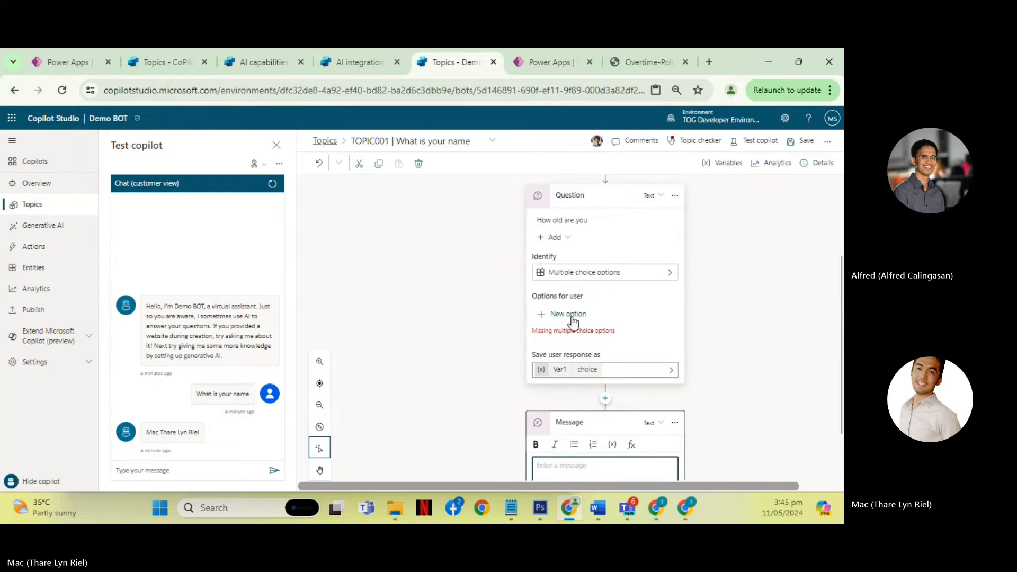
{"action": "left_click", "coordinate": [567, 316]}
{"action": "type", "text": "19"}
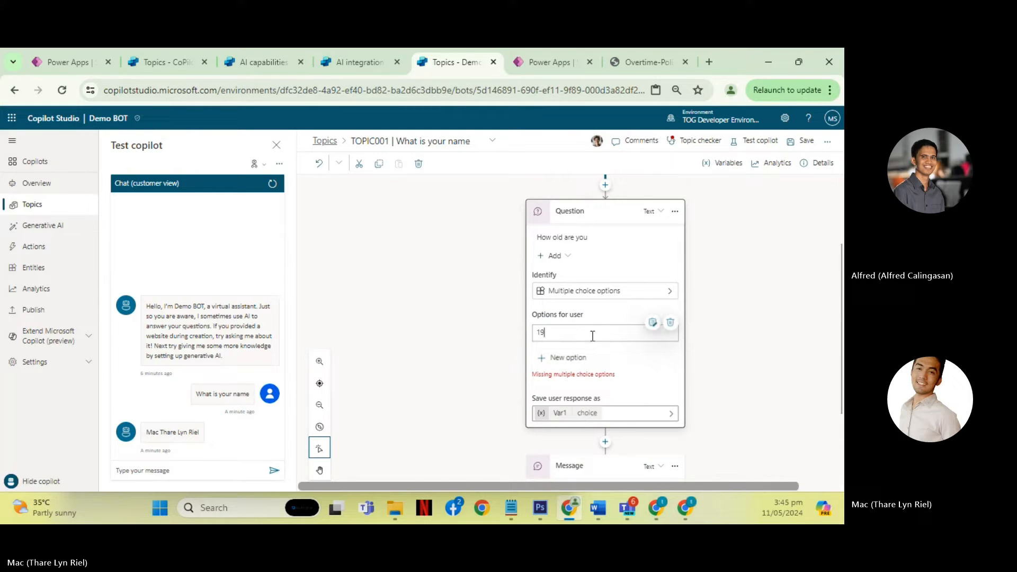
{"action": "left_click", "coordinate": [571, 359]}
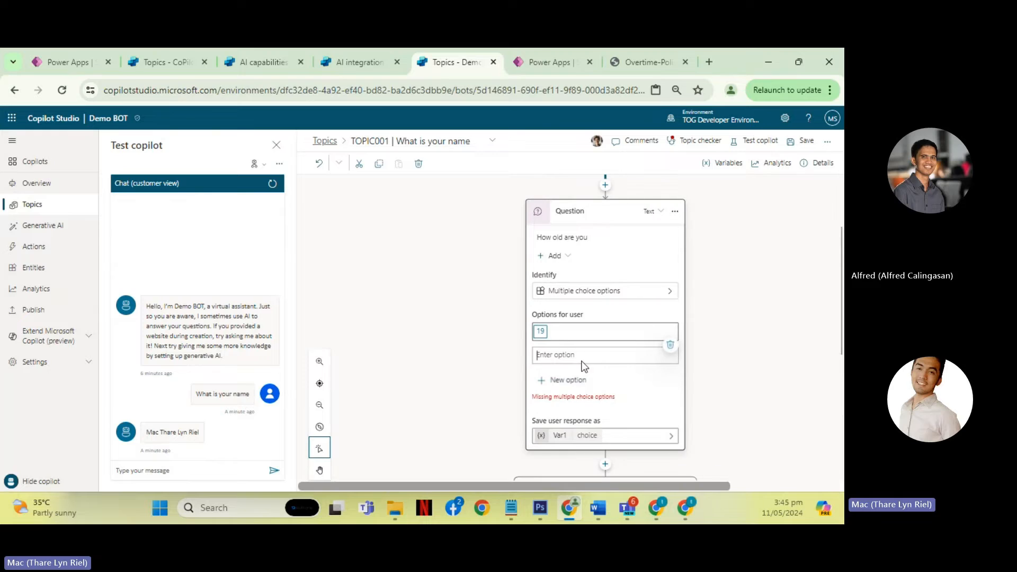
{"action": "scroll", "coordinate": [753, 365], "scroll_direction": "down", "scroll_amount": 1}
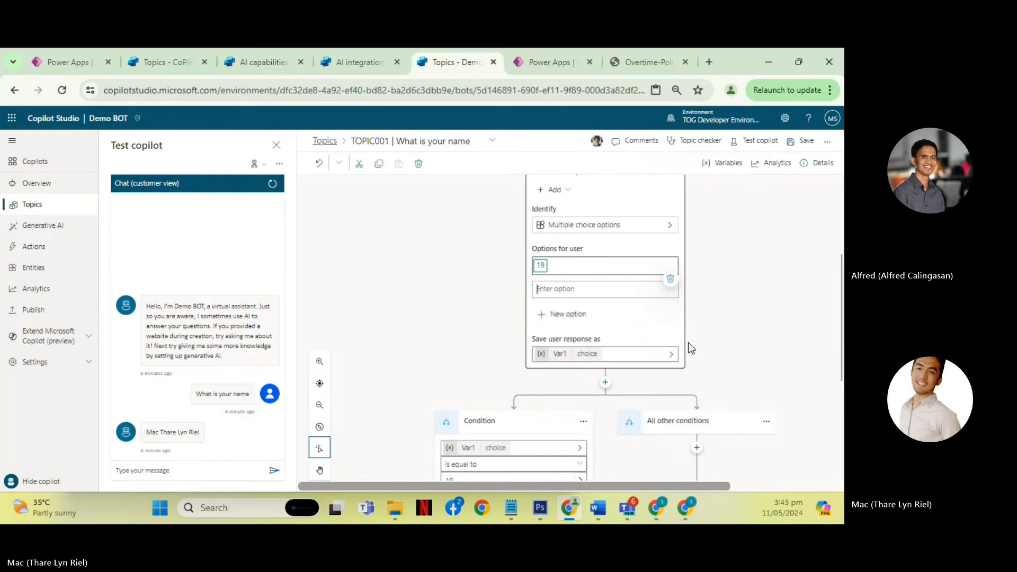
{"action": "type", "text": "20"}
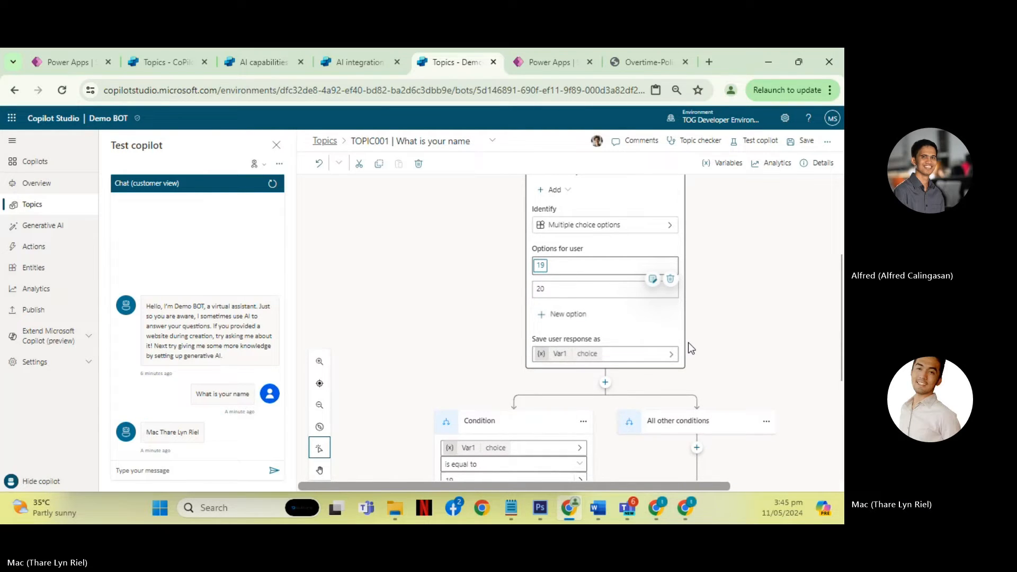
{"action": "scroll", "coordinate": [689, 343], "scroll_direction": "up", "scroll_amount": 1}
{"action": "left_click", "coordinate": [563, 352]}
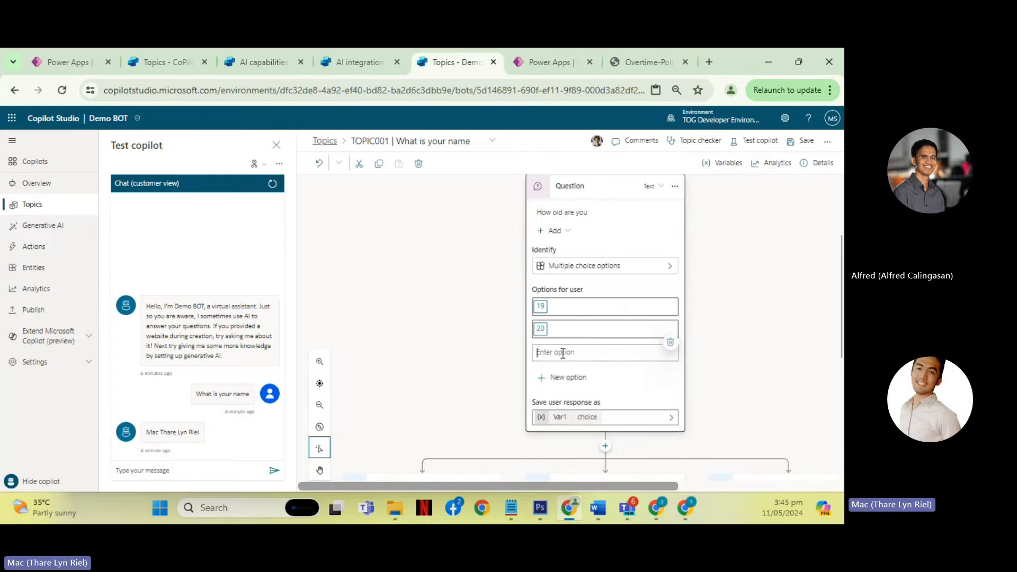
{"action": "type", "text": "12"}
{"action": "key", "text": "BackSpace"}
{"action": "key", "text": "BackSpace"}
{"action": "type", "text": "21"}
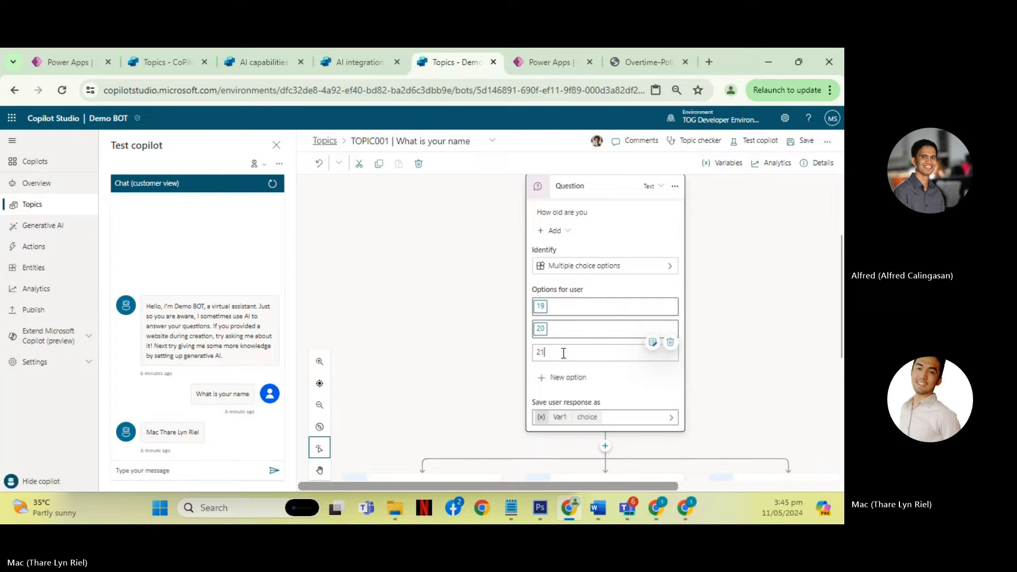
{"action": "key", "text": "Return"}
- Examine the condition branches below the Question node and how they relate to the answer options
{"action": "scroll", "coordinate": [546, 343], "scroll_direction": "down", "scroll_amount": 4}
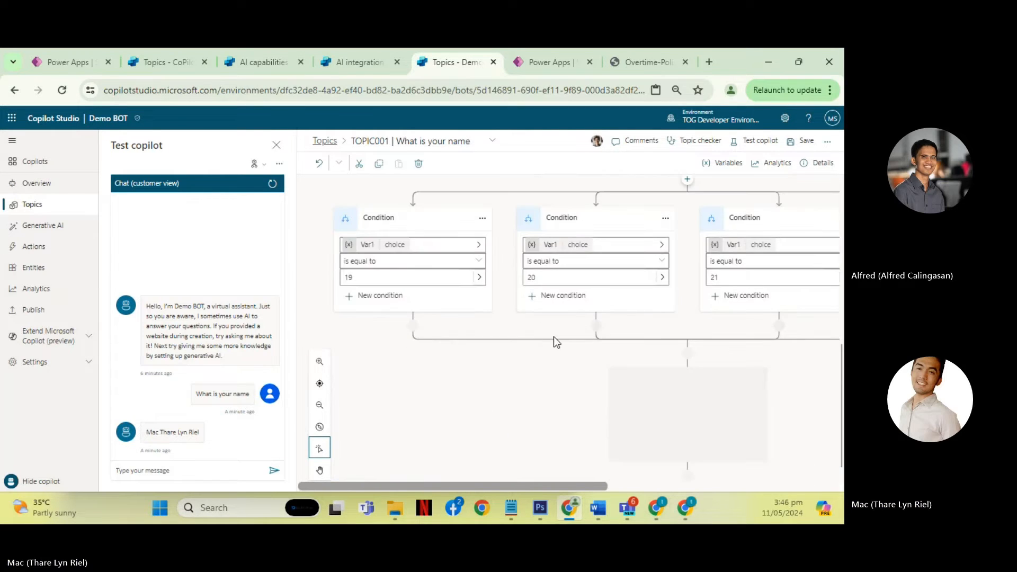
{"action": "scroll", "coordinate": [554, 337], "scroll_direction": "up", "scroll_amount": 3}
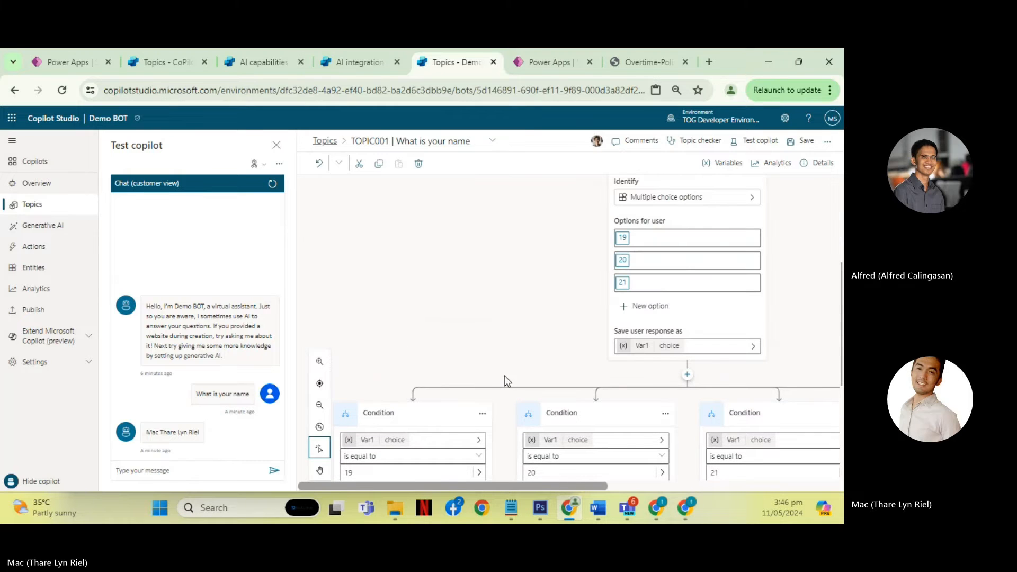
{"action": "left_click_drag", "start_coordinate": [488, 484], "coordinate": [562, 484]}
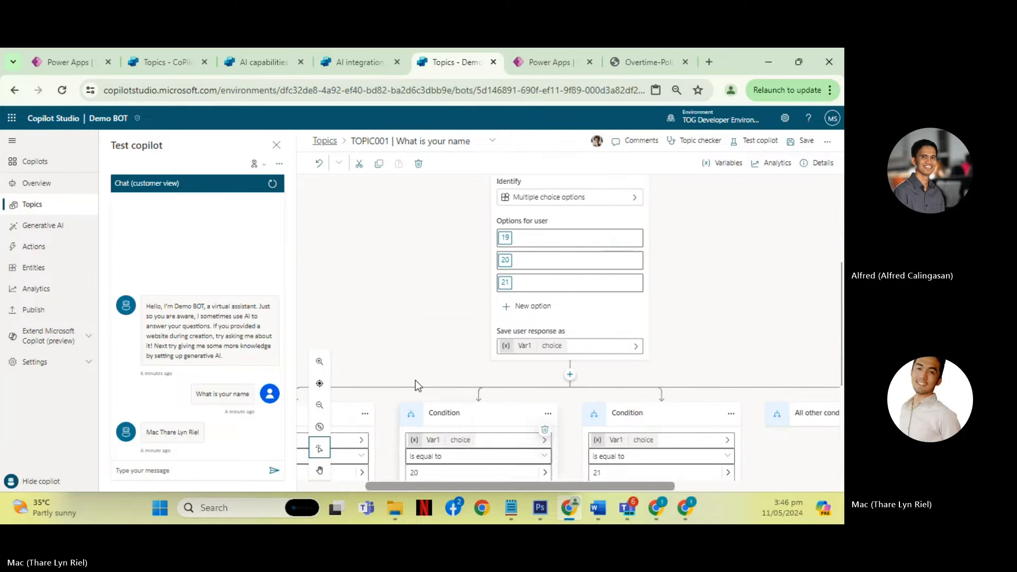
{"action": "scroll", "coordinate": [411, 325], "scroll_direction": "down", "scroll_amount": 1}
{"action": "scroll", "coordinate": [449, 324], "scroll_direction": "up", "scroll_amount": 4}
{"action": "scroll", "coordinate": [450, 323], "scroll_direction": "down", "scroll_amount": 5}
{"action": "scroll", "coordinate": [455, 324], "scroll_direction": "down", "scroll_amount": 2}
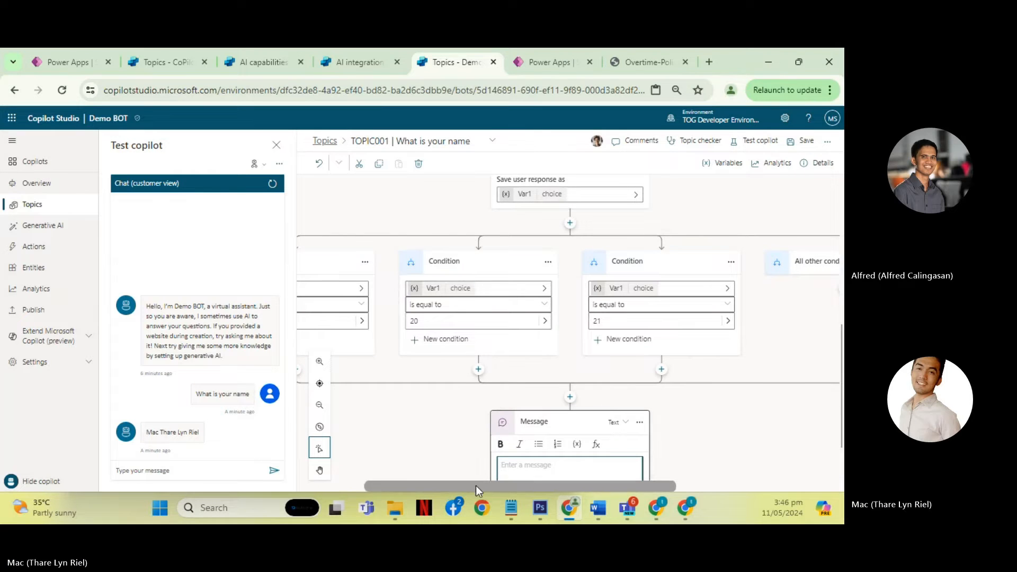
{"action": "left_click_drag", "start_coordinate": [464, 484], "coordinate": [518, 457]}
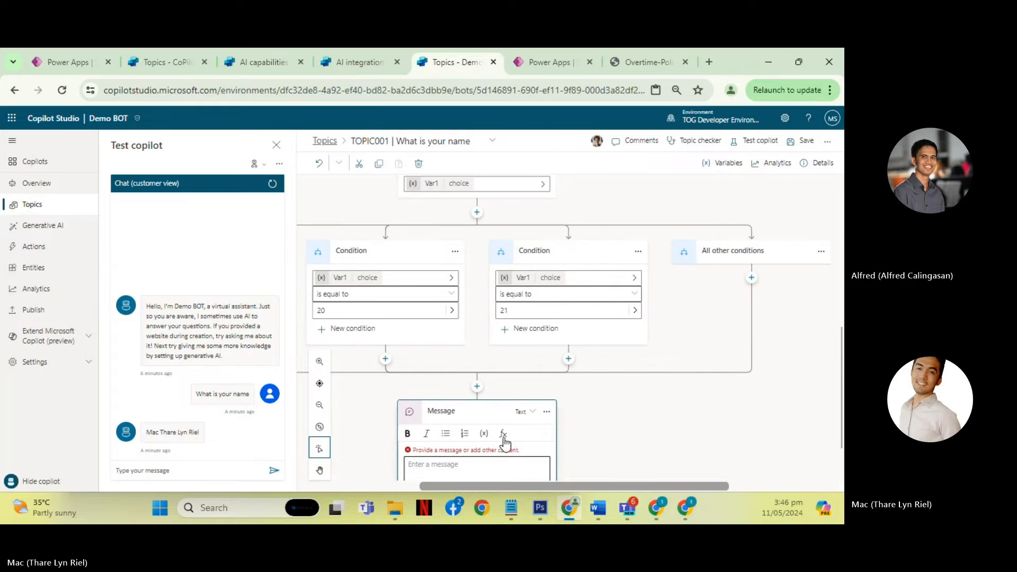
{"action": "scroll", "coordinate": [602, 411], "scroll_direction": "down", "scroll_amount": 2}
{"action": "left_click_drag", "start_coordinate": [594, 482], "coordinate": [562, 485]}
{"action": "scroll", "coordinate": [593, 388], "scroll_direction": "up", "scroll_amount": 3}
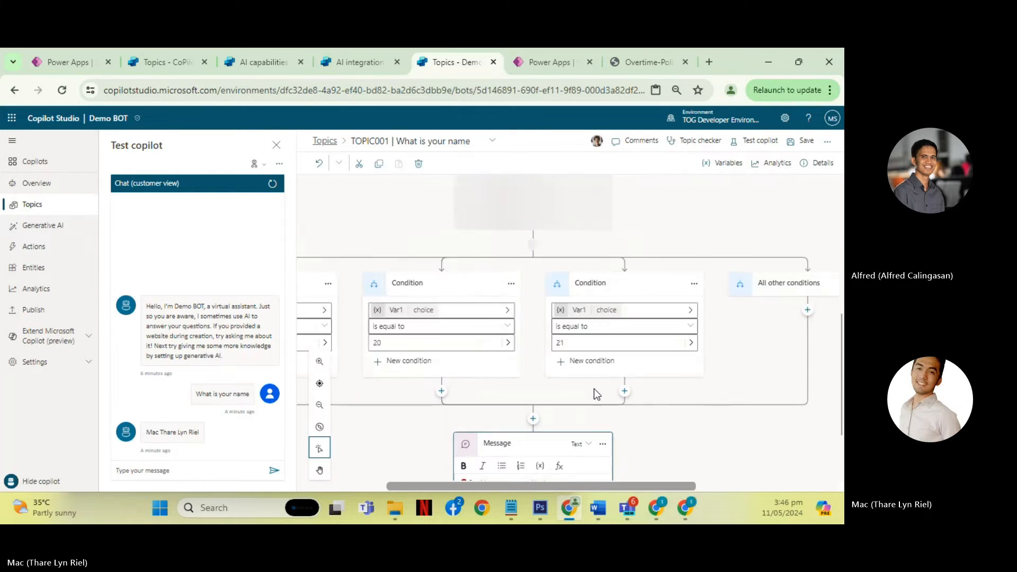
- Delete the empty Message node below the condition branches
{"action": "scroll", "coordinate": [597, 419], "scroll_direction": "down", "scroll_amount": 3}
{"action": "left_click", "coordinate": [603, 348]}
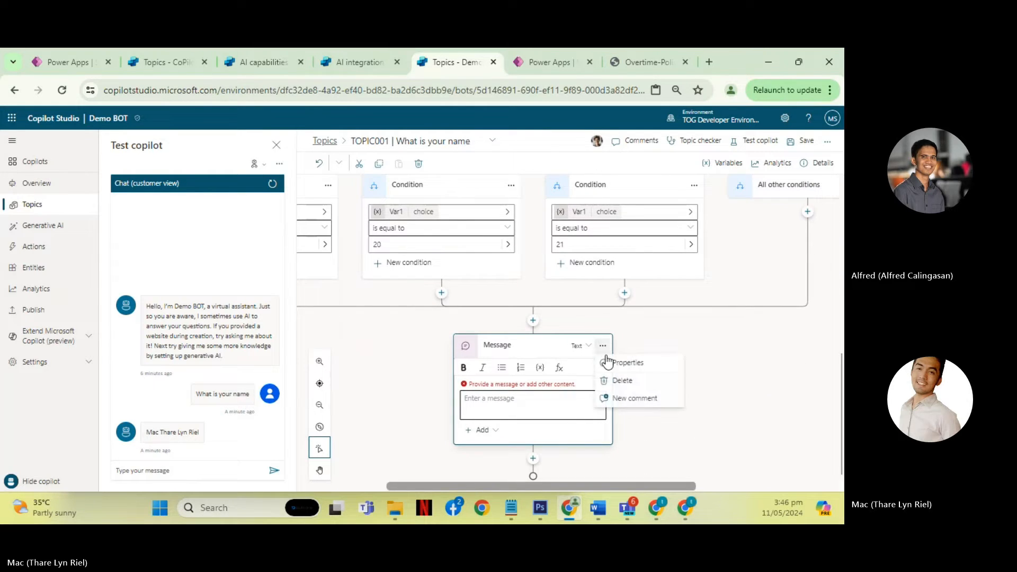
{"action": "left_click", "coordinate": [636, 380]}
- Add a Message node between the Question node and its condition branches, and insert the Var1 variable as its content
{"action": "scroll", "coordinate": [557, 370], "scroll_direction": "up", "scroll_amount": 3}
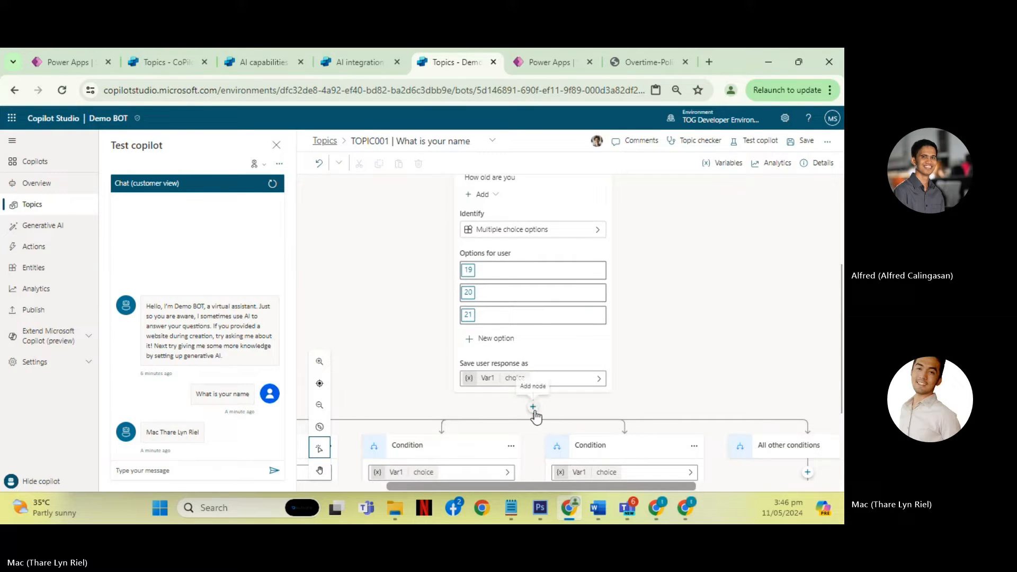
{"action": "left_click", "coordinate": [533, 407]}
{"action": "left_click", "coordinate": [510, 444]}
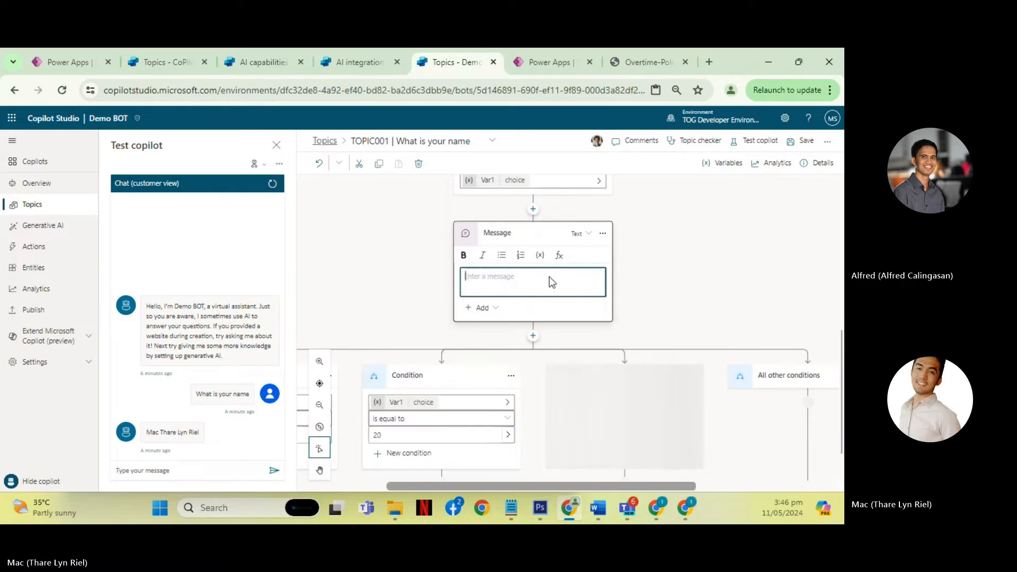
{"action": "left_click", "coordinate": [541, 248]}
{"action": "left_click", "coordinate": [318, 318]}
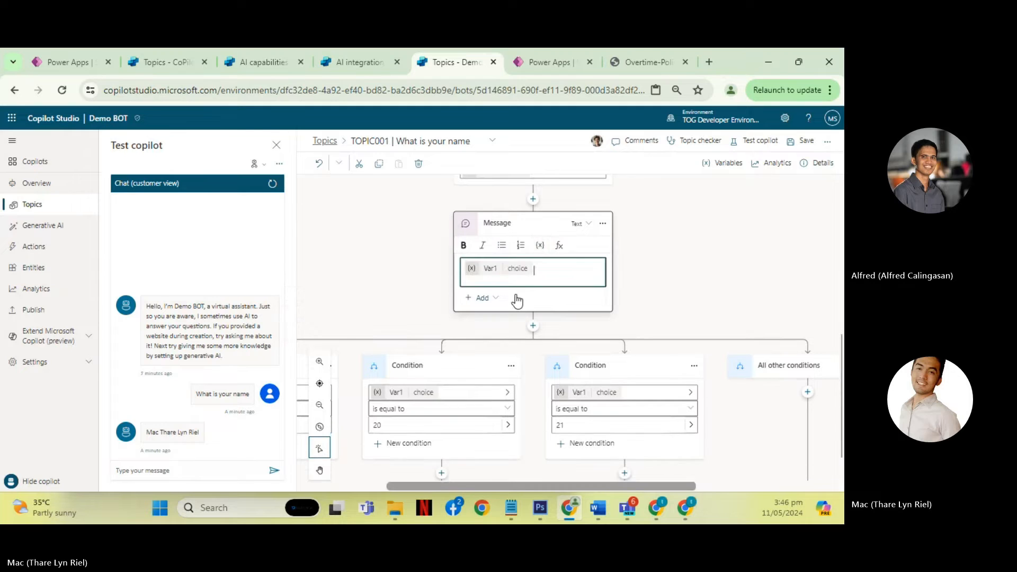
- Check the Question and Message nodes in the flow and save the topic
{"action": "scroll", "coordinate": [657, 297], "scroll_direction": "up", "scroll_amount": 2}
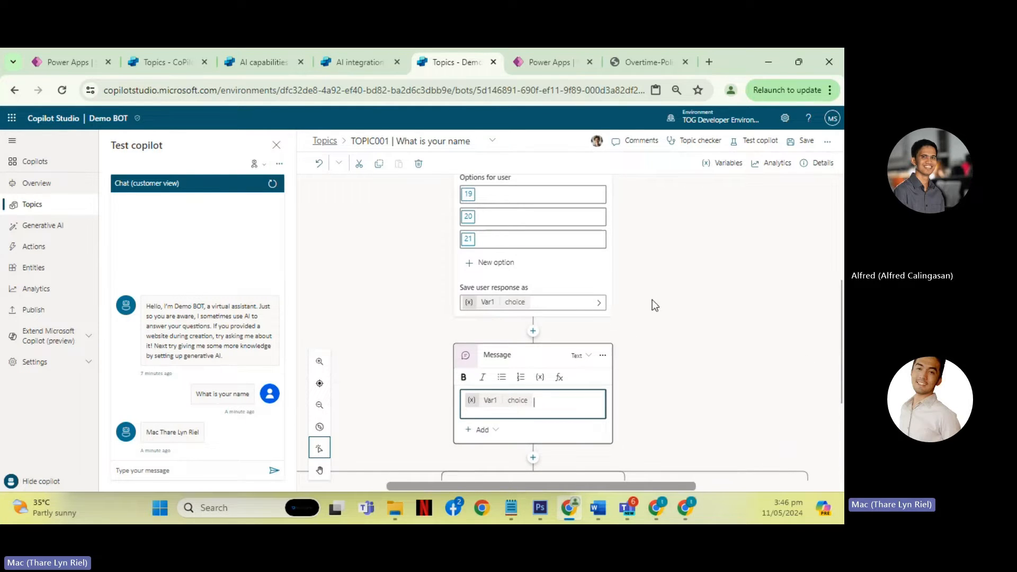
{"action": "scroll", "coordinate": [688, 263], "scroll_direction": "down", "scroll_amount": 2}
{"action": "scroll", "coordinate": [711, 240], "scroll_direction": "up", "scroll_amount": 2}
{"action": "left_click", "coordinate": [801, 141]}
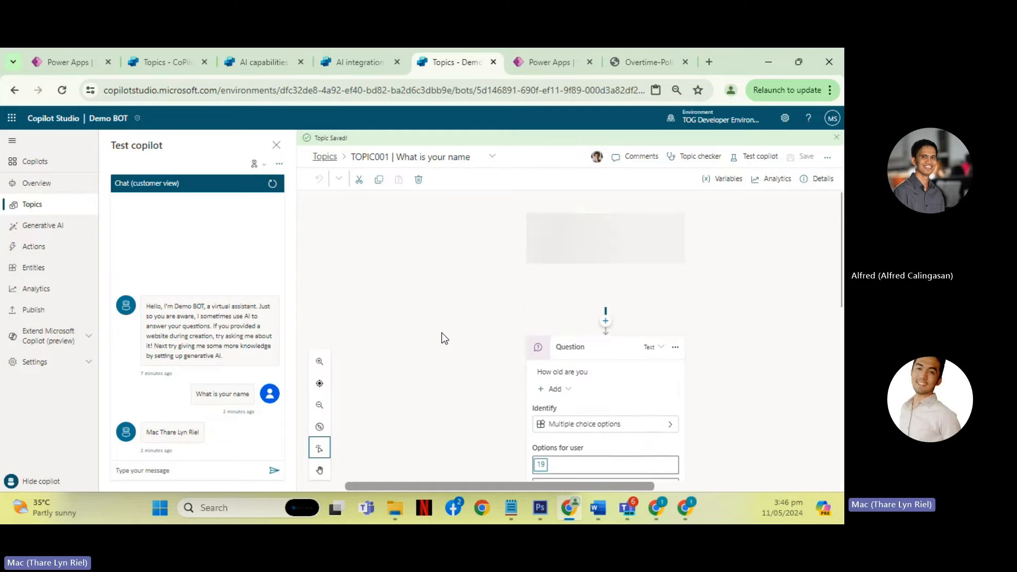
- Send "What is your name" in the test chat to trigger the saved topic
{"action": "left_click", "coordinate": [154, 467]}
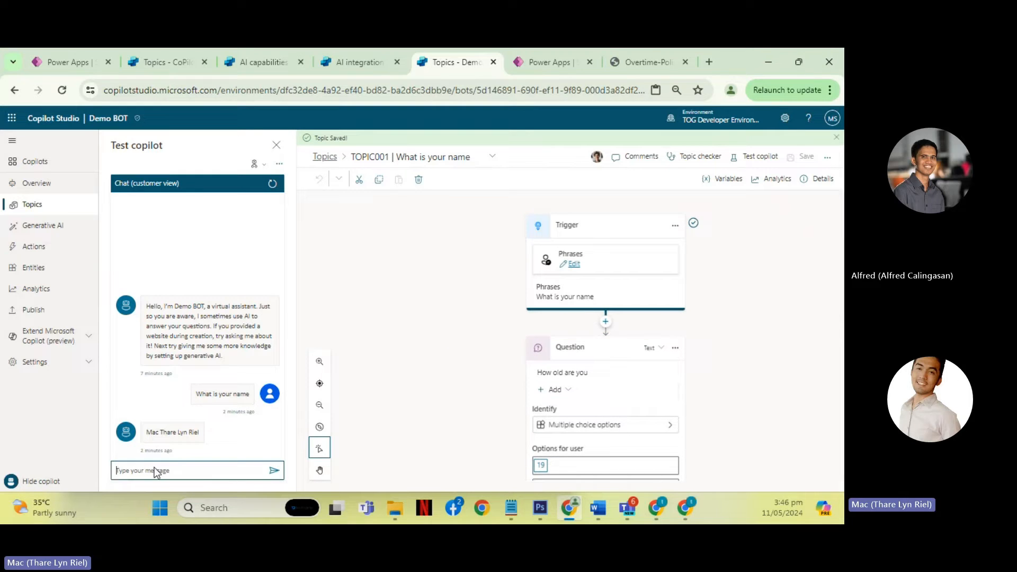
{"action": "type", "text": "What is yo"}
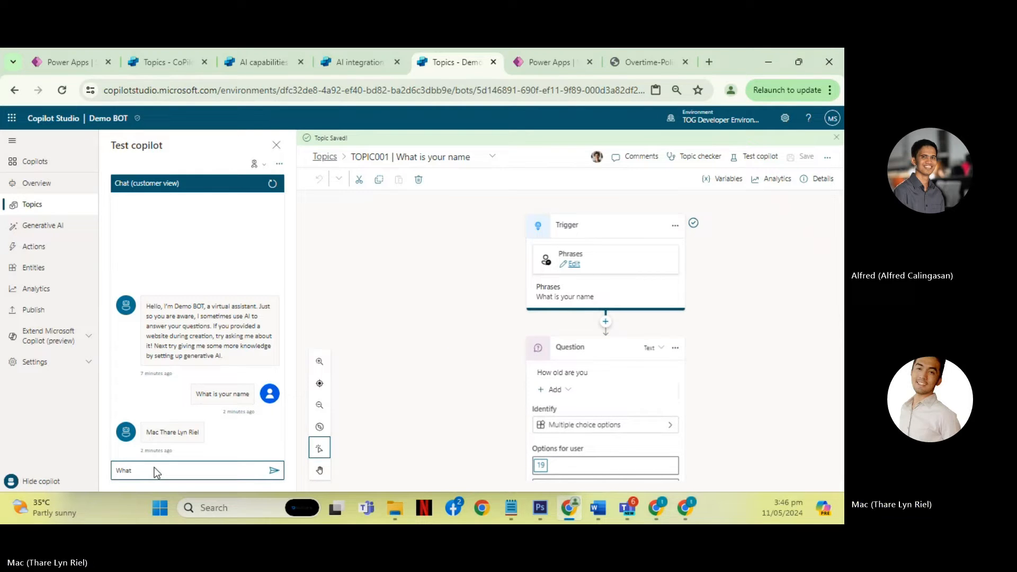
{"action": "type", "text": "ur name"}
{"action": "key", "text": "Return"}
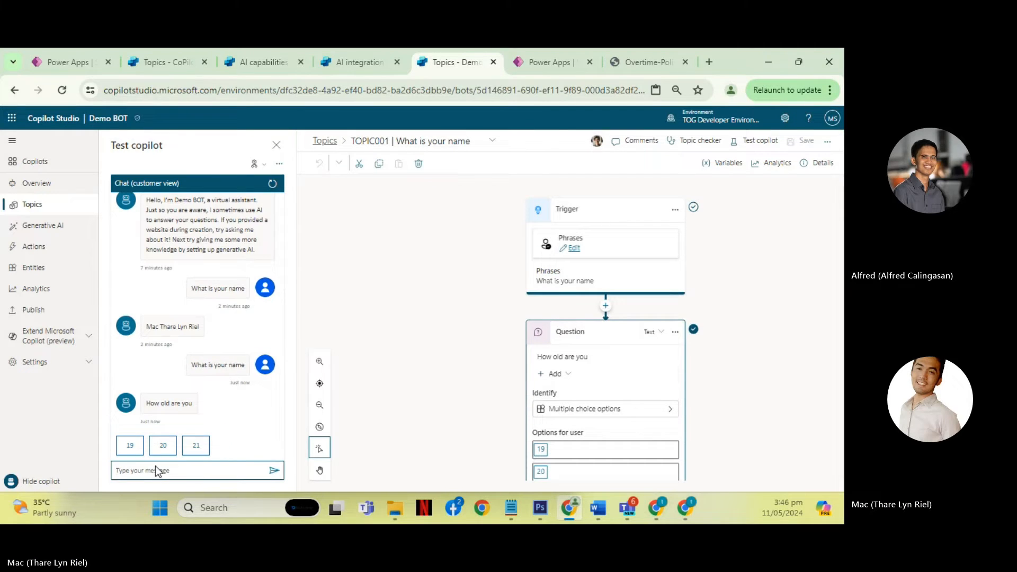
- Review the entity types available for identifying the answer to "How old are you", keeping multiple choice options
{"action": "scroll", "coordinate": [494, 278], "scroll_direction": "down", "scroll_amount": 5}
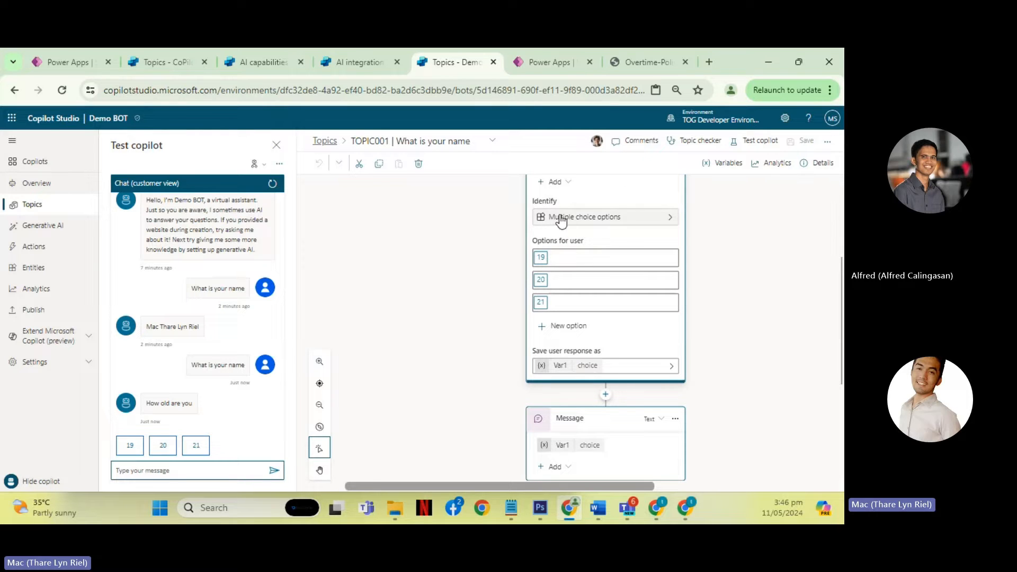
{"action": "scroll", "coordinate": [629, 220], "scroll_direction": "up", "scroll_amount": 1}
{"action": "left_click", "coordinate": [658, 267]}
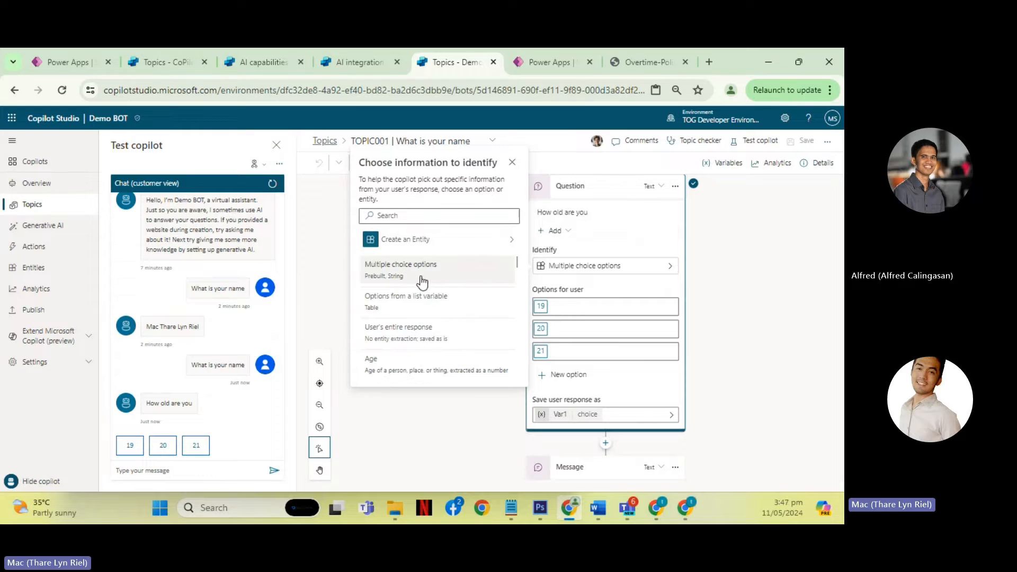
{"action": "scroll", "coordinate": [422, 286], "scroll_direction": "down", "scroll_amount": 5}
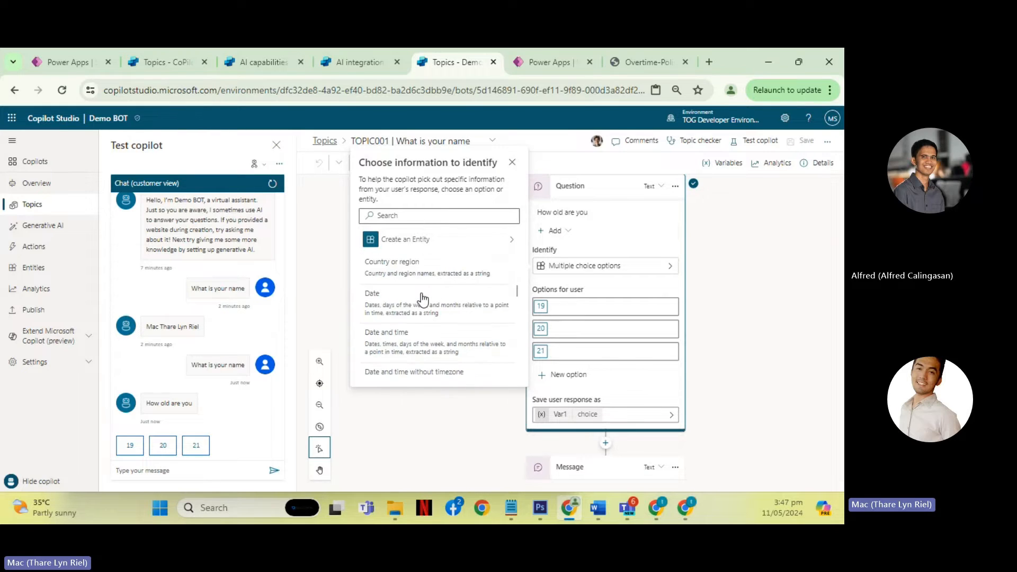
{"action": "scroll", "coordinate": [422, 298], "scroll_direction": "down", "scroll_amount": 4}
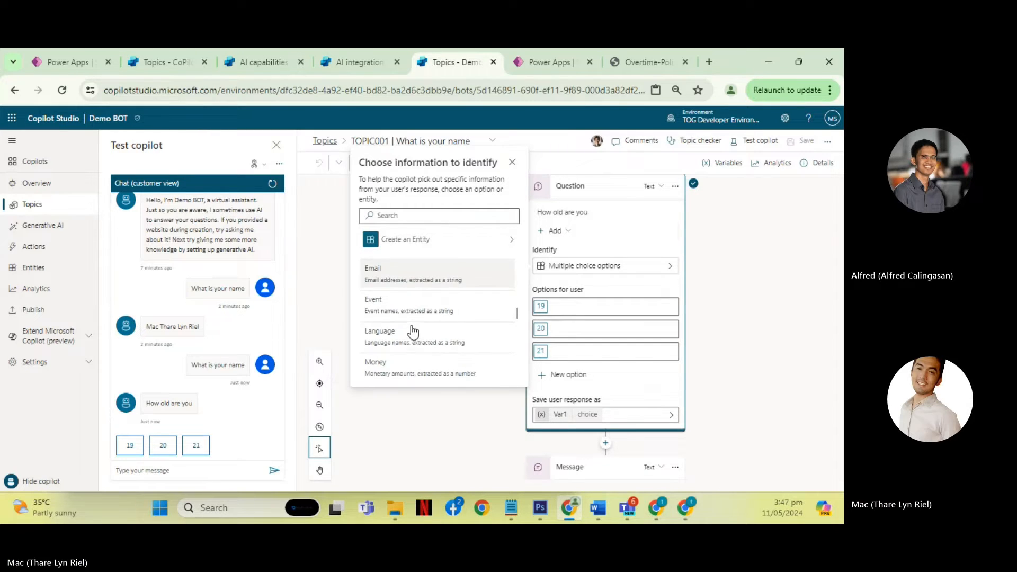
{"action": "scroll", "coordinate": [406, 329], "scroll_direction": "down", "scroll_amount": 4}
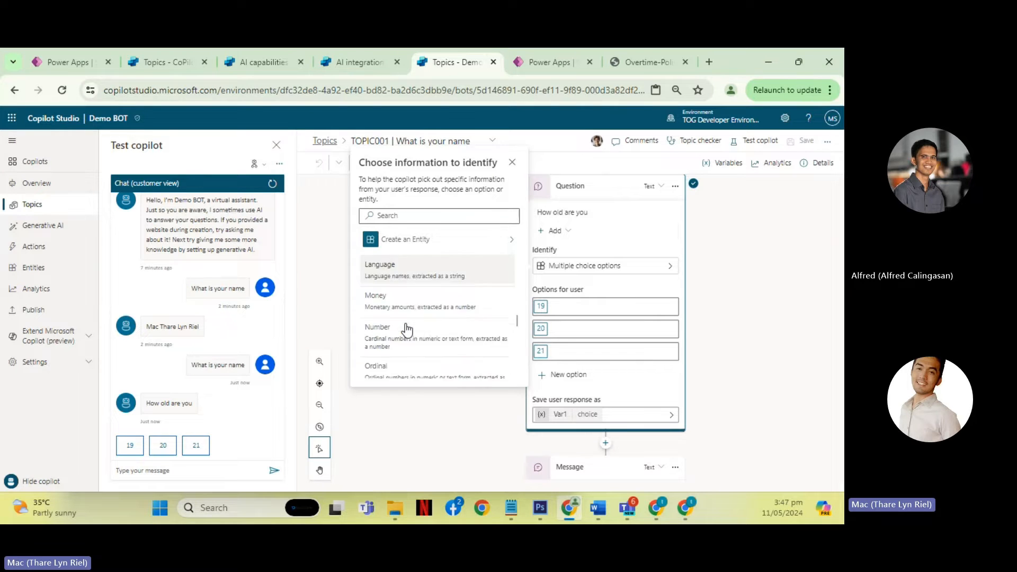
{"action": "left_click", "coordinate": [770, 341]}
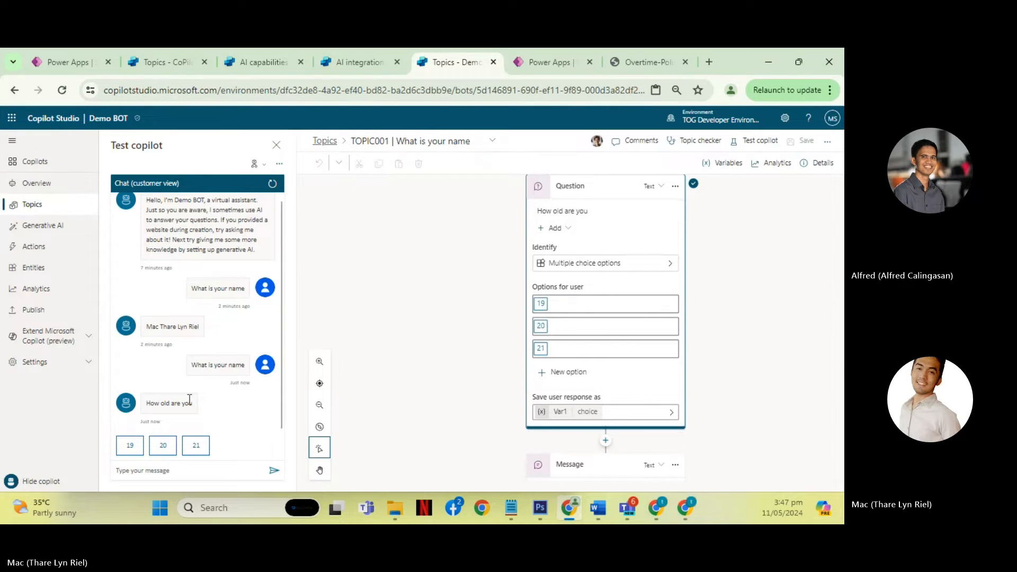
- Answer the age question with 20 in the test chat and compare the reply with the Message node's Var1 variable
{"action": "left_click", "coordinate": [163, 445]}
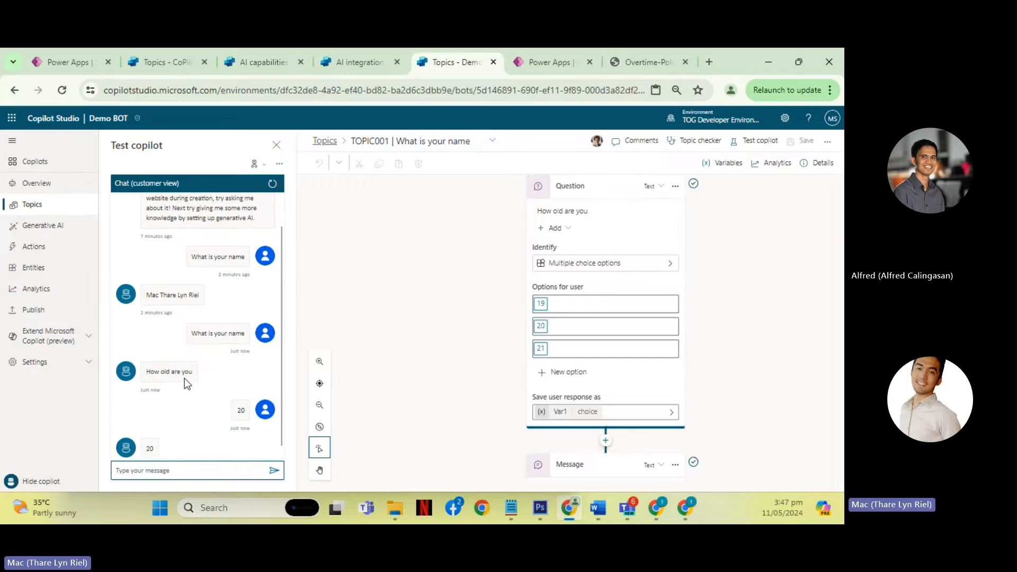
{"action": "scroll", "coordinate": [723, 345], "scroll_direction": "down", "scroll_amount": 1}
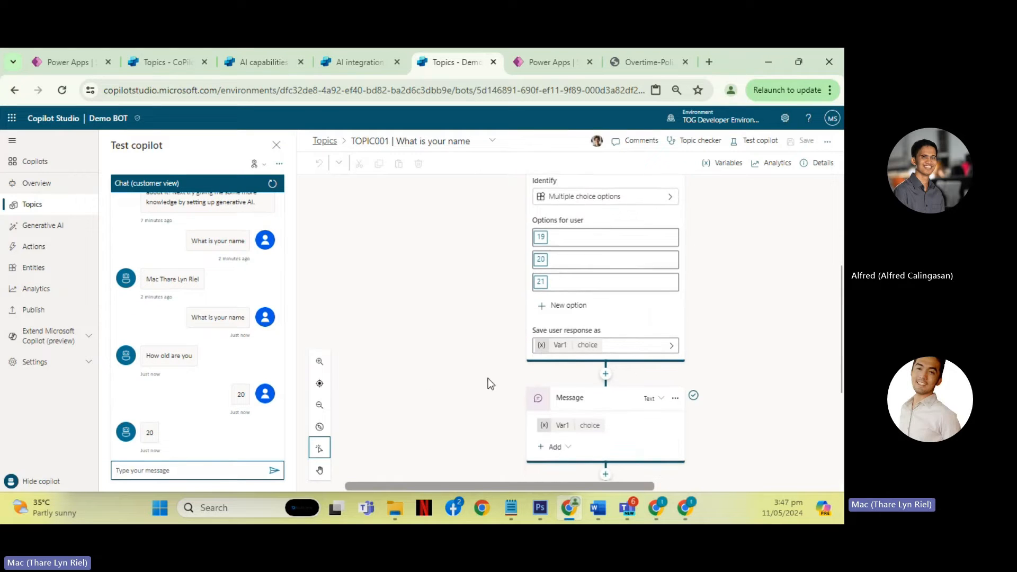
{"action": "scroll", "coordinate": [503, 377], "scroll_direction": "down", "scroll_amount": 1}
{"action": "scroll", "coordinate": [565, 256], "scroll_direction": "up", "scroll_amount": 1}
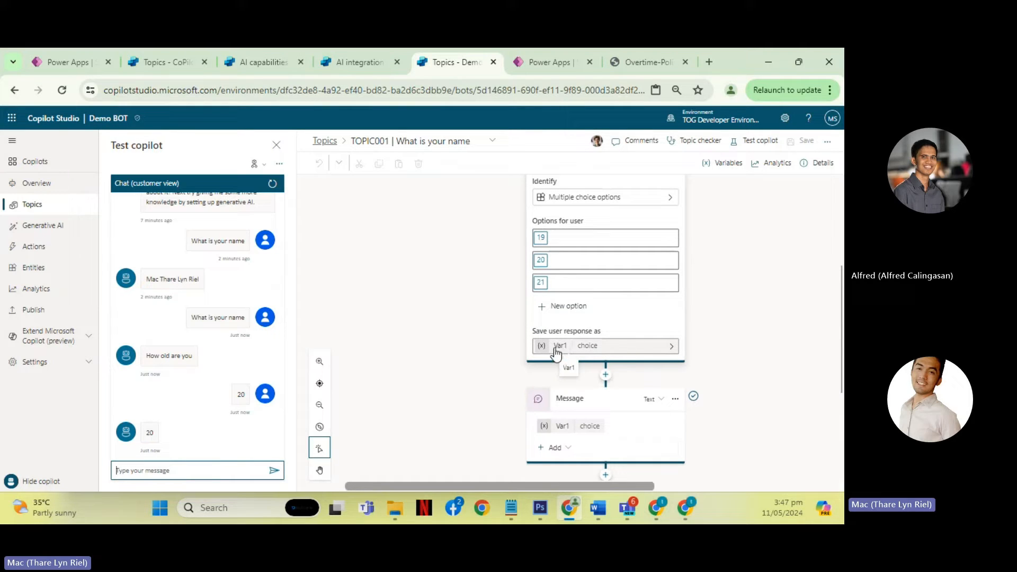
{"action": "scroll", "coordinate": [720, 326], "scroll_direction": "up", "scroll_amount": 2}
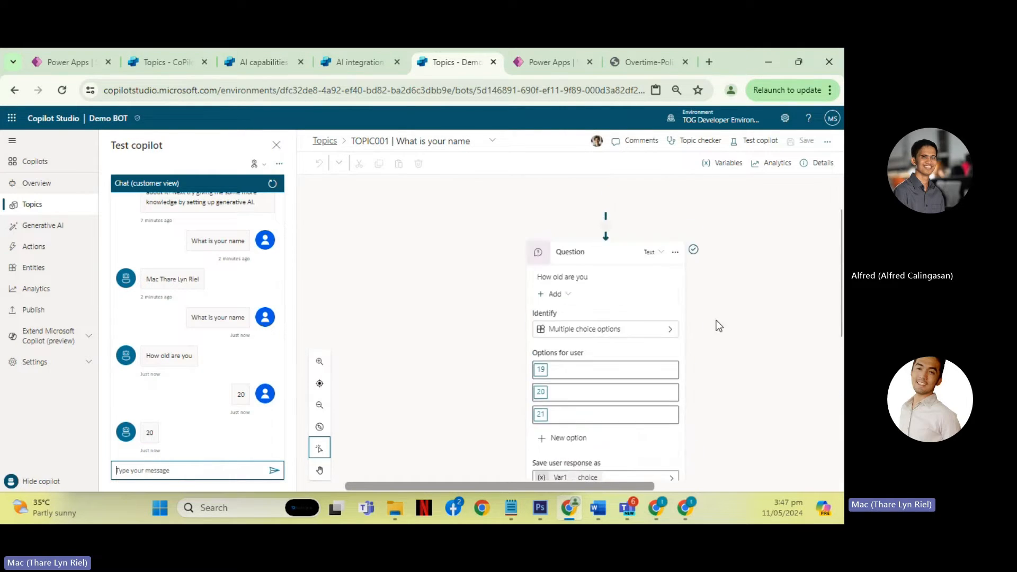
{"action": "scroll", "coordinate": [674, 313], "scroll_direction": "down", "scroll_amount": 4}
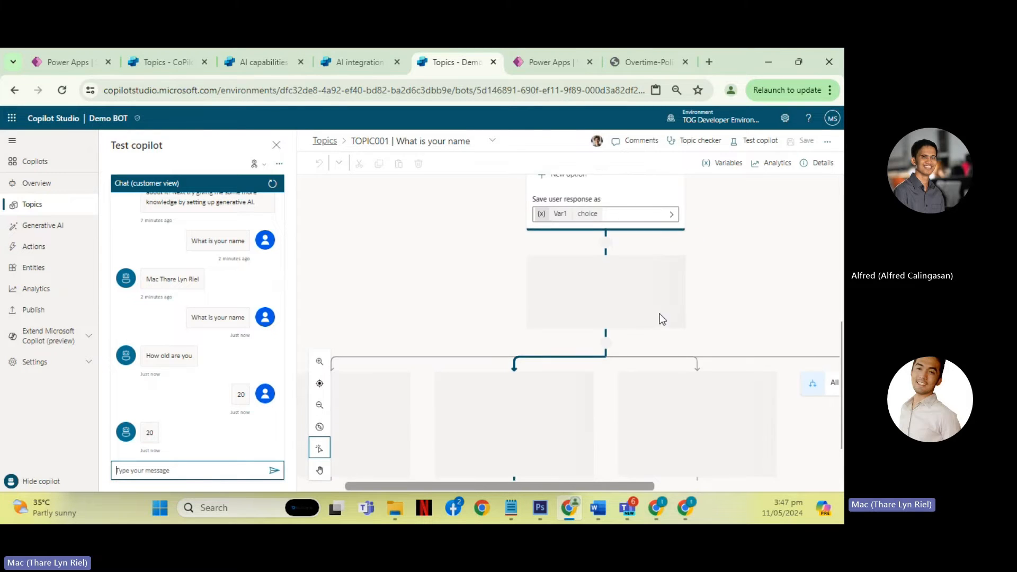
{"action": "scroll", "coordinate": [569, 285], "scroll_direction": "up", "scroll_amount": 1}
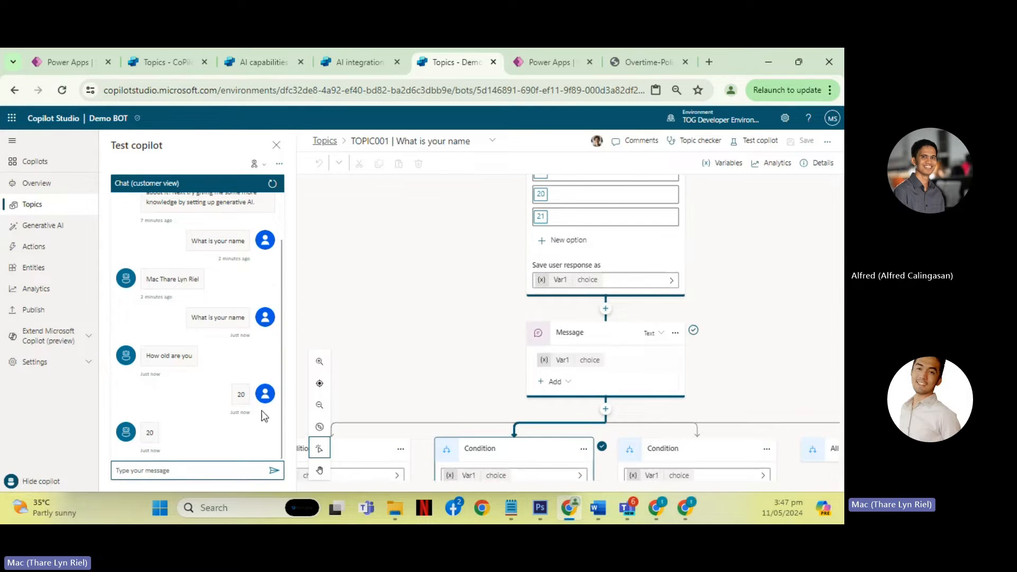
{"action": "left_click", "coordinate": [596, 362]}
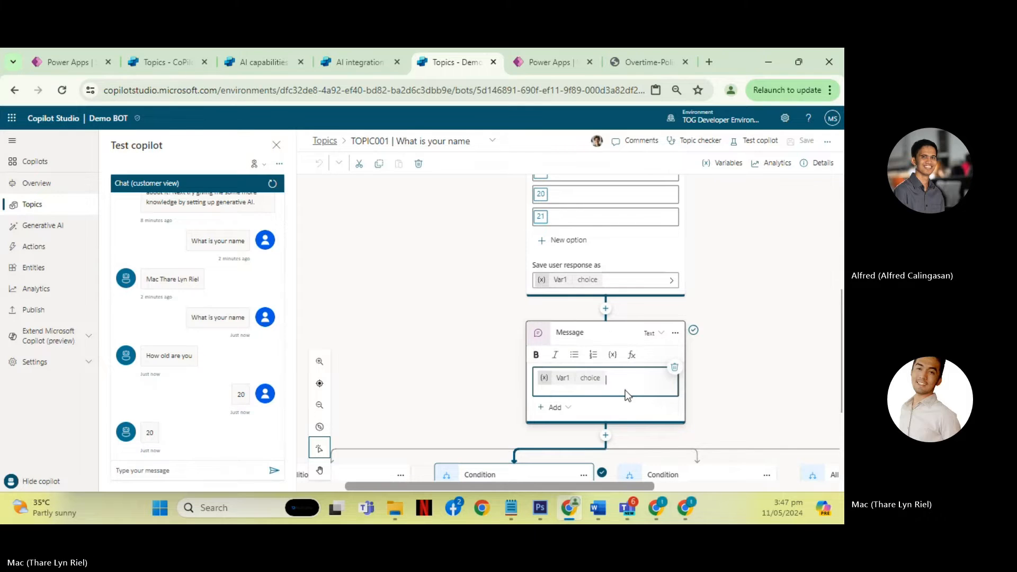
{"action": "left_click_drag", "start_coordinate": [146, 433], "coordinate": [155, 435]}
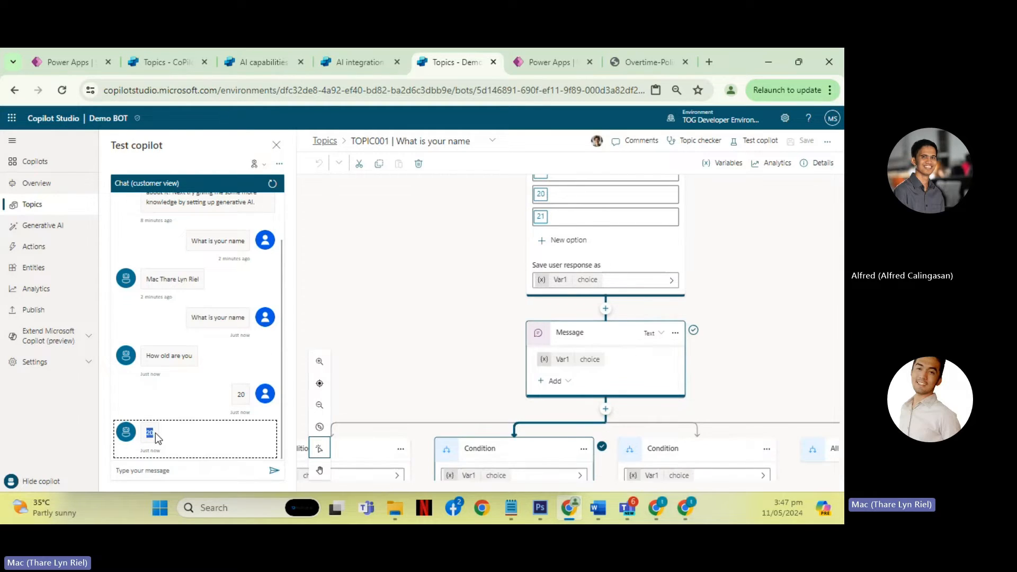
{"action": "left_click", "coordinate": [465, 304]}
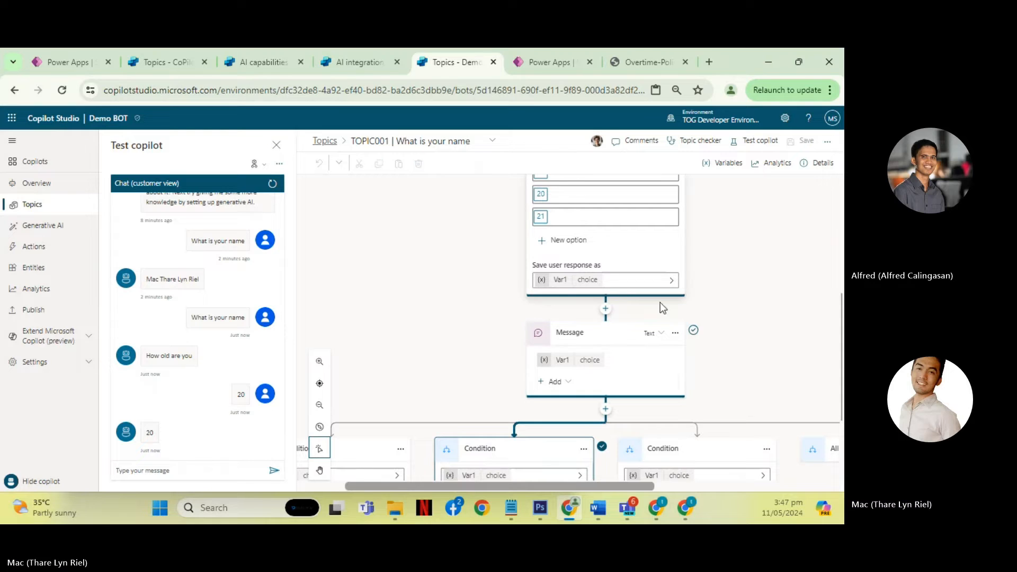
- Delete the Message node and the "How old are you" Question node from the topic
{"action": "left_click", "coordinate": [675, 333]}
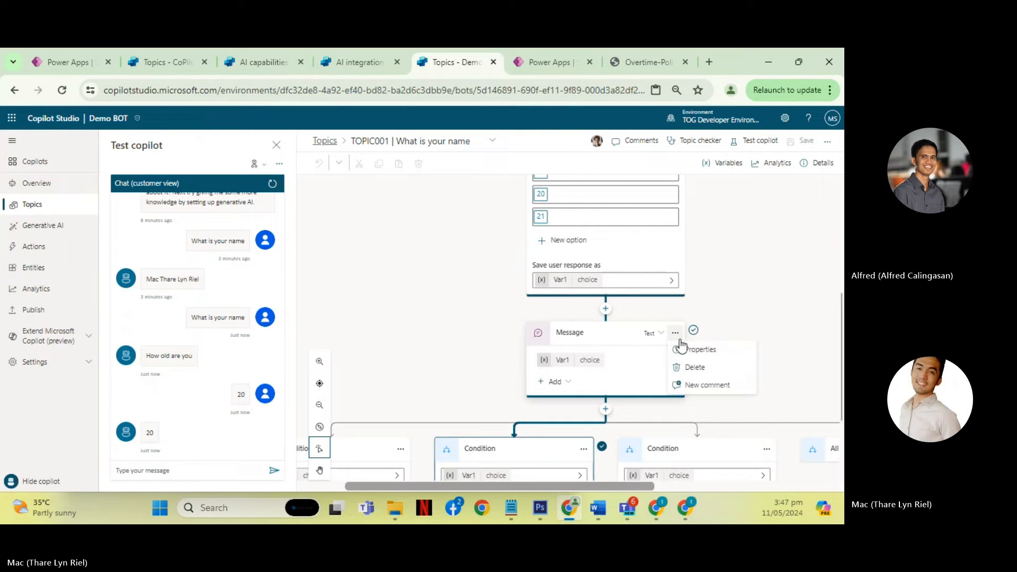
{"action": "left_click", "coordinate": [699, 367]}
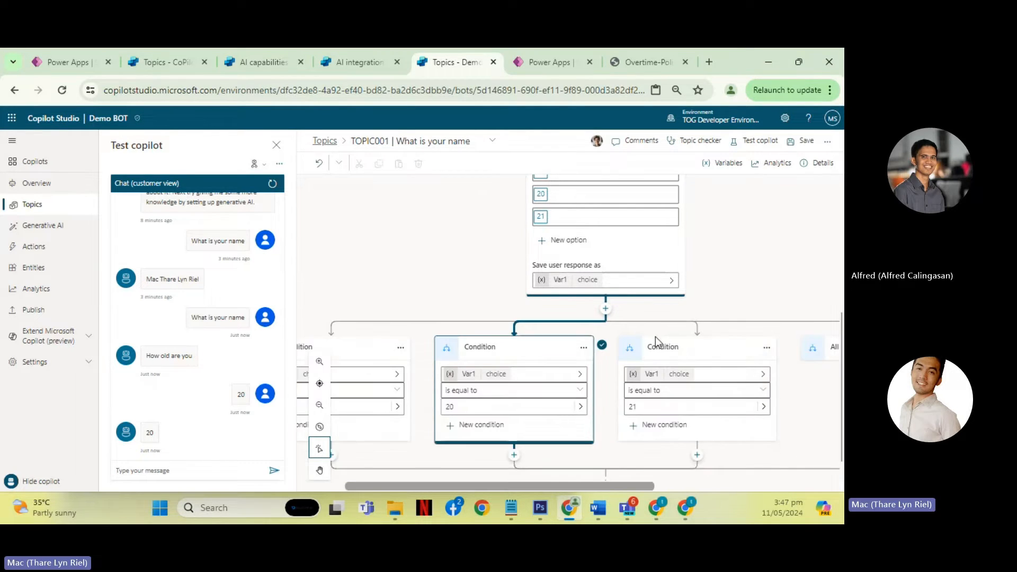
{"action": "scroll", "coordinate": [682, 294], "scroll_direction": "up", "scroll_amount": 3}
{"action": "scroll", "coordinate": [686, 275], "scroll_direction": "up", "scroll_amount": 3}
{"action": "left_click", "coordinate": [676, 318]}
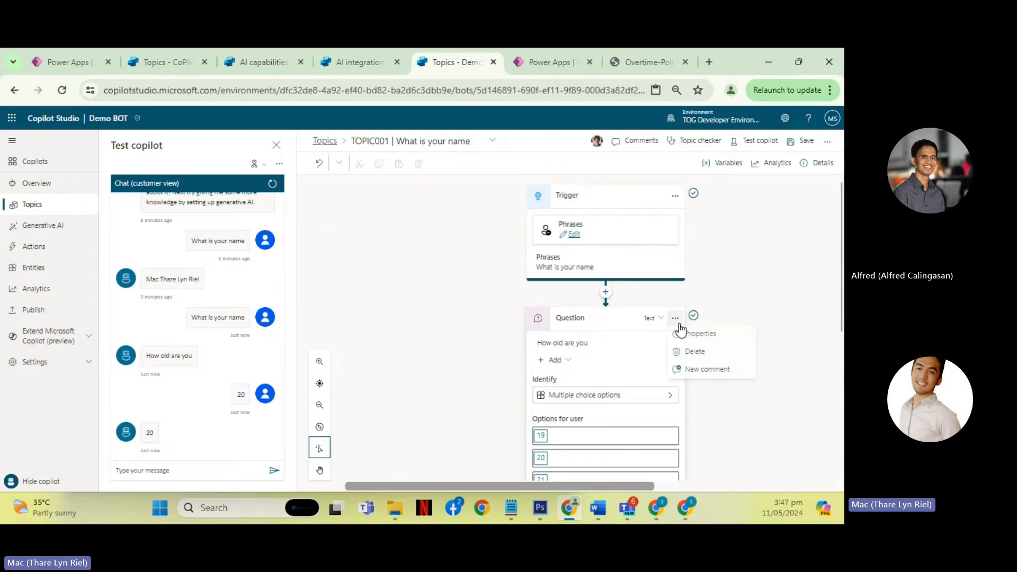
{"action": "left_click", "coordinate": [695, 353]}
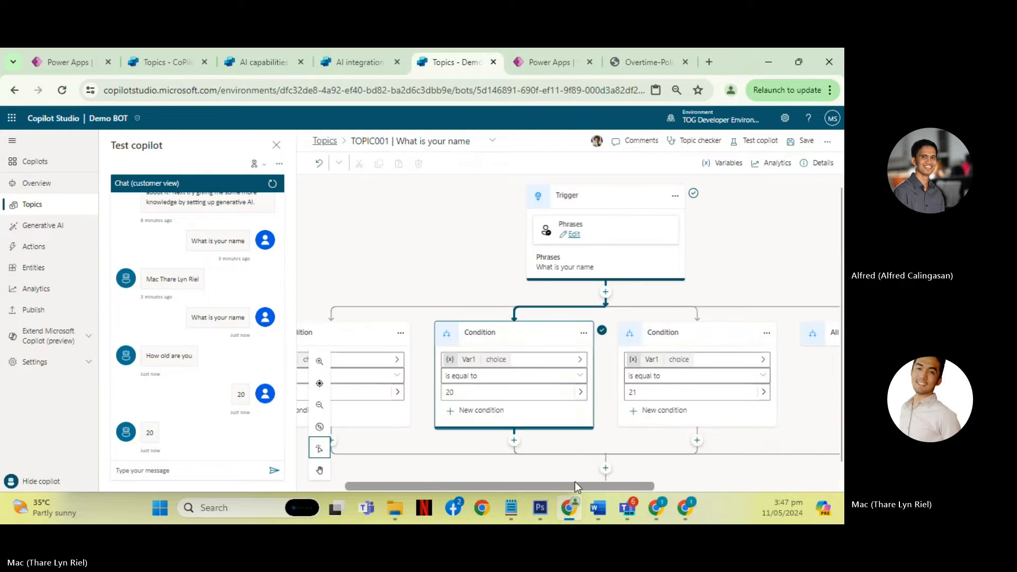
- Delete the three Var1 Condition branches so that only the Trigger node remains in the flow
{"action": "left_click_drag", "start_coordinate": [575, 485], "coordinate": [722, 466]}
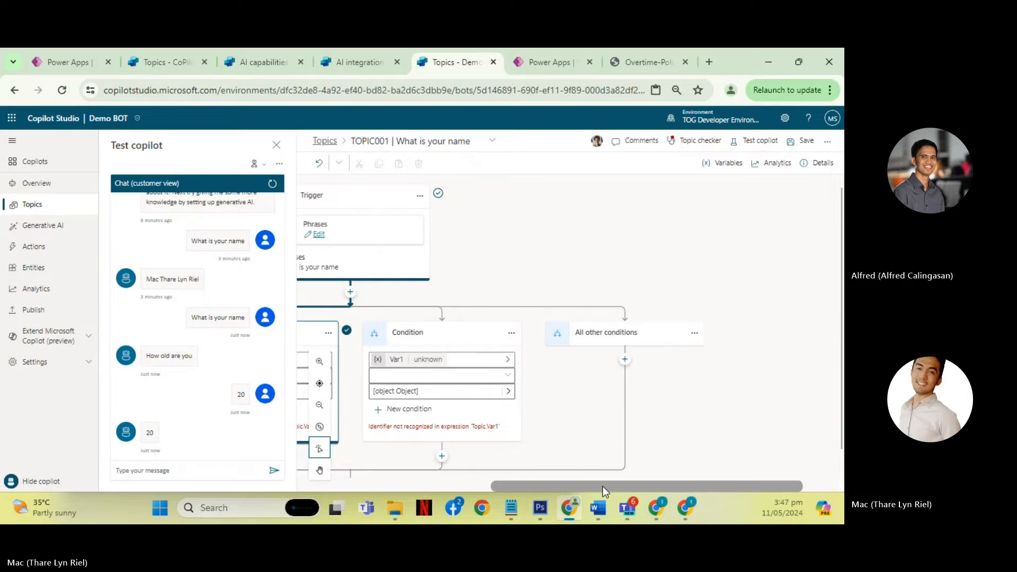
{"action": "left_click_drag", "start_coordinate": [602, 486], "coordinate": [382, 477]}
{"action": "scroll", "coordinate": [472, 416], "scroll_direction": "down", "scroll_amount": 1}
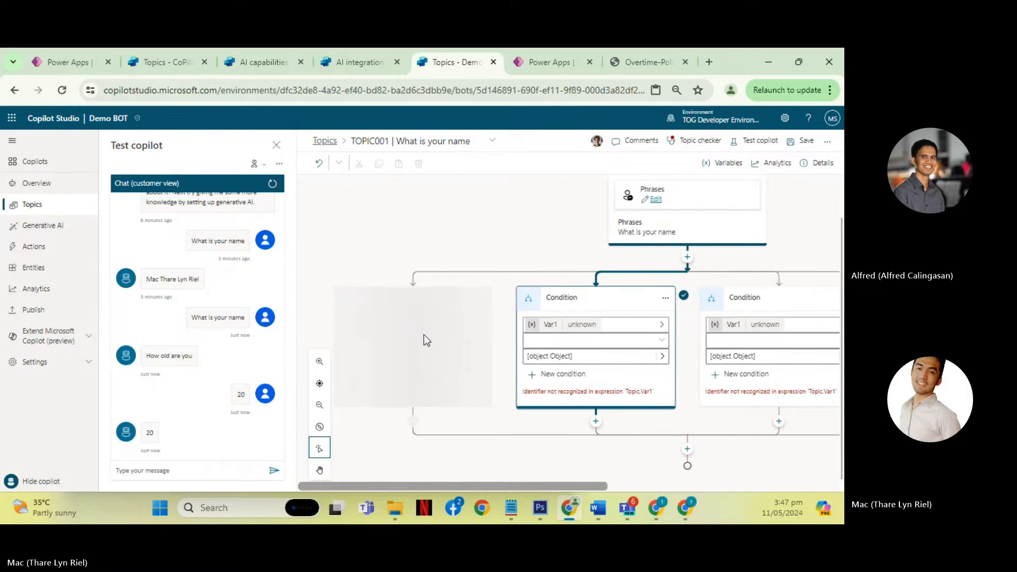
{"action": "left_click", "coordinate": [481, 299]}
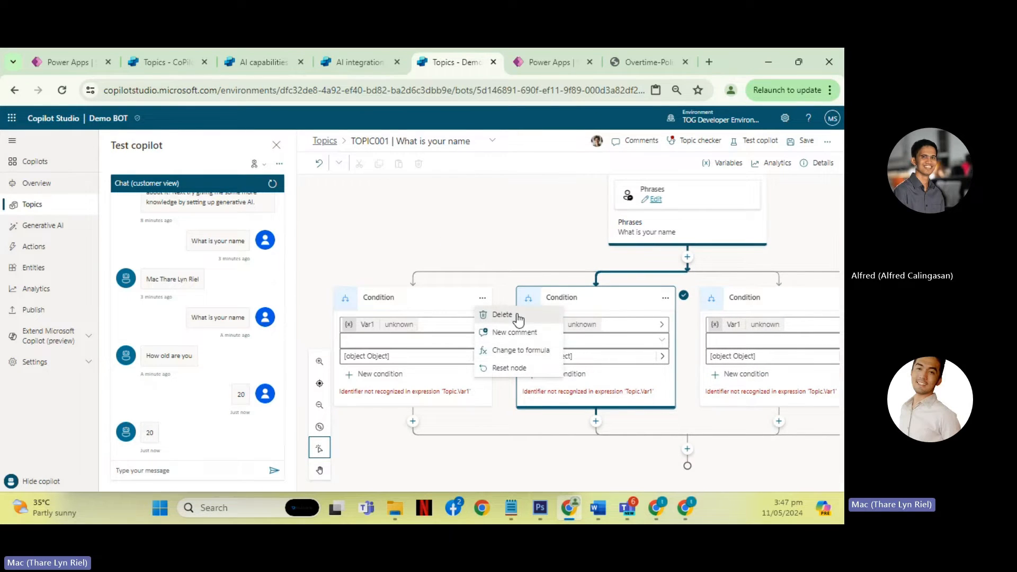
{"action": "left_click", "coordinate": [502, 314]}
{"action": "left_click", "coordinate": [492, 297]}
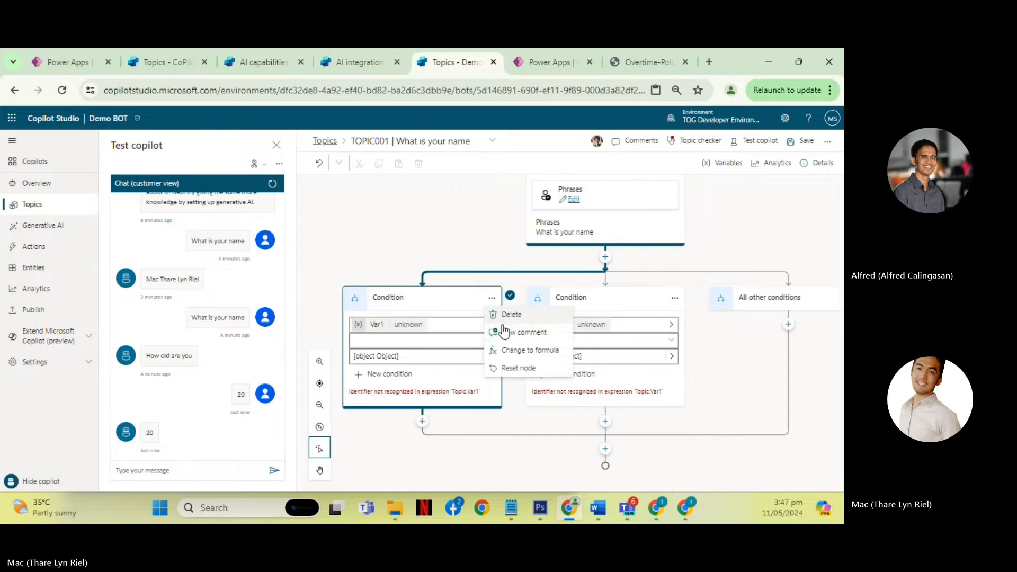
{"action": "left_click", "coordinate": [511, 318]}
{"action": "left_click", "coordinate": [583, 298]}
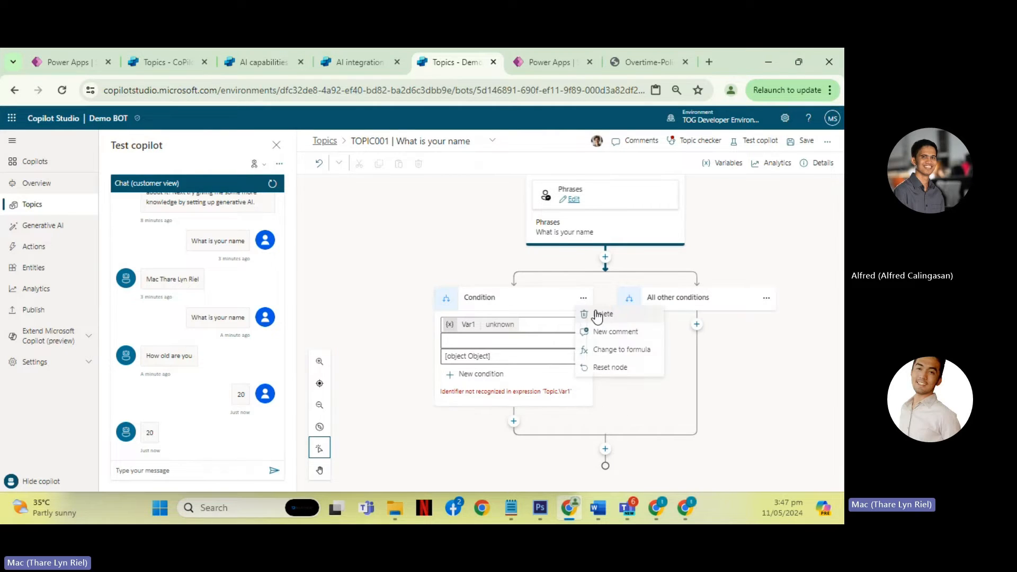
{"action": "left_click", "coordinate": [604, 315]}
- Add an Ask with adaptive card node below the Trigger and open its properties
{"action": "left_click", "coordinate": [605, 305]}
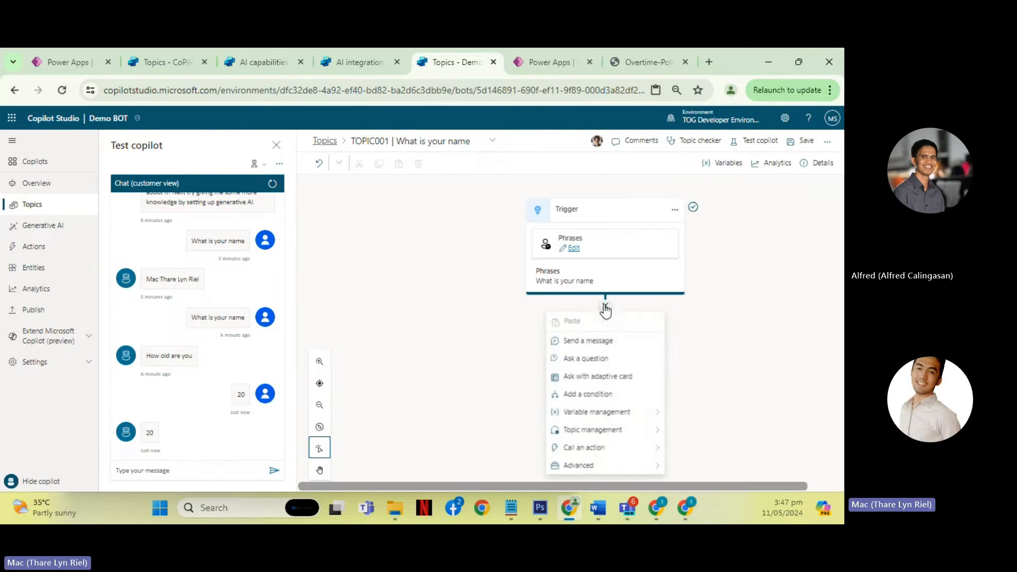
{"action": "left_click", "coordinate": [600, 378]}
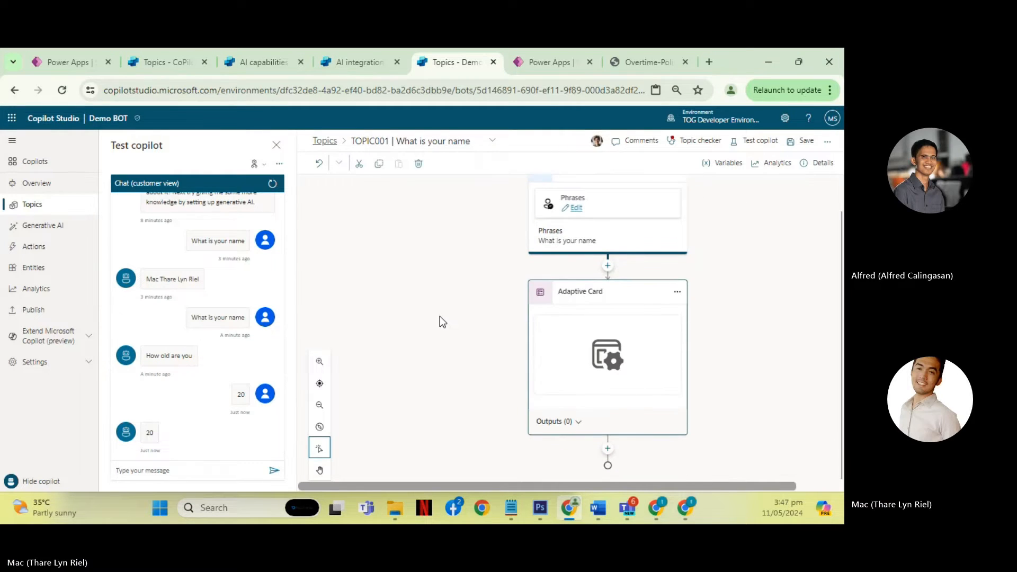
{"action": "left_click", "coordinate": [619, 362]}
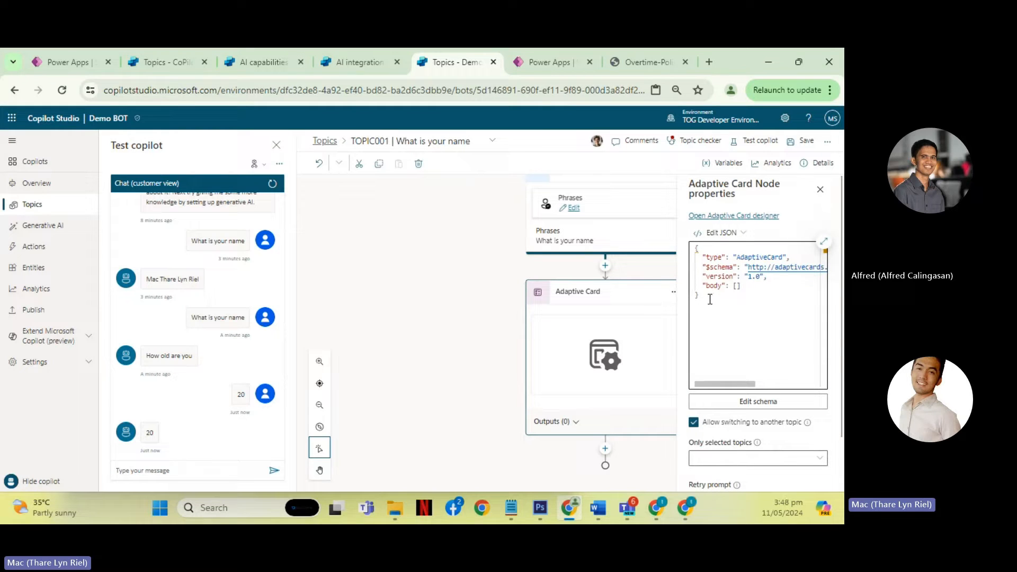
- Examine the Adaptive Card node's JSON, topic-switching choices and reprompt options without changing them
{"action": "left_click_drag", "start_coordinate": [710, 299], "coordinate": [696, 248]}
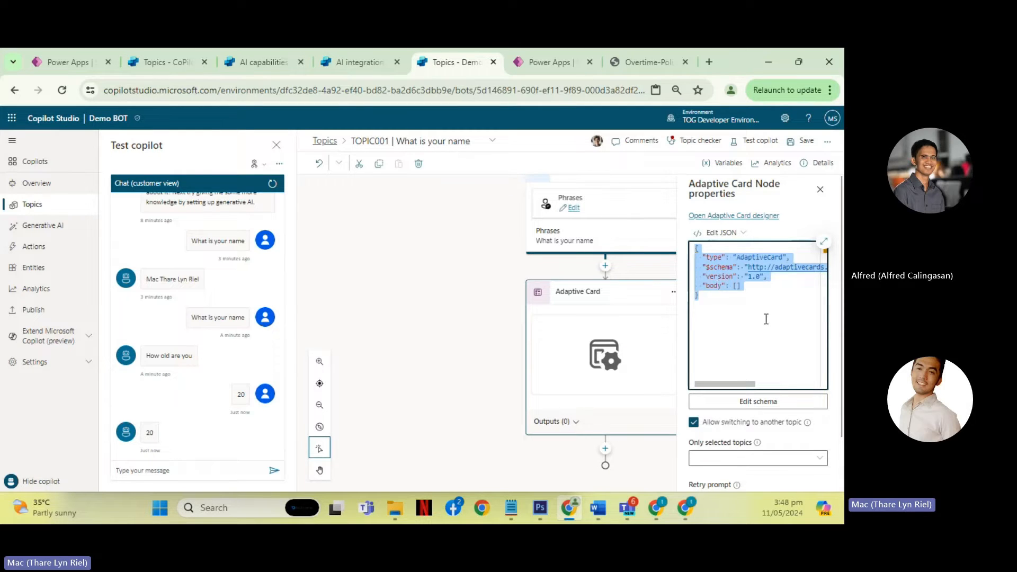
{"action": "left_click", "coordinate": [745, 317]}
{"action": "scroll", "coordinate": [750, 360], "scroll_direction": "down", "scroll_amount": 2}
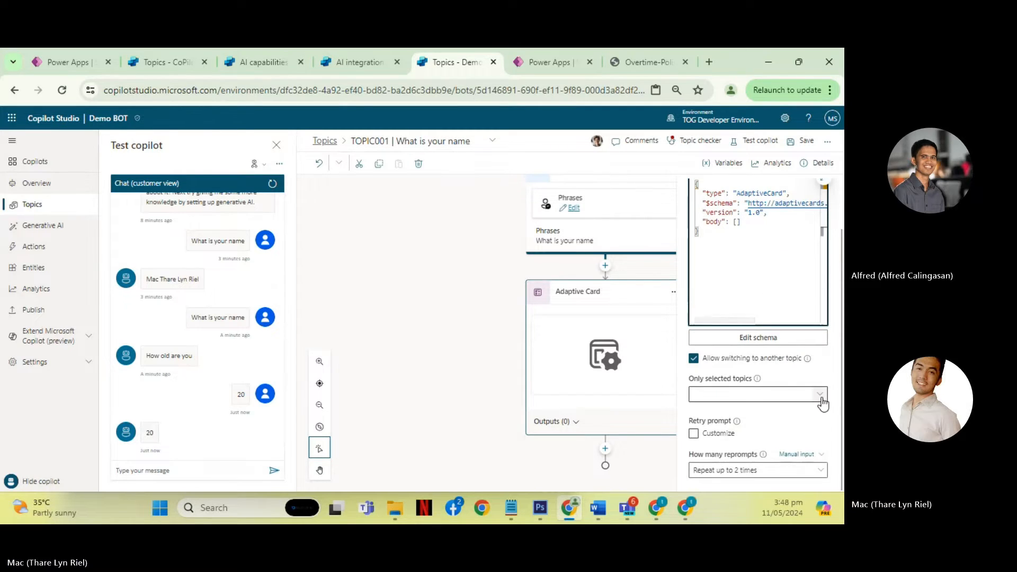
{"action": "left_click", "coordinate": [821, 396]}
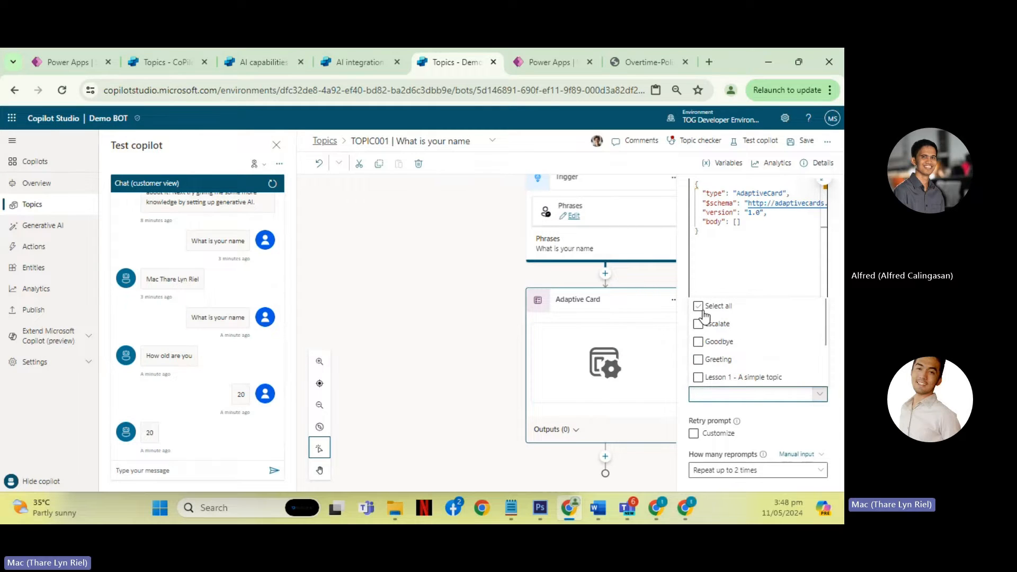
{"action": "left_click", "coordinate": [781, 421]}
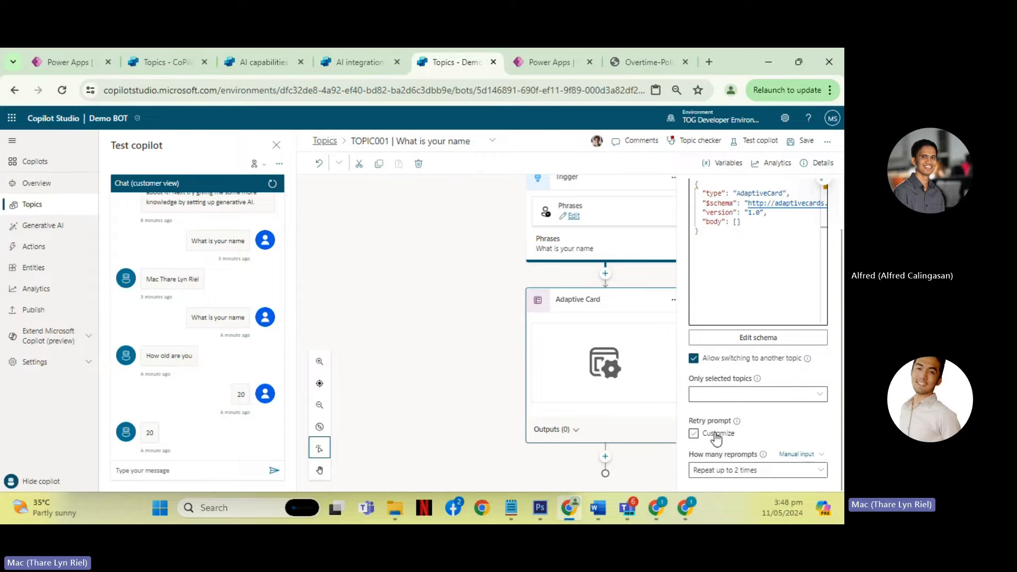
{"action": "left_click", "coordinate": [821, 473]}
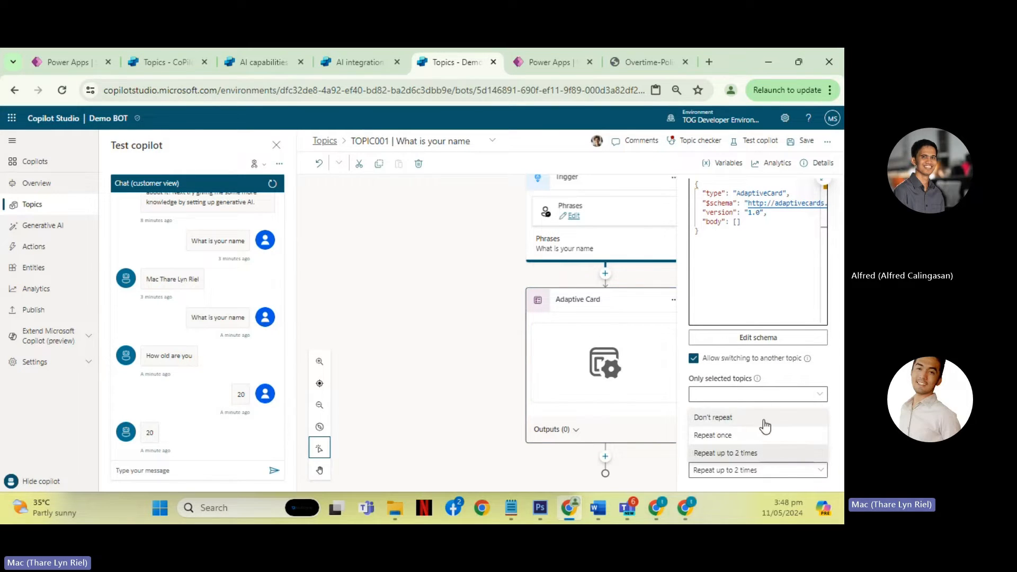
{"action": "left_click", "coordinate": [781, 386]}
{"action": "scroll", "coordinate": [751, 387], "scroll_direction": "up", "scroll_amount": 2}
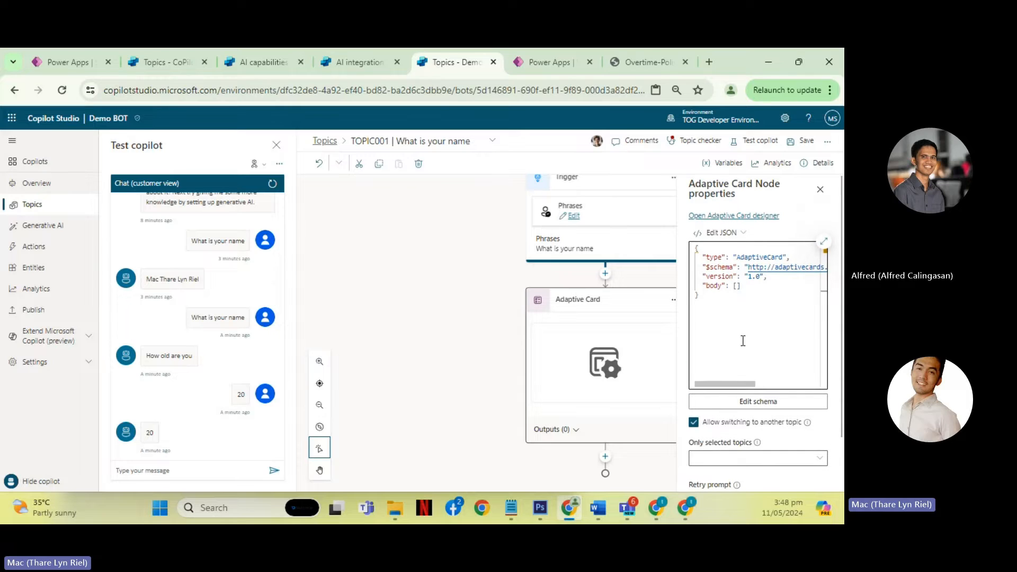
{"action": "left_click", "coordinate": [710, 300]}
{"action": "key", "text": "ctrl+a"}
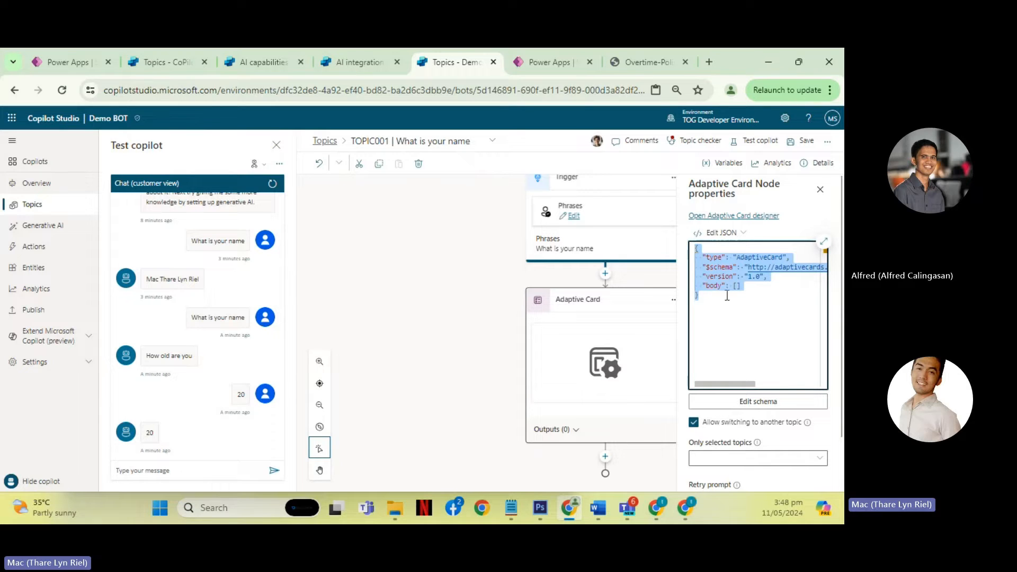
{"action": "left_click", "coordinate": [709, 295]}
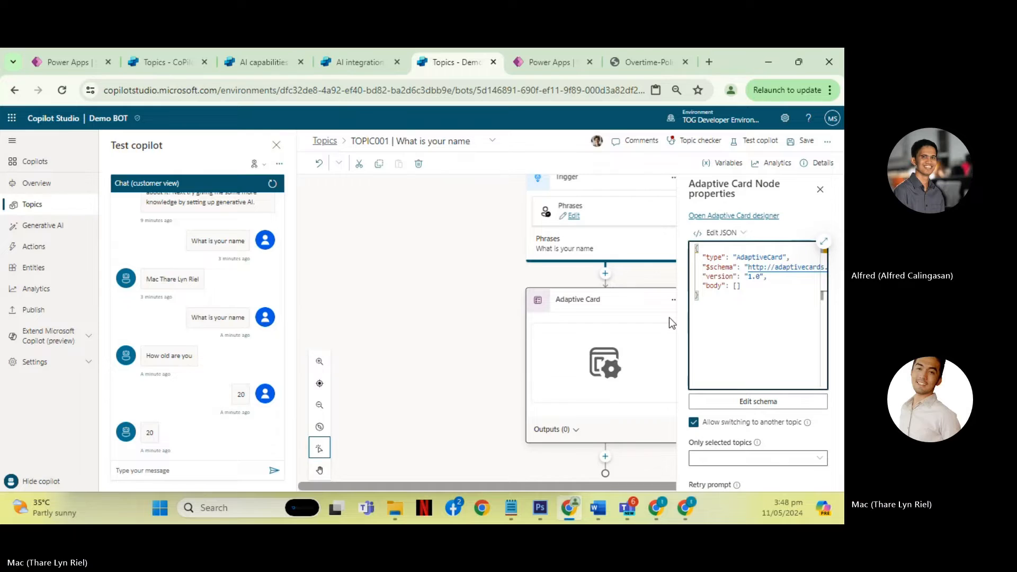
- Search the web for "adaptive card designer" in a new browser tab, open adaptivecards.io/designer and place its tab beside the topic tab
{"action": "key", "text": "ctrl+t"}
{"action": "type", "text": "adaptive card"}
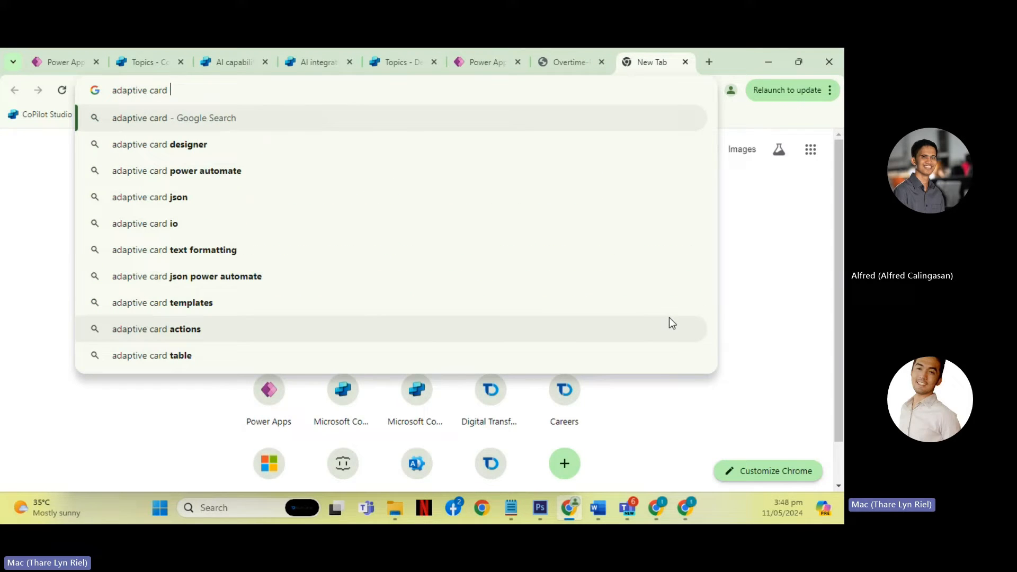
{"action": "key", "text": "Down"}
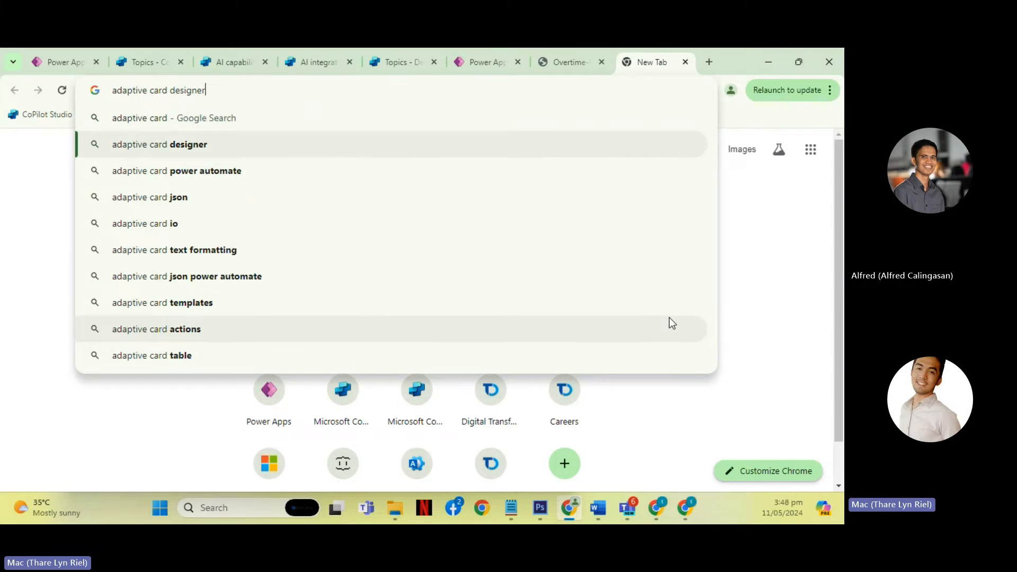
{"action": "key", "text": "Return"}
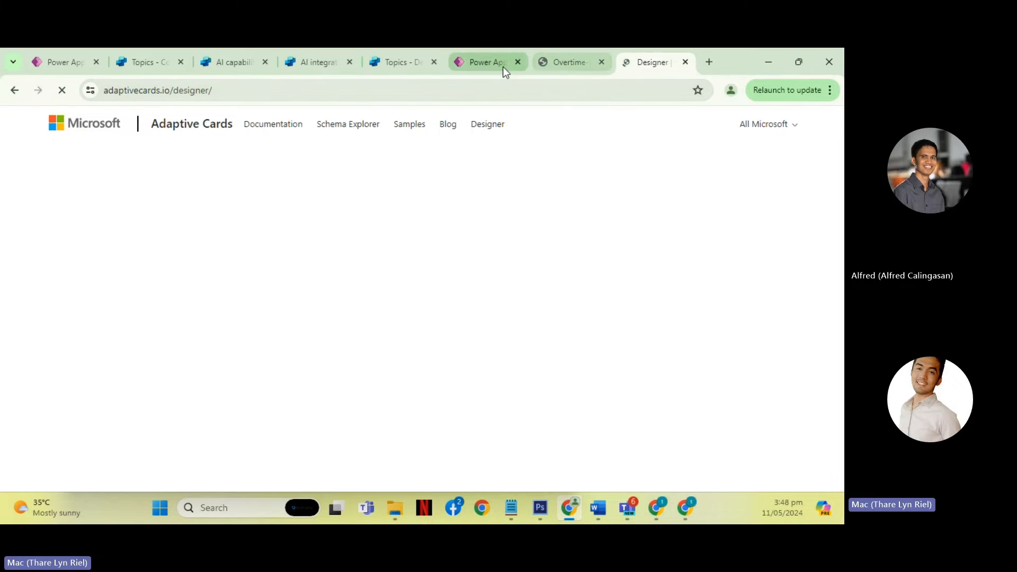
{"action": "left_click", "coordinate": [402, 71]}
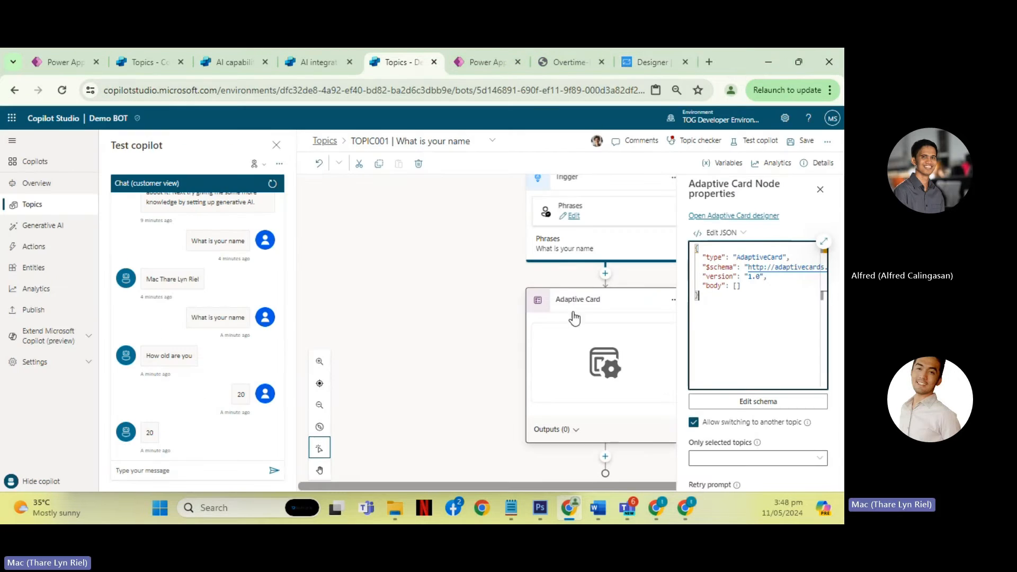
{"action": "left_click_drag", "start_coordinate": [641, 62], "coordinate": [472, 62]}
- In the Adaptive Cards designer, review the host app choices, select Bot Framework WebChat and read through the sample card's payload JSON
{"action": "left_click", "coordinate": [227, 159]}
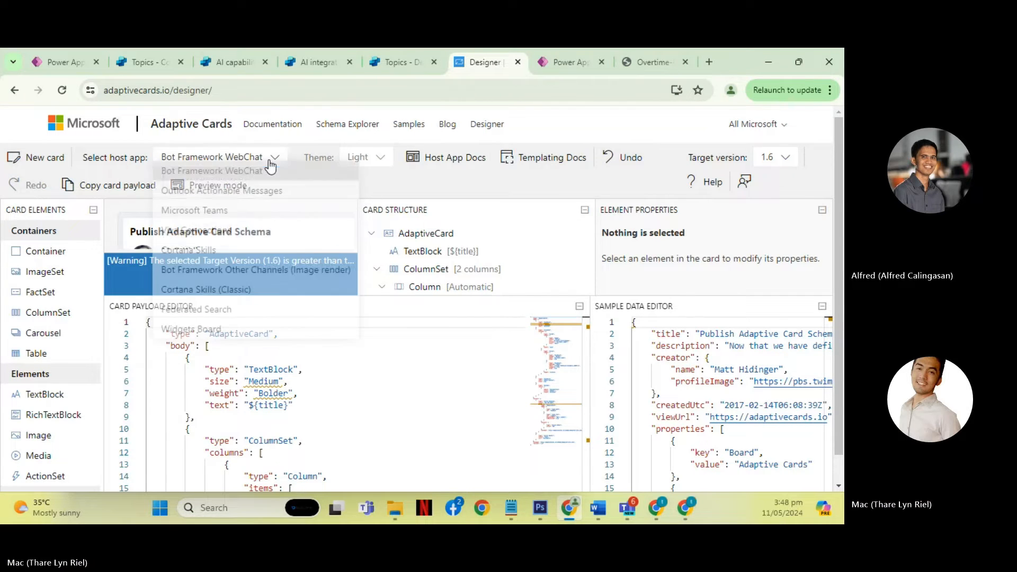
{"action": "scroll", "coordinate": [236, 265], "scroll_direction": "down", "scroll_amount": 1}
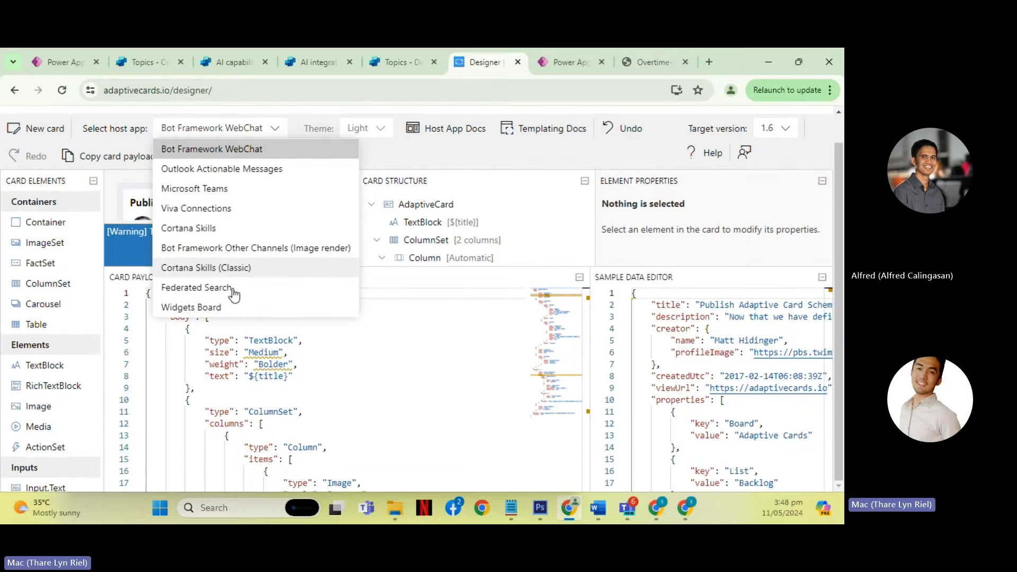
{"action": "left_click", "coordinate": [246, 153]}
{"action": "scroll", "coordinate": [259, 209], "scroll_direction": "up", "scroll_amount": 1}
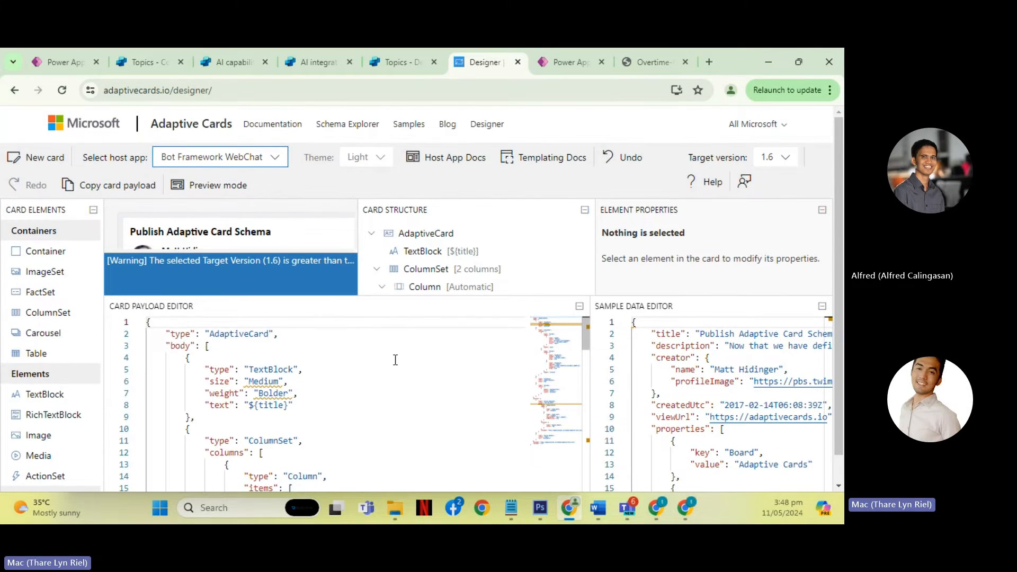
{"action": "scroll", "coordinate": [414, 366], "scroll_direction": "down", "scroll_amount": 3}
{"action": "scroll", "coordinate": [428, 371], "scroll_direction": "down", "scroll_amount": 13}
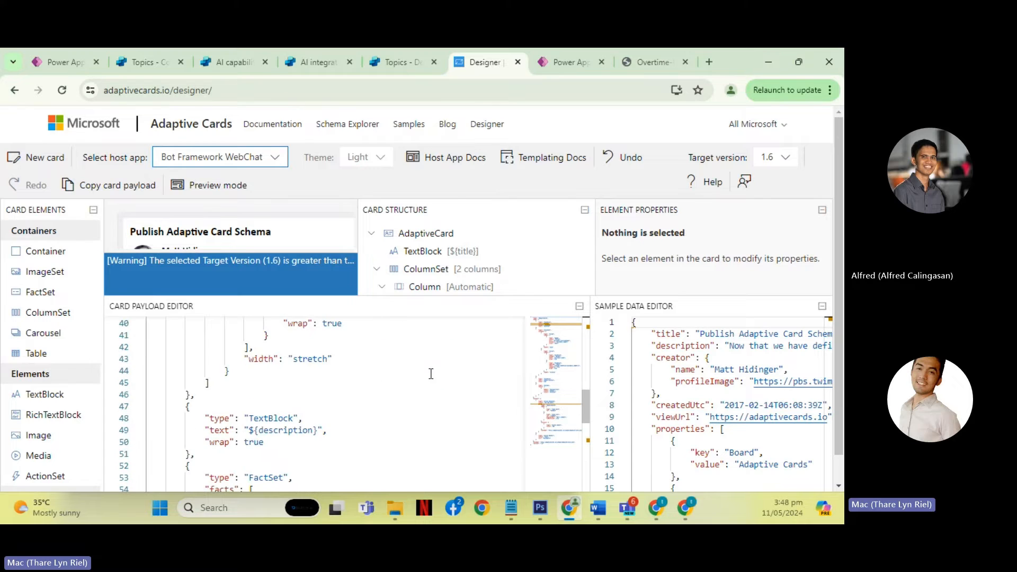
{"action": "scroll", "coordinate": [431, 374], "scroll_direction": "down", "scroll_amount": 11}
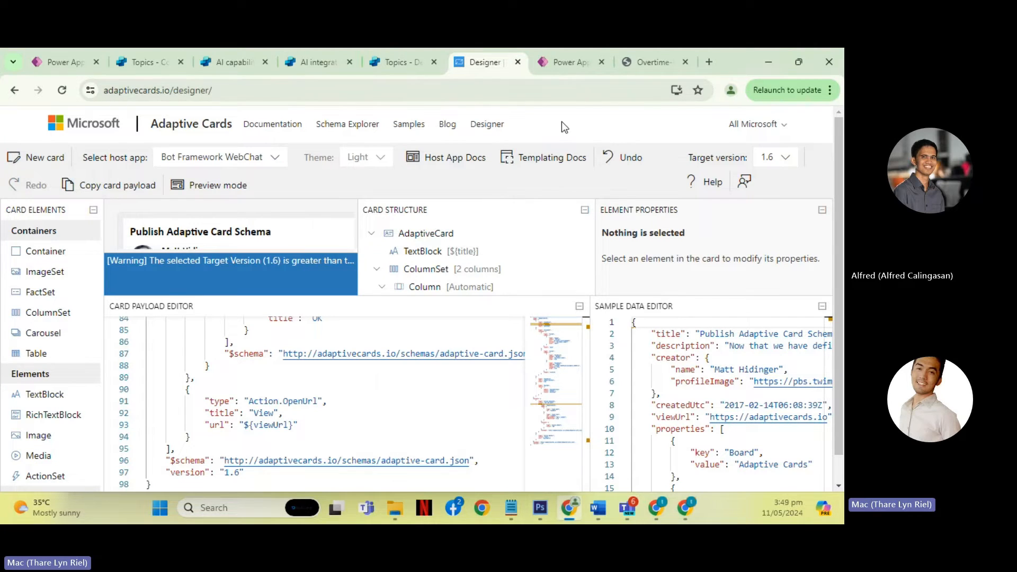
- Return to the Copilot Studio topic, close the node properties and delete the Adaptive Card node below the Trigger
{"action": "left_click", "coordinate": [404, 62]}
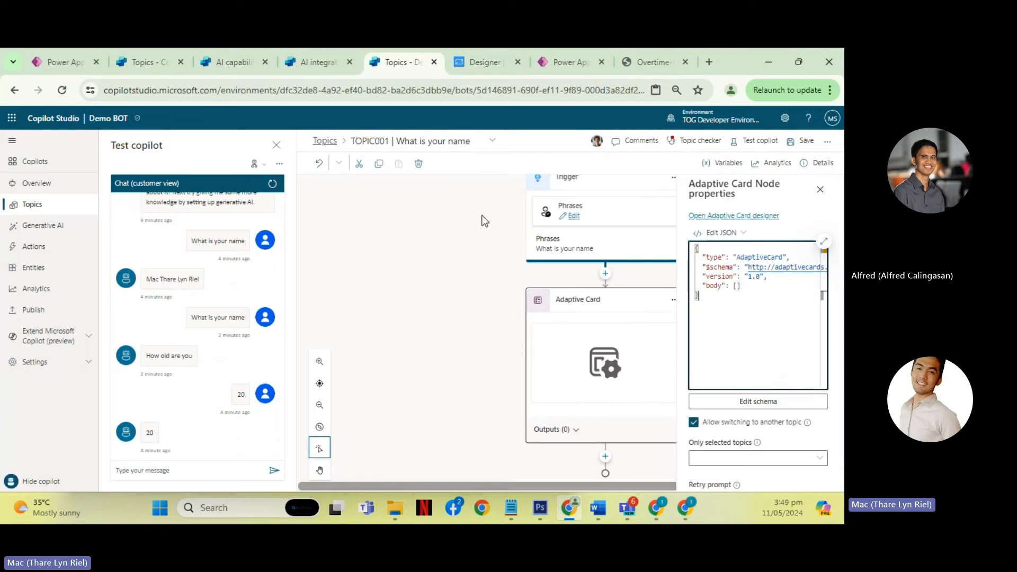
{"action": "left_click", "coordinate": [820, 190]}
{"action": "left_click", "coordinate": [674, 300]}
{"action": "left_click", "coordinate": [698, 332]}
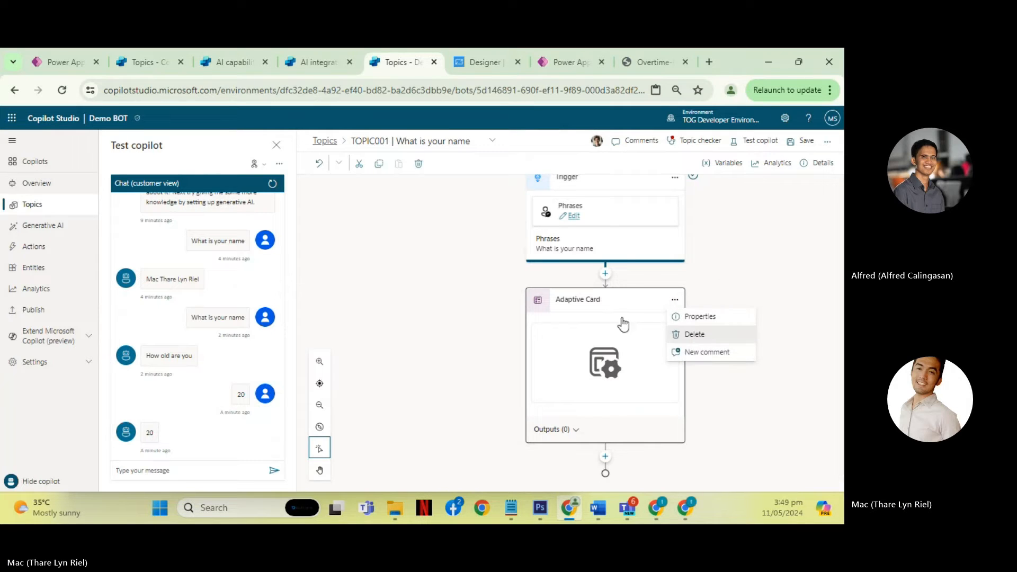
- Add a condition below the Trigger and look at the custom variables it offers, without choosing one
{"action": "left_click", "coordinate": [605, 307]}
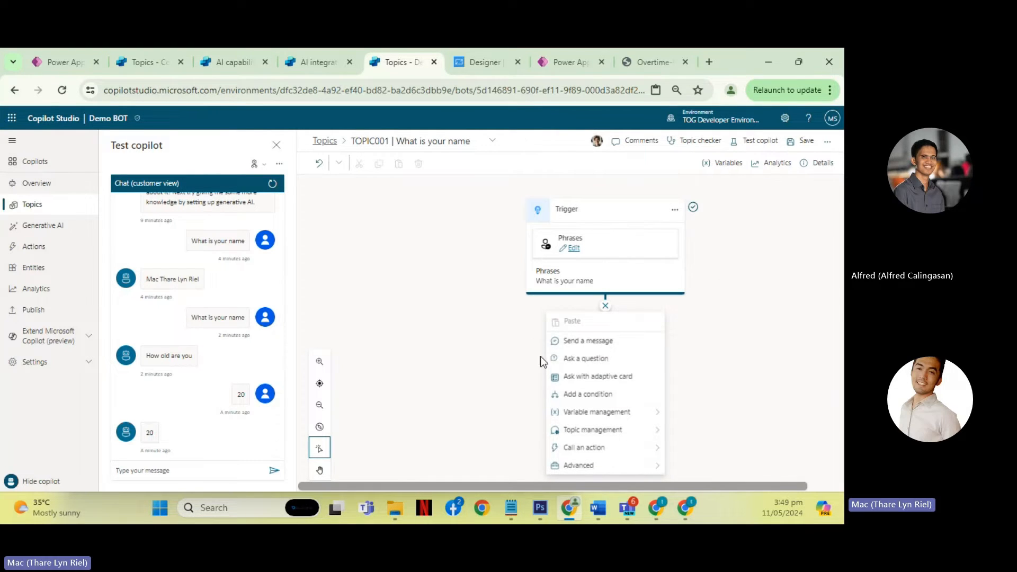
{"action": "left_click", "coordinate": [586, 395]}
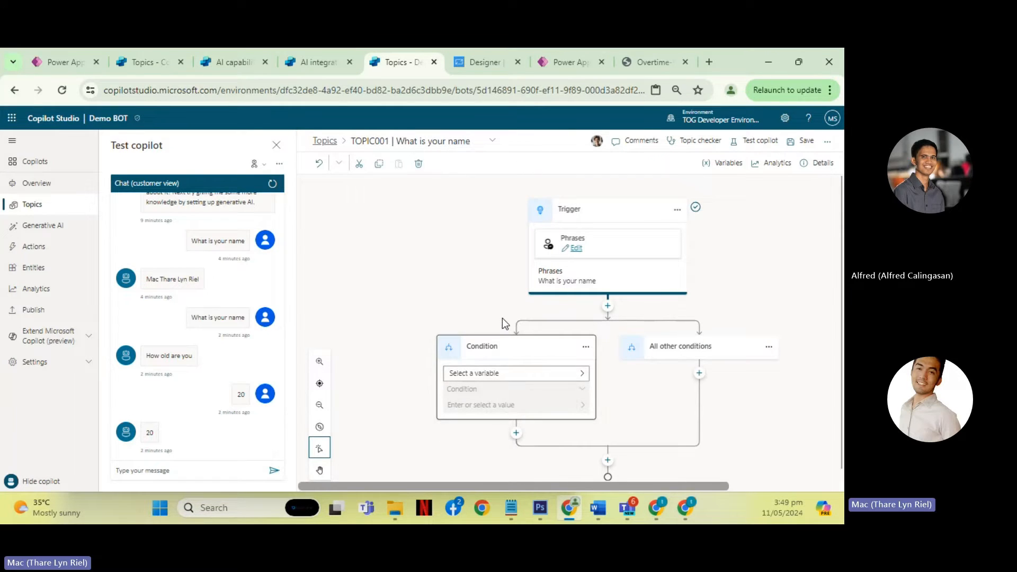
{"action": "scroll", "coordinate": [602, 382], "scroll_direction": "down", "scroll_amount": 1}
{"action": "left_click", "coordinate": [583, 365]}
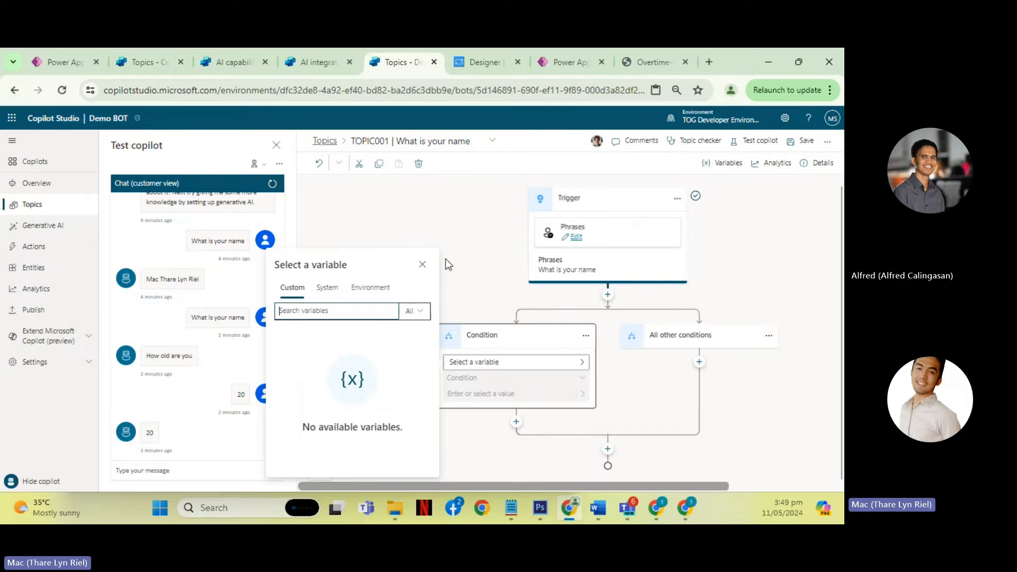
{"action": "left_click", "coordinate": [422, 265]}
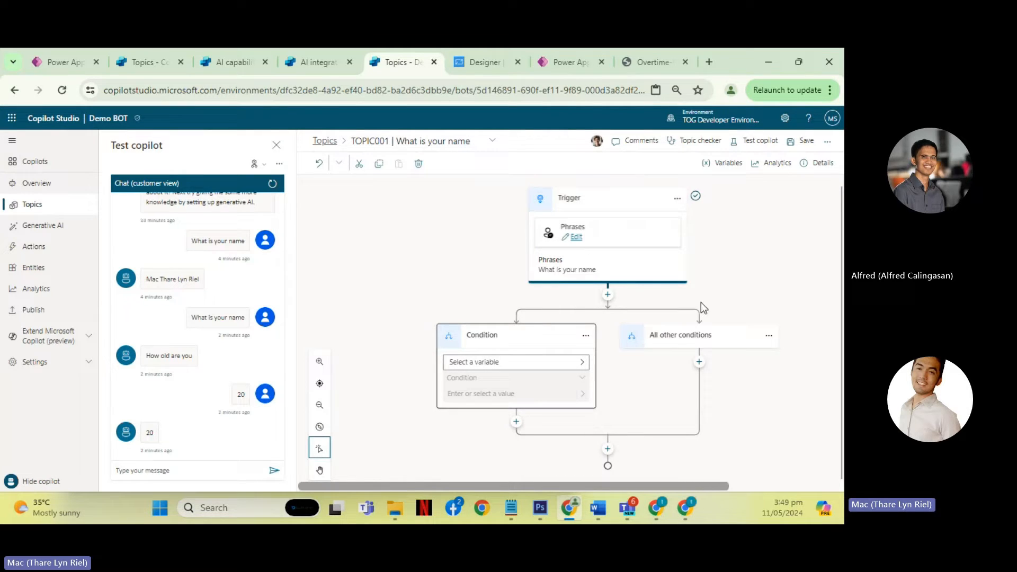
- Delete the empty Condition branch from the topic flow
{"action": "left_click", "coordinate": [585, 335]}
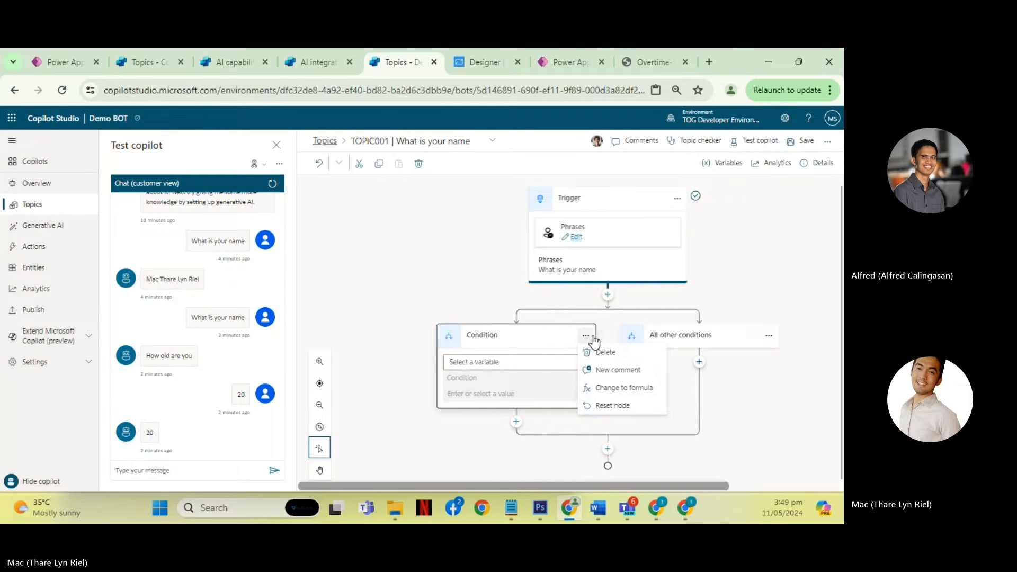
{"action": "left_click", "coordinate": [615, 353]}
- Show the variable management options for a new node below the Trigger
{"action": "left_click", "coordinate": [606, 306]}
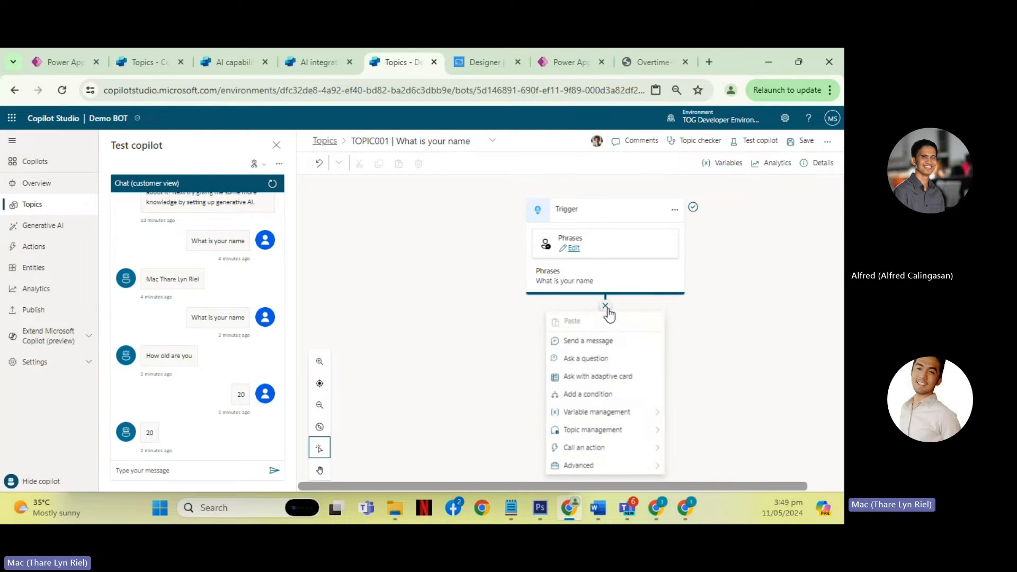
{"action": "mouse_move", "coordinate": [631, 419]}
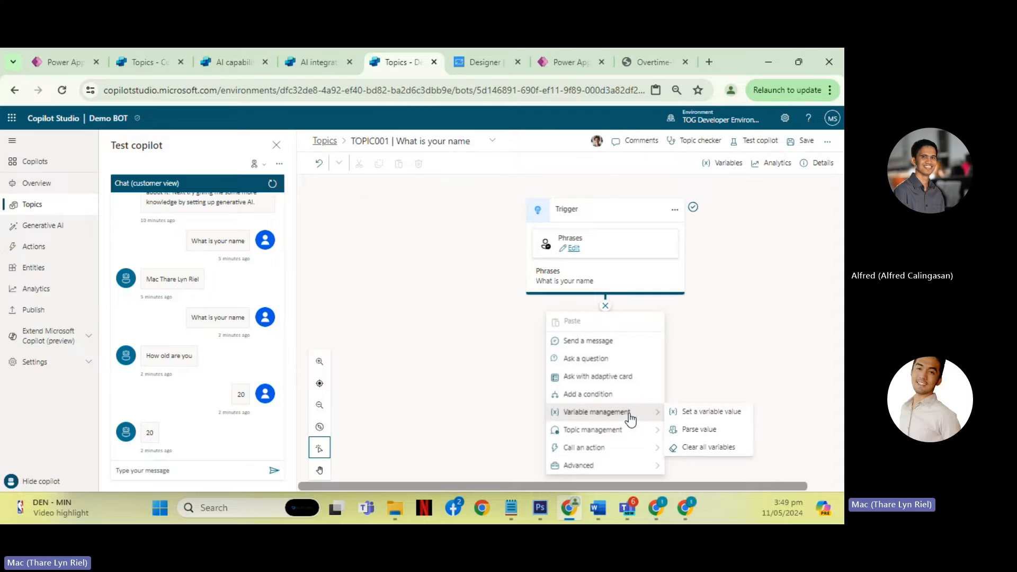
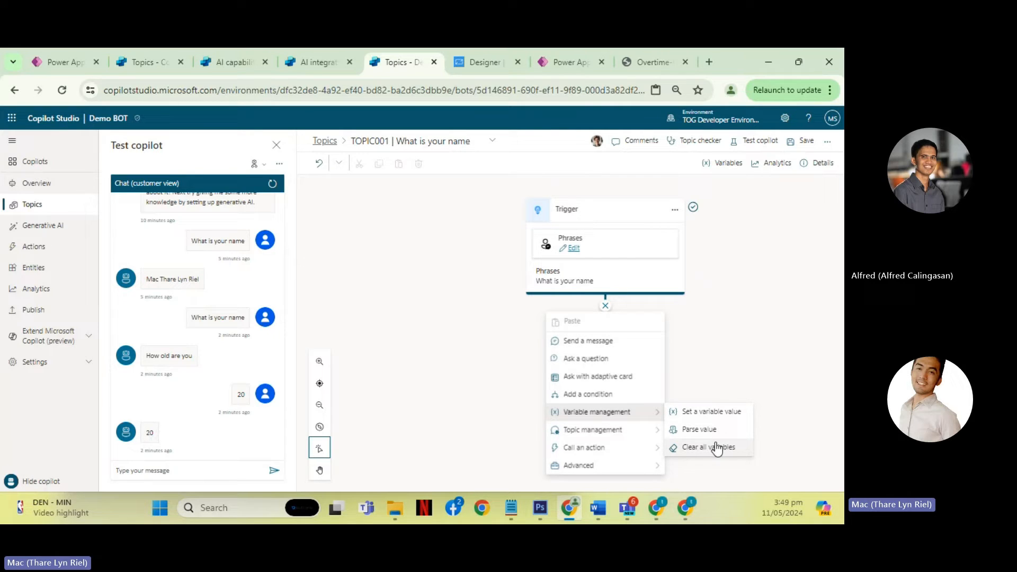
- Browse the topics that a new node below the Trigger can redirect to, and close the list without choosing one
{"action": "left_click", "coordinate": [713, 338]}
{"action": "left_click", "coordinate": [606, 307]}
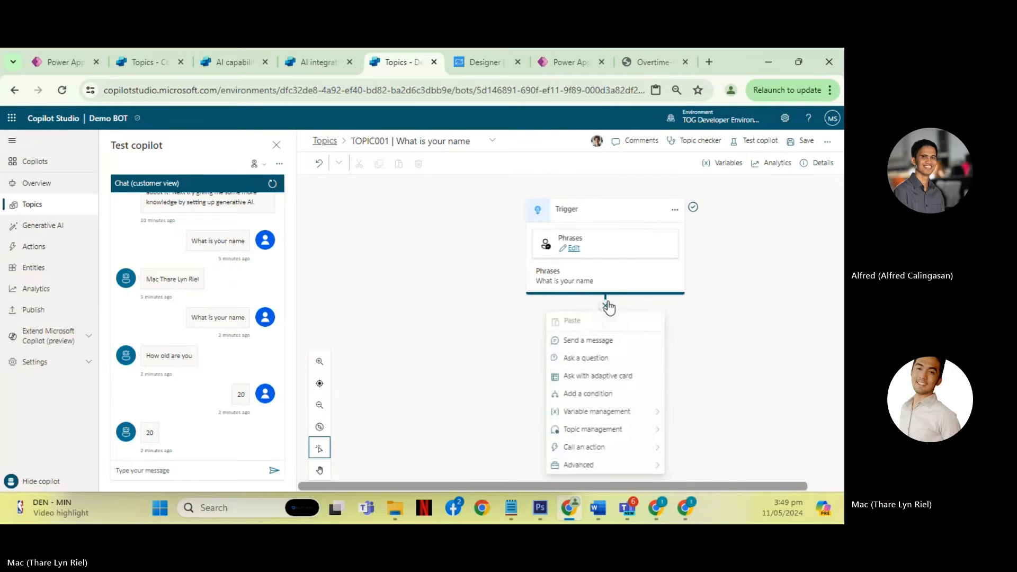
{"action": "mouse_move", "coordinate": [623, 437]}
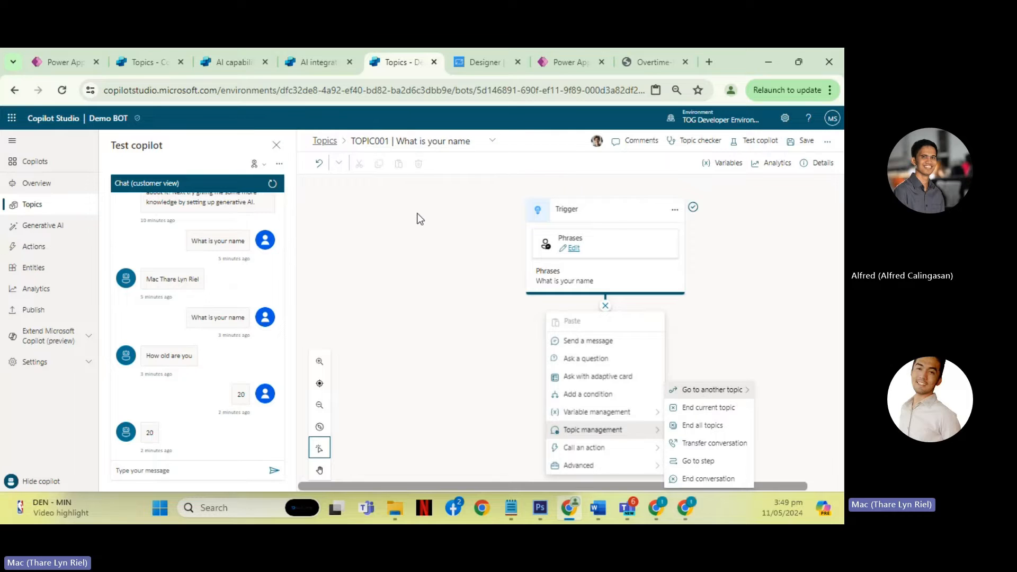
{"action": "left_click", "coordinate": [695, 392]}
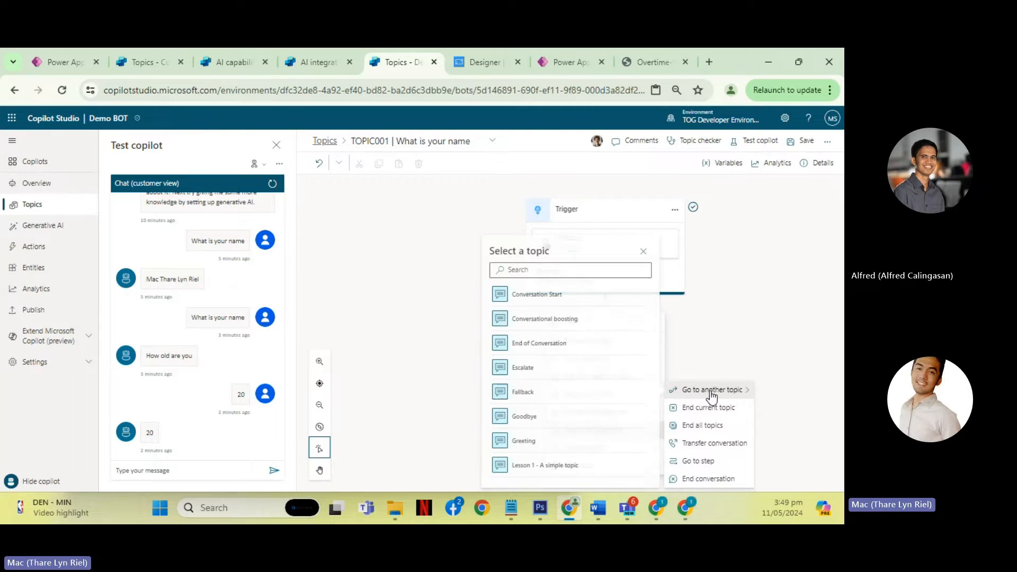
{"action": "scroll", "coordinate": [547, 327], "scroll_direction": "down", "scroll_amount": 3}
{"action": "scroll", "coordinate": [547, 327], "scroll_direction": "down", "scroll_amount": 5}
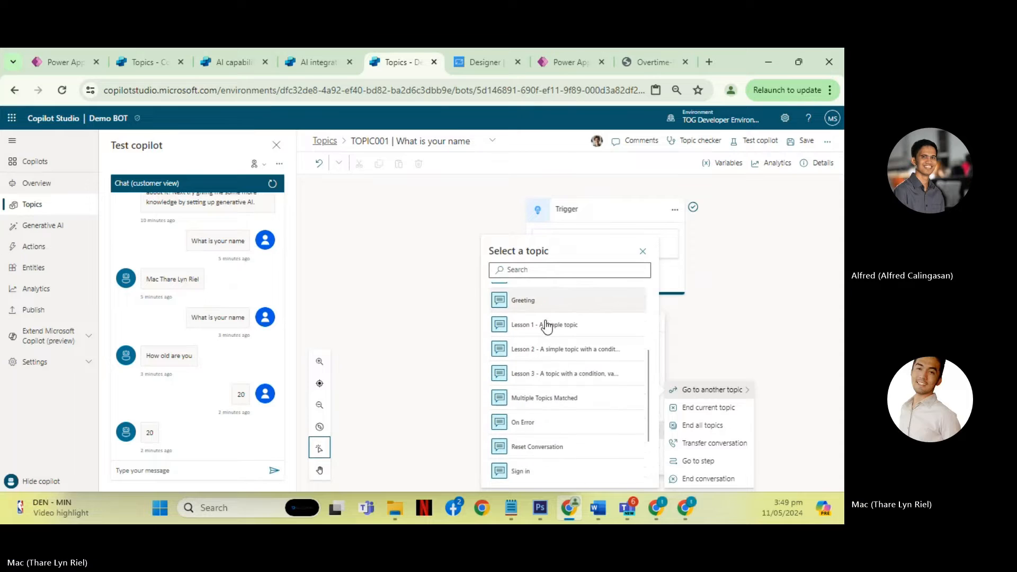
{"action": "scroll", "coordinate": [556, 379], "scroll_direction": "up", "scroll_amount": 8}
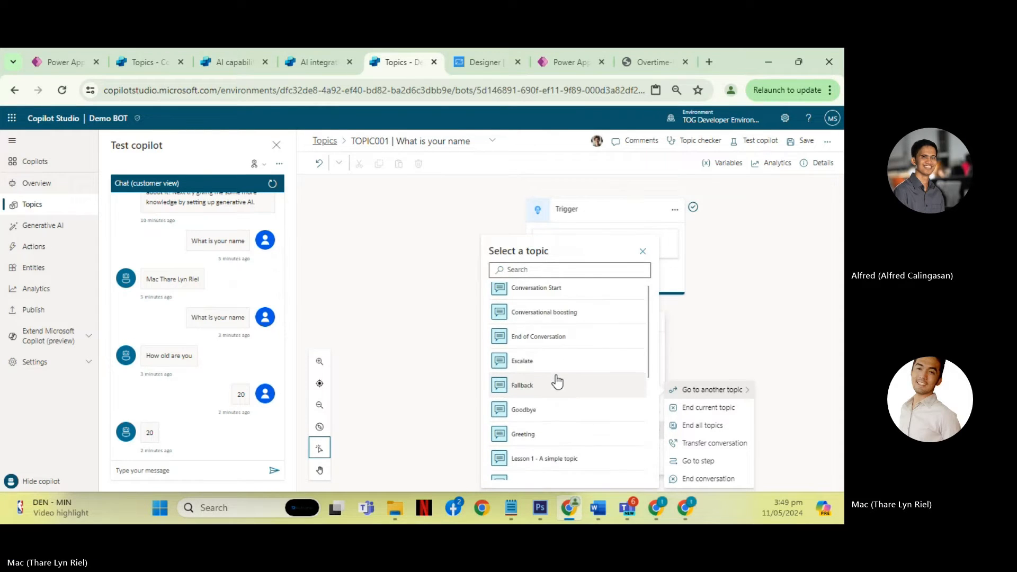
{"action": "left_click", "coordinate": [399, 281]}
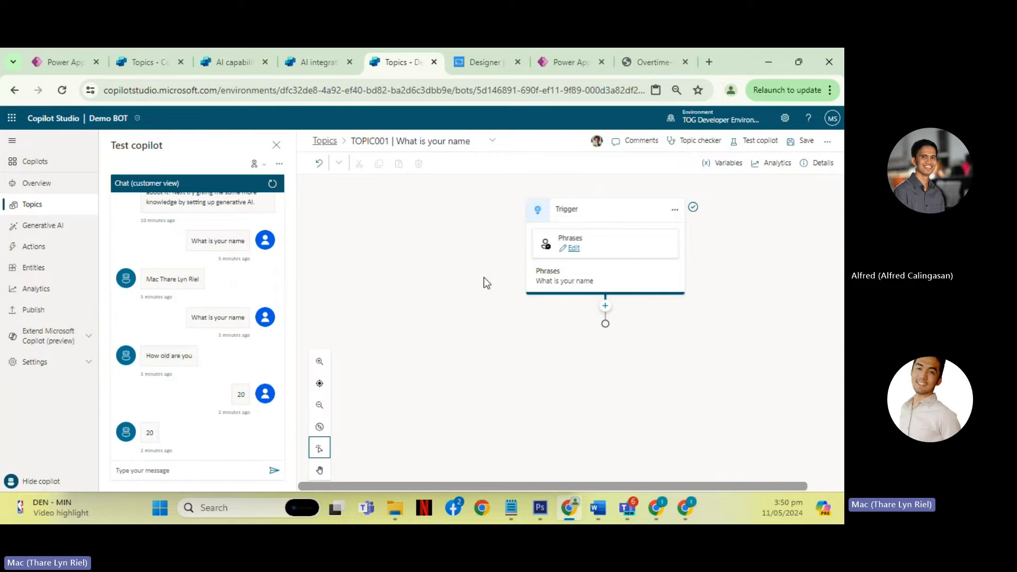
{"action": "left_click", "coordinate": [607, 306]}
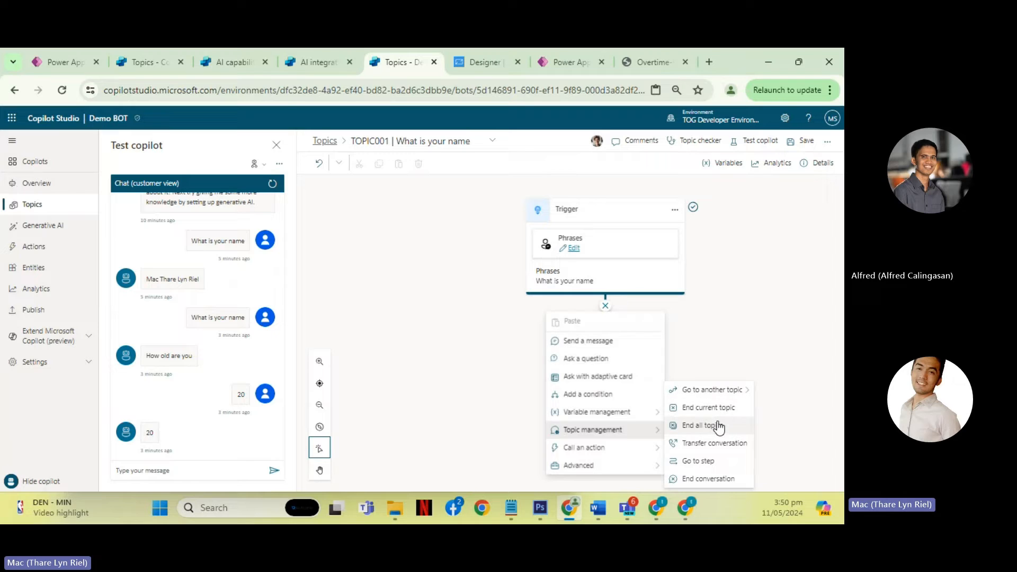
{"action": "left_click", "coordinate": [698, 462]}
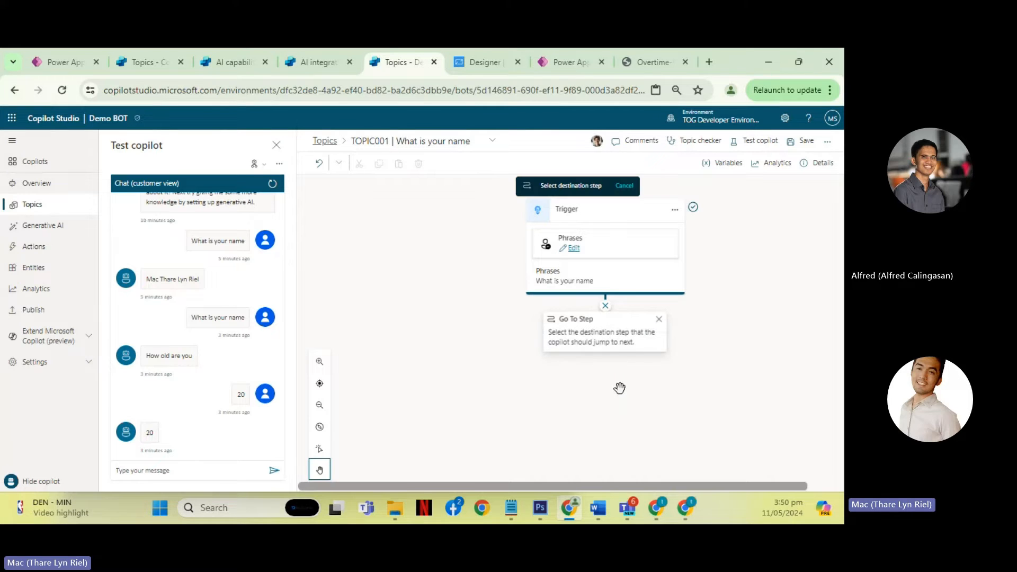
{"action": "left_click", "coordinate": [659, 319]}
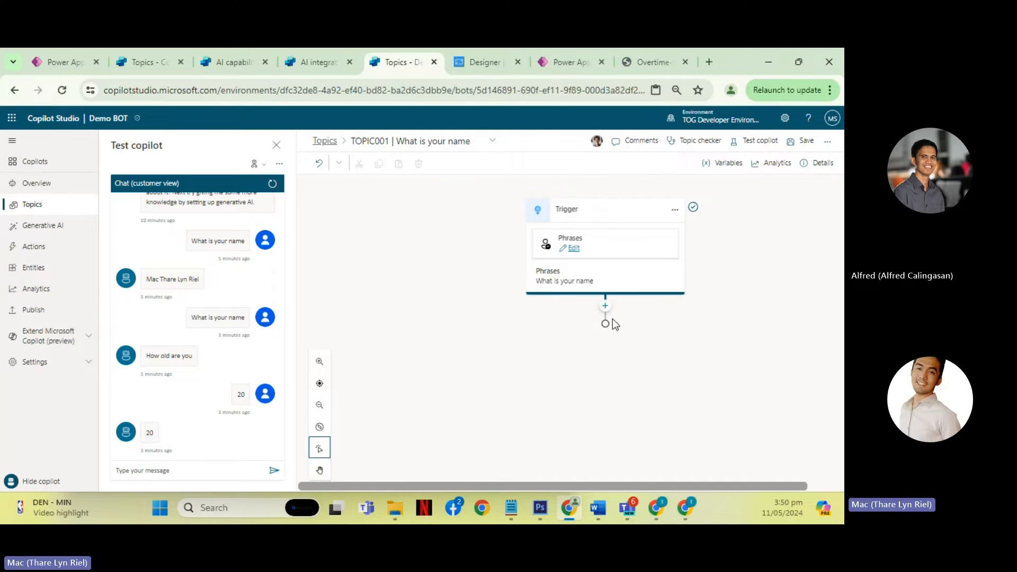
- Add an empty Message node below the Trigger, followed by a Go to step node that jumps back to that Message
{"action": "left_click", "coordinate": [605, 308]}
{"action": "left_click", "coordinate": [602, 342]}
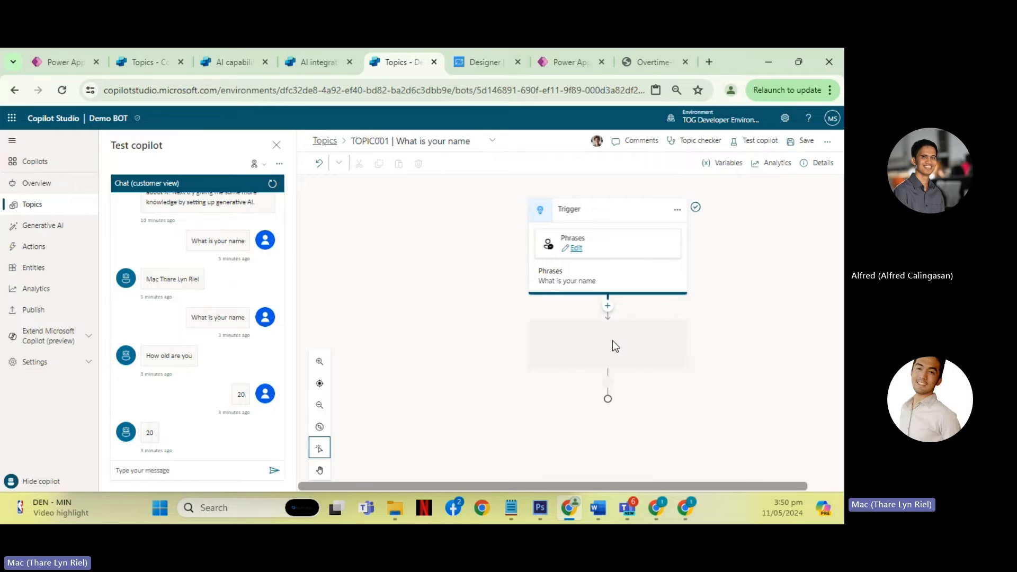
{"action": "left_click", "coordinate": [608, 434]}
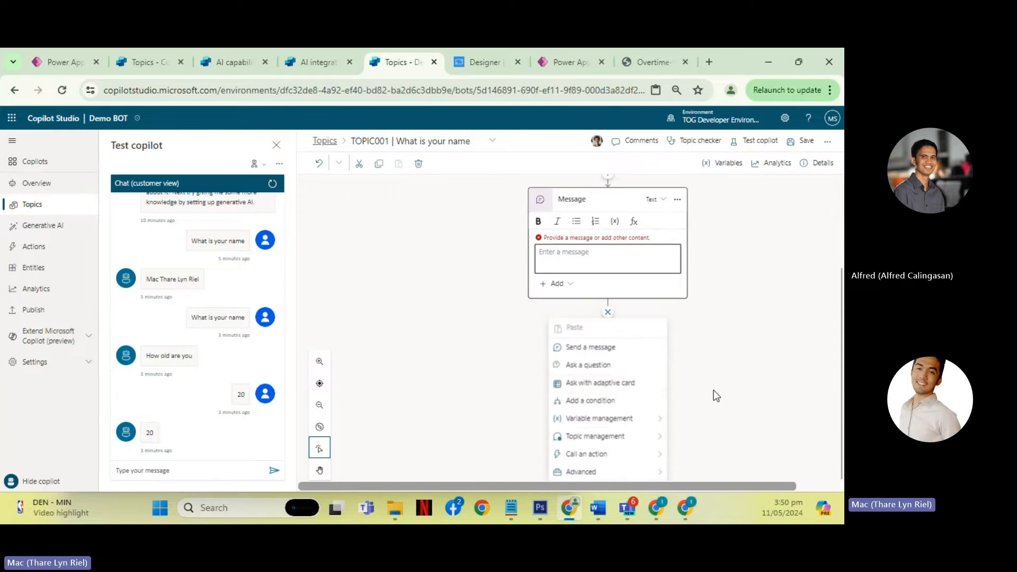
{"action": "mouse_move", "coordinate": [651, 437]}
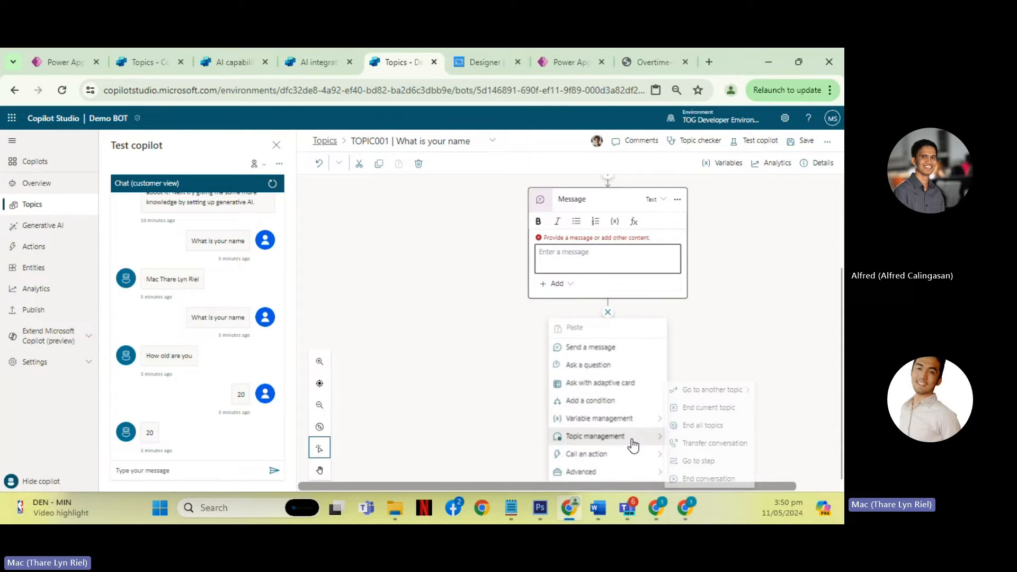
{"action": "left_click", "coordinate": [709, 458]}
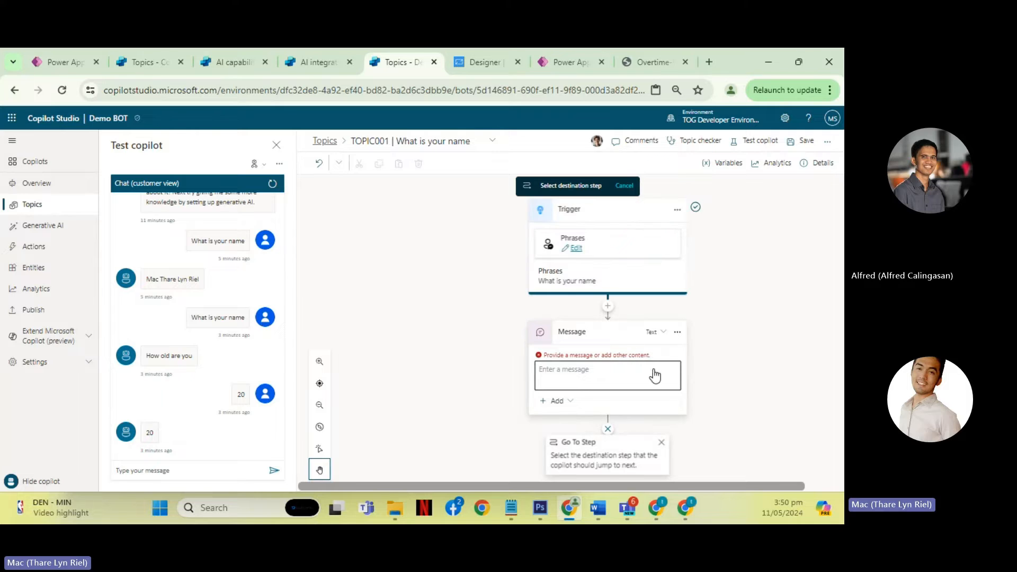
{"action": "left_click", "coordinate": [616, 342]}
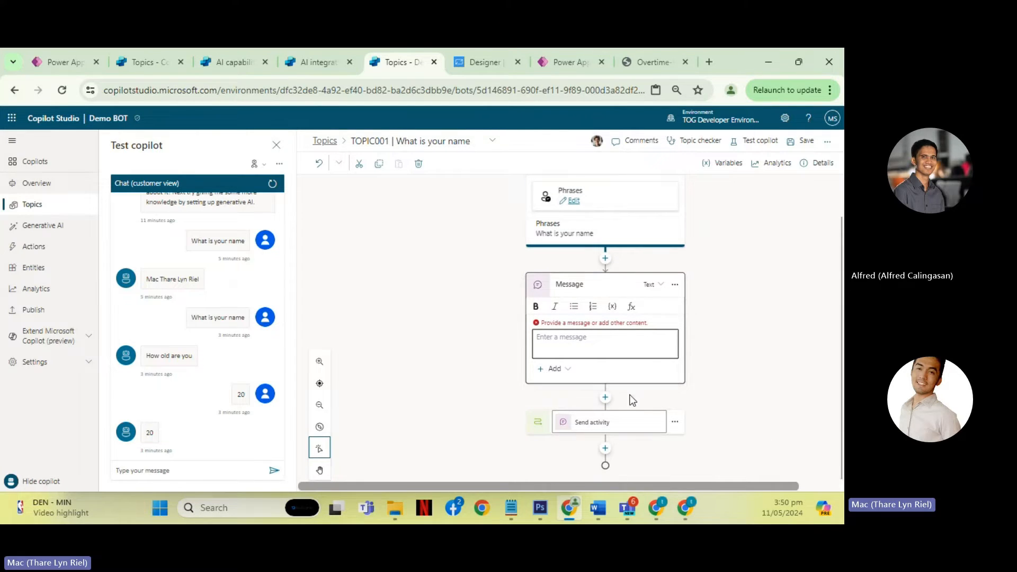
- Delete the Go to step node below the Message node
{"action": "left_click", "coordinate": [680, 428]}
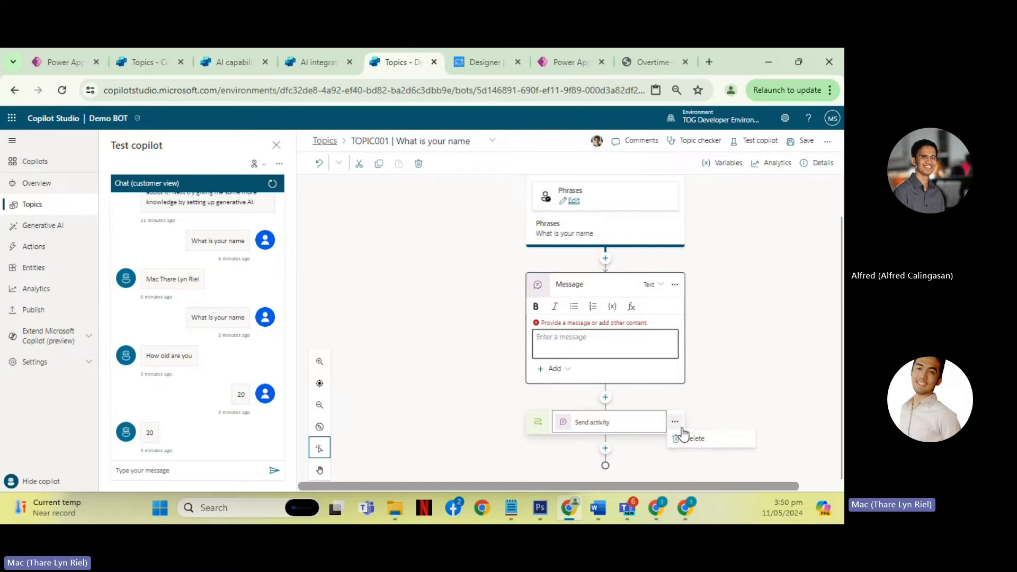
{"action": "left_click", "coordinate": [709, 443]}
- Review the basic, connector and plugin actions that a new node below the Message can call, without choosing one
{"action": "left_click", "coordinate": [605, 445]}
{"action": "scroll", "coordinate": [692, 385], "scroll_direction": "down", "scroll_amount": 3}
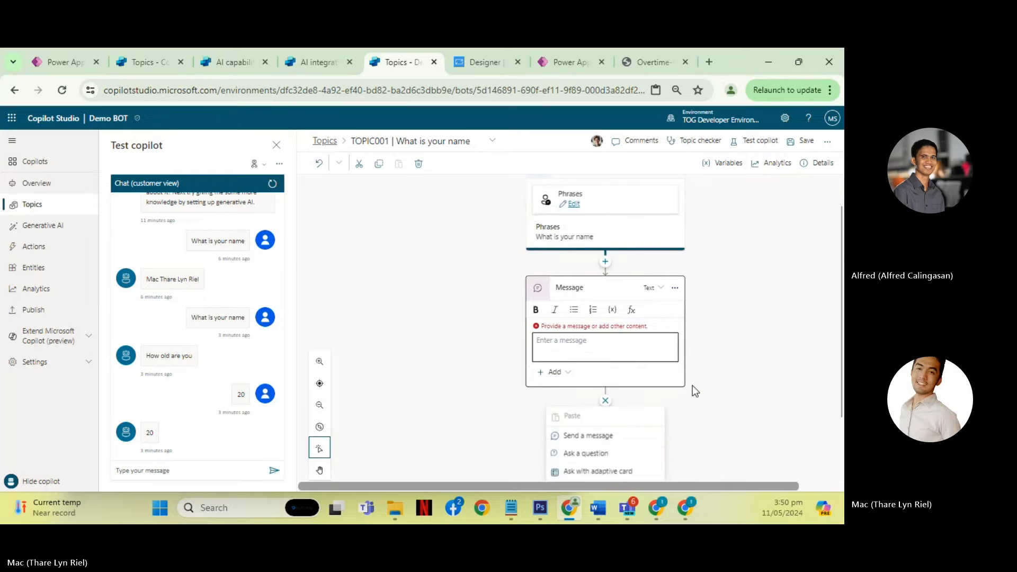
{"action": "mouse_move", "coordinate": [623, 436]}
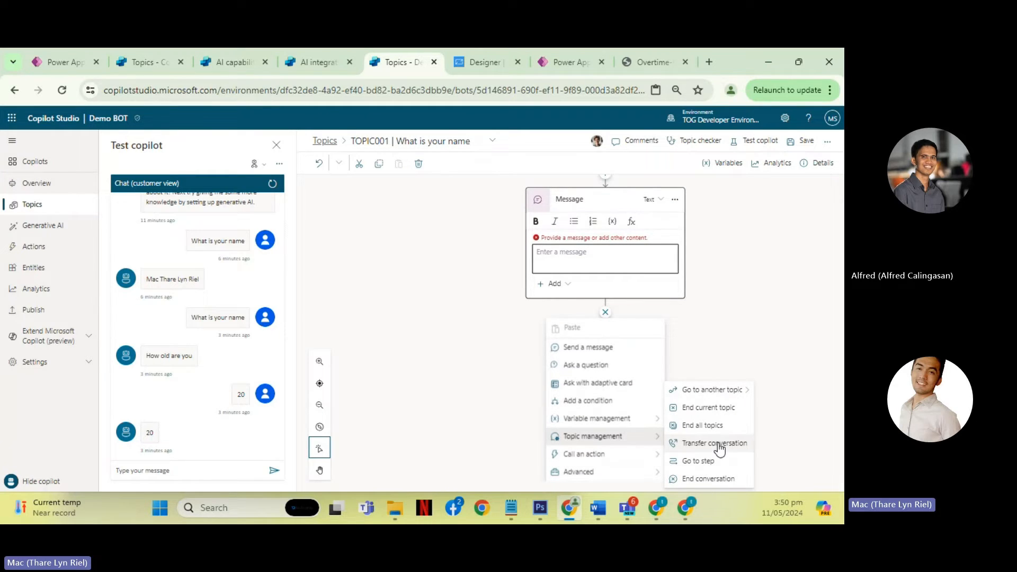
{"action": "mouse_move", "coordinate": [609, 458]}
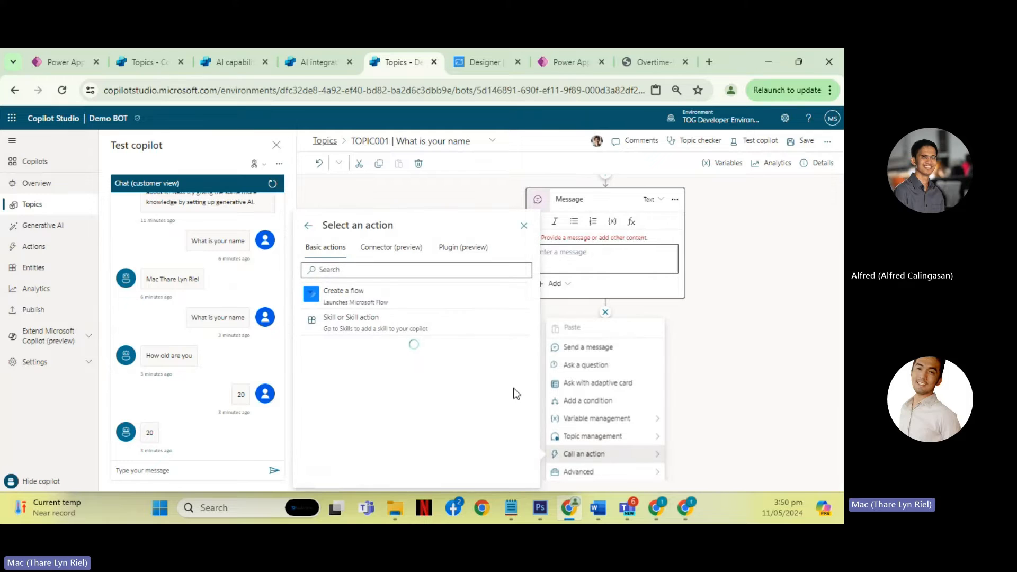
{"action": "left_click", "coordinate": [385, 257]}
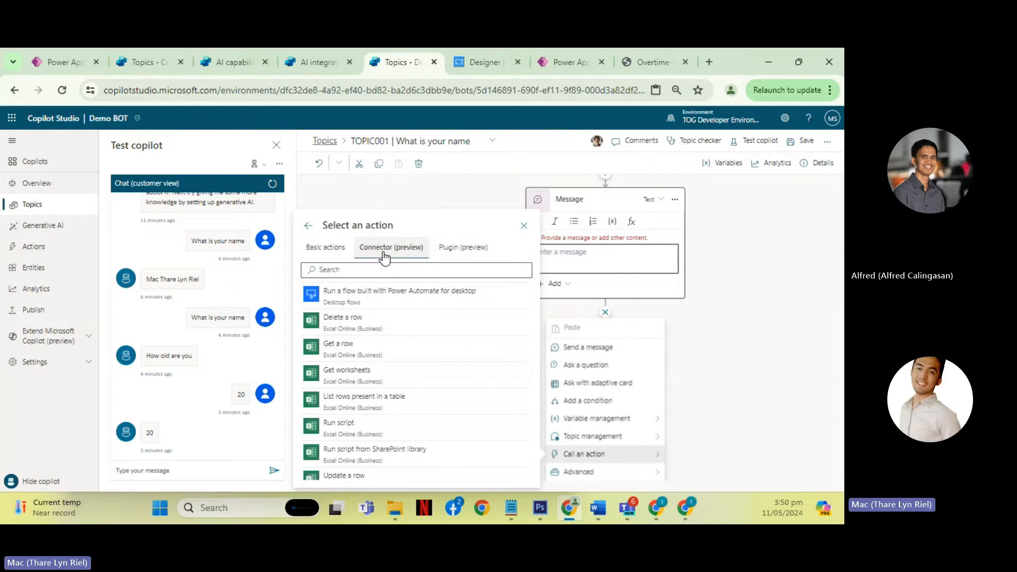
{"action": "left_click", "coordinate": [459, 247]}
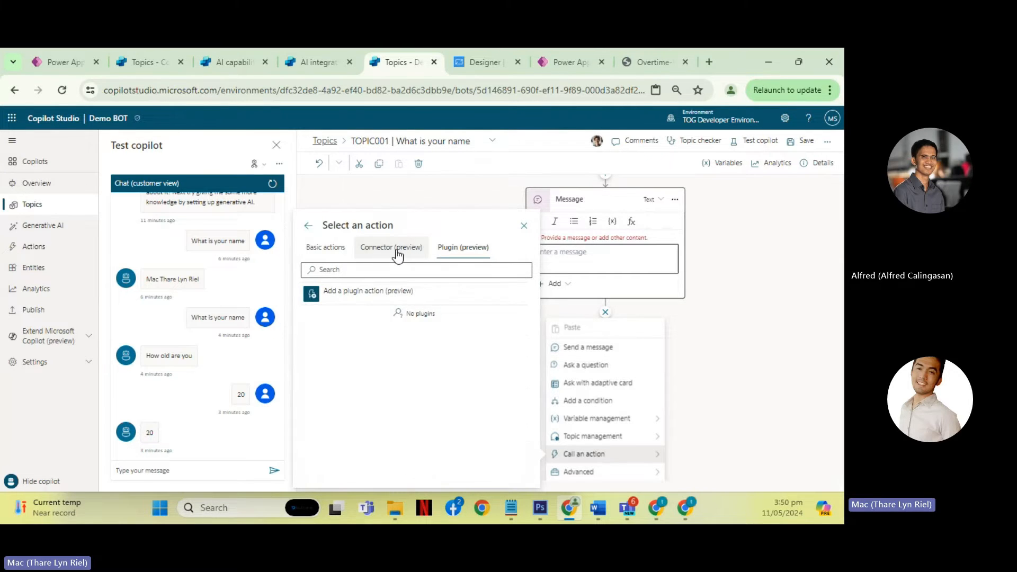
{"action": "left_click", "coordinate": [395, 249]}
{"action": "left_click", "coordinate": [325, 247]}
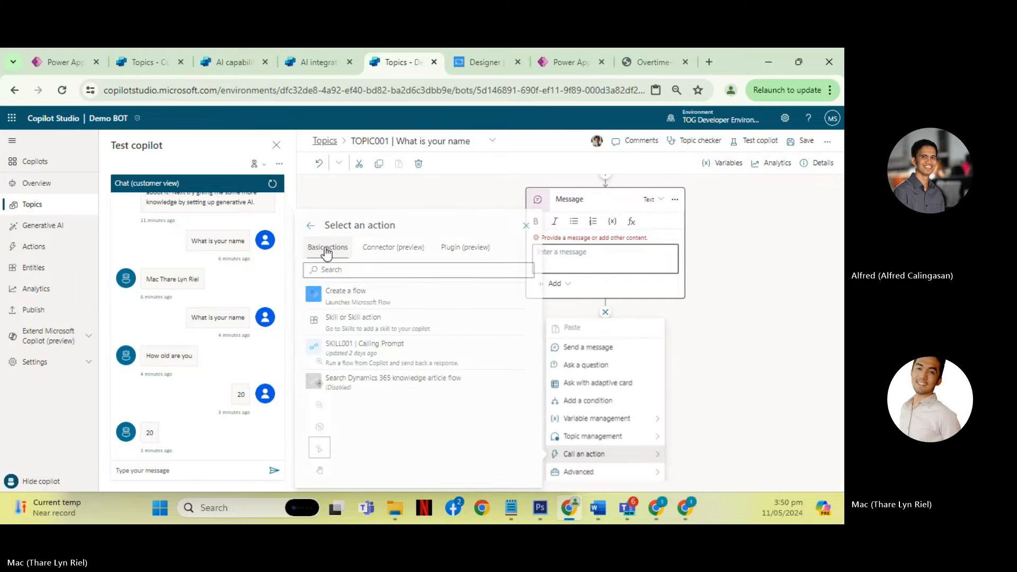
{"action": "left_click", "coordinate": [414, 251]}
{"action": "left_click", "coordinate": [452, 252]}
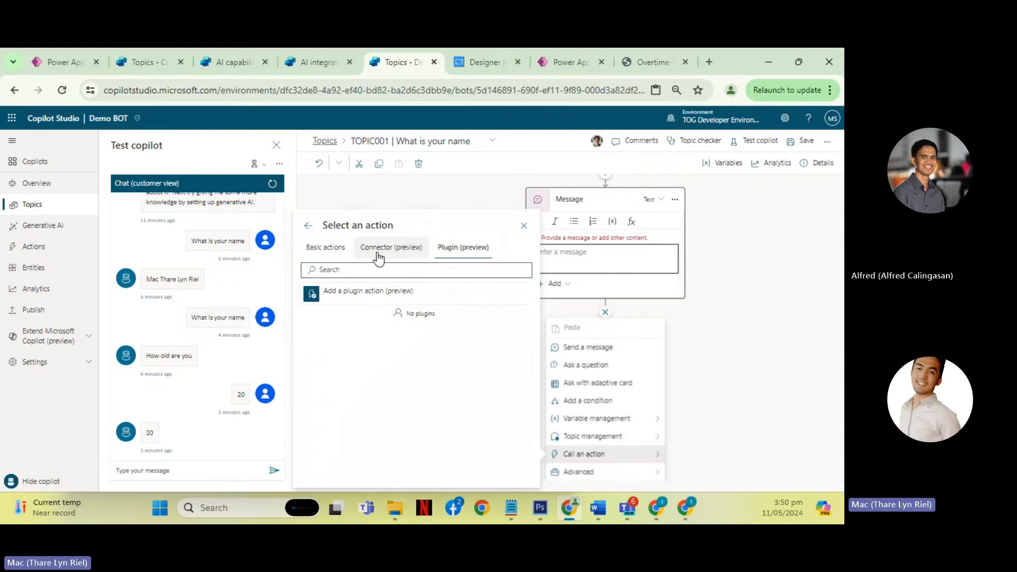
{"action": "left_click", "coordinate": [339, 254]}
{"action": "left_click", "coordinate": [400, 257]}
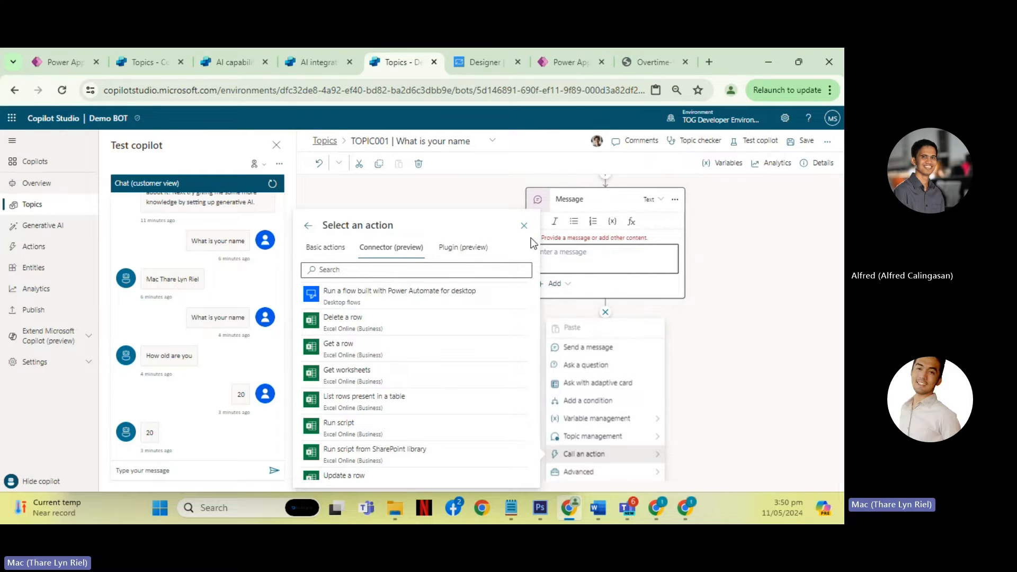
{"action": "left_click", "coordinate": [524, 226]}
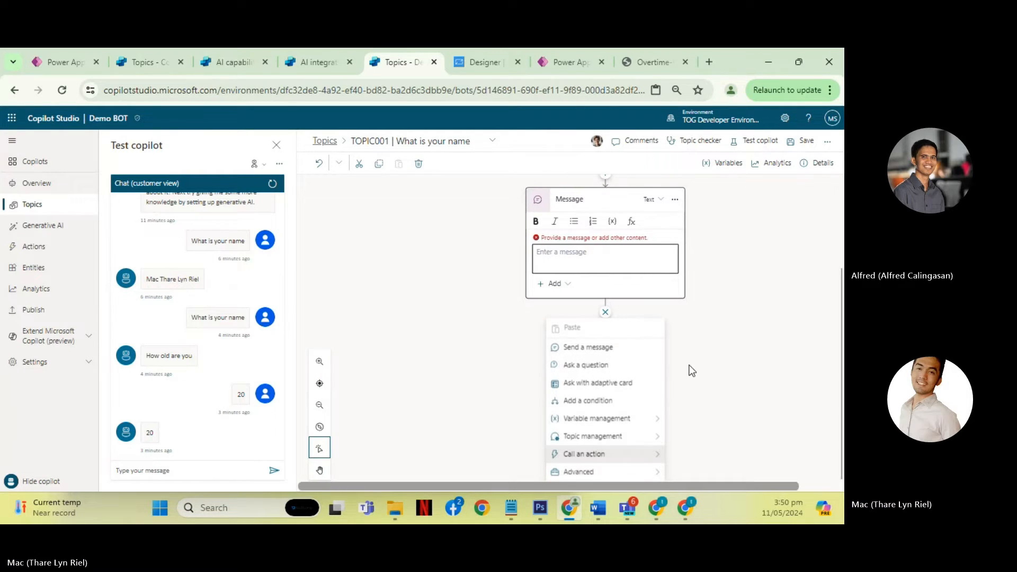
- Add a Create generative answers node below the Message node and delete the empty Message
{"action": "mouse_move", "coordinate": [621, 480]}
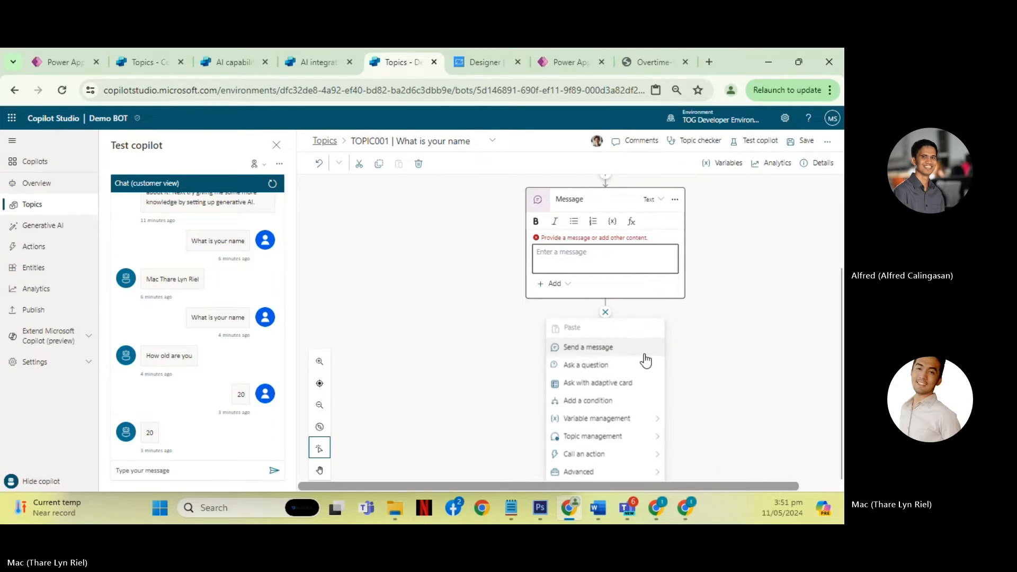
{"action": "left_click", "coordinate": [716, 392]}
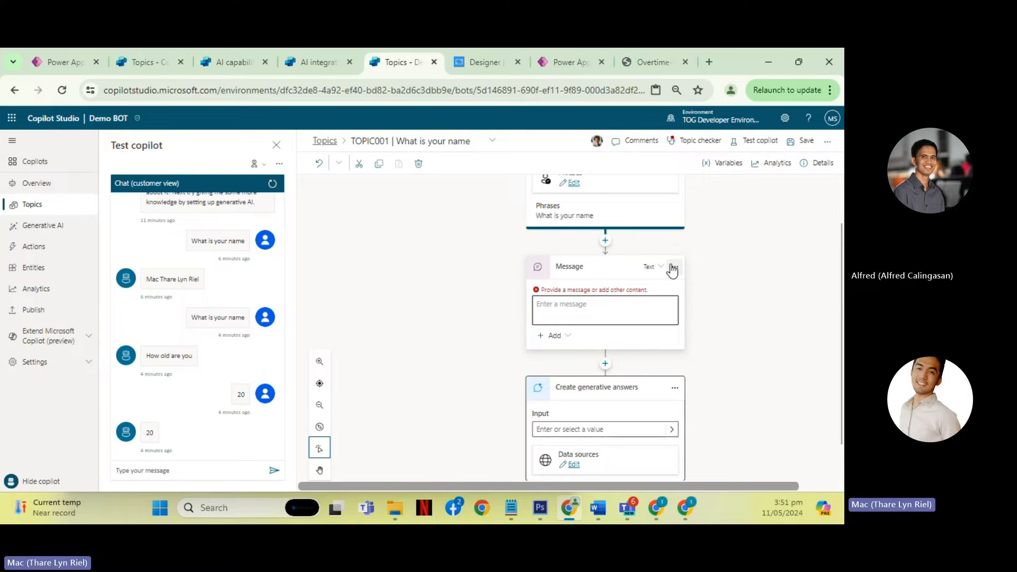
{"action": "left_click", "coordinate": [672, 270]}
{"action": "left_click", "coordinate": [712, 300]}
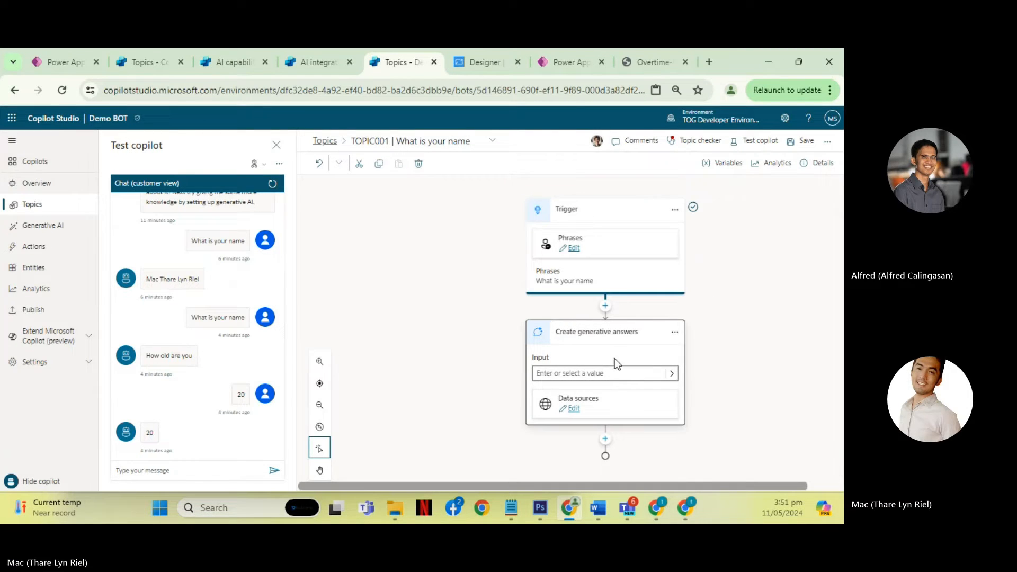
- Examine the Create generative answers properties, including content moderation, public websites, SharePoint, Azure OpenAI and custom data sources
{"action": "left_click", "coordinate": [574, 409]}
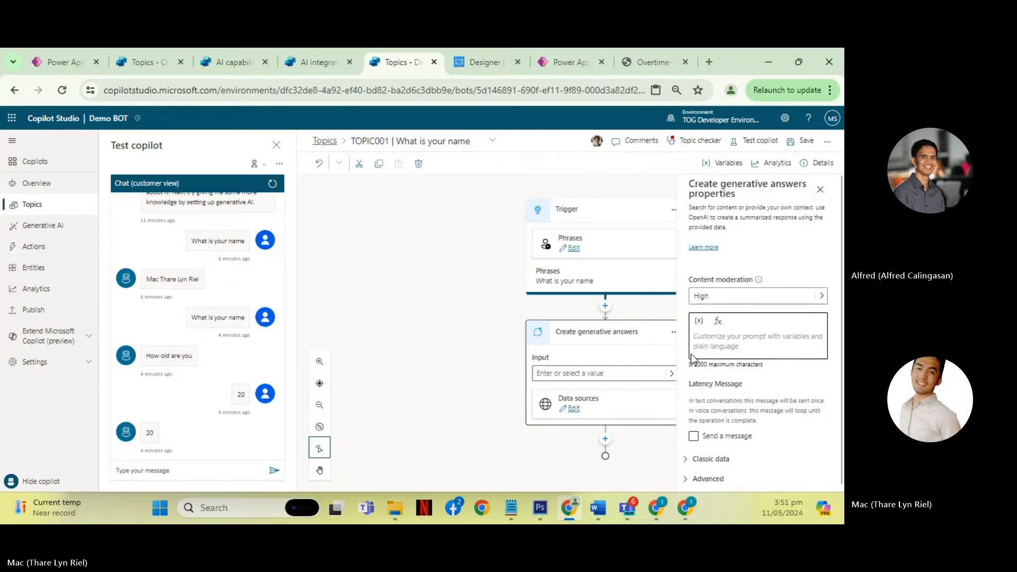
{"action": "scroll", "coordinate": [761, 390], "scroll_direction": "down", "scroll_amount": 5}
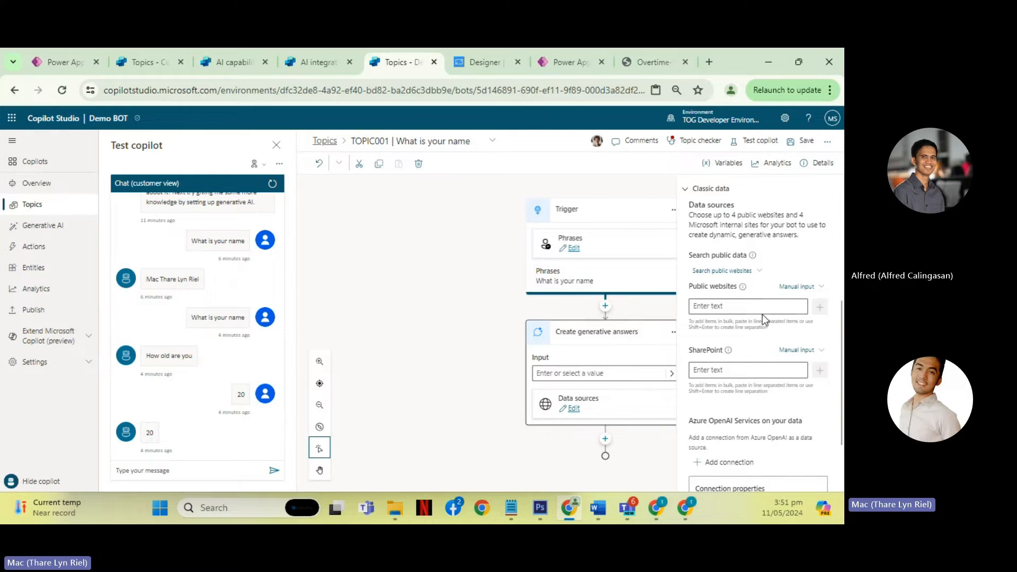
{"action": "scroll", "coordinate": [761, 315], "scroll_direction": "down", "scroll_amount": 2}
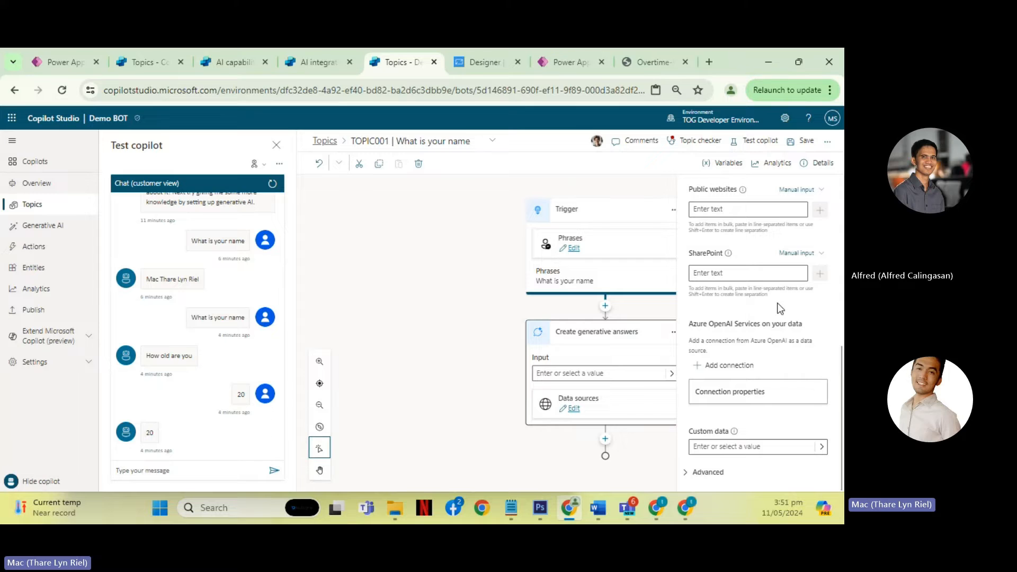
{"action": "scroll", "coordinate": [768, 339], "scroll_direction": "up", "scroll_amount": 3}
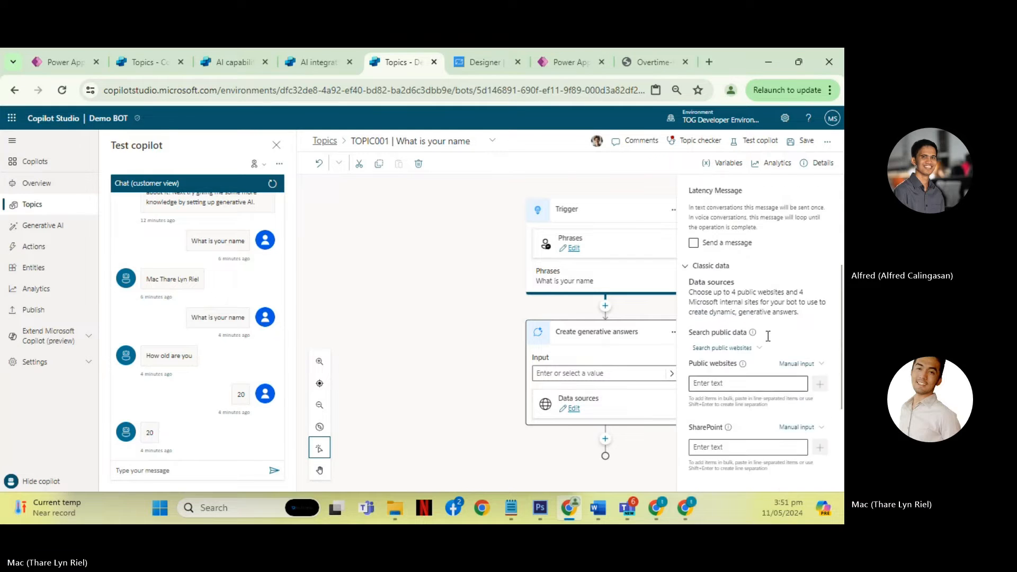
{"action": "scroll", "coordinate": [765, 337], "scroll_direction": "down", "scroll_amount": 1}
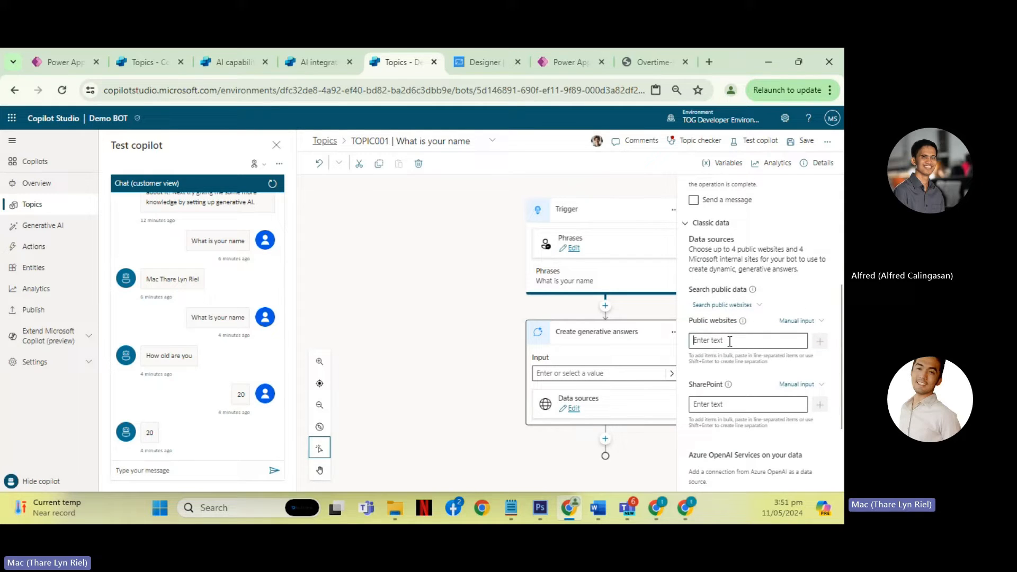
{"action": "scroll", "coordinate": [731, 342], "scroll_direction": "down", "scroll_amount": 3}
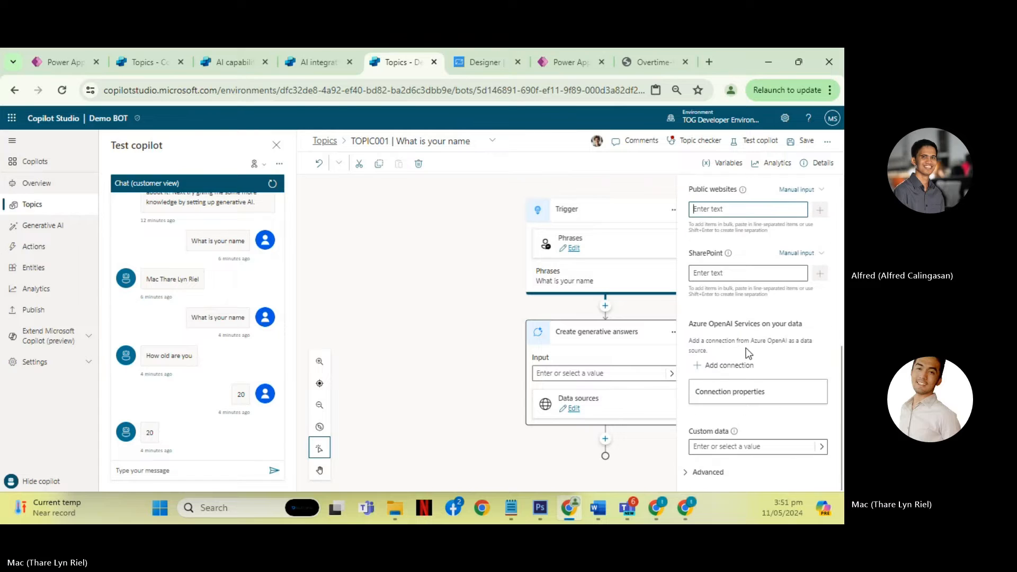
{"action": "left_click", "coordinate": [767, 451]}
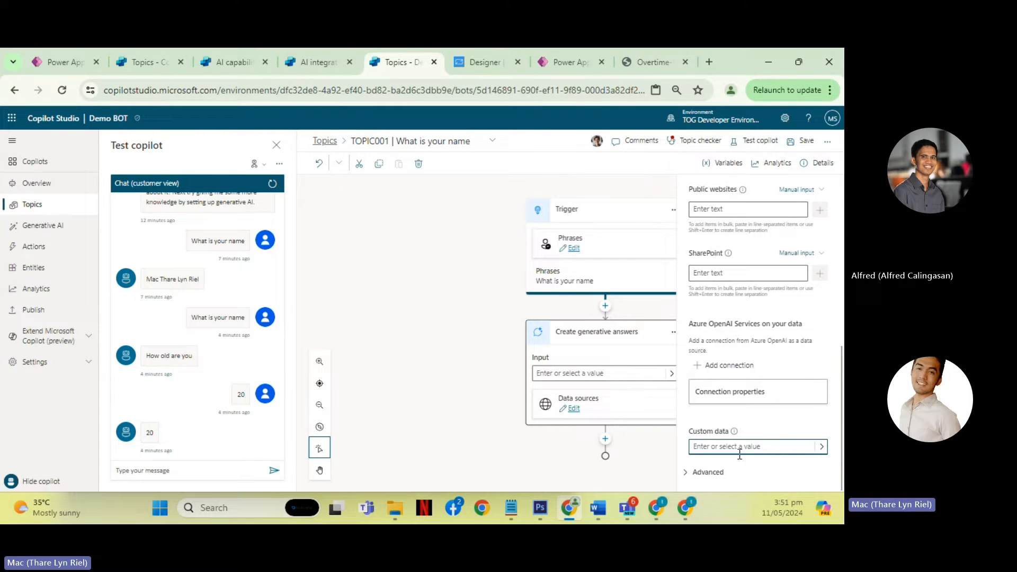
{"action": "scroll", "coordinate": [789, 282], "scroll_direction": "up", "scroll_amount": 8}
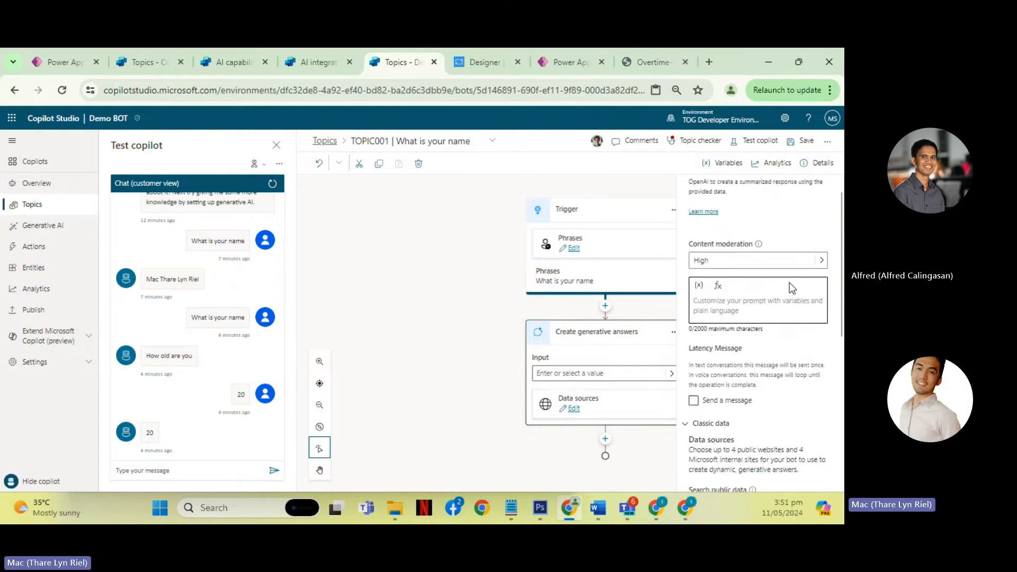
- Close the generative answers properties and delete the Create generative answers node below the Trigger
{"action": "left_click", "coordinate": [820, 190]}
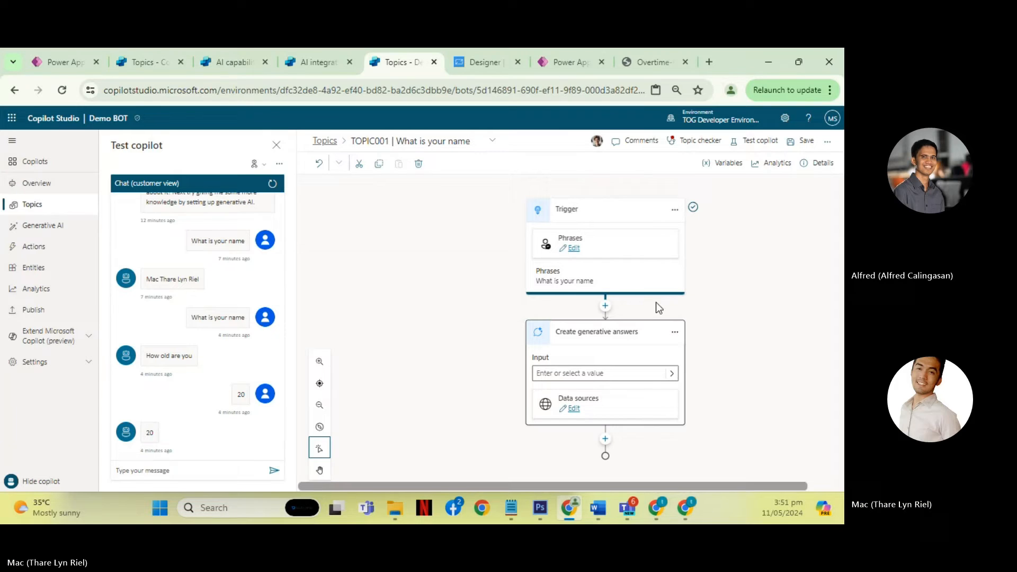
{"action": "left_click", "coordinate": [675, 332]}
{"action": "left_click", "coordinate": [695, 367]}
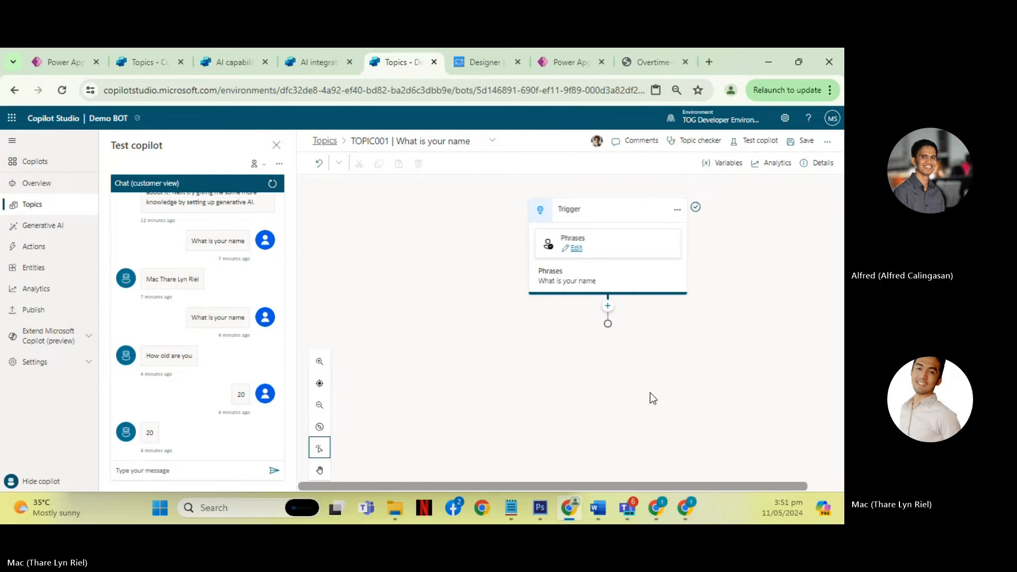
- Add a Send HTTP request node directly below the Trigger
{"action": "left_click", "coordinate": [607, 306]}
{"action": "mouse_move", "coordinate": [620, 466]}
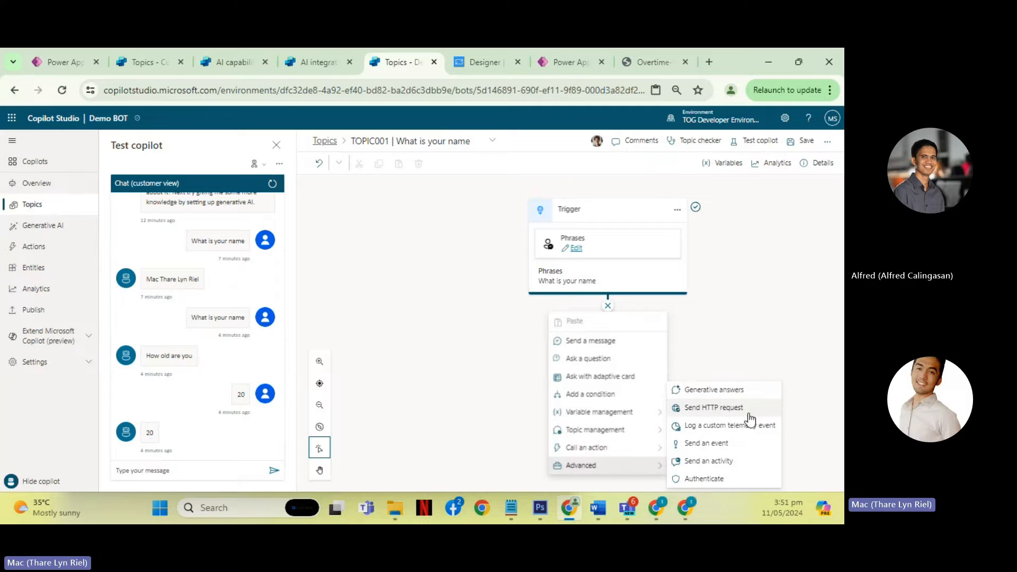
{"action": "left_click", "coordinate": [710, 408]}
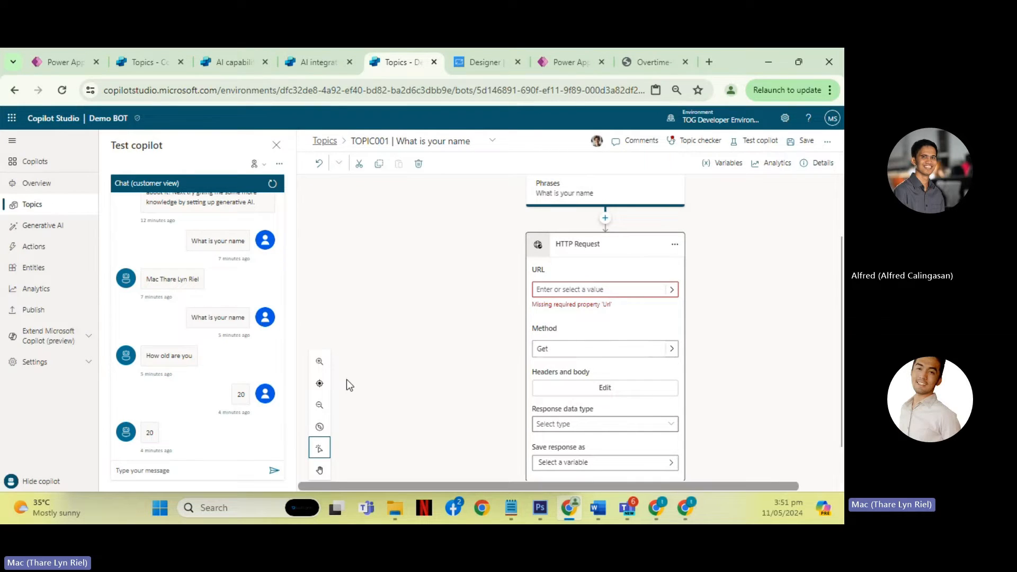
- Examine the HTTP Request node's URL variables, method options, headers and body, response data type and save-response fields without changing them
{"action": "left_click", "coordinate": [672, 290]}
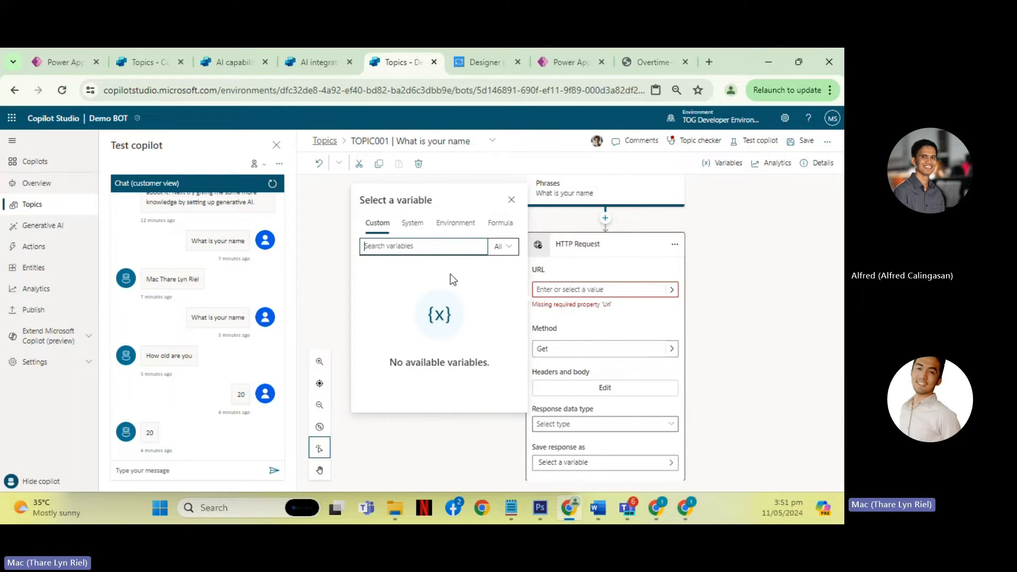
{"action": "left_click", "coordinate": [412, 223]}
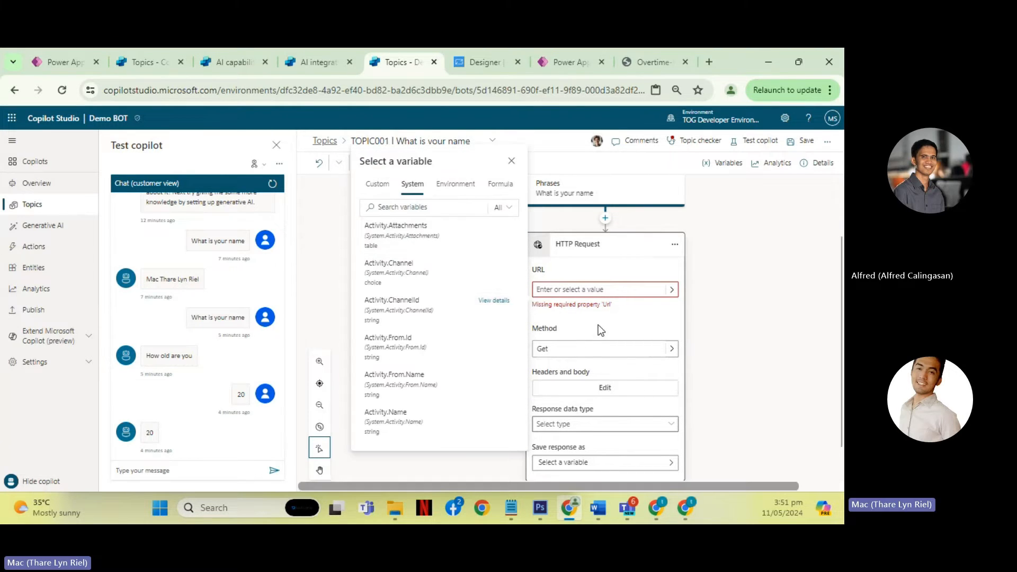
{"action": "left_click", "coordinate": [574, 328]}
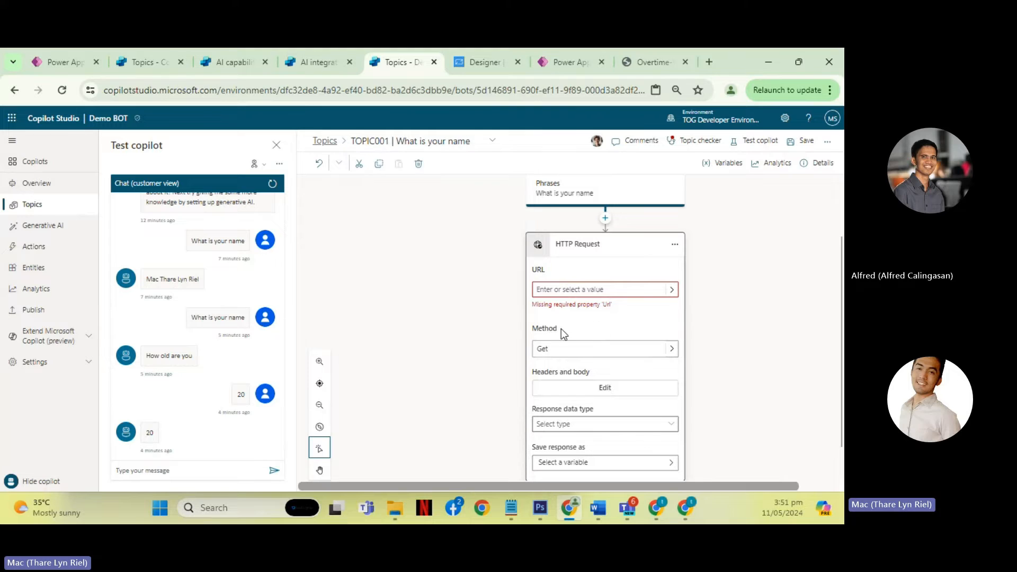
{"action": "left_click", "coordinate": [672, 348]}
{"action": "left_click", "coordinate": [668, 350]}
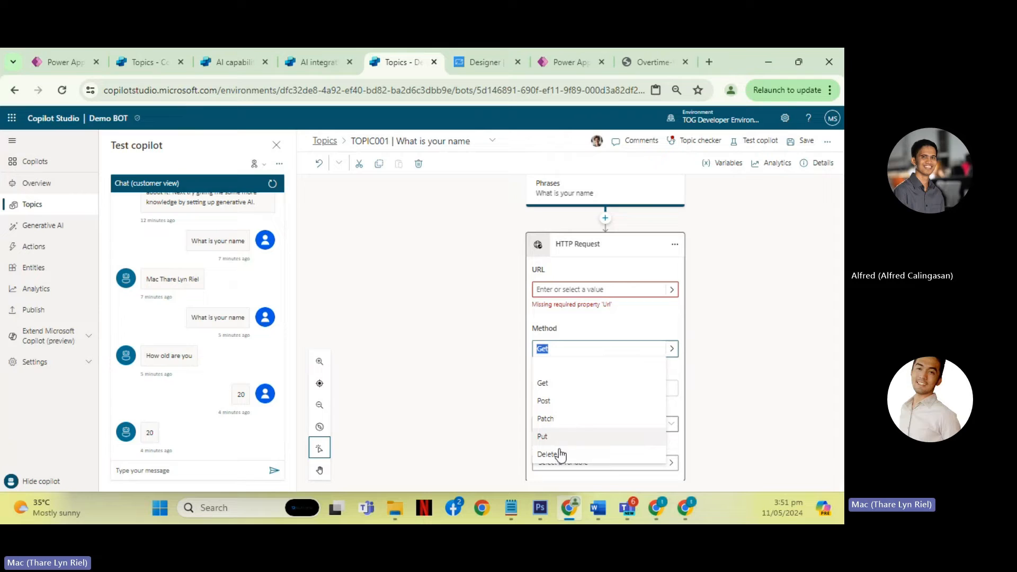
{"action": "left_click", "coordinate": [742, 354]}
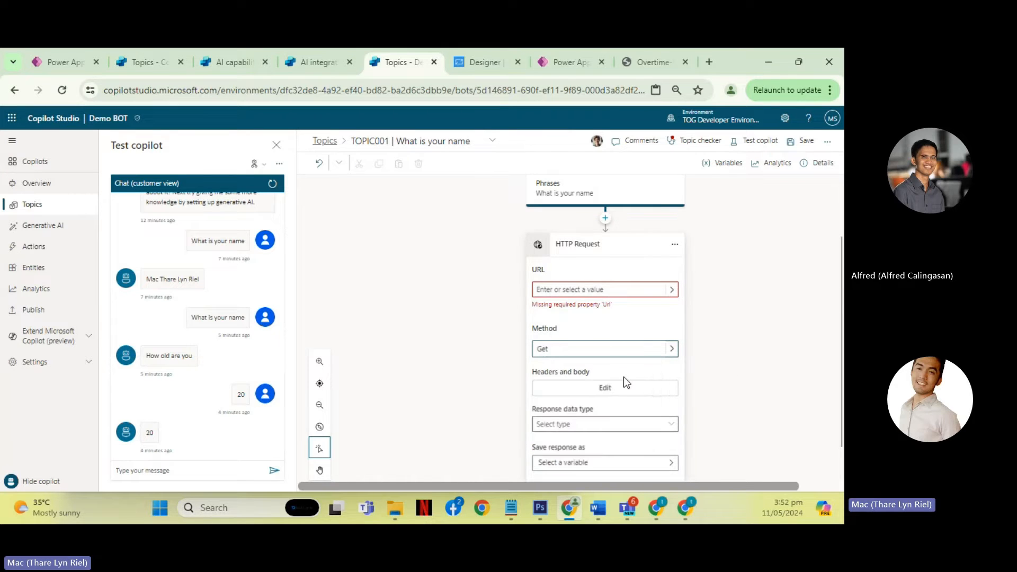
{"action": "left_click", "coordinate": [606, 397]}
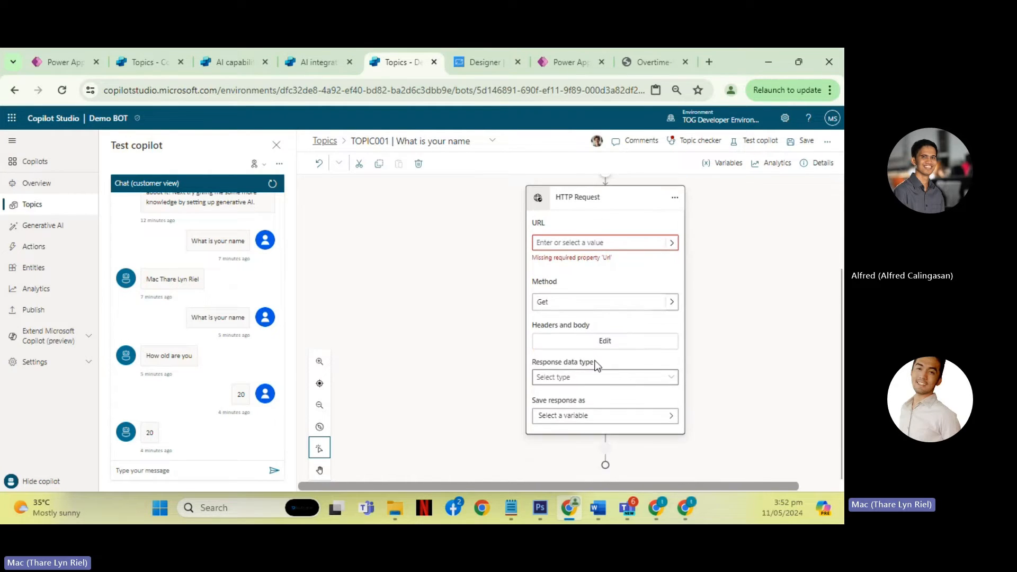
{"action": "scroll", "coordinate": [707, 364], "scroll_direction": "up", "scroll_amount": 1}
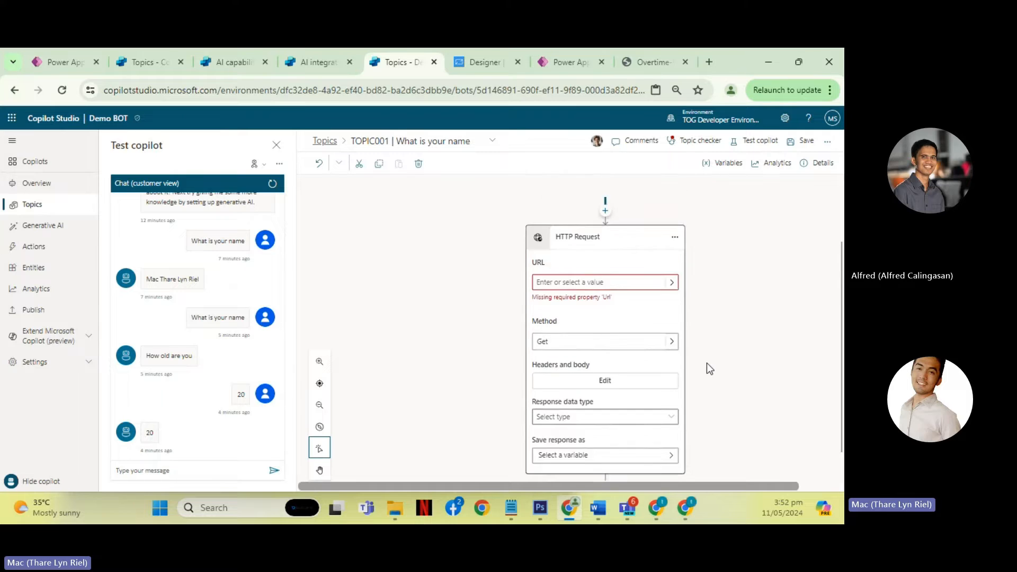
{"action": "scroll", "coordinate": [707, 363], "scroll_direction": "down", "scroll_amount": 1}
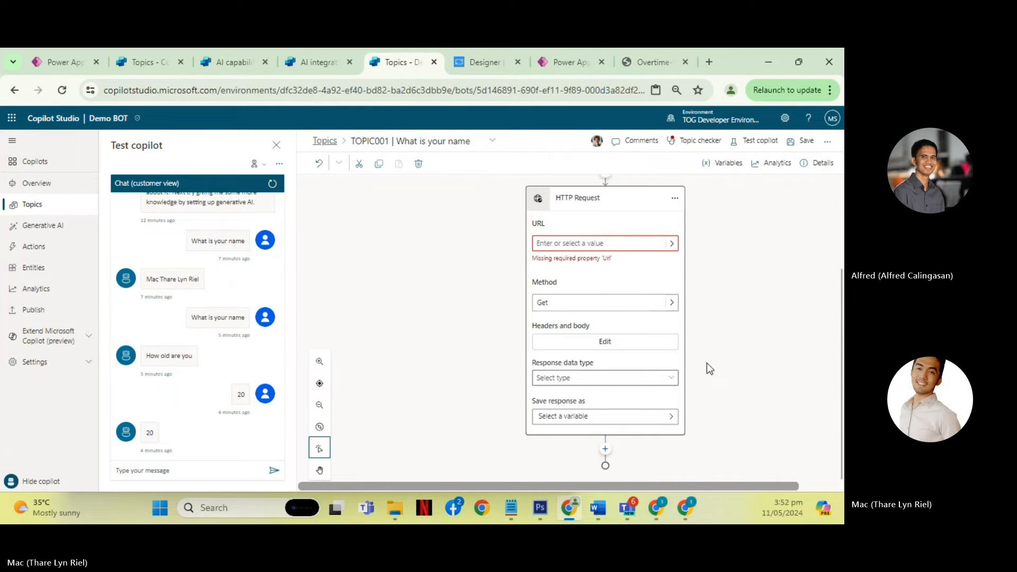
{"action": "scroll", "coordinate": [693, 299], "scroll_direction": "up", "scroll_amount": 1}
{"action": "scroll", "coordinate": [693, 298], "scroll_direction": "up", "scroll_amount": 4}
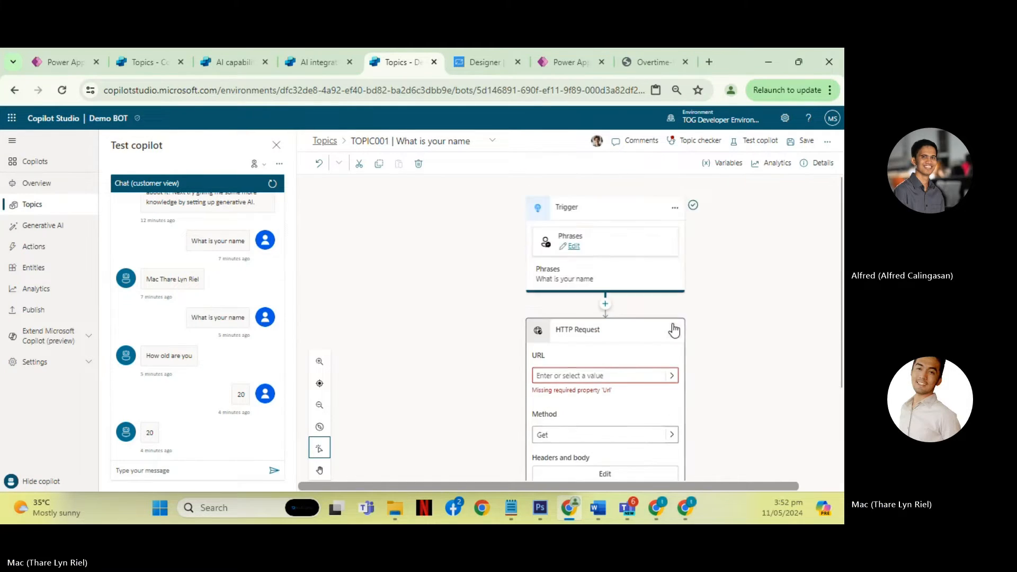
- Delete the HTTP Request node and go to the copilot's Generative AI settings, leaving the topic without saving
{"action": "left_click", "coordinate": [675, 329]}
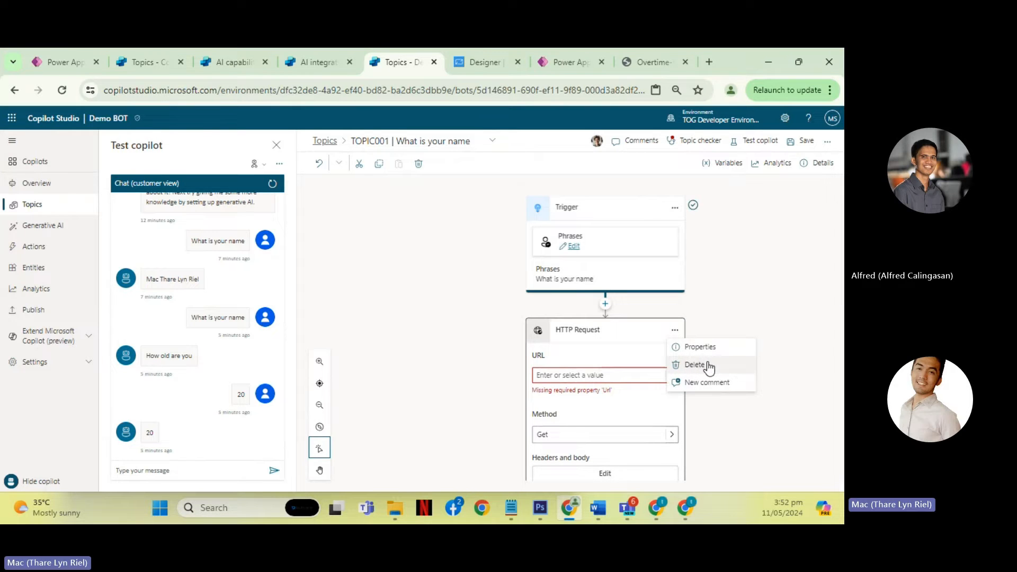
{"action": "left_click", "coordinate": [709, 366]}
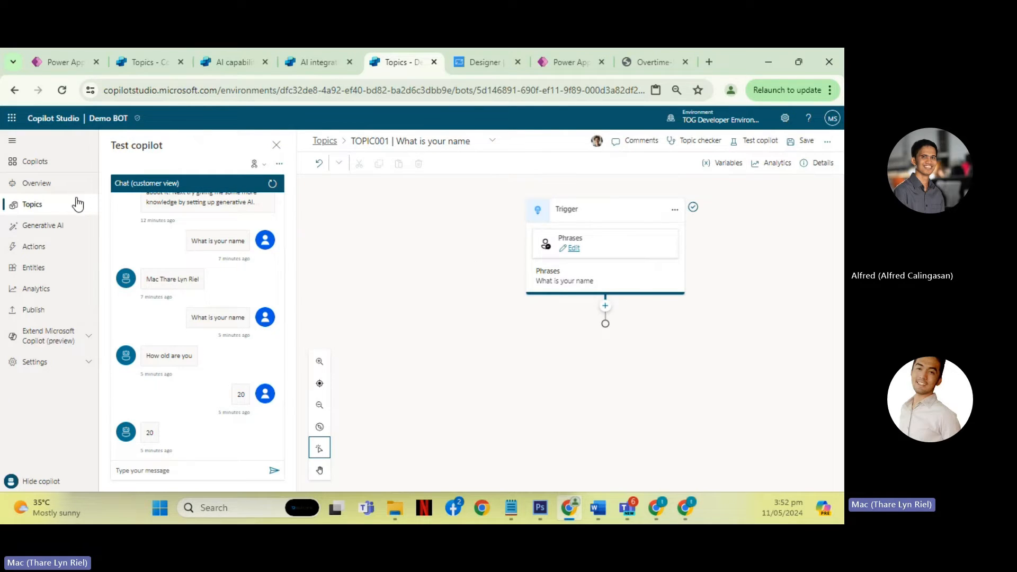
{"action": "left_click", "coordinate": [56, 227]}
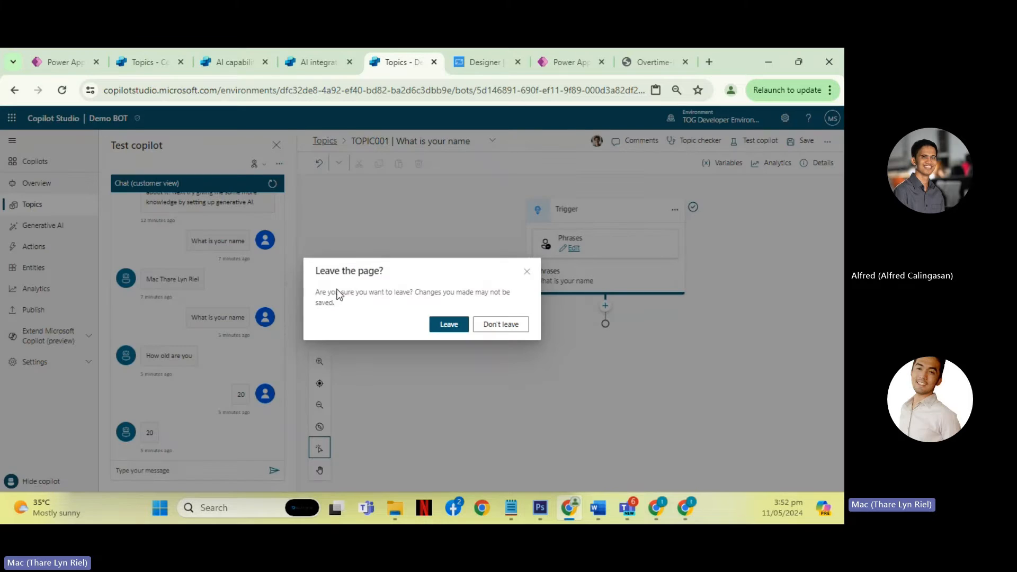
{"action": "left_click", "coordinate": [449, 324]}
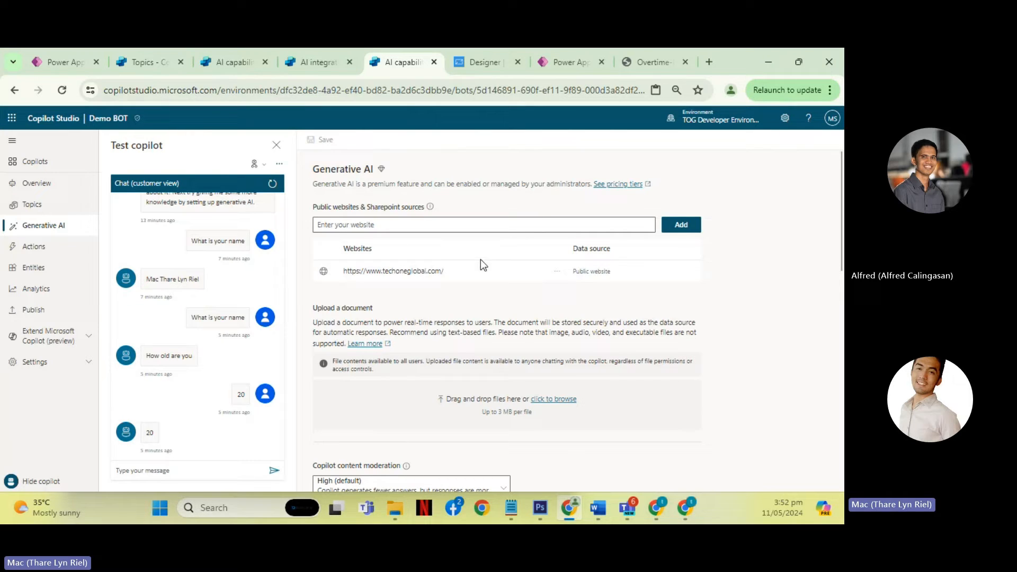
- Examine the public websites and SharePoint sources section of the Generative AI settings, including the website entry field
{"action": "scroll", "coordinate": [495, 278], "scroll_direction": "down", "scroll_amount": 6}
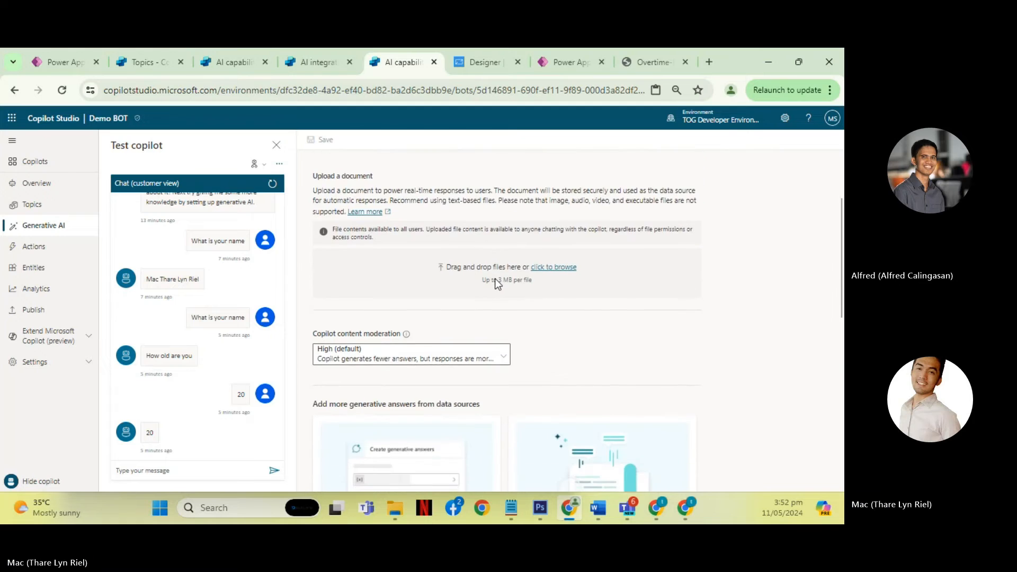
{"action": "scroll", "coordinate": [523, 273], "scroll_direction": "up", "scroll_amount": 4}
{"action": "scroll", "coordinate": [523, 272], "scroll_direction": "up", "scroll_amount": 3}
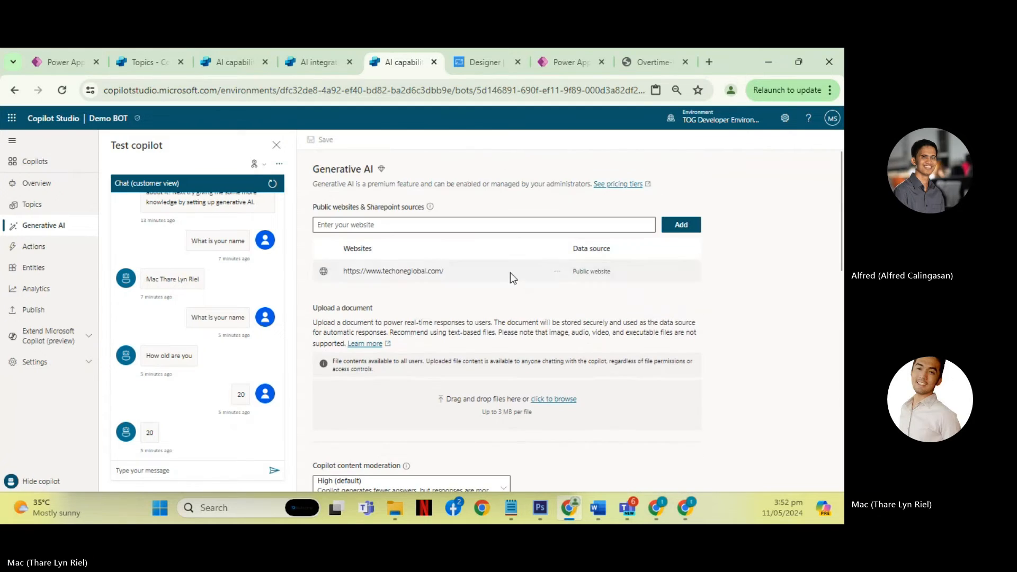
{"action": "left_click_drag", "start_coordinate": [314, 207], "coordinate": [428, 211]}
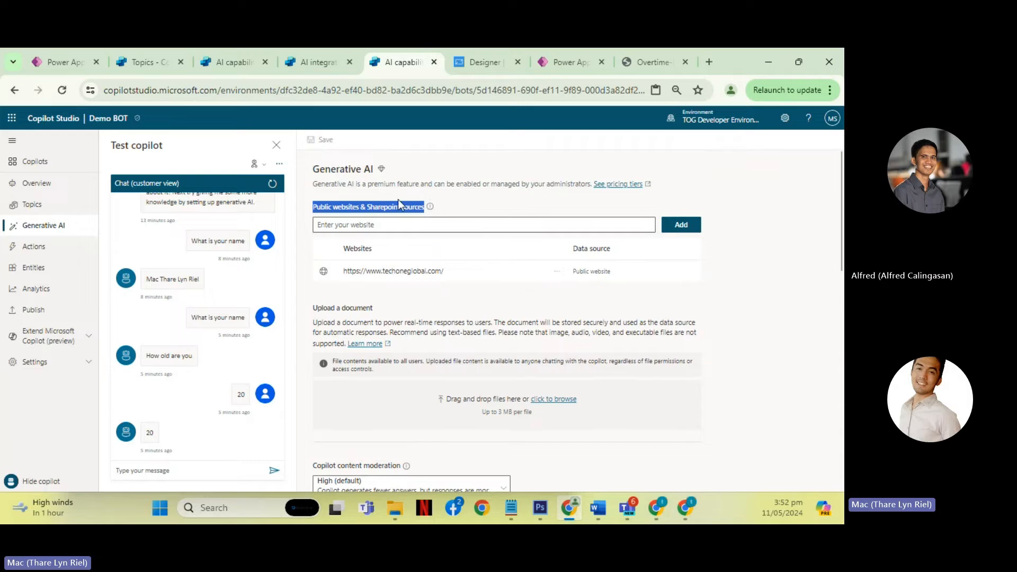
{"action": "left_click", "coordinate": [362, 206]}
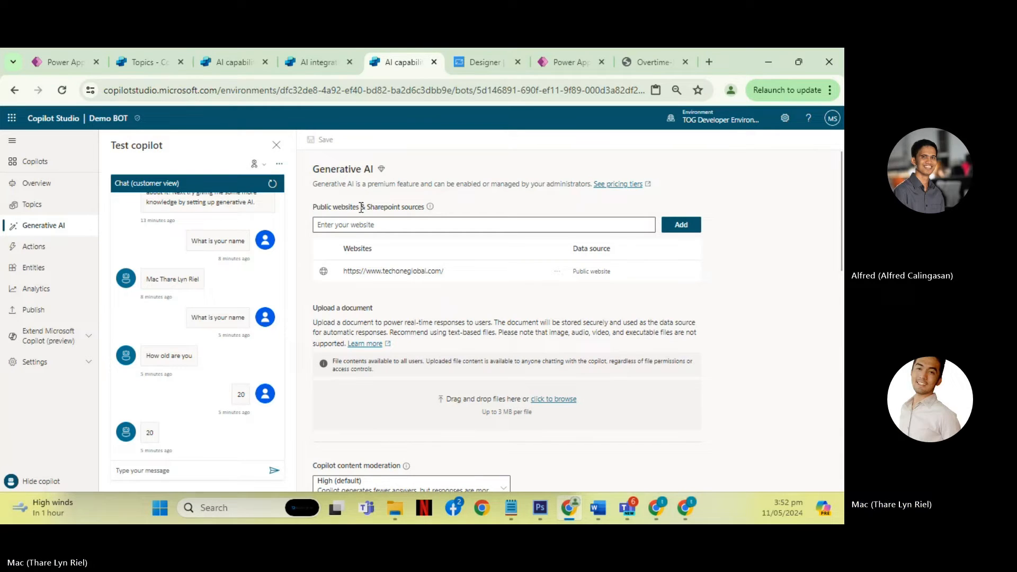
{"action": "left_click_drag", "start_coordinate": [361, 207], "coordinate": [329, 206]}
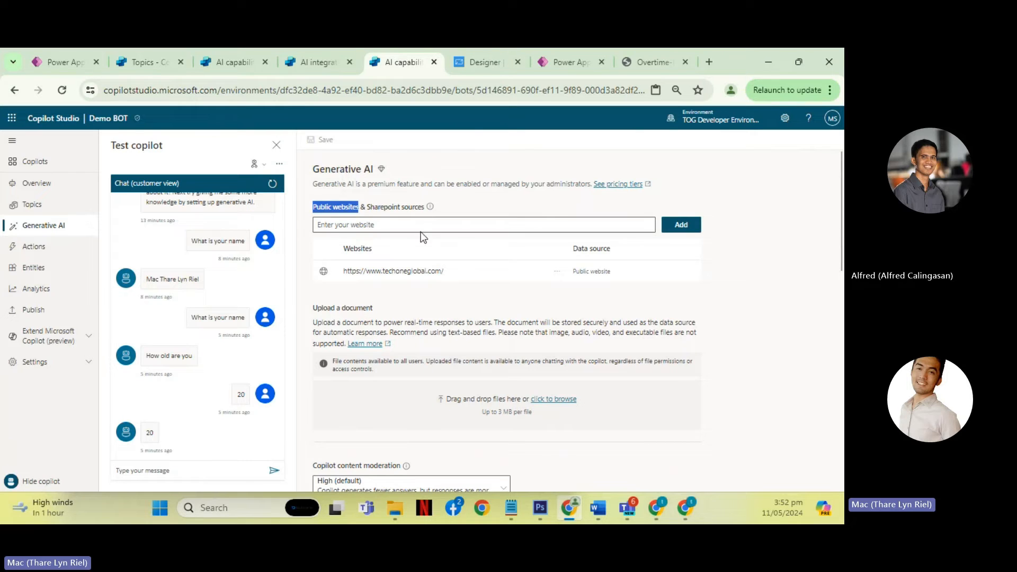
{"action": "left_click", "coordinate": [432, 224]}
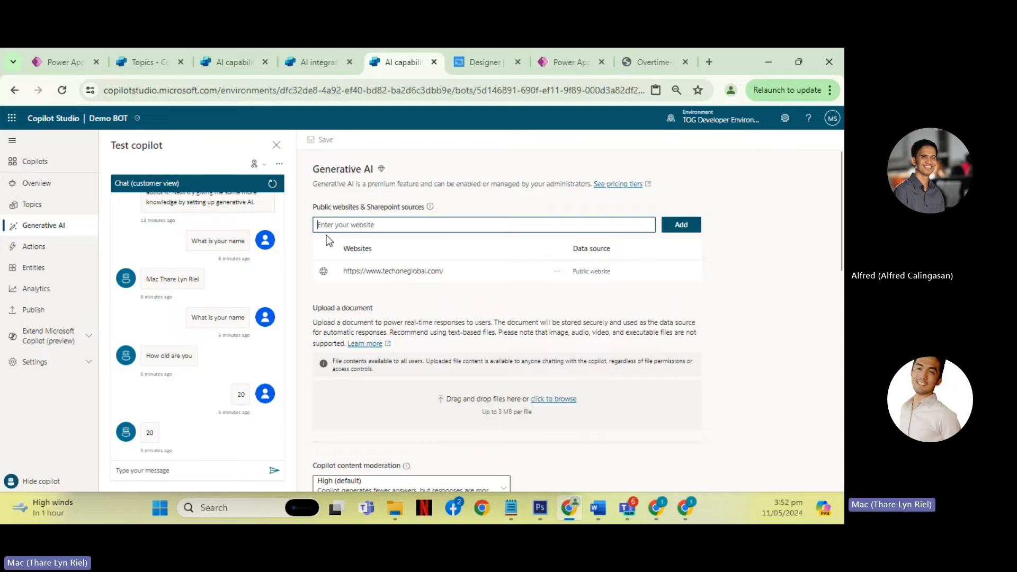
{"action": "left_click_drag", "start_coordinate": [361, 206], "coordinate": [319, 206]}
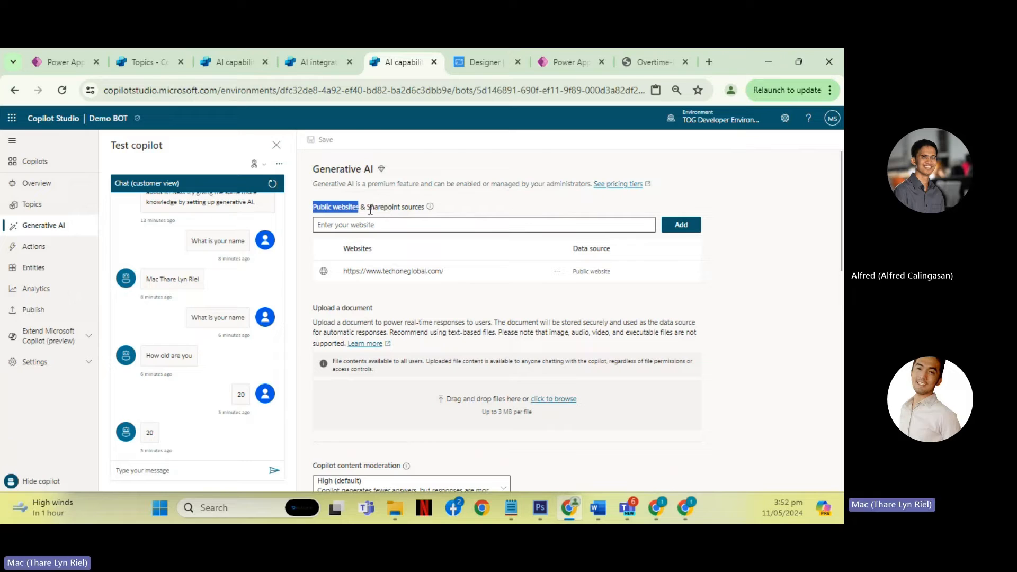
{"action": "left_click_drag", "start_coordinate": [369, 207], "coordinate": [423, 208]}
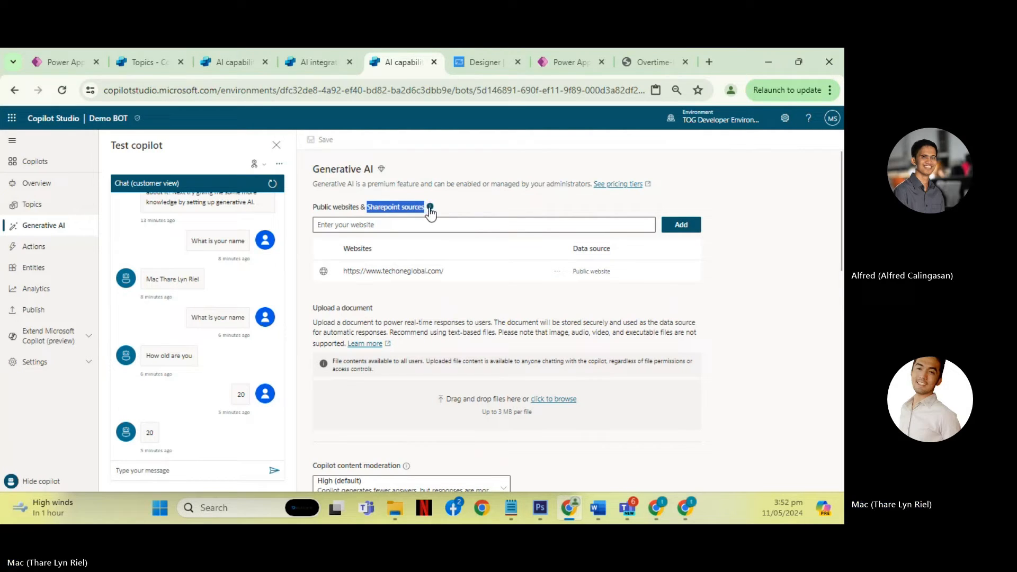
{"action": "left_click", "coordinate": [429, 224]}
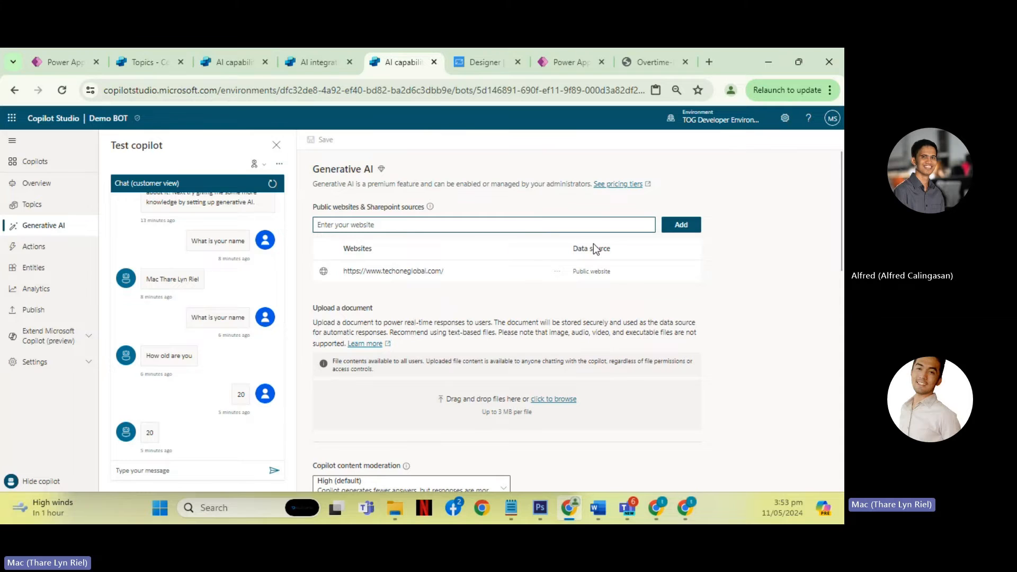
- Upload Overtime-Policy.pdf from the Downloads folder as a document source for generative answers
{"action": "scroll", "coordinate": [594, 244], "scroll_direction": "down", "scroll_amount": 2}
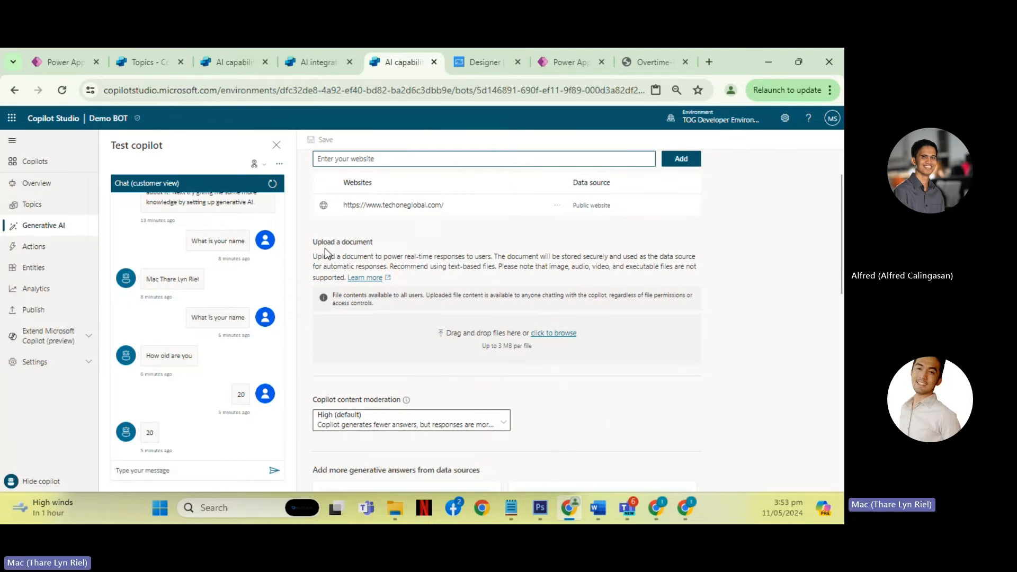
{"action": "left_click", "coordinate": [566, 334]}
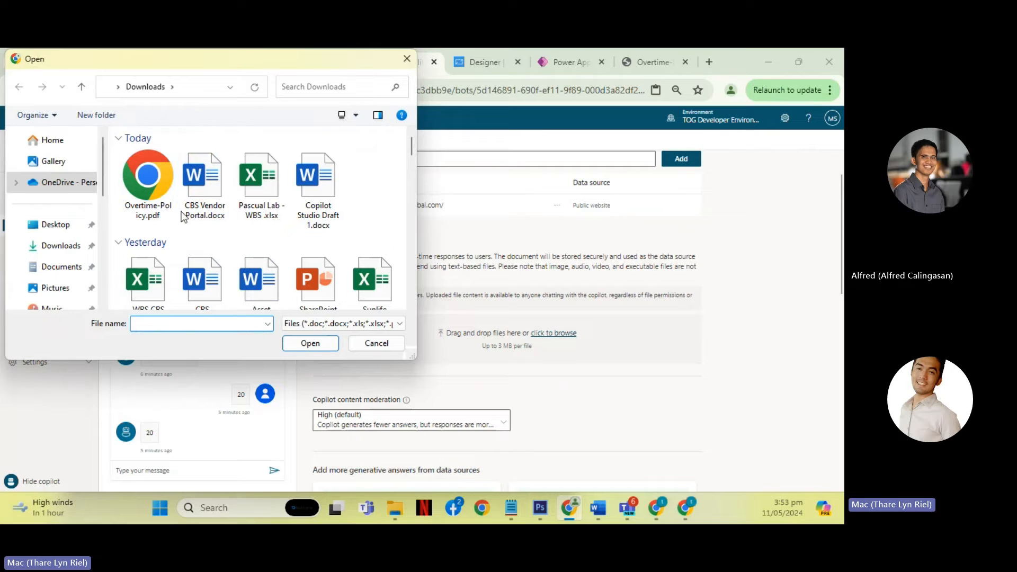
{"action": "double_click", "coordinate": [156, 195]}
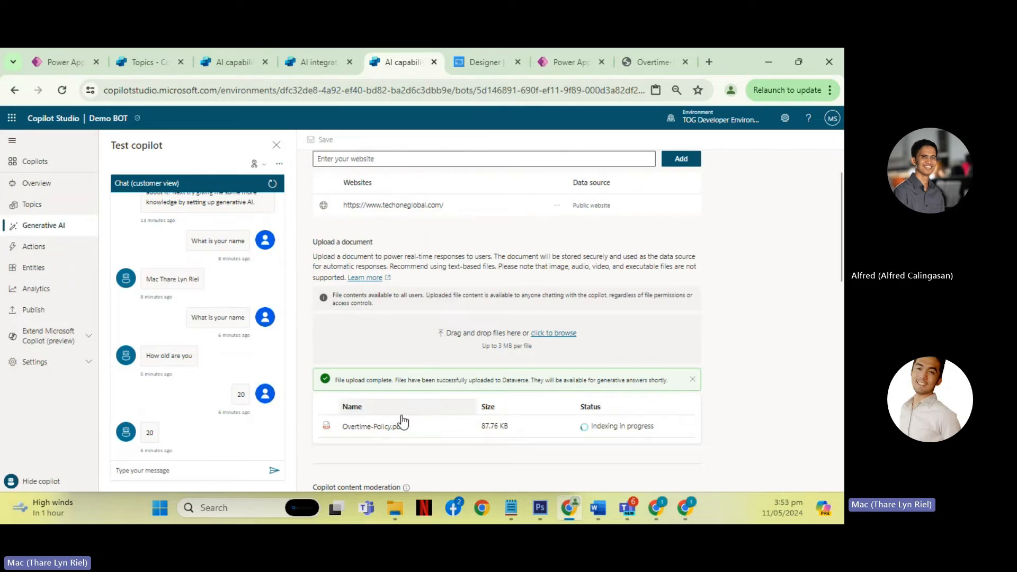
- Review the uploaded document's indexing status, the content moderation and additional data source options, and the public websites and SharePoint sources
{"action": "scroll", "coordinate": [401, 411], "scroll_direction": "down", "scroll_amount": 1}
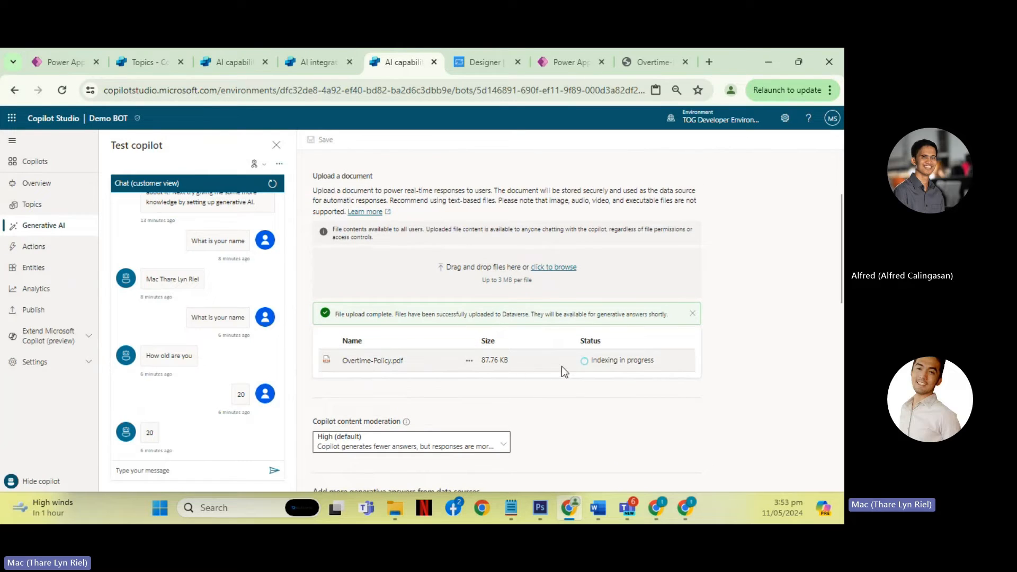
{"action": "left_click_drag", "start_coordinate": [593, 362], "coordinate": [670, 363]}
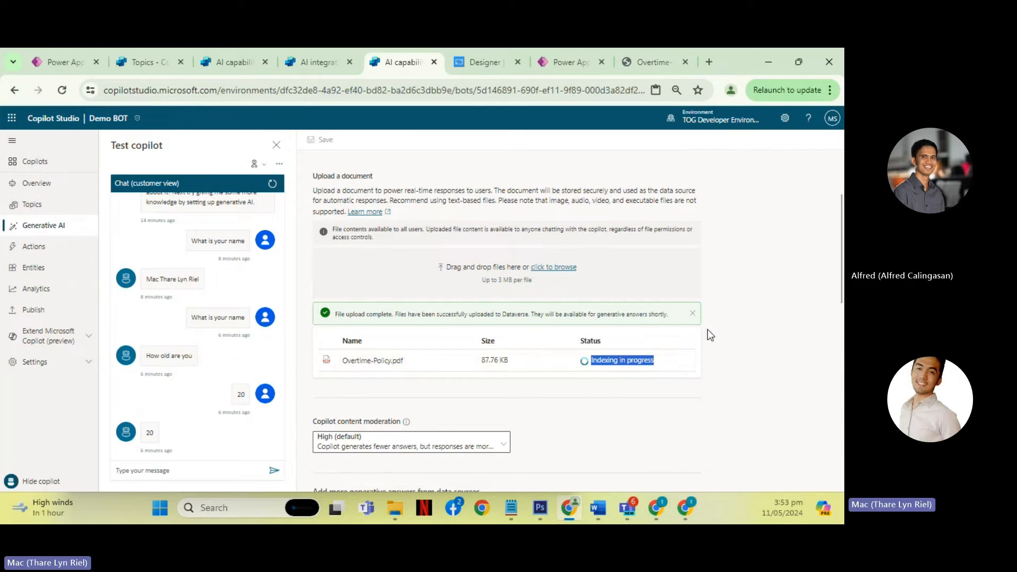
{"action": "scroll", "coordinate": [751, 334], "scroll_direction": "down", "scroll_amount": 1}
{"action": "scroll", "coordinate": [750, 334], "scroll_direction": "down", "scroll_amount": 5}
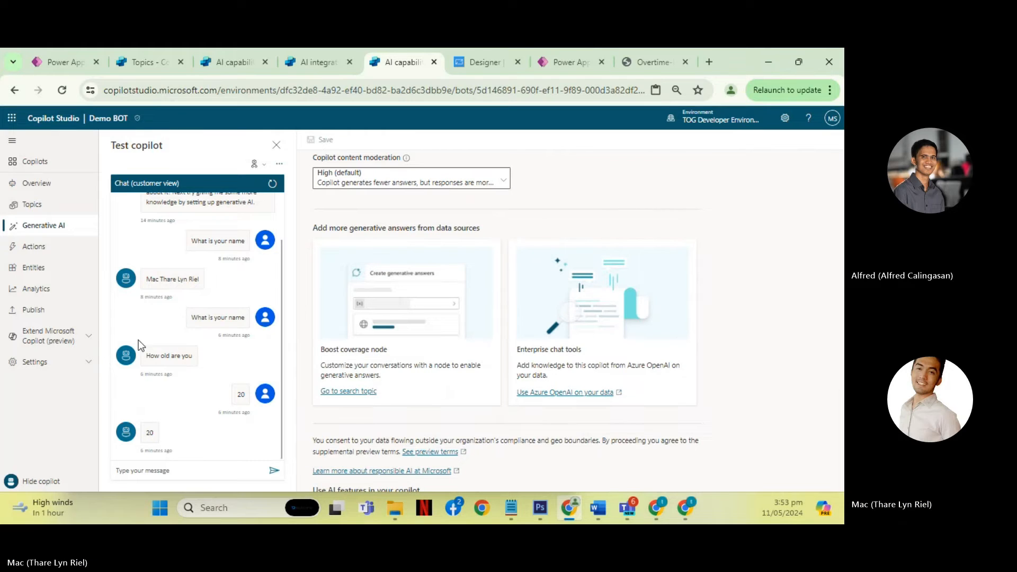
{"action": "scroll", "coordinate": [675, 306], "scroll_direction": "up", "scroll_amount": 10}
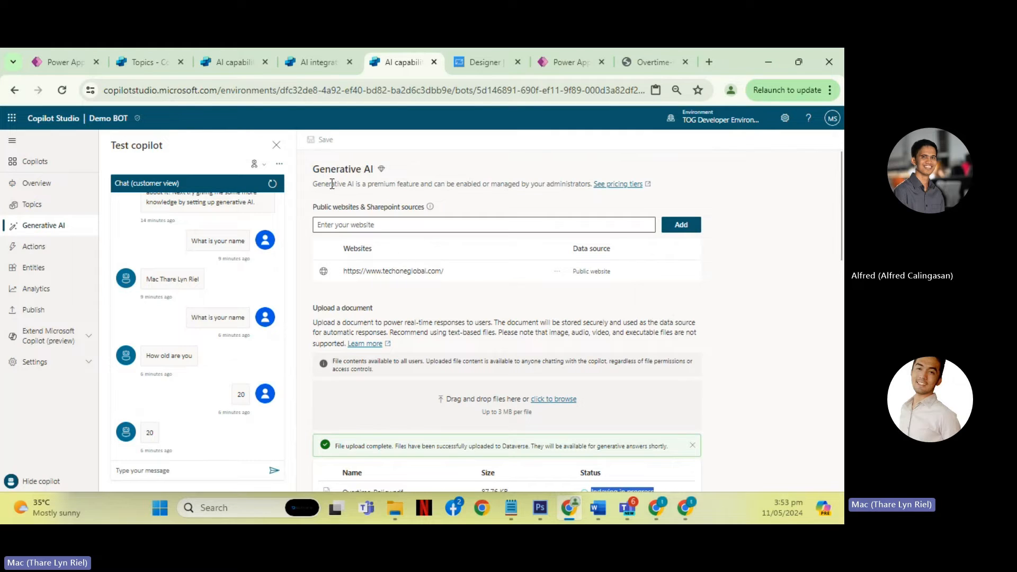
{"action": "left_click_drag", "start_coordinate": [313, 182], "coordinate": [434, 220]}
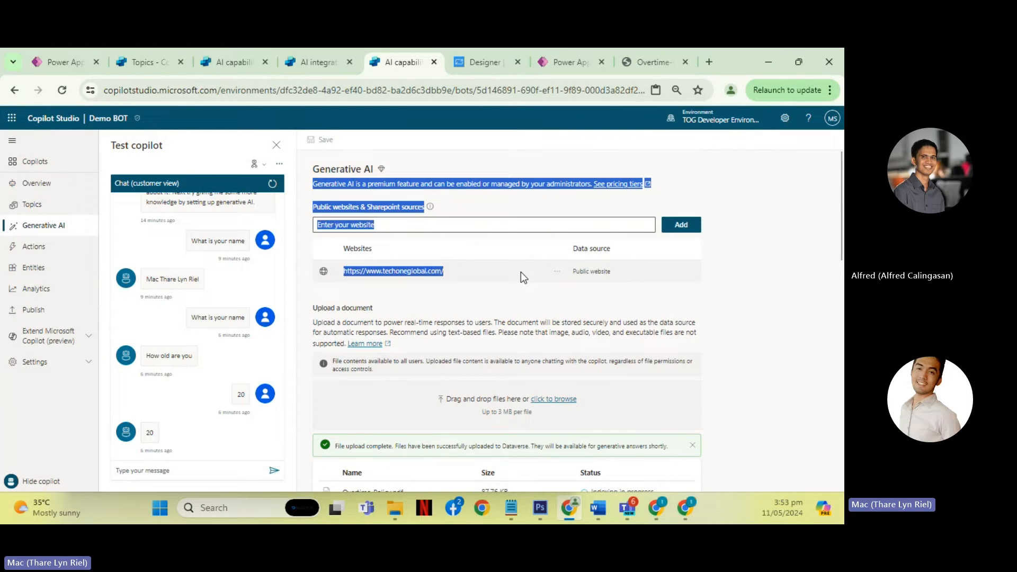
{"action": "left_click", "coordinate": [755, 323]}
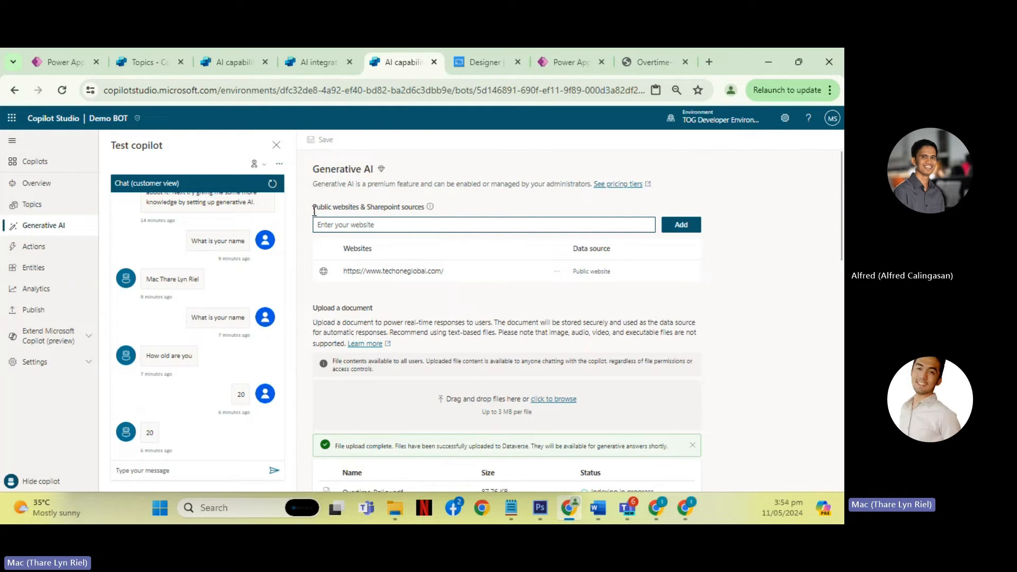
{"action": "left_click_drag", "start_coordinate": [314, 207], "coordinate": [422, 210]}
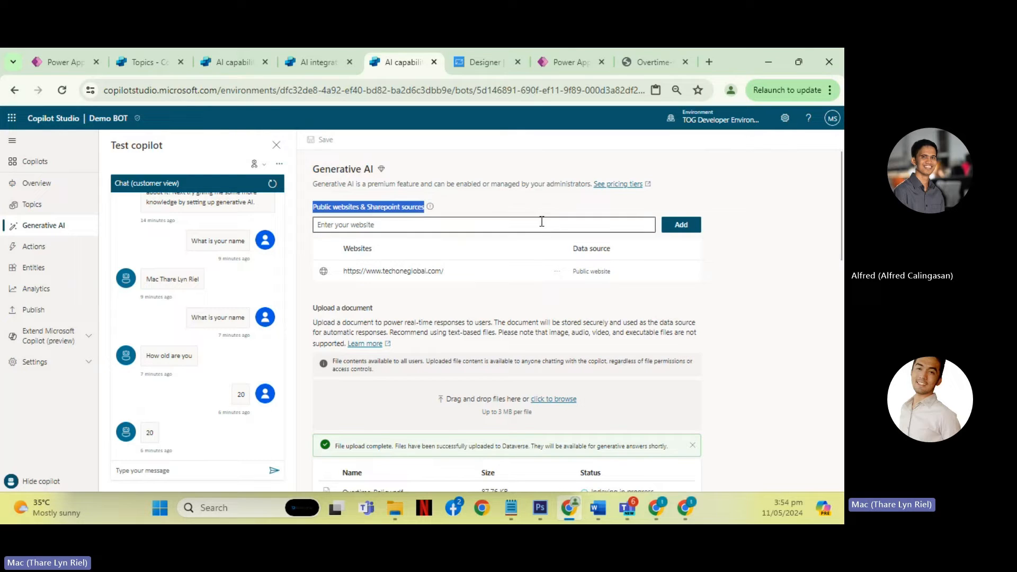
{"action": "left_click", "coordinate": [800, 339]}
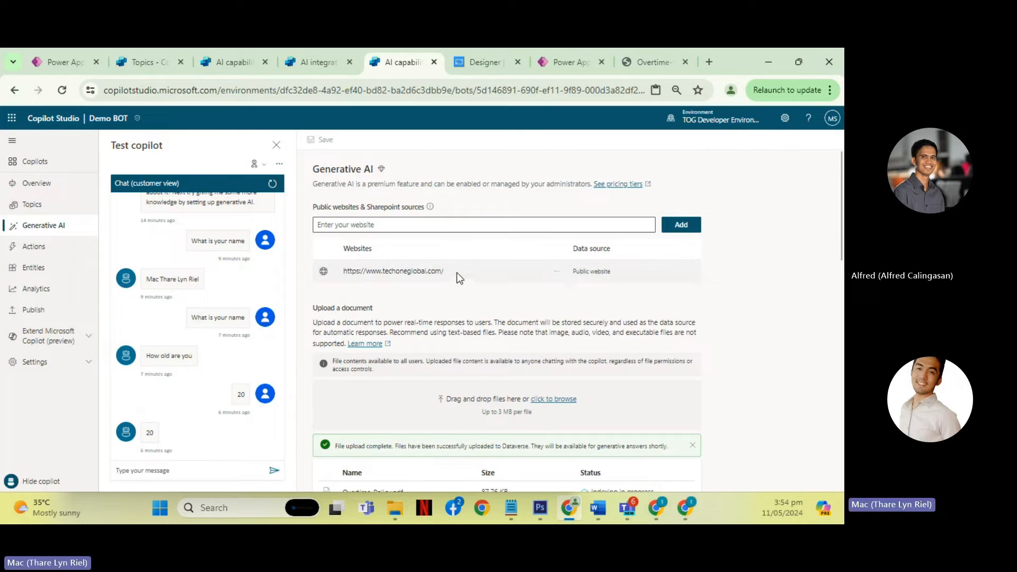
{"action": "left_click_drag", "start_coordinate": [457, 273], "coordinate": [346, 275]}
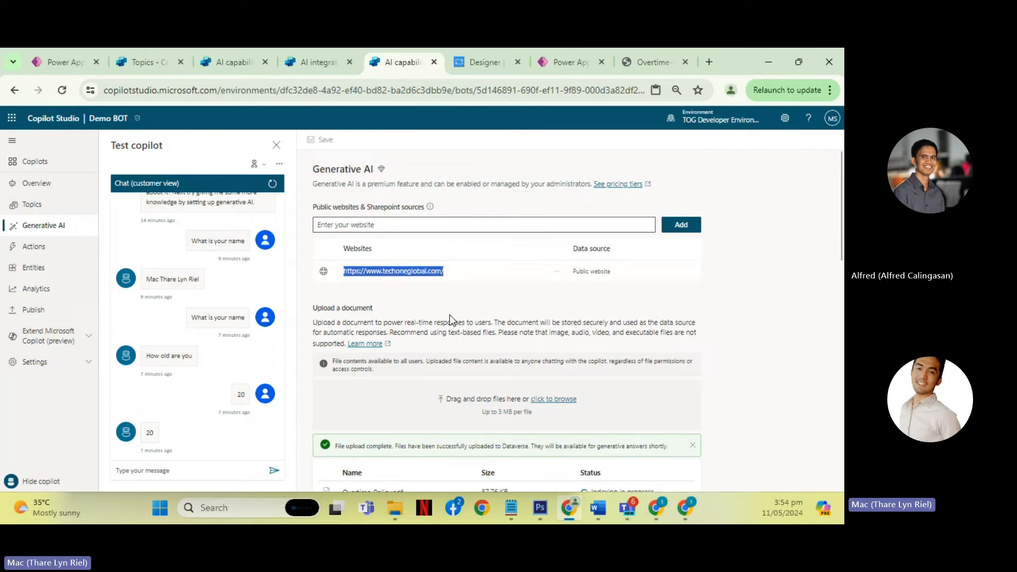
{"action": "scroll", "coordinate": [489, 327], "scroll_direction": "down", "scroll_amount": 1}
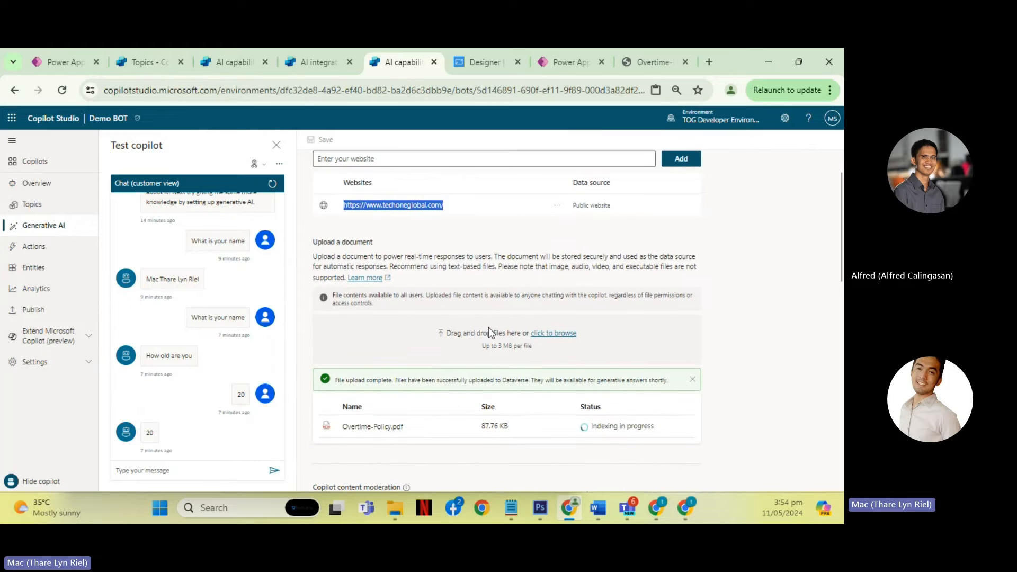
{"action": "scroll", "coordinate": [485, 327], "scroll_direction": "up", "scroll_amount": 1}
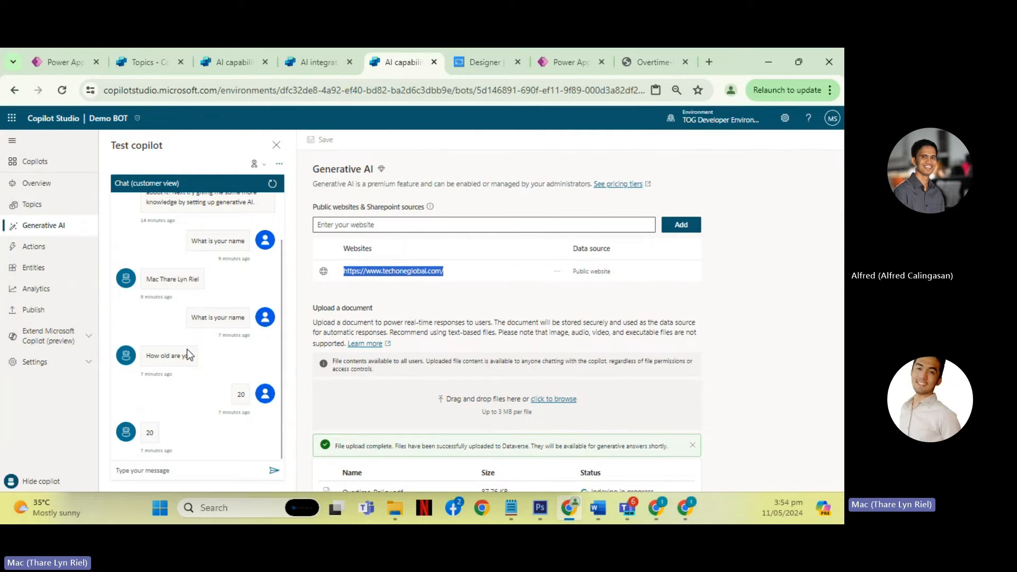
{"action": "scroll", "coordinate": [186, 348], "scroll_direction": "up", "scroll_amount": 1}
{"action": "scroll", "coordinate": [187, 348], "scroll_direction": "down", "scroll_amount": 1}
{"action": "left_click", "coordinate": [196, 472]}
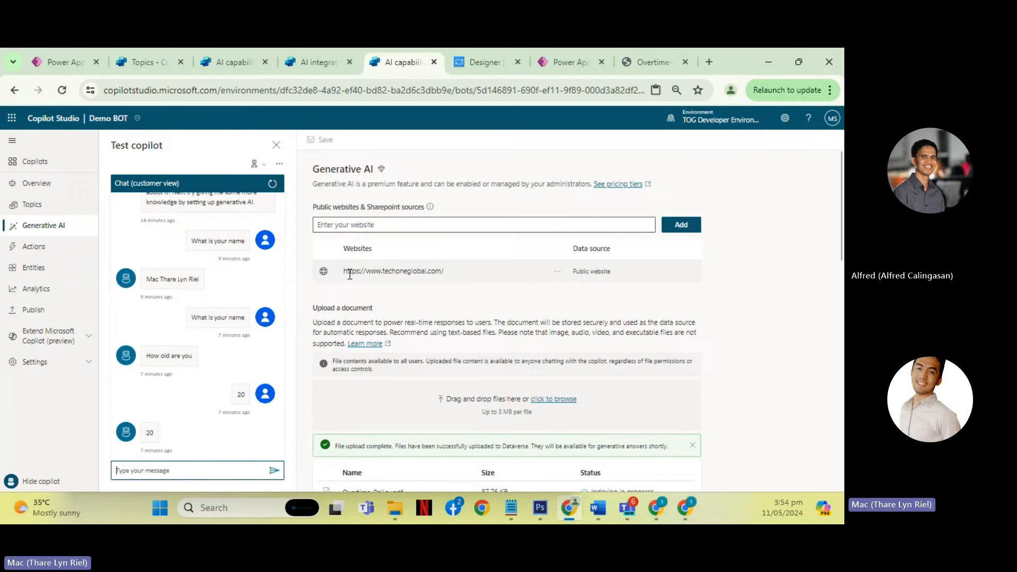
{"action": "left_click_drag", "start_coordinate": [344, 272], "coordinate": [430, 276]}
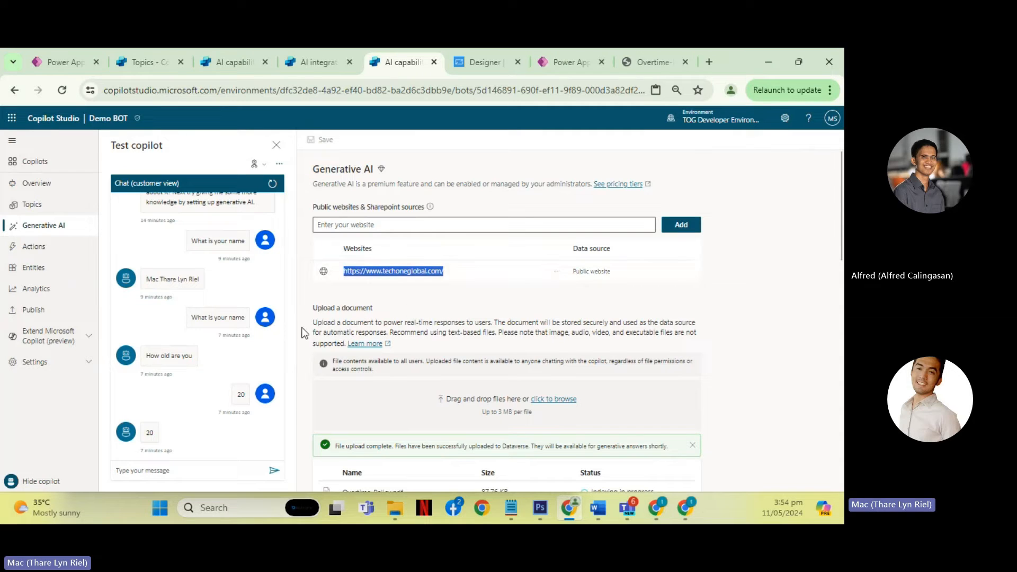
- Ask the Demo BOT test copilot "What is tech one global"
{"action": "left_click", "coordinate": [181, 469]}
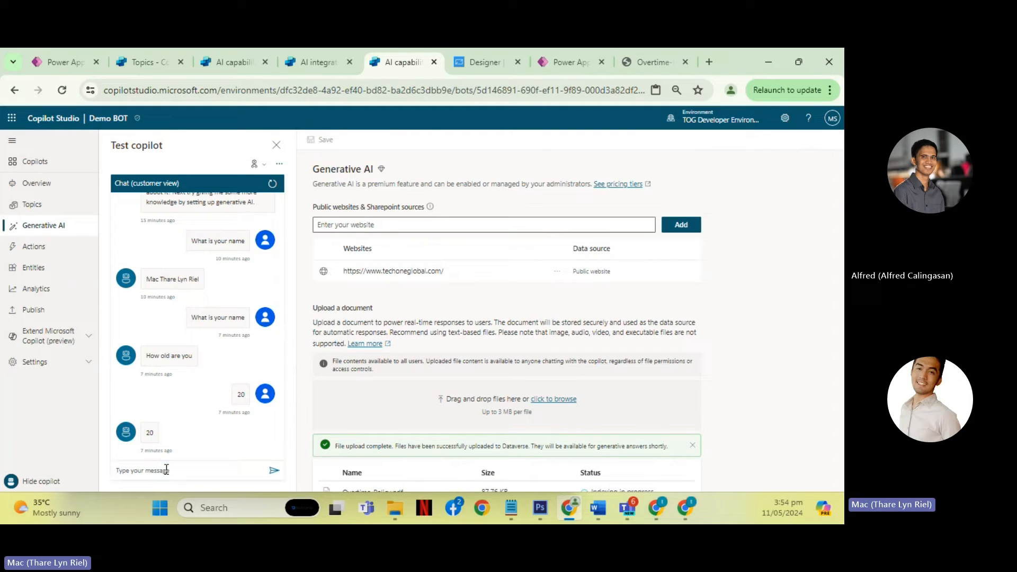
{"action": "type", "text": "What"}
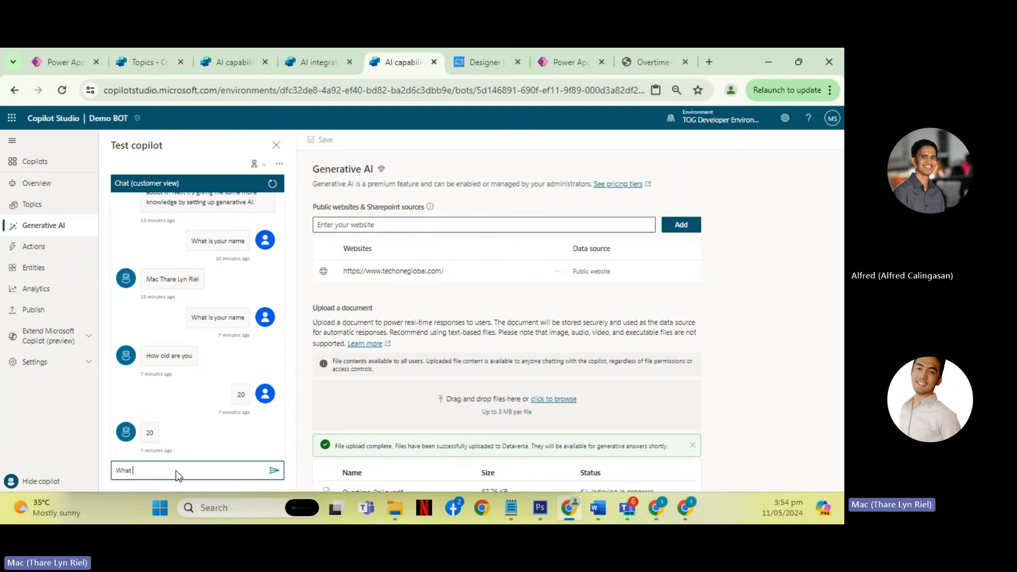
{"action": "type", "text": " is tech one global"}
{"action": "key", "text": "Return"}
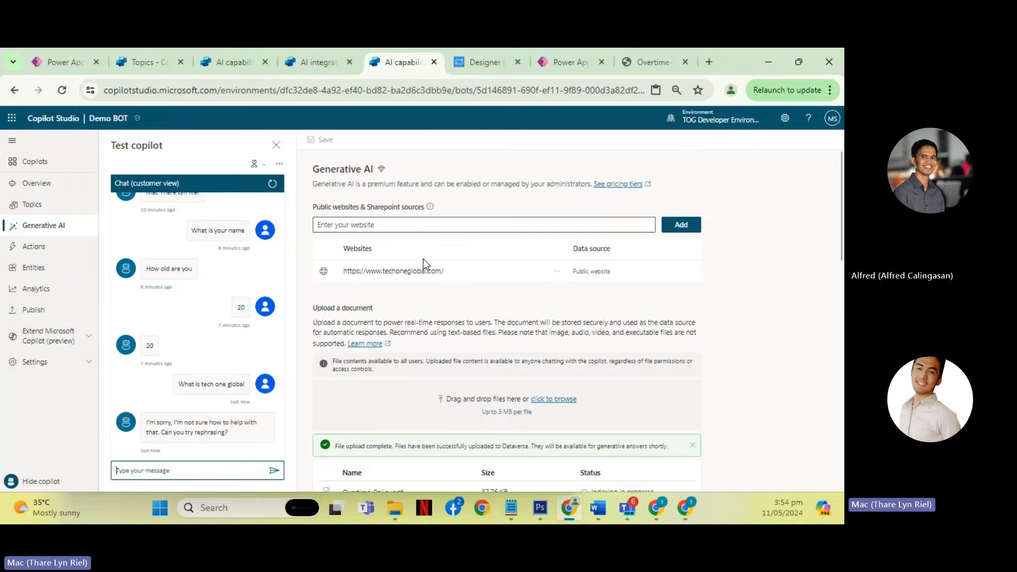
- Reload the Demo BOT page and ask the test copilot "What is Tech One Global" in the fresh chat
{"action": "left_click_drag", "start_coordinate": [445, 271], "coordinate": [335, 275]}
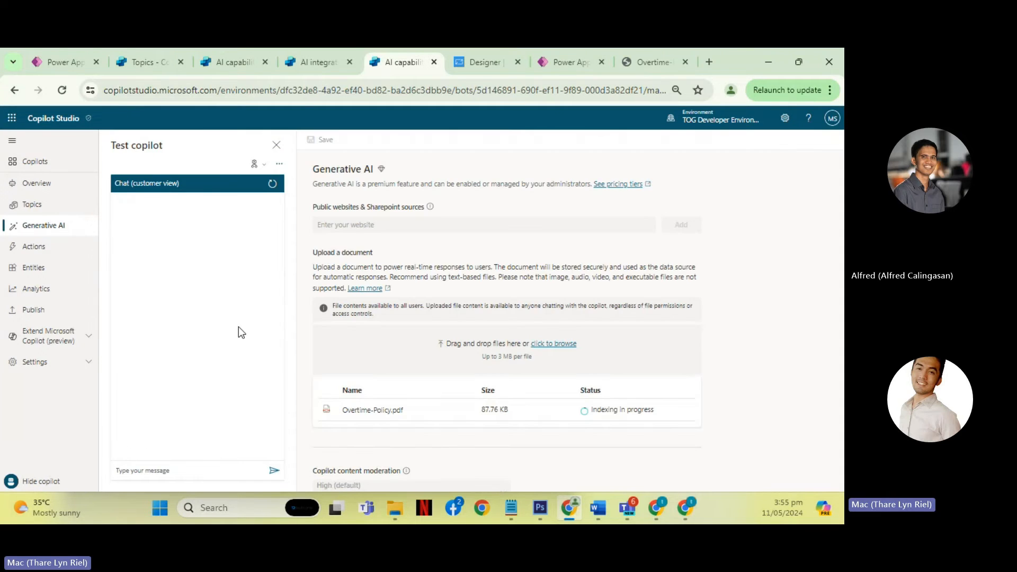
{"action": "left_click", "coordinate": [205, 471]}
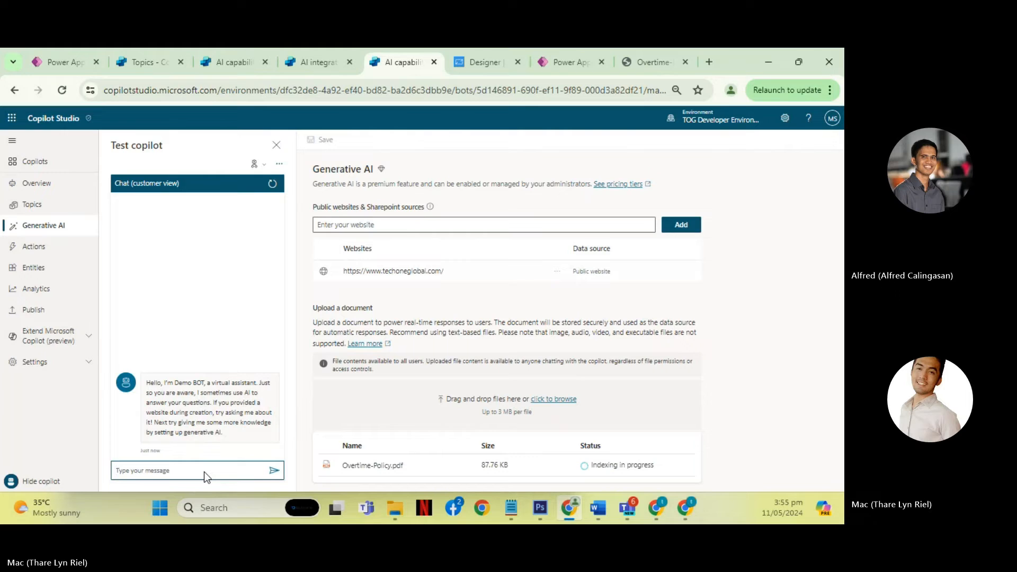
{"action": "type", "text": "What is"}
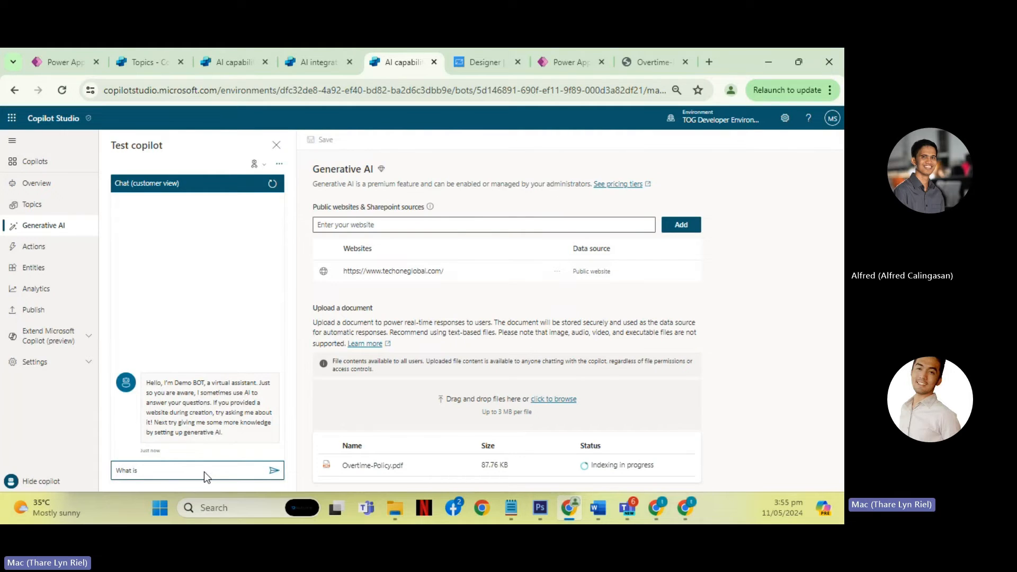
{"action": "type", "text": " Tech One Global"}
{"action": "key", "text": "Return"}
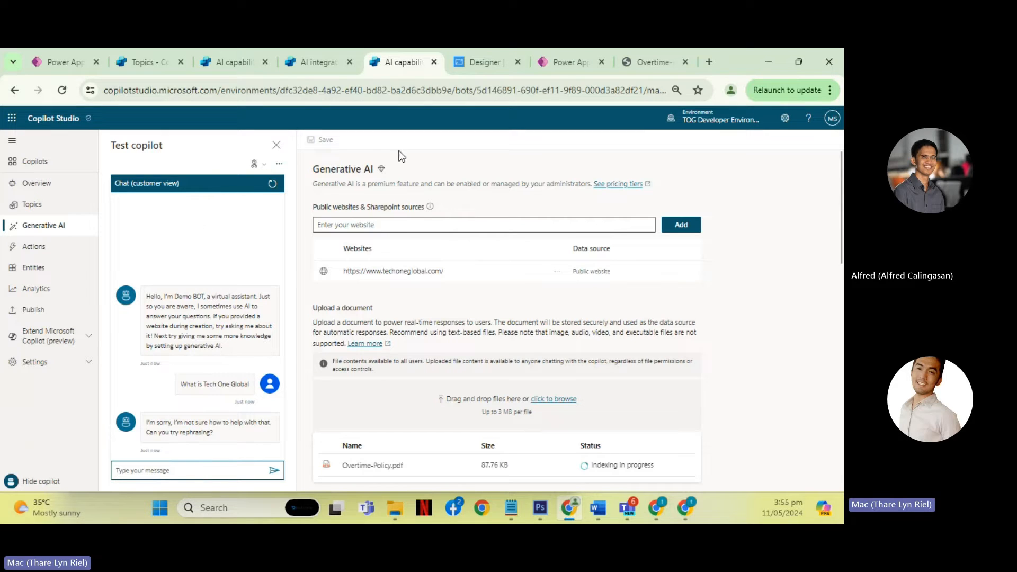
- Switch to the CoPilot - Demo v2 copilot, open its Generative AI settings and inspect its public website source
{"action": "left_click_drag", "start_coordinate": [443, 271], "coordinate": [350, 276]}
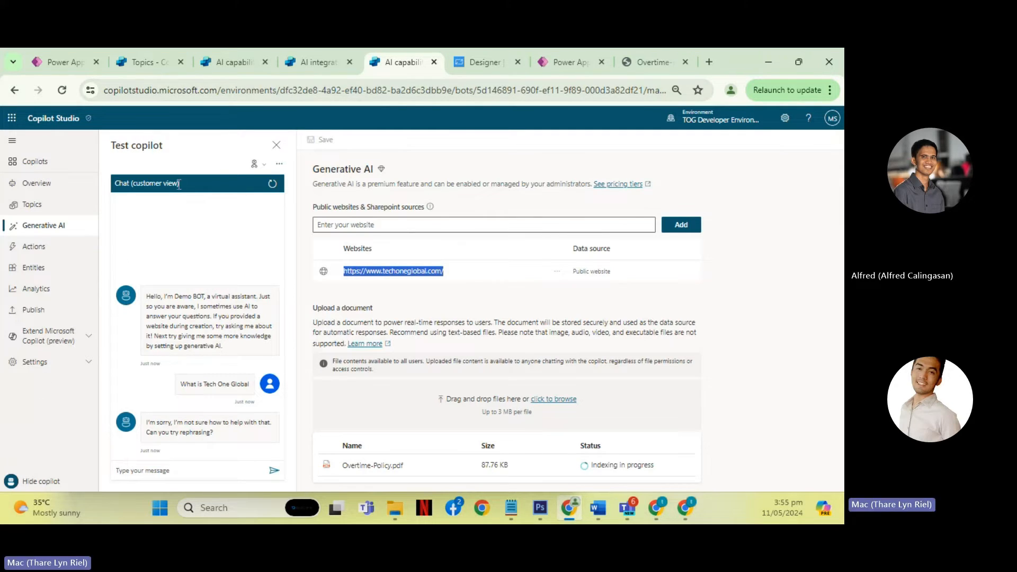
{"action": "mouse_move", "coordinate": [323, 68]}
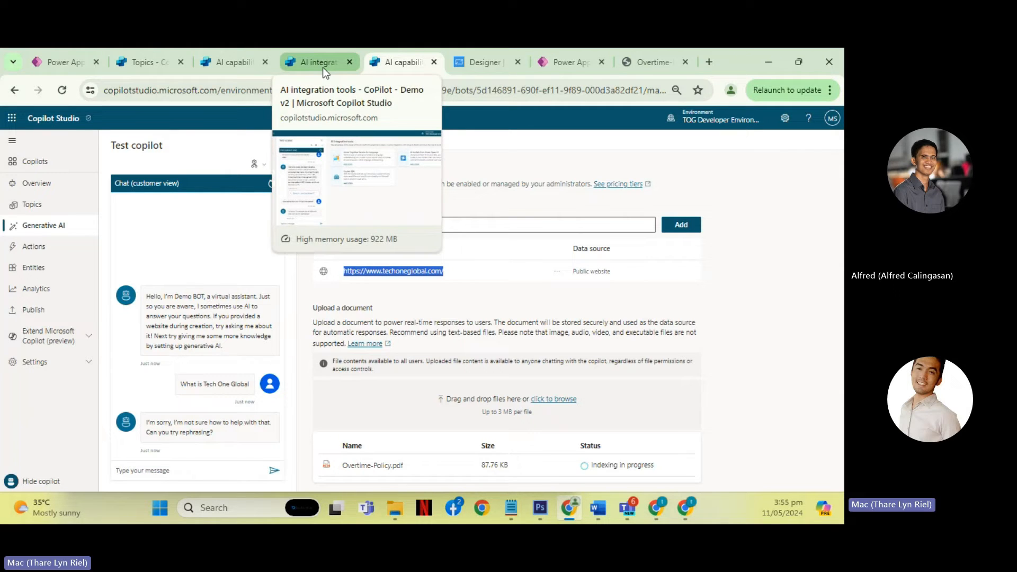
{"action": "left_click", "coordinate": [312, 68]}
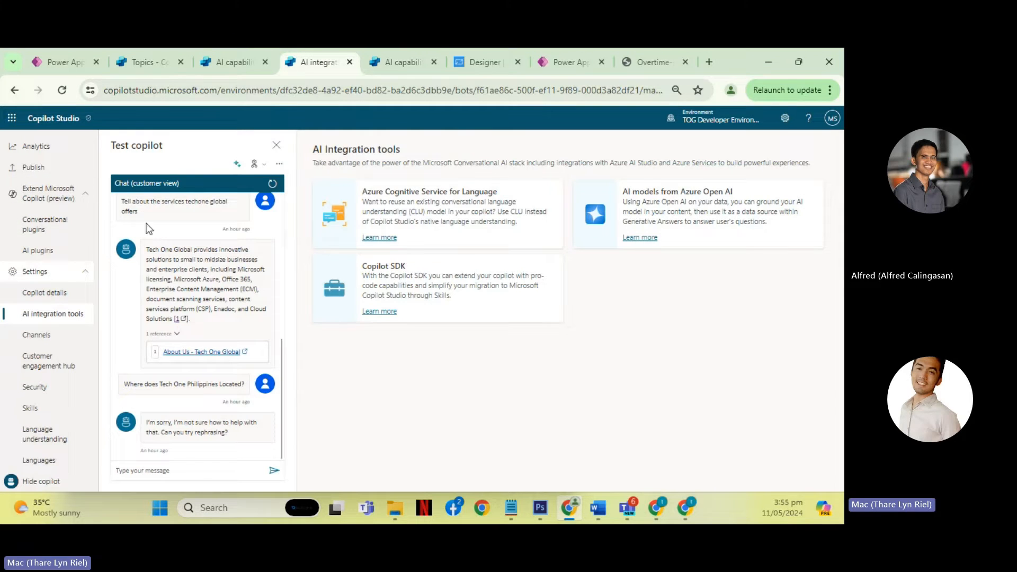
{"action": "scroll", "coordinate": [75, 228], "scroll_direction": "up", "scroll_amount": 3}
{"action": "left_click", "coordinate": [45, 226]}
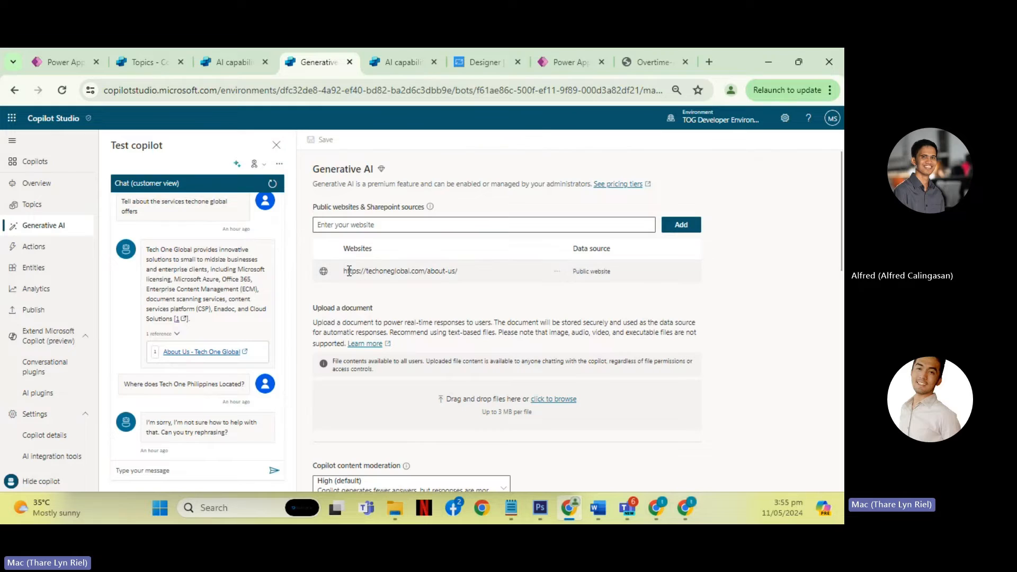
{"action": "left_click_drag", "start_coordinate": [345, 272], "coordinate": [476, 276]}
{"action": "left_click", "coordinate": [450, 306]}
{"action": "left_click", "coordinate": [401, 224]}
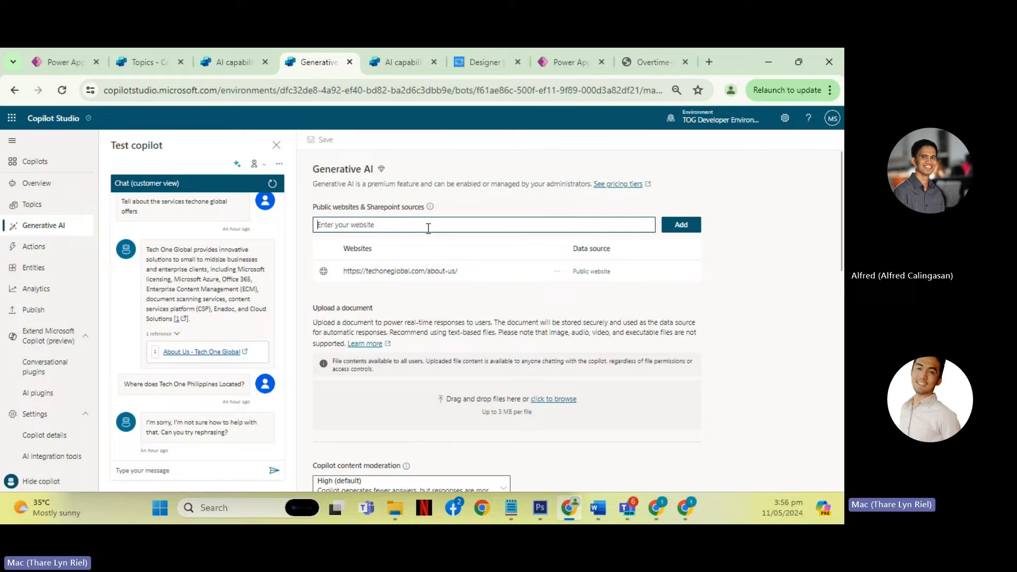
{"action": "left_click_drag", "start_coordinate": [473, 271], "coordinate": [356, 276]}
{"action": "key", "text": "ctrl+c"}
{"action": "left_click", "coordinate": [477, 225]}
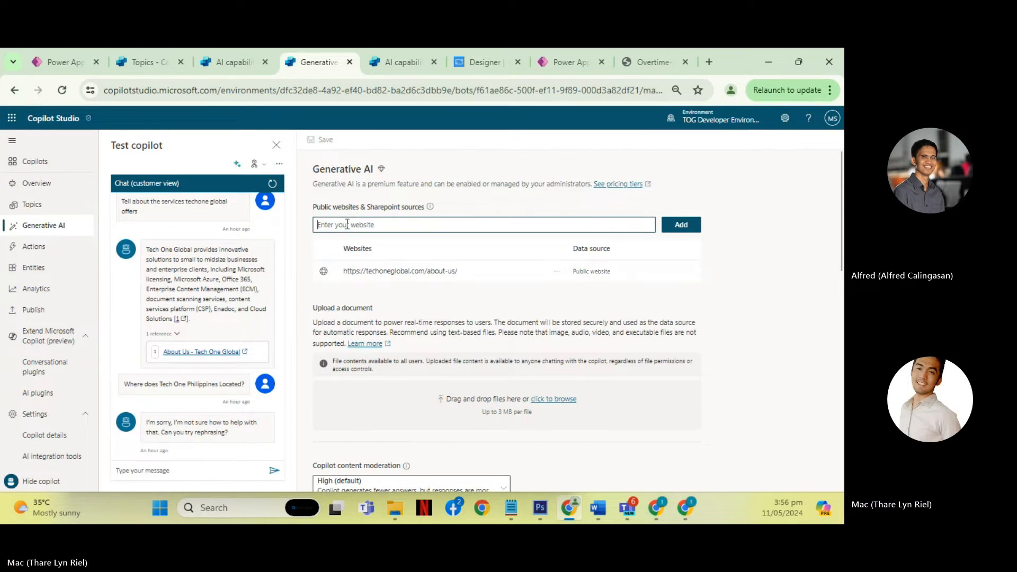
{"action": "key", "text": "ctrl+v"}
{"action": "type", "text": "foo"}
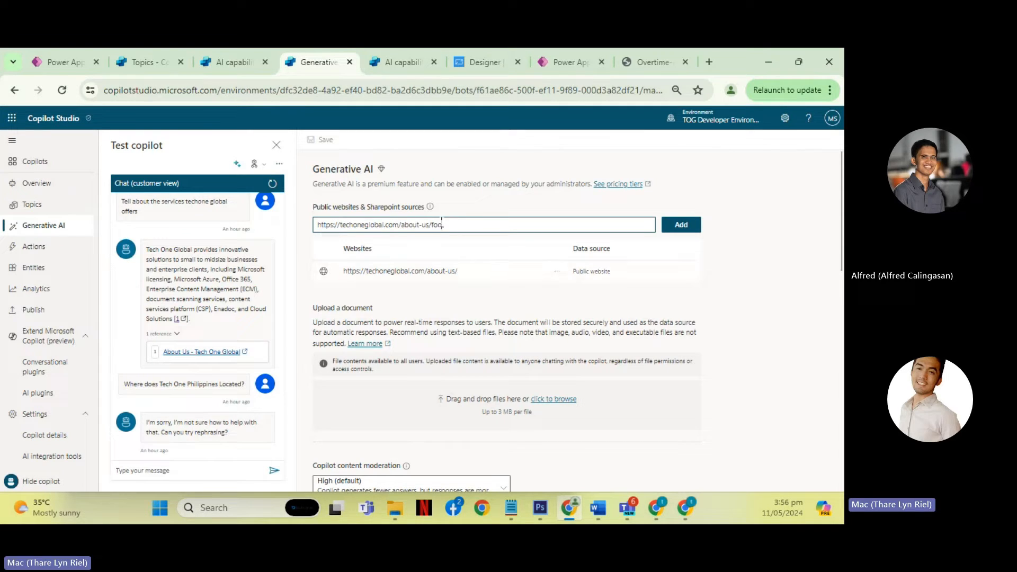
{"action": "left_click_drag", "start_coordinate": [441, 225], "coordinate": [433, 233]}
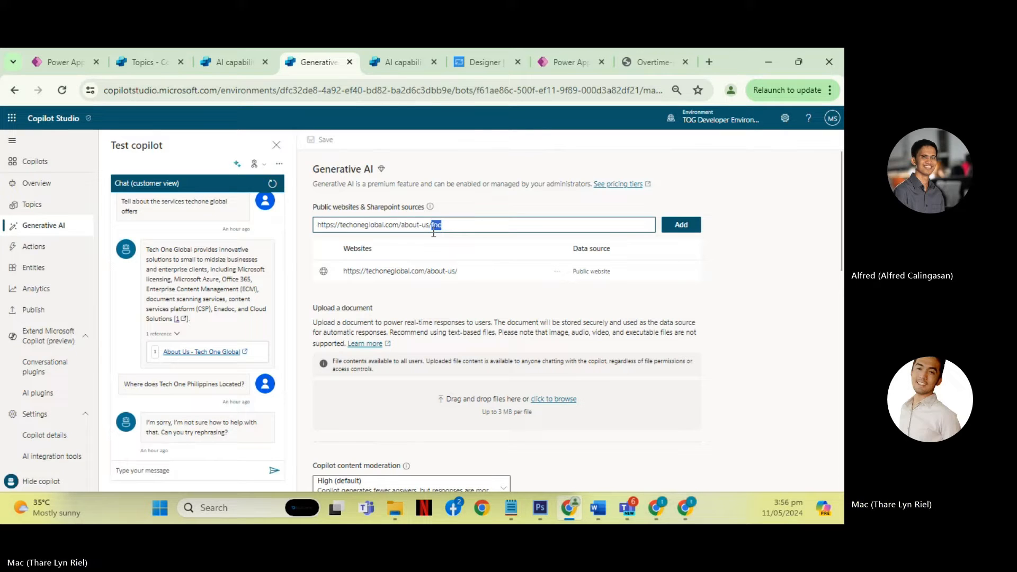
{"action": "left_click", "coordinate": [462, 223]}
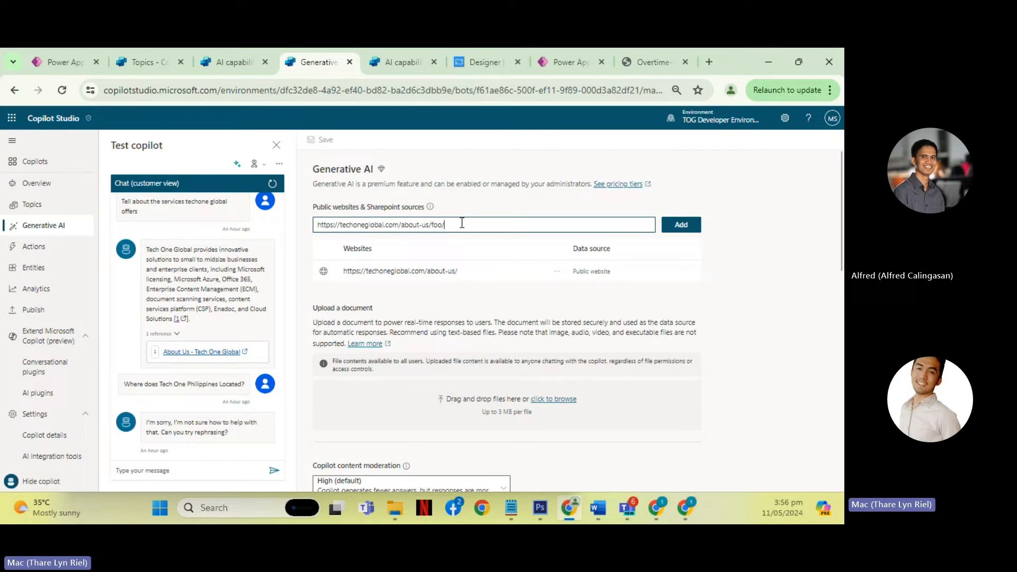
{"action": "type", "text": "/00"}
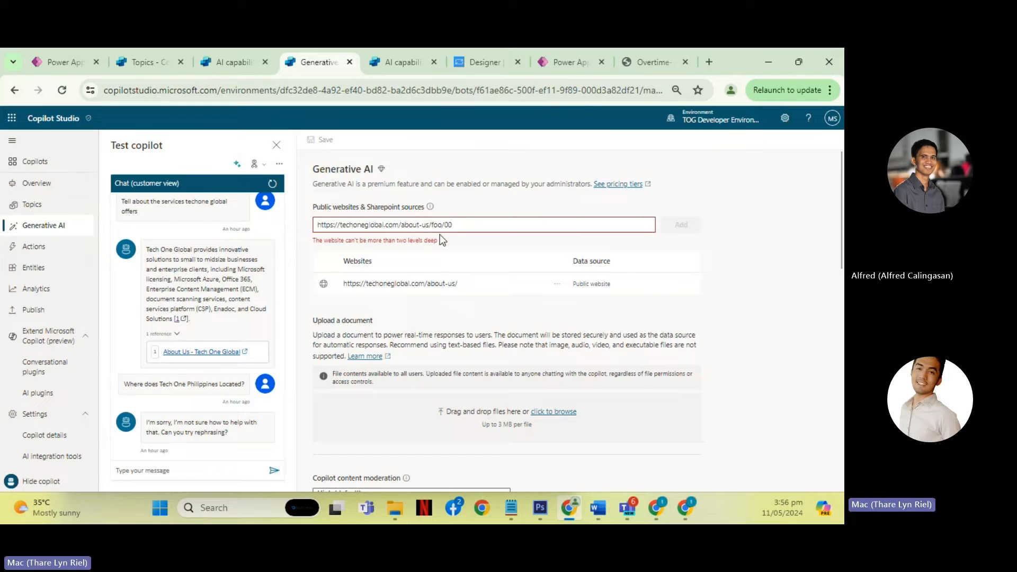
- Clear the test address from the website entry field without adding it
{"action": "left_click_drag", "start_coordinate": [317, 240], "coordinate": [446, 225]}
{"action": "key", "text": "BackSpace"}
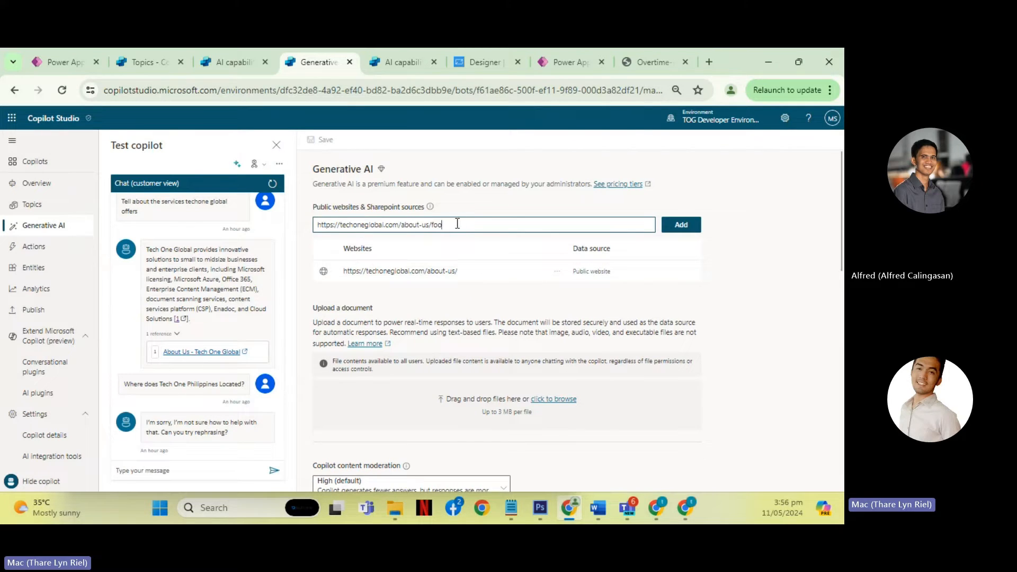
{"action": "left_click_drag", "start_coordinate": [457, 225], "coordinate": [290, 223]}
{"action": "key", "text": "BackSpace"}
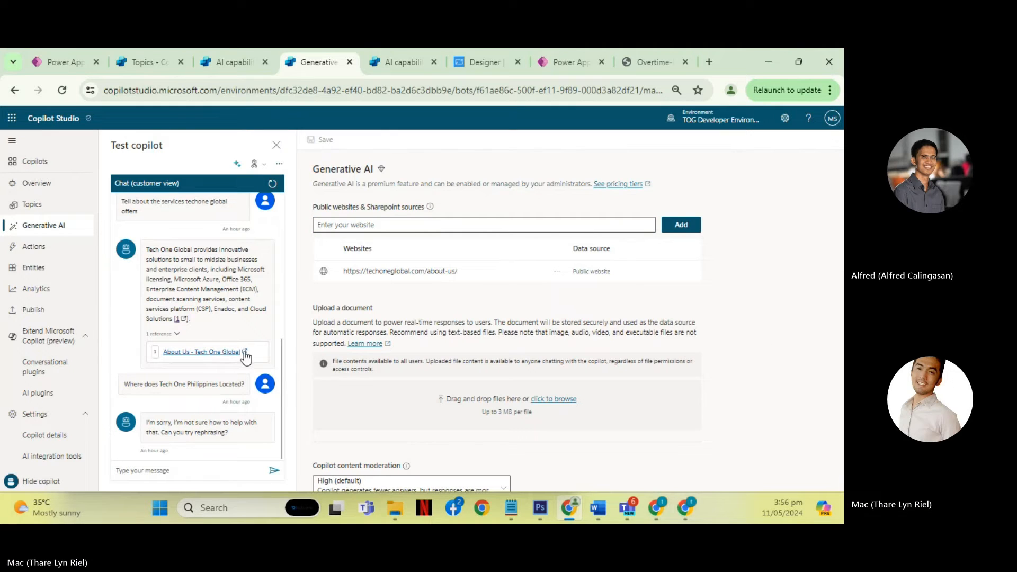
- Reload the CoPilot - Demo v2 page to restart its test chat, checking Demo BOT's page meanwhile
{"action": "left_click", "coordinate": [198, 469]}
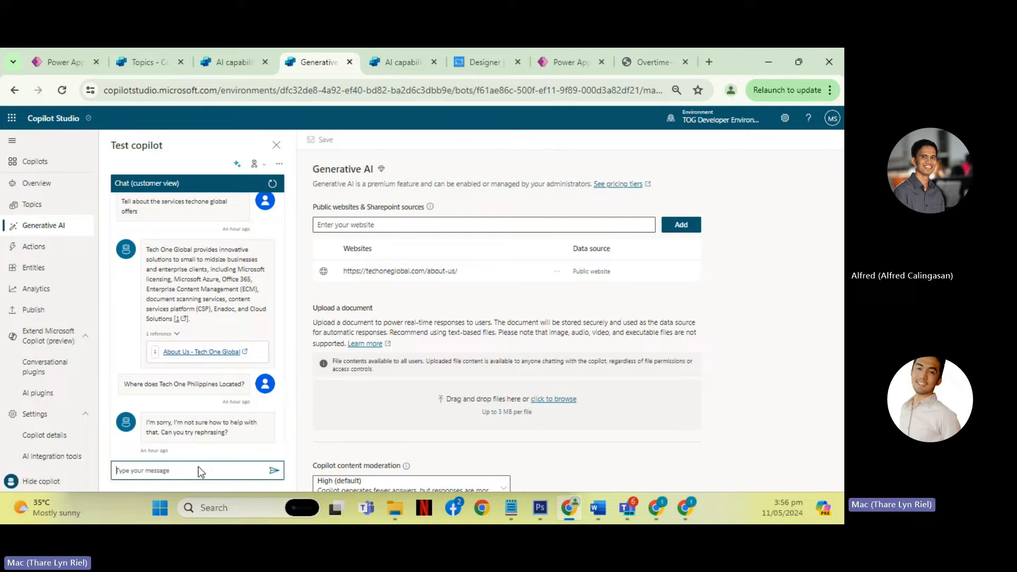
{"action": "key", "text": "F5"}
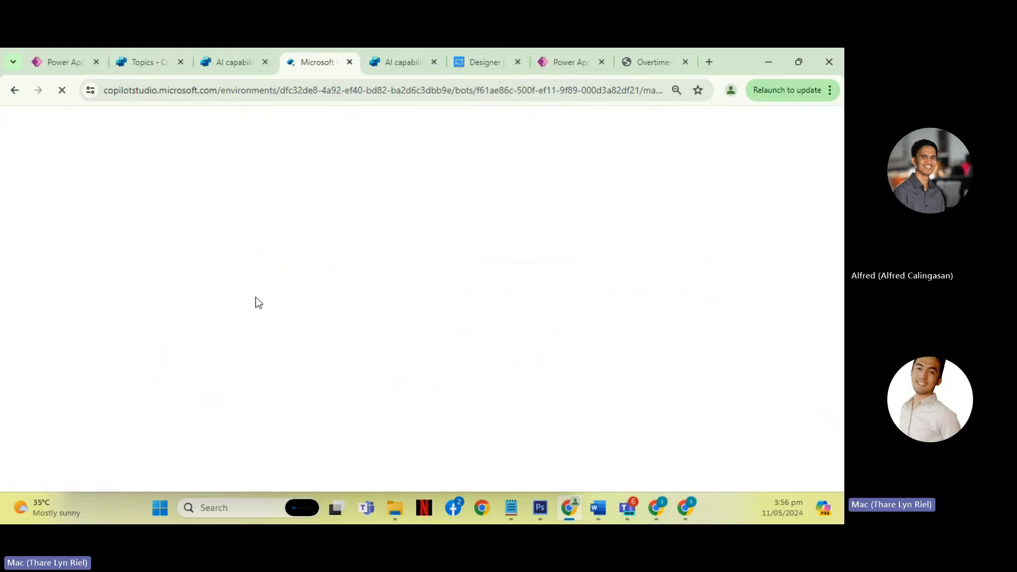
{"action": "left_click", "coordinate": [398, 68]}
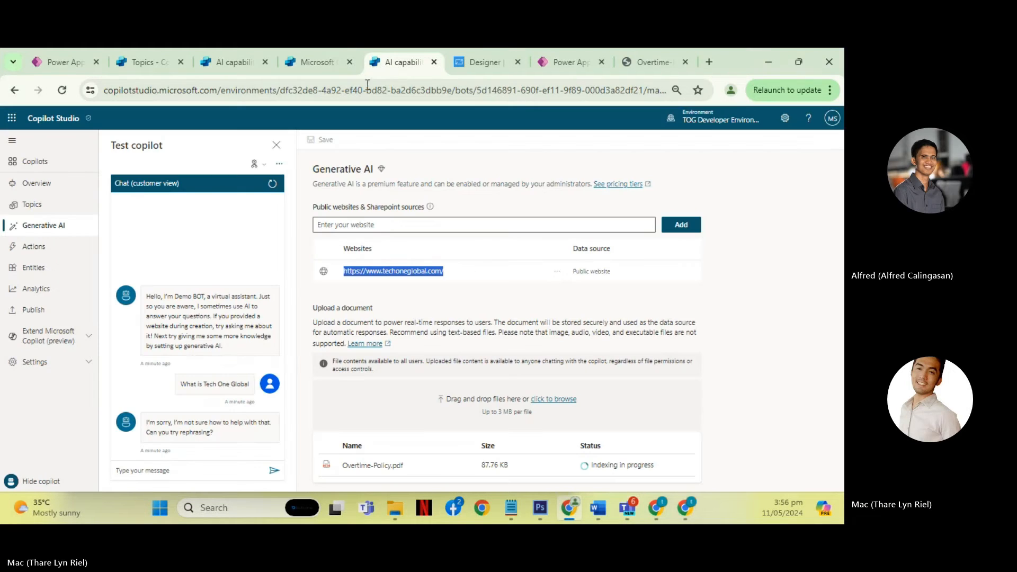
{"action": "left_click", "coordinate": [321, 72]}
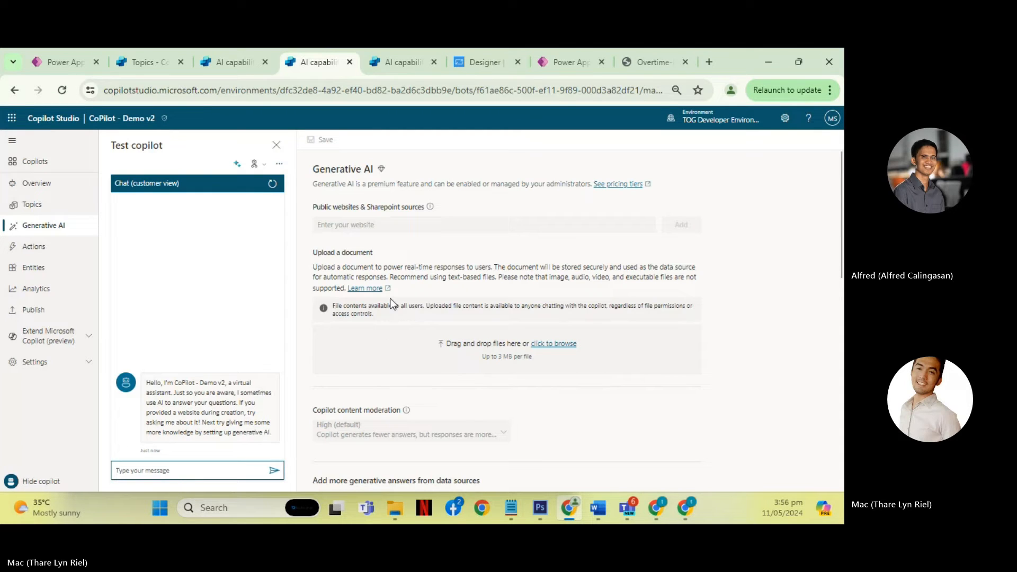
- Ask the CoPilot - Demo v2 test copilot "What is Tech One Global?"
{"action": "left_click", "coordinate": [191, 468]}
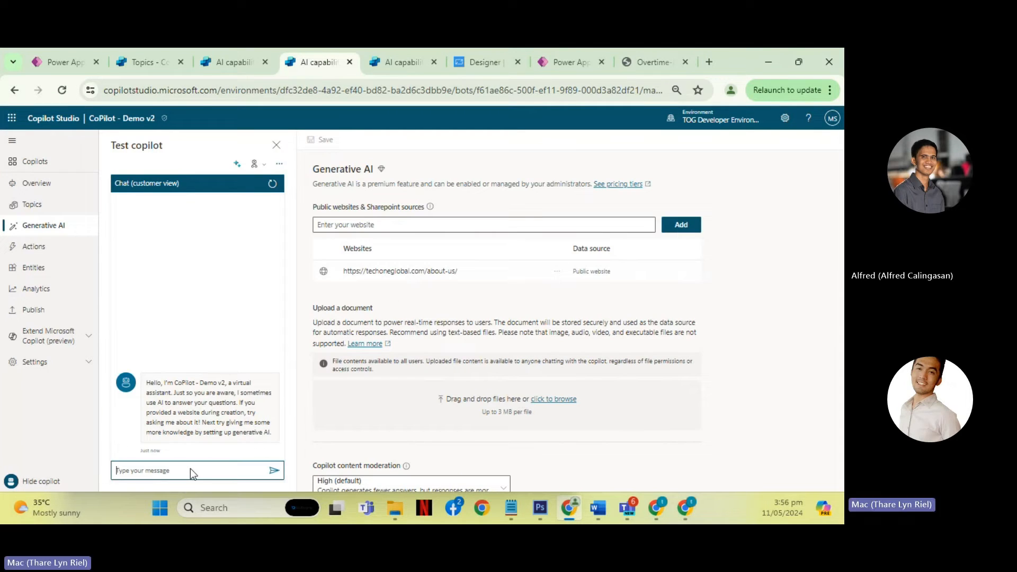
{"action": "type", "text": "What is Tech One Global?"}
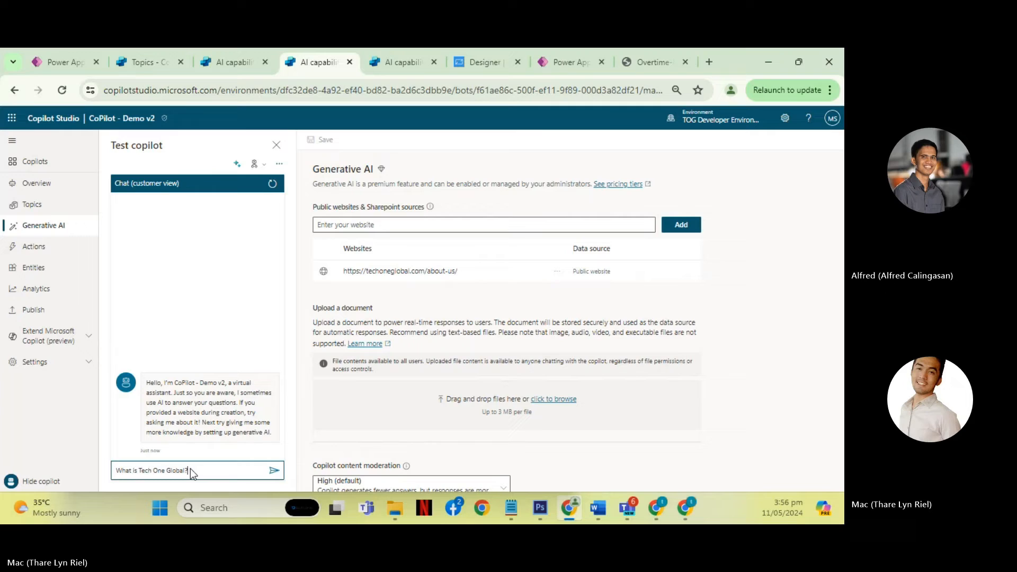
{"action": "key", "text": "Return"}
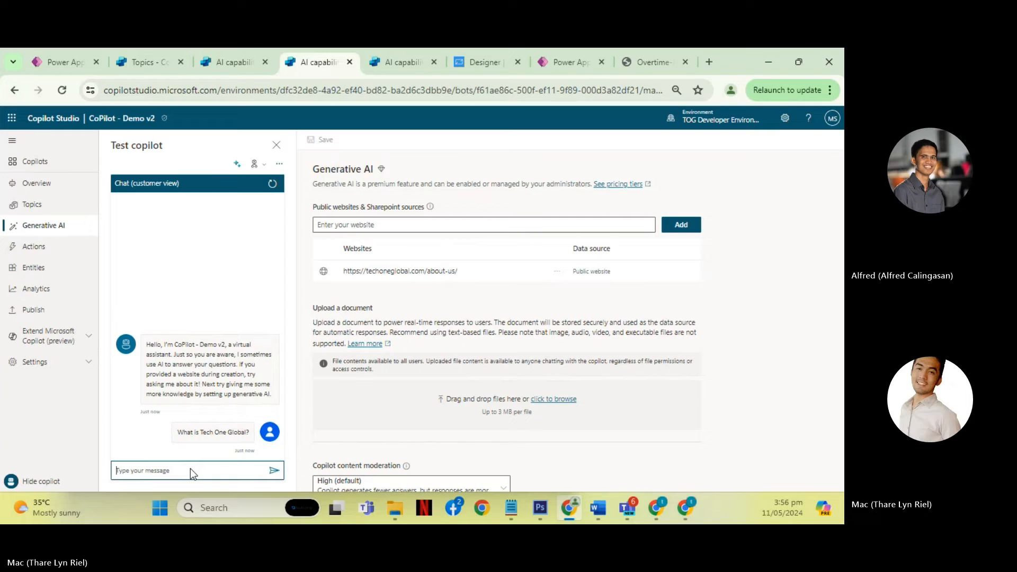
{"action": "left_click", "coordinate": [140, 118]}
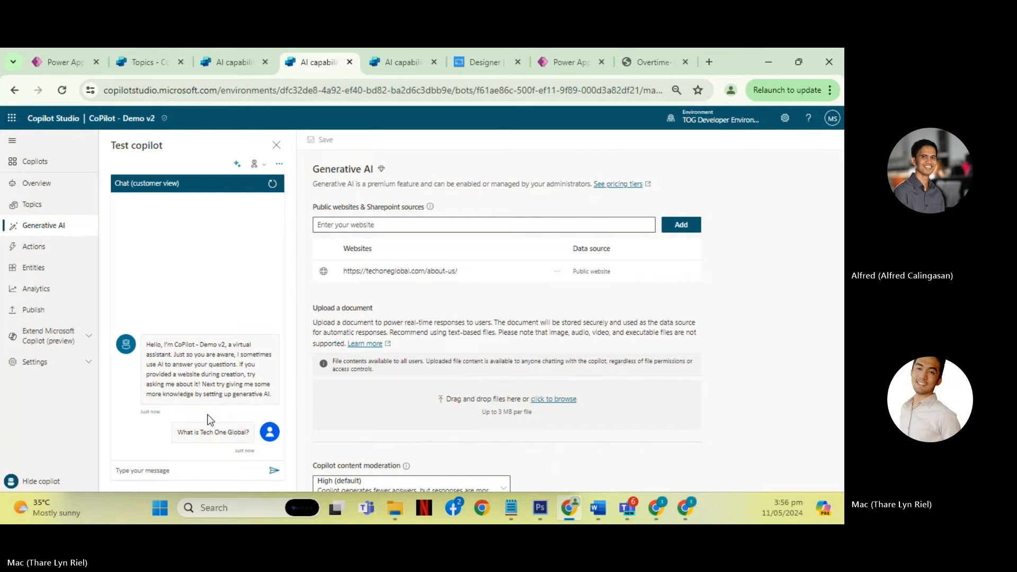
{"action": "left_click", "coordinate": [176, 470]}
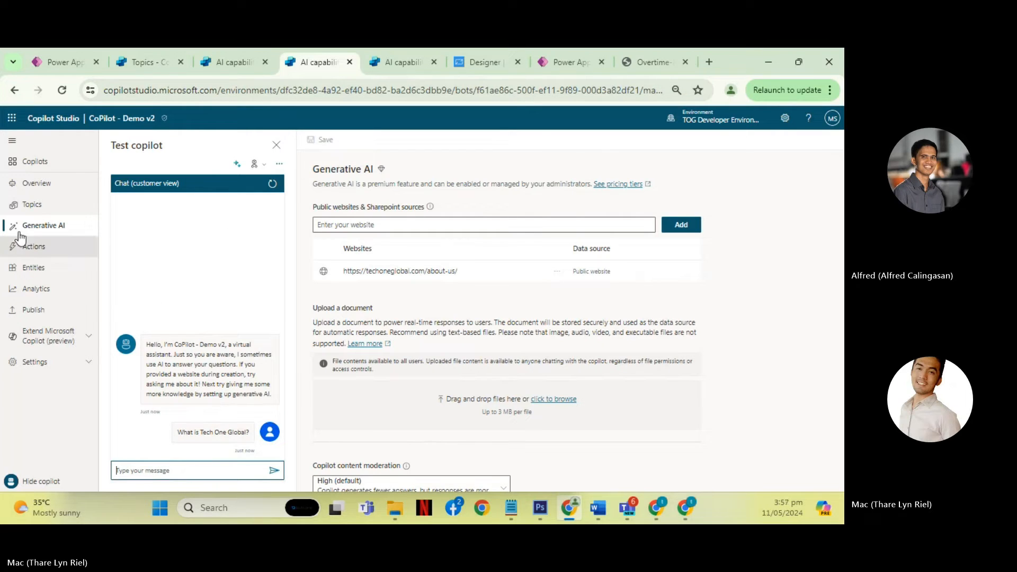
- Compare the "What is Tech One Global?" test answers and website sources of CoPilot - Demo and CoPilot - Demo v2
{"action": "left_click", "coordinate": [242, 65]}
{"action": "scroll", "coordinate": [214, 317], "scroll_direction": "up", "scroll_amount": 3}
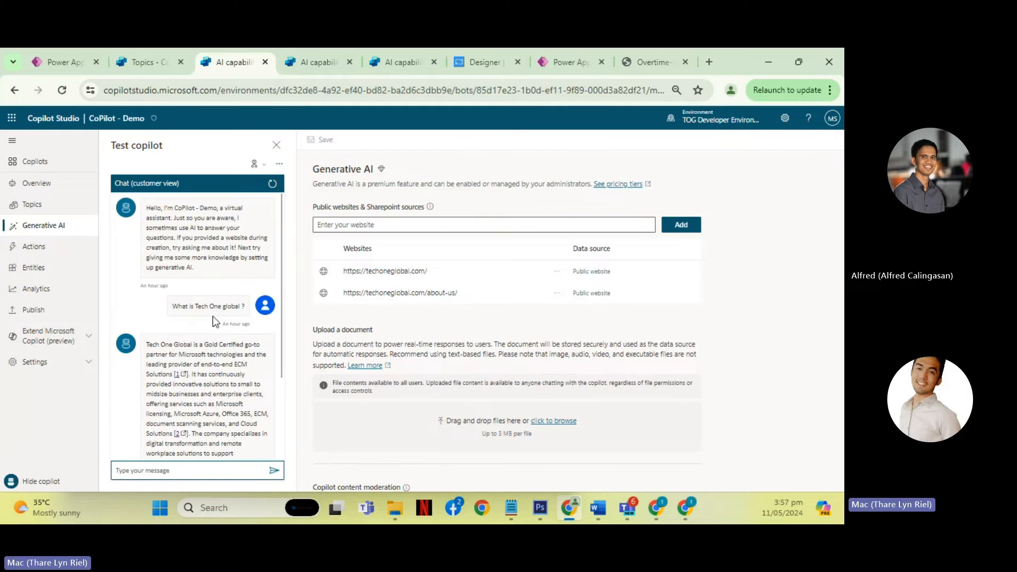
{"action": "scroll", "coordinate": [224, 270], "scroll_direction": "down", "scroll_amount": 3}
{"action": "left_click_drag", "start_coordinate": [310, 63], "coordinate": [221, 62]}
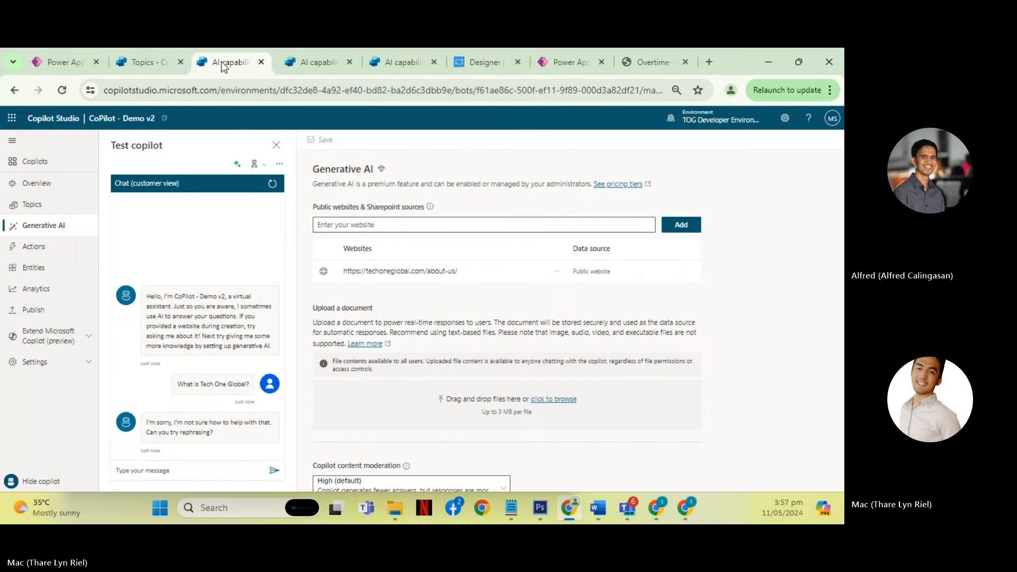
{"action": "left_click", "coordinate": [316, 63]}
{"action": "scroll", "coordinate": [243, 328], "scroll_direction": "up", "scroll_amount": 3}
{"action": "scroll", "coordinate": [243, 329], "scroll_direction": "down", "scroll_amount": 3}
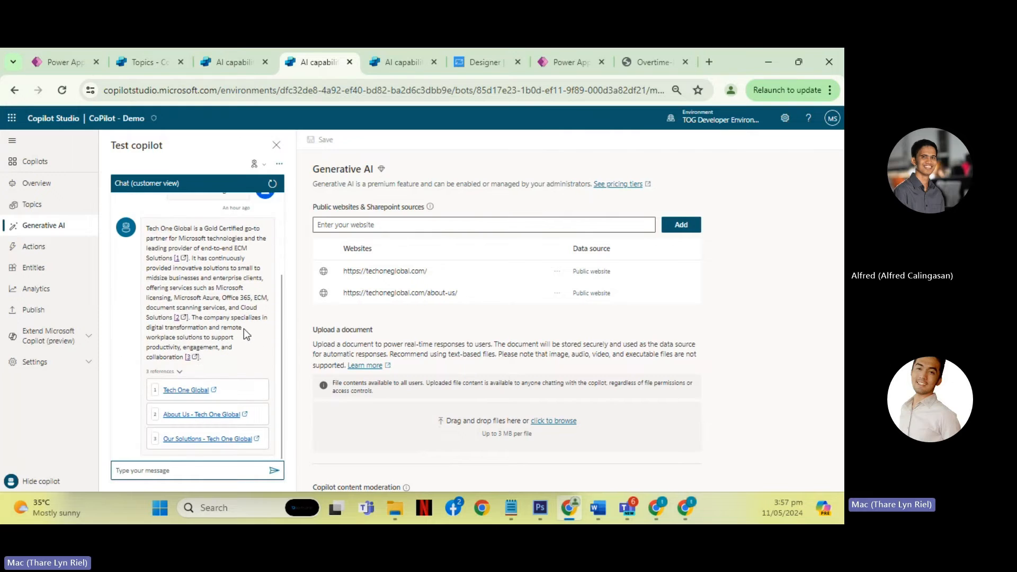
- Close the CoPilot - Demo v2 page and review the earlier test answer with its references in CoPilot - Demo
{"action": "left_click", "coordinate": [255, 65]}
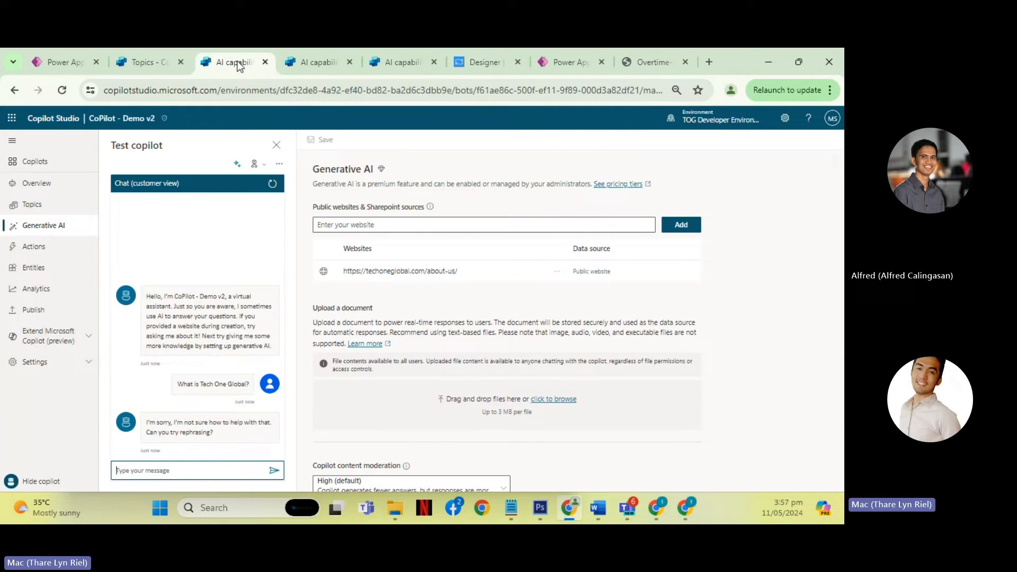
{"action": "left_click", "coordinate": [265, 62]}
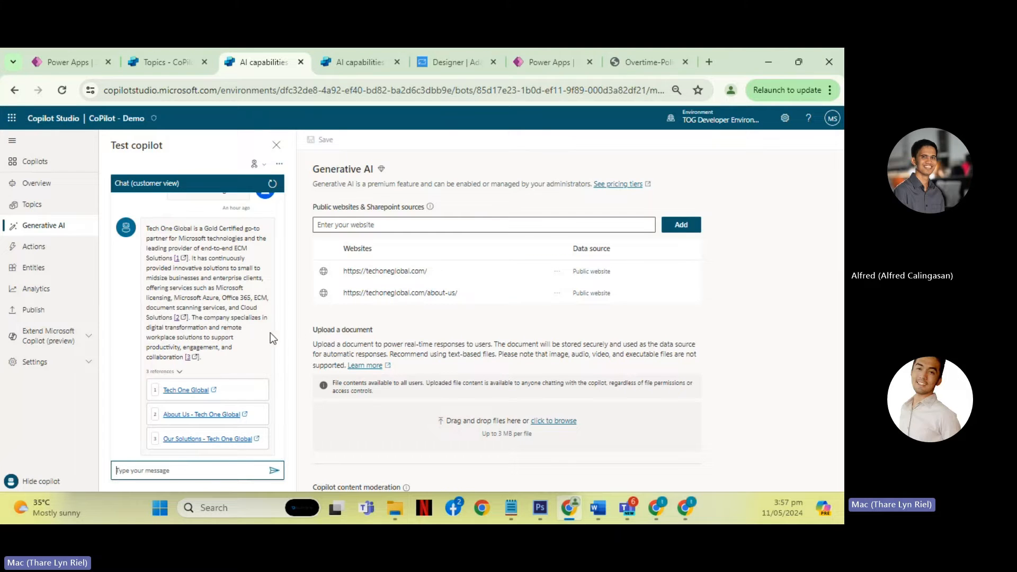
{"action": "scroll", "coordinate": [236, 345], "scroll_direction": "up", "scroll_amount": 3}
{"action": "scroll", "coordinate": [237, 327], "scroll_direction": "down", "scroll_amount": 1}
{"action": "scroll", "coordinate": [237, 326], "scroll_direction": "down", "scroll_amount": 3}
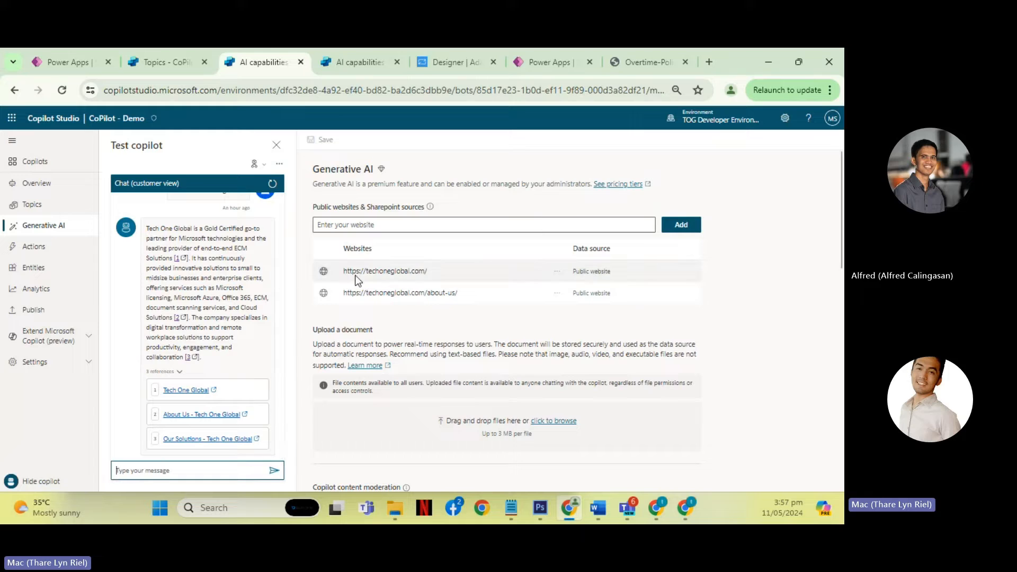
{"action": "left_click_drag", "start_coordinate": [430, 272], "coordinate": [338, 272]}
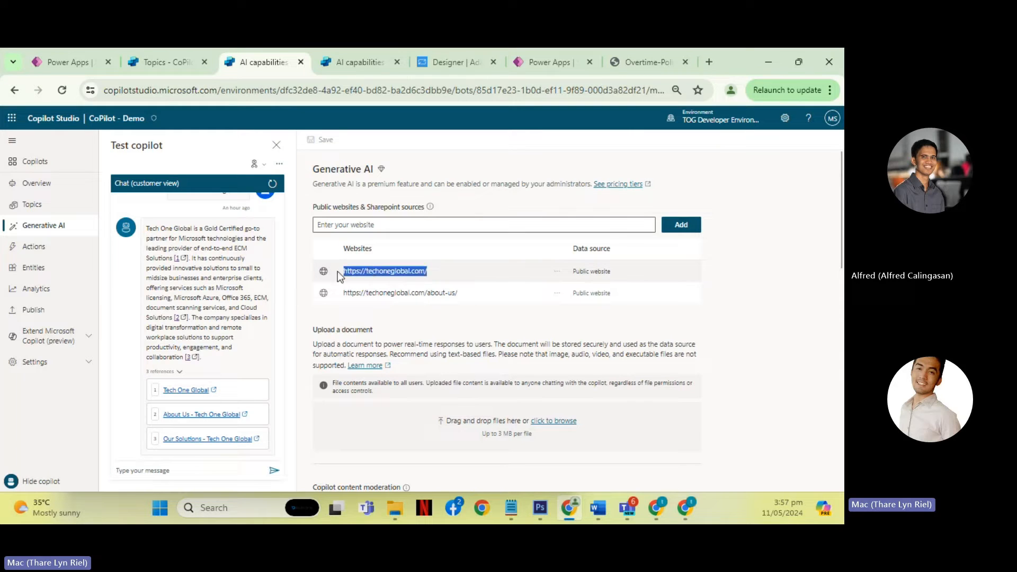
{"action": "left_click_drag", "start_coordinate": [432, 272], "coordinate": [332, 275]}
{"action": "left_click", "coordinate": [431, 271]}
{"action": "left_click_drag", "start_coordinate": [459, 293], "coordinate": [356, 293]}
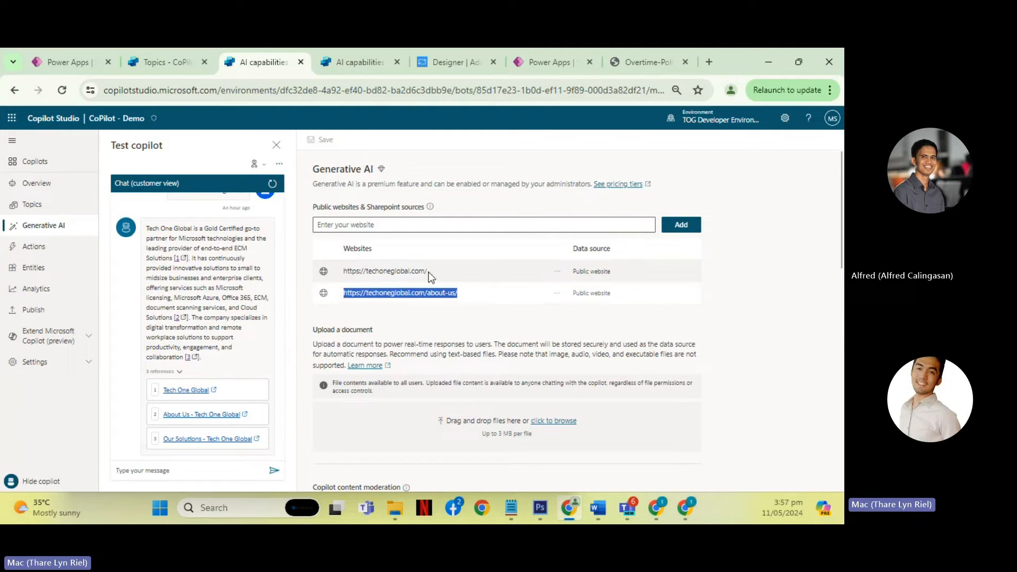
{"action": "left_click_drag", "start_coordinate": [428, 272], "coordinate": [341, 276]}
{"action": "left_click_drag", "start_coordinate": [459, 293], "coordinate": [342, 293]}
{"action": "left_click_drag", "start_coordinate": [424, 292], "coordinate": [457, 293]}
- Ask the CoPilot - Demo test copilot "What is Tech One global" in the existing chat
{"action": "left_click", "coordinate": [159, 471]}
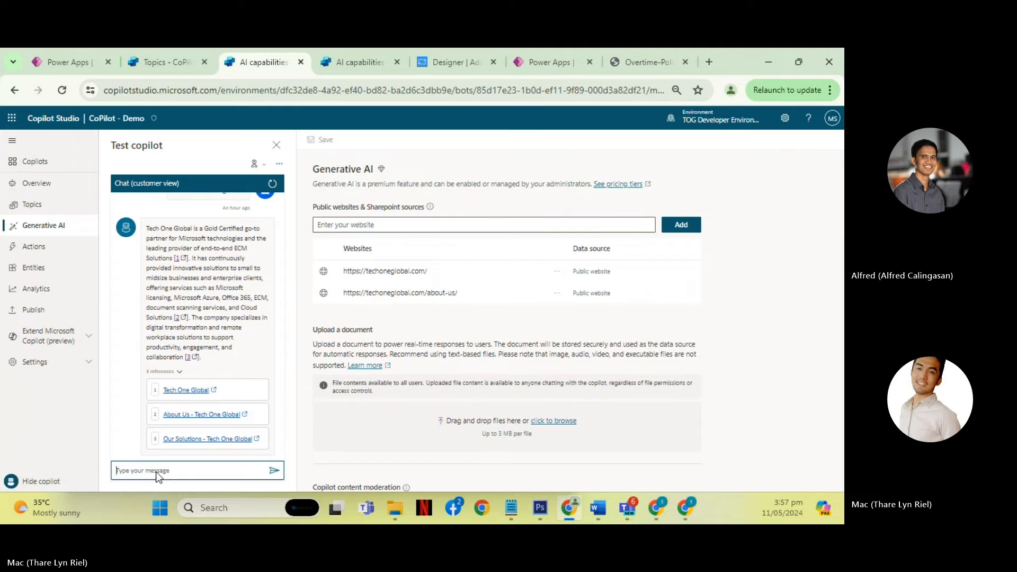
{"action": "type", "text": "What"}
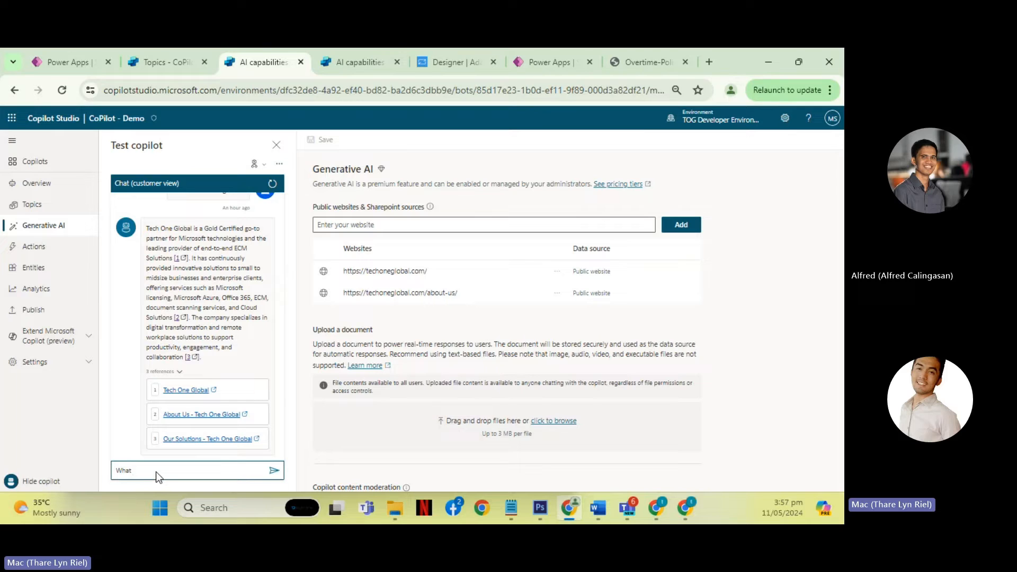
{"action": "type", "text": "is "}
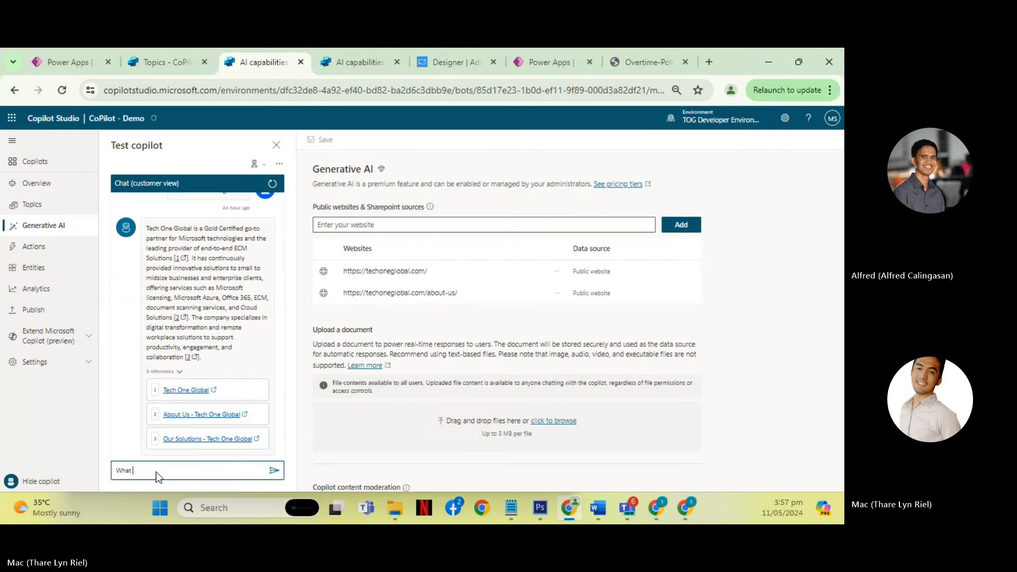
{"action": "type", "text": "T"}
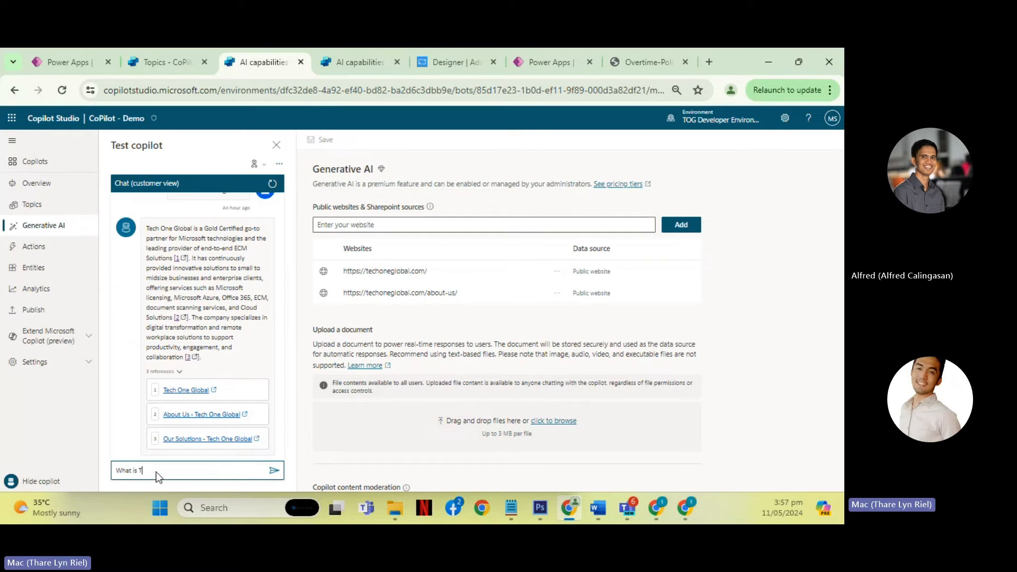
{"action": "type", "text": "ech One Global"}
{"action": "key", "text": "Return"}
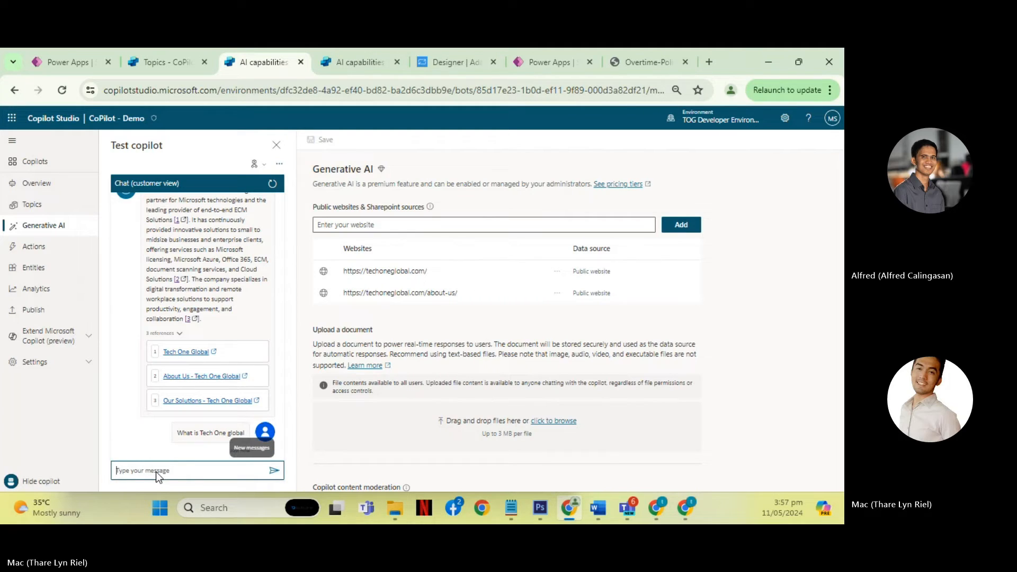
{"action": "scroll", "coordinate": [208, 393], "scroll_direction": "down", "scroll_amount": 2}
- Reload the CoPilot - Demo page to restart its test chat
{"action": "key", "text": "F5"}
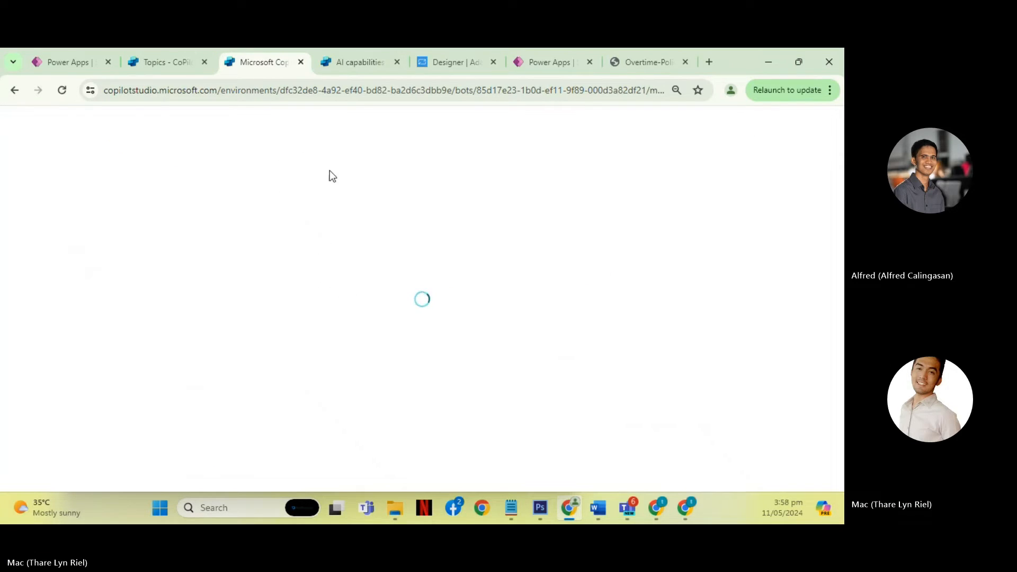
{"action": "left_click", "coordinate": [346, 67]}
{"action": "left_click", "coordinate": [255, 65]}
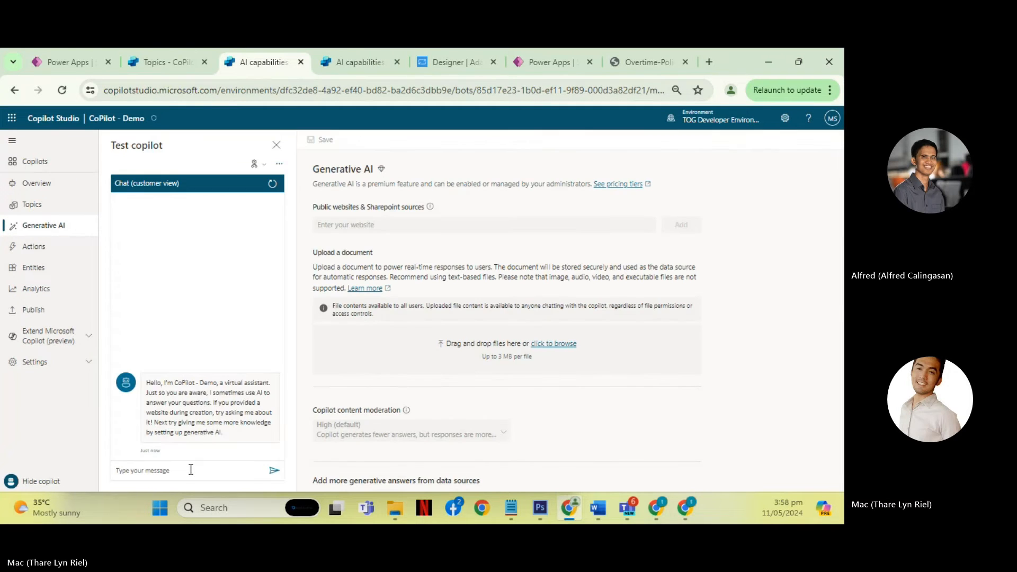
- Ask the restarted CoPilot - Demo test copilot "What is techone global"
{"action": "left_click", "coordinate": [191, 469]}
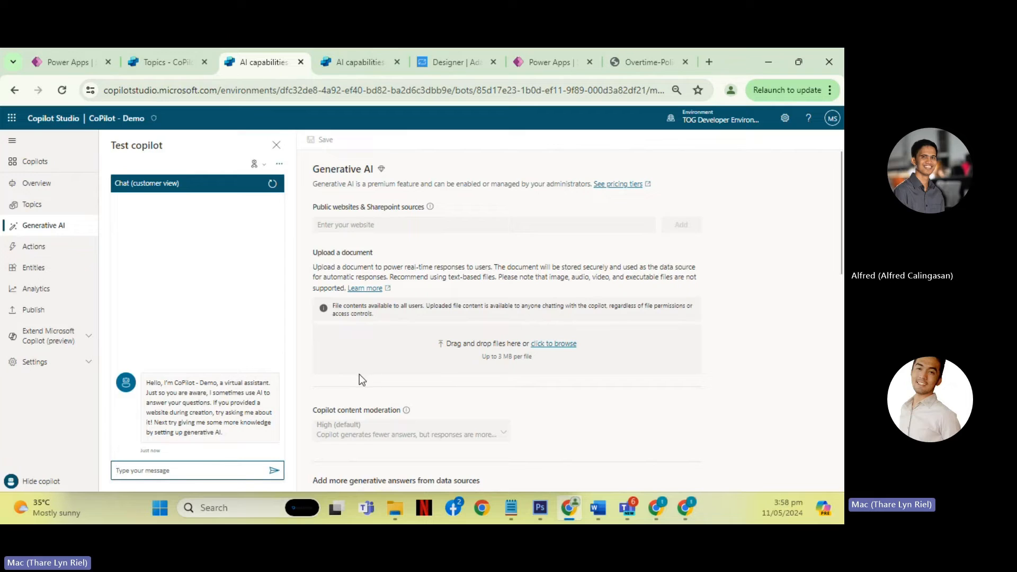
{"action": "left_click", "coordinate": [193, 470]}
{"action": "type", "text": "What"}
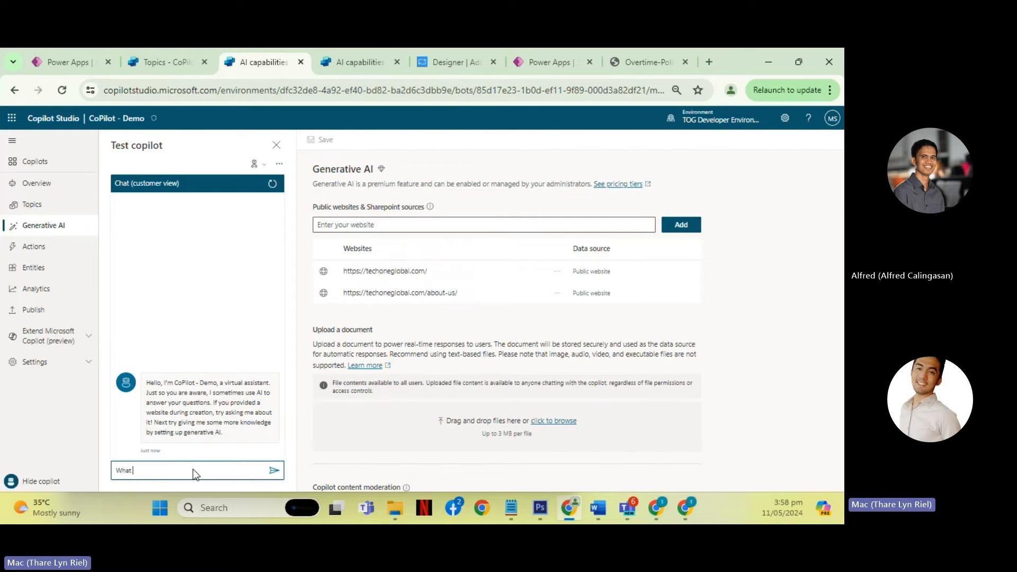
{"action": "type", "text": " is techone gl"}
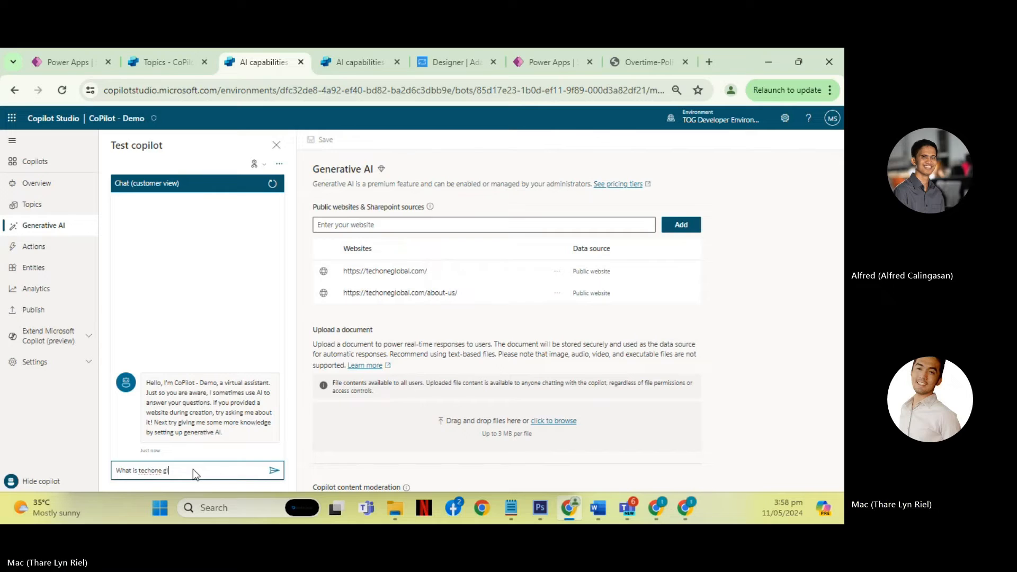
{"action": "type", "text": "obal"}
{"action": "key", "text": "Return"}
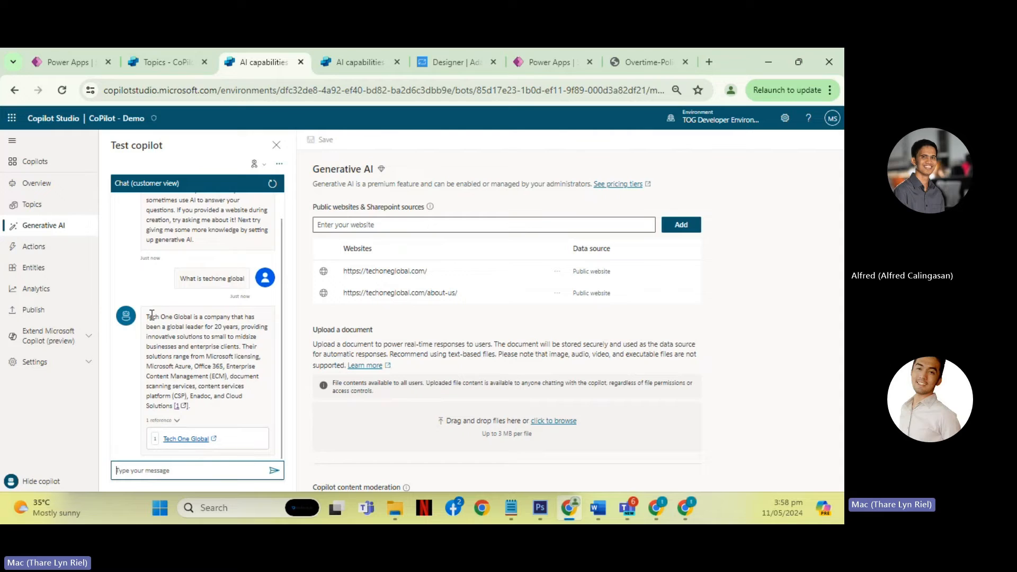
- Read the test answer and examine the Conversational boosting topic's path through its trigger, generative answers, condition and end nodes
{"action": "left_click_drag", "start_coordinate": [150, 318], "coordinate": [211, 393]}
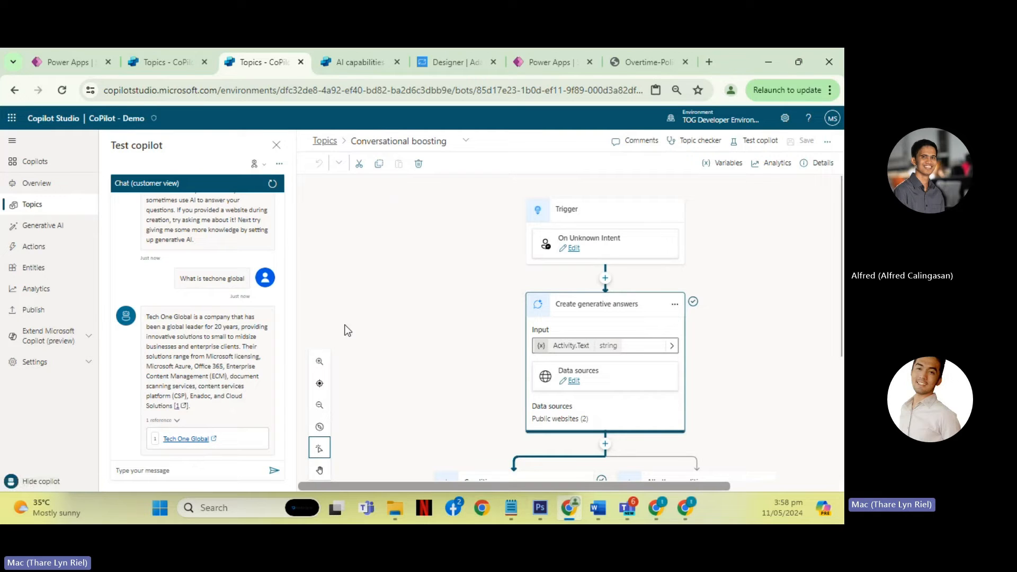
{"action": "scroll", "coordinate": [467, 314], "scroll_direction": "down", "scroll_amount": 3}
{"action": "scroll", "coordinate": [467, 314], "scroll_direction": "up", "scroll_amount": 3}
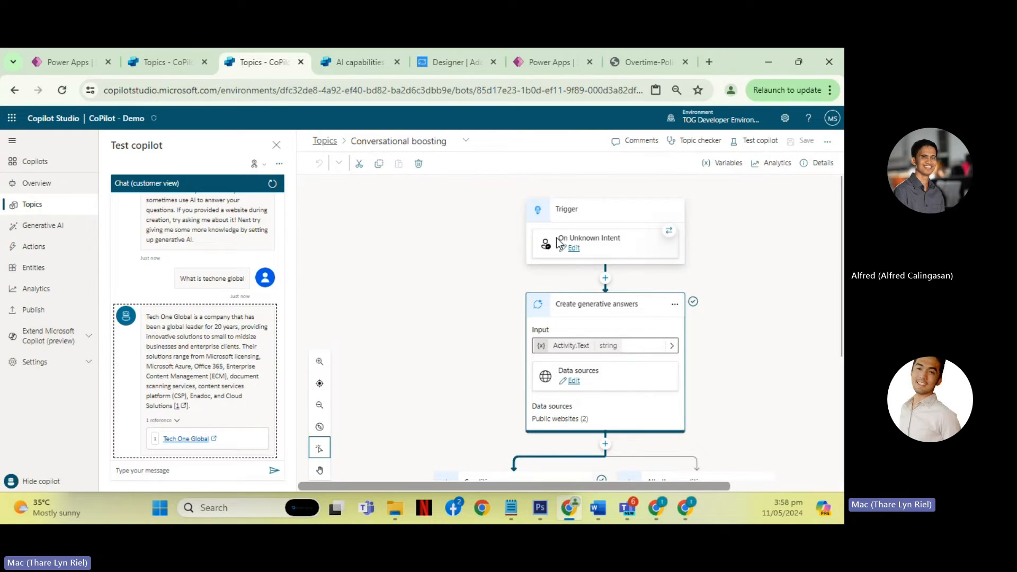
{"action": "scroll", "coordinate": [585, 244], "scroll_direction": "down", "scroll_amount": 1}
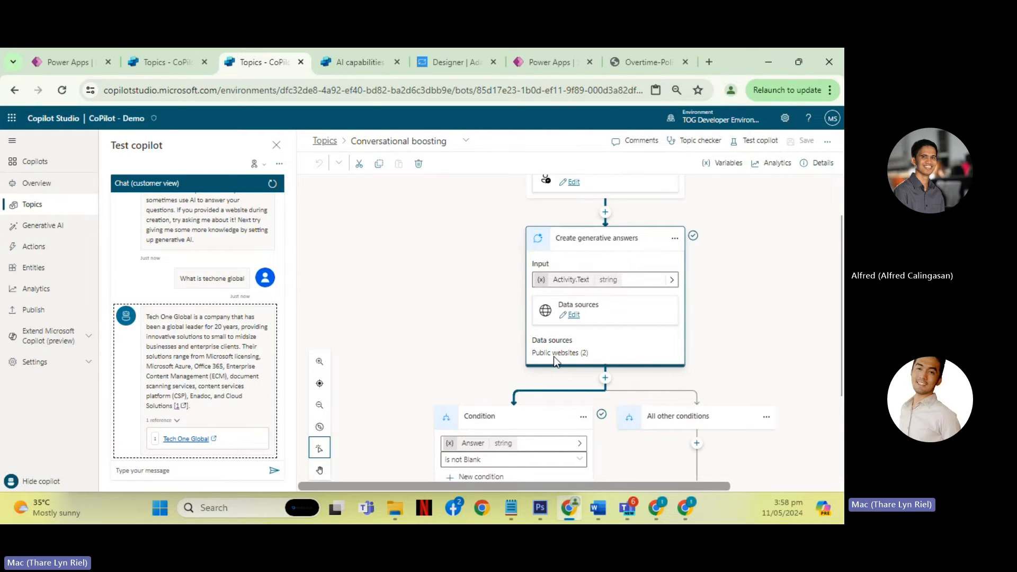
{"action": "scroll", "coordinate": [562, 354], "scroll_direction": "down", "scroll_amount": 2}
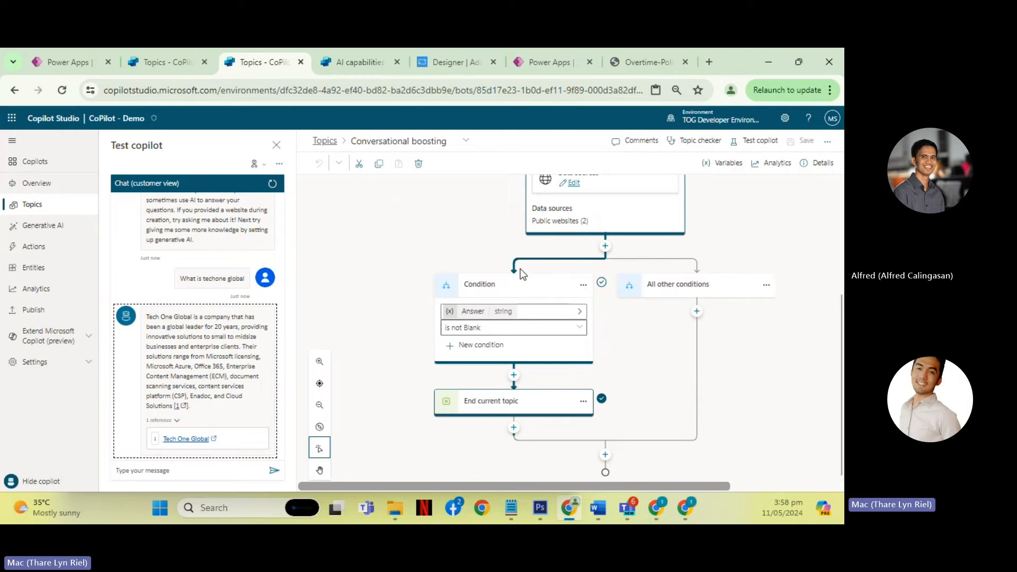
{"action": "scroll", "coordinate": [520, 269], "scroll_direction": "up", "scroll_amount": 2}
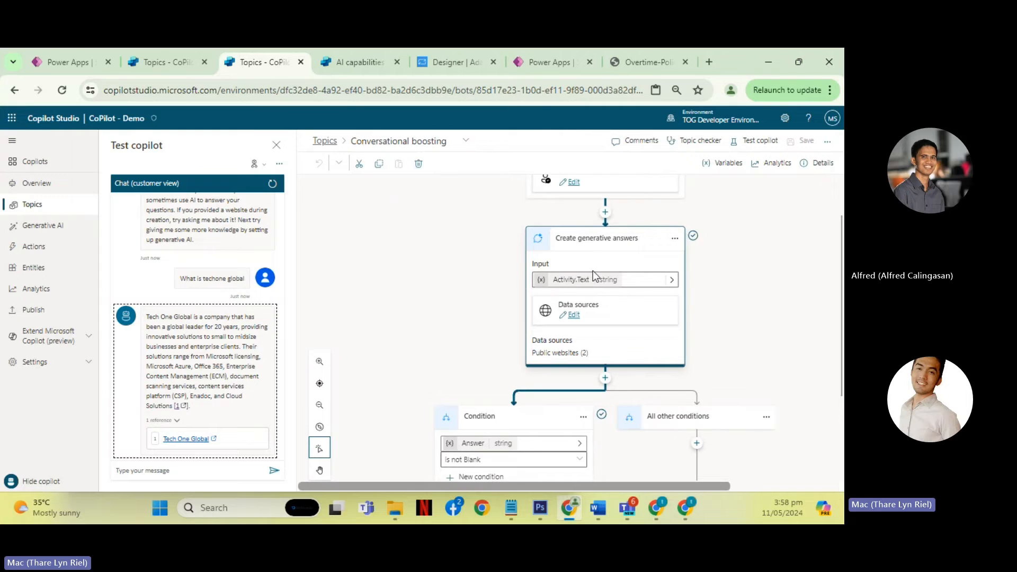
{"action": "scroll", "coordinate": [450, 343], "scroll_direction": "down", "scroll_amount": 2}
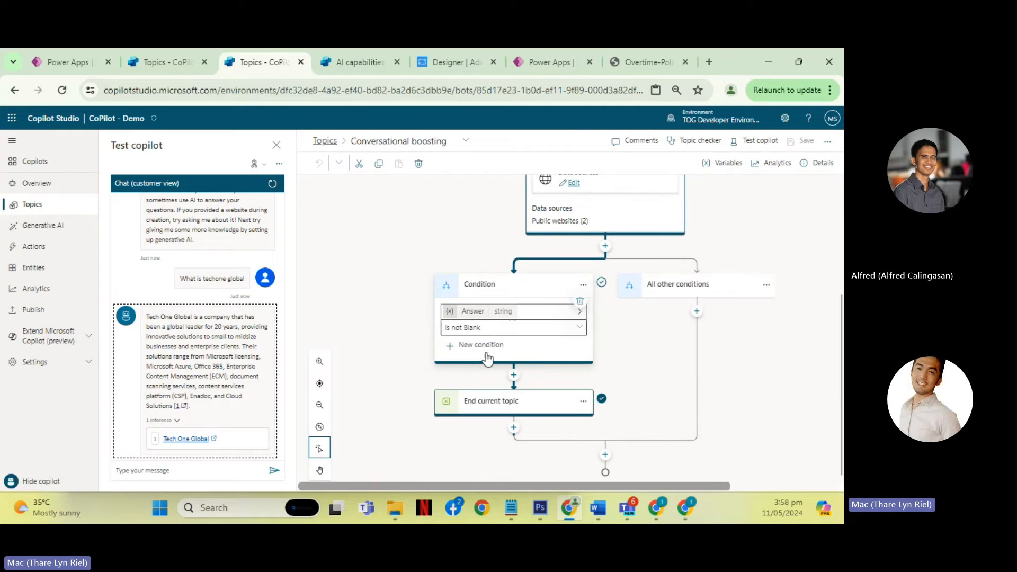
{"action": "scroll", "coordinate": [435, 321], "scroll_direction": "up", "scroll_amount": 1}
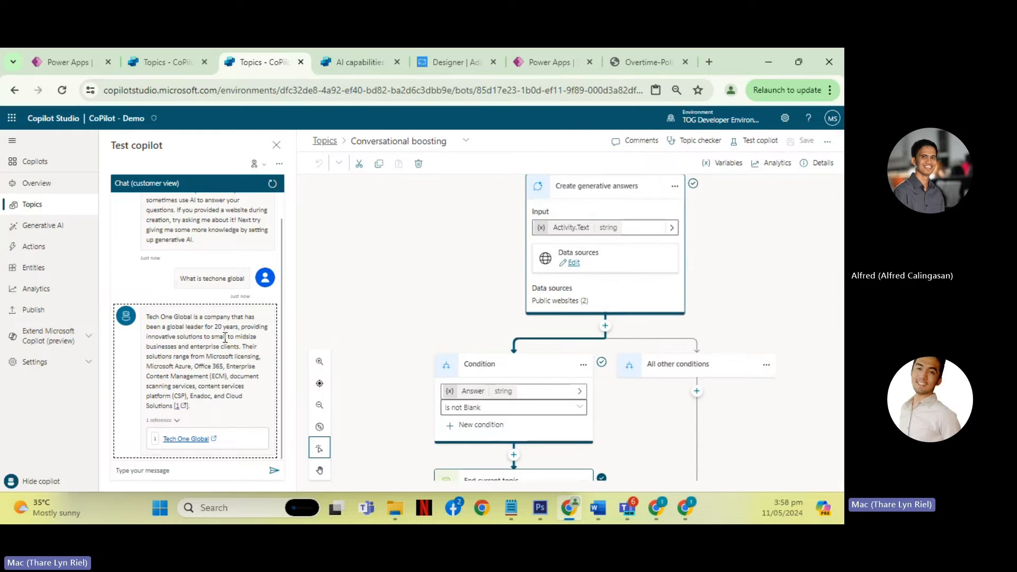
{"action": "scroll", "coordinate": [423, 318], "scroll_direction": "down", "scroll_amount": 1}
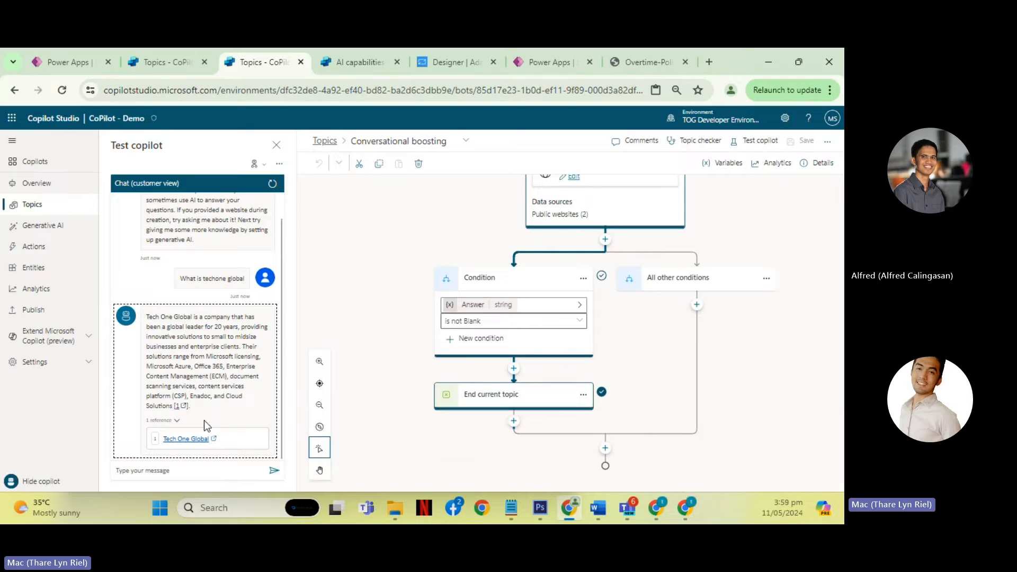
- Ask the CoPilot - Demo test copilot "What is the services techone global offer"
{"action": "left_click", "coordinate": [180, 470]}
{"action": "type", "text": "What"}
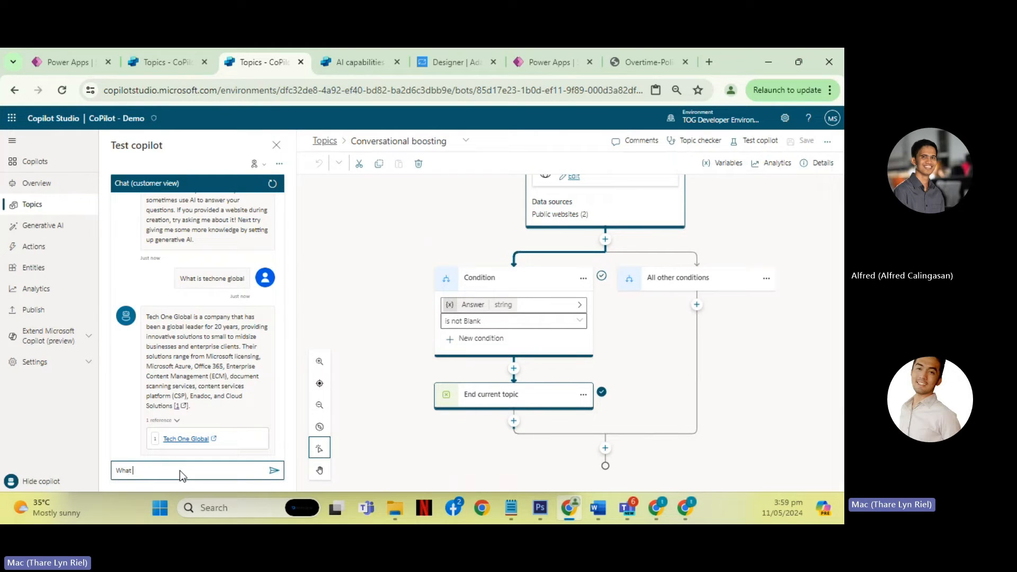
{"action": "type", "text": " is the "}
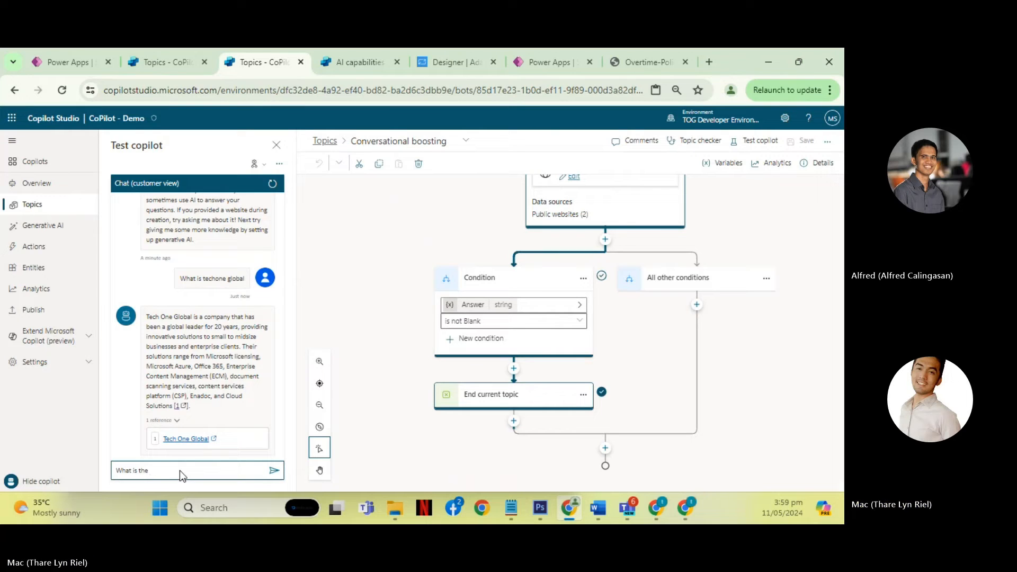
{"action": "type", "text": "service"}
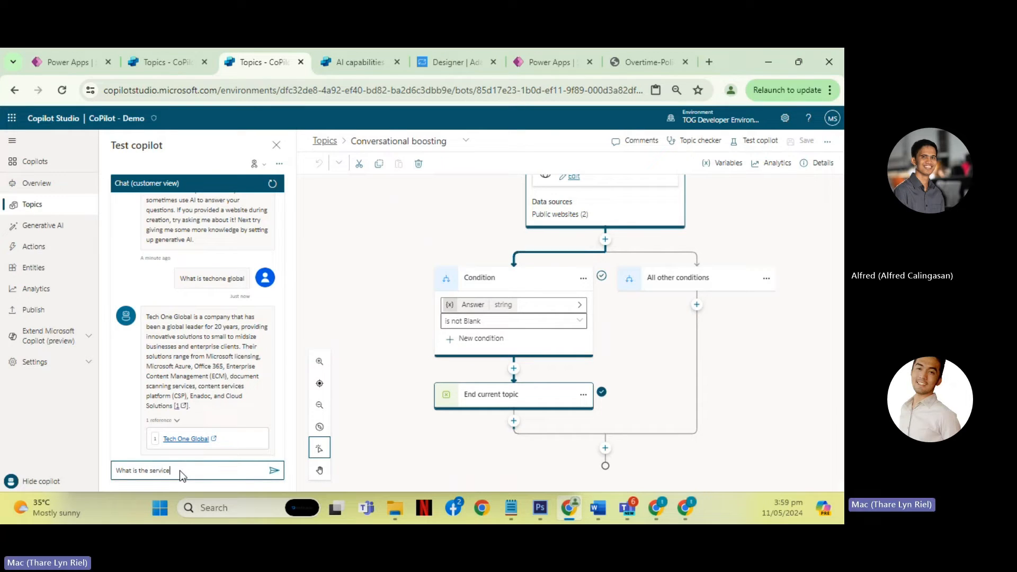
{"action": "type", "text": "s techone global off"}
{"action": "type", "text": "er"}
{"action": "key", "text": "Return"}
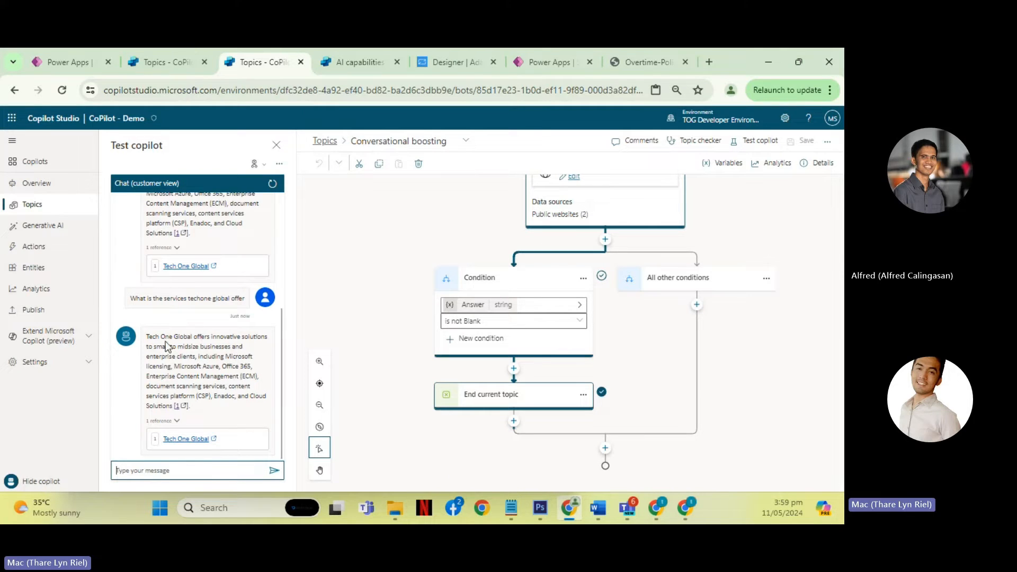
- Return to CoPilot - Demo's Generative AI settings and review the two public website sources behind the answer
{"action": "scroll", "coordinate": [389, 314], "scroll_direction": "up", "scroll_amount": 5}
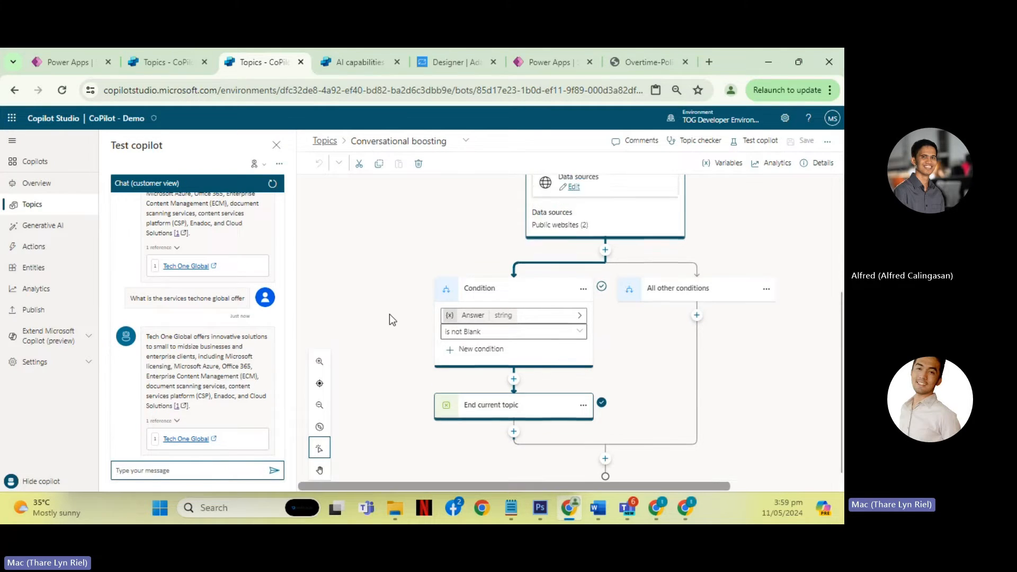
{"action": "left_click", "coordinate": [53, 225]}
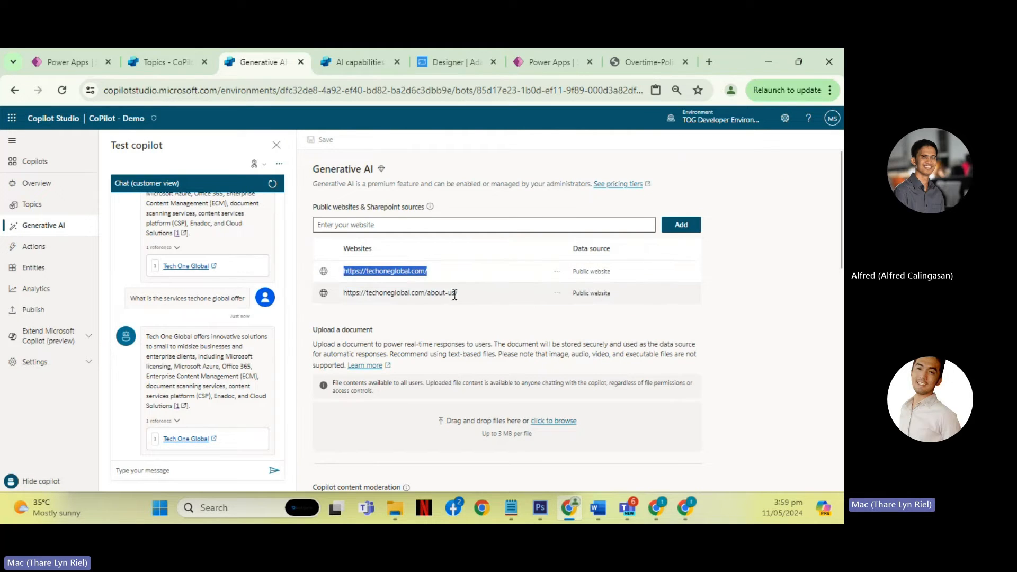
{"action": "left_click_drag", "start_coordinate": [461, 294], "coordinate": [343, 293]}
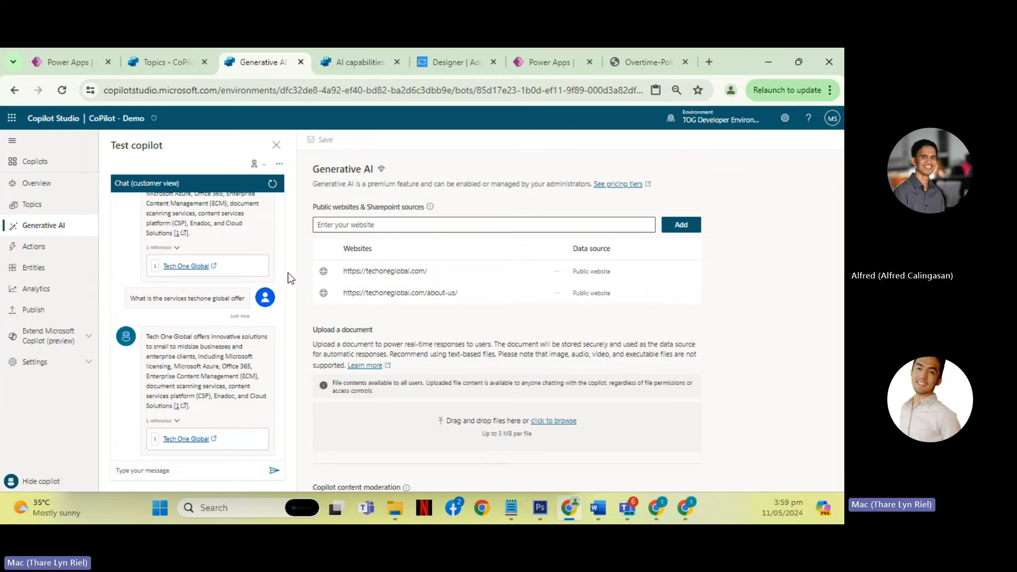
{"action": "scroll", "coordinate": [495, 275], "scroll_direction": "down", "scroll_amount": 3}
{"action": "scroll", "coordinate": [509, 280], "scroll_direction": "up", "scroll_amount": 2}
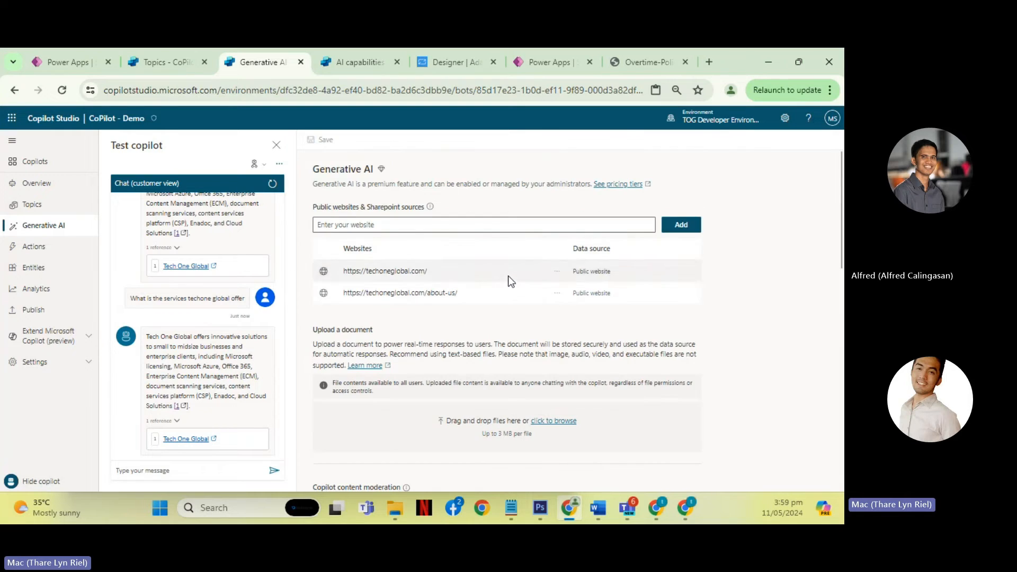
- Review the available content moderation levels in CoPilot - Demo's Generative AI settings
{"action": "scroll", "coordinate": [507, 278], "scroll_direction": "down", "scroll_amount": 4}
{"action": "scroll", "coordinate": [548, 238], "scroll_direction": "up", "scroll_amount": 1}
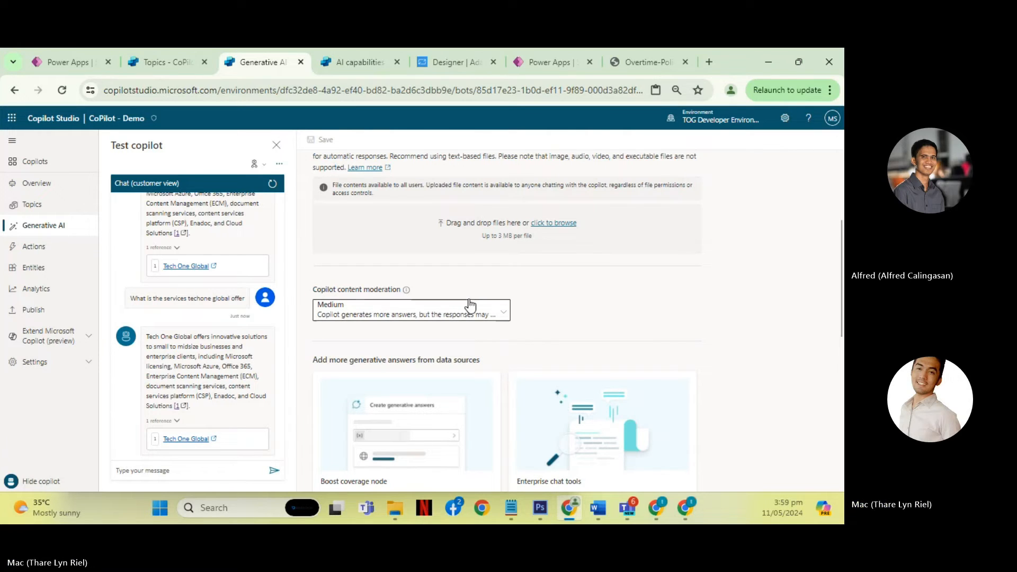
{"action": "left_click", "coordinate": [499, 315]}
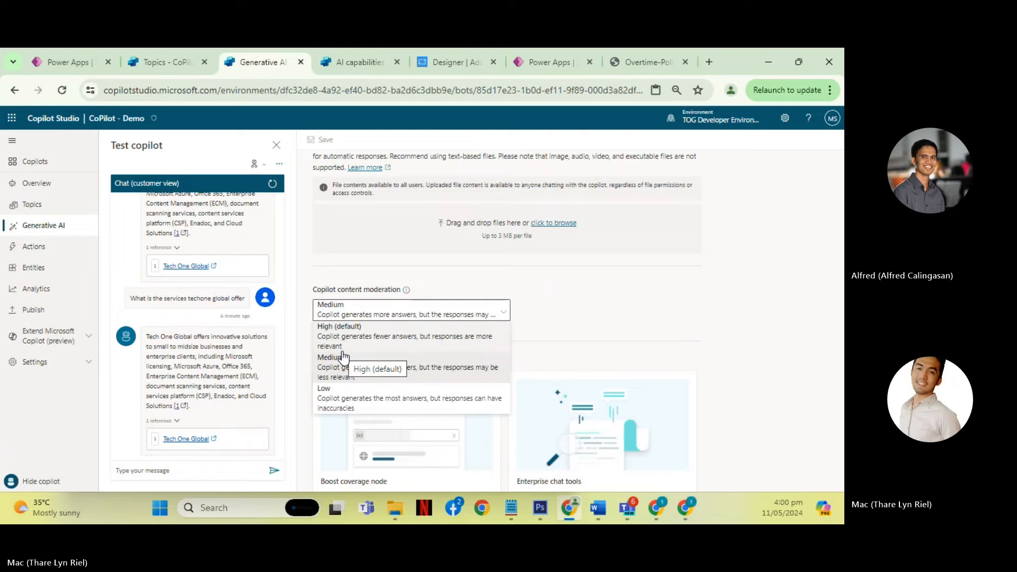
- Reread the "What is techone global" question and its generated answer in the CoPilot - Demo test chat
{"action": "scroll", "coordinate": [209, 315], "scroll_direction": "up", "scroll_amount": 3}
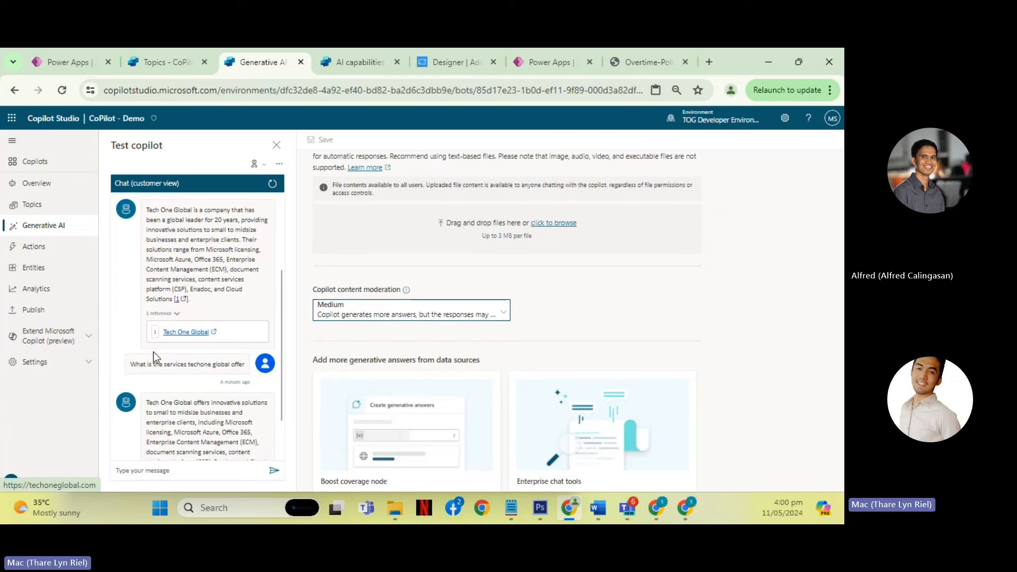
{"action": "scroll", "coordinate": [178, 351], "scroll_direction": "up", "scroll_amount": 3}
{"action": "scroll", "coordinate": [178, 351], "scroll_direction": "down", "scroll_amount": 2}
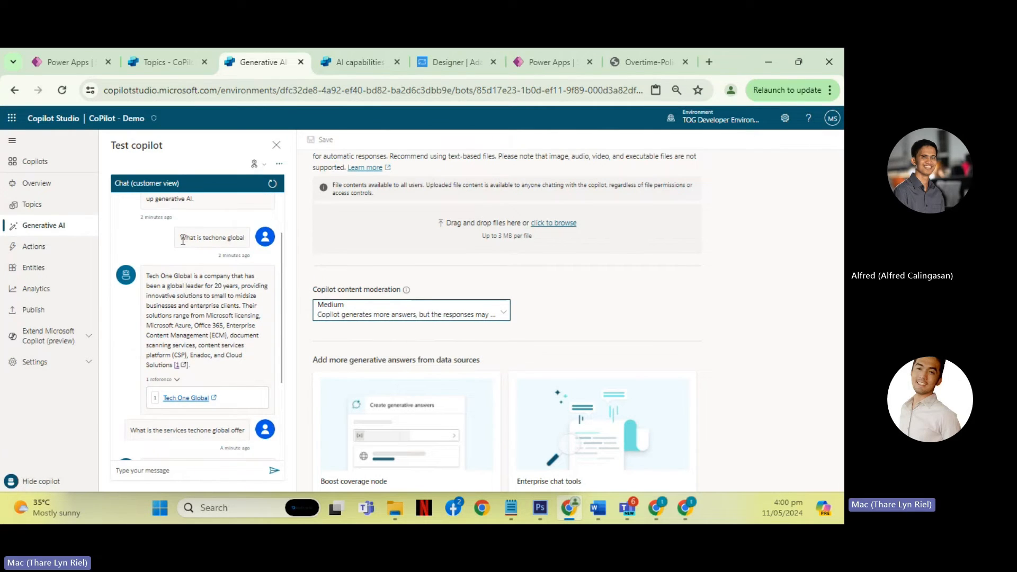
{"action": "left_click_drag", "start_coordinate": [182, 240], "coordinate": [234, 240]}
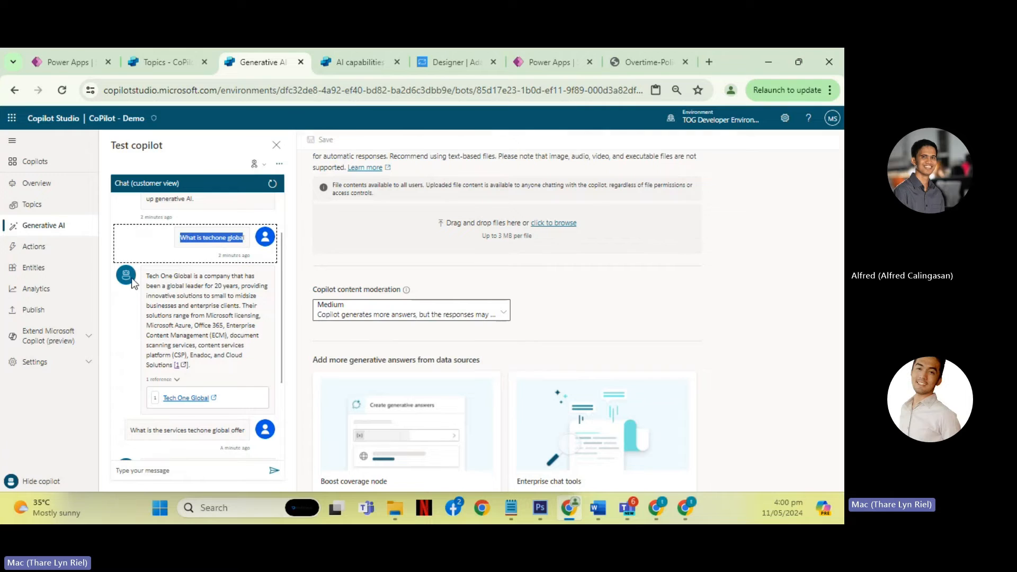
{"action": "left_click_drag", "start_coordinate": [147, 276], "coordinate": [173, 367]}
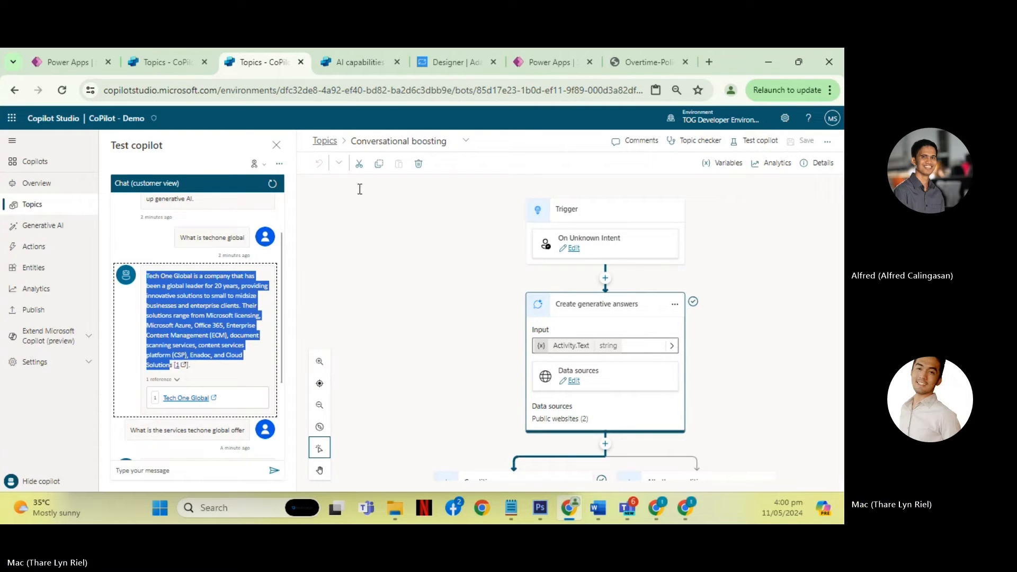
- Return to CoPilot - Demo's Generative AI settings and compare the Medium content moderation option with High and Low
{"action": "left_click", "coordinate": [46, 227]}
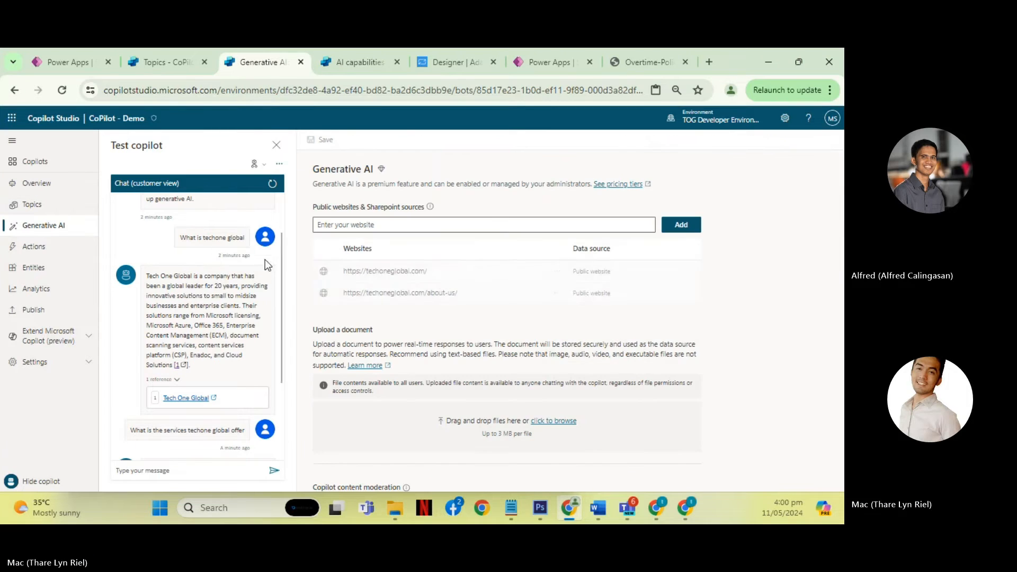
{"action": "scroll", "coordinate": [415, 305], "scroll_direction": "down", "scroll_amount": 5}
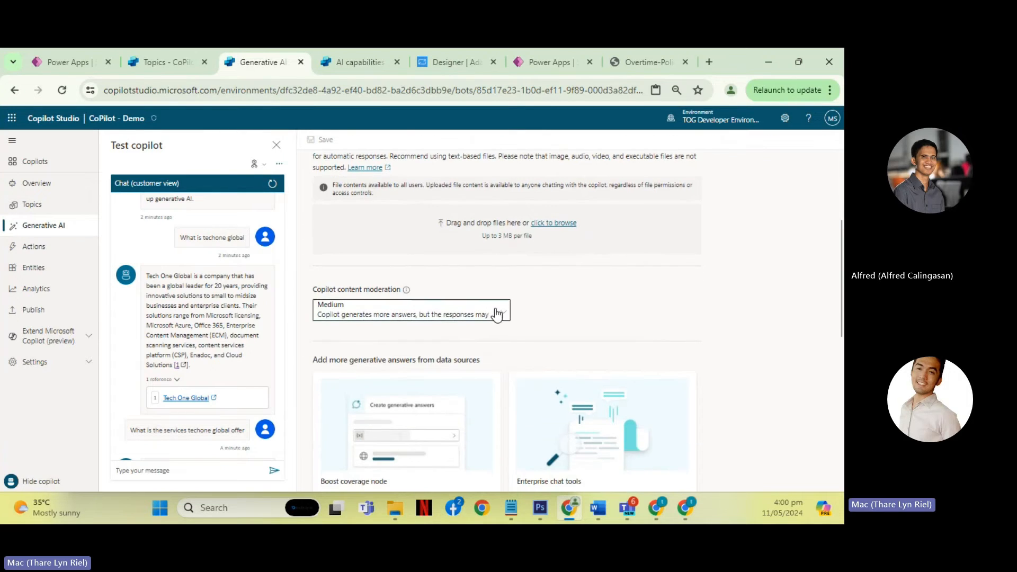
{"action": "left_click", "coordinate": [494, 313]}
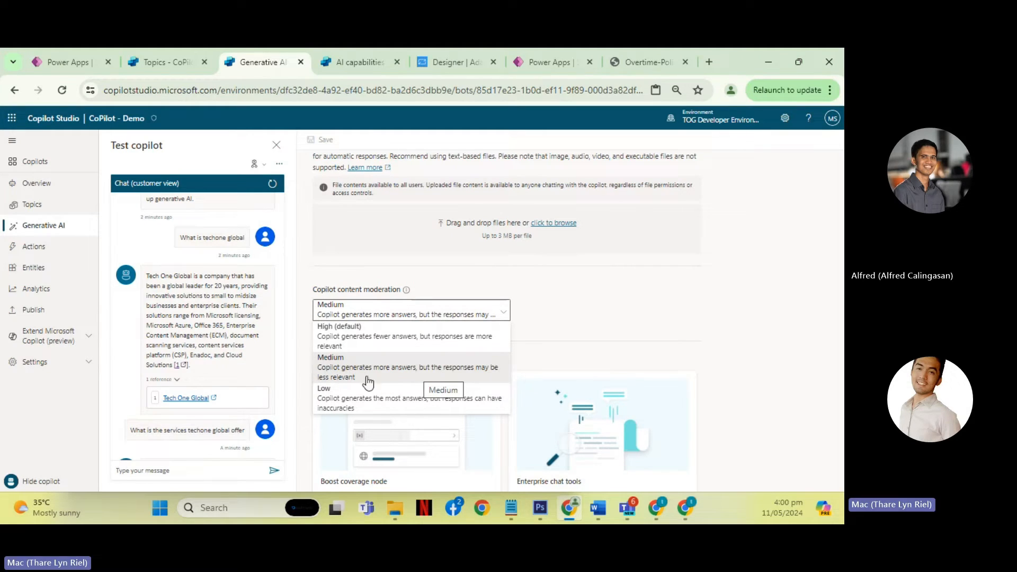
{"action": "left_click", "coordinate": [175, 308]}
- Compare the "What is techone global" test question with its full answer and the Conversational boosting topic that produced it
{"action": "scroll", "coordinate": [177, 309], "scroll_direction": "up", "scroll_amount": 1}
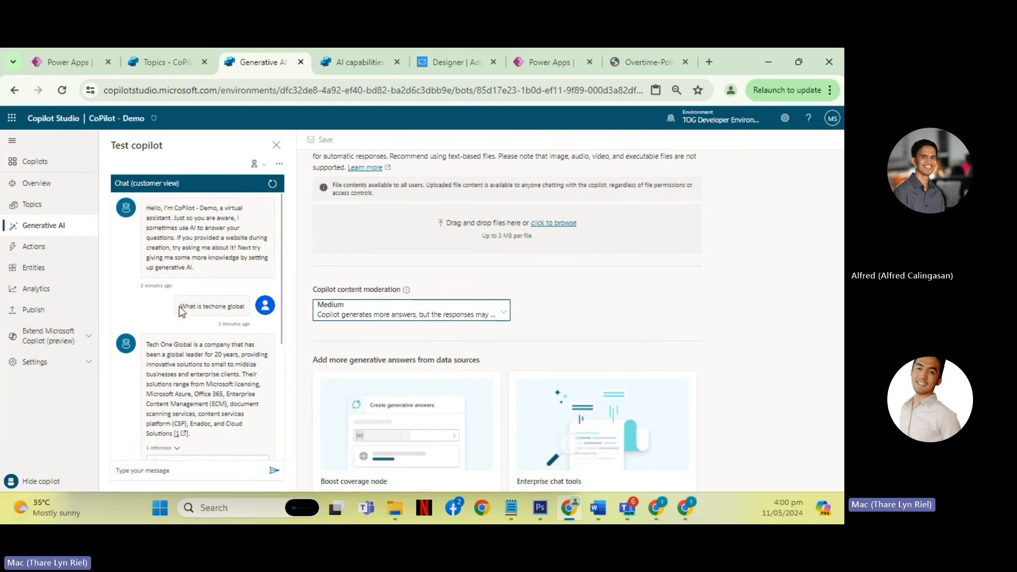
{"action": "scroll", "coordinate": [196, 302], "scroll_direction": "down", "scroll_amount": 2}
{"action": "scroll", "coordinate": [194, 305], "scroll_direction": "up", "scroll_amount": 2}
{"action": "left_click_drag", "start_coordinate": [181, 307], "coordinate": [239, 308]}
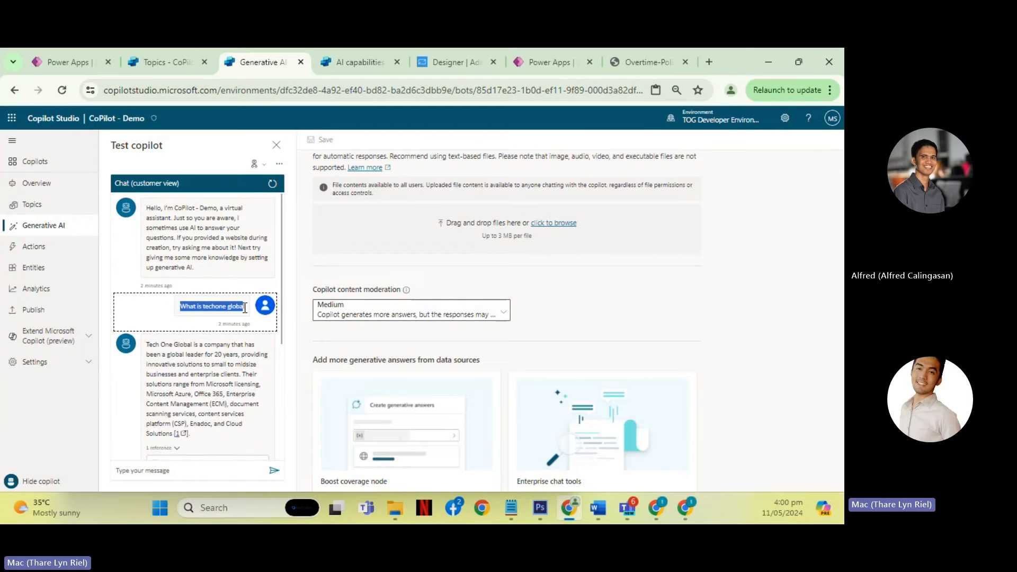
{"action": "left_click", "coordinate": [218, 338]}
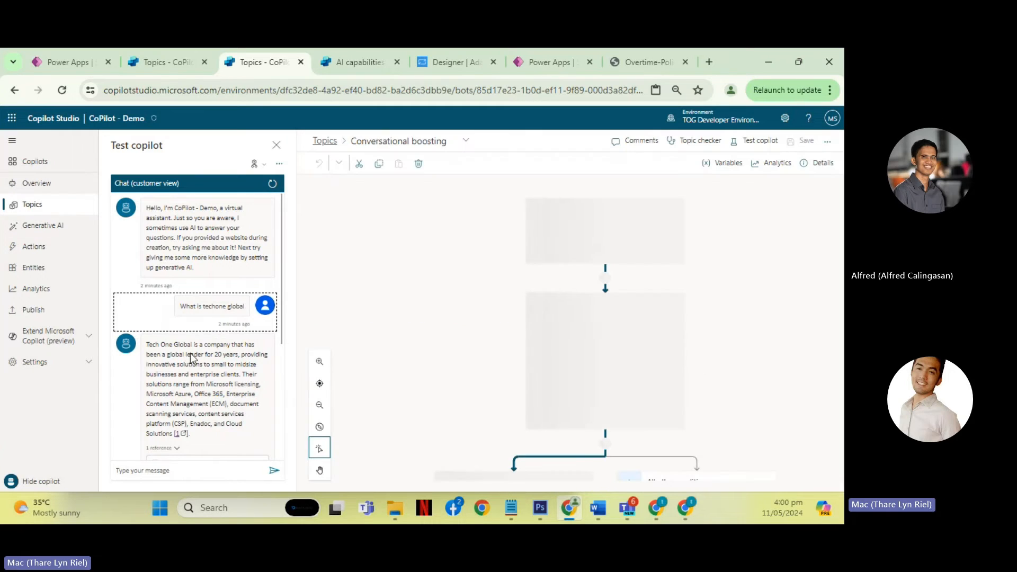
{"action": "scroll", "coordinate": [203, 352], "scroll_direction": "down", "scroll_amount": 2}
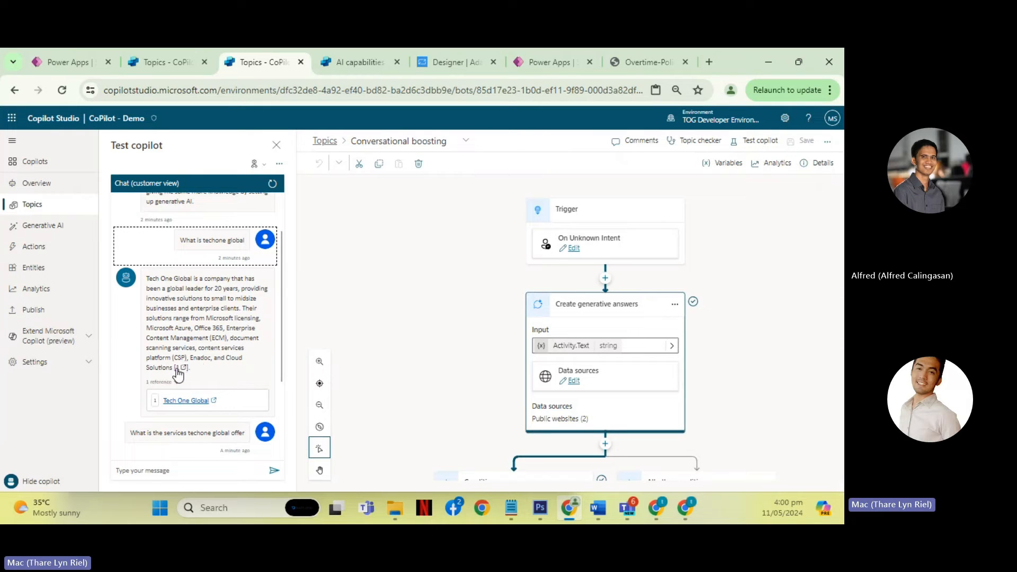
{"action": "left_click_drag", "start_coordinate": [173, 371], "coordinate": [149, 280]}
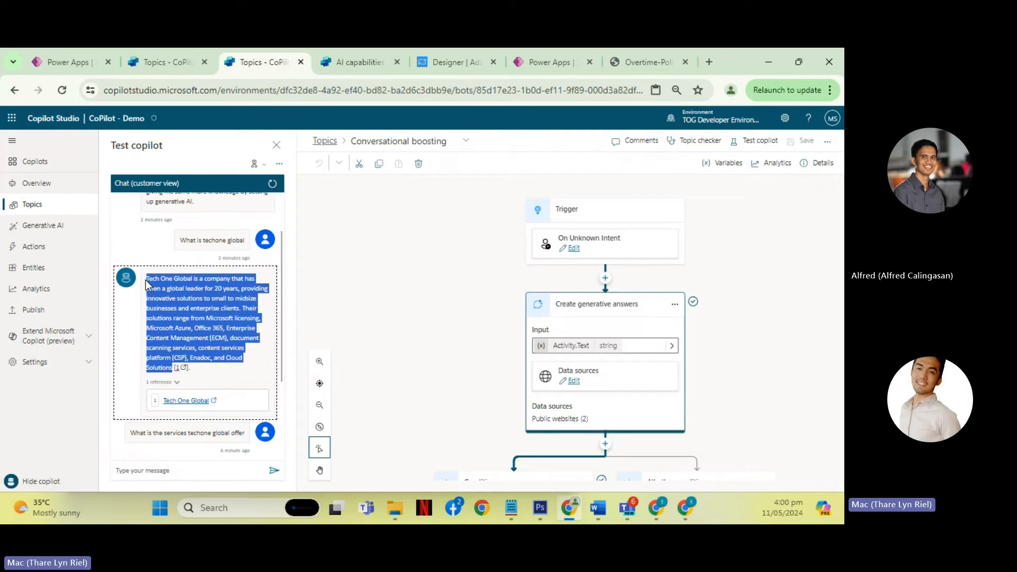
{"action": "left_click_drag", "start_coordinate": [182, 243], "coordinate": [244, 243]}
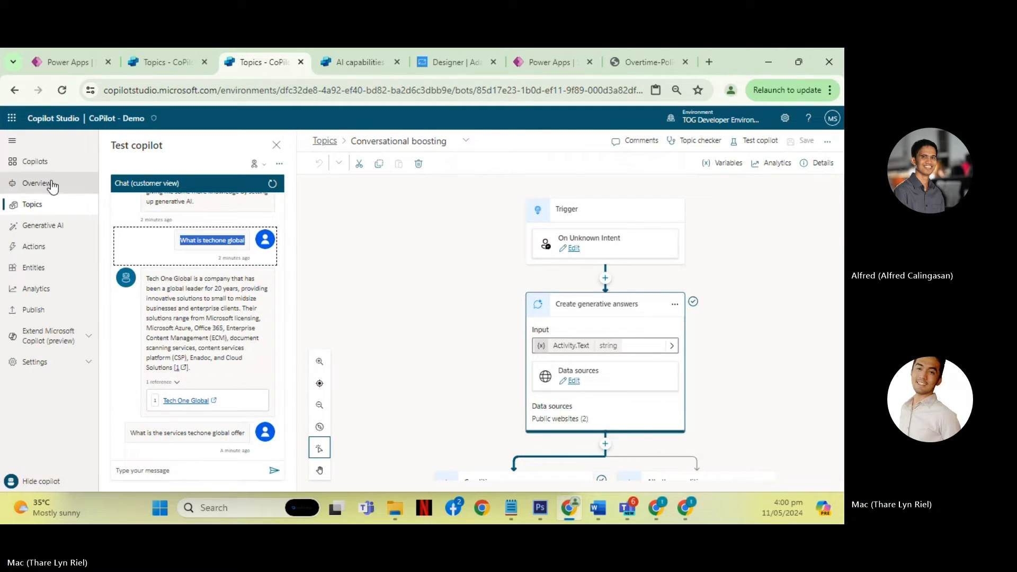
- Try the Low content moderation level in CoPilot - Demo's Generative AI settings and restore Medium
{"action": "left_click", "coordinate": [50, 227]}
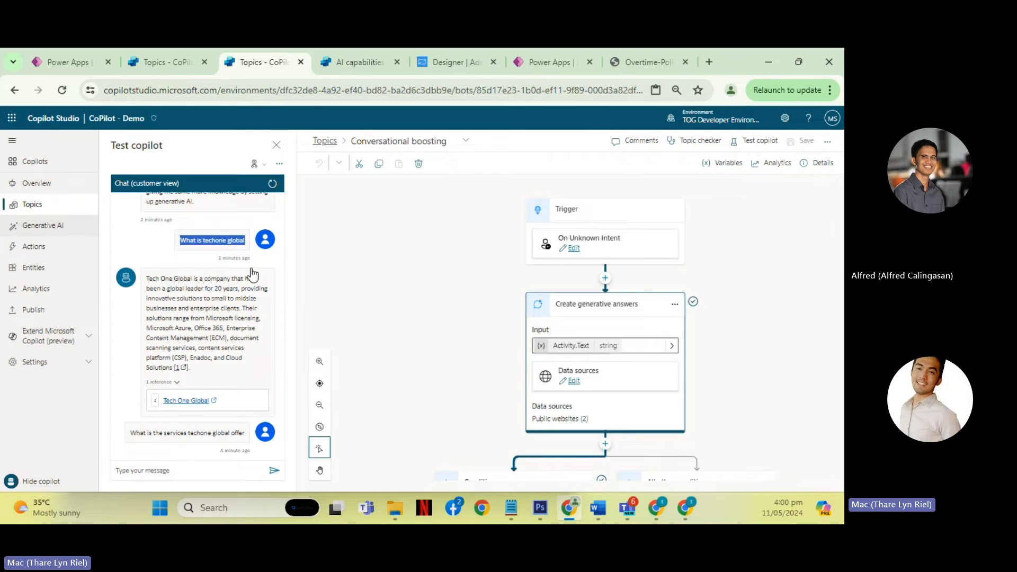
{"action": "scroll", "coordinate": [451, 351], "scroll_direction": "down", "scroll_amount": 3}
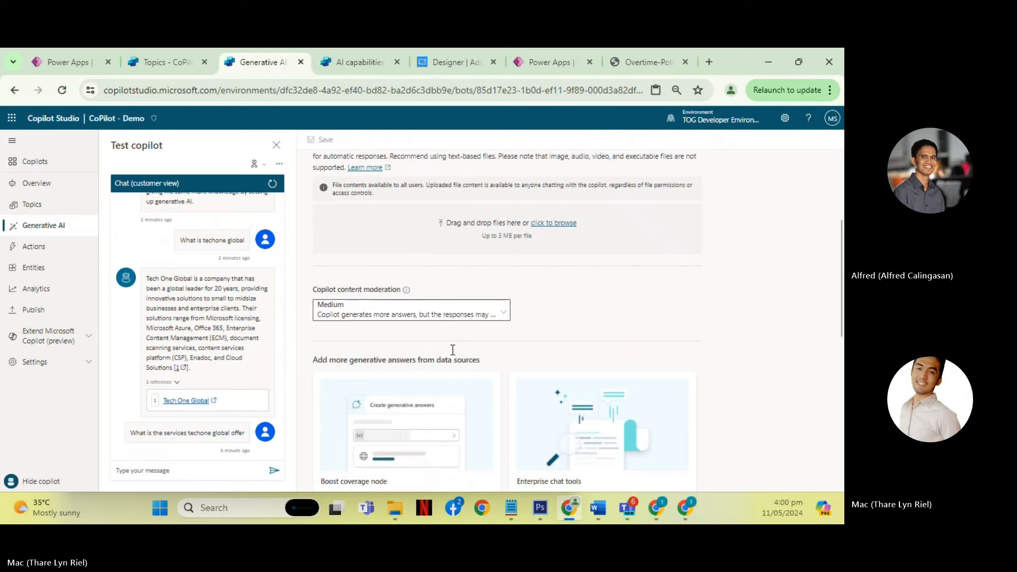
{"action": "left_click", "coordinate": [506, 317]}
{"action": "scroll", "coordinate": [566, 318], "scroll_direction": "down", "scroll_amount": 1}
{"action": "left_click", "coordinate": [504, 246]}
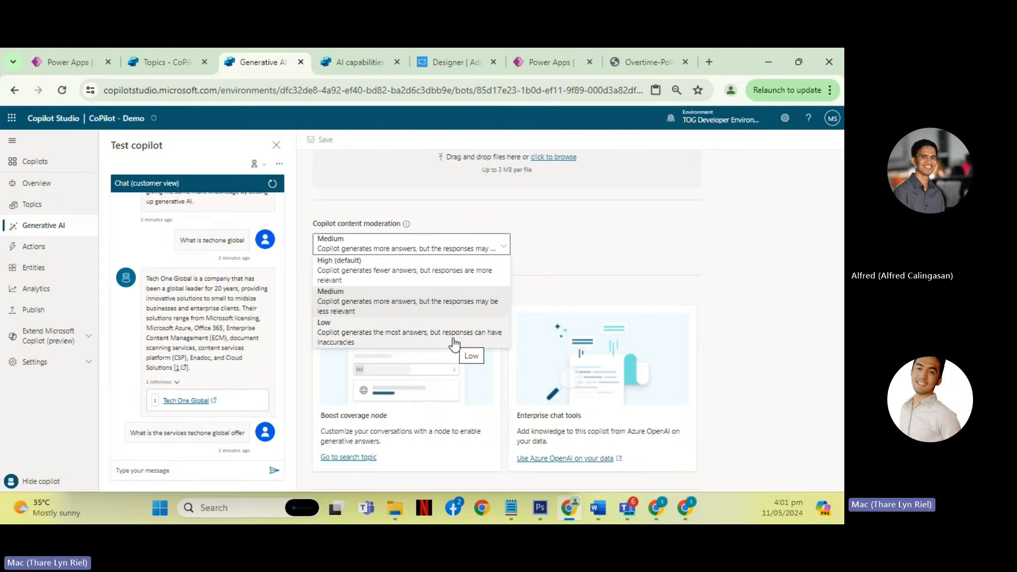
{"action": "left_click", "coordinate": [371, 339]}
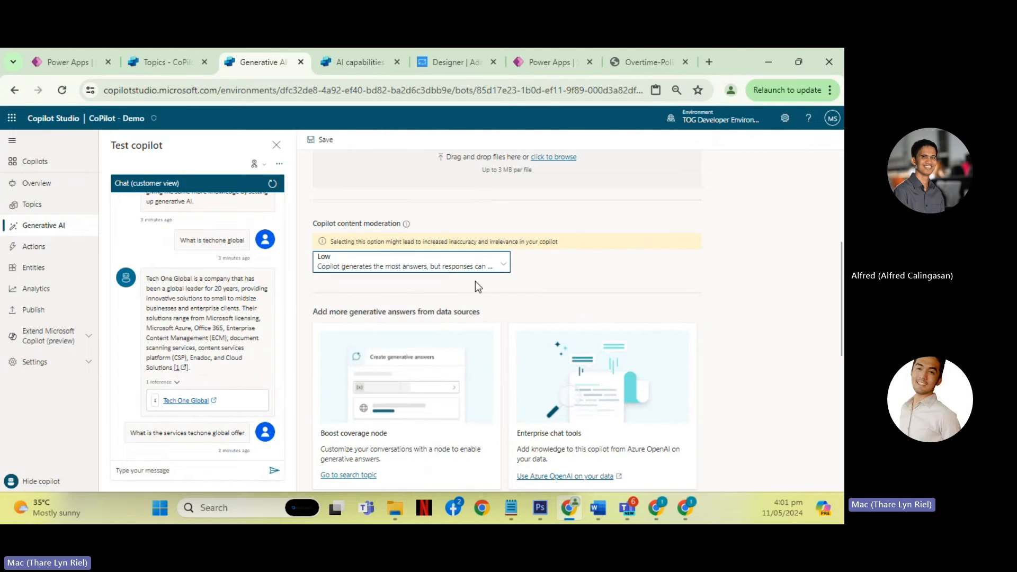
{"action": "left_click", "coordinate": [507, 271]}
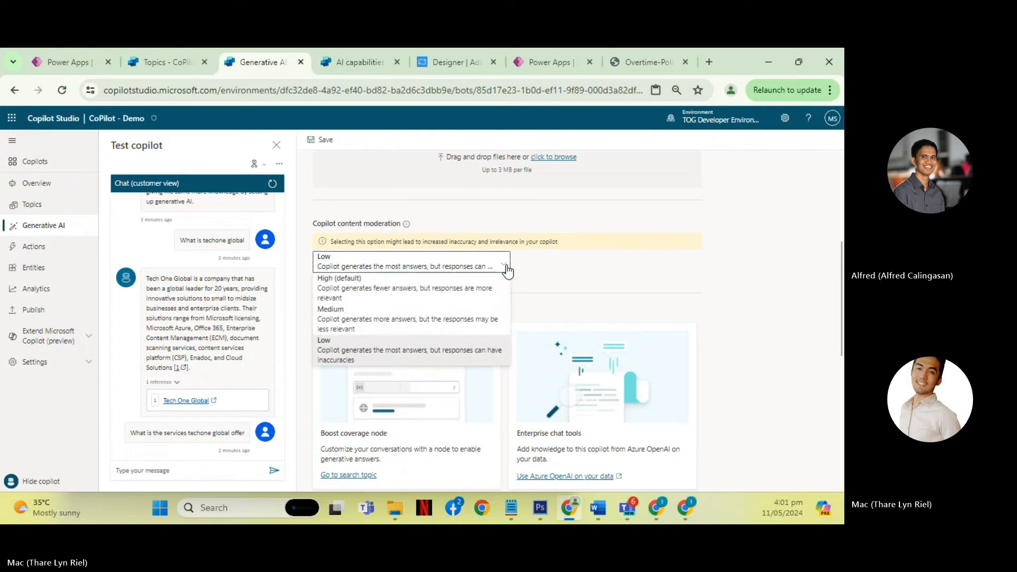
{"action": "left_click", "coordinate": [390, 324]}
- Set CoPilot - Demo's content moderation to High (default) and review the website sources above it
{"action": "left_click", "coordinate": [474, 247]}
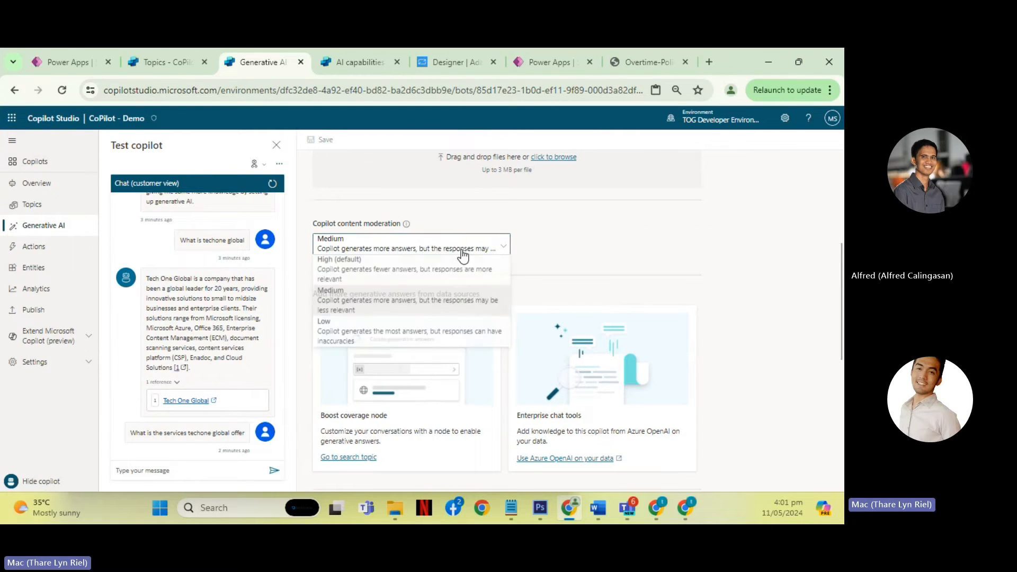
{"action": "left_click", "coordinate": [378, 274]}
{"action": "scroll", "coordinate": [565, 278], "scroll_direction": "up", "scroll_amount": 5}
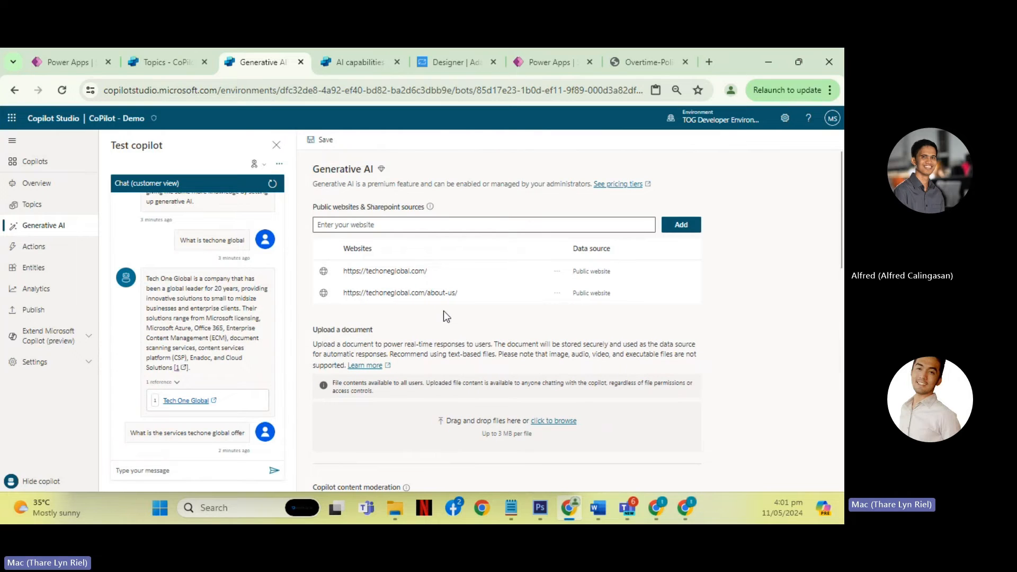
{"action": "scroll", "coordinate": [443, 311], "scroll_direction": "down", "scroll_amount": 1}
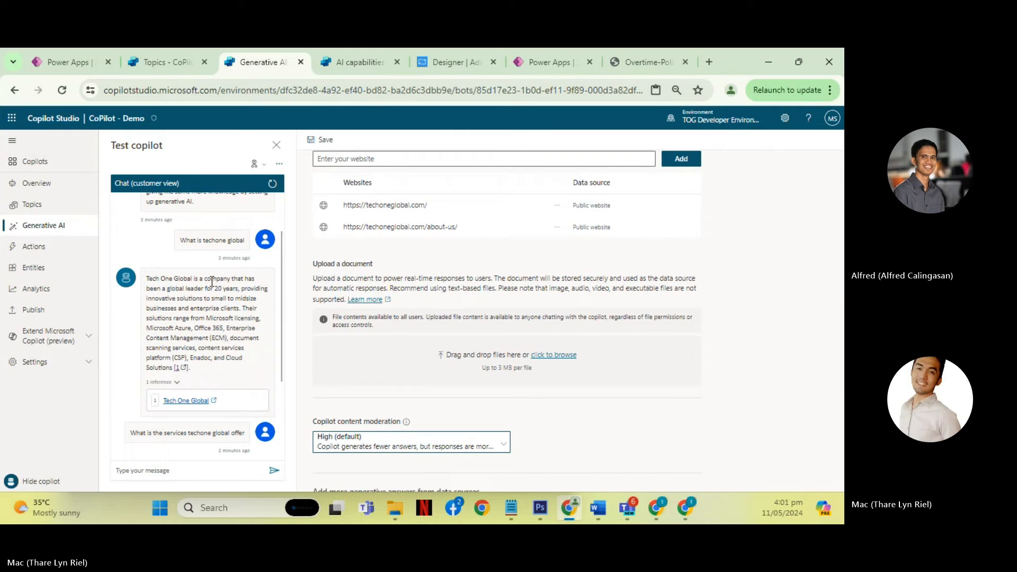
{"action": "left_click", "coordinate": [336, 64]}
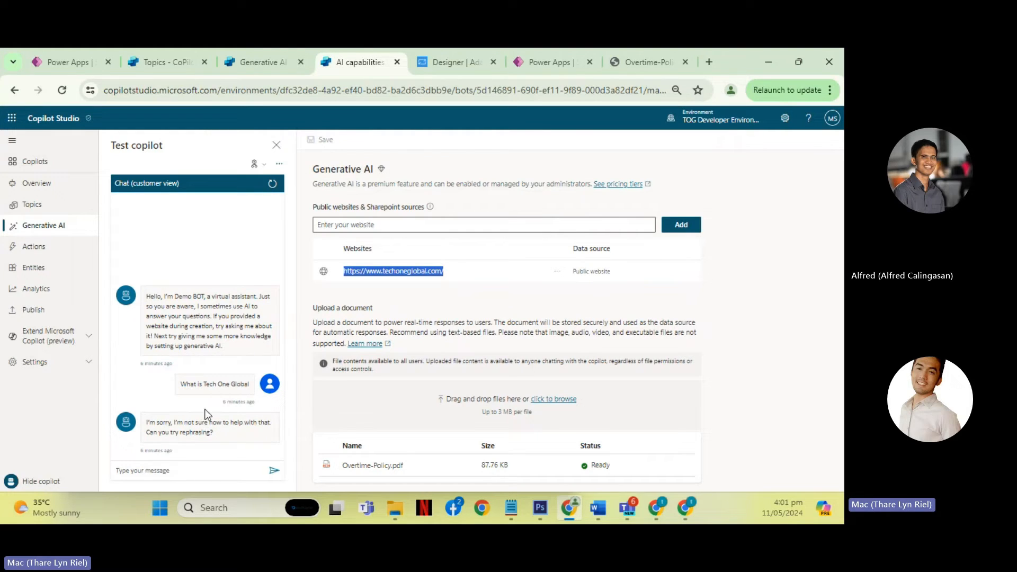
{"action": "left_click", "coordinate": [452, 276]}
{"action": "left_click_drag", "start_coordinate": [345, 272], "coordinate": [458, 274]}
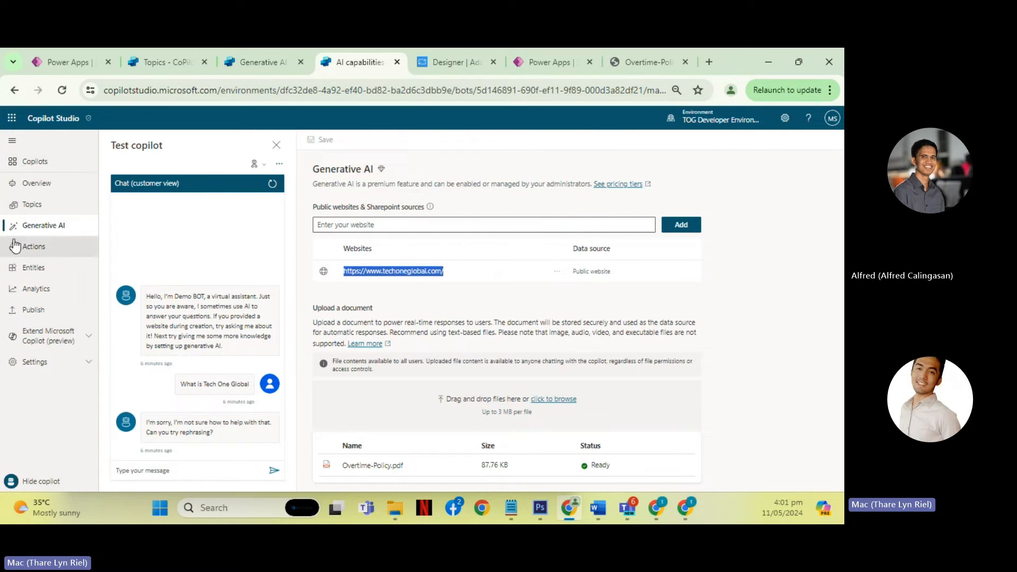
- Open Demo BOT's Conversational boosting system topic and trace the path taken by the "What is Tech One Global" test question
{"action": "left_click", "coordinate": [51, 206]}
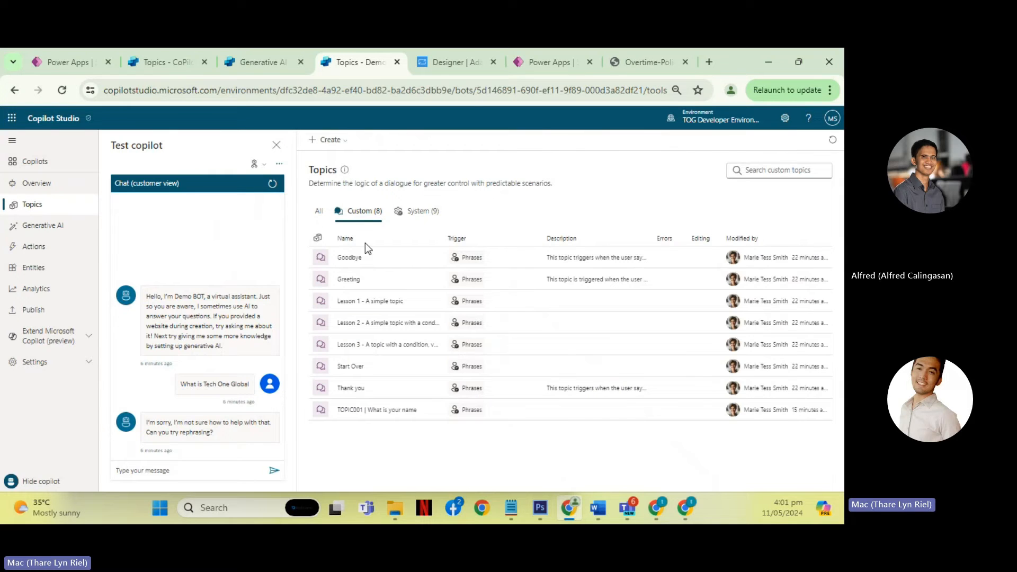
{"action": "left_click", "coordinate": [421, 222]}
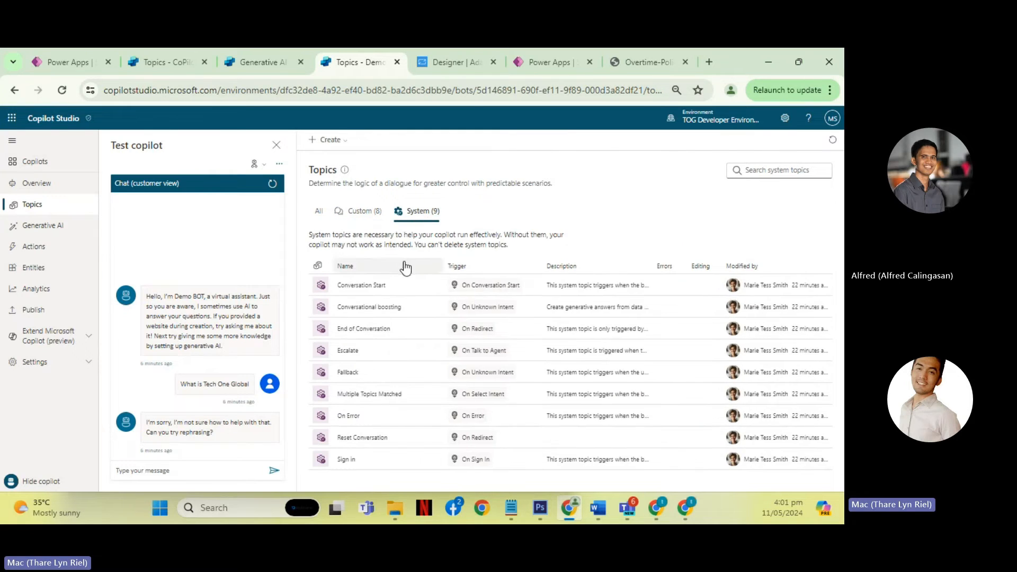
{"action": "left_click", "coordinate": [378, 311]}
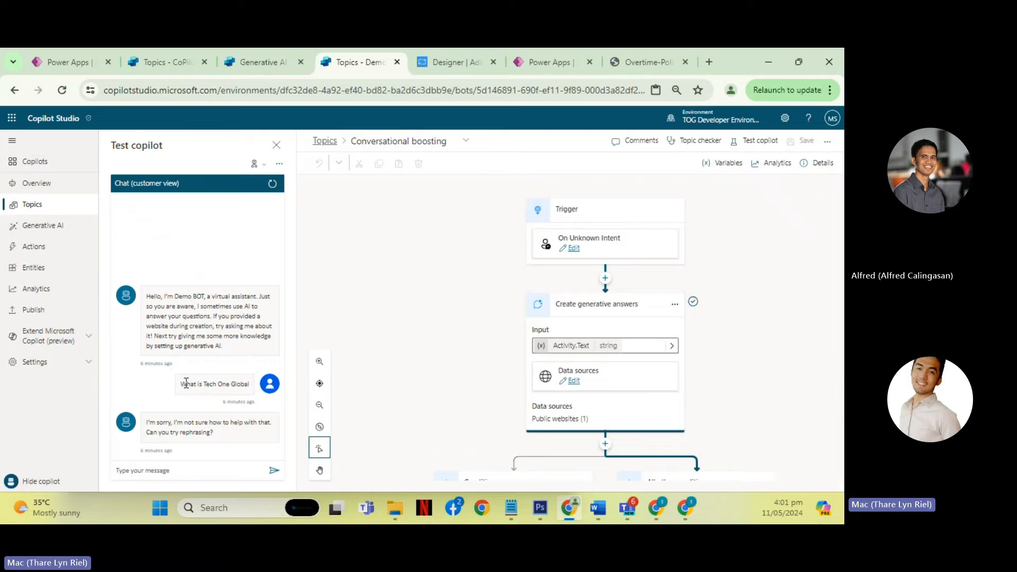
{"action": "left_click_drag", "start_coordinate": [181, 384], "coordinate": [231, 388]}
{"action": "left_click", "coordinate": [233, 390]}
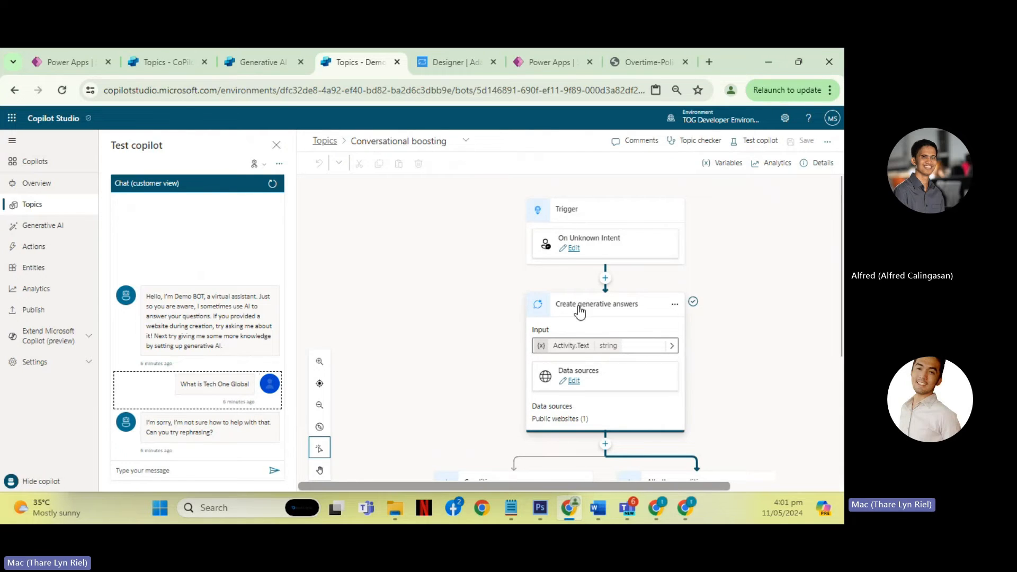
{"action": "scroll", "coordinate": [579, 313], "scroll_direction": "down", "scroll_amount": 2}
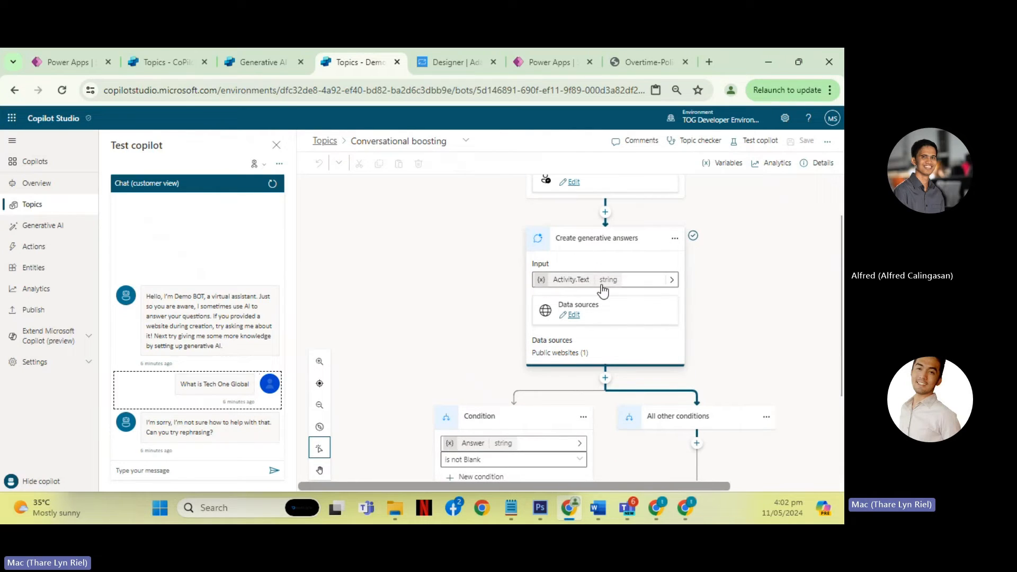
{"action": "scroll", "coordinate": [615, 307], "scroll_direction": "down", "scroll_amount": 4}
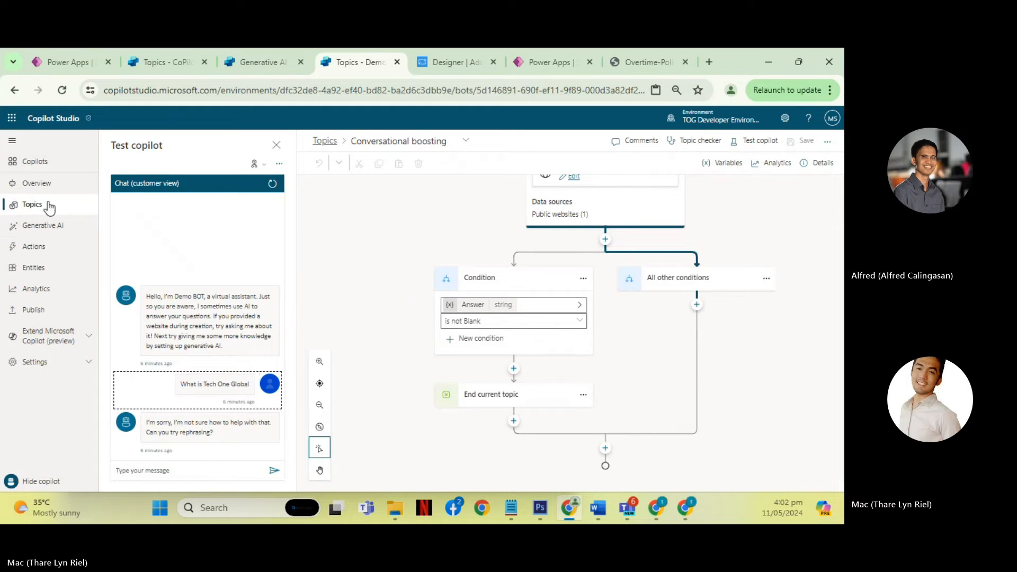
- Open Demo BOT's Fallback system topic and examine its FallbackCount condition and the message node
{"action": "left_click", "coordinate": [326, 144]}
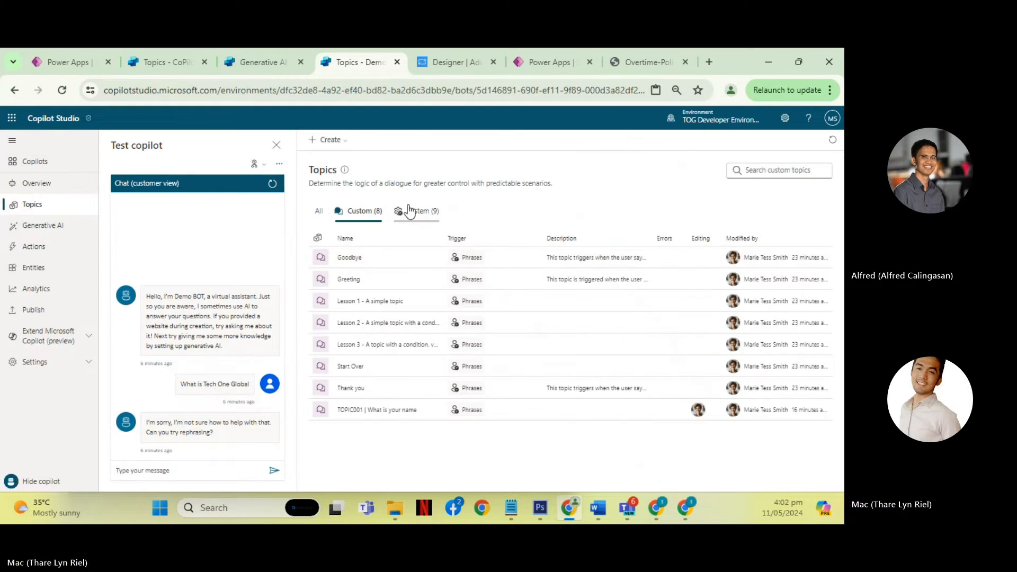
{"action": "left_click", "coordinate": [409, 210]}
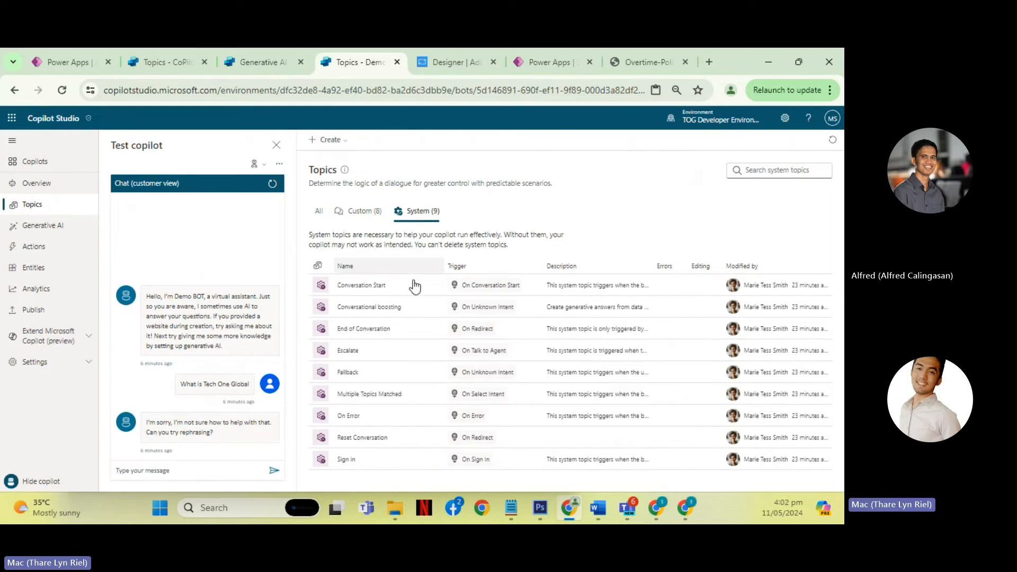
{"action": "left_click", "coordinate": [351, 373]}
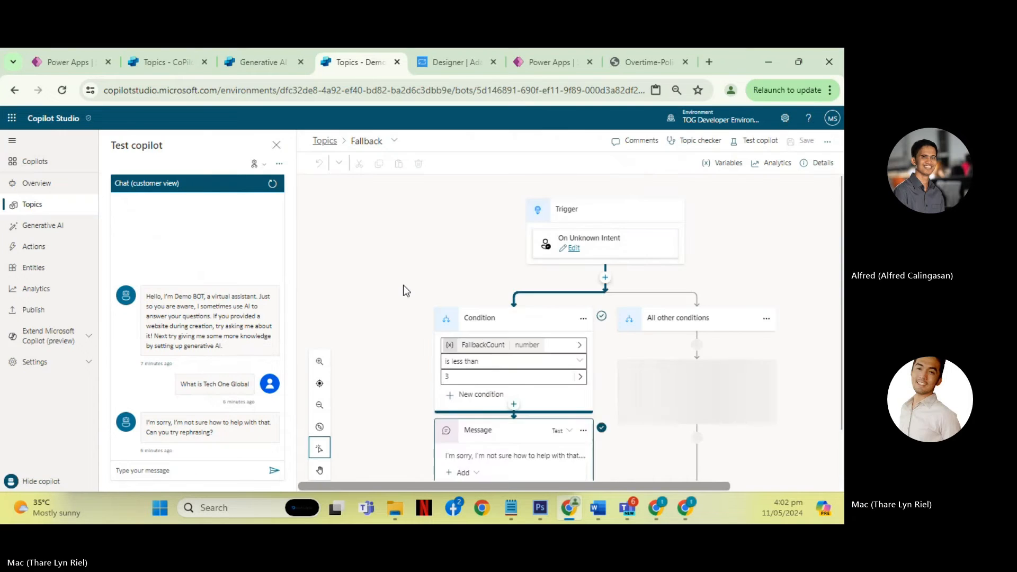
{"action": "scroll", "coordinate": [403, 285], "scroll_direction": "down", "scroll_amount": 2}
{"action": "left_click", "coordinate": [510, 377]}
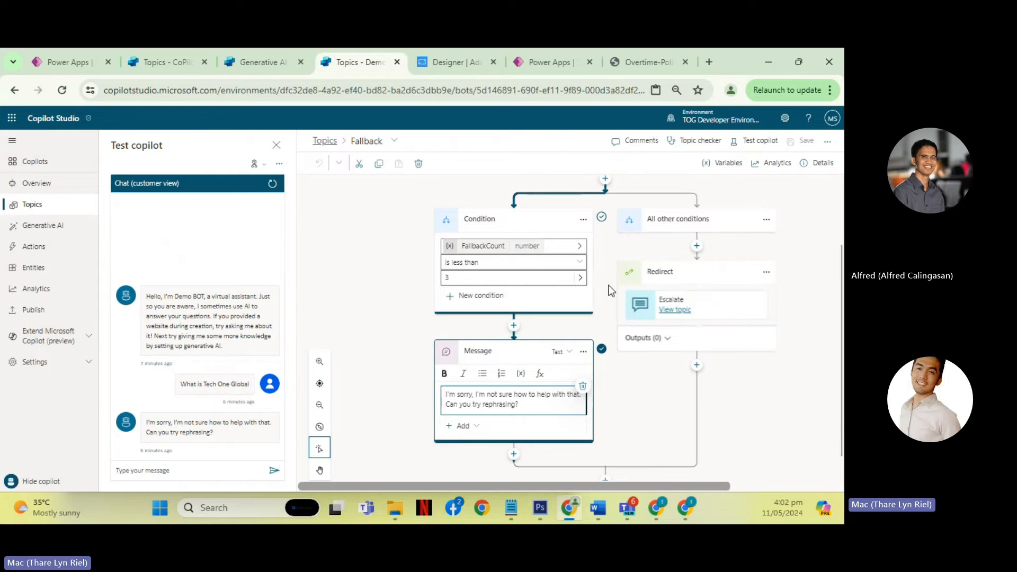
- Examine the Fallback topic's trigger, the full text of its message node, and the FallbackCount limit in its condition
{"action": "scroll", "coordinate": [609, 289], "scroll_direction": "up", "scroll_amount": 2}
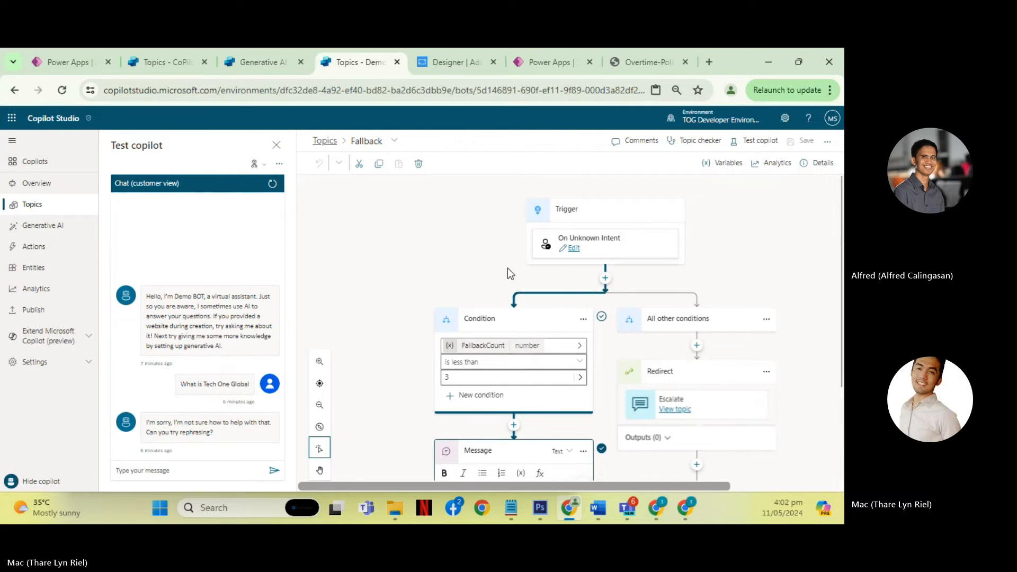
{"action": "left_click", "coordinate": [605, 278]}
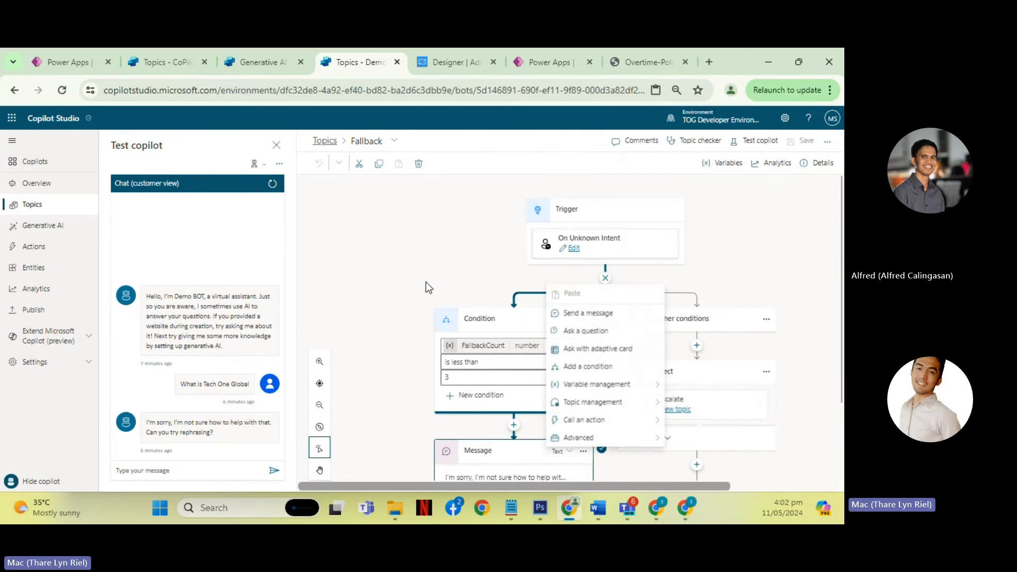
{"action": "scroll", "coordinate": [429, 287], "scroll_direction": "down", "scroll_amount": 2}
{"action": "left_click", "coordinate": [529, 377]}
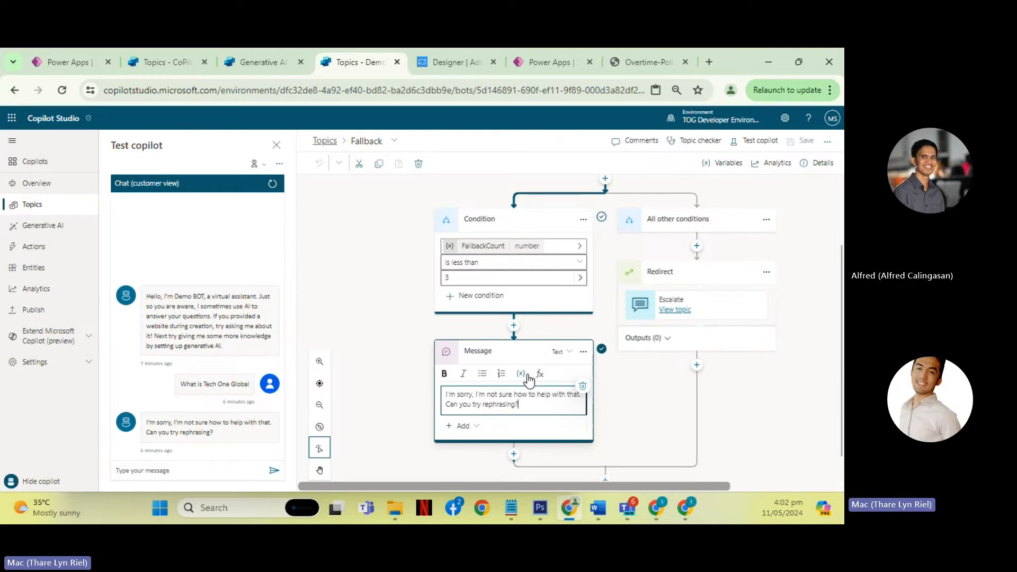
{"action": "left_click_drag", "start_coordinate": [536, 406], "coordinate": [415, 384]}
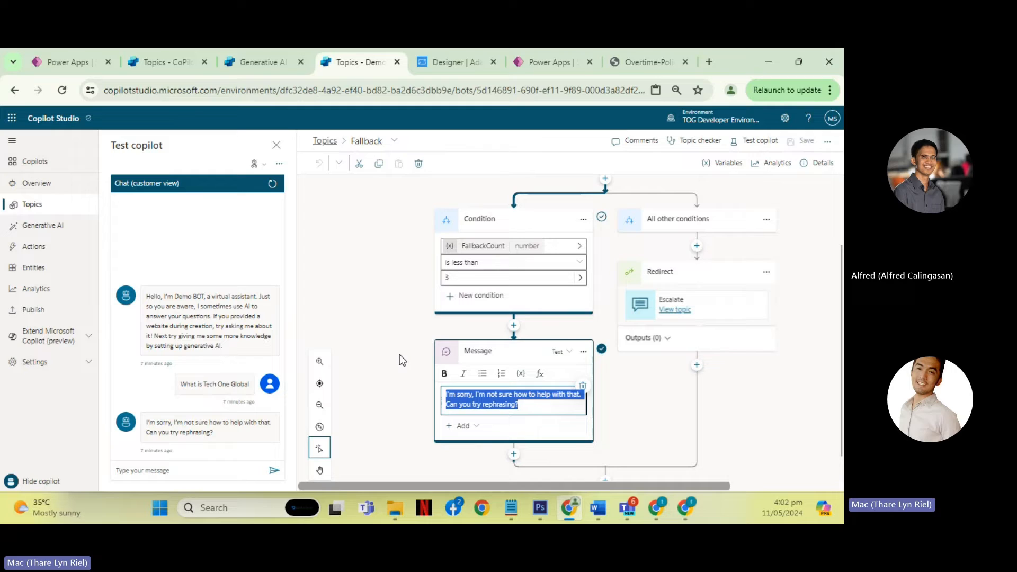
{"action": "left_click_drag", "start_coordinate": [519, 405], "coordinate": [457, 395]}
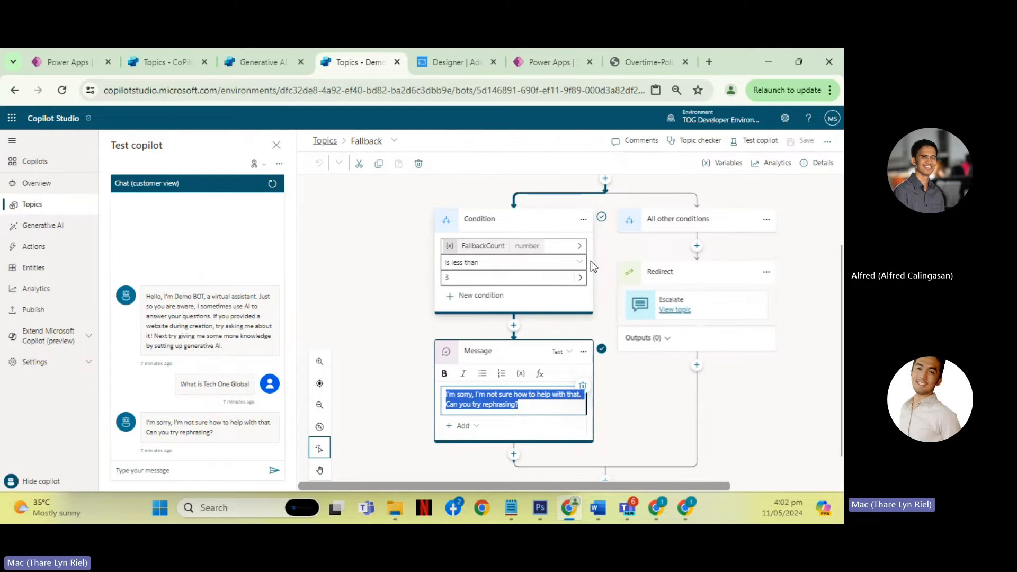
{"action": "left_click", "coordinate": [382, 282]}
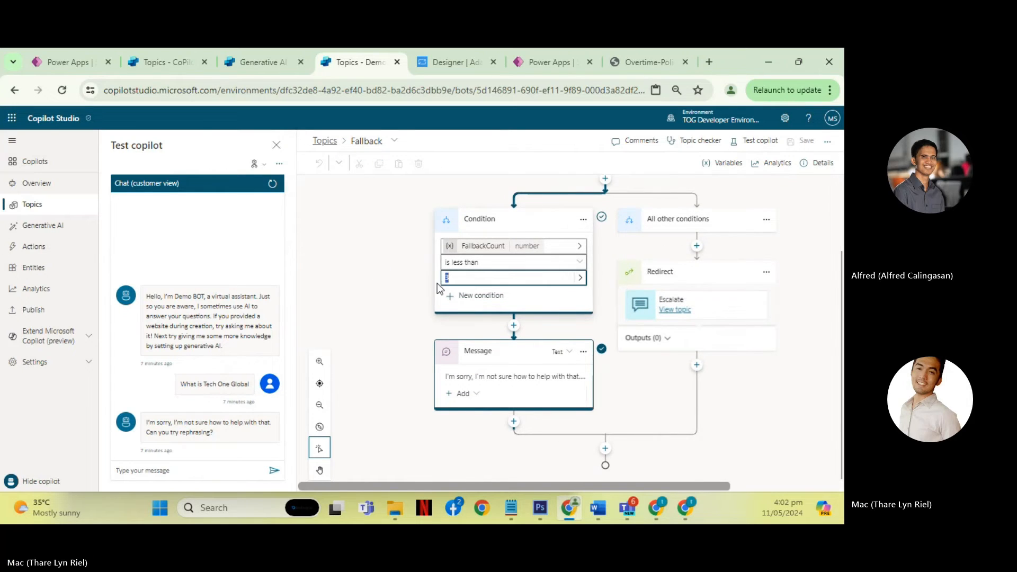
{"action": "left_click", "coordinate": [468, 277]}
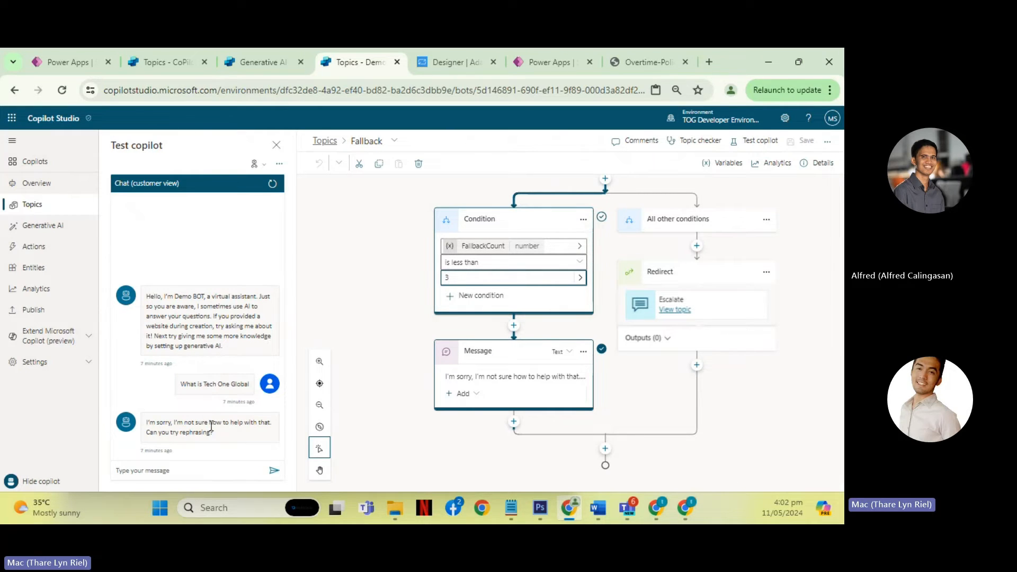
- Reopen the Fallback topic from Demo BOT's system topics and review its FallbackCount condition and the redirect under All other conditions
{"action": "left_click", "coordinate": [182, 382]}
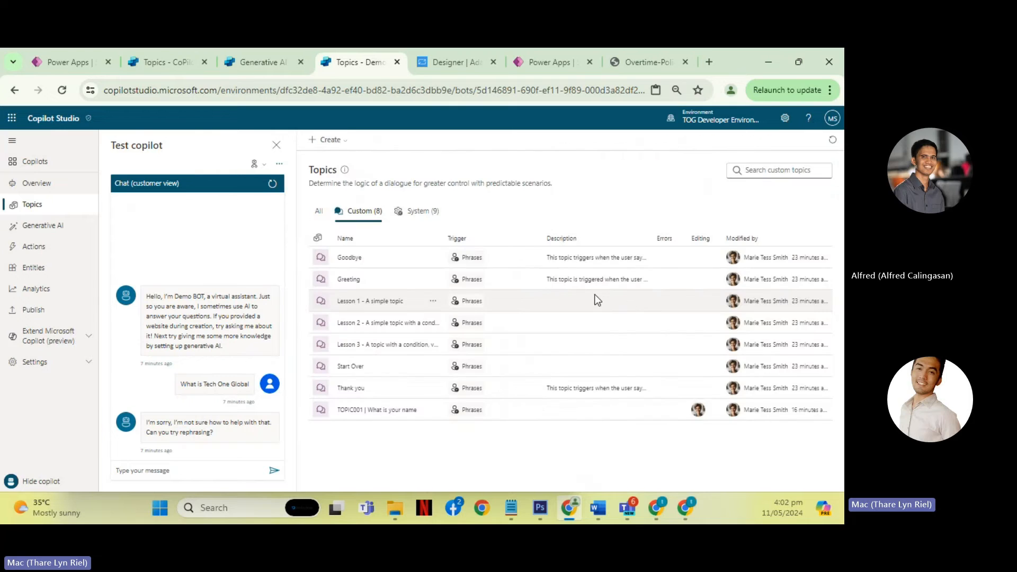
{"action": "left_click", "coordinate": [421, 212]}
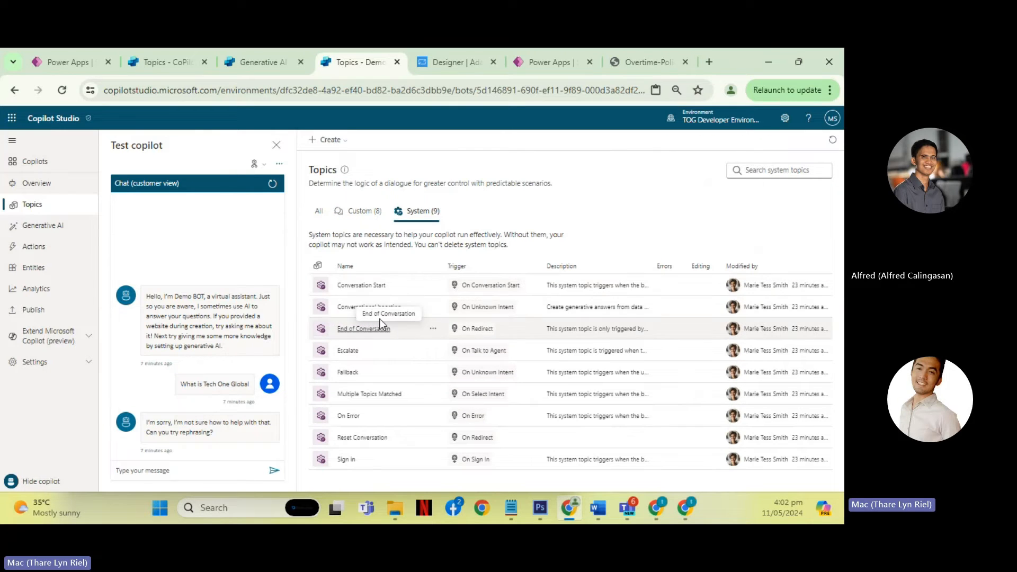
{"action": "left_click", "coordinate": [365, 308]}
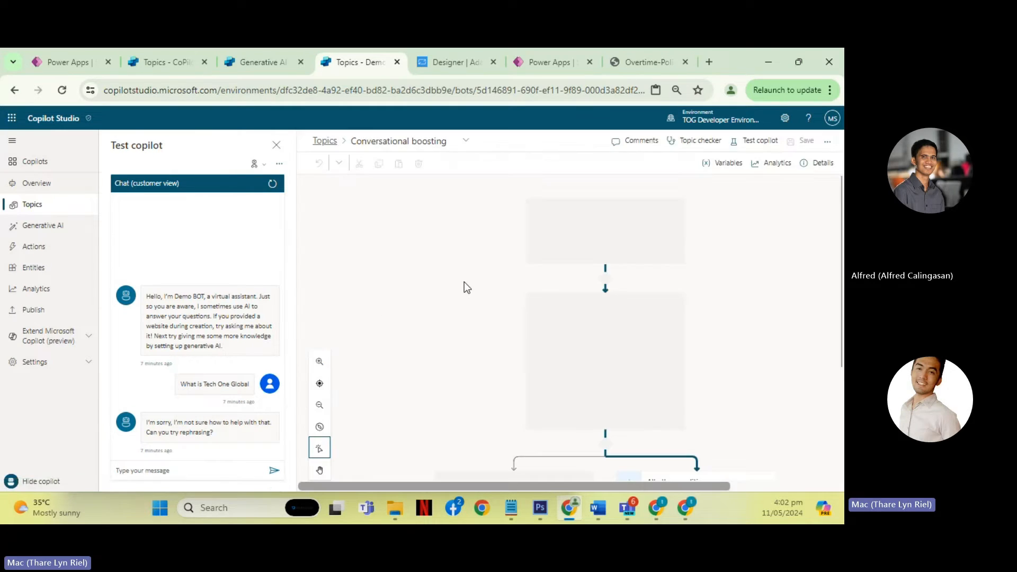
{"action": "left_click", "coordinate": [326, 142]}
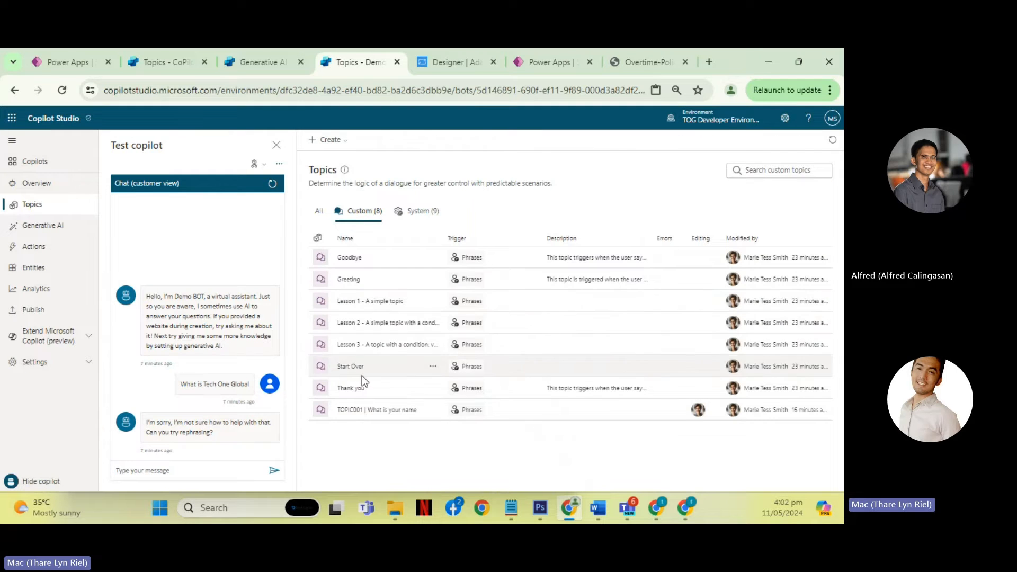
{"action": "left_click", "coordinate": [413, 213]}
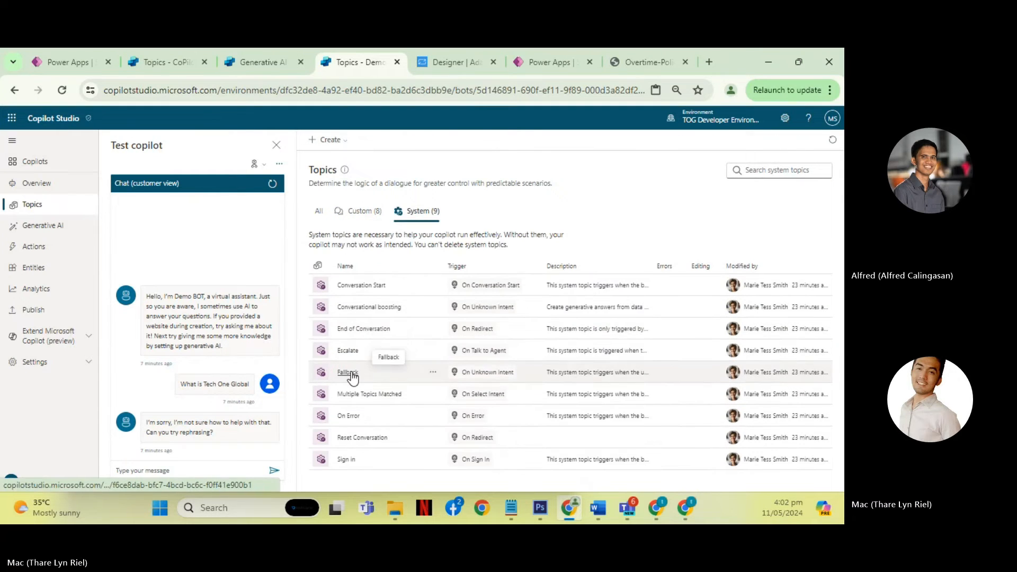
{"action": "left_click", "coordinate": [351, 373]}
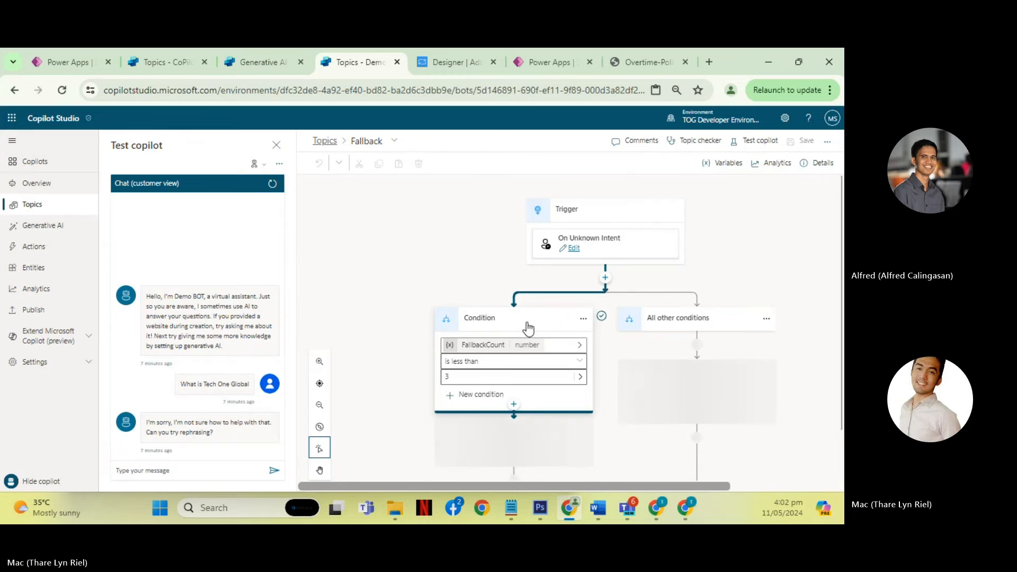
{"action": "scroll", "coordinate": [598, 325], "scroll_direction": "down", "scroll_amount": 2}
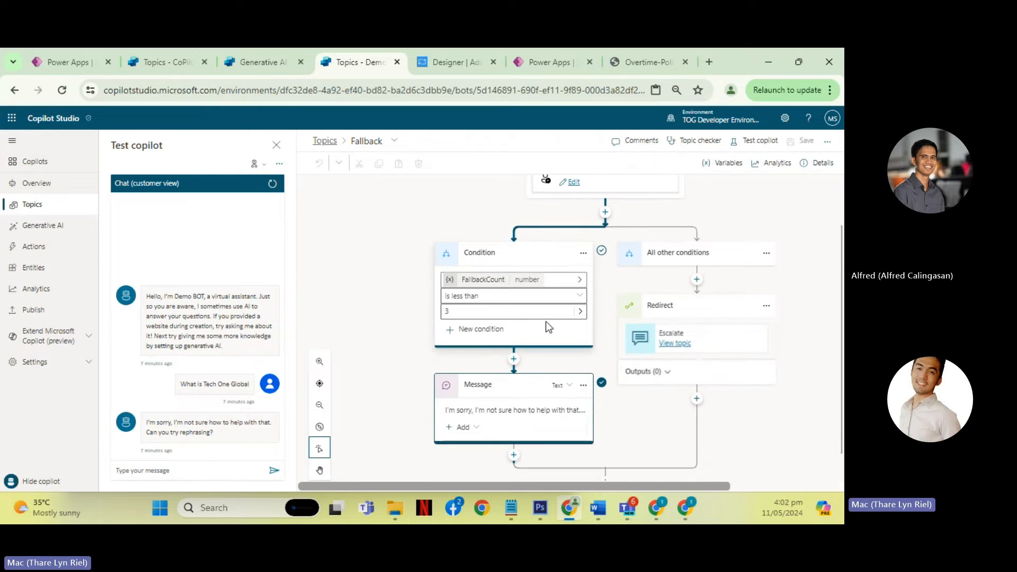
{"action": "left_click", "coordinate": [465, 309]}
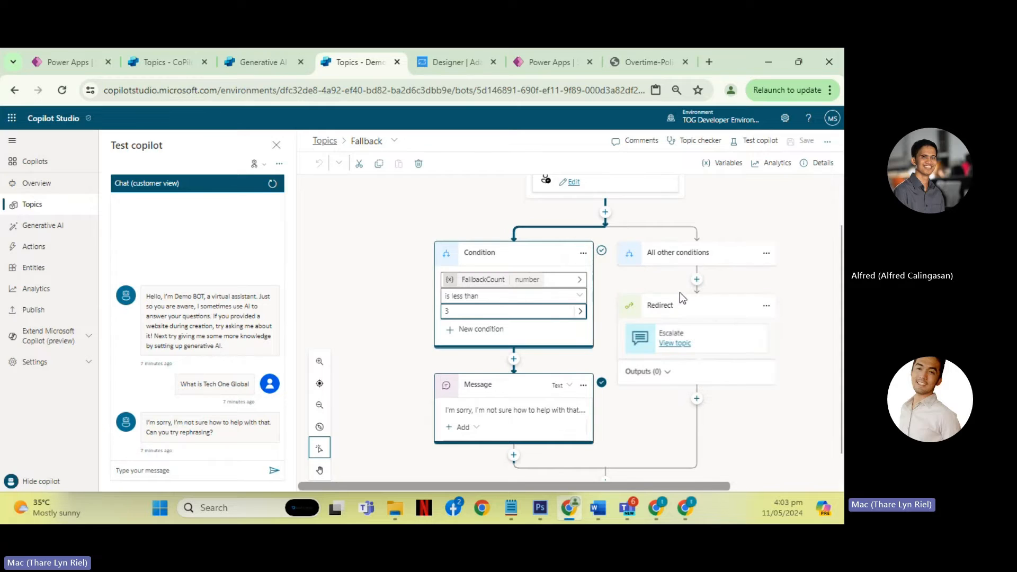
{"action": "scroll", "coordinate": [693, 365], "scroll_direction": "up", "scroll_amount": 2}
{"action": "scroll", "coordinate": [693, 366], "scroll_direction": "down", "scroll_amount": 2}
- View the Escalate topic that Fallback redirects to, and read its full message text and trigger phrases
{"action": "left_click", "coordinate": [676, 344]}
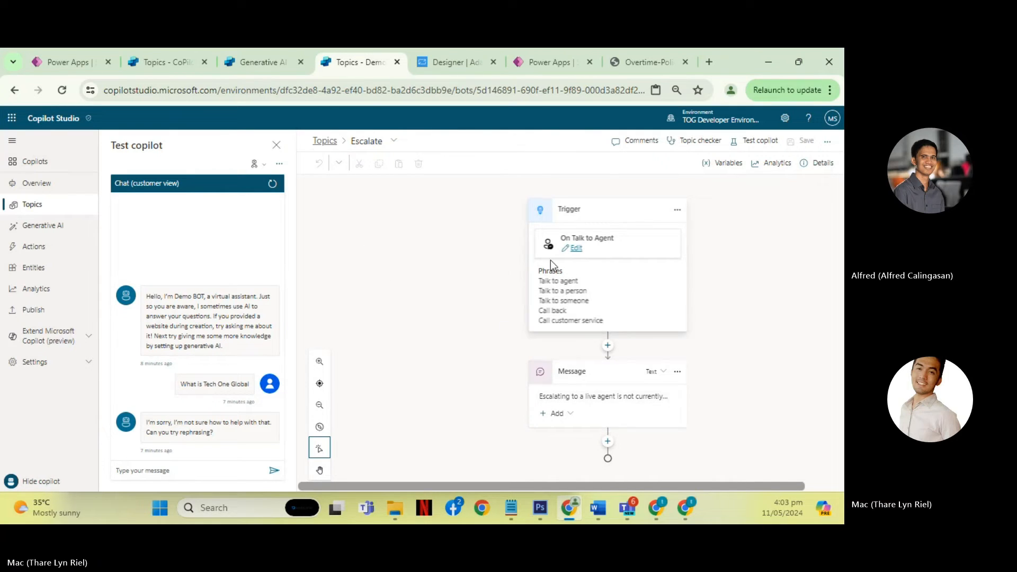
{"action": "left_click", "coordinate": [572, 403]}
{"action": "scroll", "coordinate": [532, 377], "scroll_direction": "down", "scroll_amount": 1}
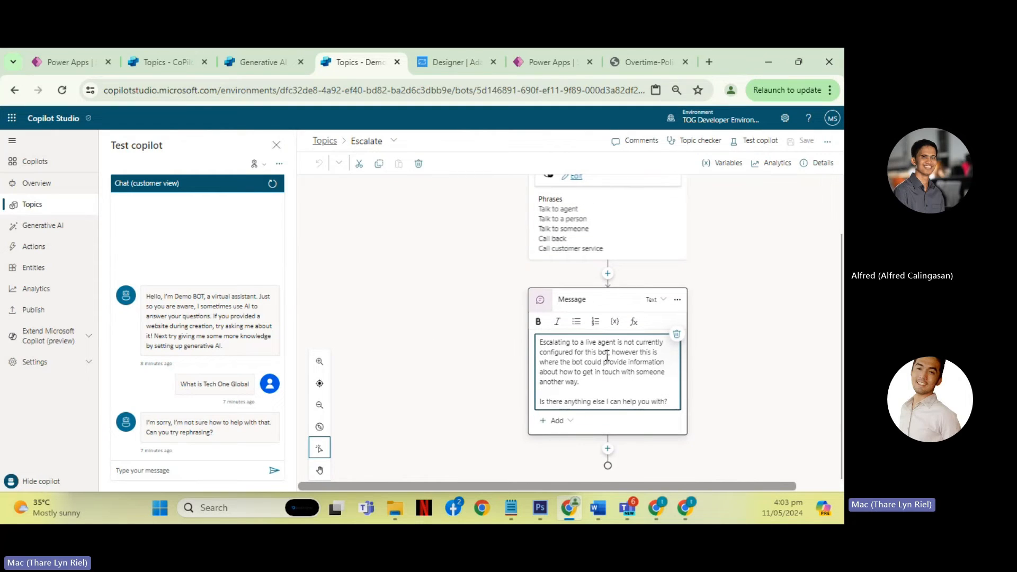
{"action": "left_click_drag", "start_coordinate": [584, 343], "coordinate": [613, 356]}
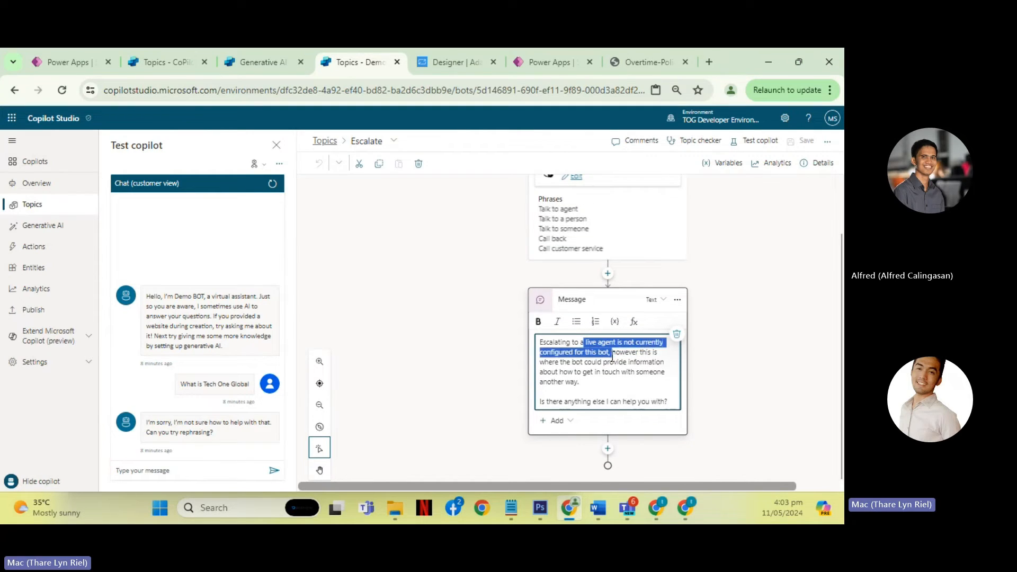
{"action": "left_click", "coordinate": [664, 402]}
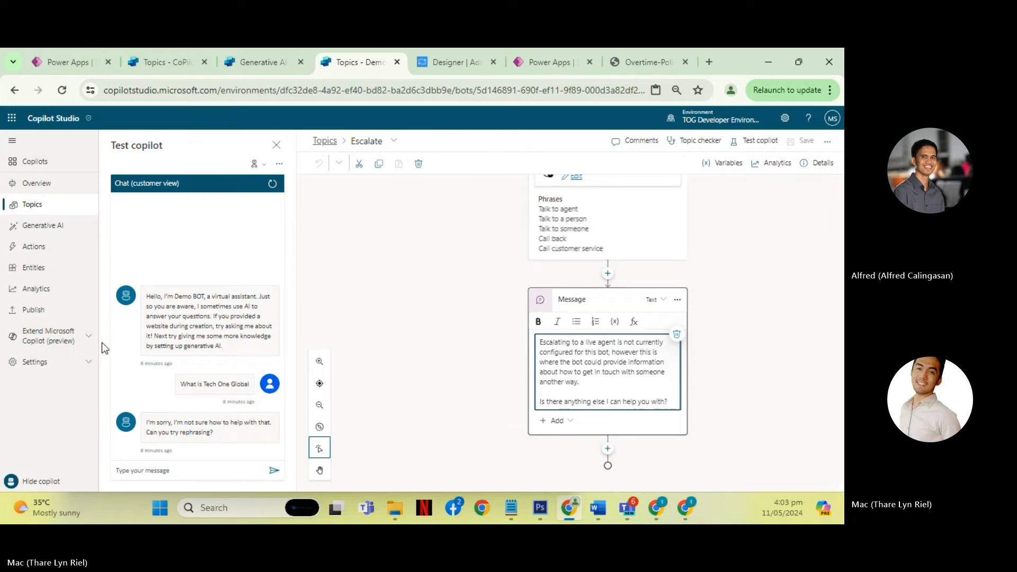
{"action": "scroll", "coordinate": [404, 292], "scroll_direction": "up", "scroll_amount": 2}
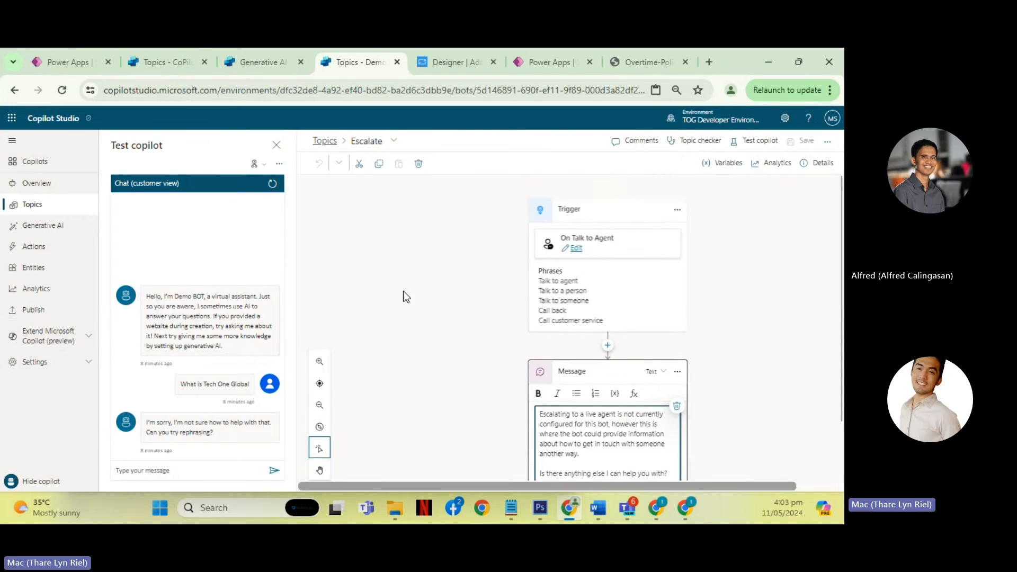
- Open Demo BOT's Customer engagement hub settings to view the live-agent handoff options
{"action": "left_click", "coordinate": [85, 342]}
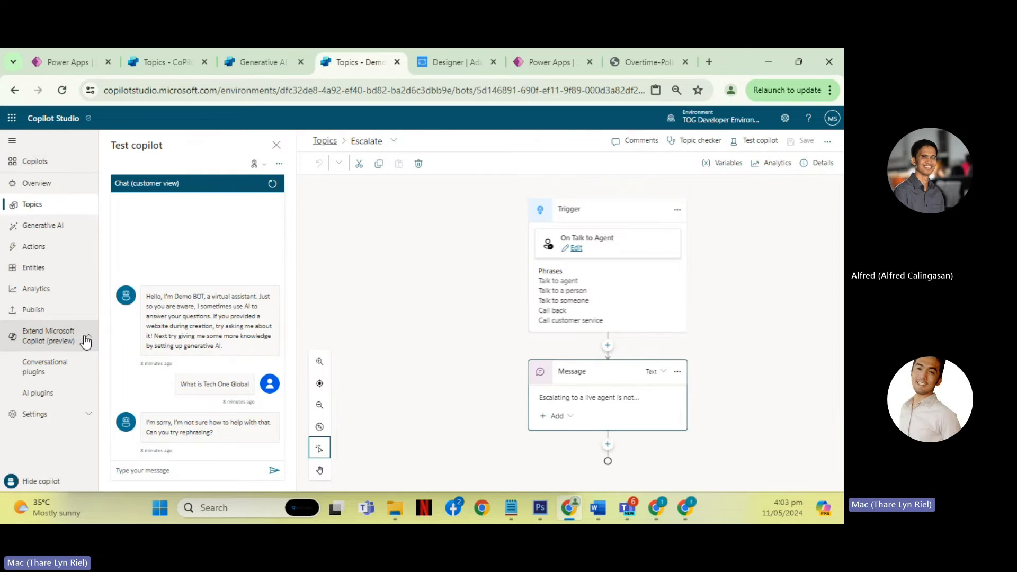
{"action": "left_click", "coordinate": [61, 414]}
{"action": "scroll", "coordinate": [60, 366], "scroll_direction": "down", "scroll_amount": 2}
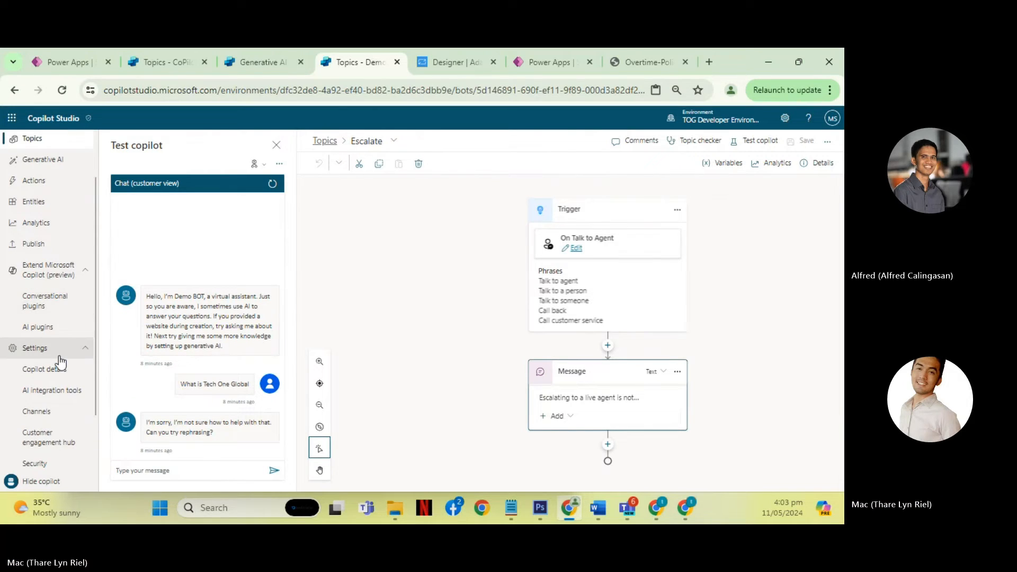
{"action": "scroll", "coordinate": [60, 363], "scroll_direction": "down", "scroll_amount": 2}
{"action": "left_click", "coordinate": [56, 372]}
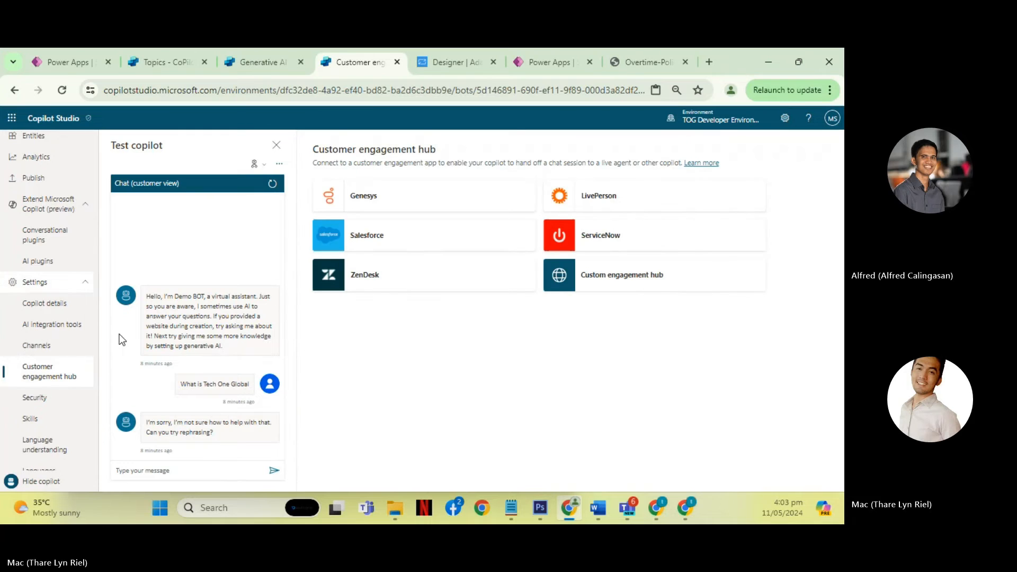
- Tour Demo BOT's settings pages for Channels, Copilot details, AI integration tools, Customer engagement hub, Security and Skills
{"action": "left_click", "coordinate": [63, 351]}
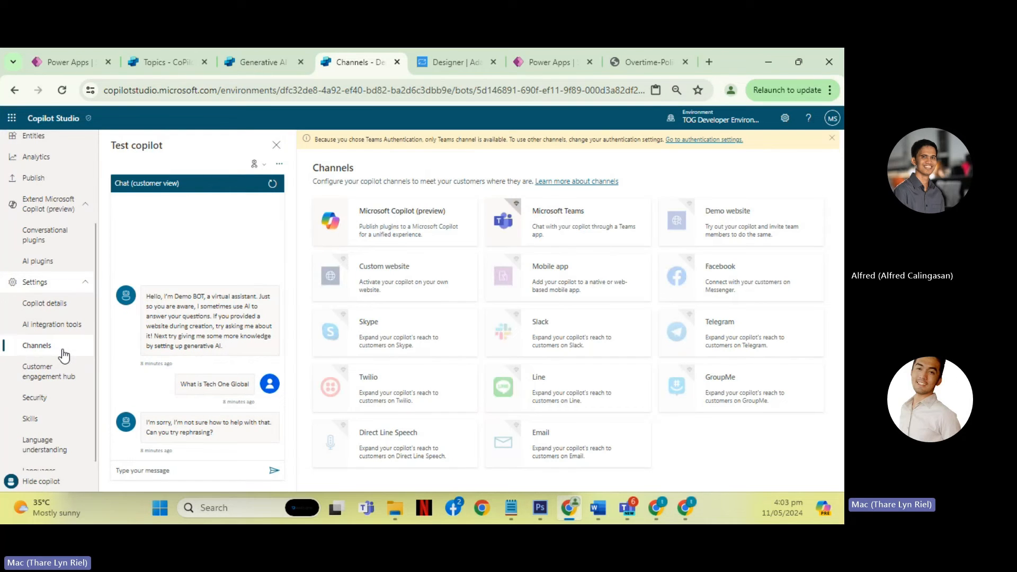
{"action": "scroll", "coordinate": [379, 304], "scroll_direction": "down", "scroll_amount": 1}
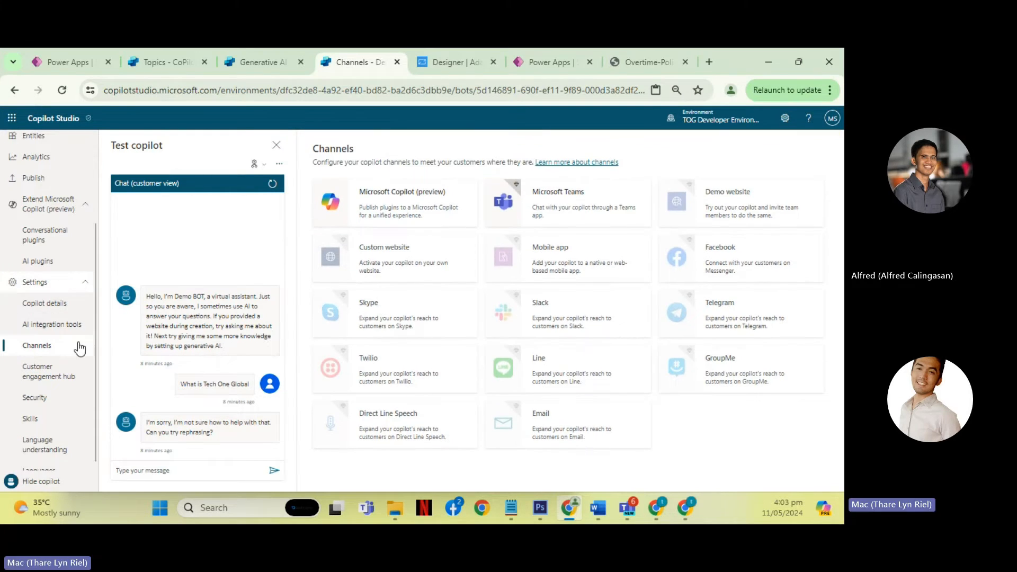
{"action": "scroll", "coordinate": [57, 348], "scroll_direction": "down", "scroll_amount": 1}
{"action": "left_click", "coordinate": [39, 295]}
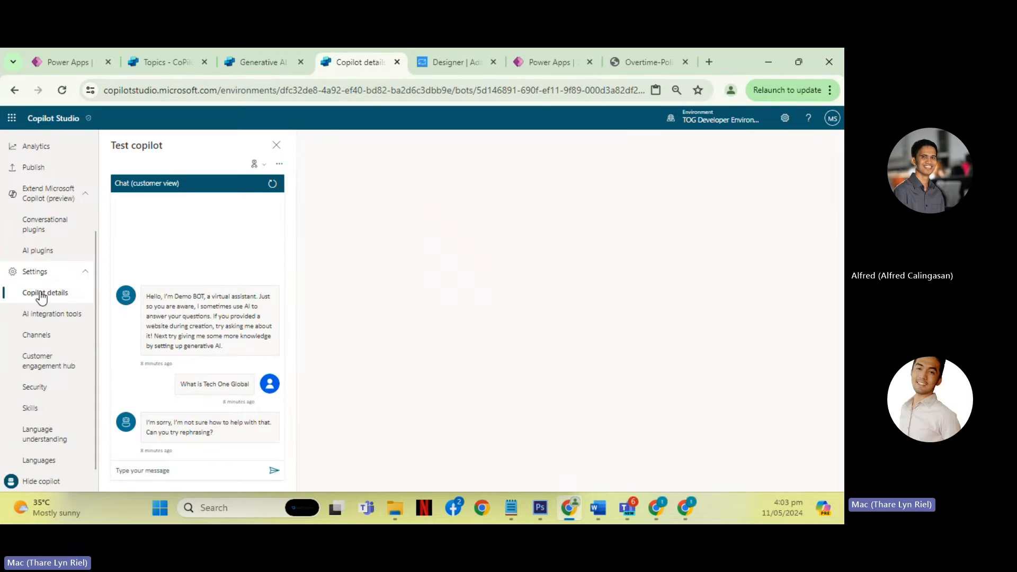
{"action": "left_click", "coordinate": [24, 312]}
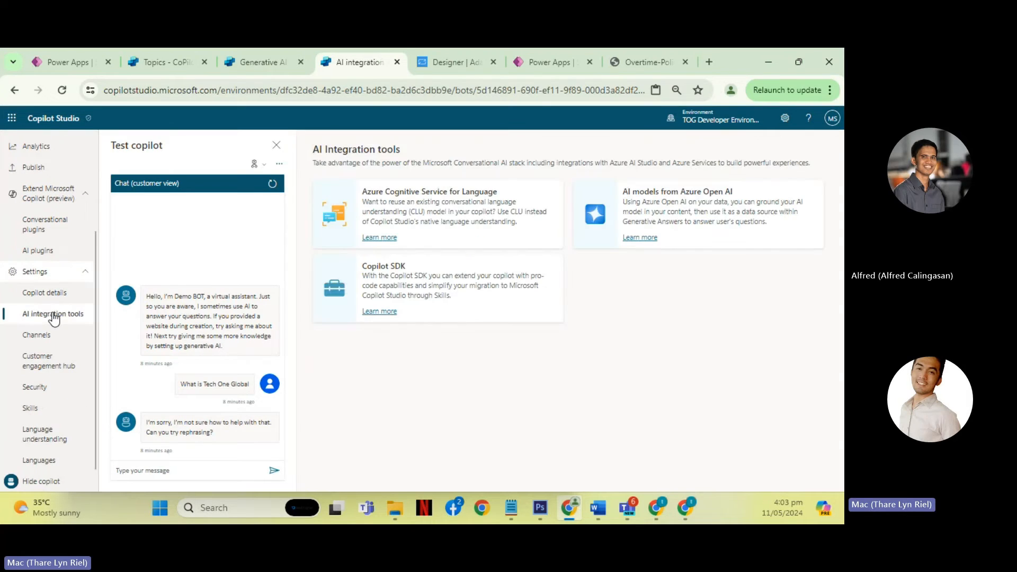
{"action": "left_click", "coordinate": [55, 343]}
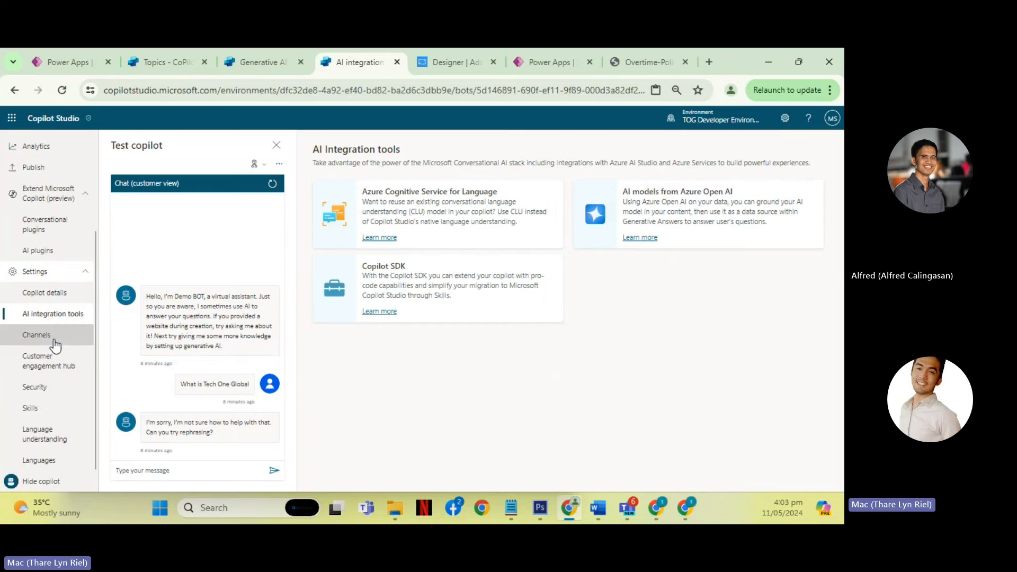
{"action": "left_click", "coordinate": [46, 370]}
{"action": "left_click", "coordinate": [56, 387]}
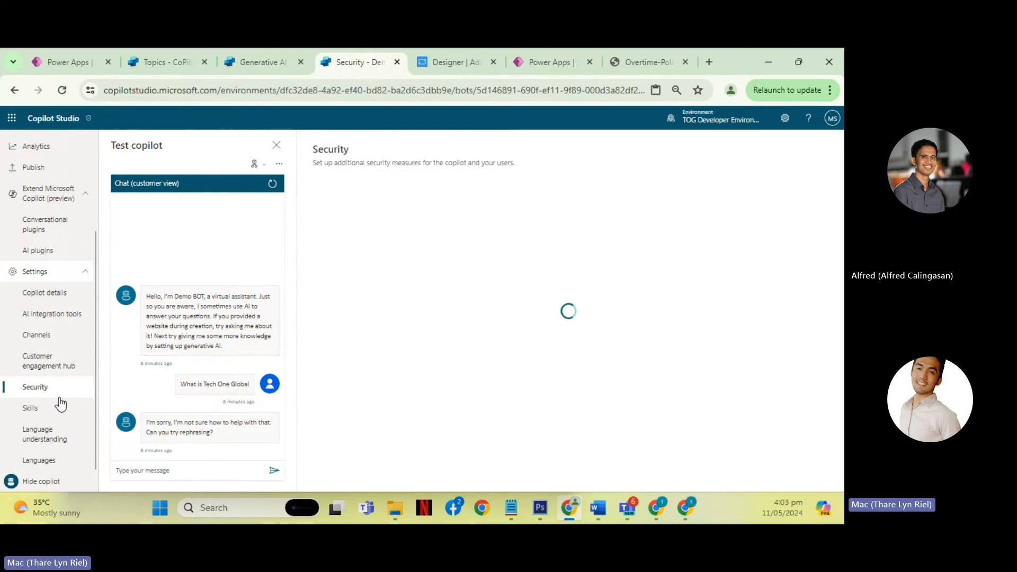
{"action": "left_click", "coordinate": [47, 411]}
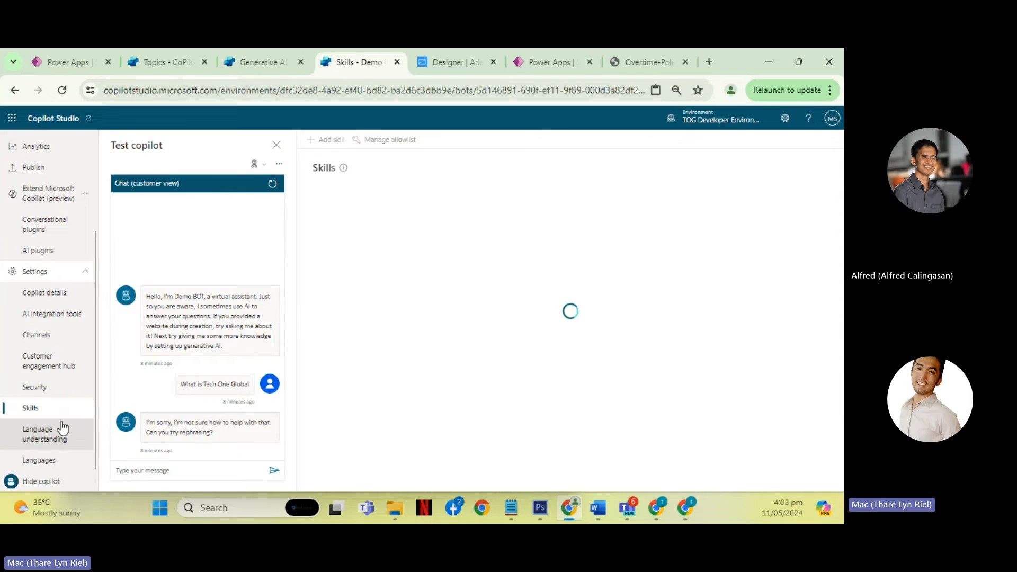
- Return to Demo BOT's Generative AI settings and review the uploaded Overtime-Policy.pdf document and the content moderation setting
{"action": "scroll", "coordinate": [63, 382], "scroll_direction": "up", "scroll_amount": 3}
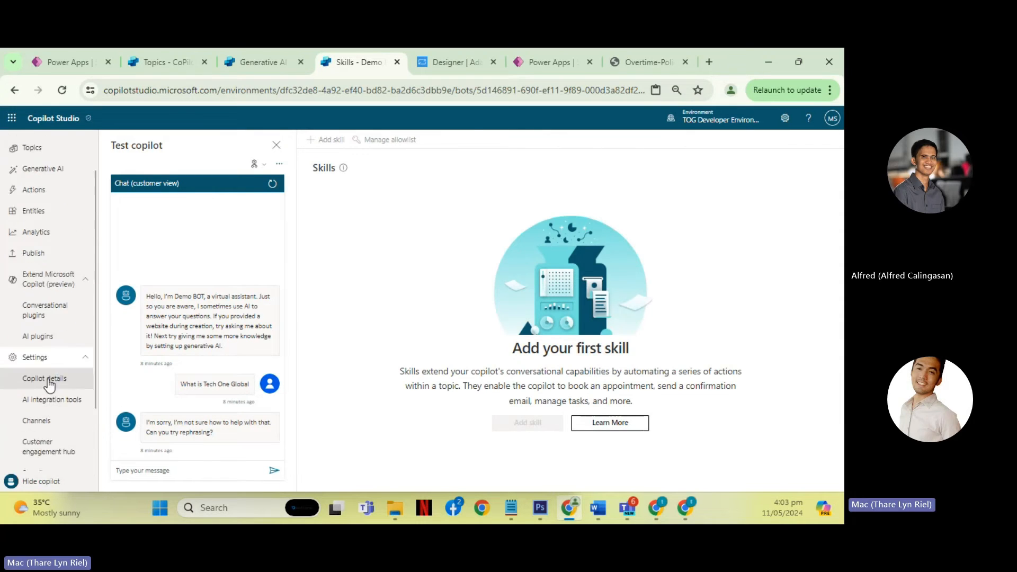
{"action": "scroll", "coordinate": [66, 308], "scroll_direction": "up", "scroll_amount": 1}
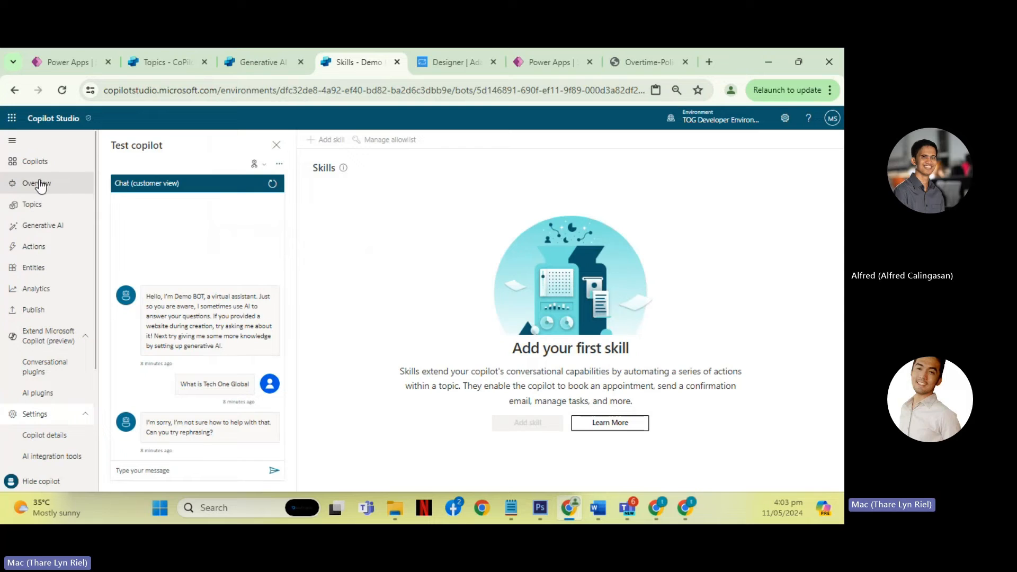
{"action": "left_click", "coordinate": [48, 225]}
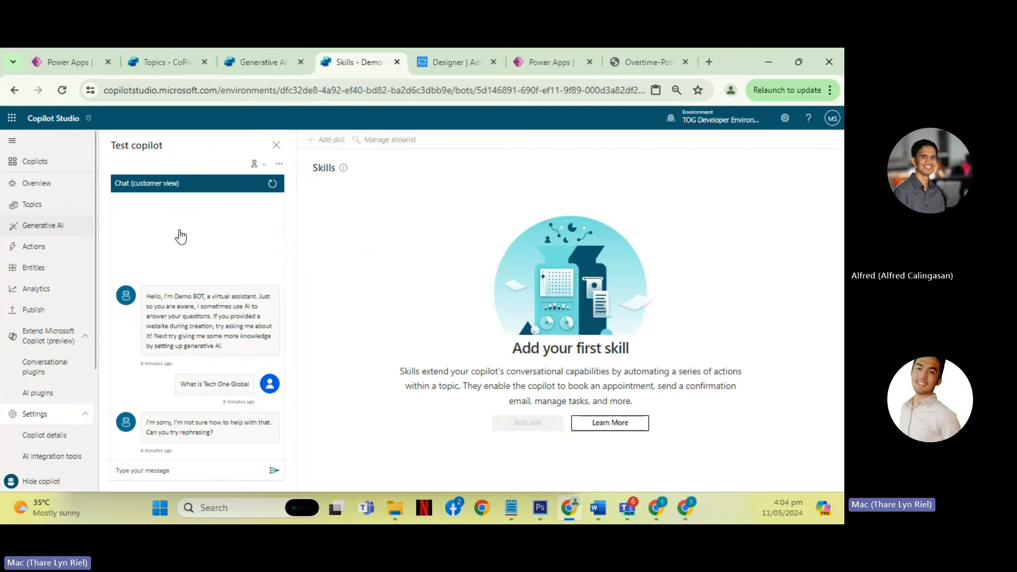
{"action": "scroll", "coordinate": [575, 284], "scroll_direction": "down", "scroll_amount": 4}
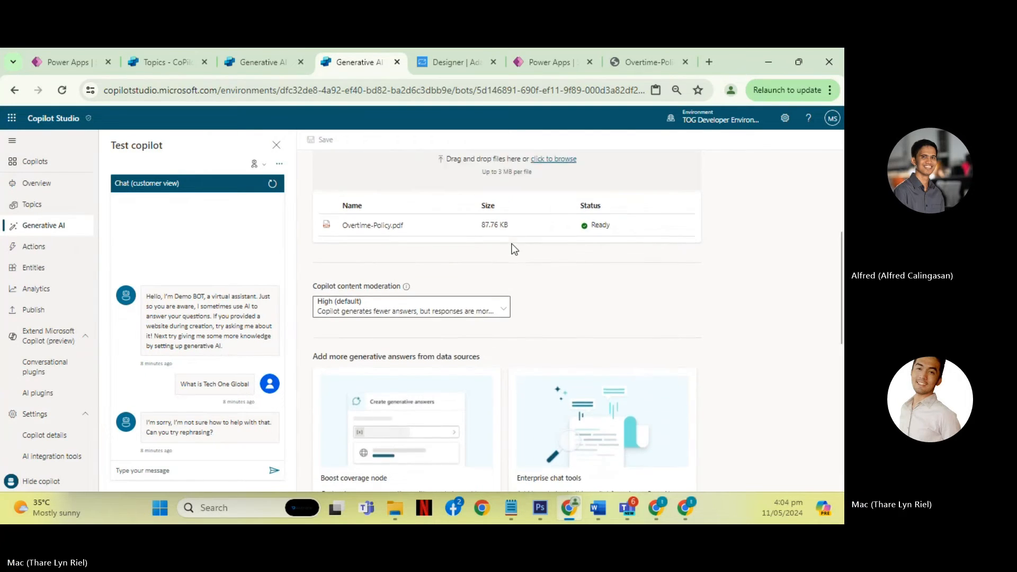
{"action": "left_click_drag", "start_coordinate": [341, 271], "coordinate": [730, 291]}
{"action": "left_click", "coordinate": [757, 288]}
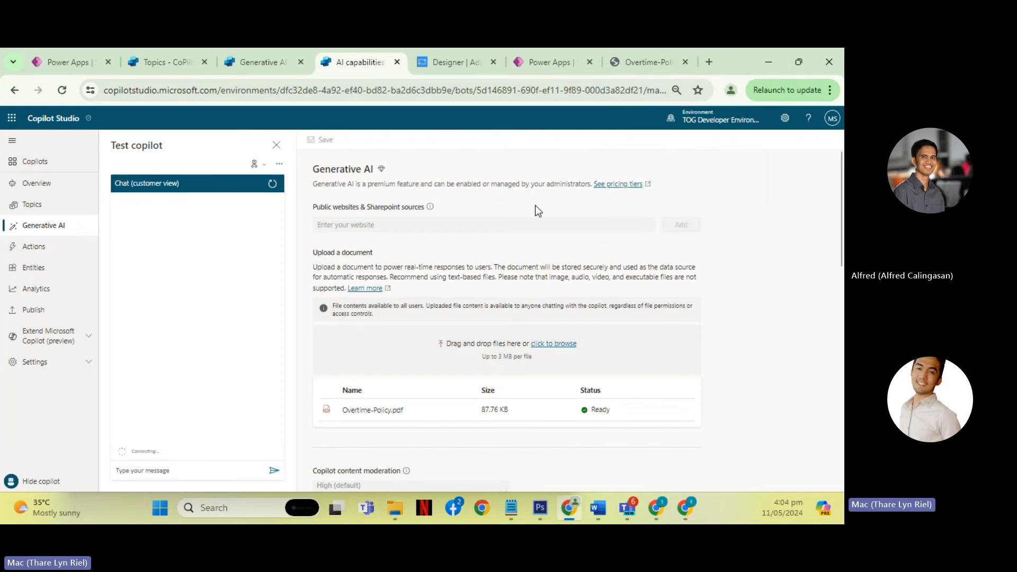
- Open the Overtime-Policy.pdf document and read its page 2 sections on unauthorized overtime and procedure
{"action": "scroll", "coordinate": [471, 303], "scroll_direction": "down", "scroll_amount": 1}
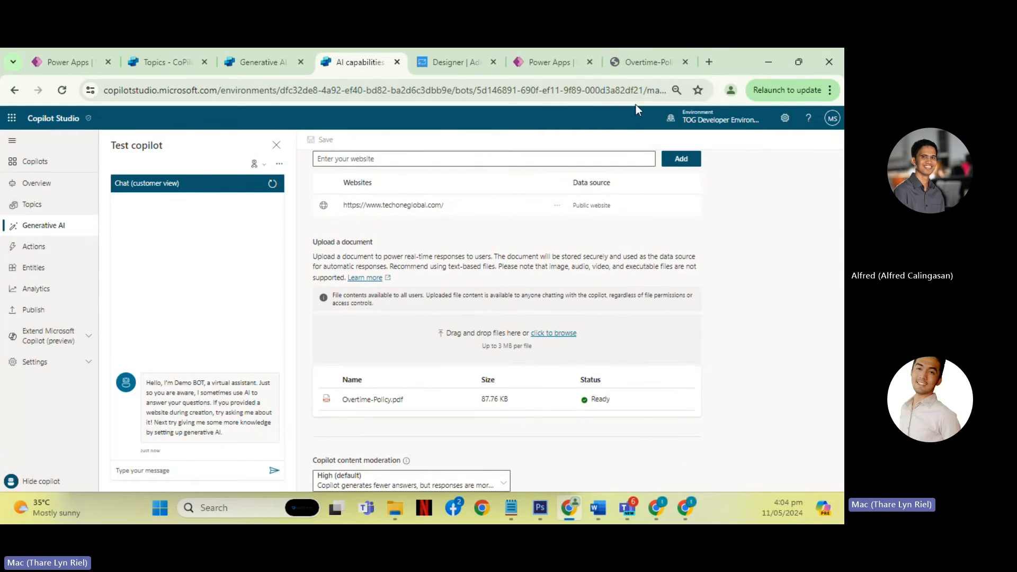
{"action": "left_click", "coordinate": [647, 63]}
{"action": "scroll", "coordinate": [405, 243], "scroll_direction": "up", "scroll_amount": 1}
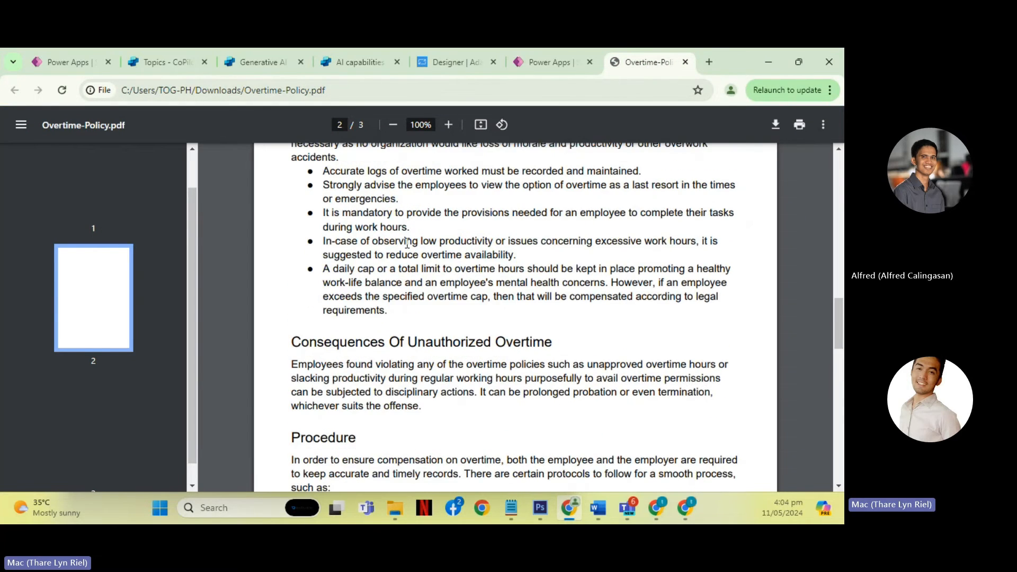
{"action": "scroll", "coordinate": [407, 242], "scroll_direction": "down", "scroll_amount": 2}
{"action": "scroll", "coordinate": [403, 246], "scroll_direction": "down", "scroll_amount": 2}
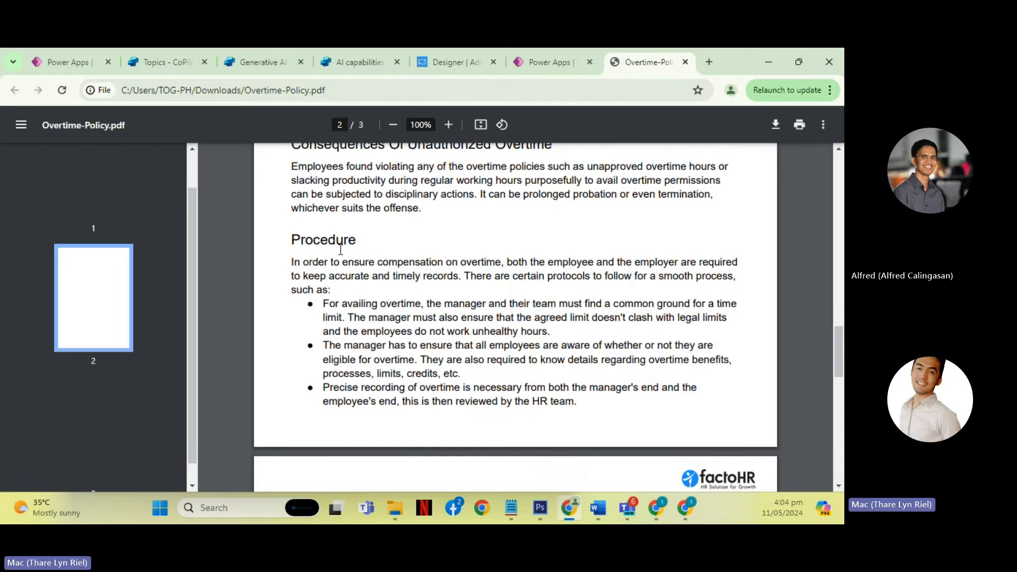
{"action": "scroll", "coordinate": [345, 246], "scroll_direction": "up", "scroll_amount": 2}
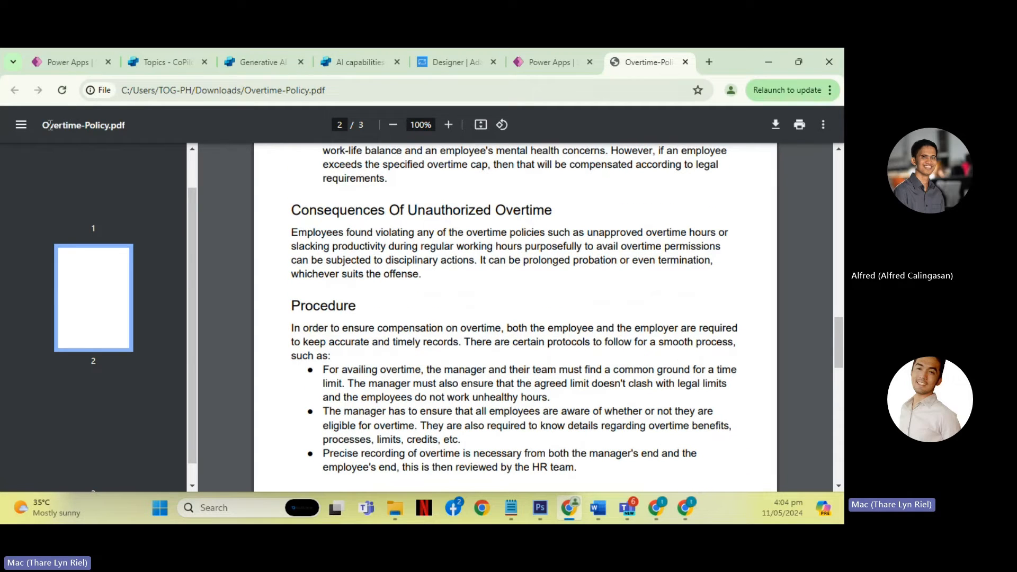
- Highlight the PDF's file name, the Consequences Of Unauthorized Overtime section, and the Procedure heading to point them out
{"action": "left_click_drag", "start_coordinate": [45, 125], "coordinate": [102, 124]}
{"action": "left_click_drag", "start_coordinate": [292, 211], "coordinate": [519, 342]}
{"action": "scroll", "coordinate": [452, 309], "scroll_direction": "down", "scroll_amount": 8}
{"action": "scroll", "coordinate": [452, 308], "scroll_direction": "up", "scroll_amount": 7}
{"action": "scroll", "coordinate": [452, 309], "scroll_direction": "up", "scroll_amount": 1}
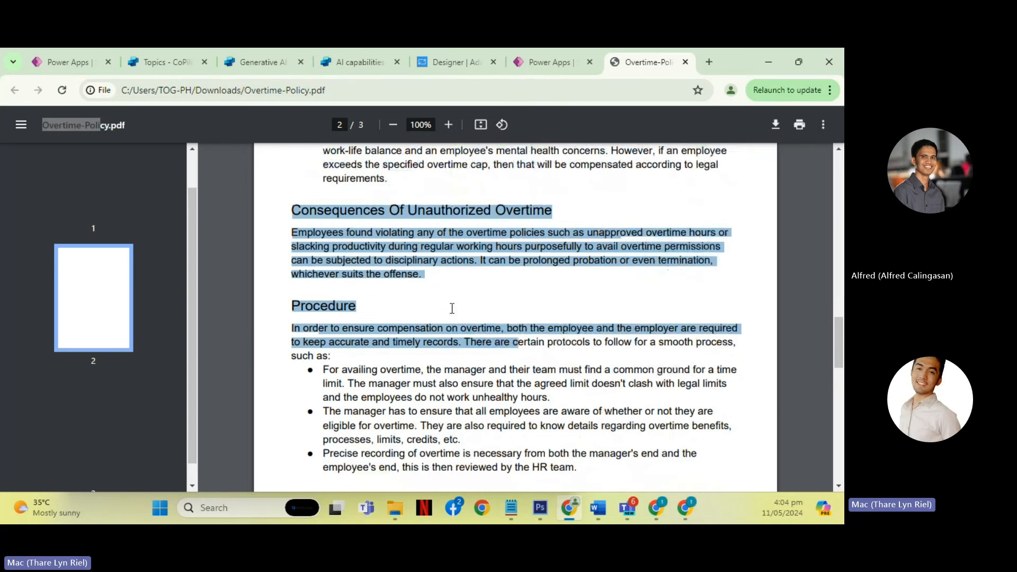
{"action": "left_click", "coordinate": [308, 302]}
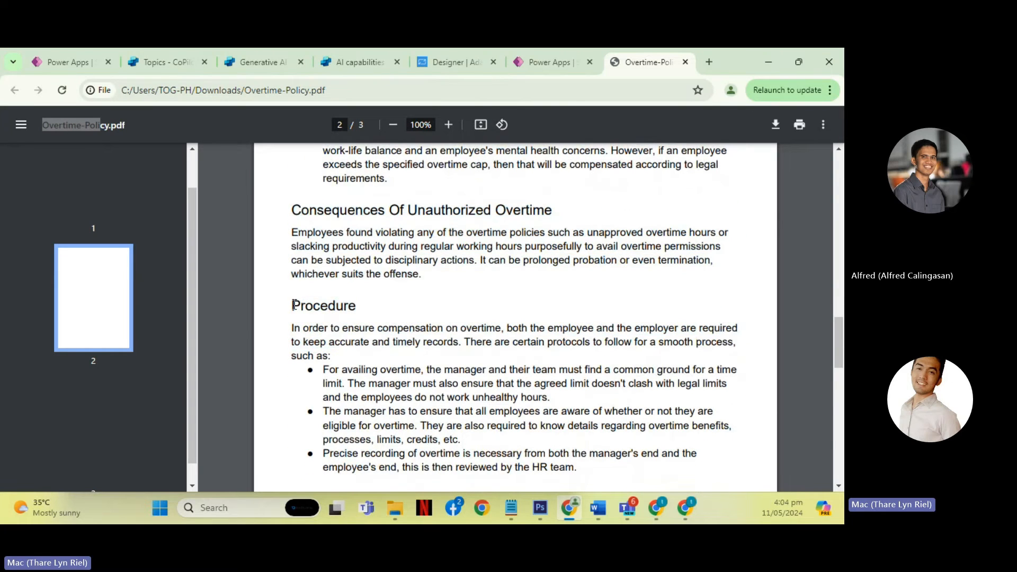
{"action": "left_click_drag", "start_coordinate": [293, 306], "coordinate": [356, 306]}
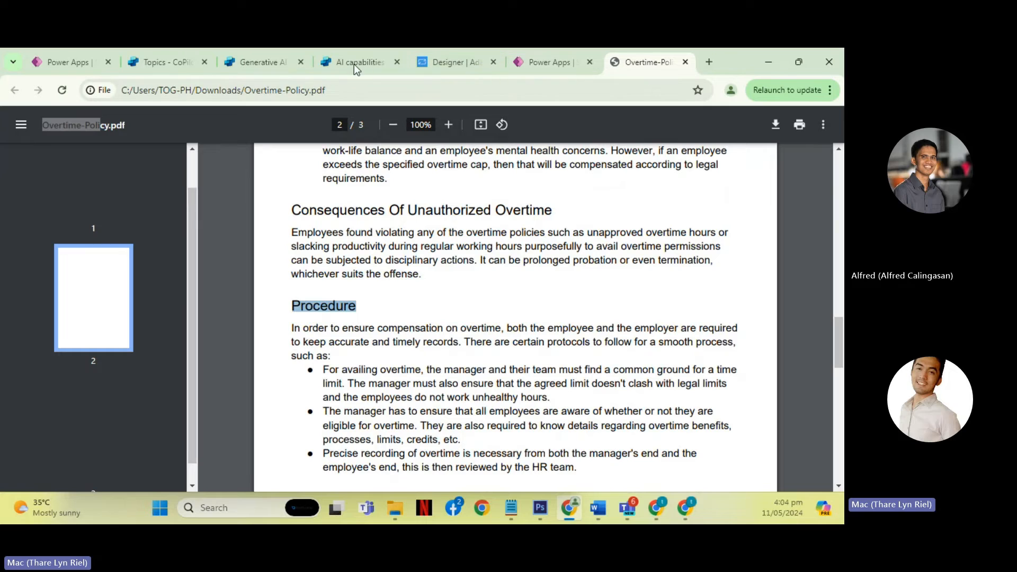
- Return to Demo BOT and ask its test chat "What is the procedure for overtime"
{"action": "left_click", "coordinate": [341, 72]}
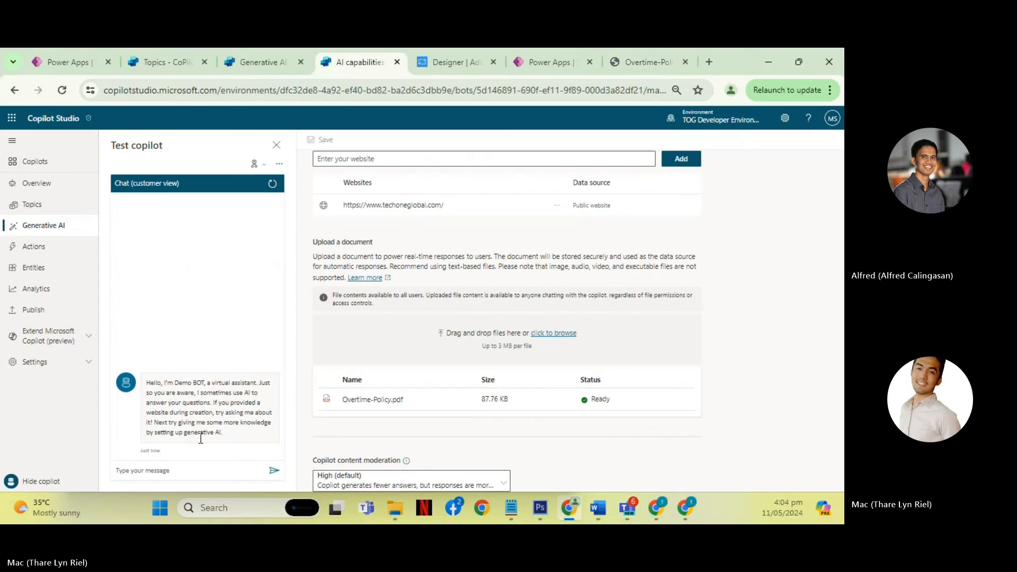
{"action": "left_click", "coordinate": [194, 471]}
{"action": "type", "text": "What"}
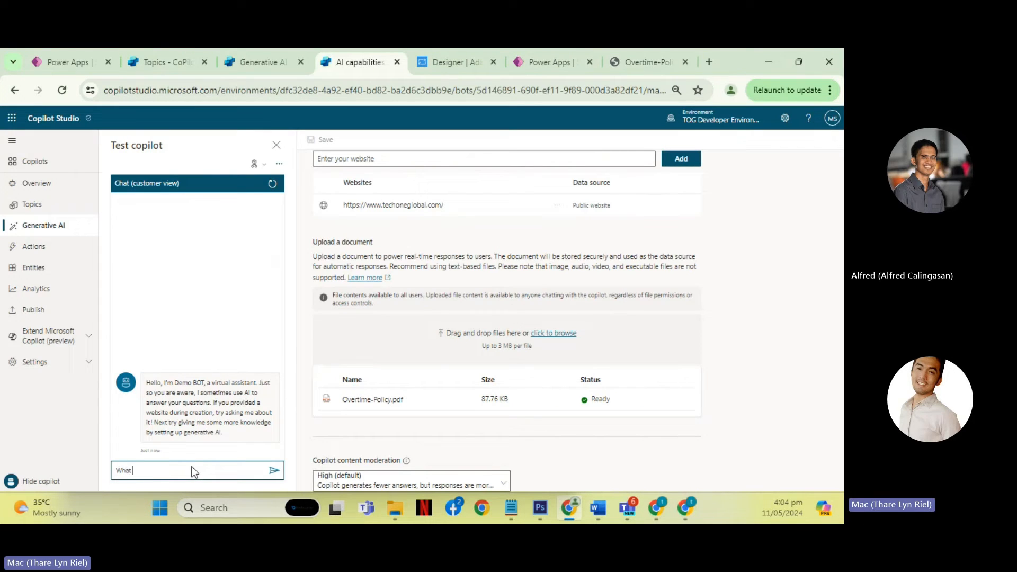
{"action": "type", "text": " is the prod"}
{"action": "type", "text": "ce"}
{"action": "type", "text": "dure for overtime"}
{"action": "key", "text": "Return"}
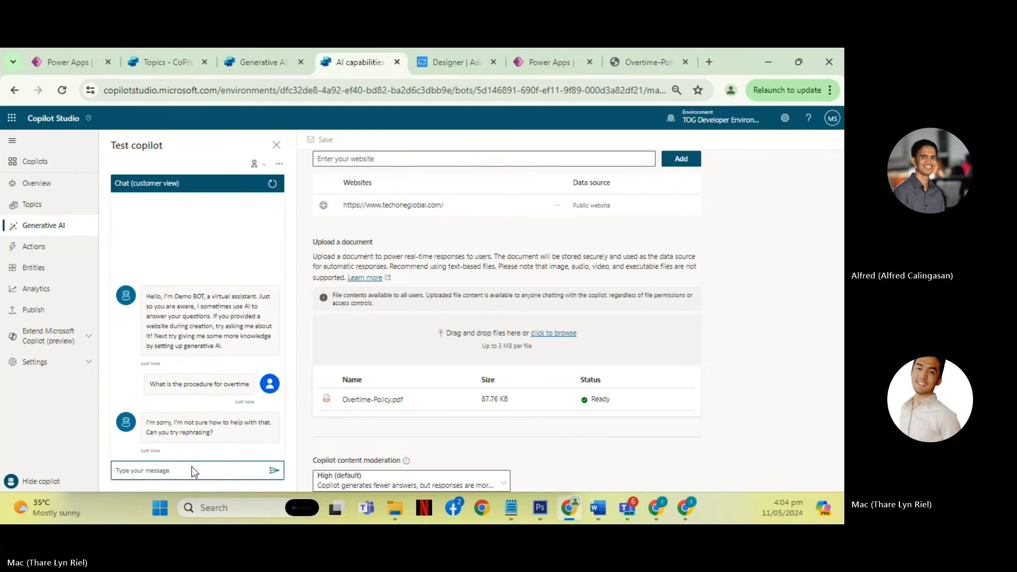
- Switch to CoPilot - Demo's Generative AI settings and review its website sources and earlier test chat for comparison
{"action": "left_click", "coordinate": [259, 62]}
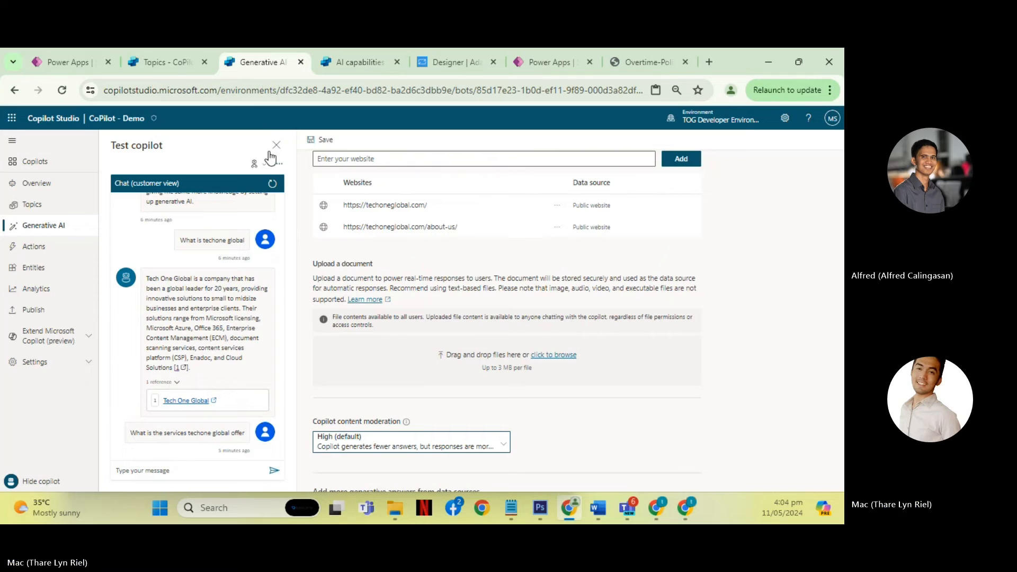
{"action": "left_click", "coordinate": [159, 62]}
{"action": "left_click", "coordinate": [244, 62]}
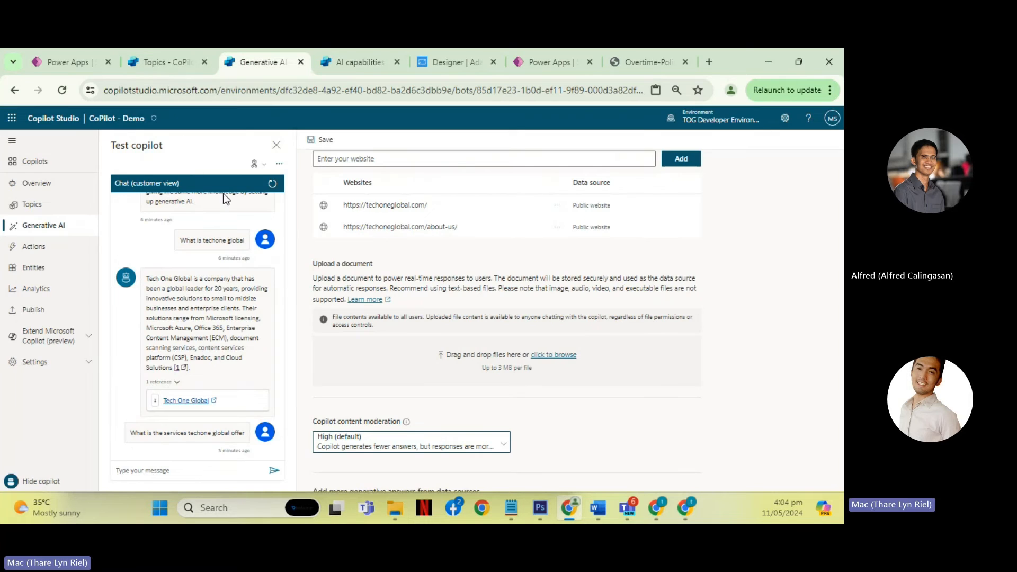
{"action": "left_click", "coordinate": [169, 63]}
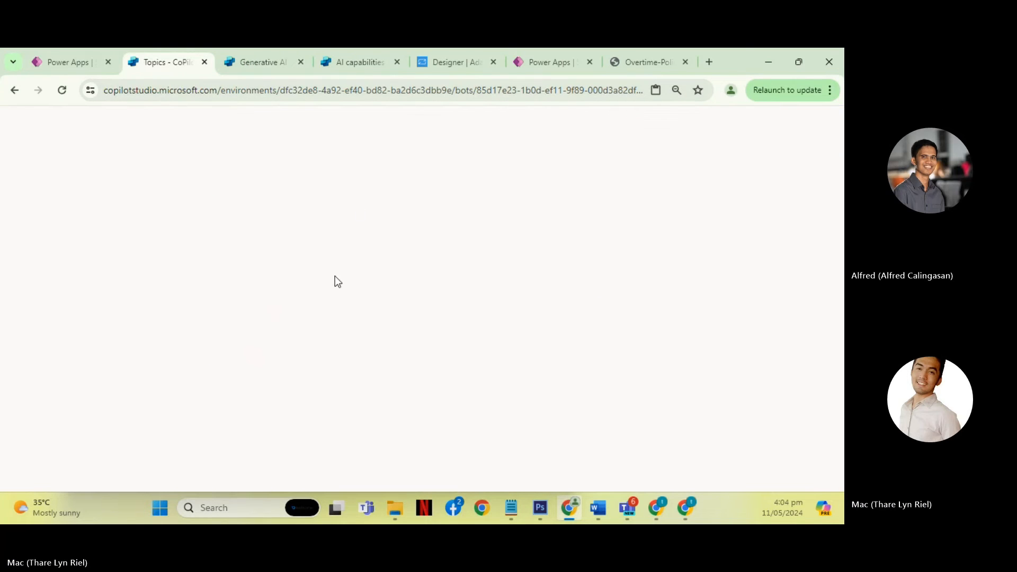
{"action": "left_click", "coordinate": [367, 65]}
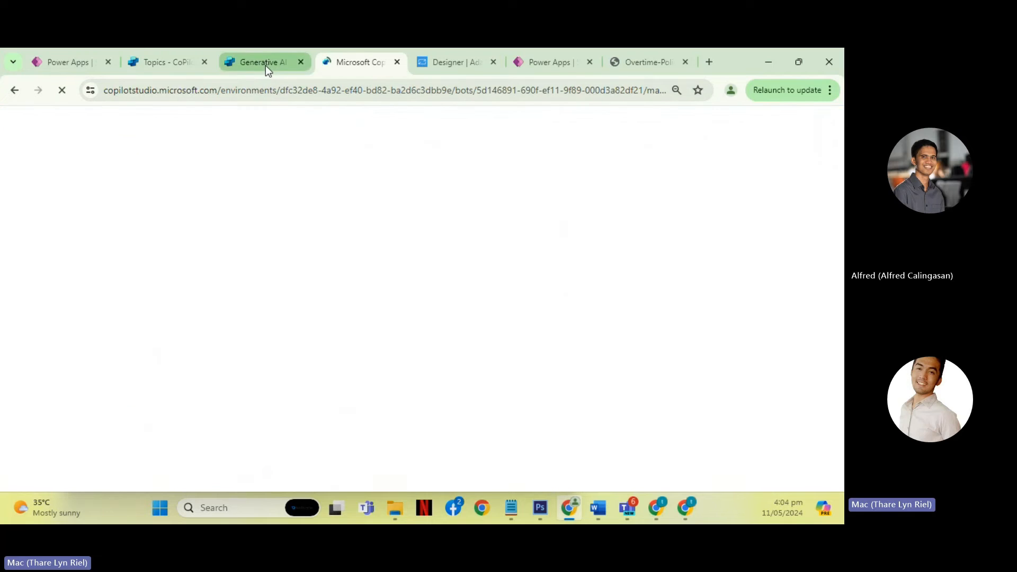
{"action": "left_click", "coordinate": [265, 65]}
{"action": "scroll", "coordinate": [397, 330], "scroll_direction": "down", "scroll_amount": 2}
{"action": "scroll", "coordinate": [397, 331], "scroll_direction": "up", "scroll_amount": 5}
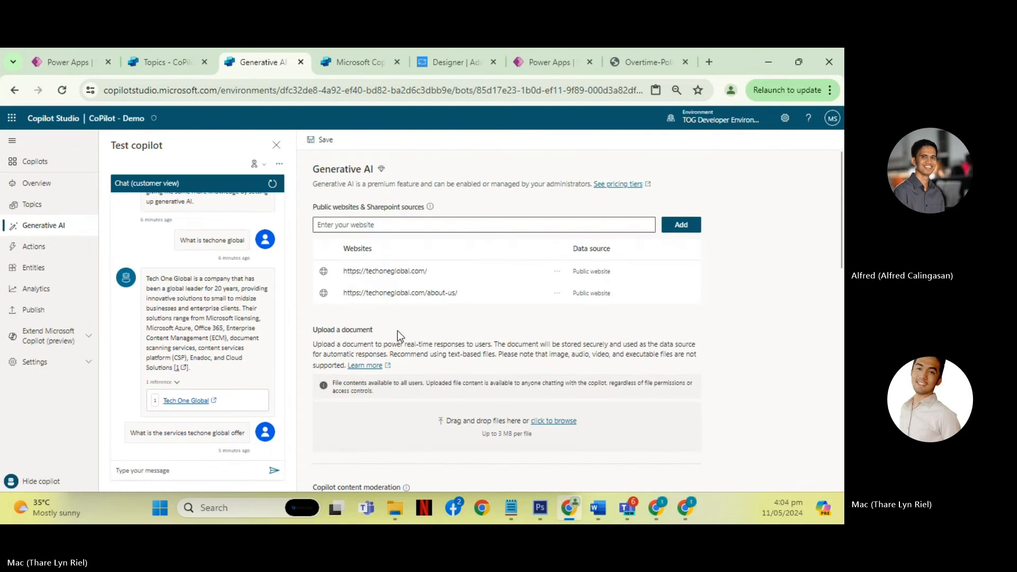
{"action": "scroll", "coordinate": [213, 275], "scroll_direction": "up", "scroll_amount": 2}
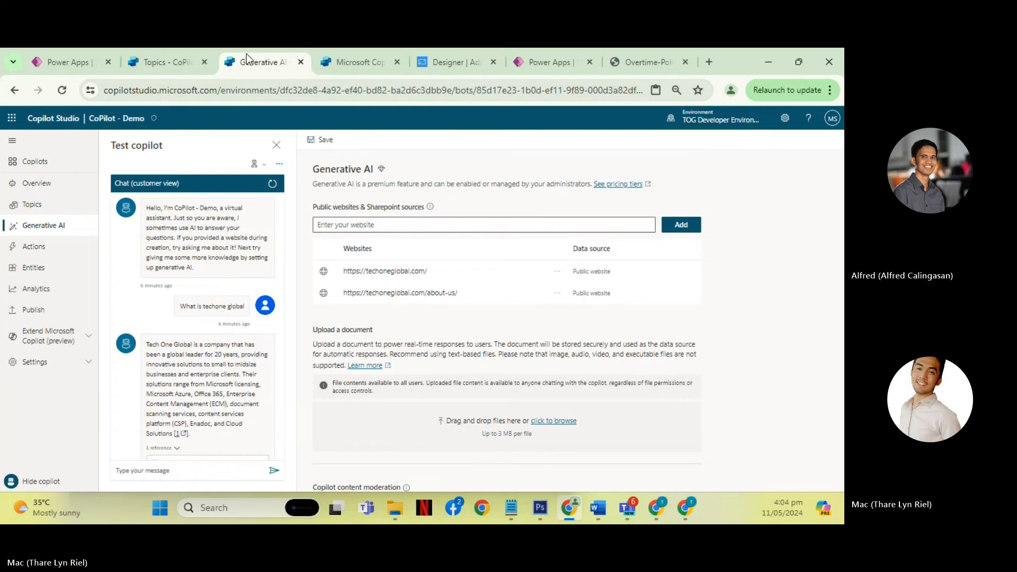
- In Demo BOT's test chat, turn on tracking between topics and ask "What is the procedure for overtime" again
{"action": "left_click", "coordinate": [164, 62]}
{"action": "left_click", "coordinate": [350, 64]}
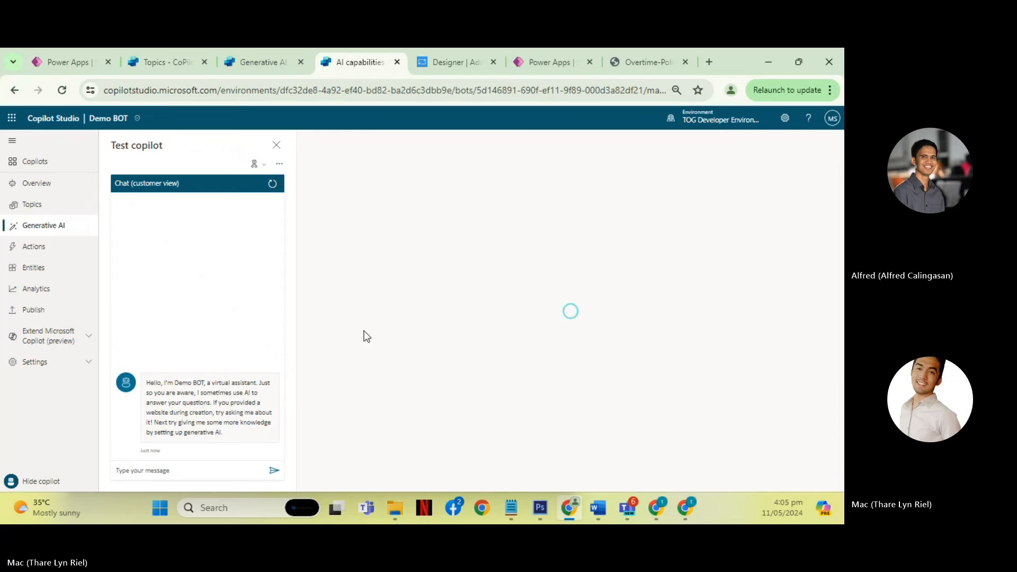
{"action": "scroll", "coordinate": [470, 293], "scroll_direction": "down", "scroll_amount": 3}
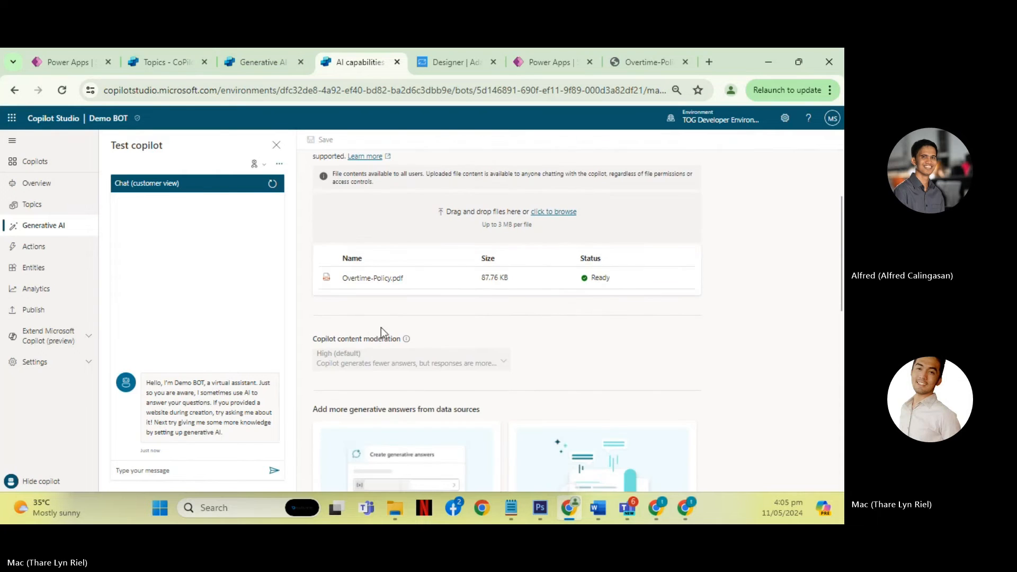
{"action": "left_click", "coordinate": [222, 469]}
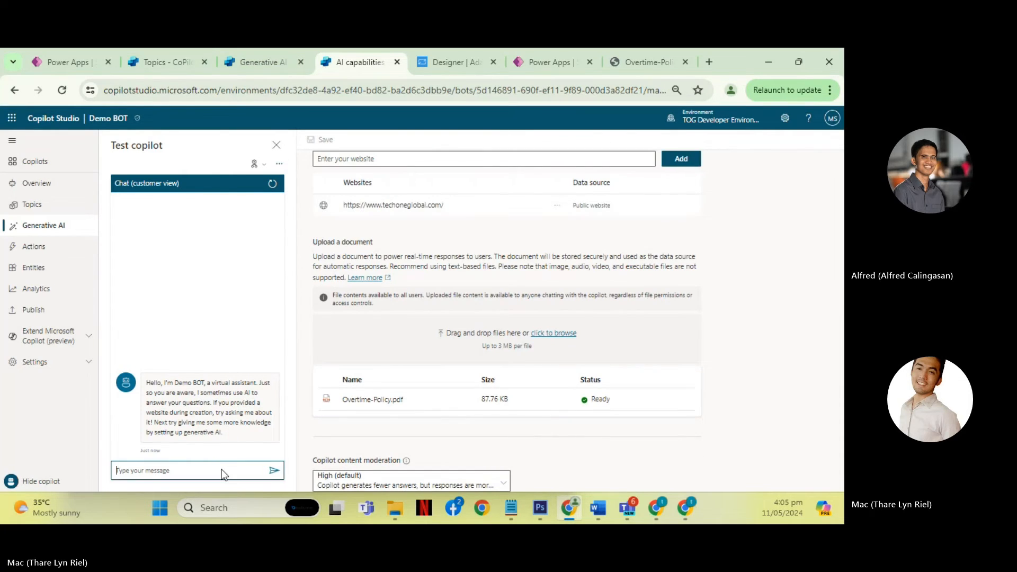
{"action": "type", "text": "What"}
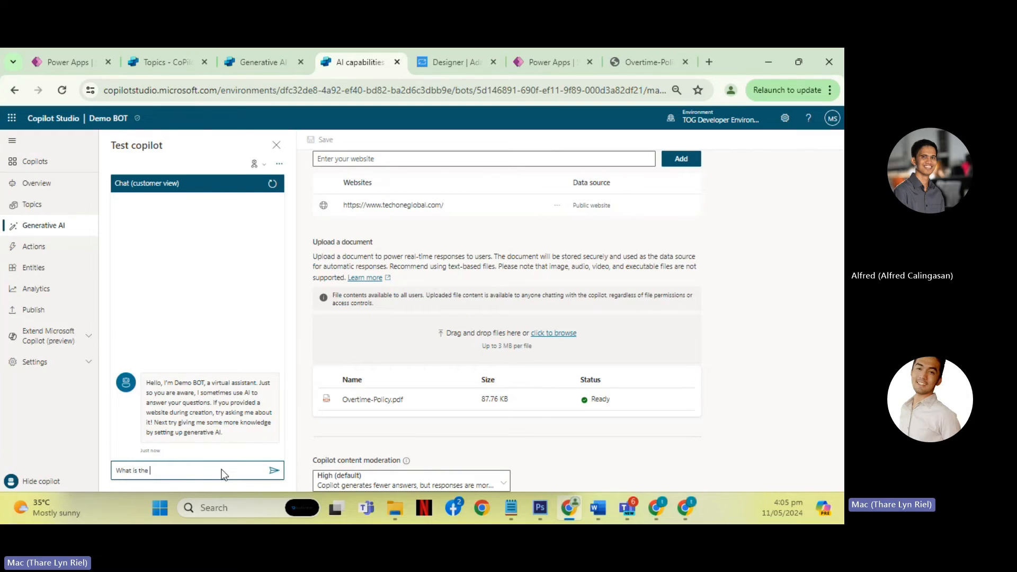
{"action": "type", "text": " is the"}
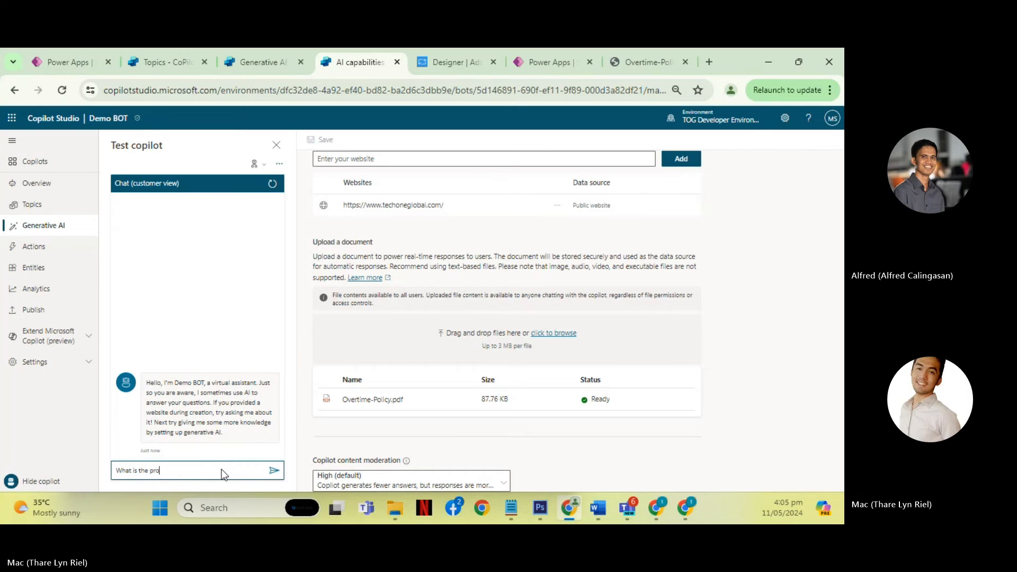
{"action": "left_click", "coordinate": [254, 164]}
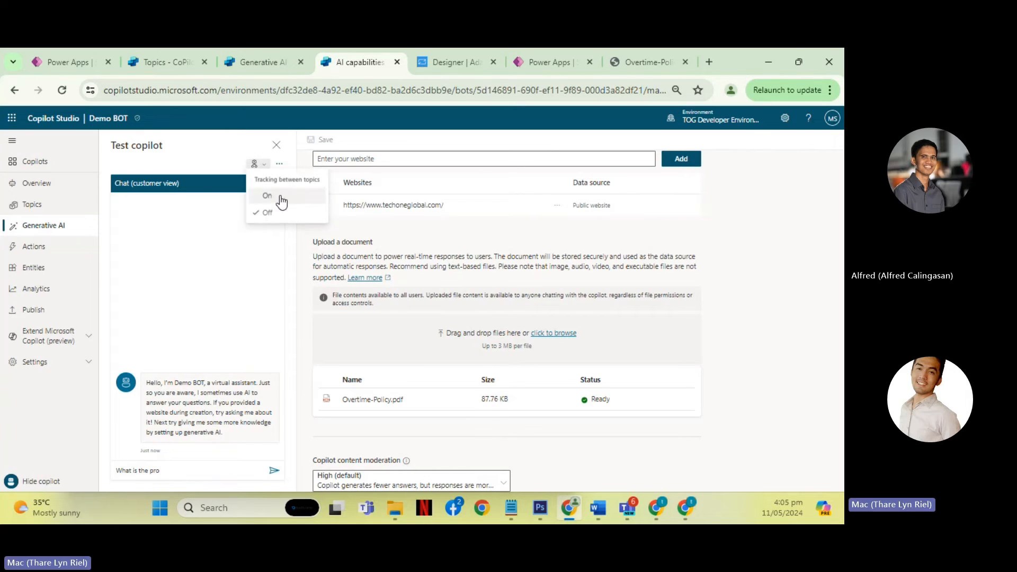
{"action": "left_click", "coordinate": [278, 199]}
{"action": "left_click", "coordinate": [197, 476]}
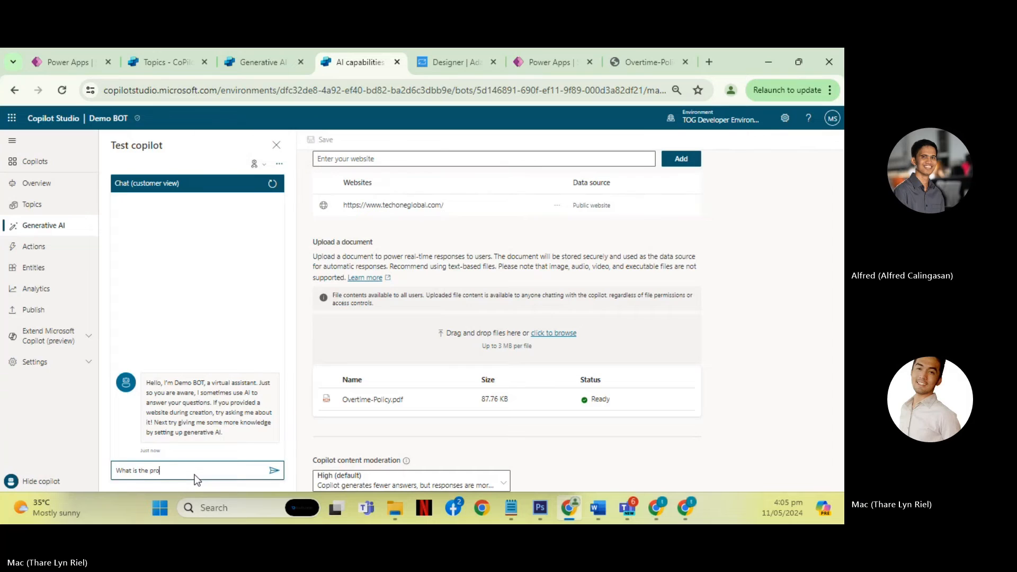
{"action": "type", "text": "cedure"}
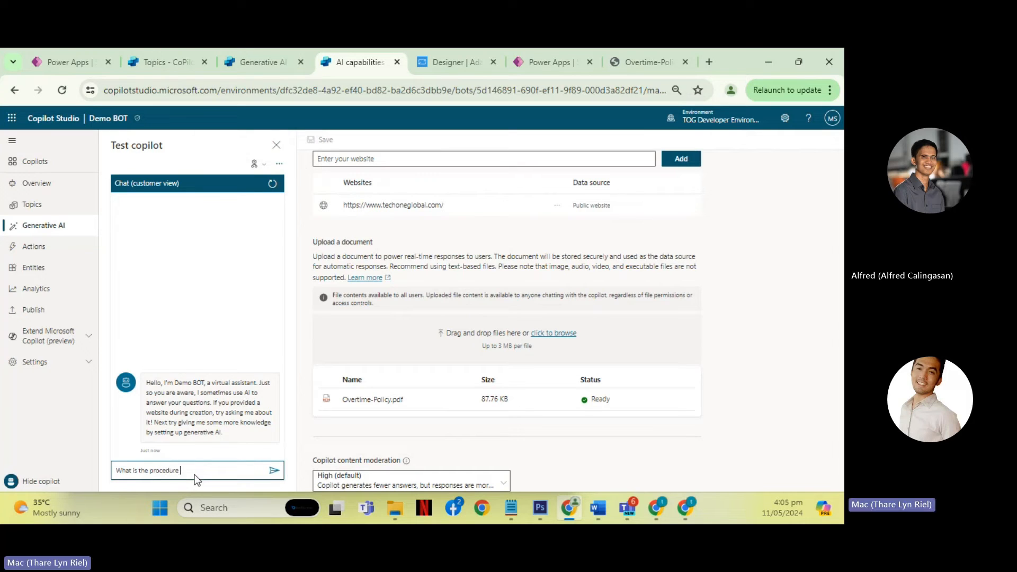
{"action": "type", "text": " for overtime"}
{"action": "key", "text": "Return"}
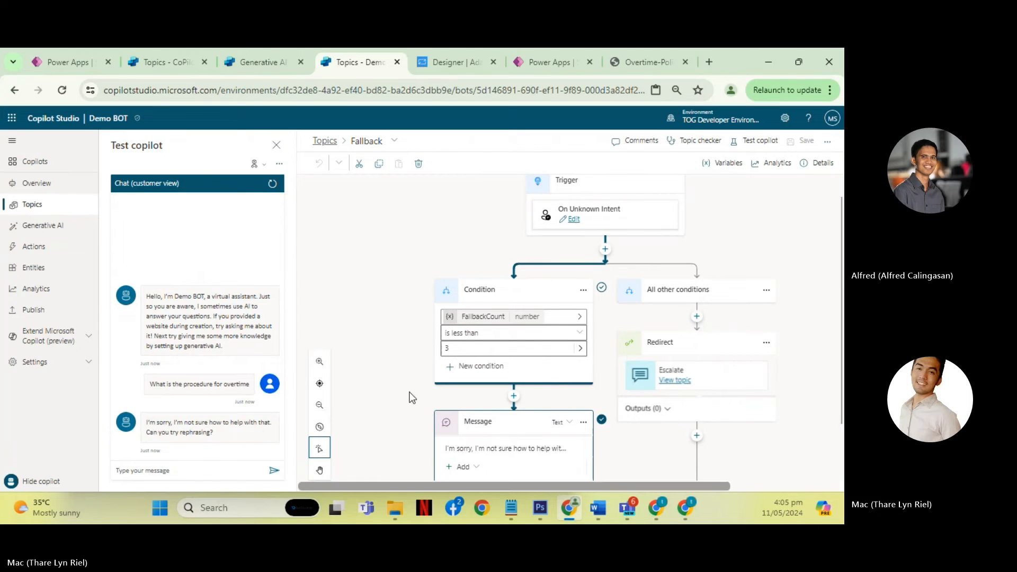
- Check the path traced through the Fallback topic, and view Demo BOT's system topics and full topic list
{"action": "scroll", "coordinate": [376, 344], "scroll_direction": "up", "scroll_amount": 1}
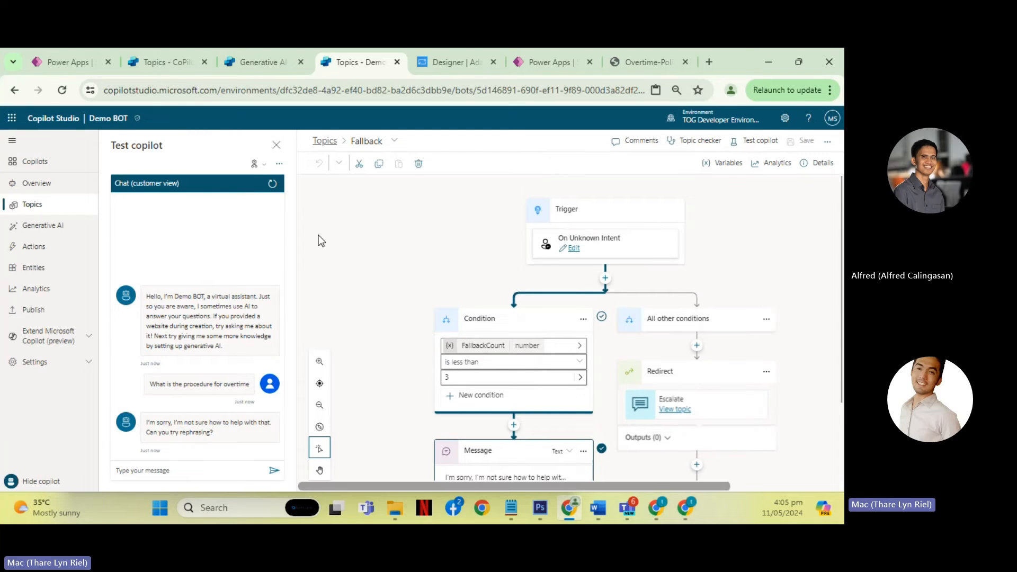
{"action": "left_click", "coordinate": [325, 141]}
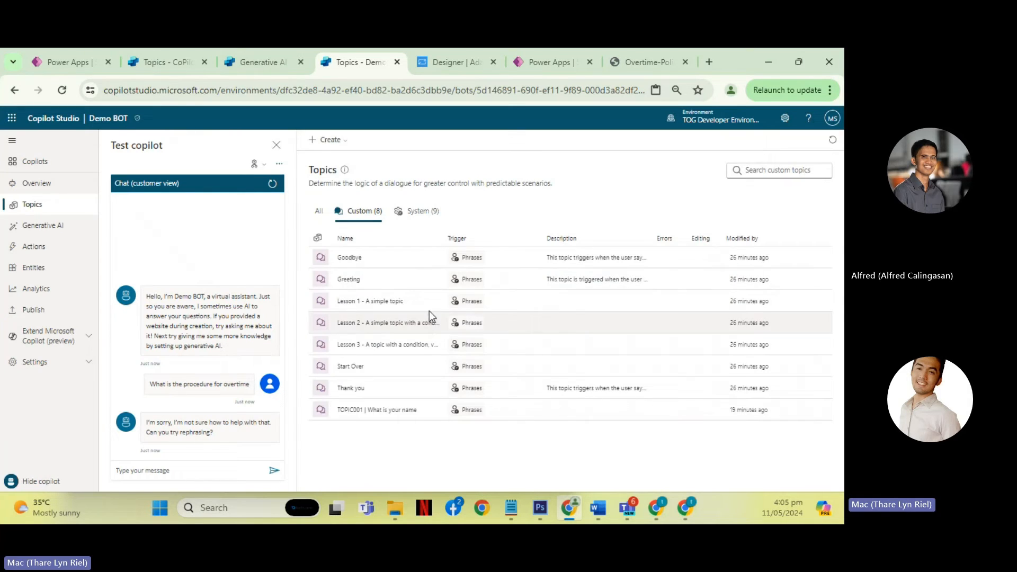
{"action": "left_click", "coordinate": [423, 213]}
{"action": "left_click", "coordinate": [318, 211]}
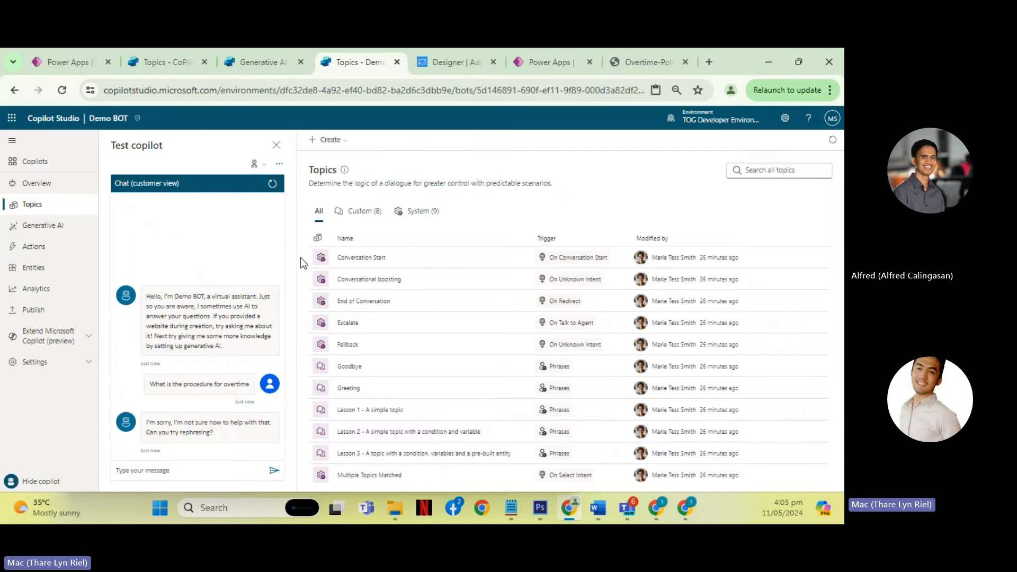
- Close the browser tab showing CoPilot - Demo's Weather Checker Demo topic, keeping its Generative AI page open
{"action": "left_click", "coordinate": [265, 63]}
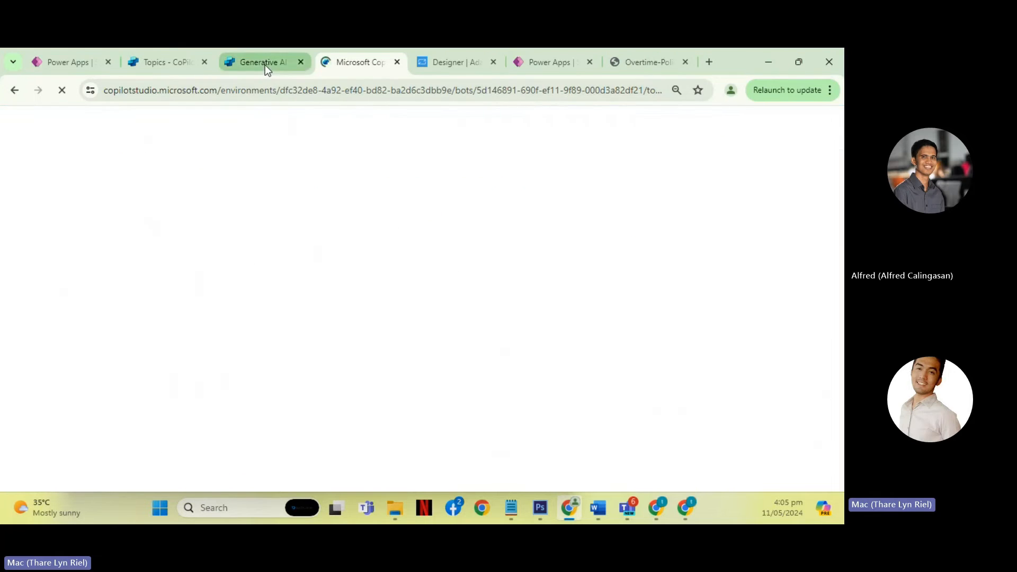
{"action": "scroll", "coordinate": [451, 332], "scroll_direction": "down", "scroll_amount": 5}
{"action": "left_click", "coordinate": [145, 61]}
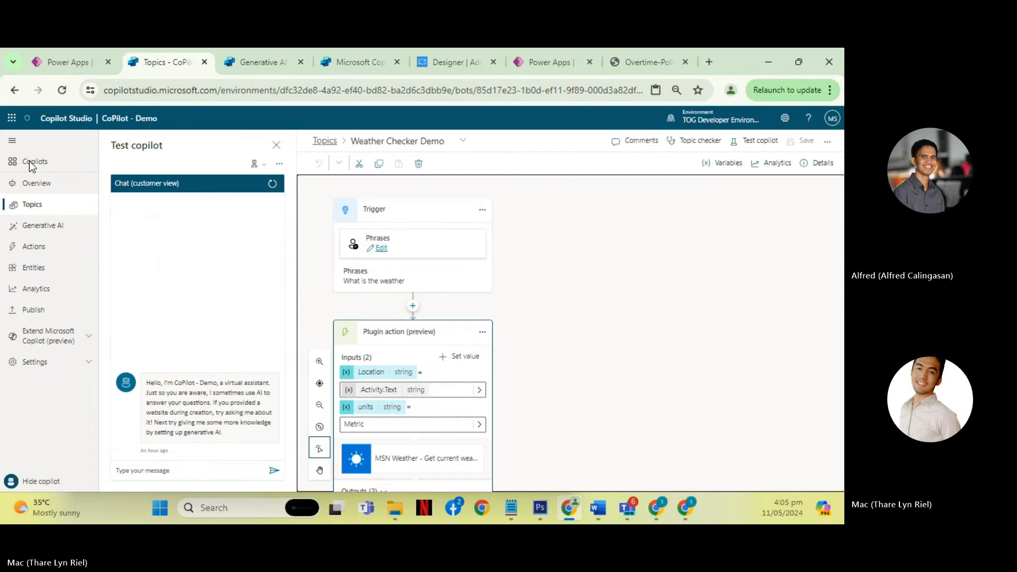
{"action": "left_click", "coordinate": [238, 62]}
{"action": "left_click", "coordinate": [196, 62]}
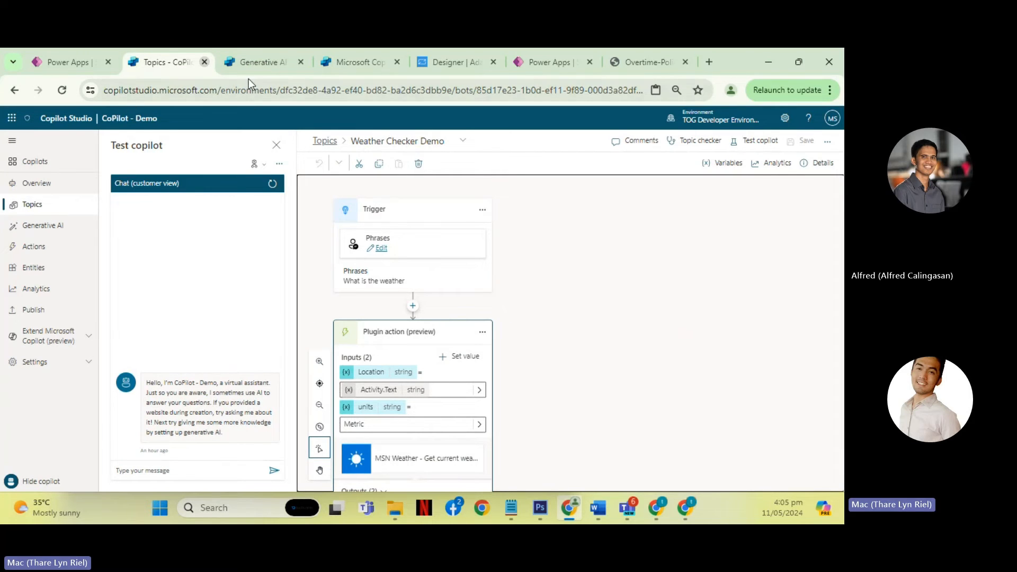
{"action": "left_click", "coordinate": [204, 62]}
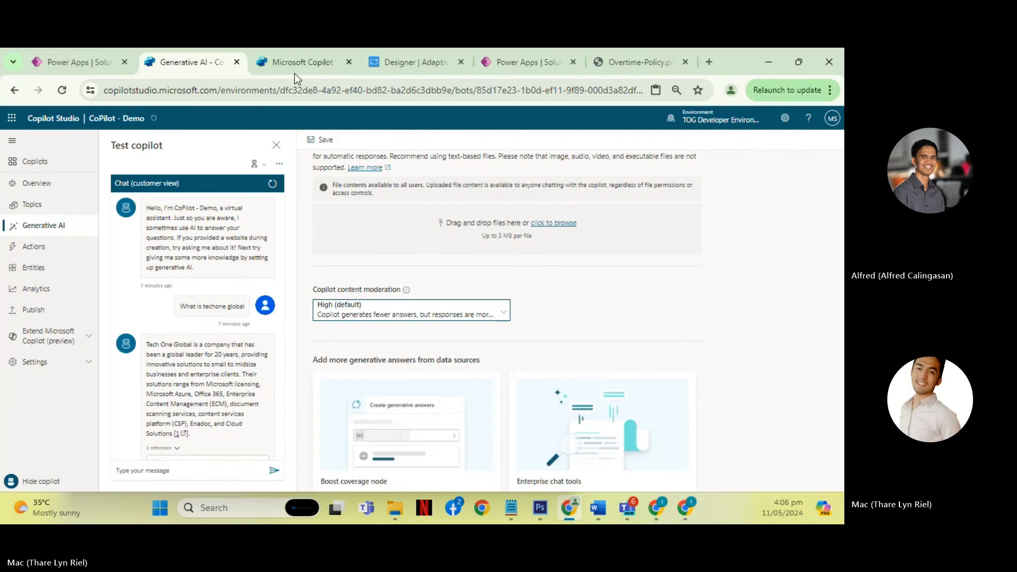
- Return to Demo BOT, look through its full topic list, and open its Generative AI settings
{"action": "left_click", "coordinate": [294, 72]}
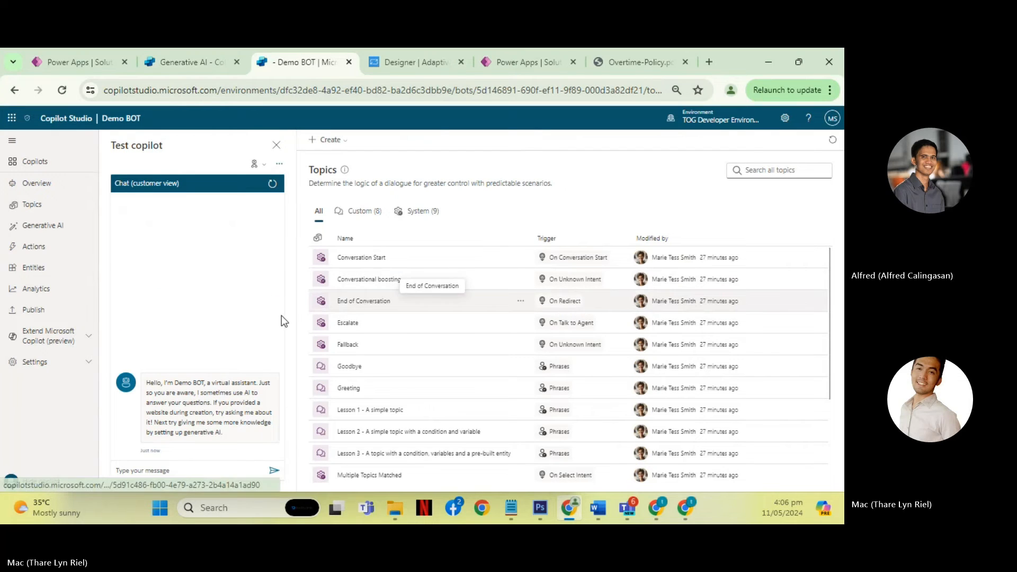
{"action": "scroll", "coordinate": [313, 346], "scroll_direction": "down", "scroll_amount": 2}
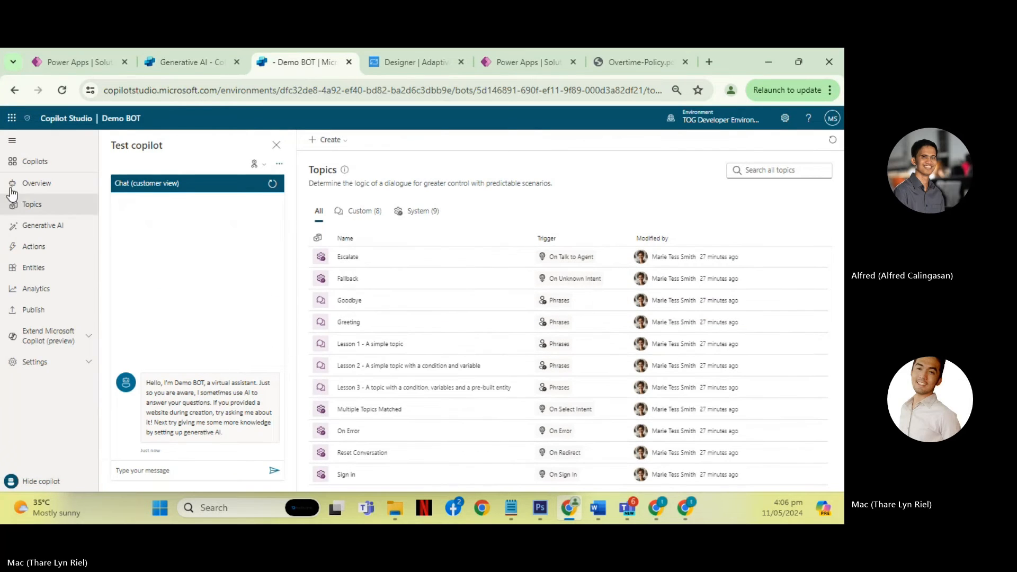
{"action": "left_click", "coordinate": [47, 227]}
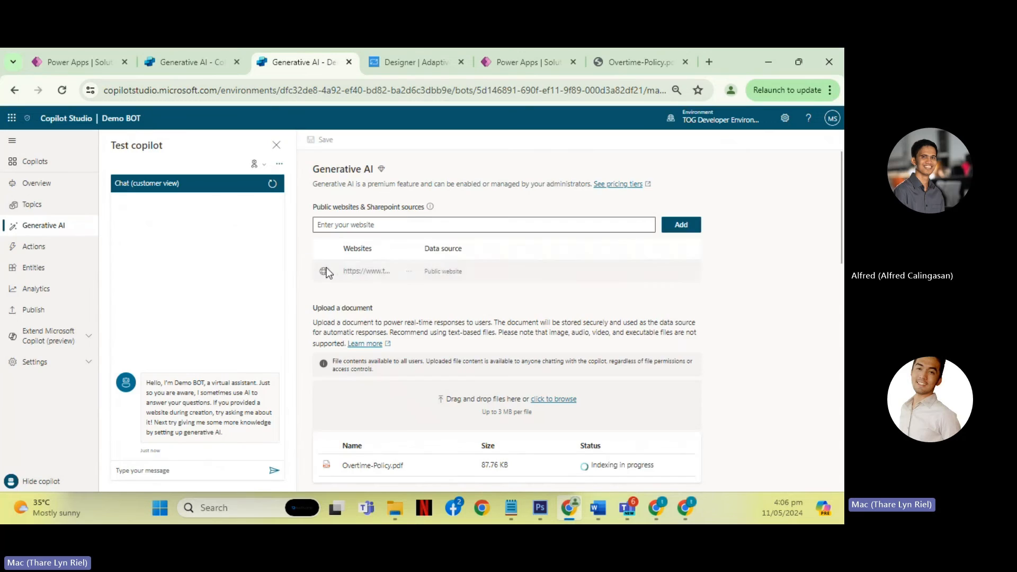
- Check the Overtime-Policy.pdf upload status and ask "What is the procedure for overtime" in Demo BOT's test chat
{"action": "scroll", "coordinate": [496, 335], "scroll_direction": "down", "scroll_amount": 4}
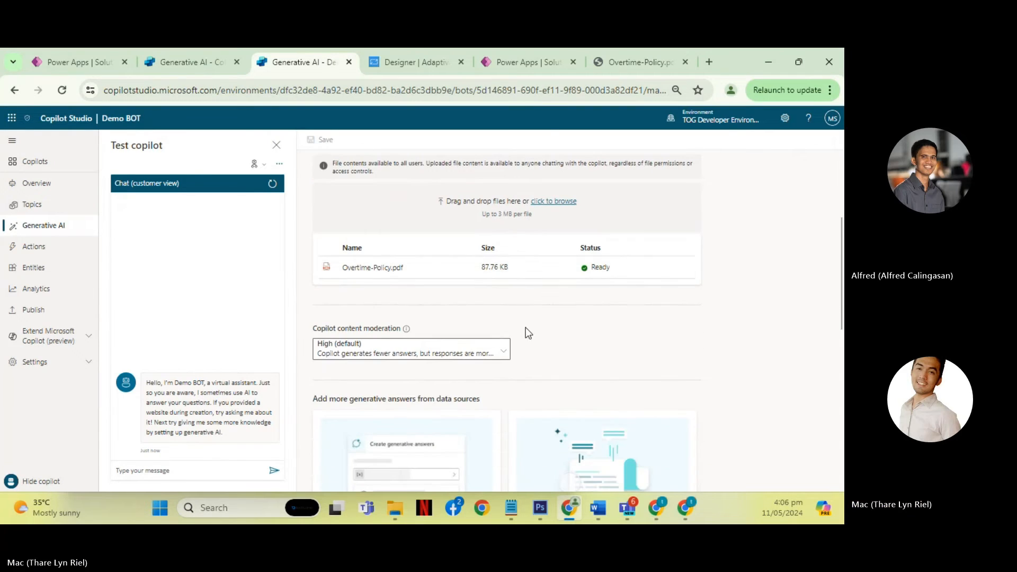
{"action": "left_click", "coordinate": [187, 469]}
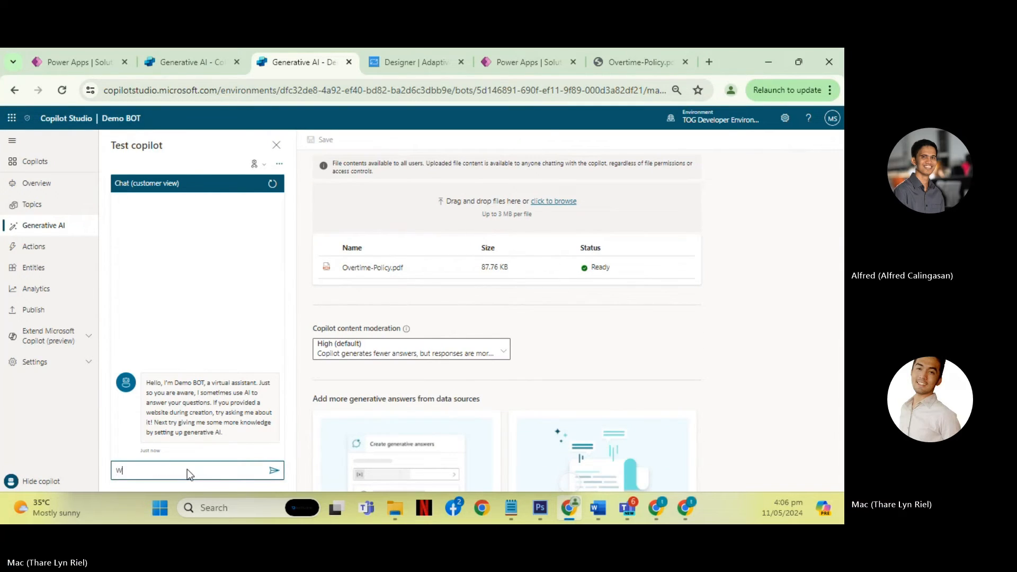
{"action": "type", "text": "What is the pred"}
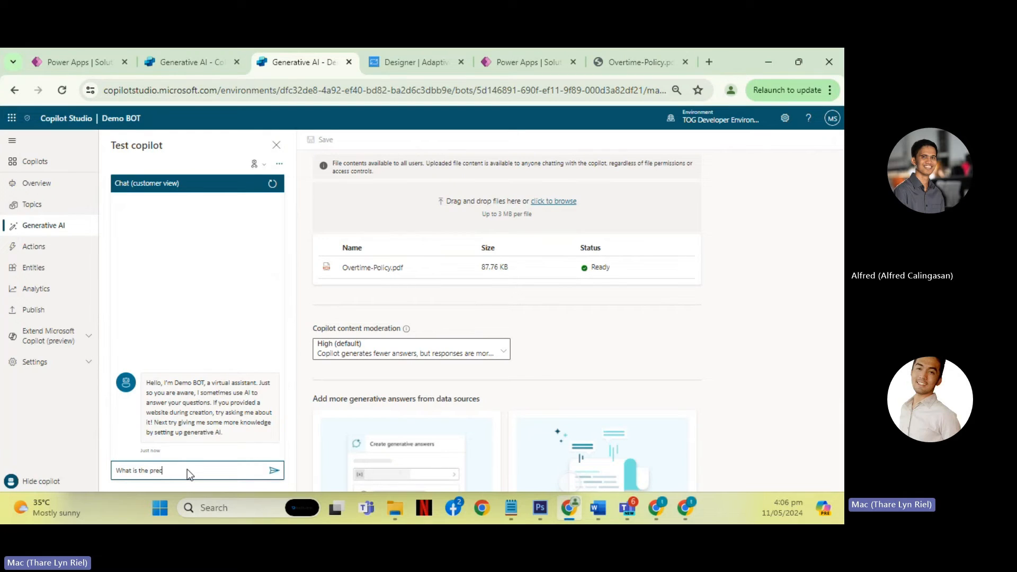
{"action": "key", "text": "BackSpace"}
{"action": "key", "text": "BackSpace"}
{"action": "type", "text": "ocedure fo"}
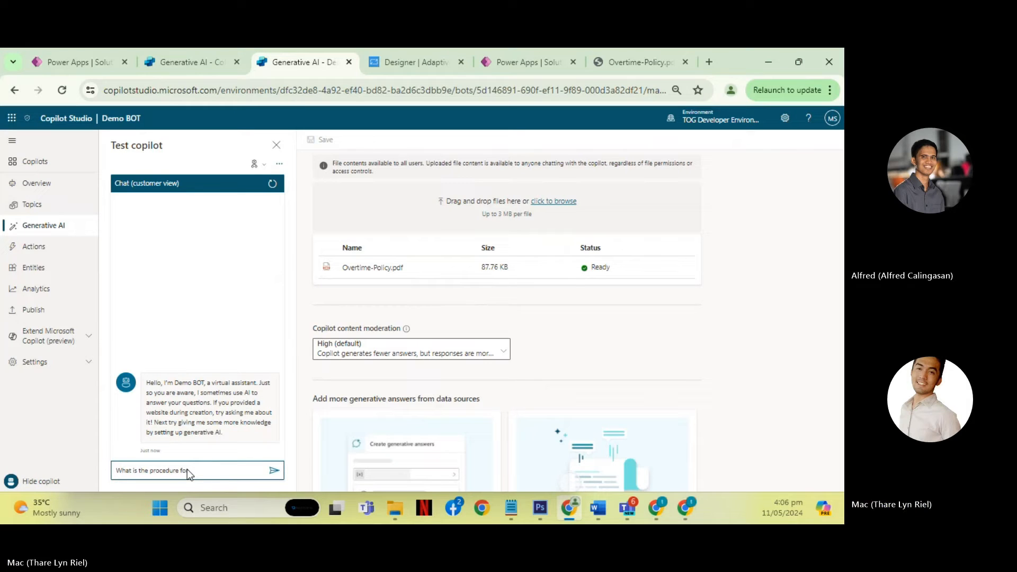
{"action": "type", "text": "r overtime"}
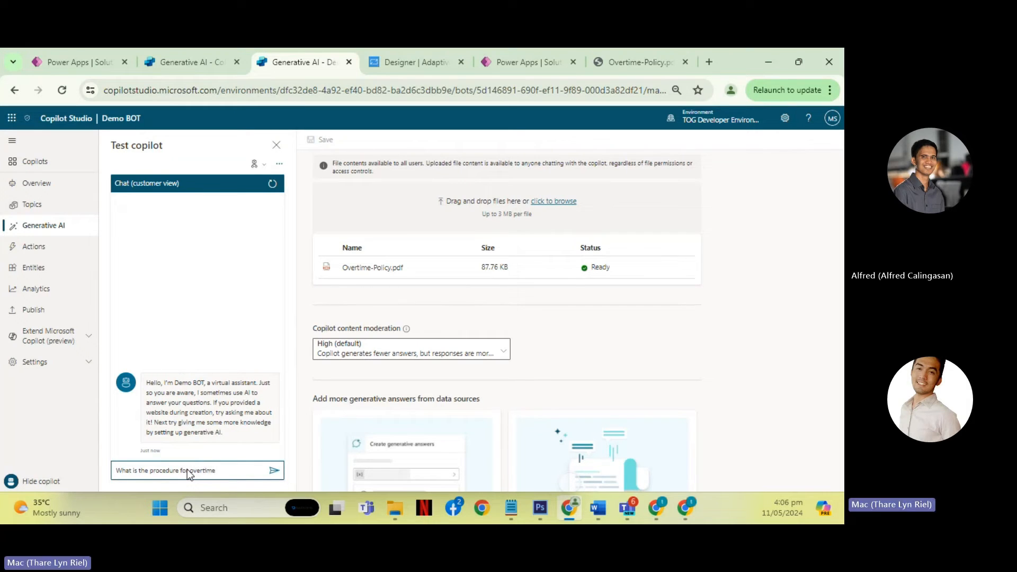
{"action": "key", "text": "Return"}
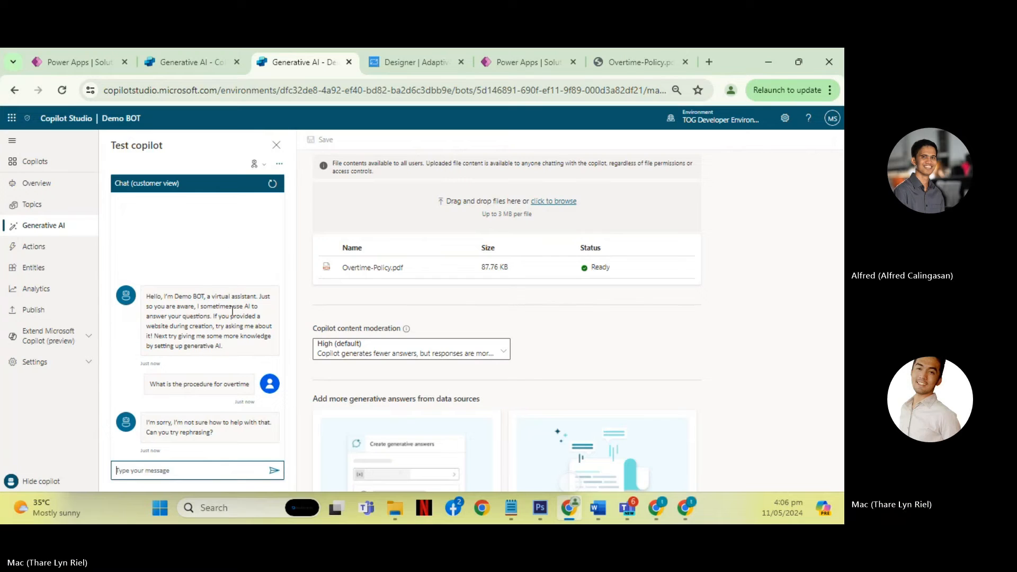
- Review Demo BOT's generative AI sources and custom topics, highlighting the "Sharepoint sources" label above the website field
{"action": "scroll", "coordinate": [507, 318], "scroll_direction": "up", "scroll_amount": 3}
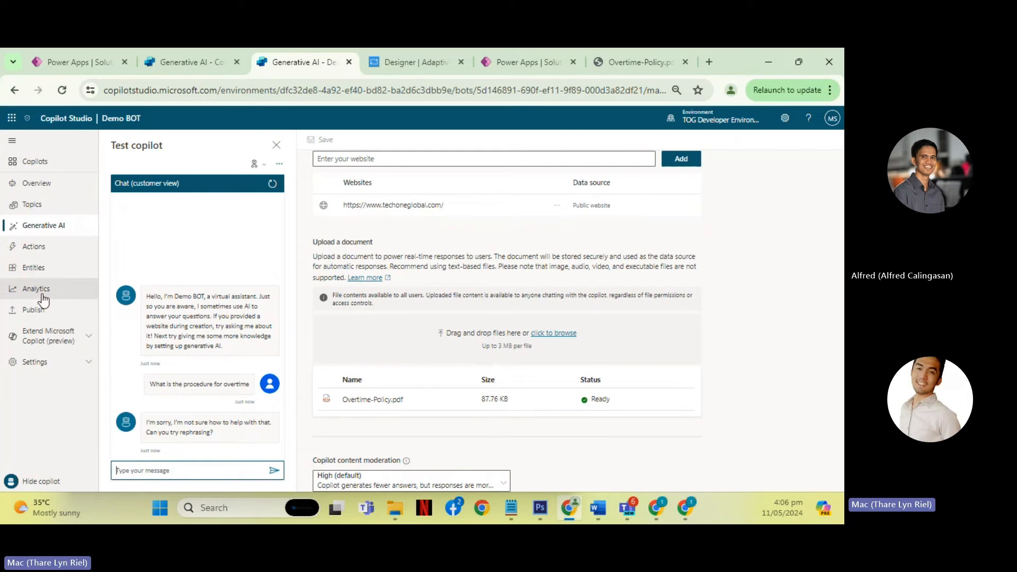
{"action": "left_click", "coordinate": [46, 225]}
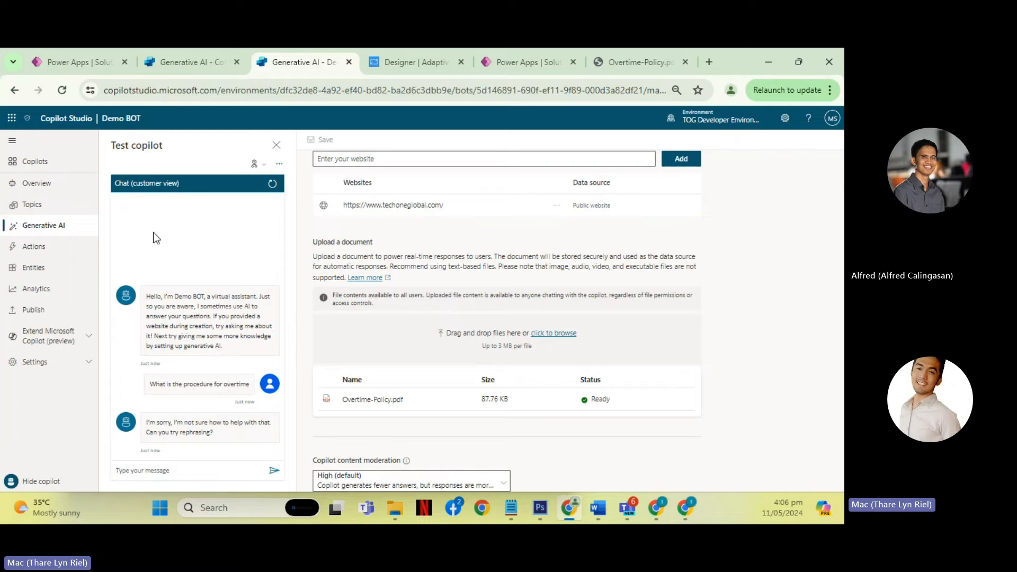
{"action": "left_click", "coordinate": [45, 205]}
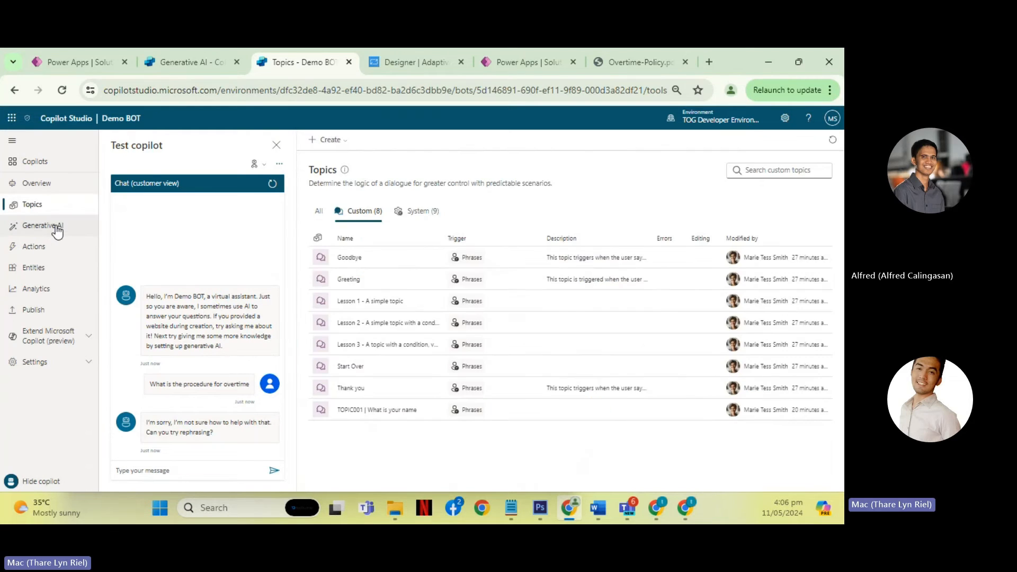
{"action": "left_click", "coordinate": [56, 228]}
{"action": "left_click", "coordinate": [379, 228]}
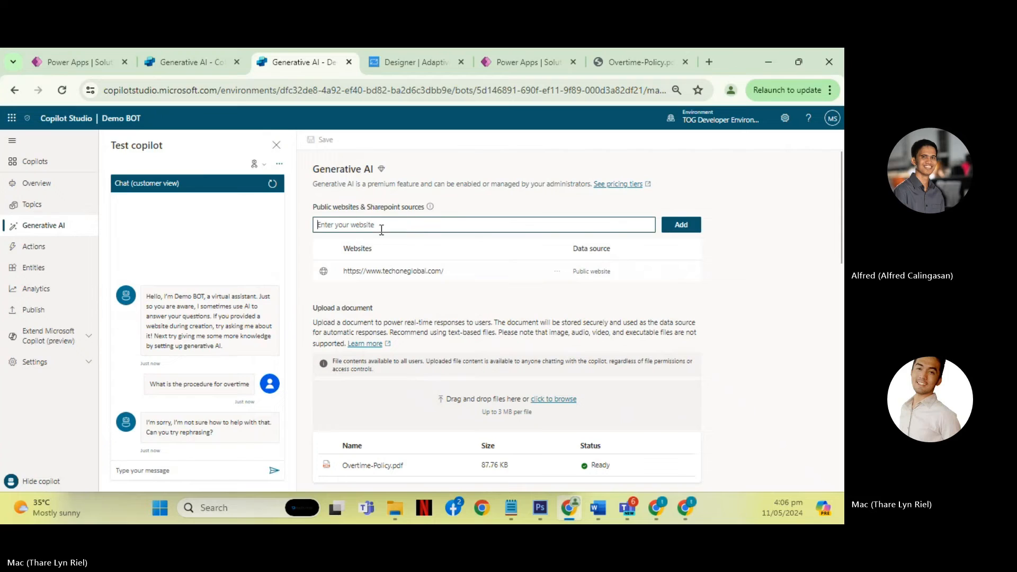
{"action": "left_click_drag", "start_coordinate": [367, 206], "coordinate": [427, 211]}
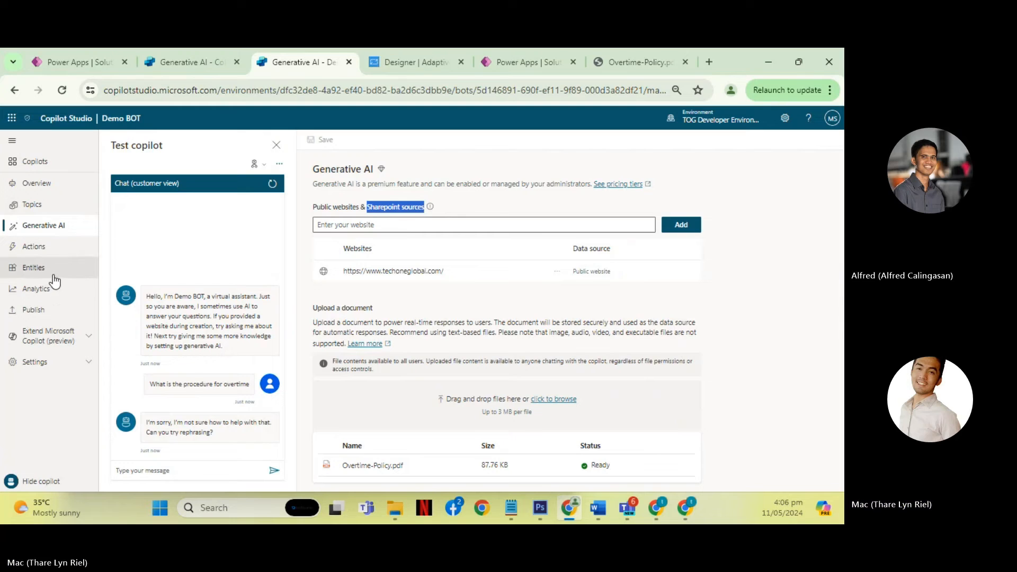
- Open the Authentication options in Demo BOT's security settings
{"action": "left_click", "coordinate": [72, 371]}
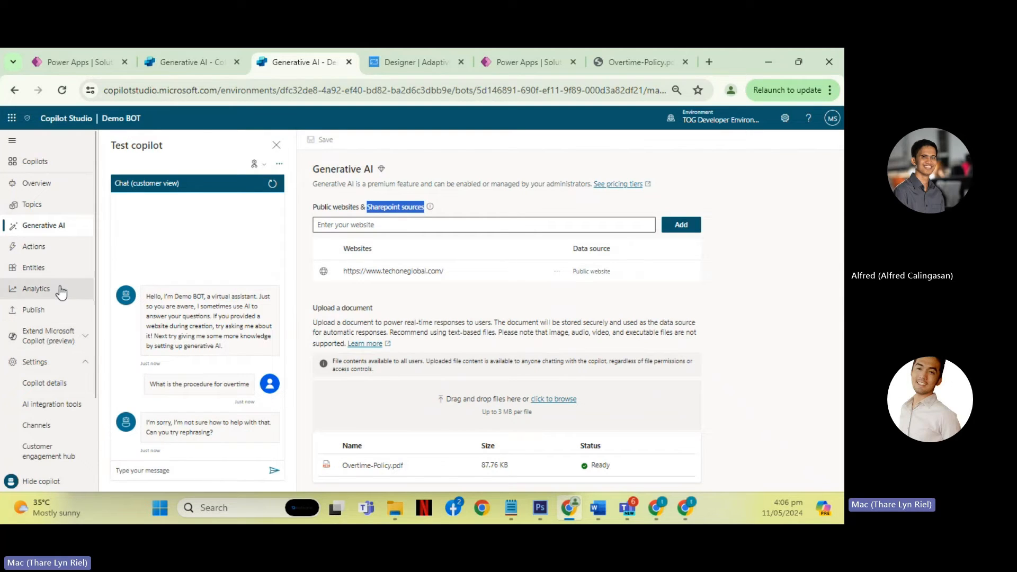
{"action": "scroll", "coordinate": [53, 312], "scroll_direction": "down", "scroll_amount": 1}
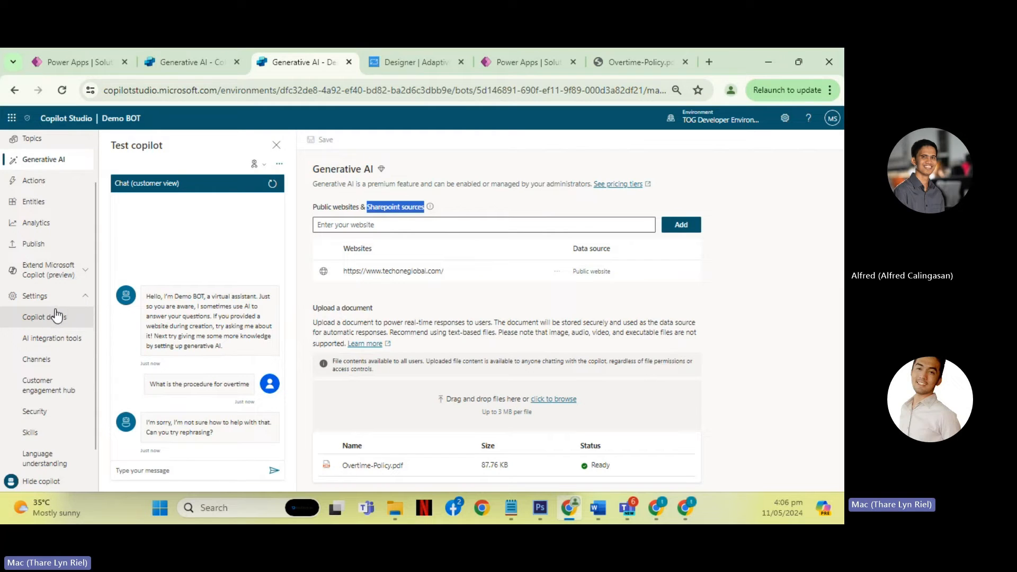
{"action": "scroll", "coordinate": [57, 316], "scroll_direction": "down", "scroll_amount": 1}
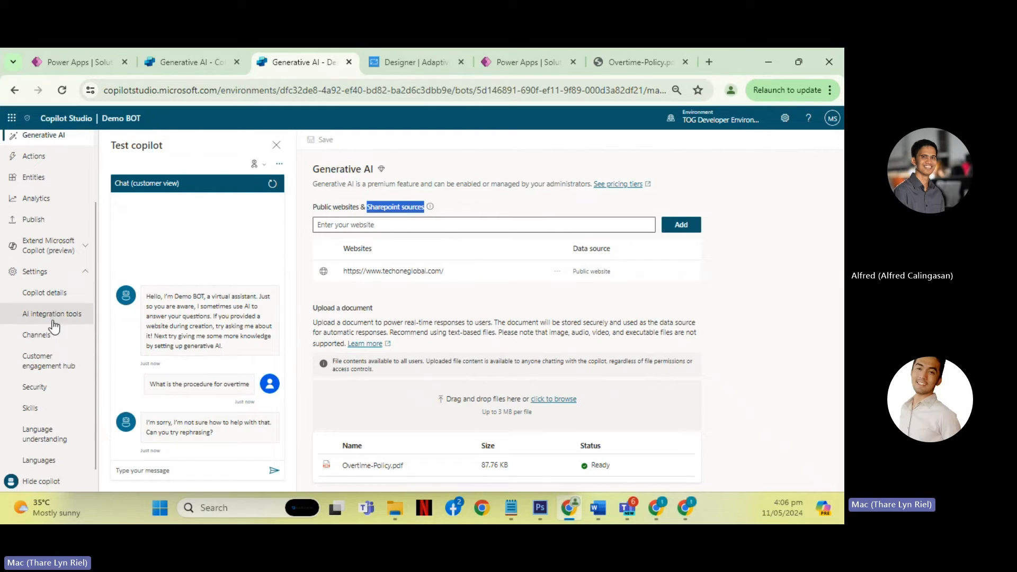
{"action": "left_click", "coordinate": [52, 390]}
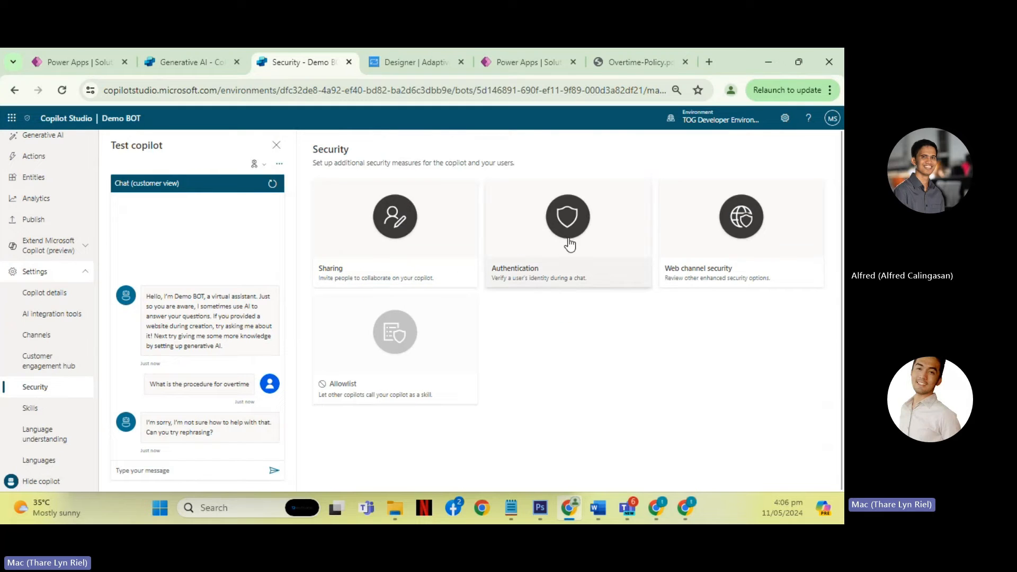
{"action": "left_click", "coordinate": [604, 242]}
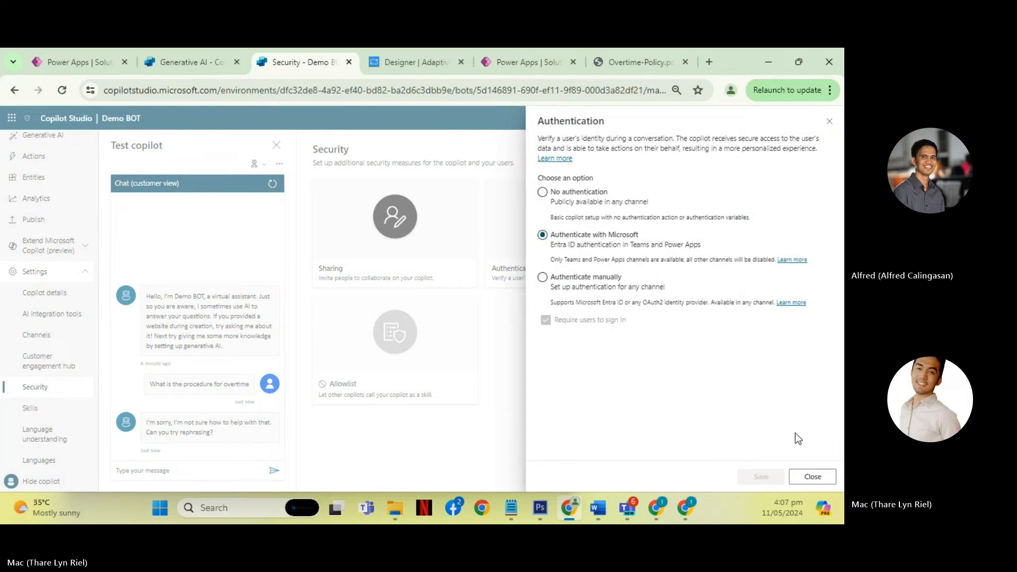
- Examine the fields required for Authenticate manually, reselect Authenticate with Microsoft, and close the authentication options without saving
{"action": "left_click", "coordinate": [544, 278]}
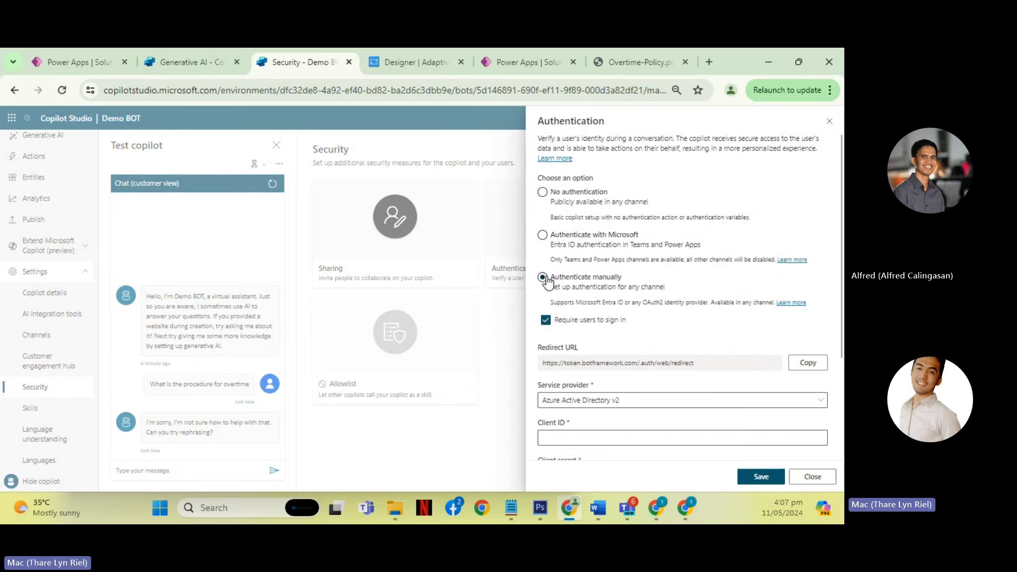
{"action": "scroll", "coordinate": [698, 336], "scroll_direction": "down", "scroll_amount": 3}
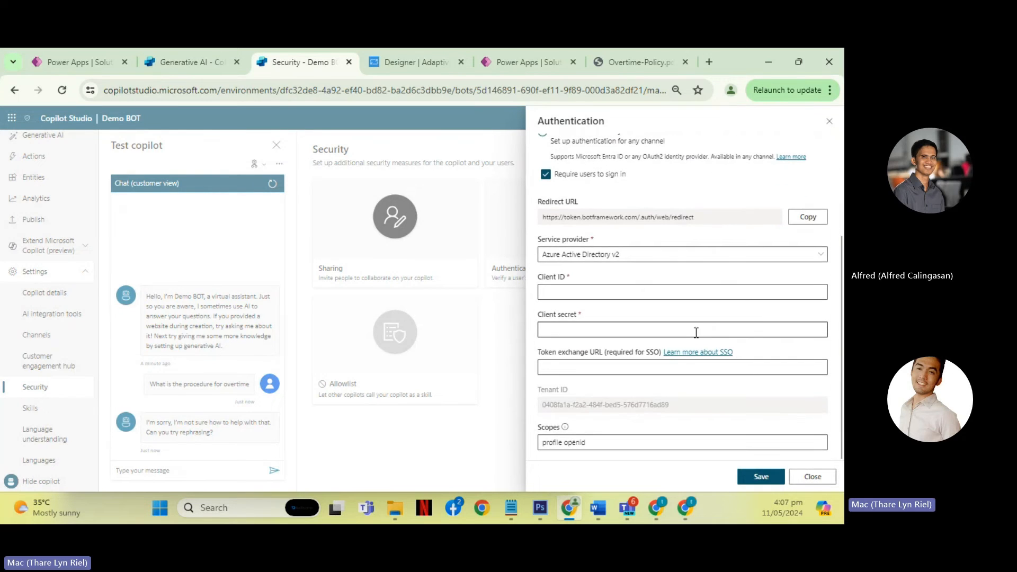
{"action": "scroll", "coordinate": [696, 332], "scroll_direction": "up", "scroll_amount": 3}
{"action": "left_click", "coordinate": [543, 234]}
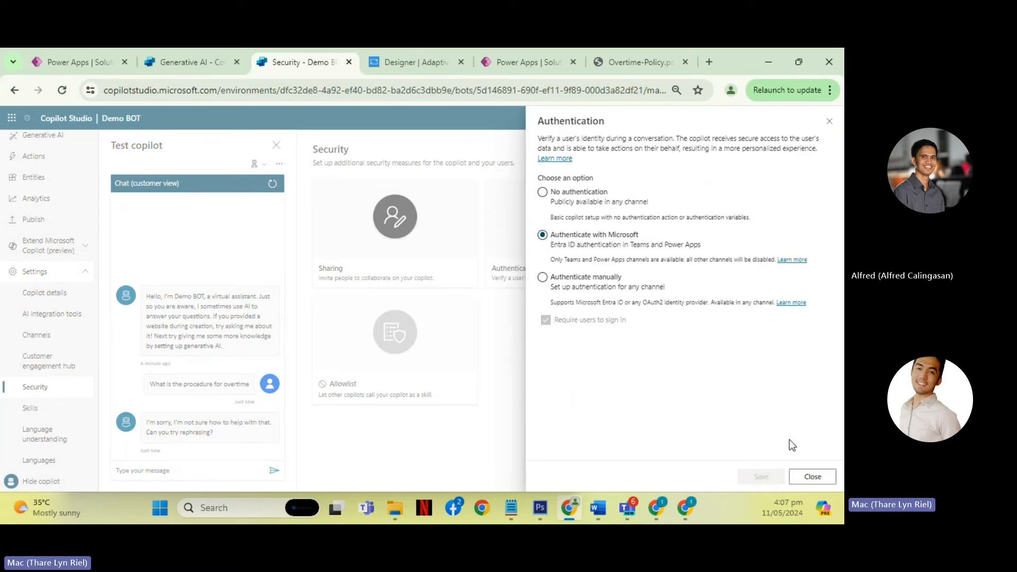
{"action": "left_click", "coordinate": [812, 477]}
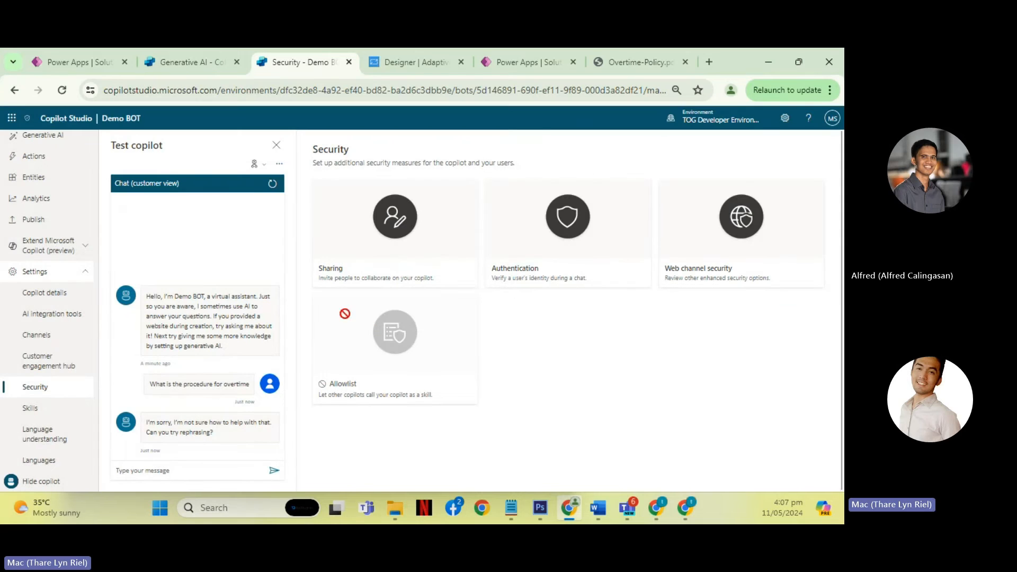
- Return to Demo BOT's Generative AI sources, highlight the word "Sharepoint" in the source label, and view the custom topics list
{"action": "scroll", "coordinate": [53, 281], "scroll_direction": "up", "scroll_amount": 1}
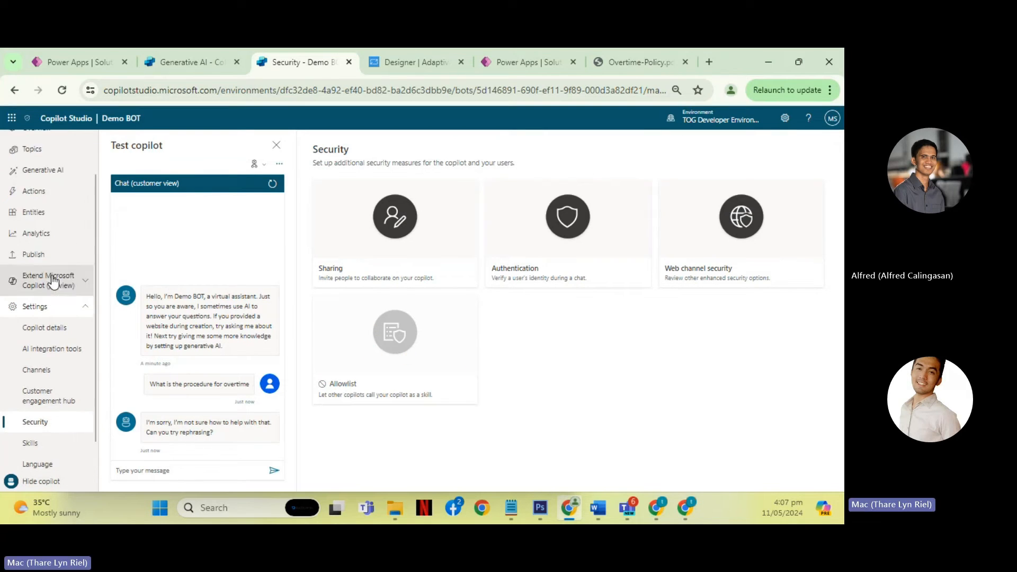
{"action": "scroll", "coordinate": [53, 281], "scroll_direction": "up", "scroll_amount": 2}
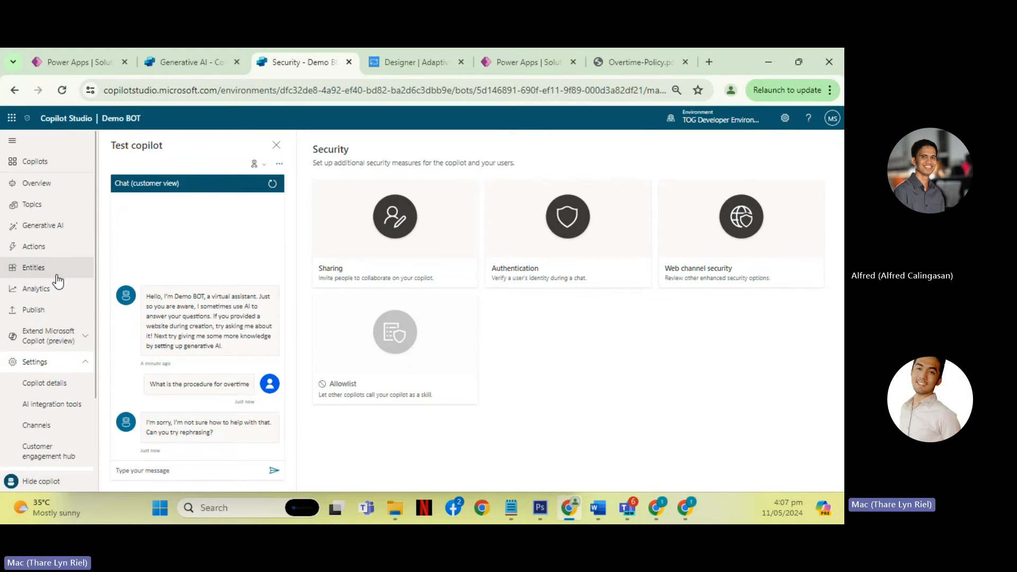
{"action": "left_click", "coordinate": [62, 227]}
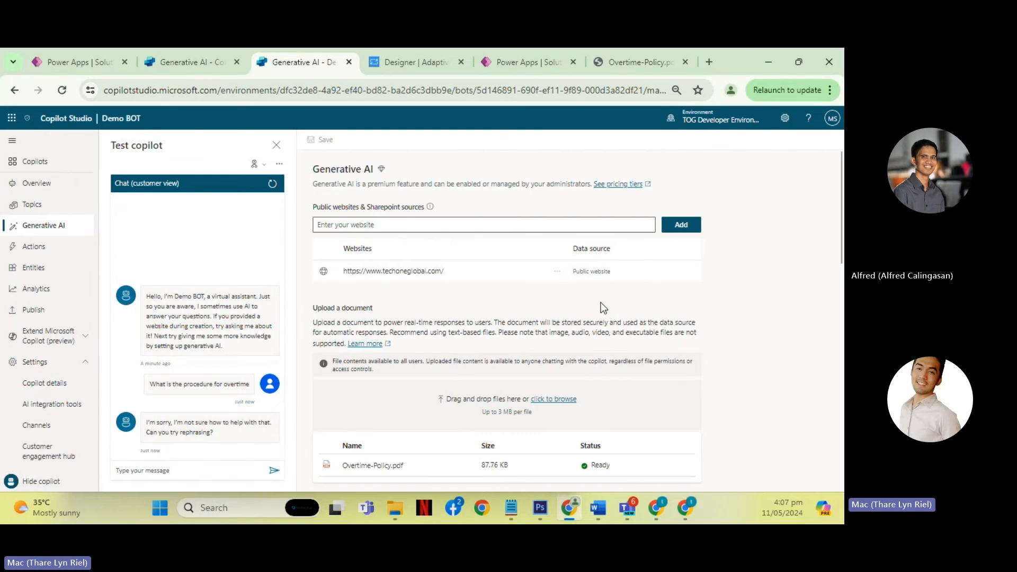
{"action": "scroll", "coordinate": [635, 305], "scroll_direction": "down", "scroll_amount": 3}
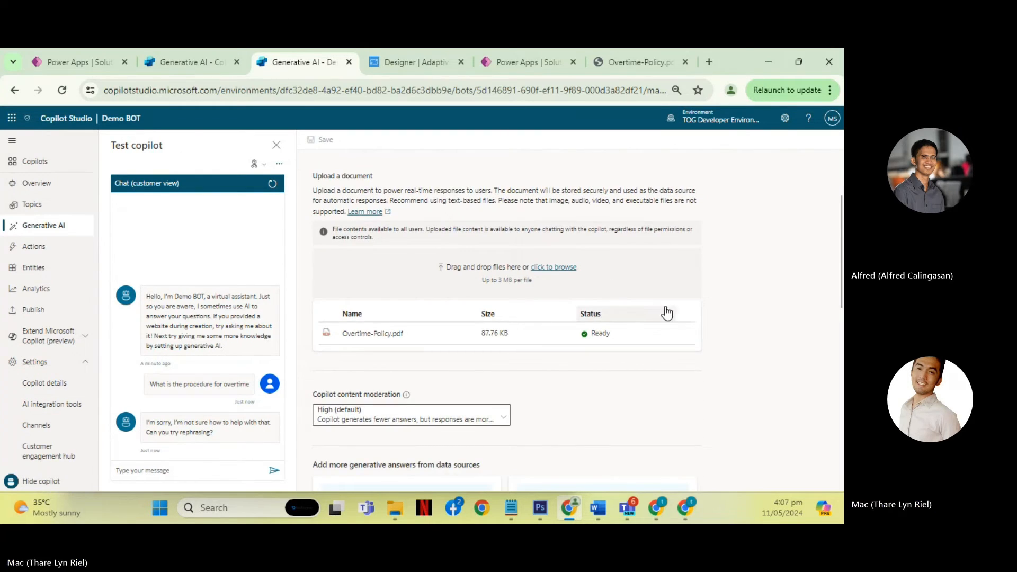
{"action": "scroll", "coordinate": [747, 281], "scroll_direction": "up", "scroll_amount": 3}
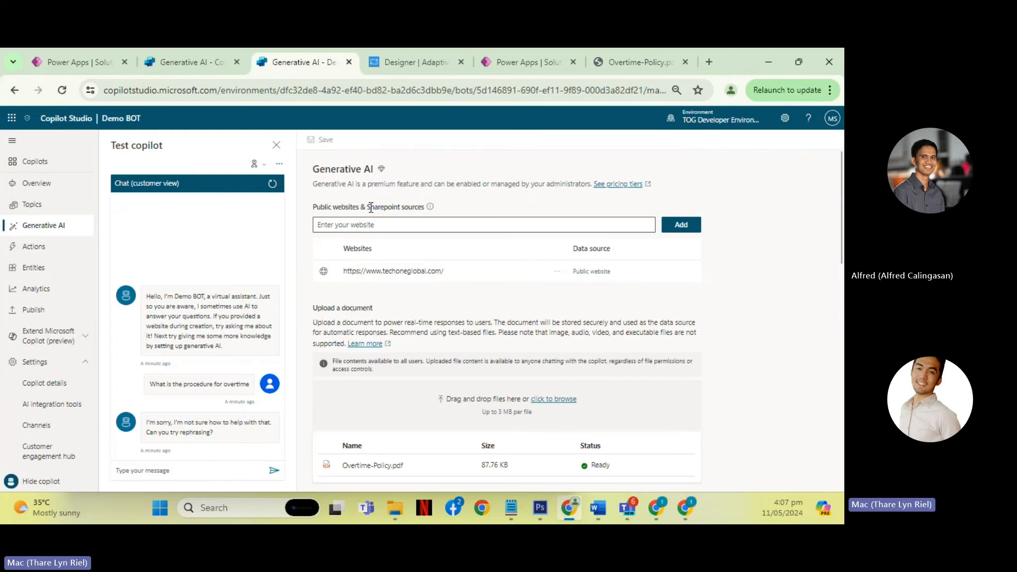
{"action": "left_click_drag", "start_coordinate": [369, 207], "coordinate": [400, 208]}
{"action": "left_click", "coordinate": [53, 211]}
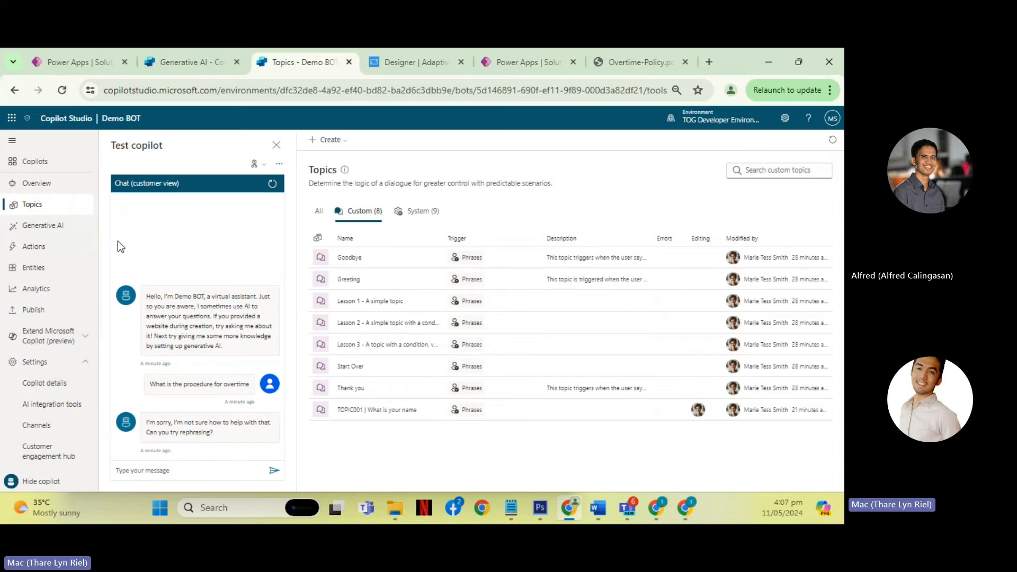
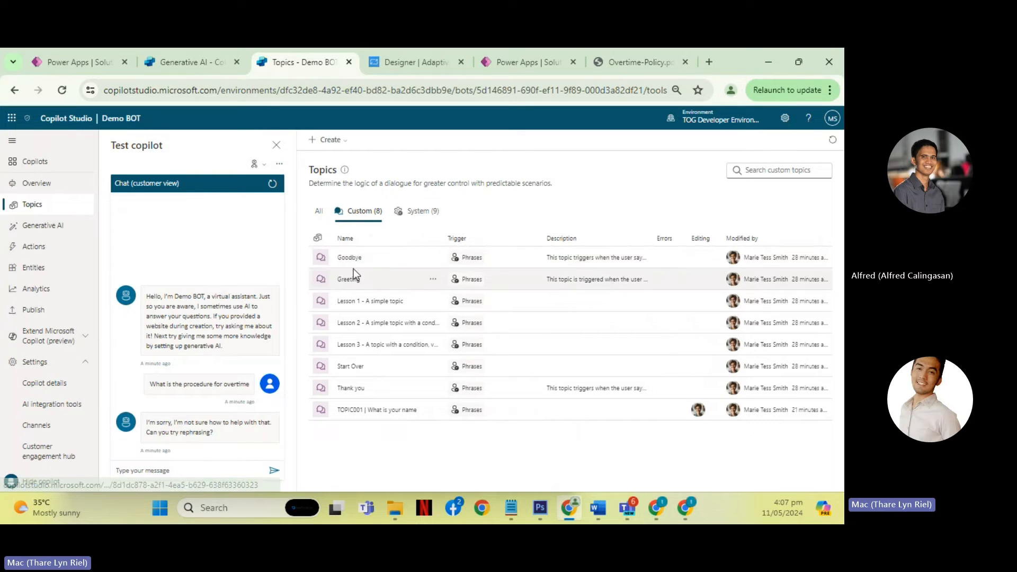
- Compare the options available for the custom topic "Thank you" with those for the system topic "On Error", and return to the custom topics
{"action": "left_click", "coordinate": [433, 388]}
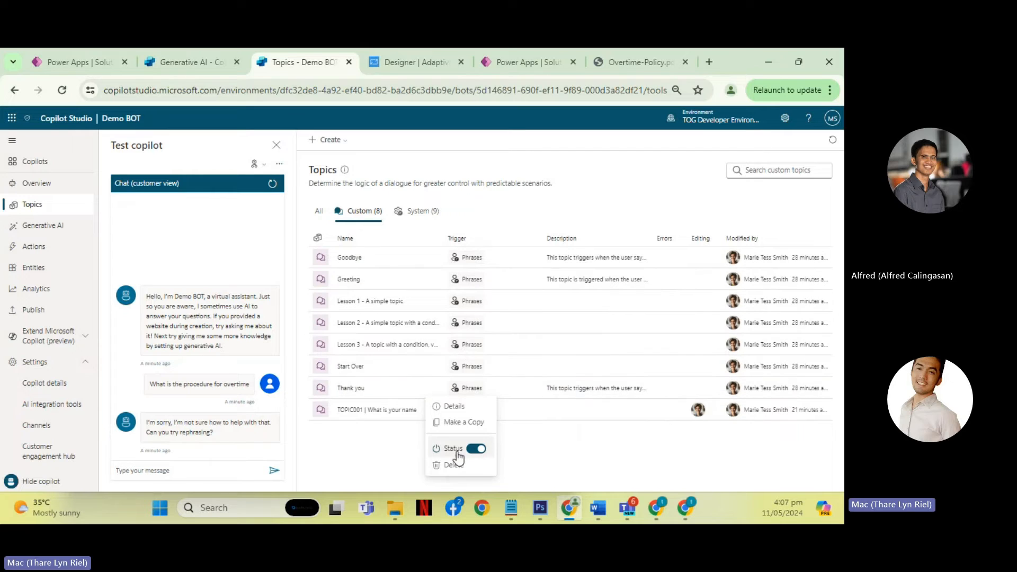
{"action": "left_click", "coordinate": [414, 215]}
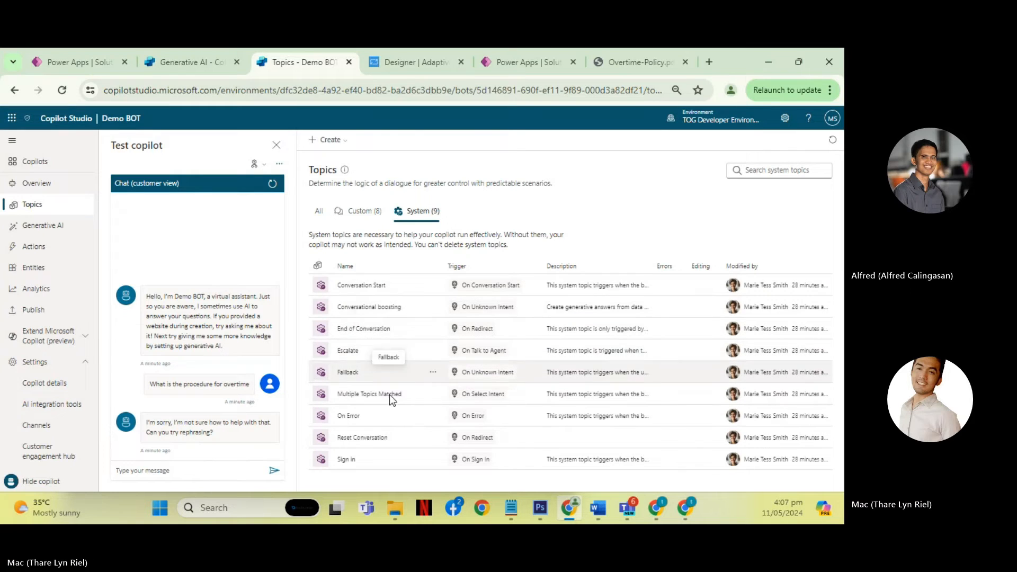
{"action": "left_click", "coordinate": [434, 416]}
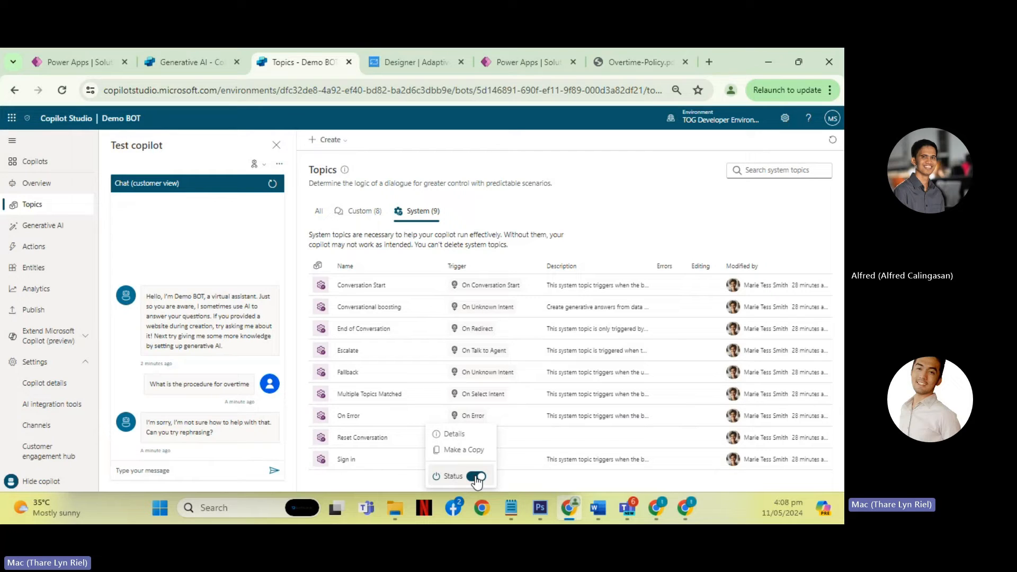
{"action": "left_click", "coordinate": [360, 211]}
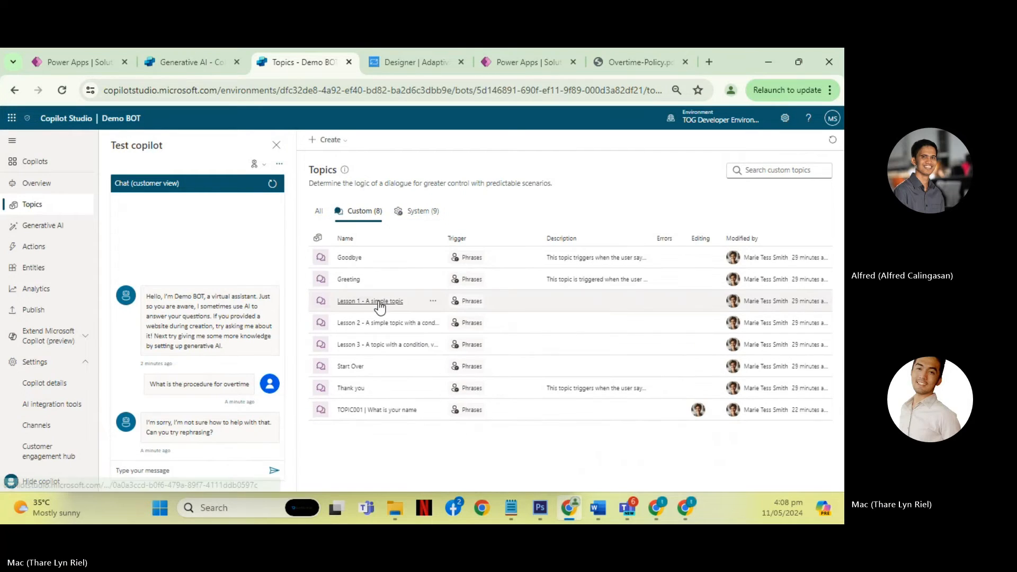
- Review the conversation flow of the topic "TOPIC001 | What is your name" from trigger to conditions, and return to the topics list
{"action": "left_click", "coordinate": [381, 411]}
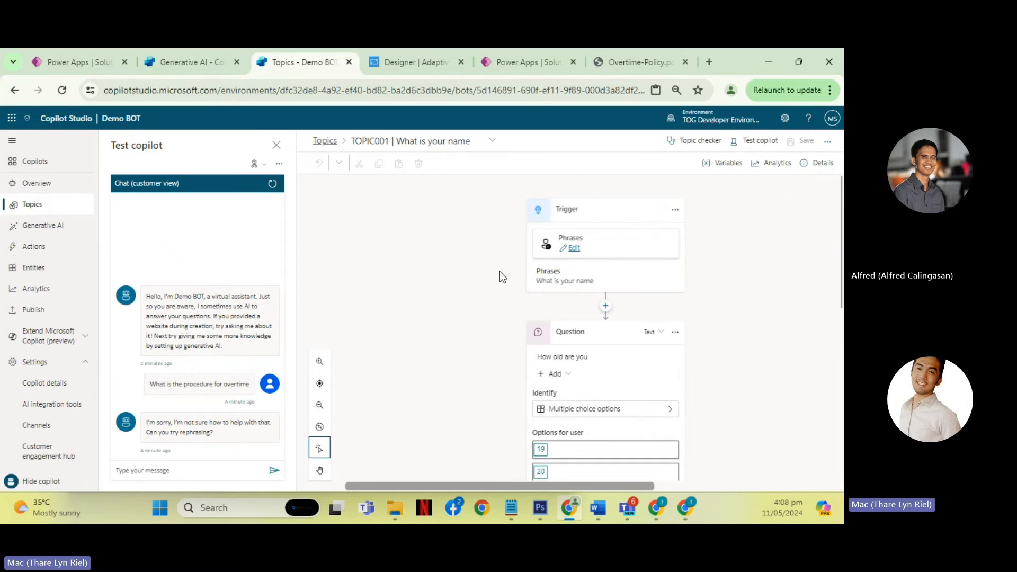
{"action": "scroll", "coordinate": [507, 274], "scroll_direction": "down", "scroll_amount": 10}
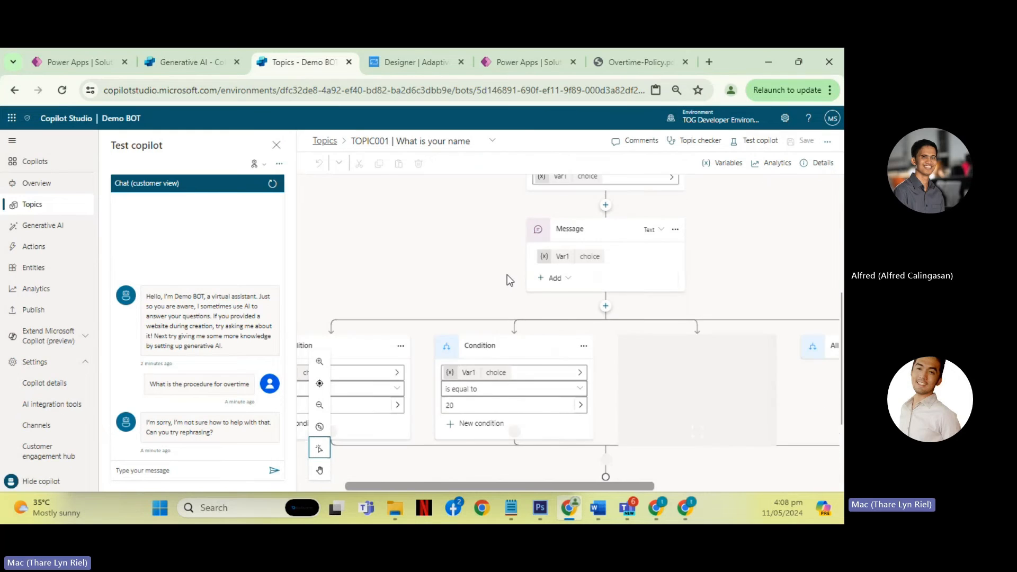
{"action": "scroll", "coordinate": [507, 274], "scroll_direction": "up", "scroll_amount": 5}
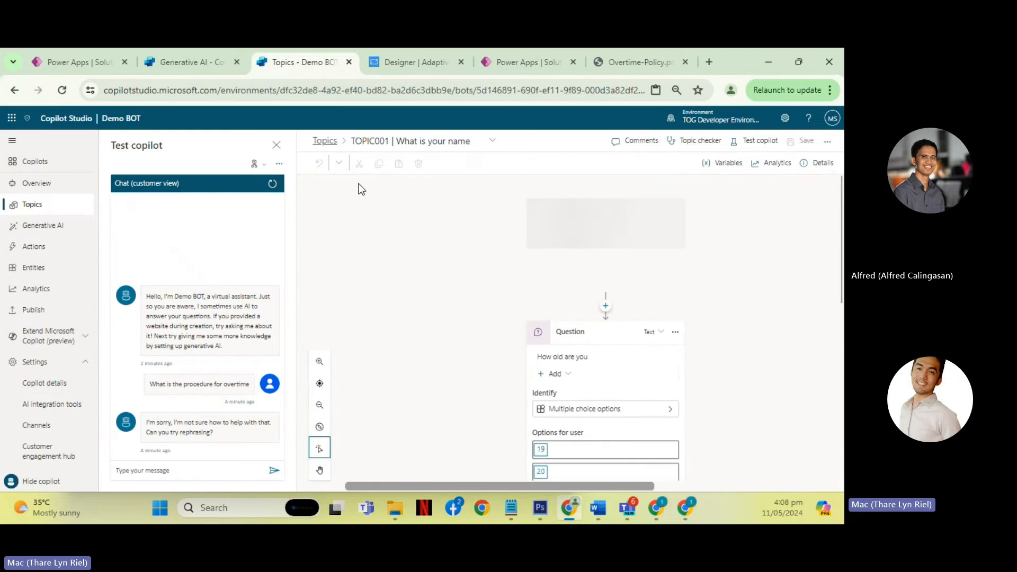
{"action": "left_click", "coordinate": [325, 141]}
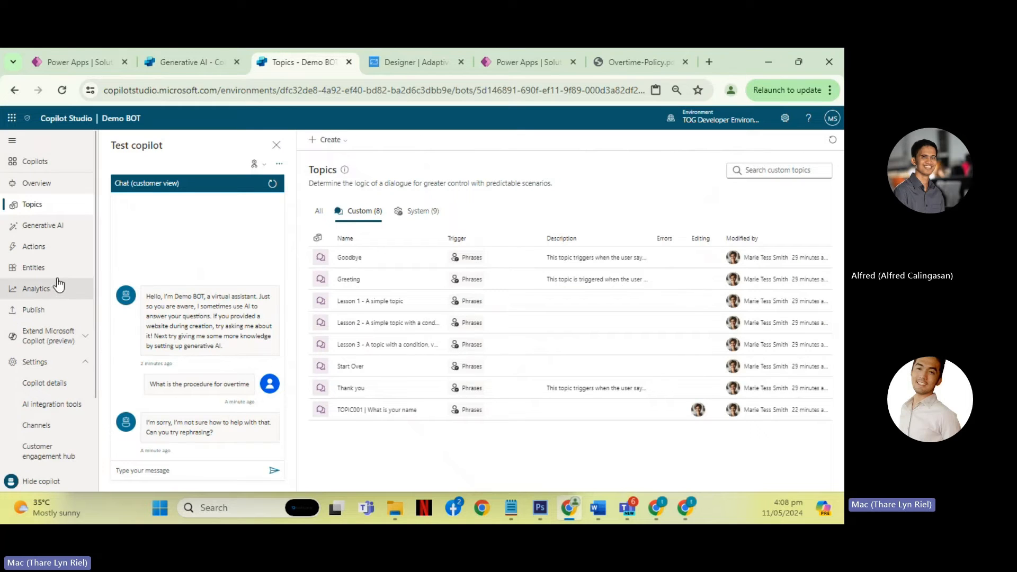
- Look through Demo BOT's settings sections and open Conversational plugins under Extend Microsoft Copilot (preview)
{"action": "scroll", "coordinate": [59, 284], "scroll_direction": "down", "scroll_amount": 2}
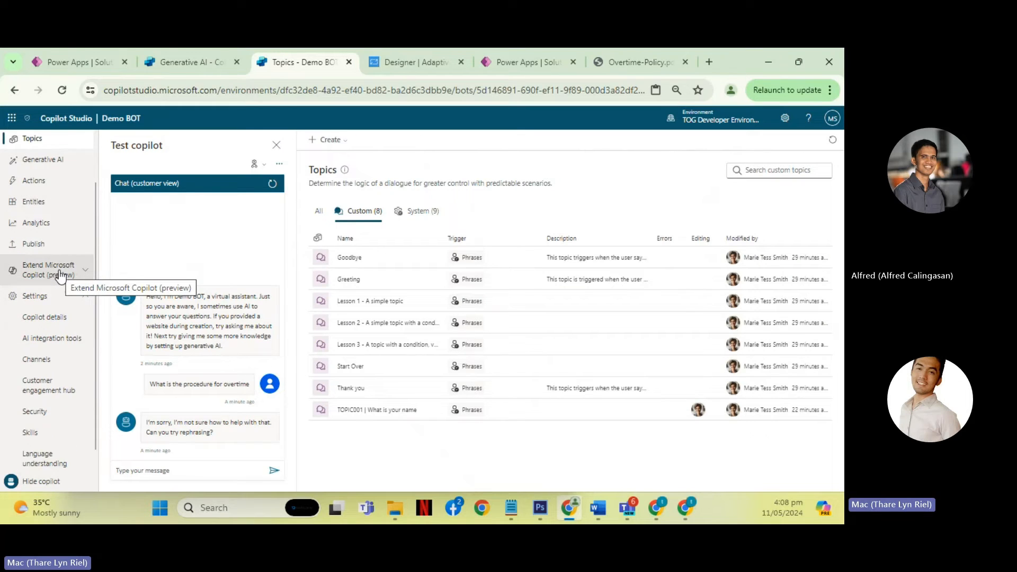
{"action": "scroll", "coordinate": [60, 274], "scroll_direction": "down", "scroll_amount": 1}
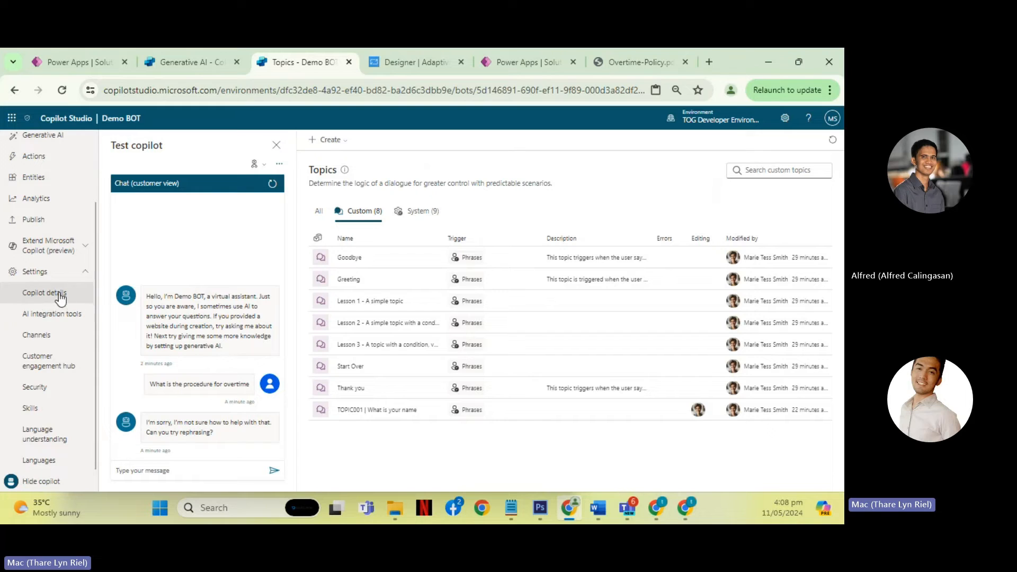
{"action": "scroll", "coordinate": [59, 289], "scroll_direction": "up", "scroll_amount": 3}
{"action": "left_click", "coordinate": [19, 341]}
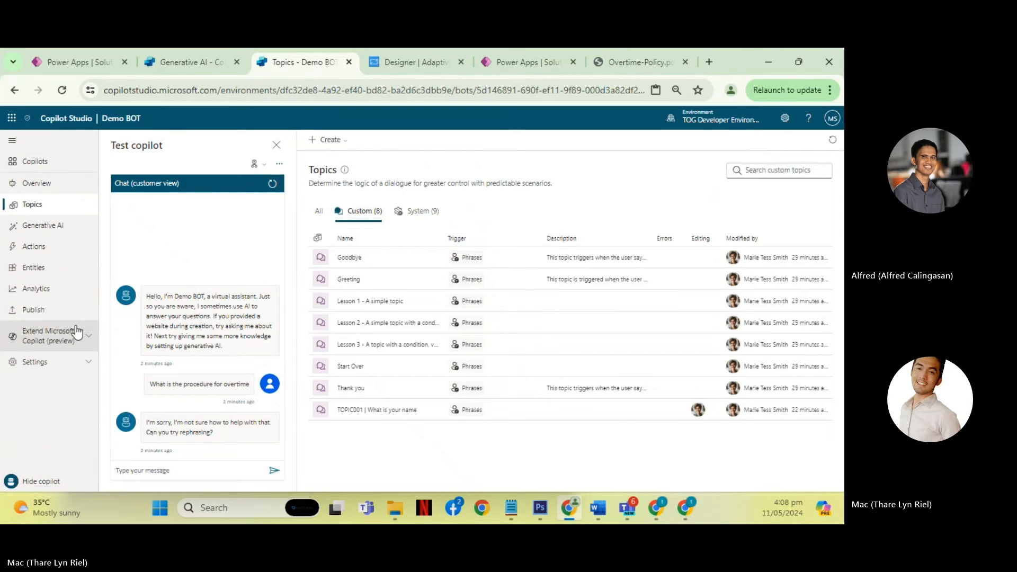
{"action": "left_click", "coordinate": [26, 338]}
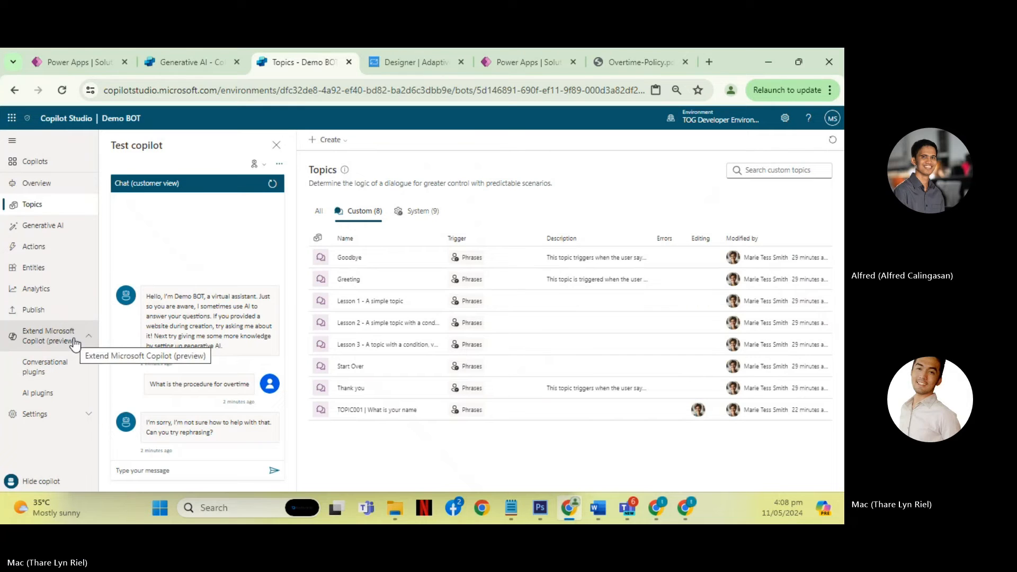
{"action": "left_click", "coordinate": [49, 372]}
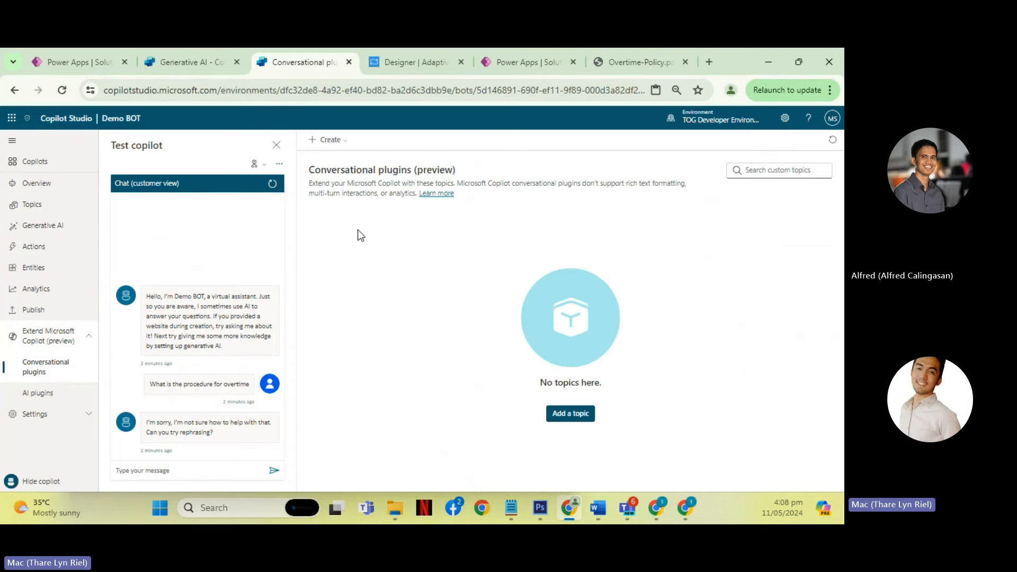
{"action": "left_click", "coordinate": [334, 142]}
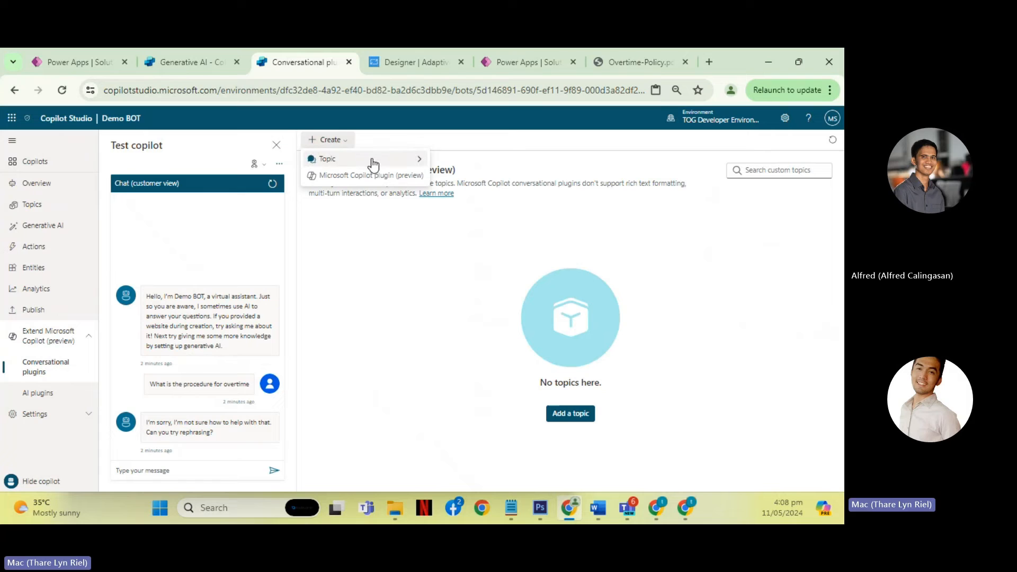
{"action": "mouse_move", "coordinate": [418, 163]}
{"action": "left_click", "coordinate": [450, 161]}
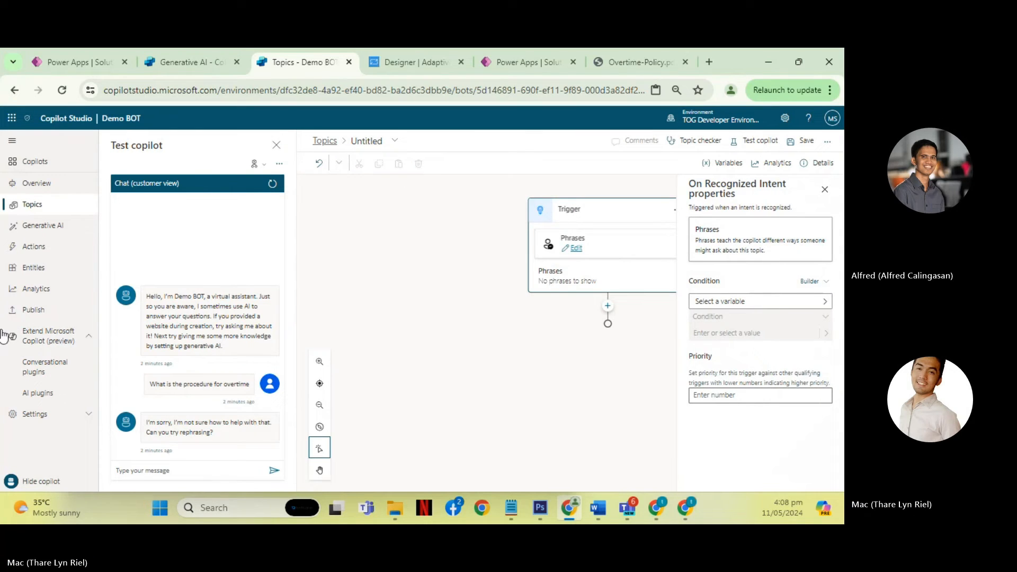
{"action": "left_click", "coordinate": [51, 379]}
{"action": "left_click", "coordinate": [445, 324]}
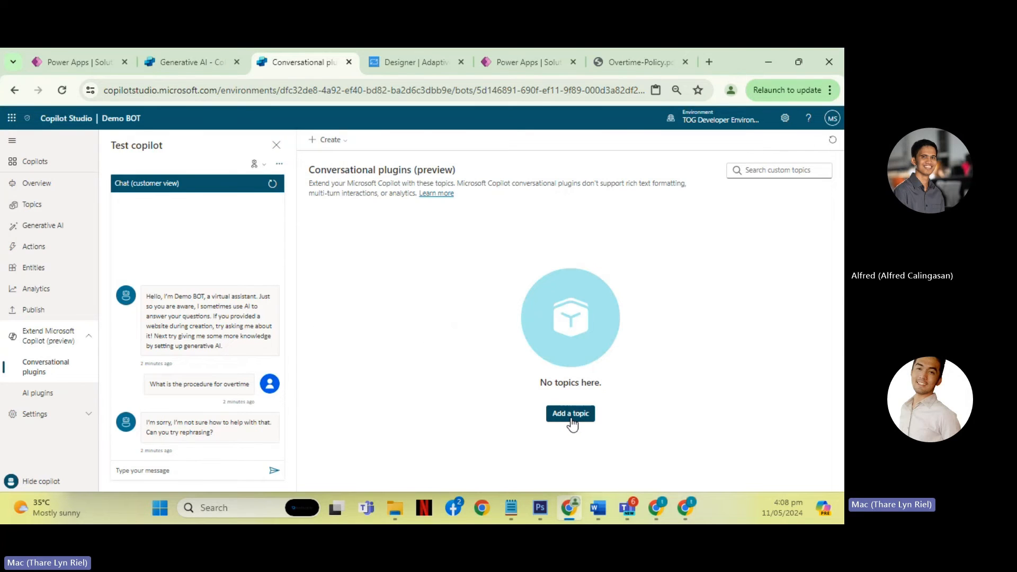
- Add a new topic to the conversational plugins and dismiss its How to use guidance
{"action": "left_click", "coordinate": [570, 418]}
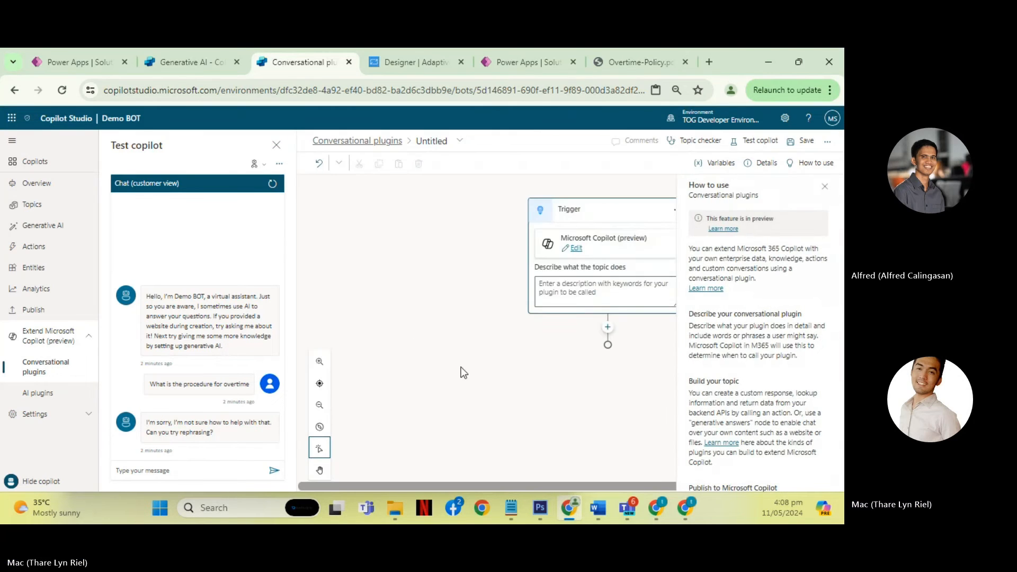
{"action": "left_click_drag", "start_coordinate": [456, 487], "coordinate": [531, 481]}
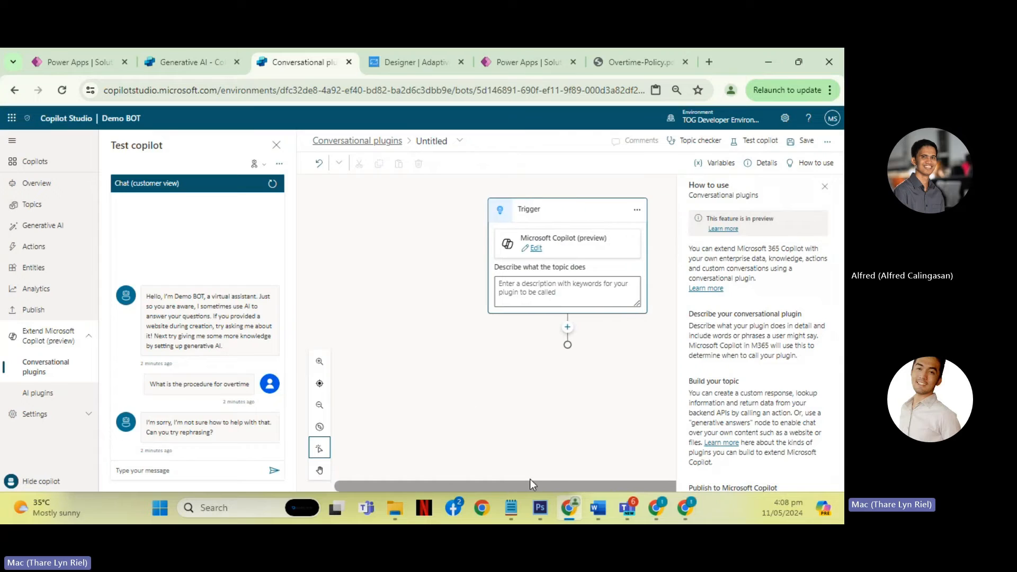
{"action": "left_click", "coordinate": [826, 188]}
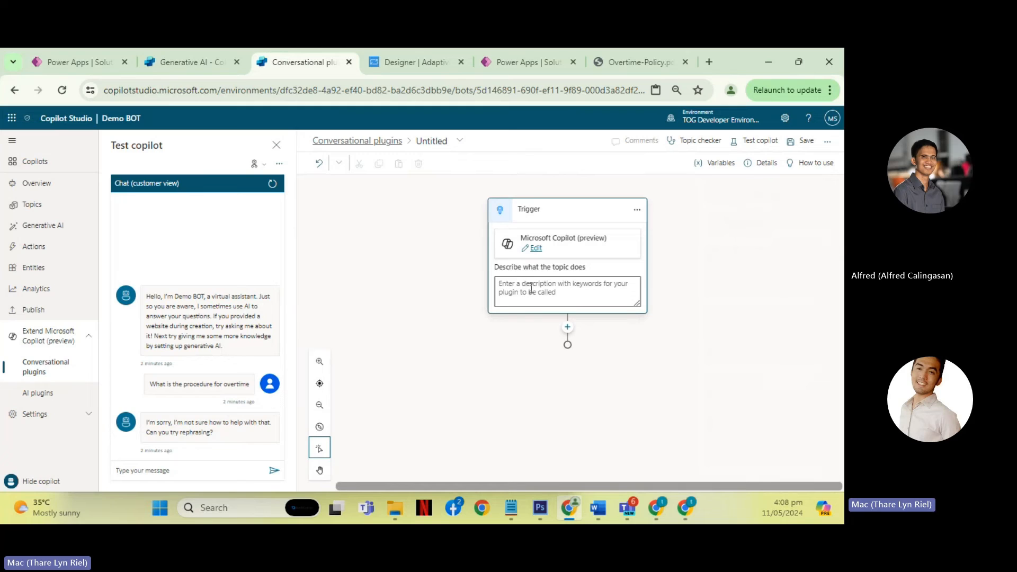
- Describe what the plugin topic does in its Microsoft Copilot trigger as "When a user ask for a name"
{"action": "left_click", "coordinate": [575, 296]}
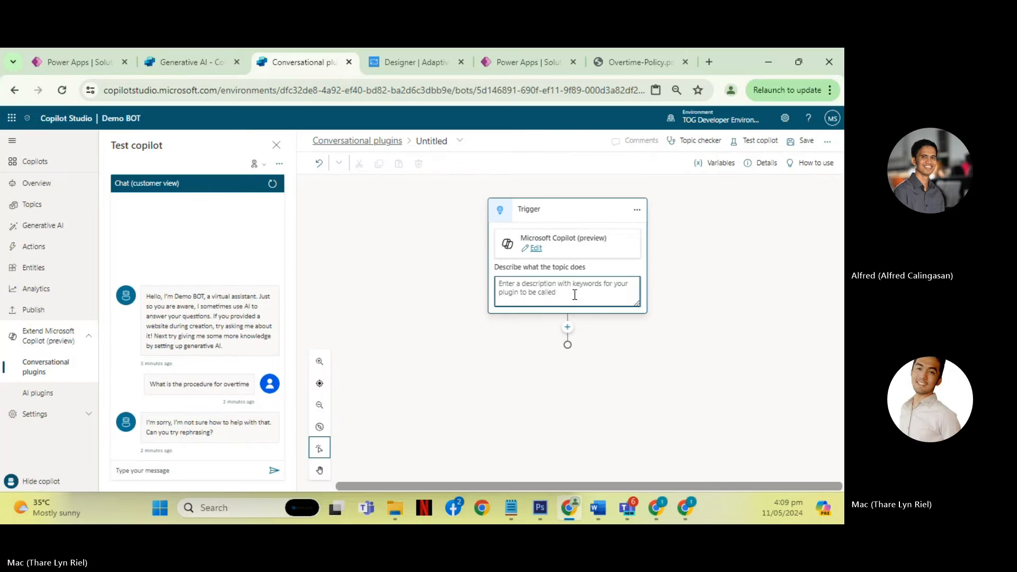
{"action": "type", "text": "When"}
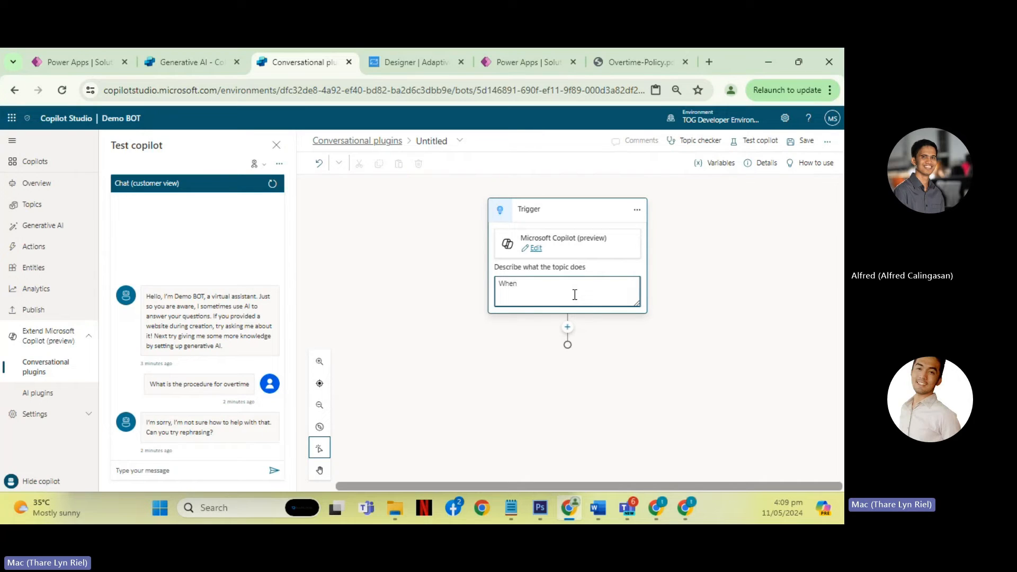
{"action": "type", "text": " a user"}
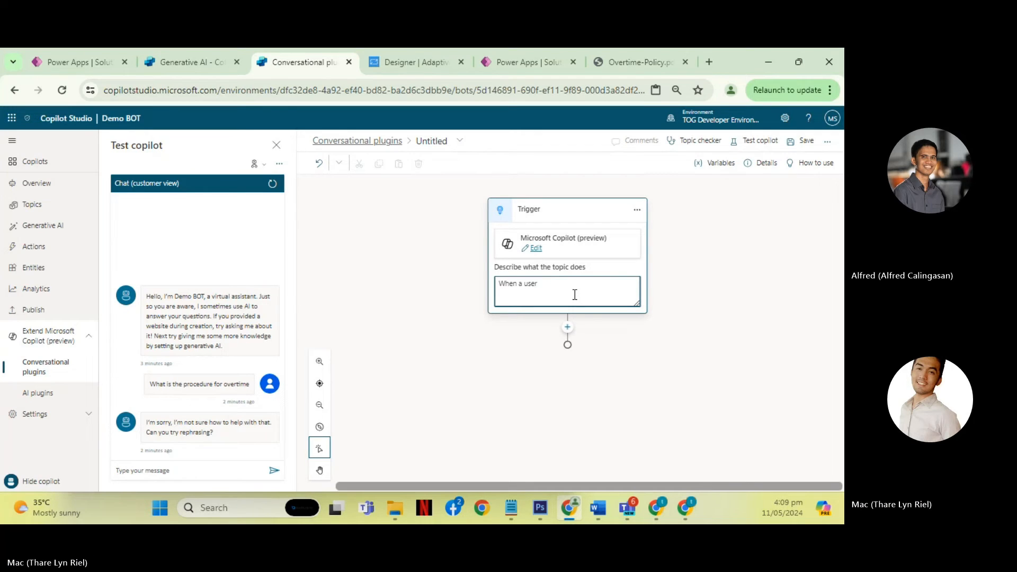
{"action": "type", "text": " enter"}
{"action": "key", "text": "ctrl+shift+Left"}
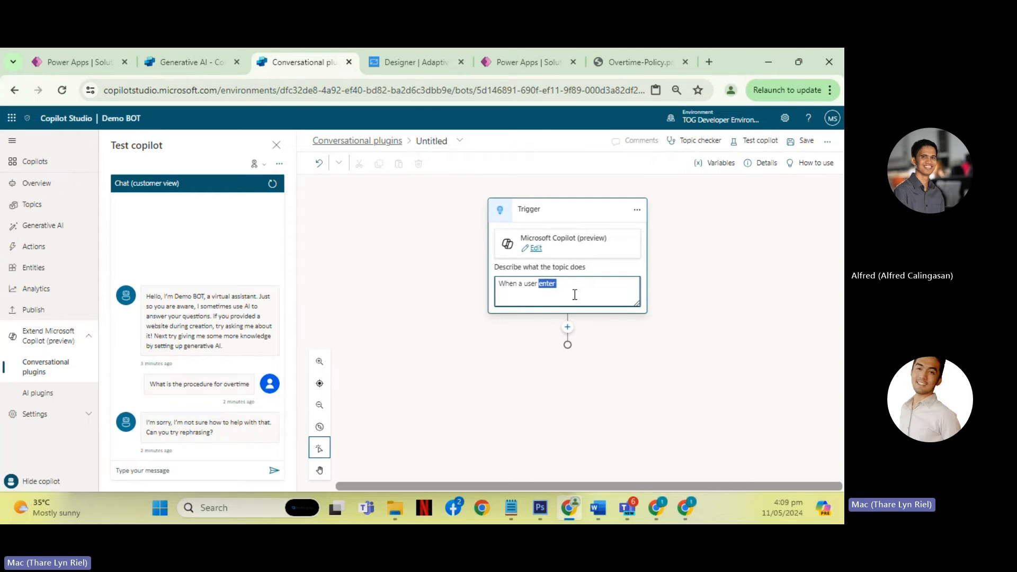
{"action": "key", "text": "BackSpace"}
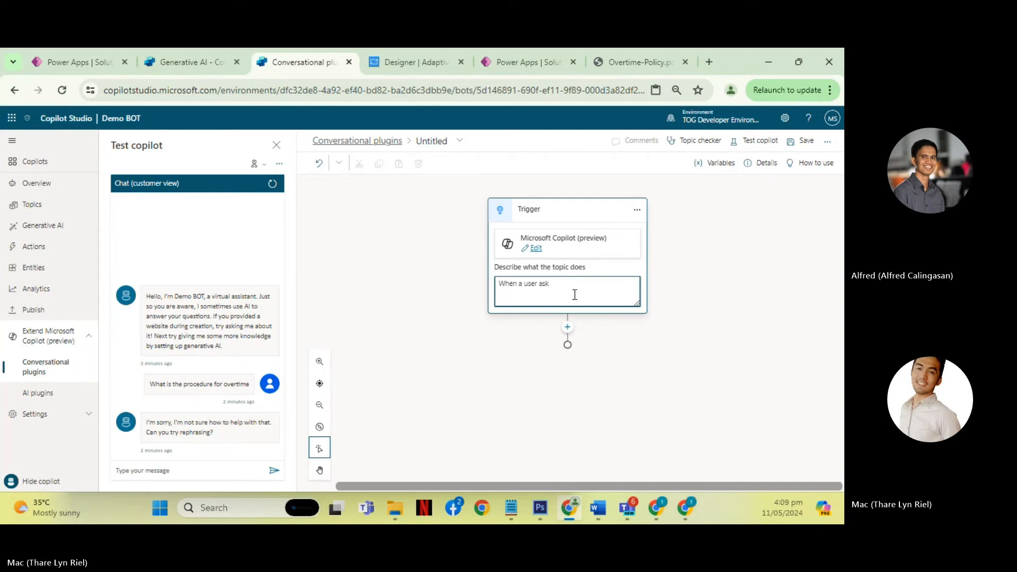
{"action": "type", "text": "ask for a name"}
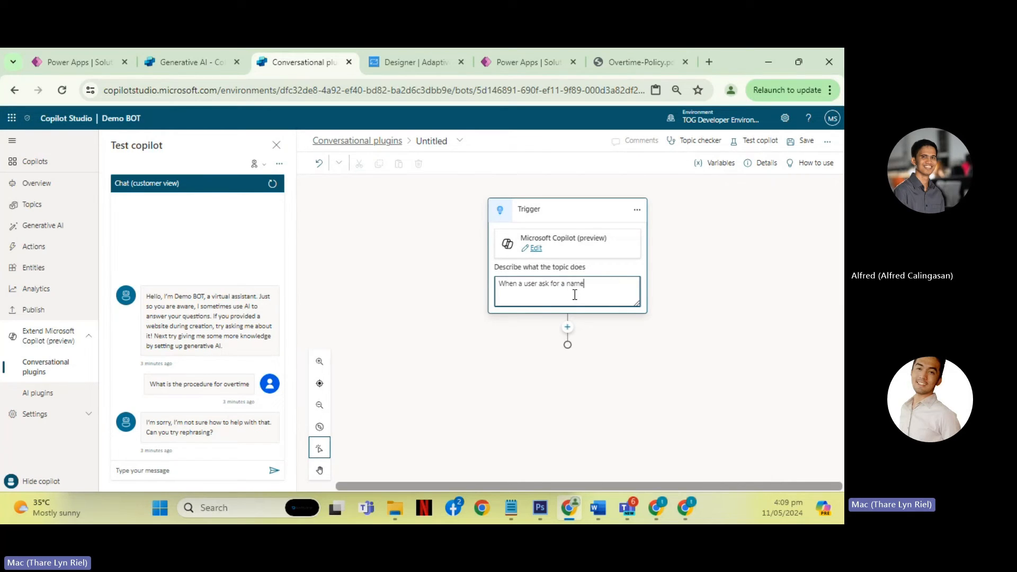
{"action": "left_click", "coordinate": [576, 217]}
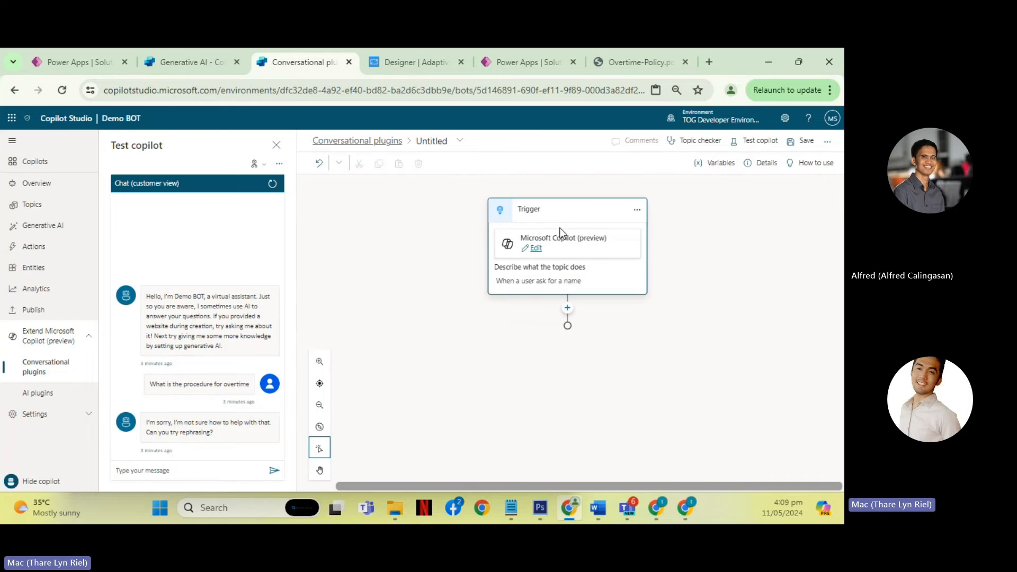
- Highlight the trigger description "When a user ask for a name" to explain how it relates to messages entered in the test chat
{"action": "left_click", "coordinate": [589, 283]}
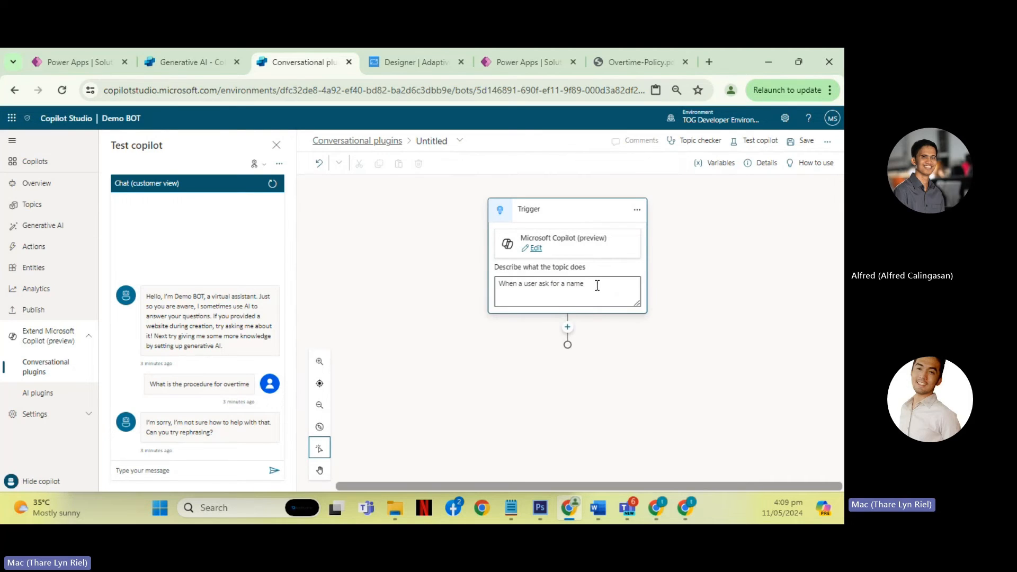
{"action": "left_click_drag", "start_coordinate": [597, 286], "coordinate": [500, 290]}
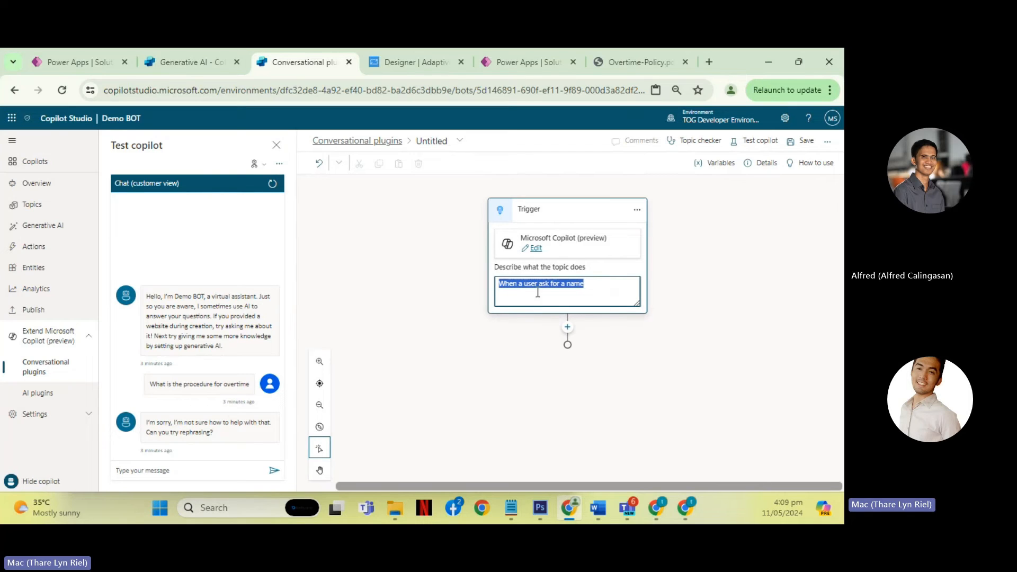
{"action": "left_click_drag", "start_coordinate": [586, 290], "coordinate": [286, 294]}
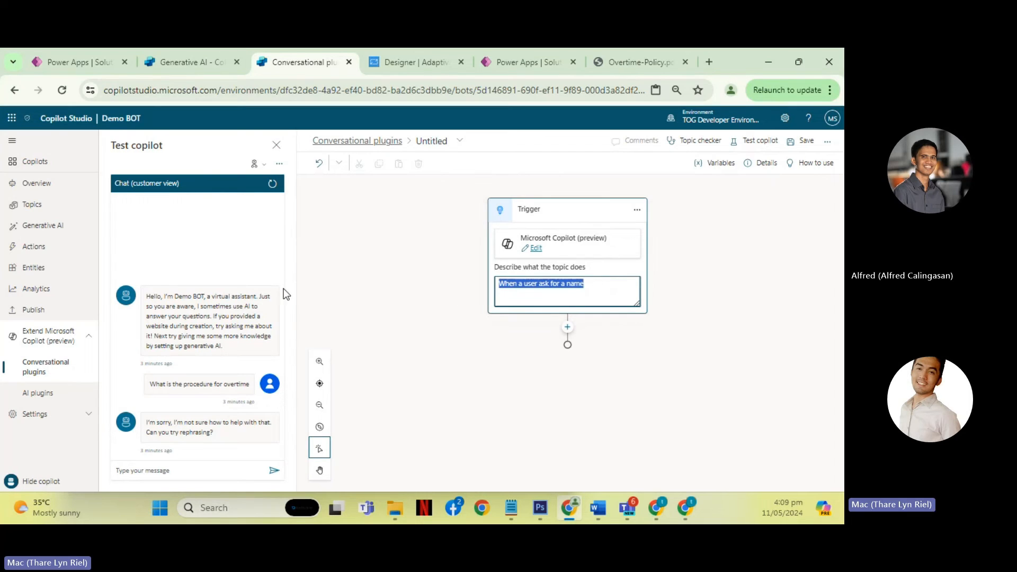
{"action": "left_click", "coordinate": [215, 470]}
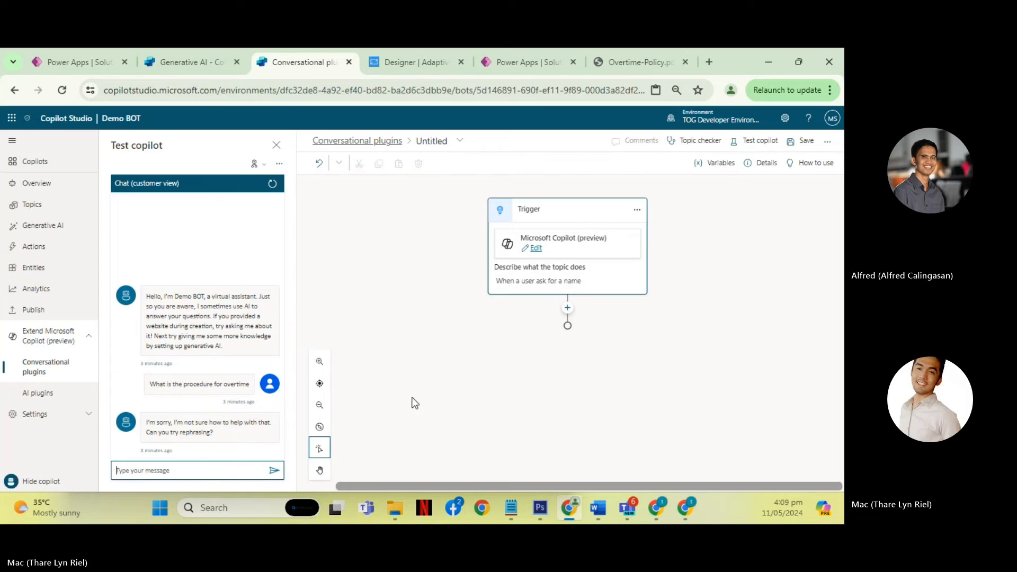
{"action": "left_click", "coordinate": [547, 282]}
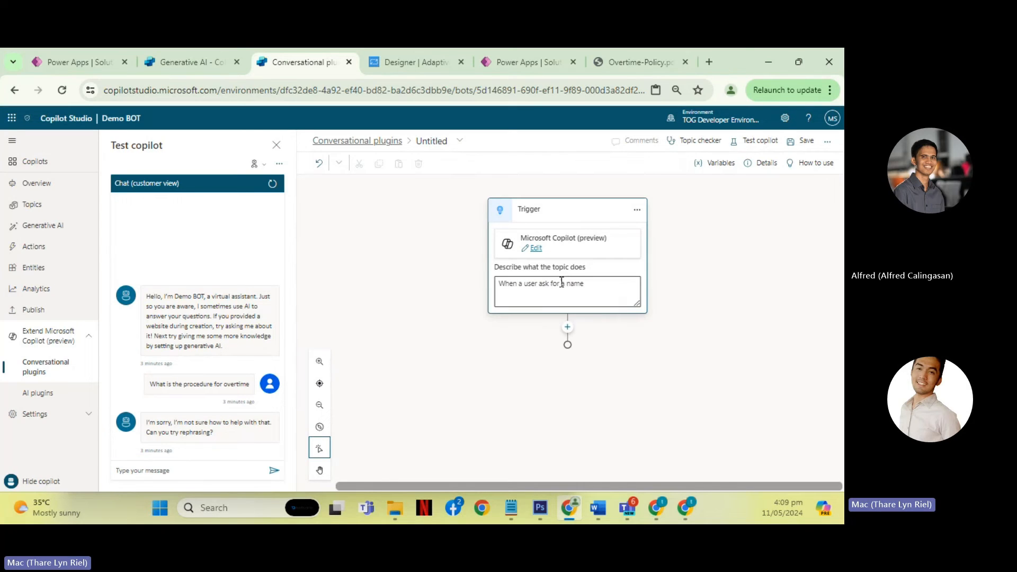
{"action": "left_click_drag", "start_coordinate": [570, 280], "coordinate": [605, 281]}
{"action": "left_click_drag", "start_coordinate": [599, 289], "coordinate": [494, 292]}
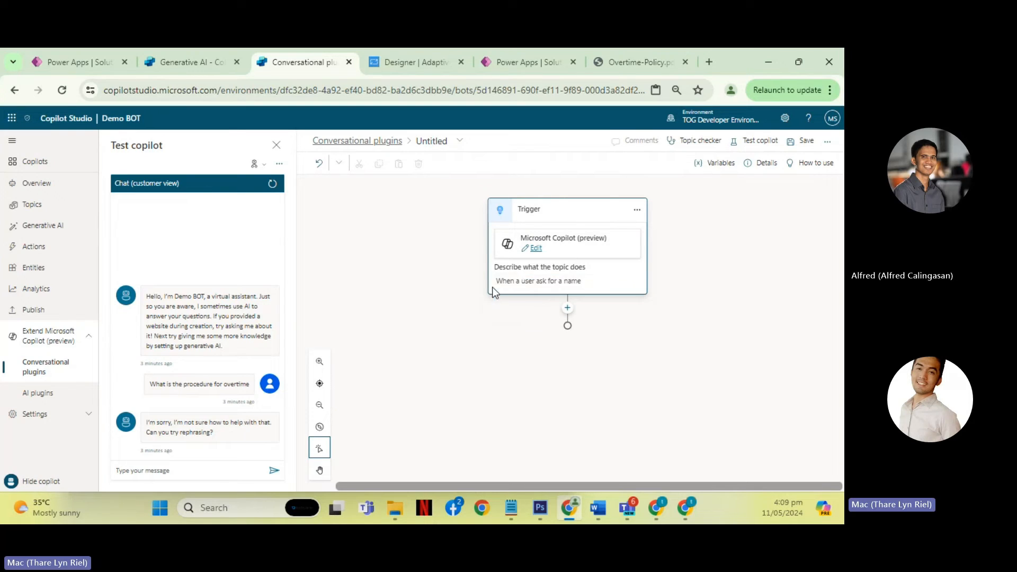
{"action": "left_click", "coordinate": [542, 285]}
{"action": "left_click_drag", "start_coordinate": [587, 288], "coordinate": [497, 289]}
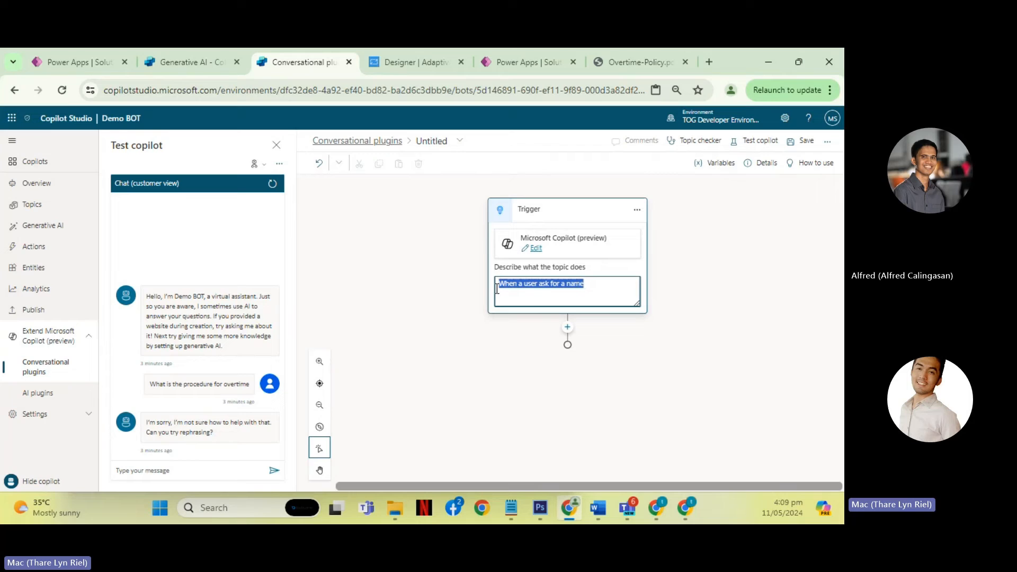
{"action": "left_click", "coordinate": [541, 296]}
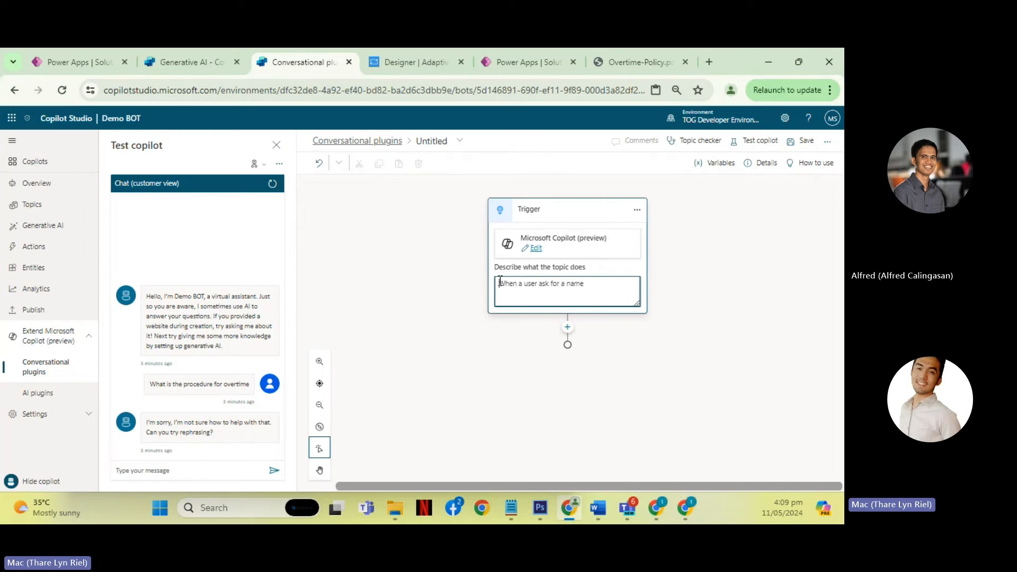
{"action": "left_click_drag", "start_coordinate": [499, 282], "coordinate": [598, 285]}
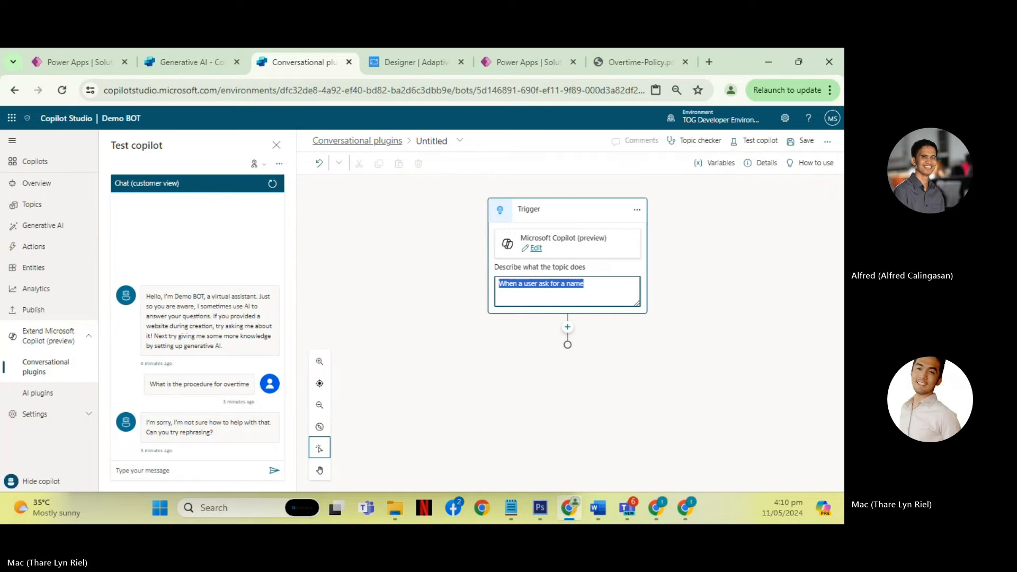
- Leave the plugin topic and view the creation options offered for Demo BOT's Topics
{"action": "left_click", "coordinate": [637, 211]}
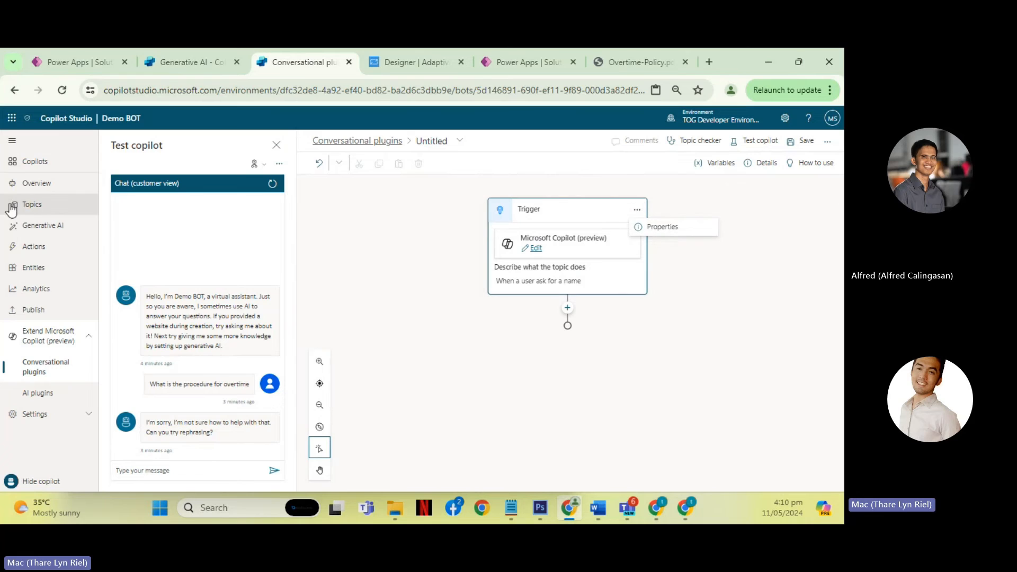
{"action": "left_click", "coordinate": [48, 206]}
{"action": "left_click", "coordinate": [448, 326]}
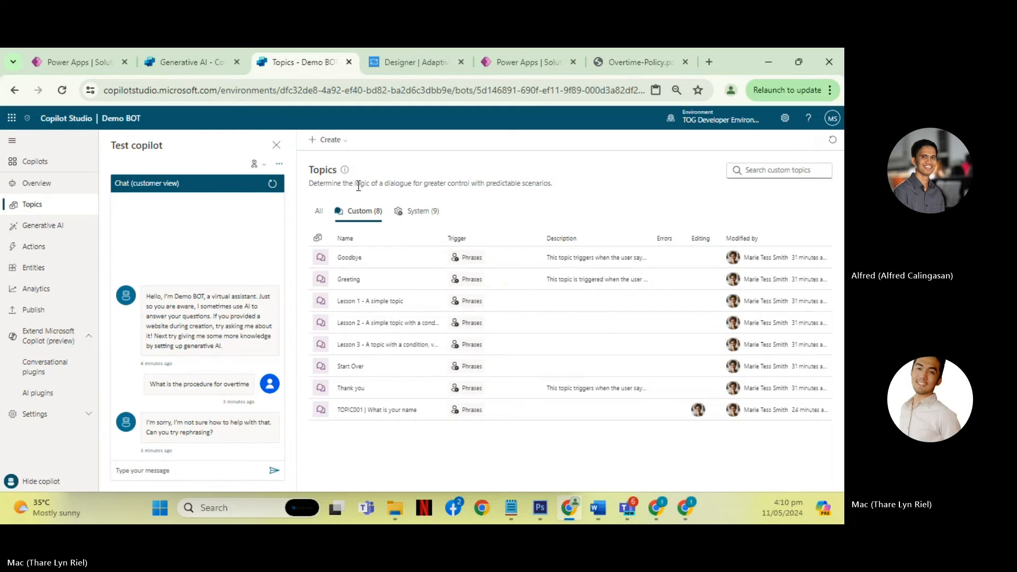
{"action": "left_click", "coordinate": [342, 142]}
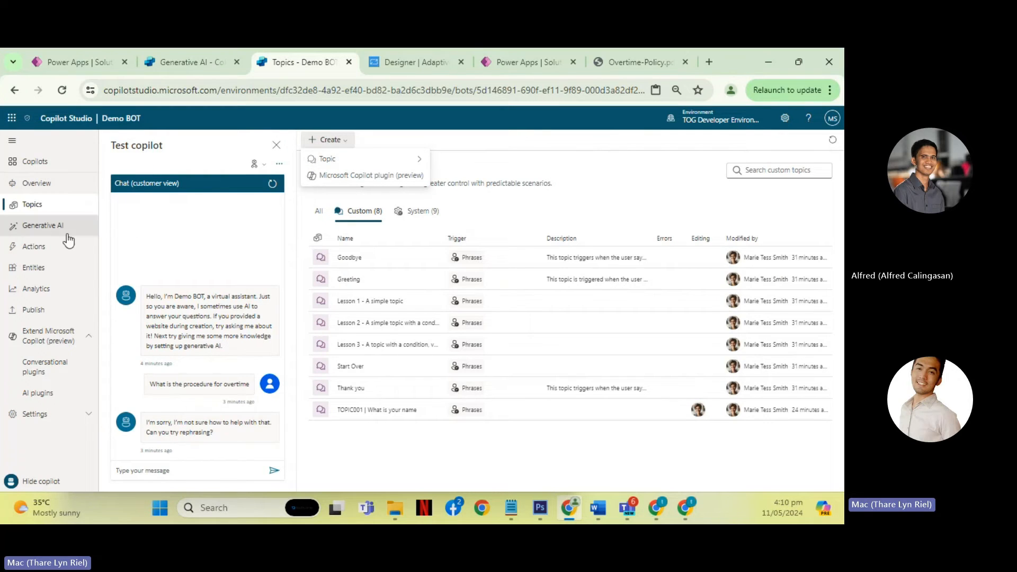
- Start adding an action under Demo BOT's Actions and look through the available flows, skills and connector actions
{"action": "left_click", "coordinate": [46, 248]}
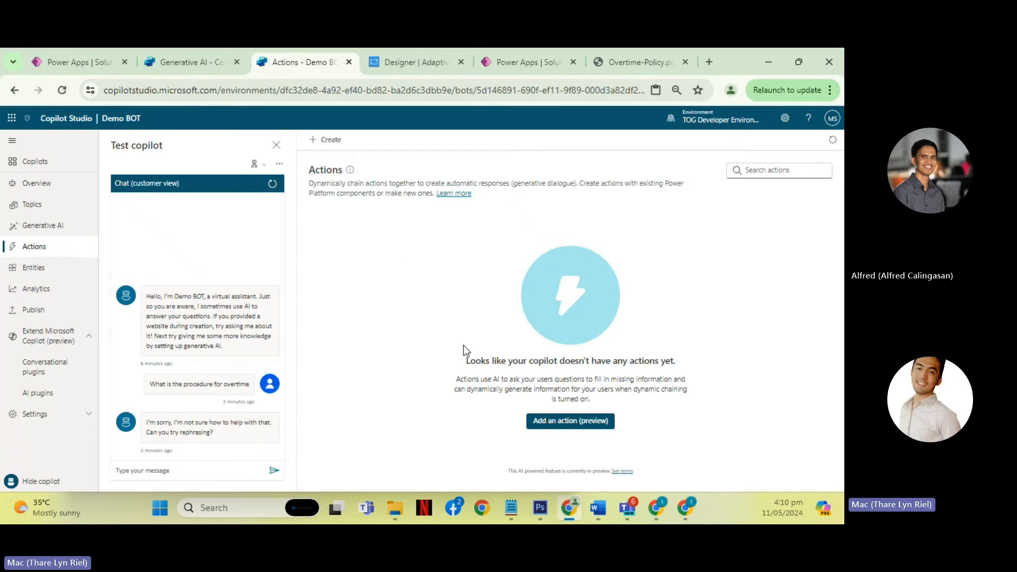
{"action": "left_click", "coordinate": [580, 423]}
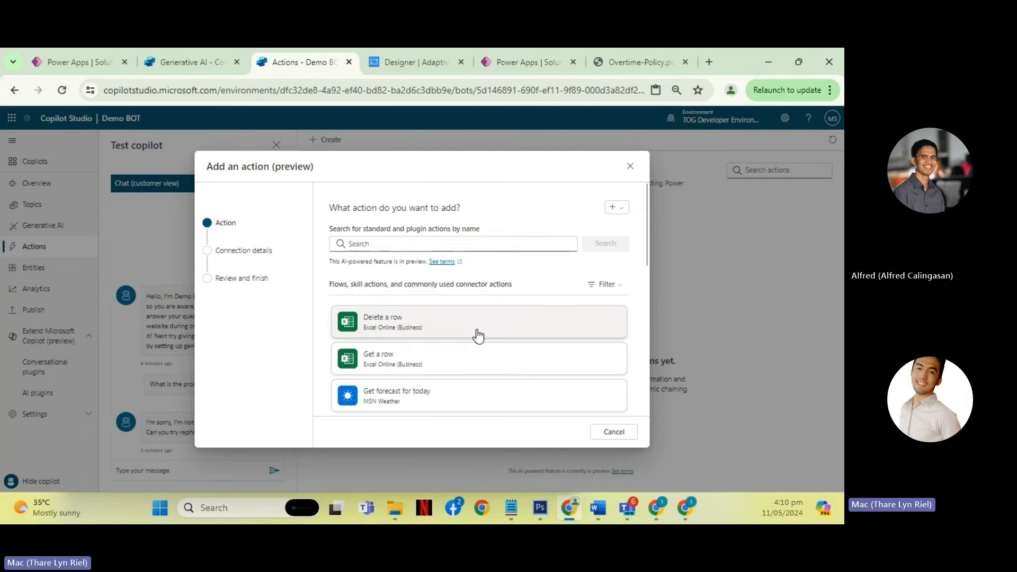
{"action": "scroll", "coordinate": [440, 312], "scroll_direction": "down", "scroll_amount": 4}
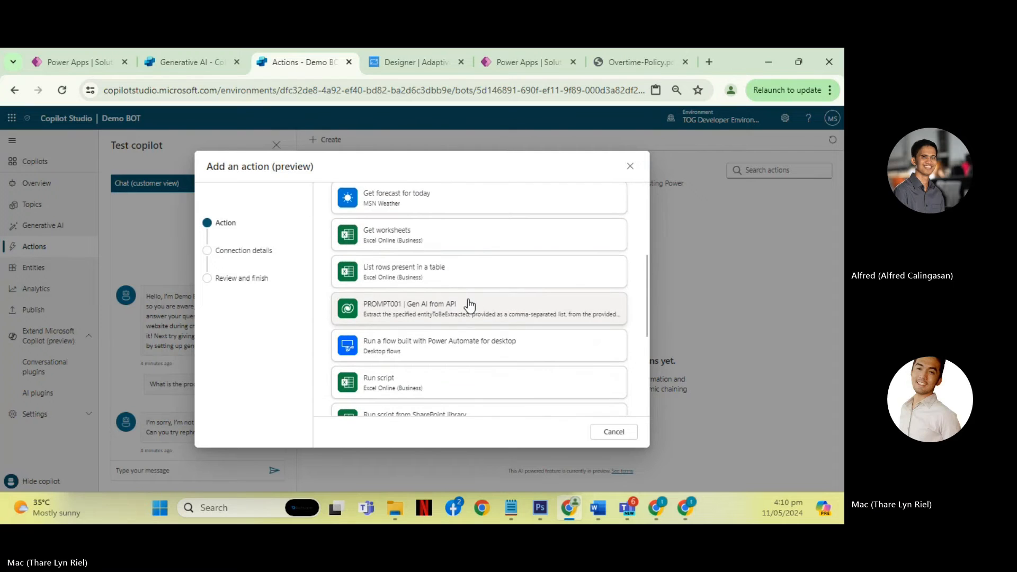
{"action": "scroll", "coordinate": [466, 301], "scroll_direction": "down", "scroll_amount": 3}
{"action": "scroll", "coordinate": [440, 334], "scroll_direction": "up", "scroll_amount": 10}
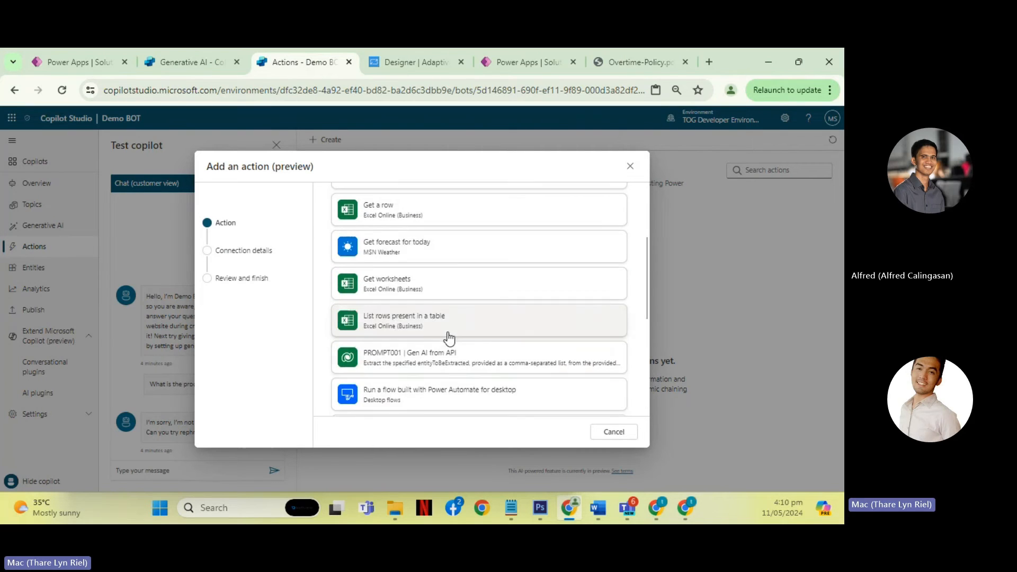
{"action": "scroll", "coordinate": [456, 306], "scroll_direction": "down", "scroll_amount": 4}
{"action": "scroll", "coordinate": [450, 311], "scroll_direction": "up", "scroll_amount": 5}
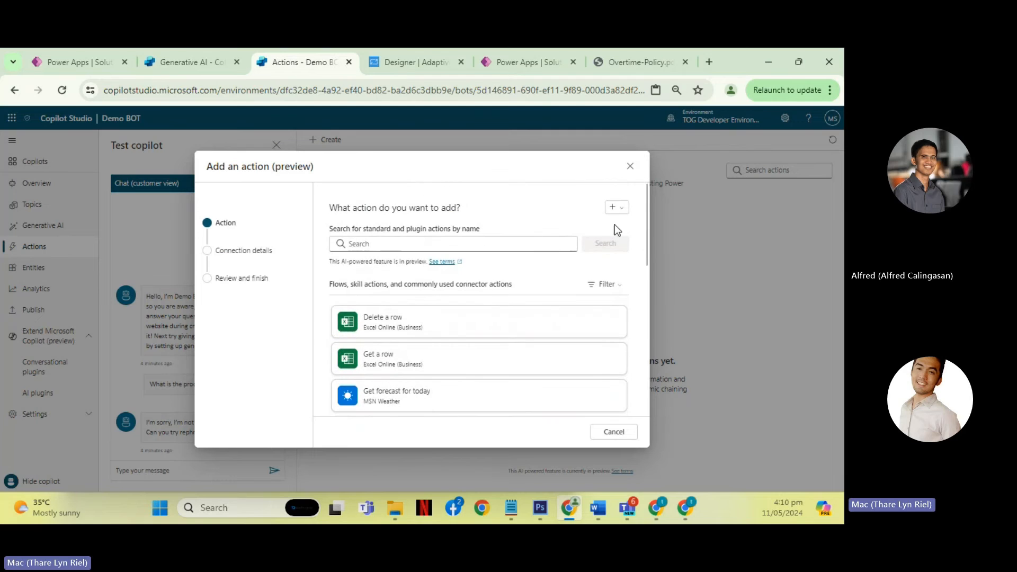
- Create a new flow for the action in Power Automate, view its Run a flow from Copilot trigger, and close the flow
{"action": "left_click", "coordinate": [618, 209]}
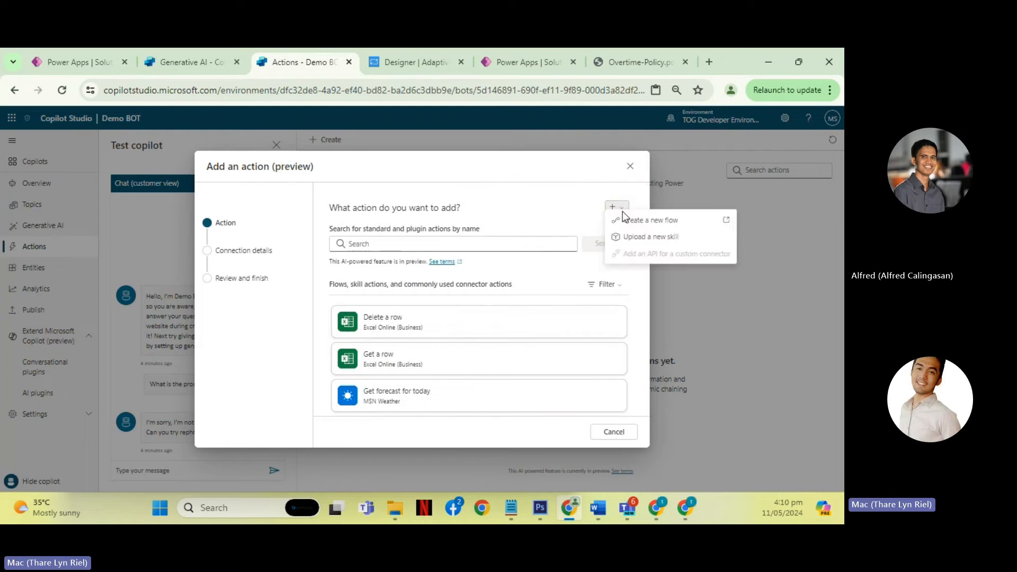
{"action": "left_click", "coordinate": [680, 232]}
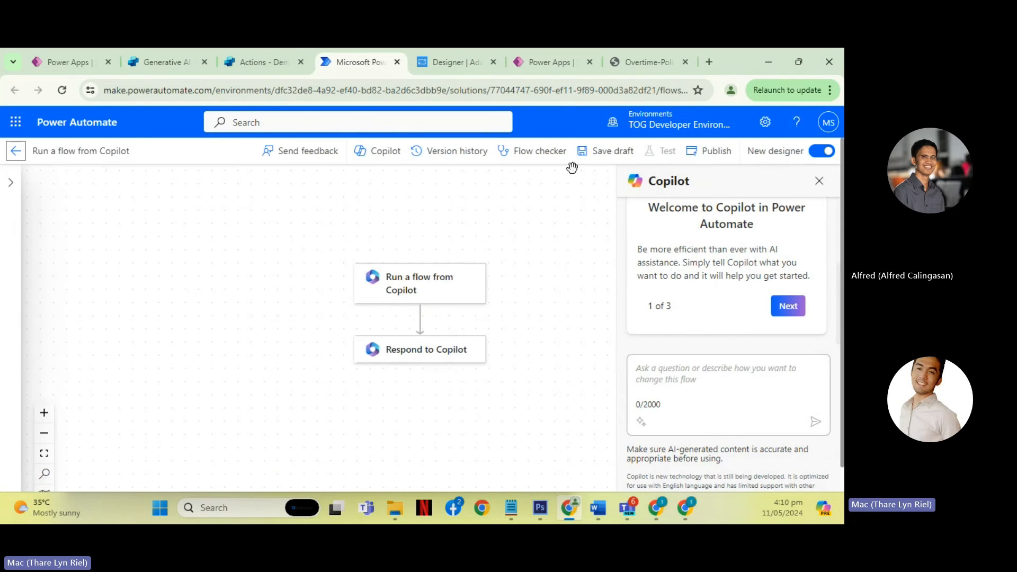
{"action": "left_click", "coordinate": [819, 182]}
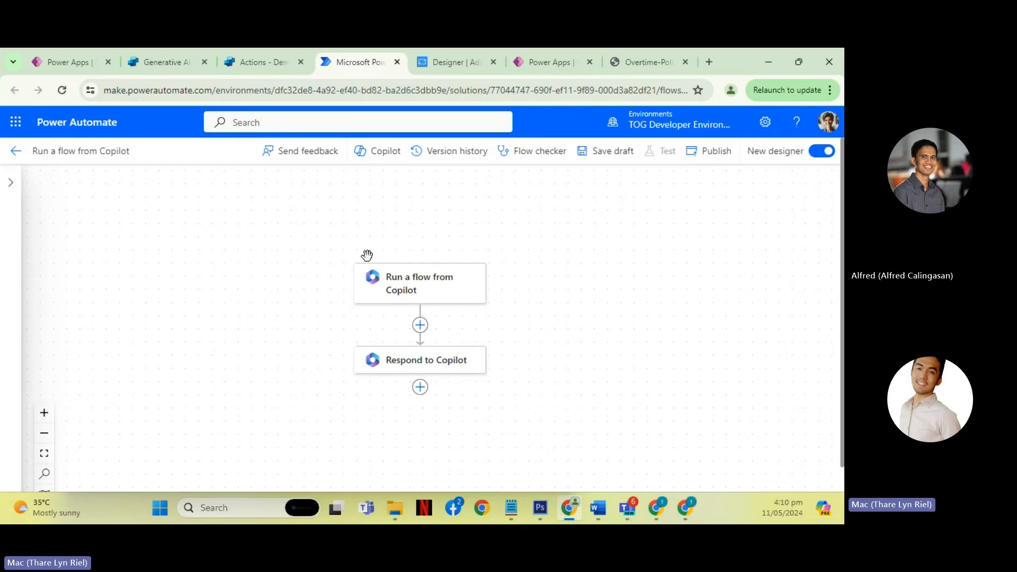
{"action": "left_click", "coordinate": [424, 292]}
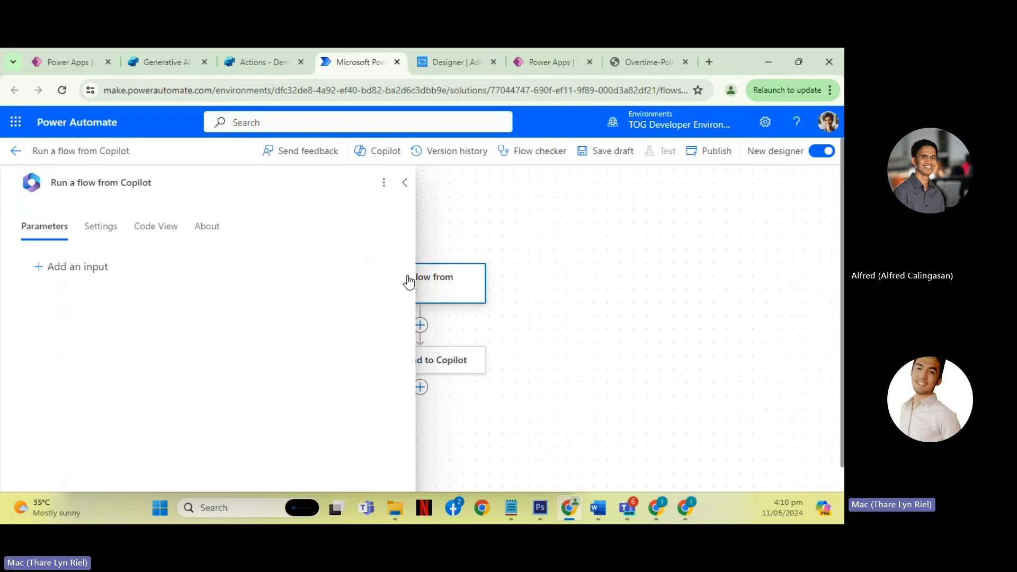
{"action": "left_click", "coordinate": [405, 183]}
{"action": "scroll", "coordinate": [429, 231], "scroll_direction": "down", "scroll_amount": 2}
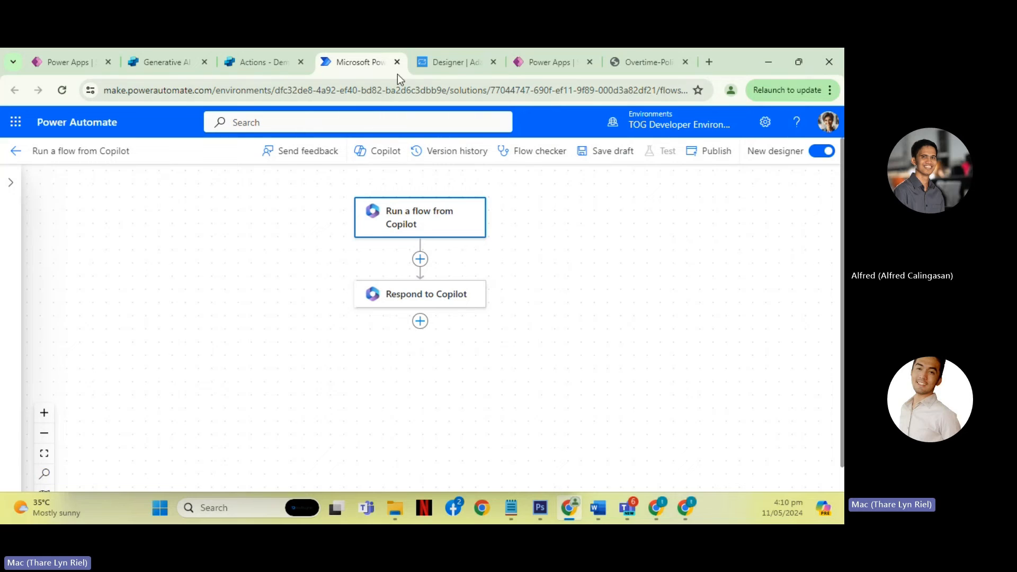
{"action": "left_click", "coordinate": [277, 80]}
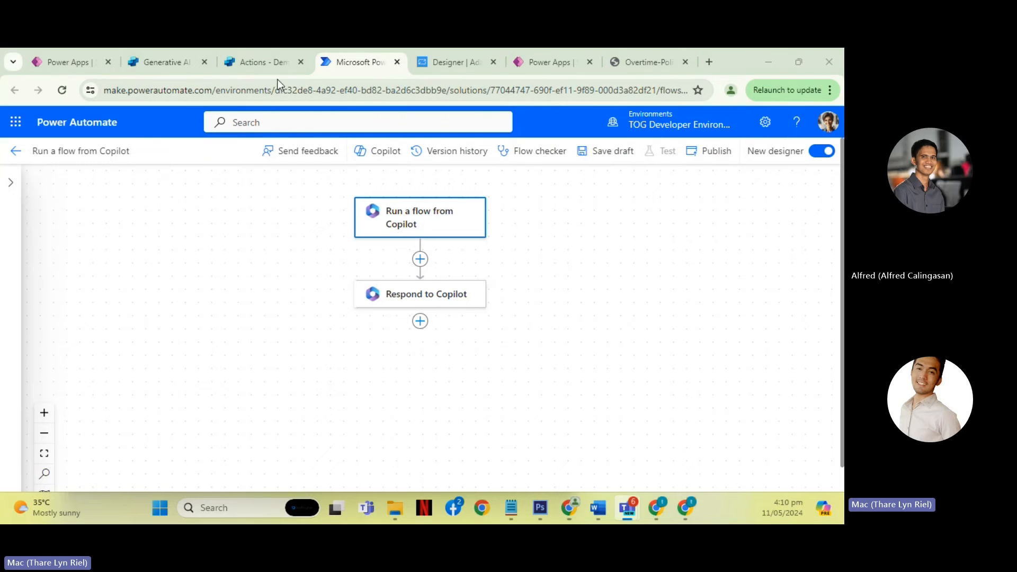
{"action": "left_click", "coordinate": [398, 62]}
{"action": "left_click", "coordinate": [482, 316]}
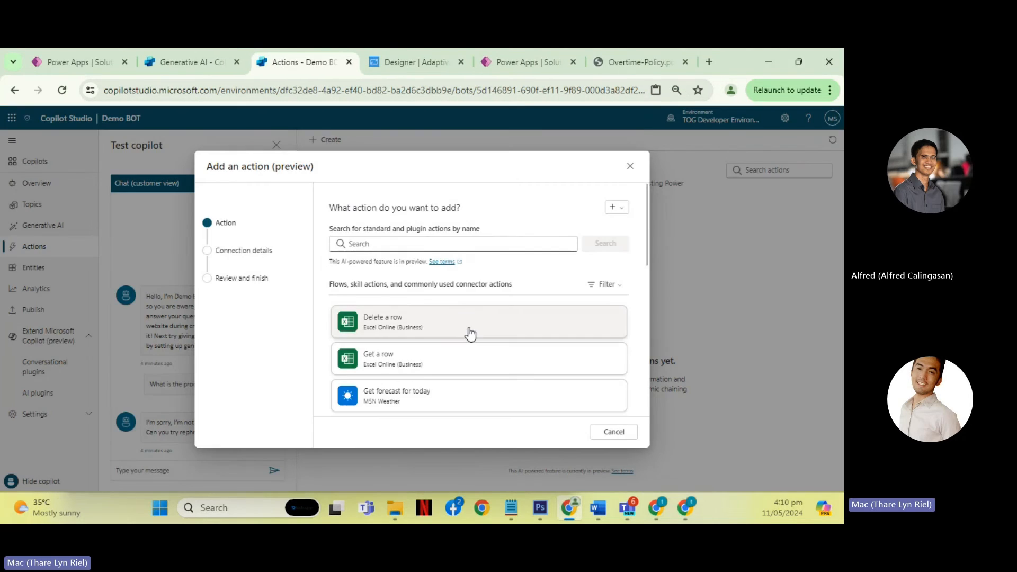
- Search the available actions for "Weather" and choose the MSN Weather action Get current weather
{"action": "scroll", "coordinate": [469, 334], "scroll_direction": "down", "scroll_amount": 4}
{"action": "scroll", "coordinate": [469, 334], "scroll_direction": "down", "scroll_amount": 4}
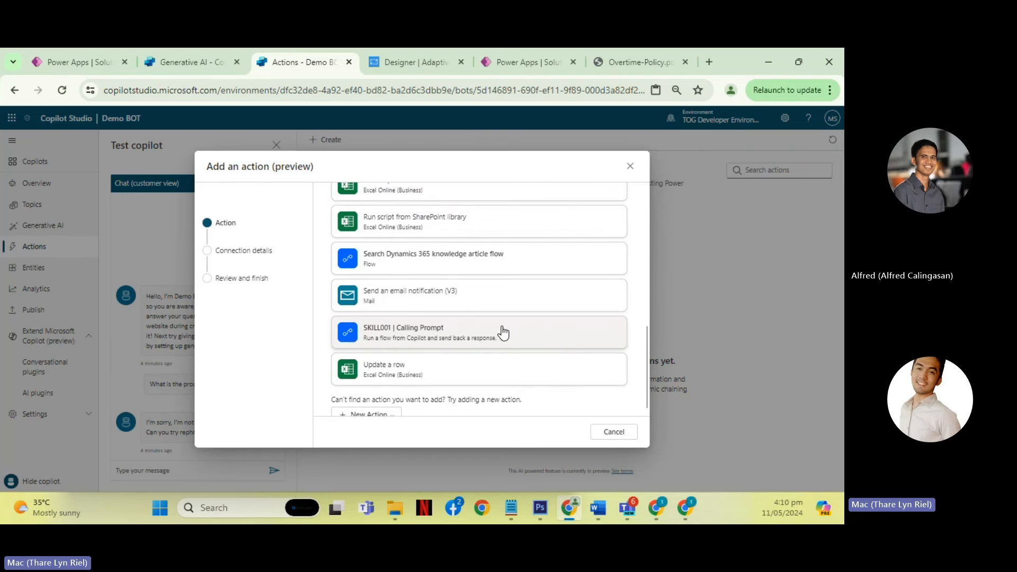
{"action": "scroll", "coordinate": [440, 292], "scroll_direction": "up", "scroll_amount": 8}
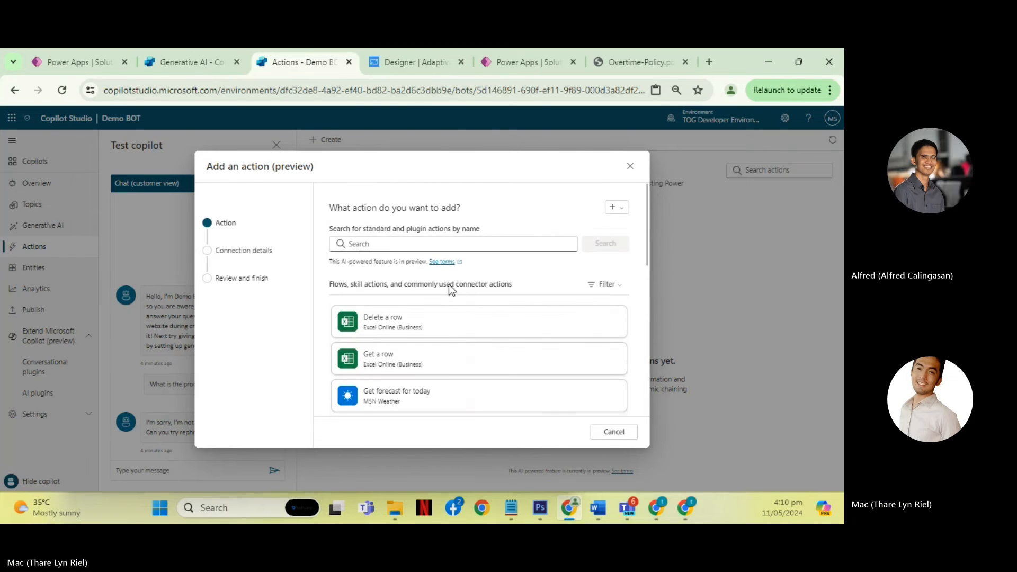
{"action": "left_click", "coordinate": [450, 247]}
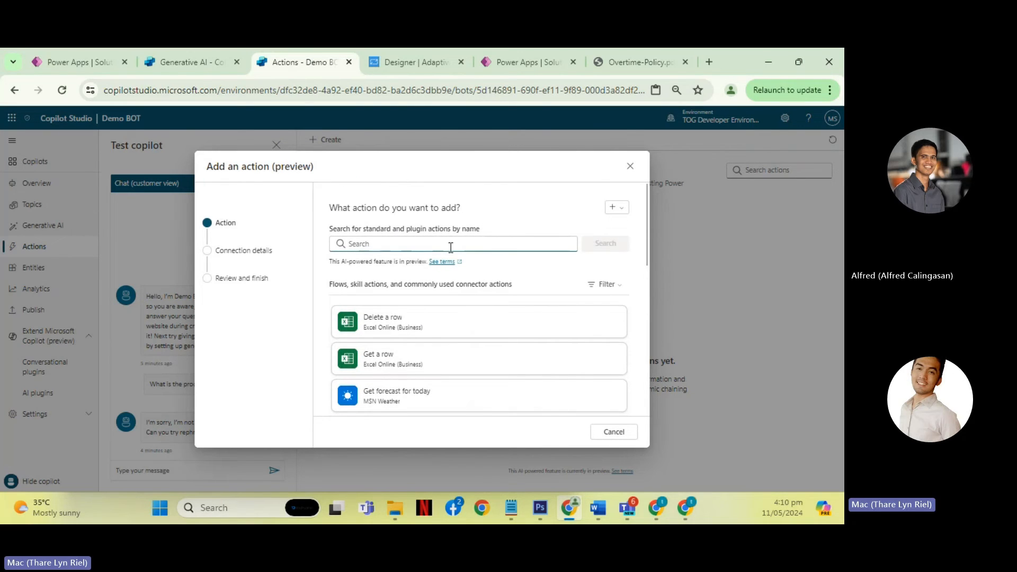
{"action": "type", "text": "Weather"}
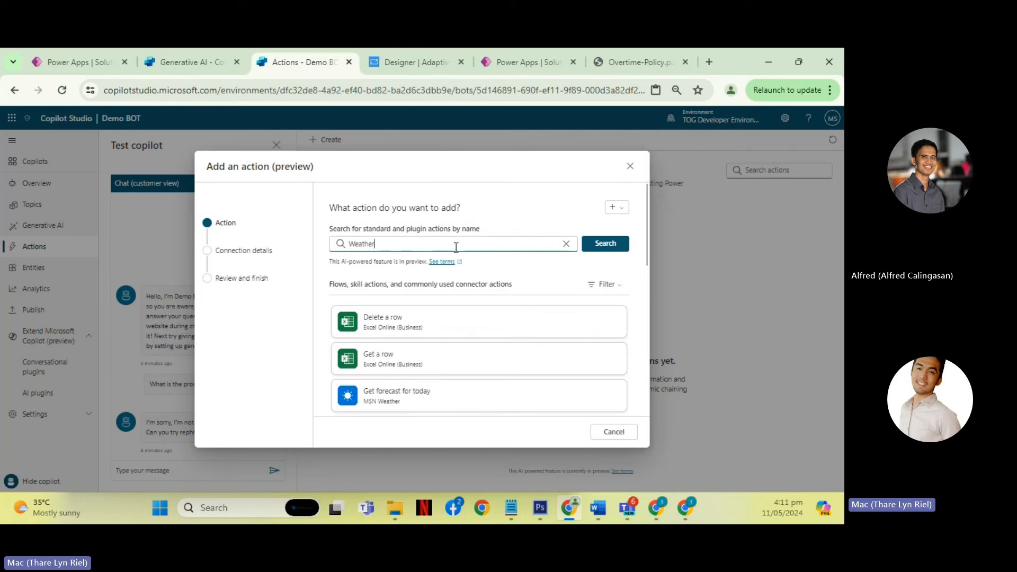
{"action": "left_click", "coordinate": [586, 246]}
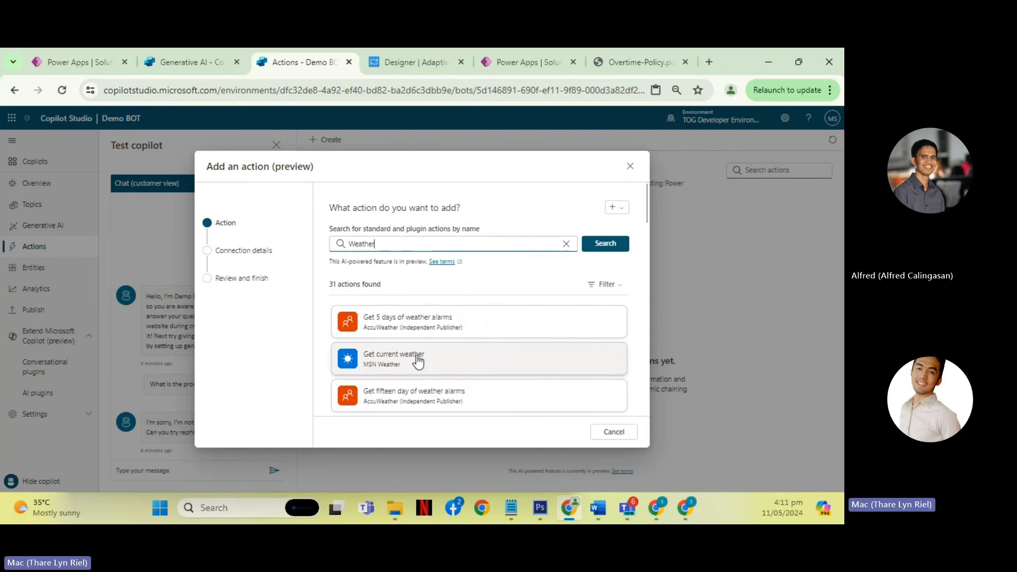
{"action": "left_click", "coordinate": [420, 360]}
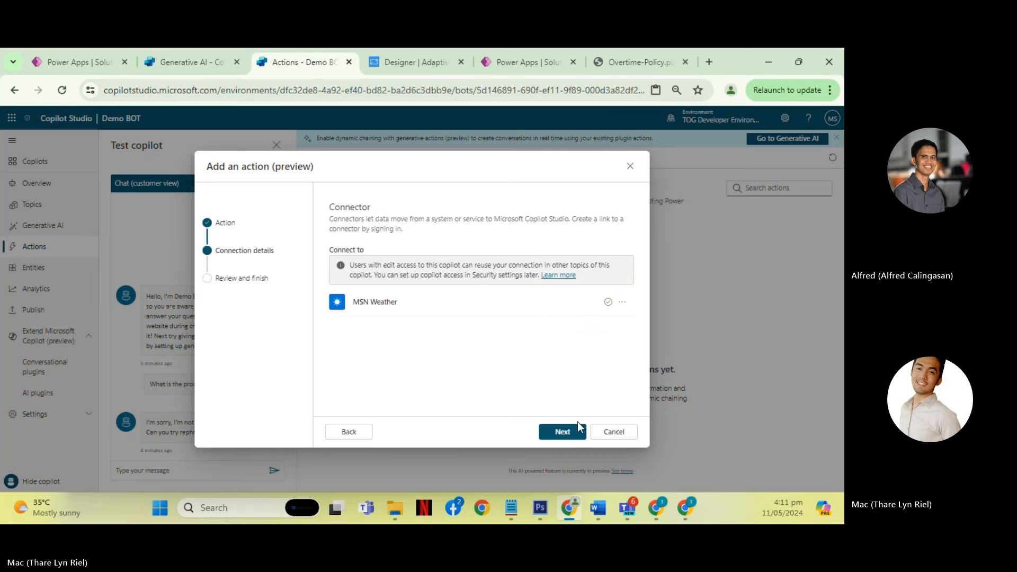
- Accept the MSN Weather connection, review the Get current weather action details and finish adding the action
{"action": "left_click", "coordinate": [576, 427]}
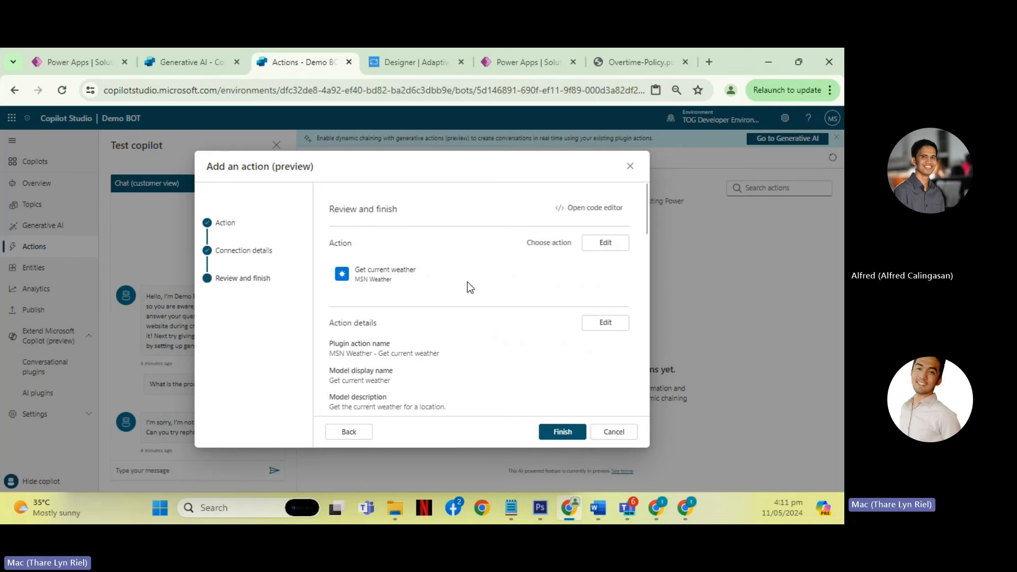
{"action": "scroll", "coordinate": [469, 281], "scroll_direction": "down", "scroll_amount": 1}
{"action": "scroll", "coordinate": [480, 279], "scroll_direction": "up", "scroll_amount": 1}
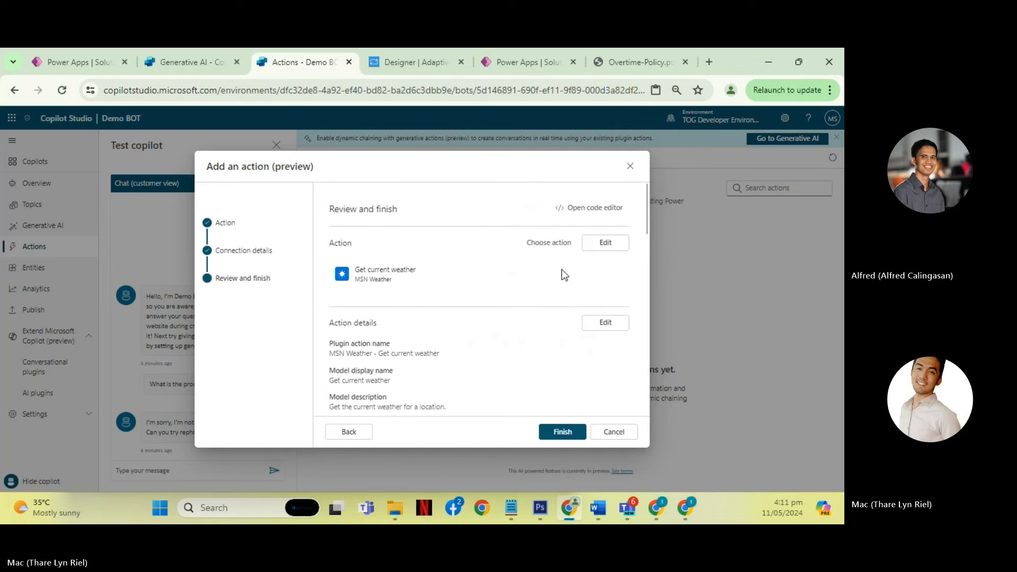
{"action": "scroll", "coordinate": [505, 350], "scroll_direction": "down", "scroll_amount": 3}
{"action": "left_click", "coordinate": [562, 432]}
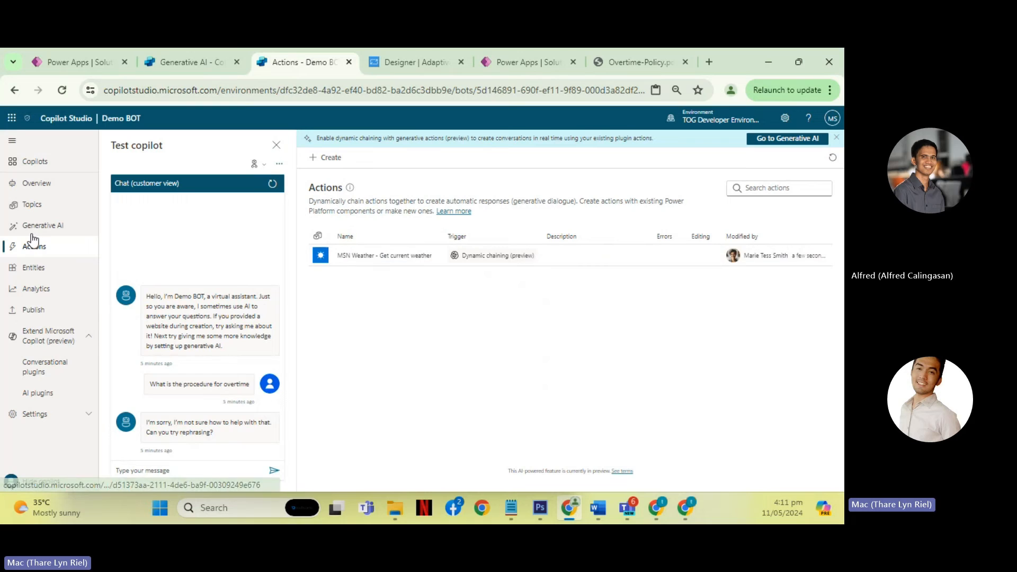
- Return to Demo BOT's Topics and open the custom topic "TOPIC001 | What is your name"
{"action": "left_click", "coordinate": [33, 204]}
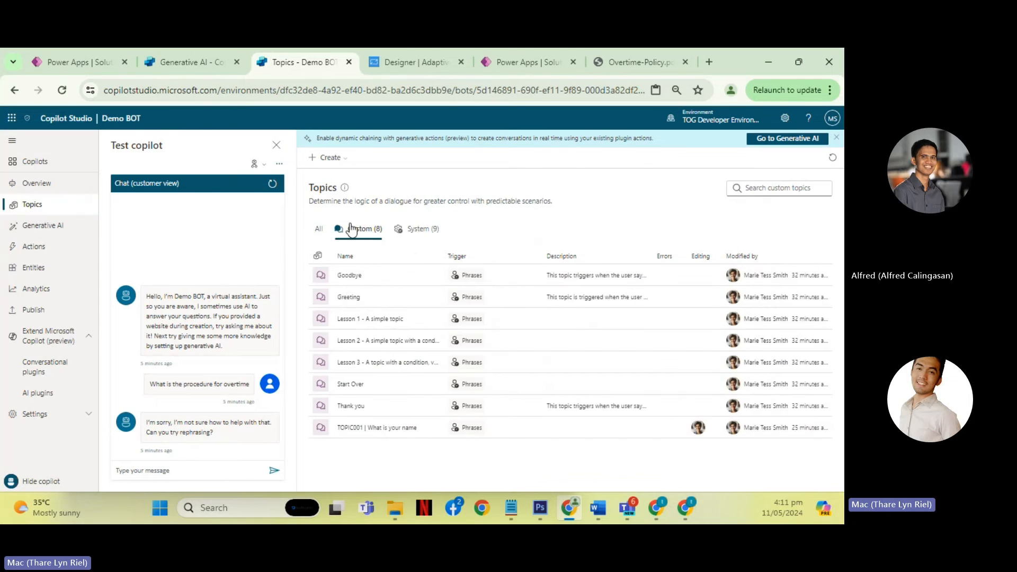
{"action": "left_click", "coordinate": [329, 159]}
{"action": "mouse_move", "coordinate": [339, 177]}
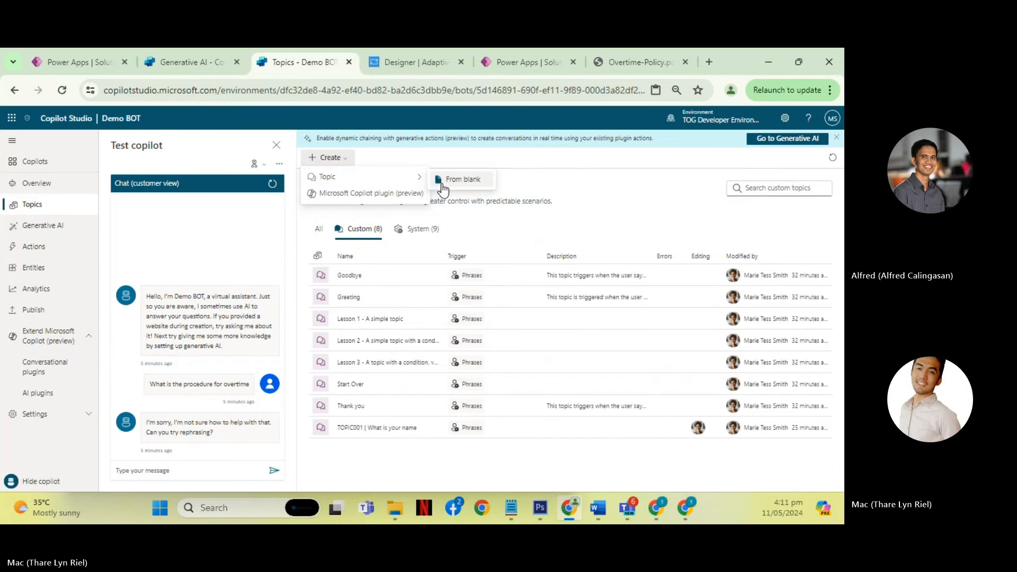
{"action": "left_click", "coordinate": [380, 427]}
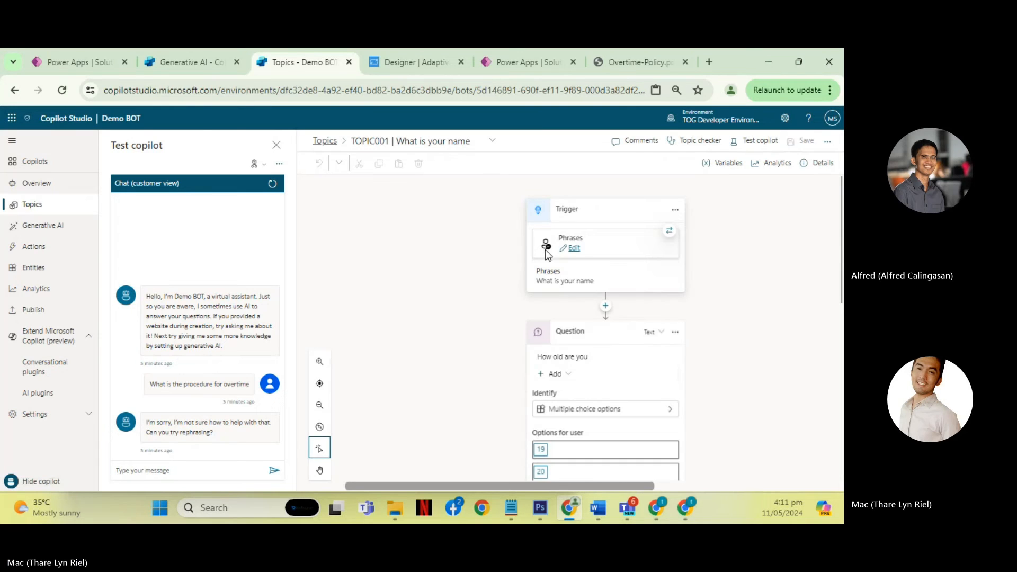
- Replace the topic's trigger phrase "What is your name" with "What is the weather" and close the trigger properties
{"action": "left_click", "coordinate": [573, 249]}
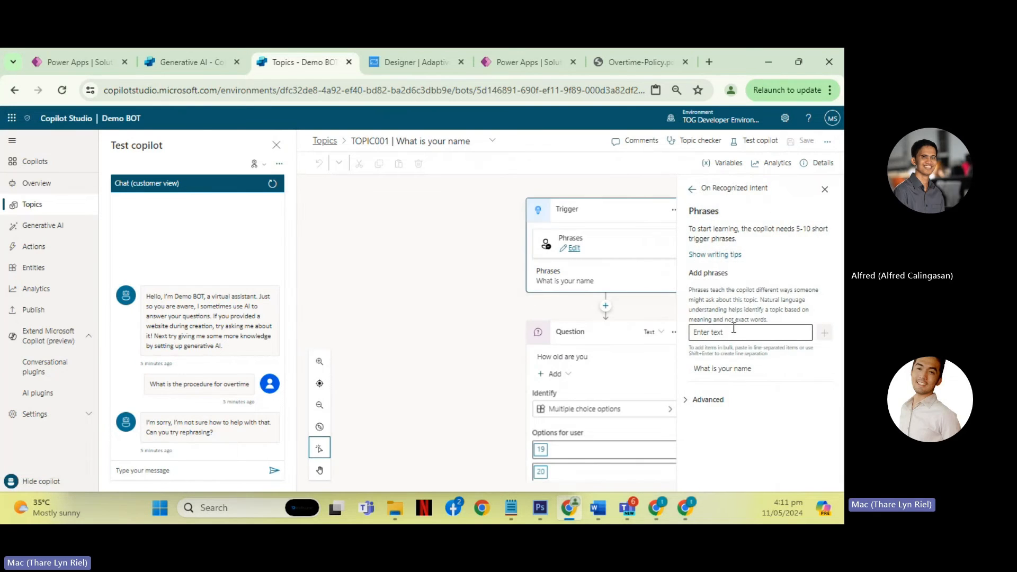
{"action": "left_click", "coordinate": [762, 374]}
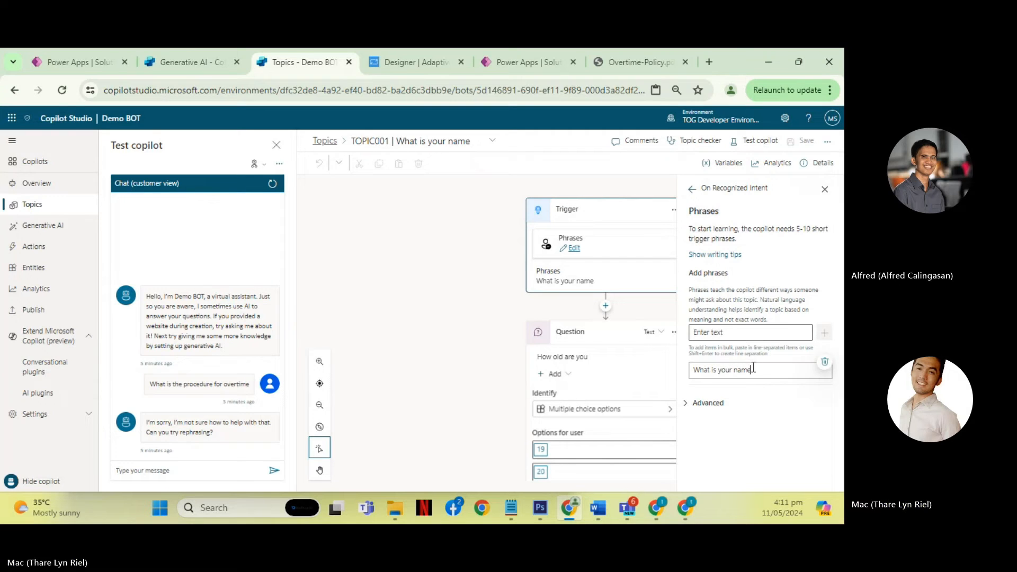
{"action": "left_click_drag", "start_coordinate": [761, 371], "coordinate": [655, 368]}
{"action": "type", "text": "What iis"}
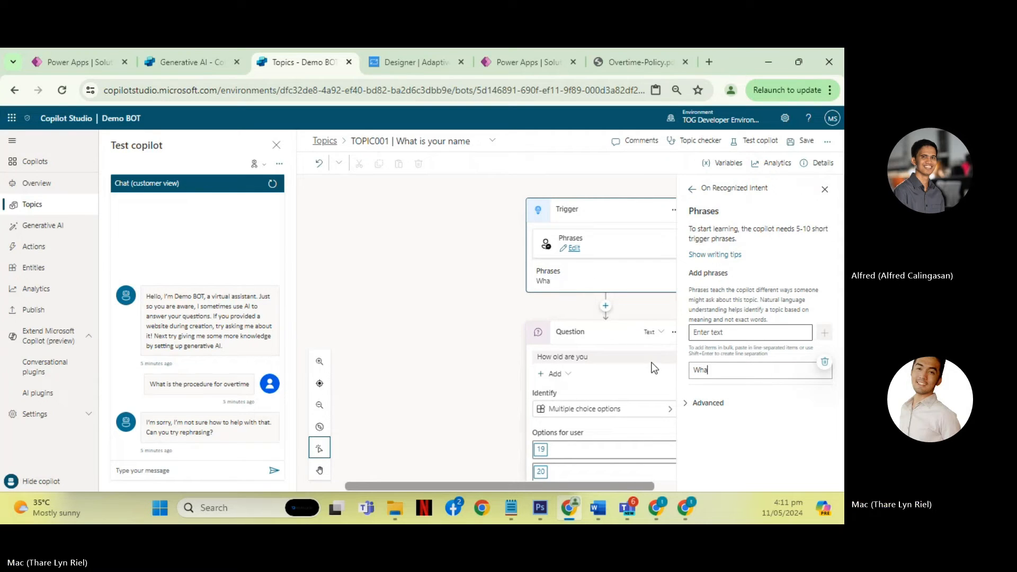
{"action": "key", "text": "BackSpace"}
{"action": "key", "text": "BackSpace"}
{"action": "type", "text": "s"}
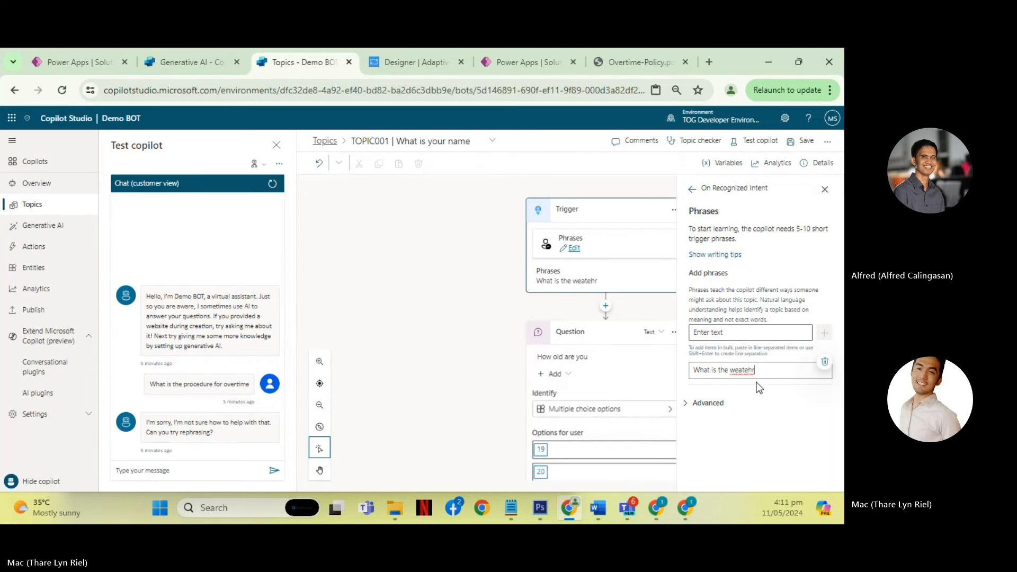
{"action": "type", "text": " the weather"}
{"action": "double_click", "coordinate": [767, 436]}
{"action": "left_click", "coordinate": [693, 189]}
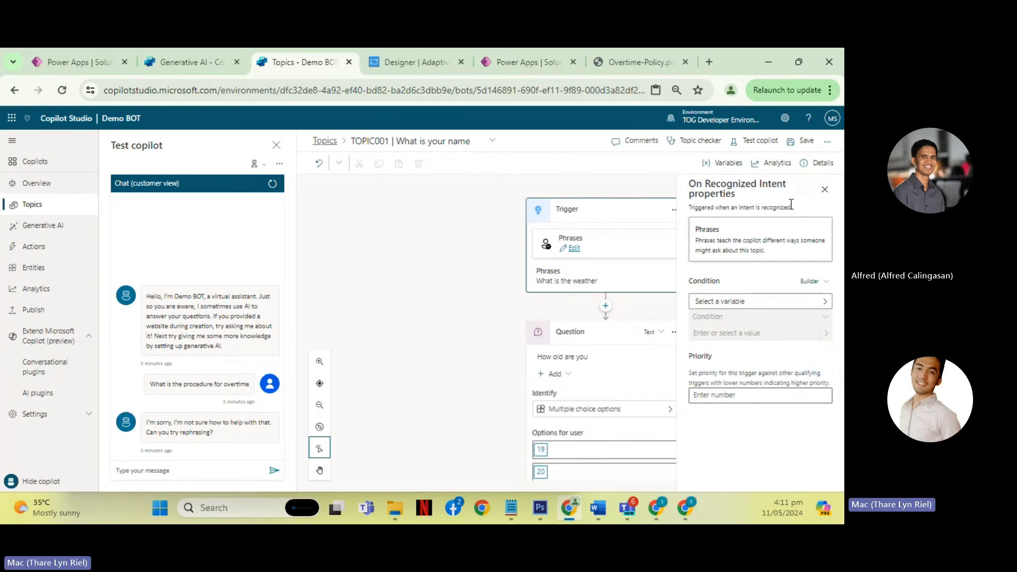
{"action": "left_click", "coordinate": [825, 190]}
- Delete the "How old are you" question node from the topic
{"action": "scroll", "coordinate": [645, 306], "scroll_direction": "down", "scroll_amount": 3}
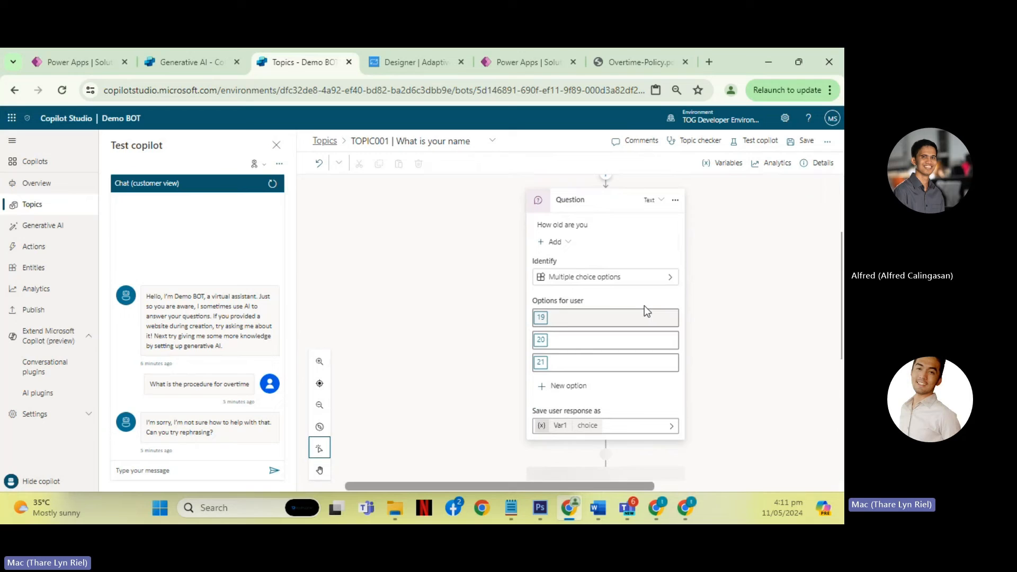
{"action": "left_click", "coordinate": [675, 200]}
{"action": "left_click", "coordinate": [669, 241]}
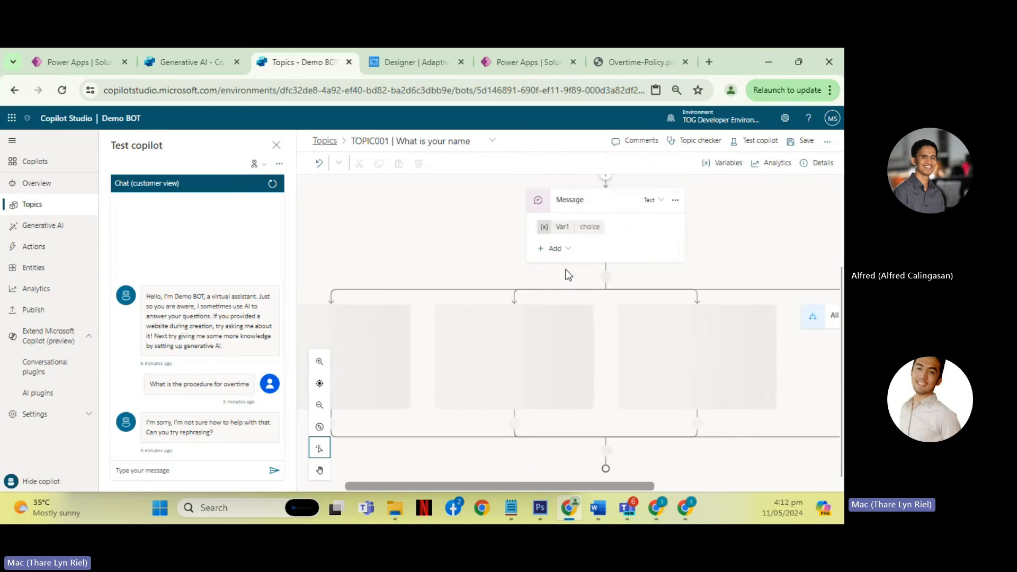
{"action": "left_click_drag", "start_coordinate": [489, 485], "coordinate": [443, 487]}
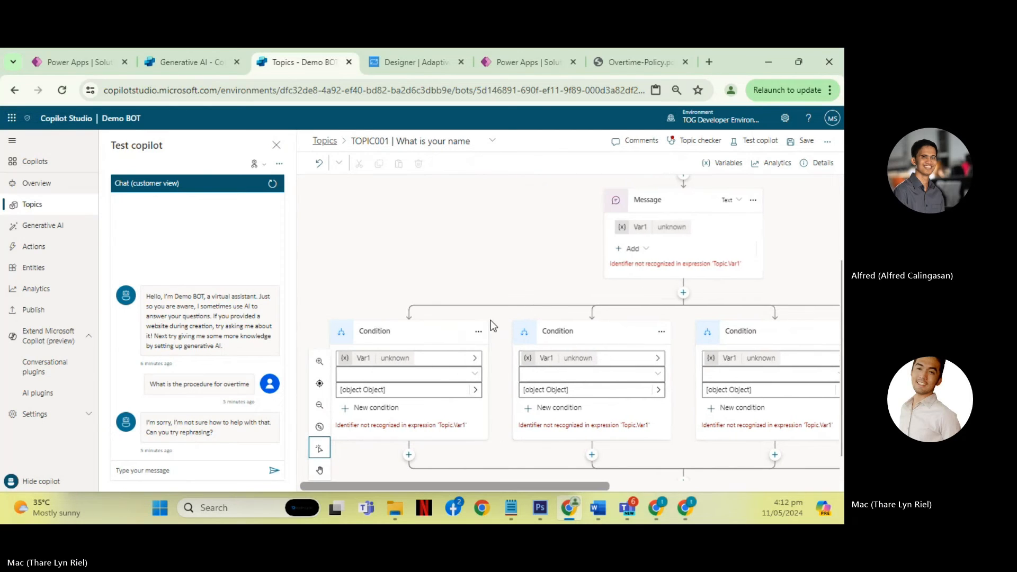
- Delete the three Condition branches and the Message node that use Var1, leaving only the trigger in the topic
{"action": "left_click", "coordinate": [478, 331]}
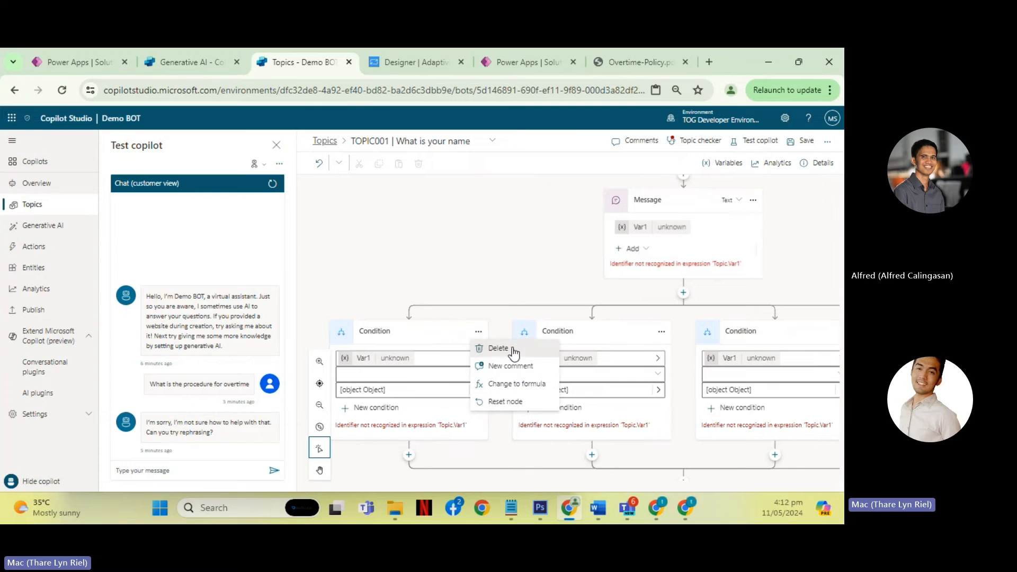
{"action": "left_click", "coordinate": [513, 349]}
{"action": "left_click", "coordinate": [488, 332]}
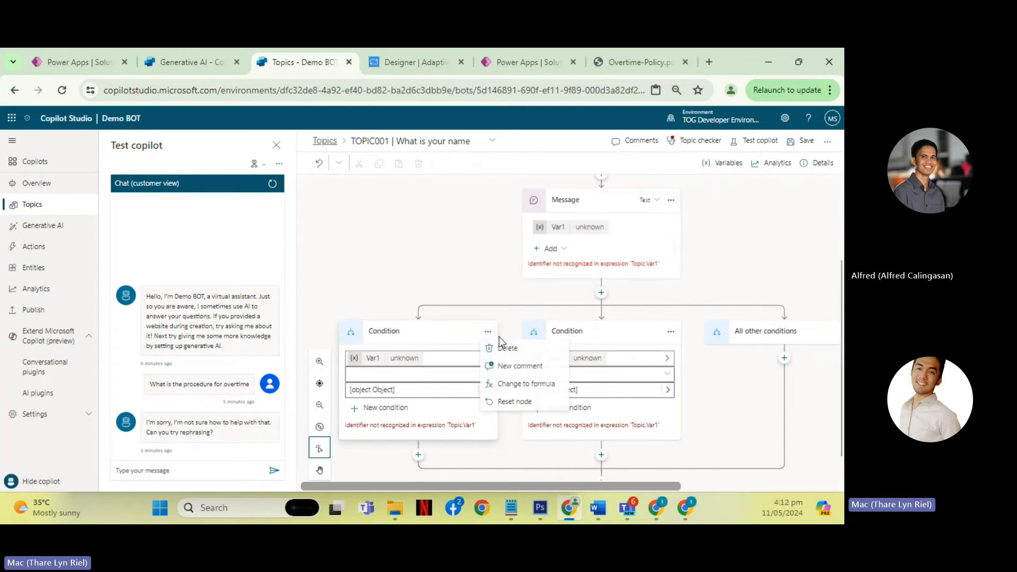
{"action": "left_click", "coordinate": [501, 347]}
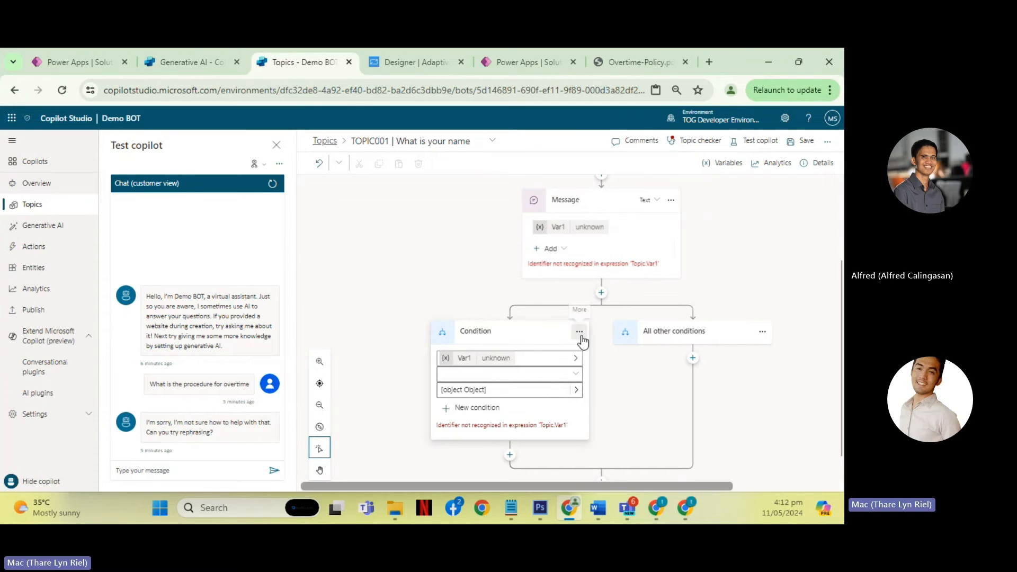
{"action": "left_click", "coordinate": [580, 333]}
{"action": "left_click", "coordinate": [599, 349]}
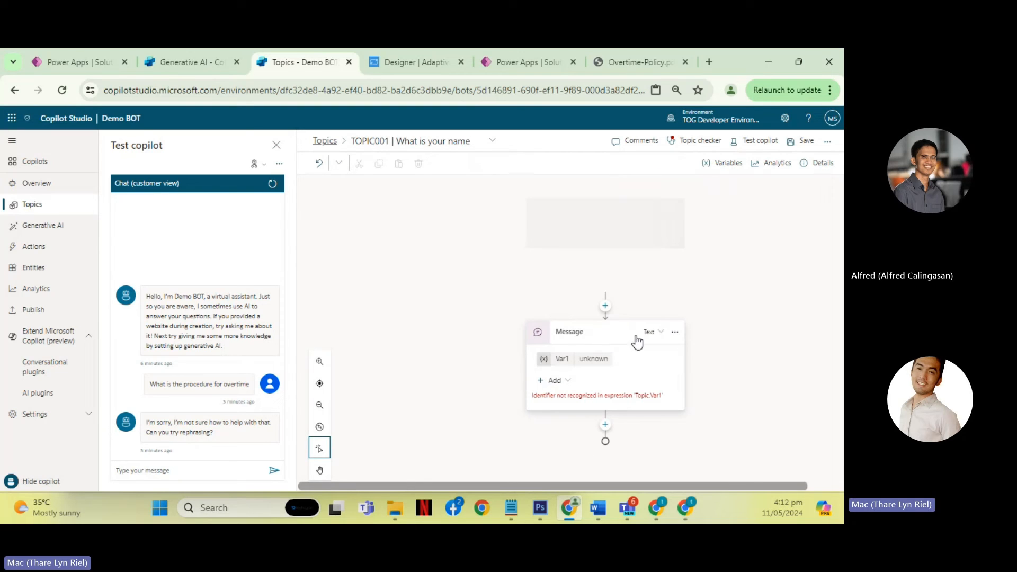
{"action": "left_click", "coordinate": [675, 332]}
{"action": "left_click", "coordinate": [696, 365]}
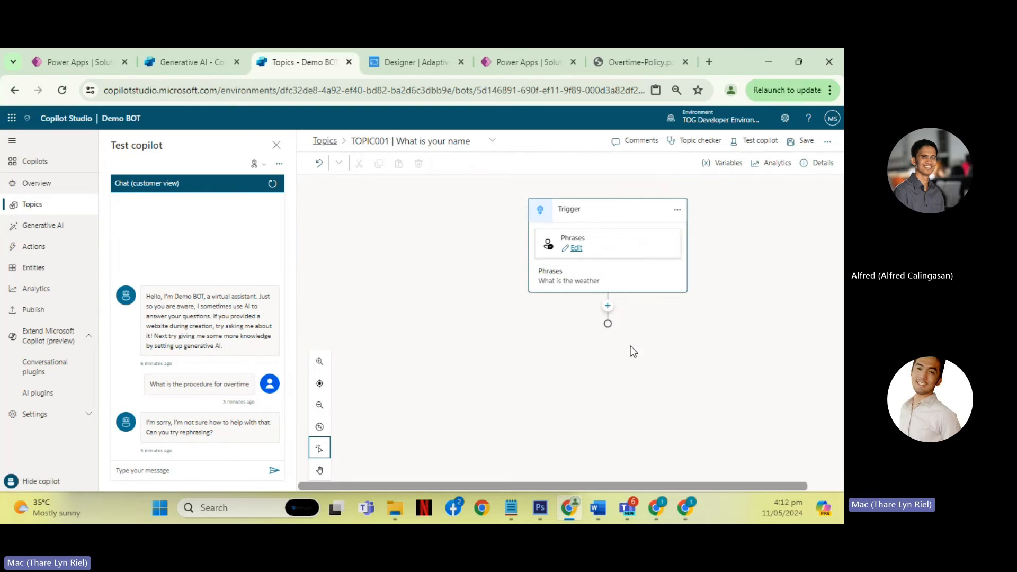
- Add a node below the trigger that calls the Get current weather plugin action
{"action": "left_click", "coordinate": [607, 308]}
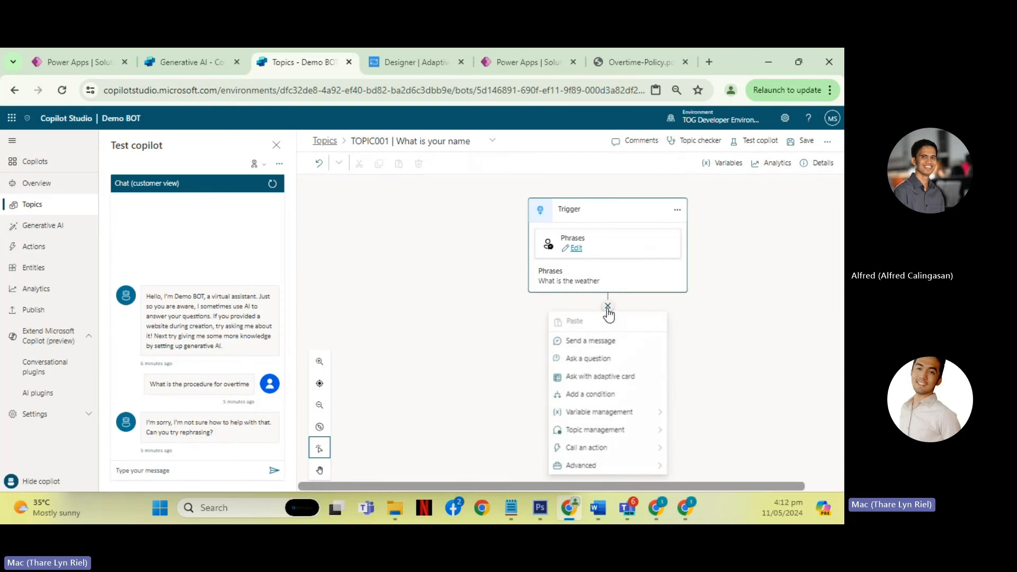
{"action": "left_click", "coordinate": [625, 453]}
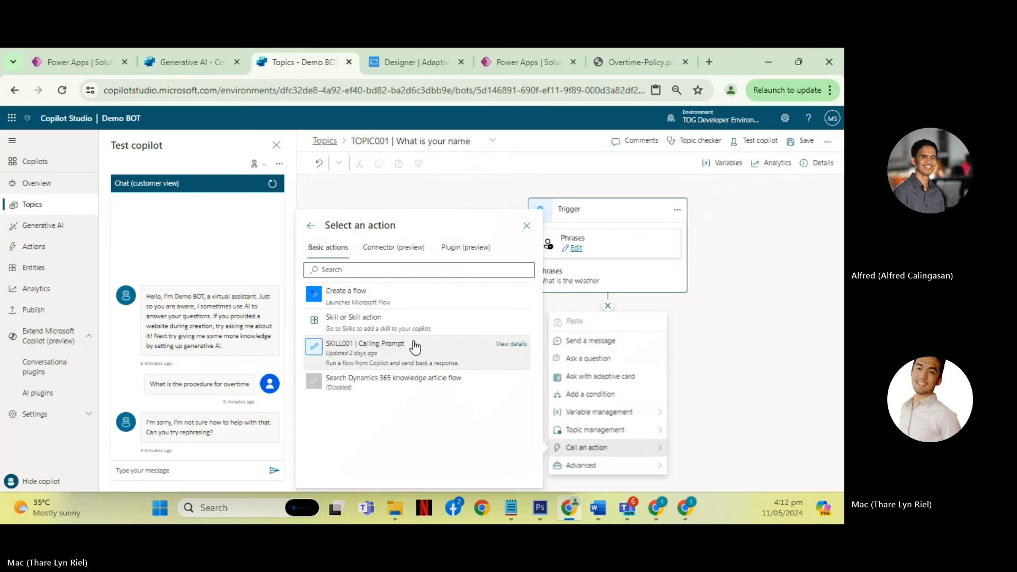
{"action": "left_click", "coordinate": [465, 249]}
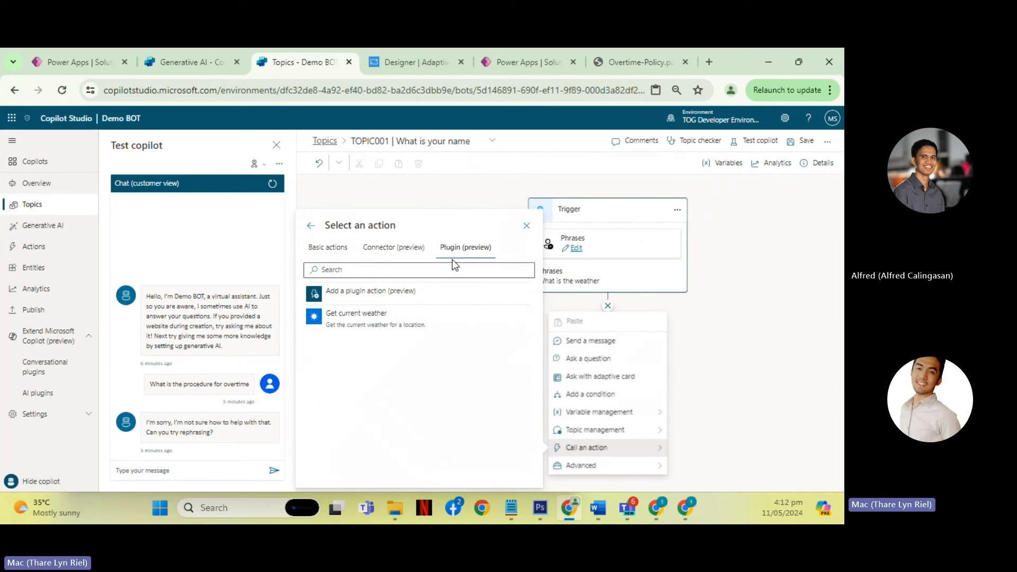
{"action": "left_click", "coordinate": [380, 321]}
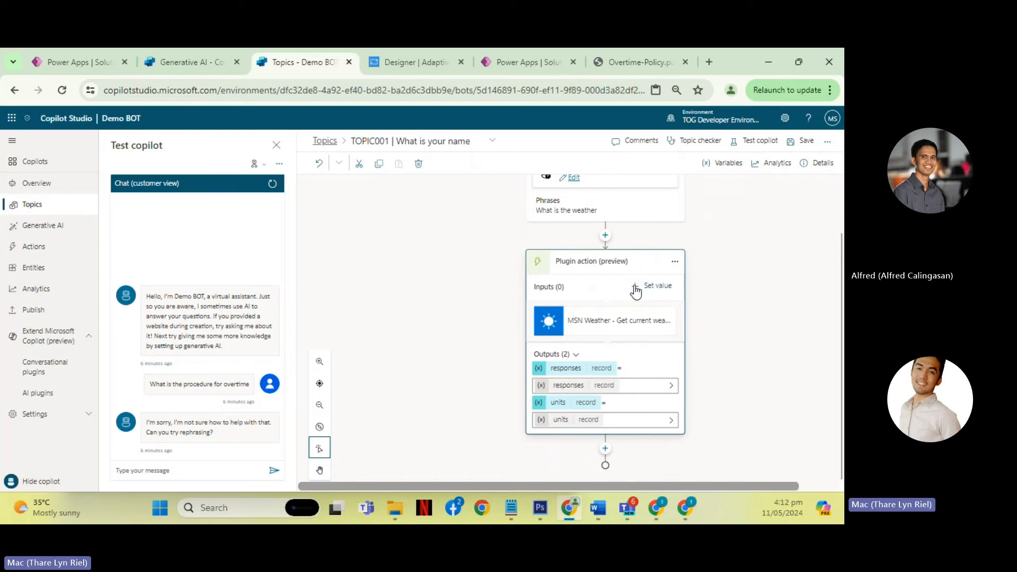
- Override the weather action's Location input with the system variable Activity.Text
{"action": "left_click", "coordinate": [635, 289]}
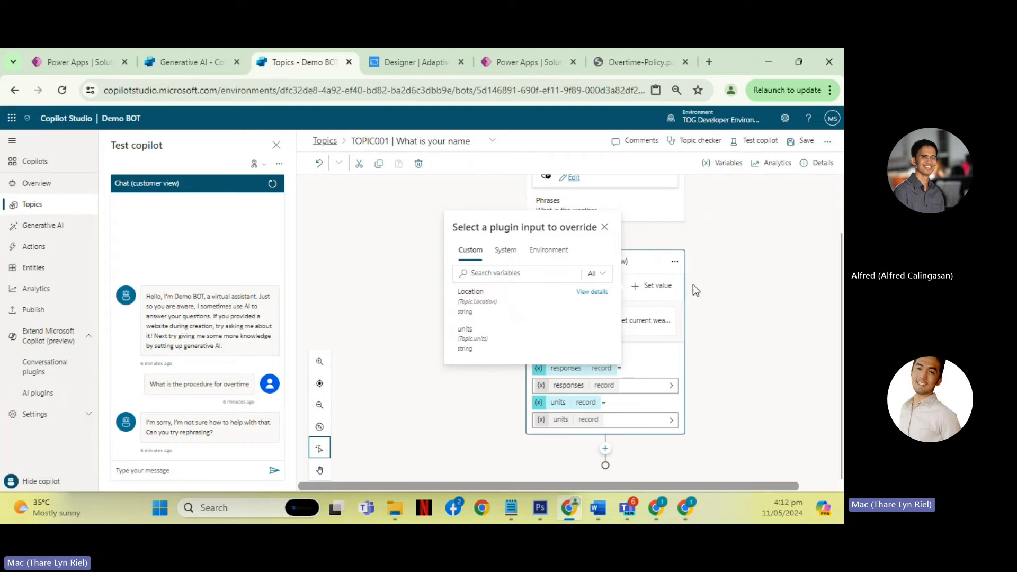
{"action": "left_click", "coordinate": [522, 300]}
{"action": "left_click", "coordinate": [597, 321]}
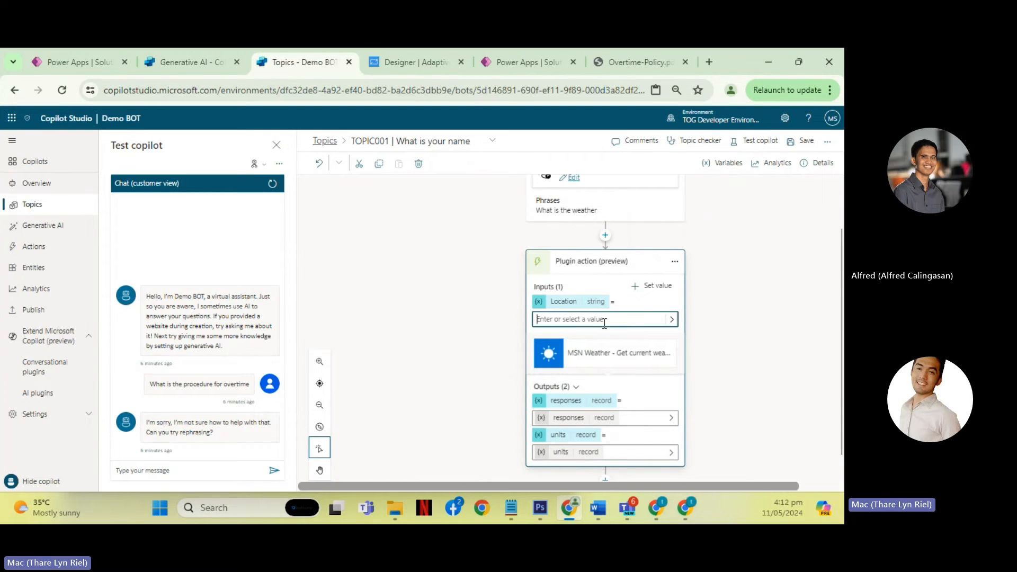
{"action": "scroll", "coordinate": [732, 332], "scroll_direction": "up", "scroll_amount": 1}
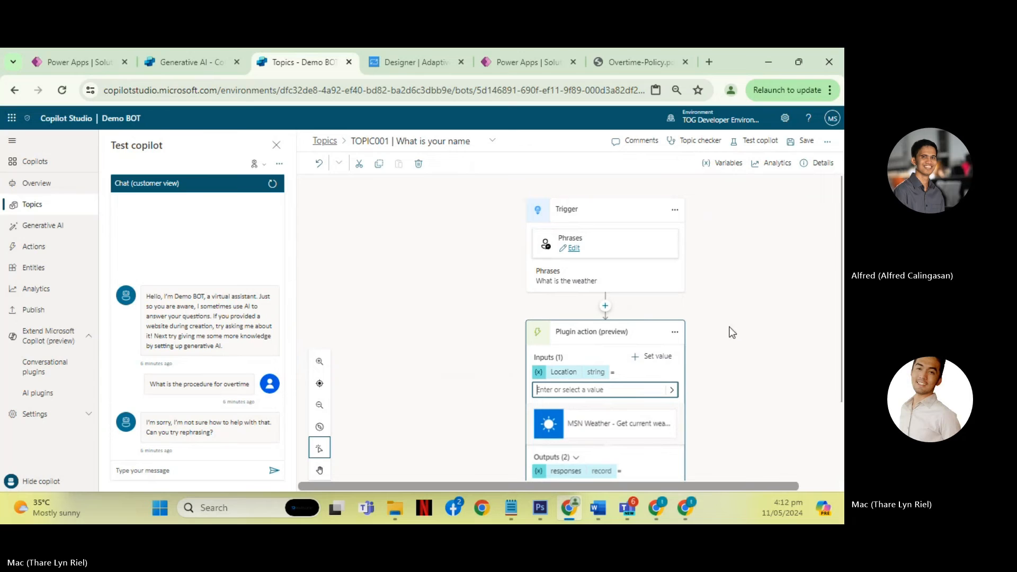
{"action": "left_click", "coordinate": [677, 392]}
{"action": "left_click", "coordinate": [412, 226]}
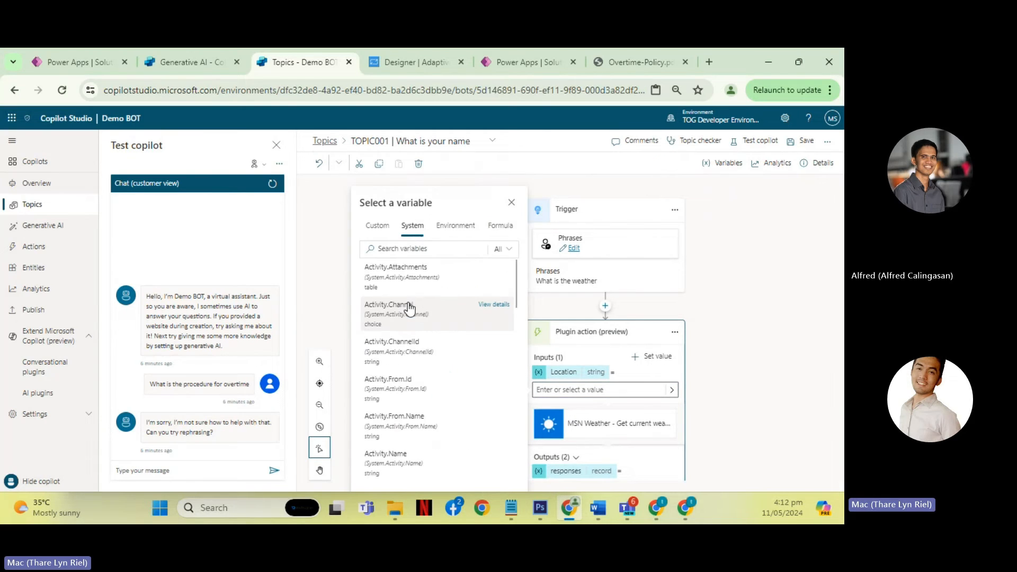
{"action": "scroll", "coordinate": [416, 355], "scroll_direction": "down", "scroll_amount": 2}
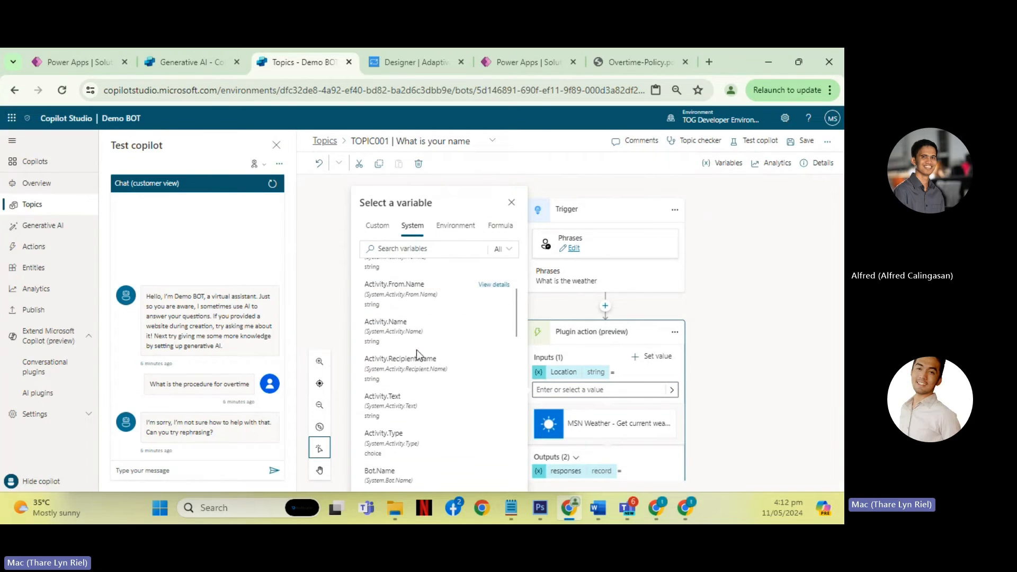
{"action": "left_click", "coordinate": [413, 415]}
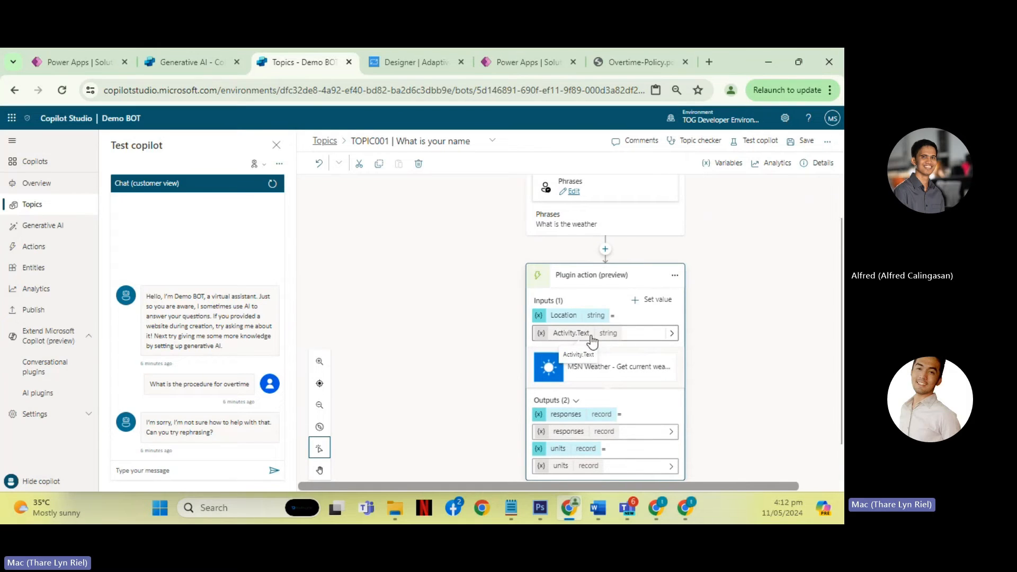
- Override the weather action's units input with the value Metric and save the topic
{"action": "scroll", "coordinate": [755, 334], "scroll_direction": "up", "scroll_amount": 2}
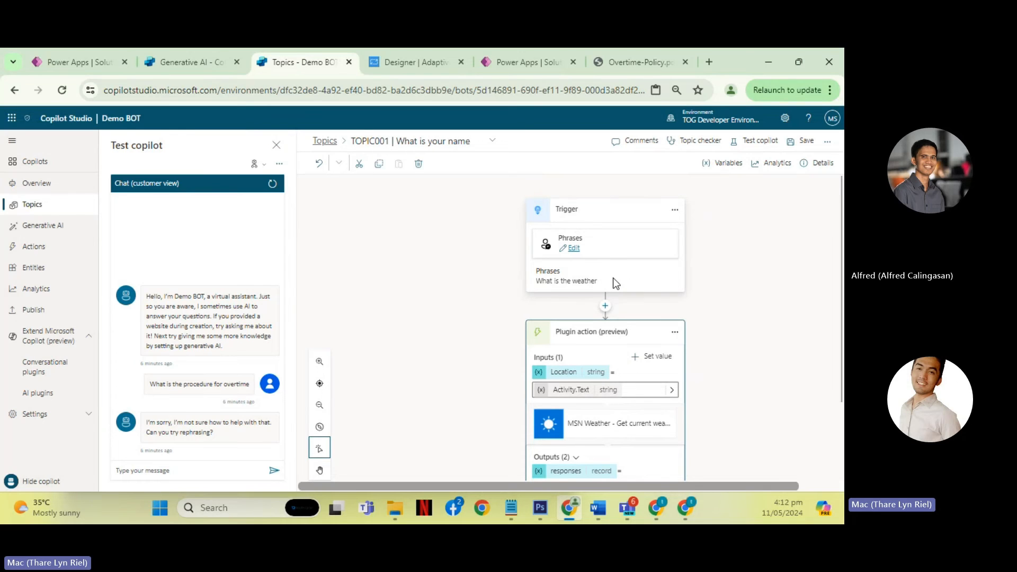
{"action": "scroll", "coordinate": [768, 360], "scroll_direction": "down", "scroll_amount": 1}
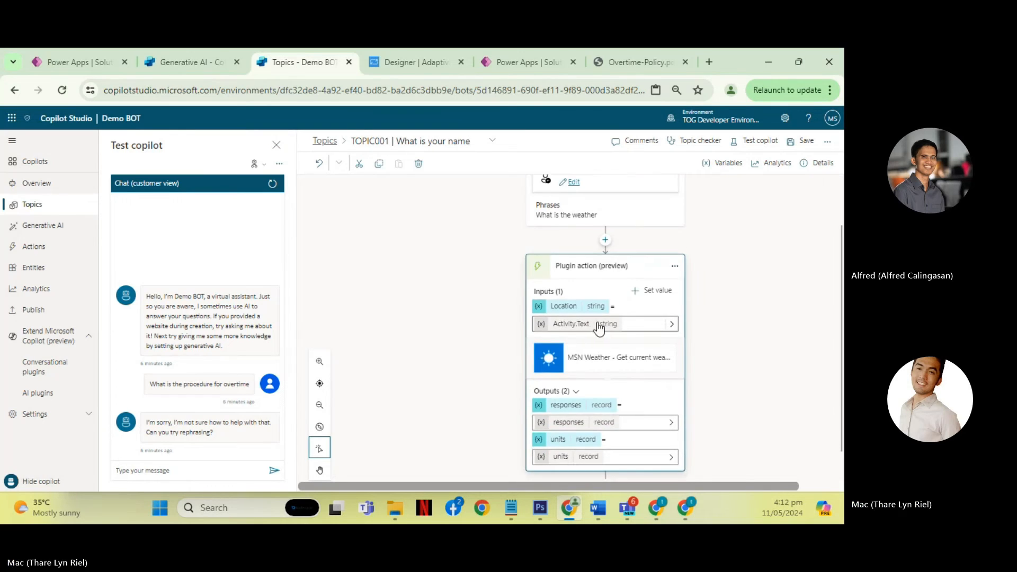
{"action": "left_click", "coordinate": [646, 291]}
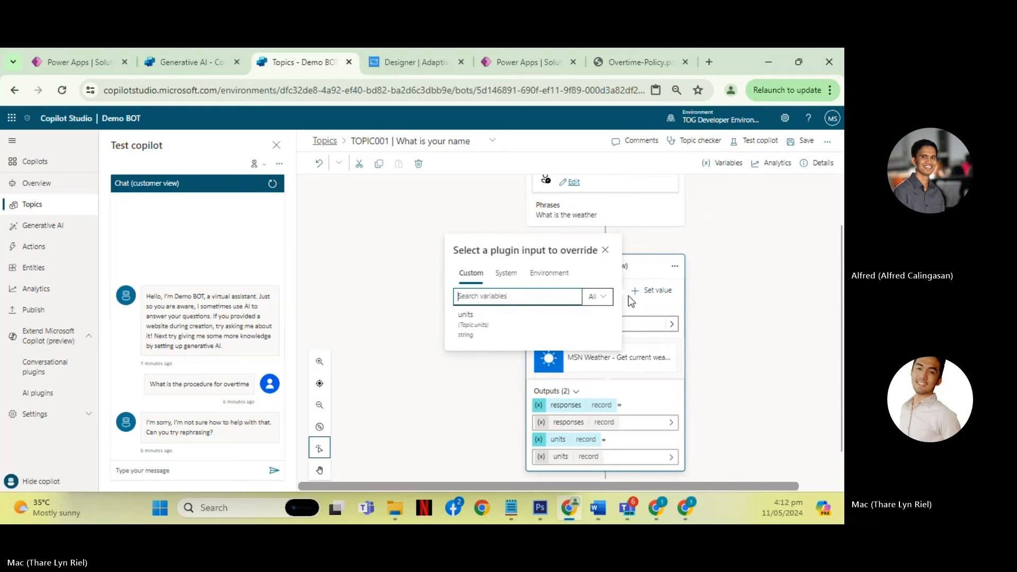
{"action": "left_click", "coordinate": [495, 328]}
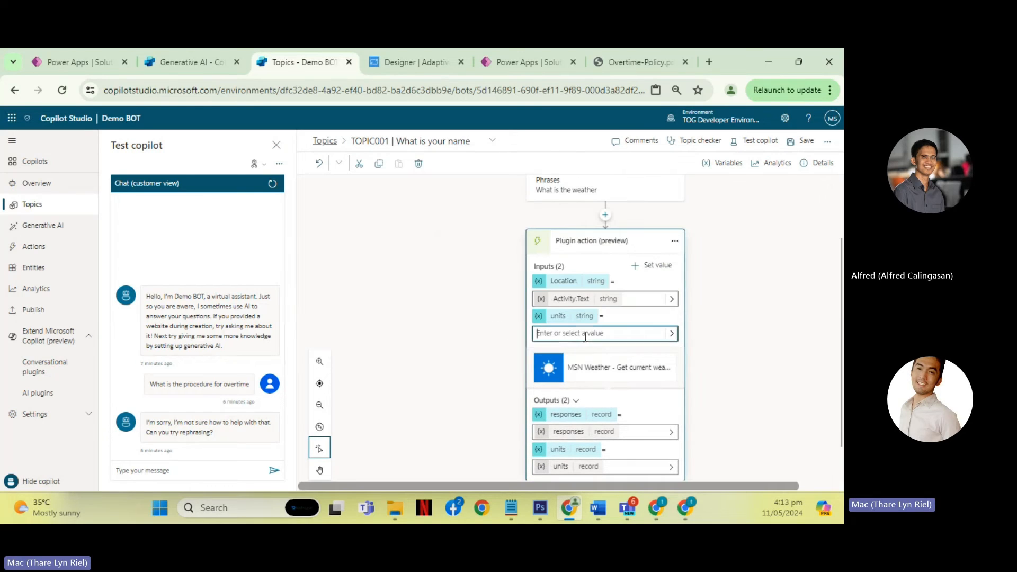
{"action": "type", "text": "ric"}
{"action": "left_click", "coordinate": [701, 314]}
{"action": "left_click", "coordinate": [634, 243]}
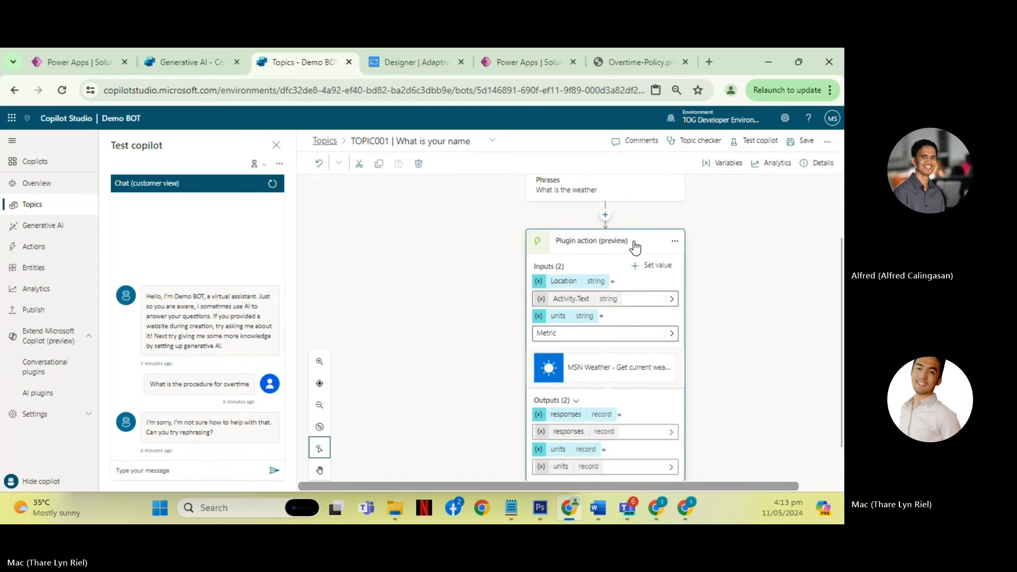
{"action": "left_click", "coordinate": [801, 141]}
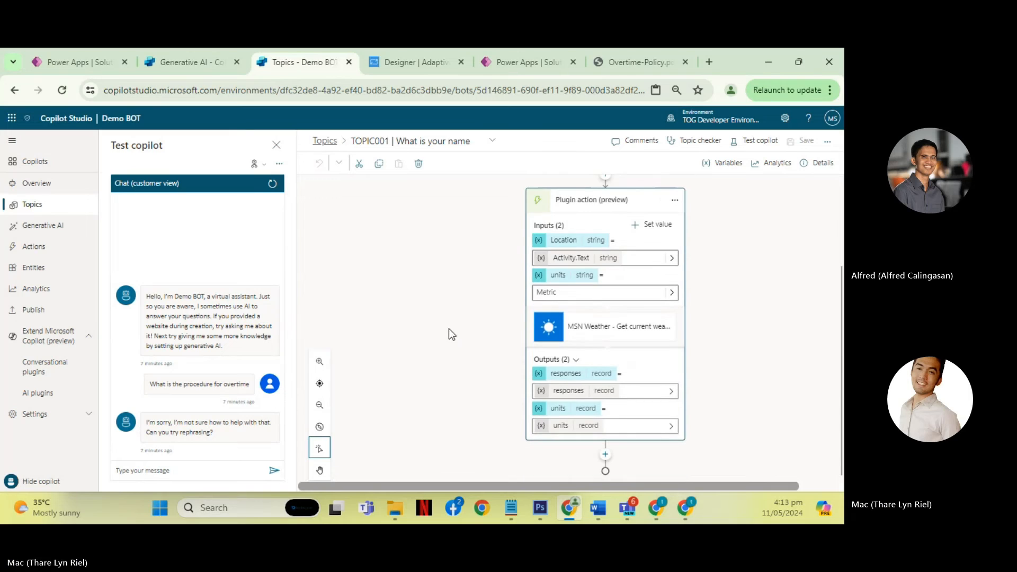
- Test the topic by sending the copilot the message "What is the weather on cavite philippines today"
{"action": "left_click", "coordinate": [204, 470]}
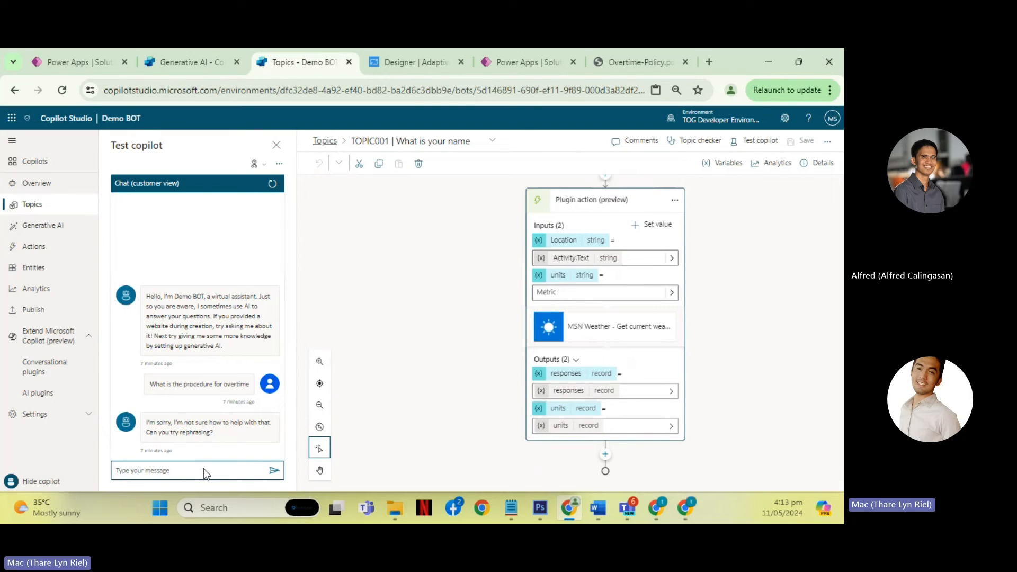
{"action": "scroll", "coordinate": [475, 370], "scroll_direction": "up", "scroll_amount": 1}
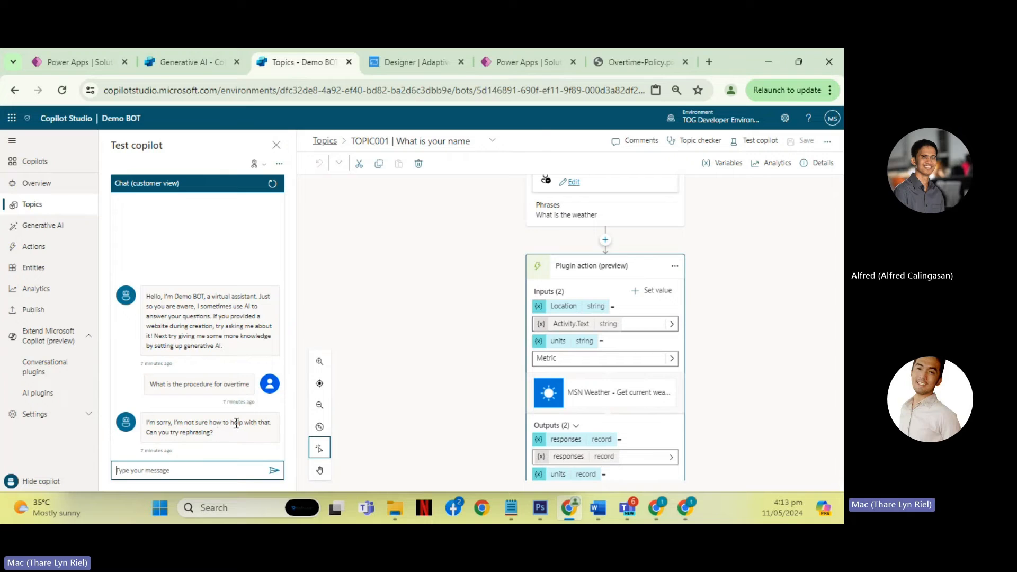
{"action": "scroll", "coordinate": [380, 395], "scroll_direction": "down", "scroll_amount": 1}
{"action": "left_click", "coordinate": [178, 474]}
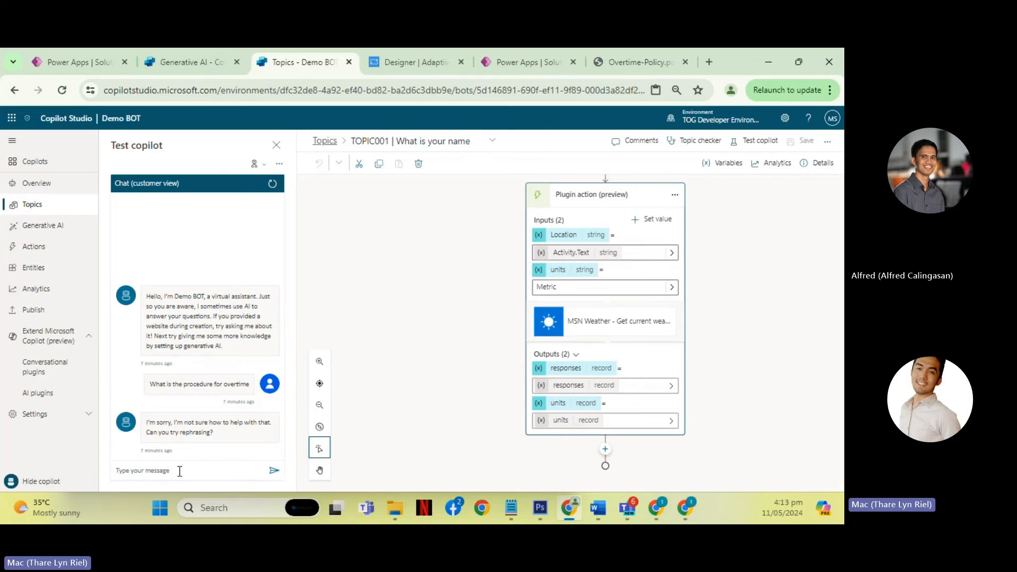
{"action": "type", "text": "What"}
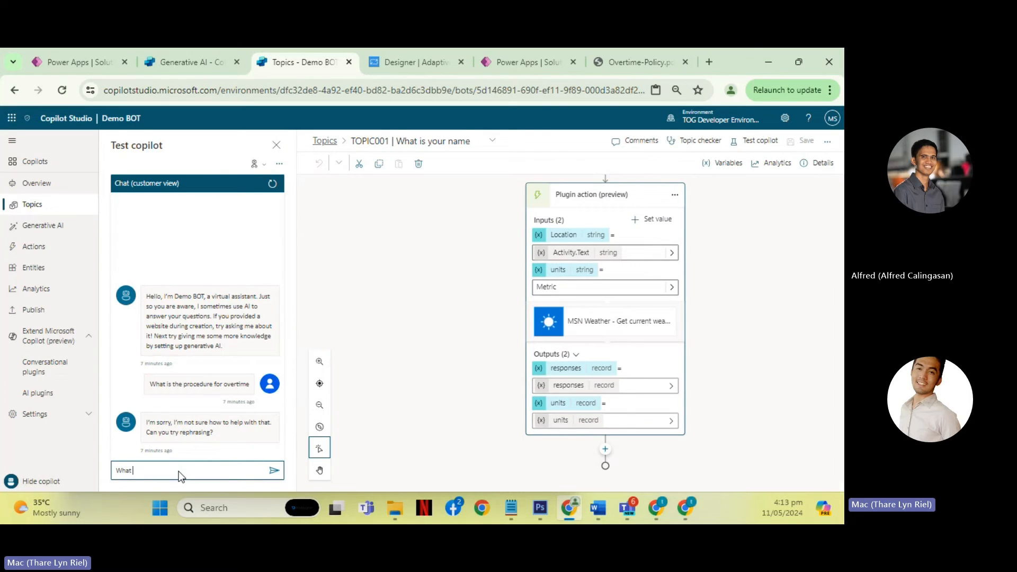
{"action": "scroll", "coordinate": [467, 397], "scroll_direction": "up", "scroll_amount": 2}
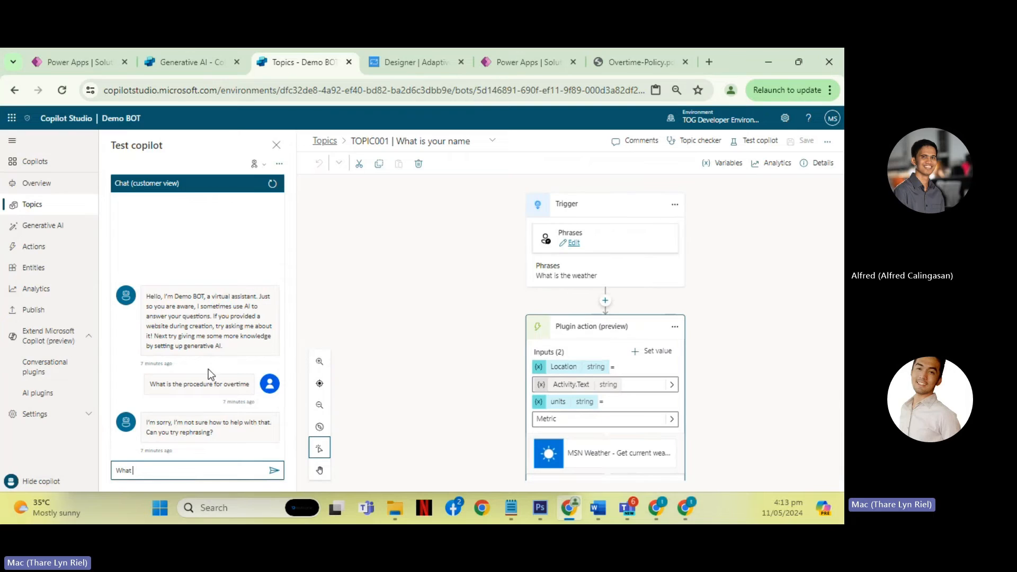
{"action": "type", "text": "is the weate"}
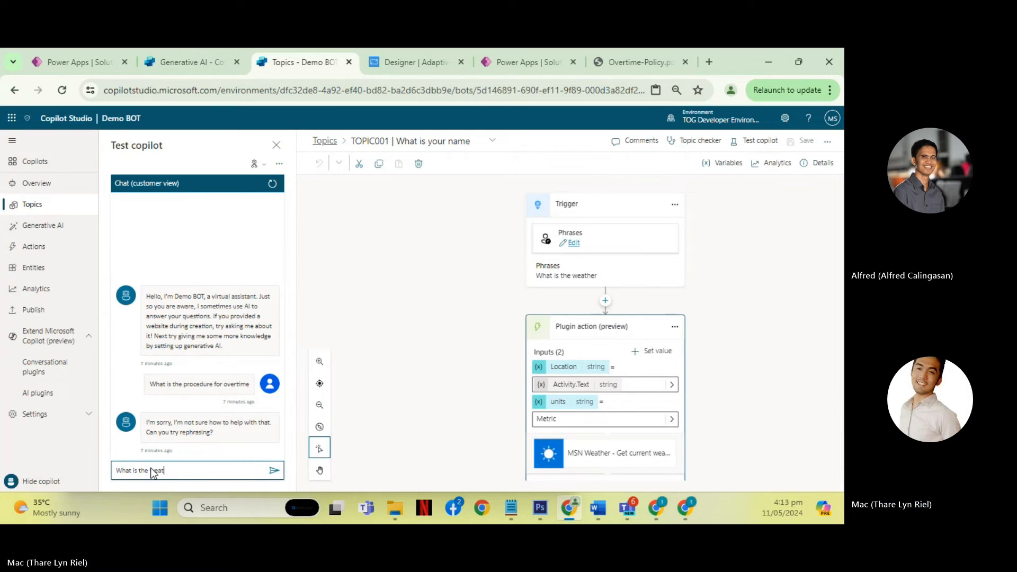
{"action": "key", "text": "BackSpace"}
{"action": "type", "text": "her"}
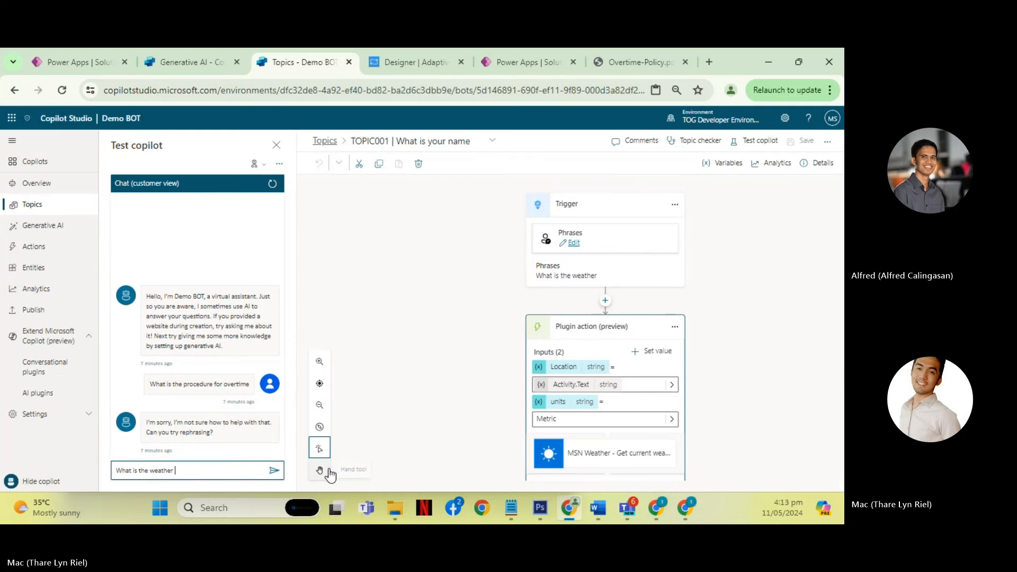
{"action": "type", "text": " on cav"}
{"action": "type", "text": "vite"}
{"action": "type", "text": " phil"}
{"action": "type", "text": "ippines today"}
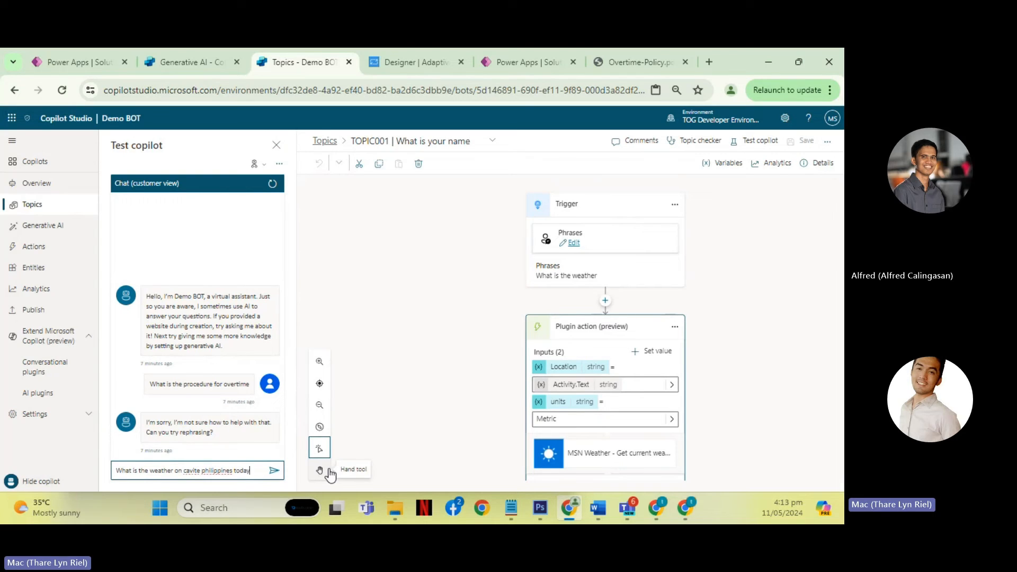
{"action": "key", "text": "Return"}
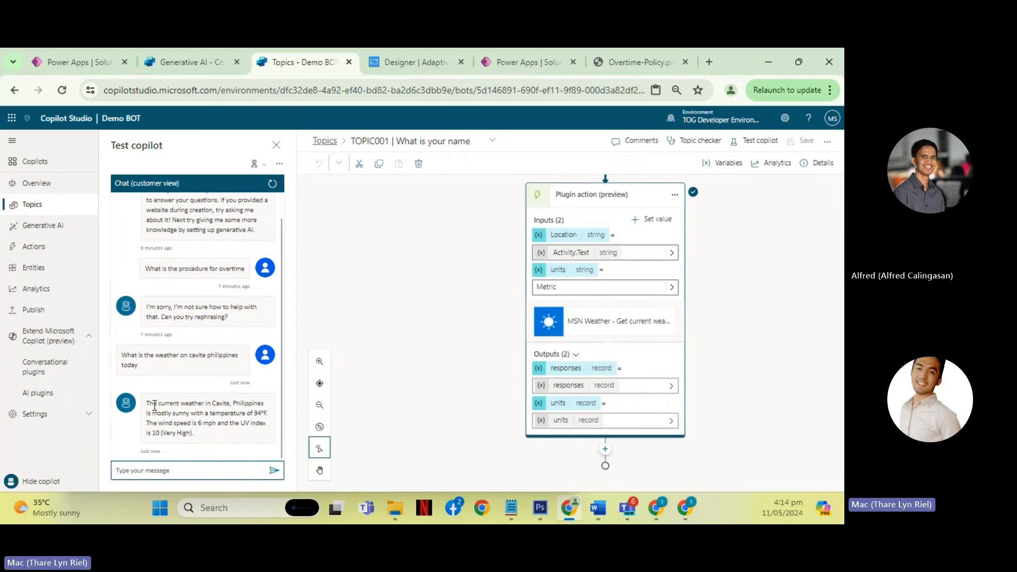
- Highlight the copilot's weather reply and its location in the test chat, and compare them with the topic's flow
{"action": "left_click_drag", "start_coordinate": [148, 403], "coordinate": [272, 428]}
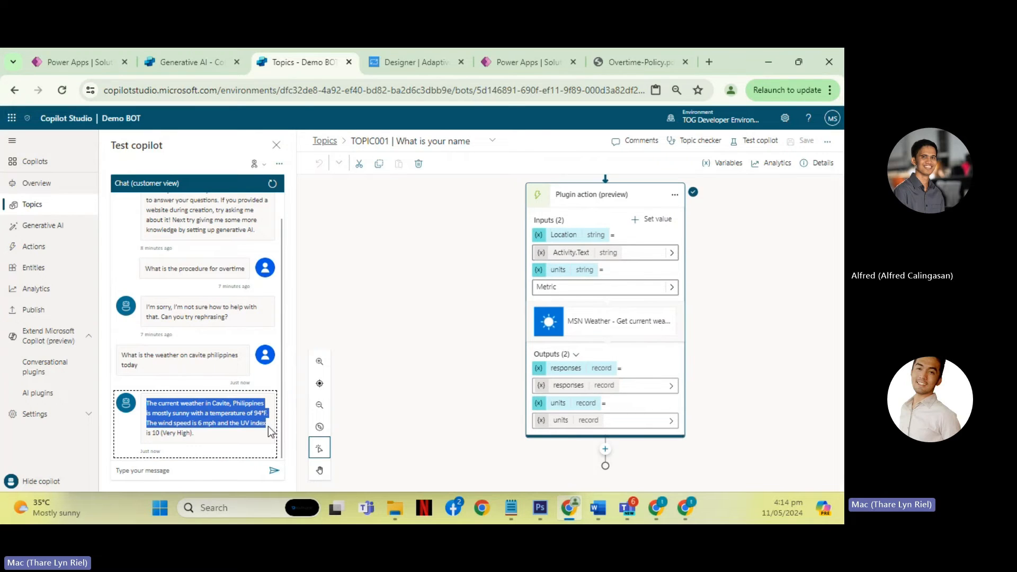
{"action": "left_click_drag", "start_coordinate": [213, 404], "coordinate": [249, 401]}
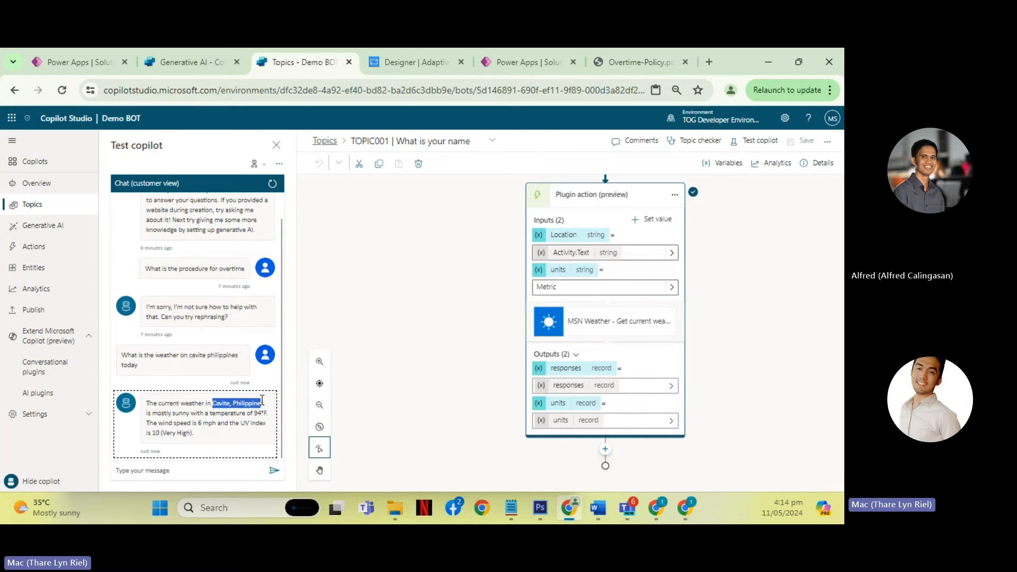
{"action": "scroll", "coordinate": [488, 333], "scroll_direction": "up", "scroll_amount": 3}
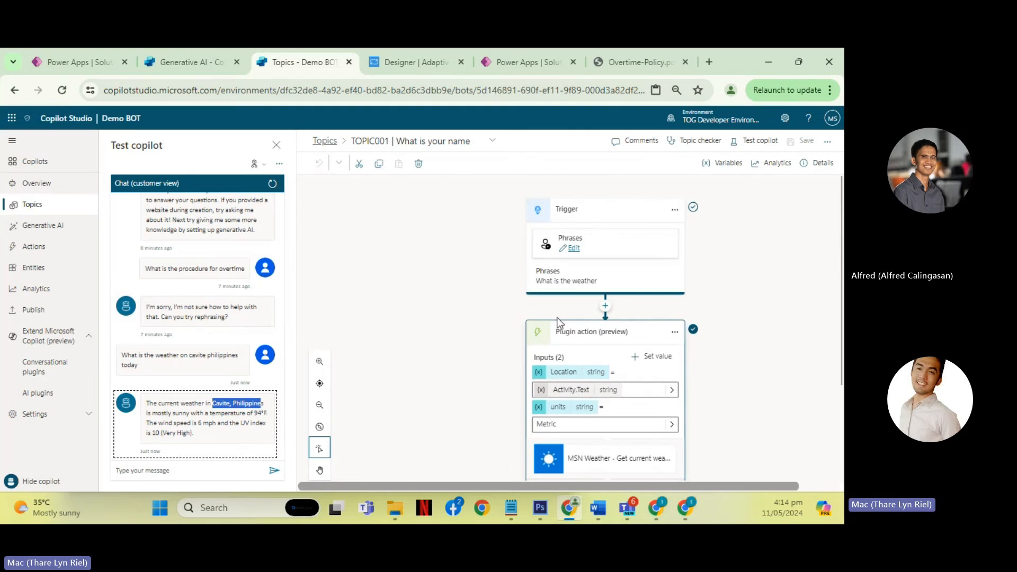
- Browse the actions that can be added to Demo BOT, including connector actions and flows, and close the list without adding one
{"action": "left_click", "coordinate": [605, 306]}
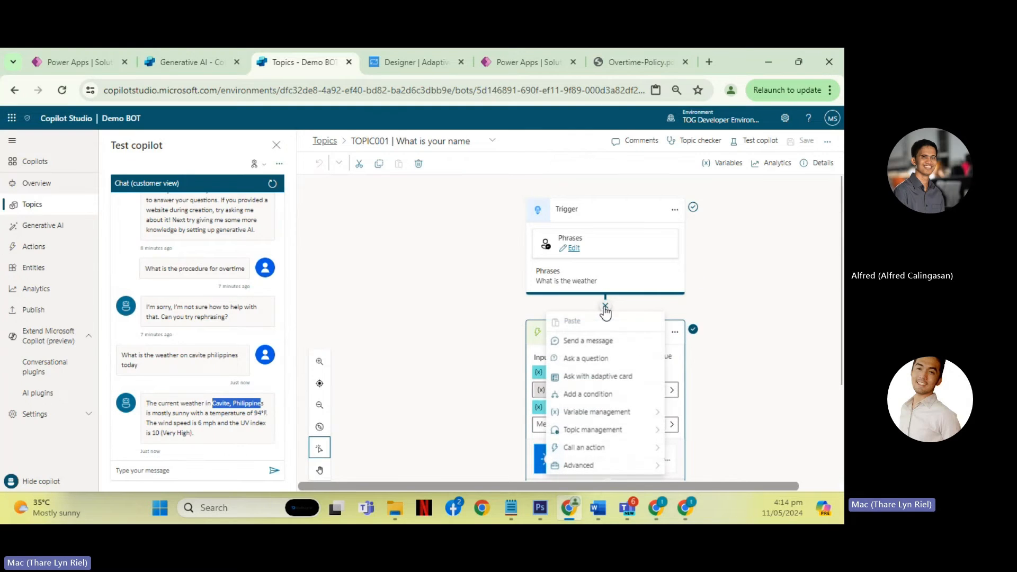
{"action": "left_click", "coordinate": [58, 246]}
{"action": "left_click", "coordinate": [327, 157]}
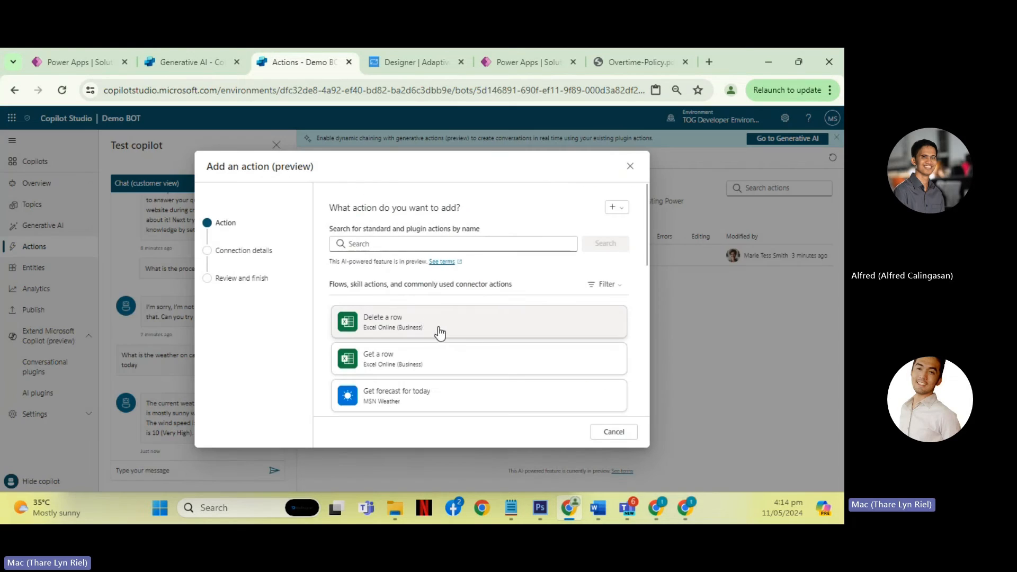
{"action": "scroll", "coordinate": [441, 332], "scroll_direction": "down", "scroll_amount": 3}
{"action": "scroll", "coordinate": [423, 281], "scroll_direction": "up", "scroll_amount": 3}
{"action": "scroll", "coordinate": [450, 332], "scroll_direction": "down", "scroll_amount": 2}
{"action": "scroll", "coordinate": [450, 332], "scroll_direction": "down", "scroll_amount": 5}
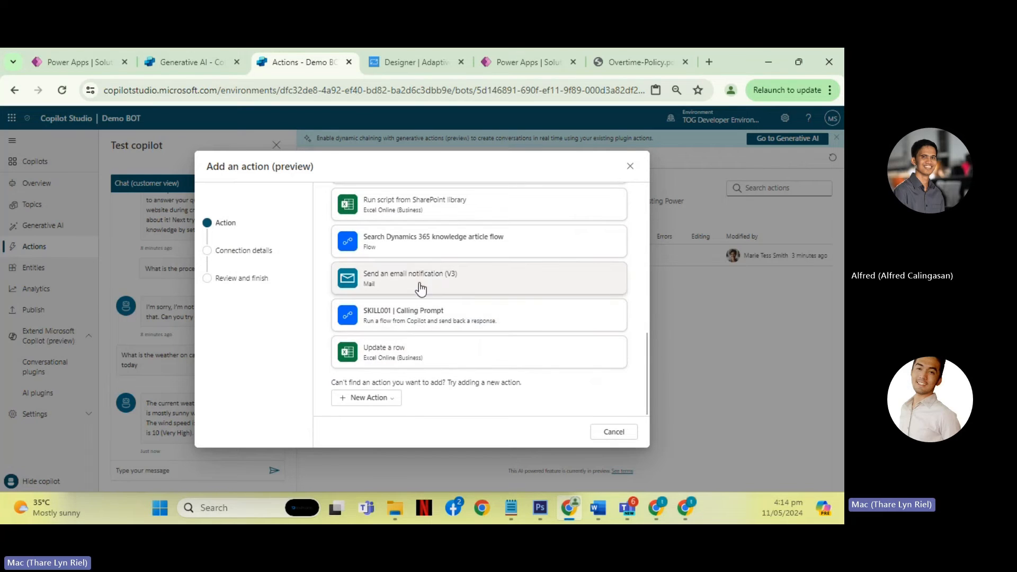
{"action": "scroll", "coordinate": [450, 318], "scroll_direction": "up", "scroll_amount": 3}
{"action": "scroll", "coordinate": [455, 322], "scroll_direction": "up", "scroll_amount": 5}
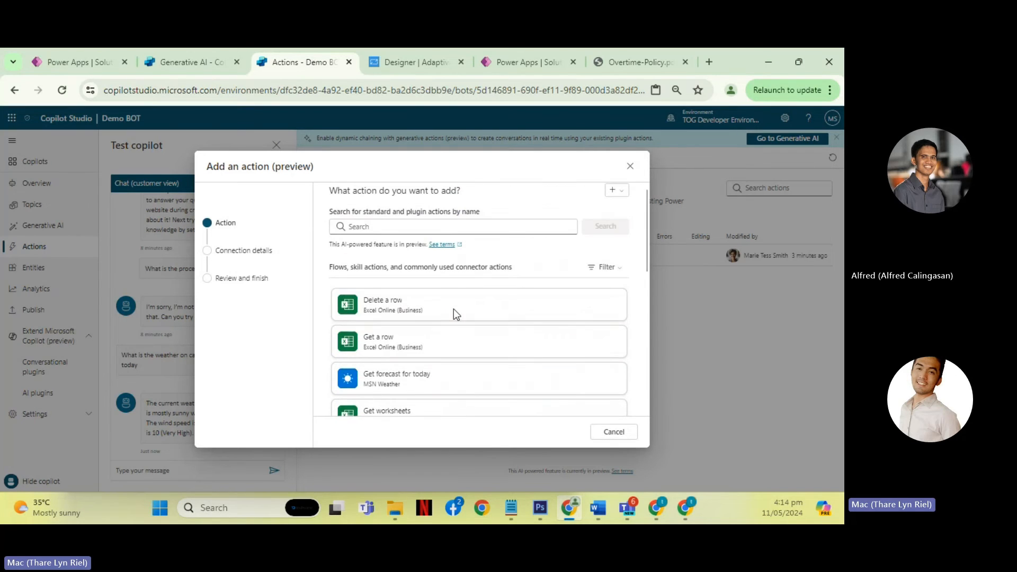
{"action": "left_click", "coordinate": [507, 228]}
{"action": "left_click", "coordinate": [631, 166]}
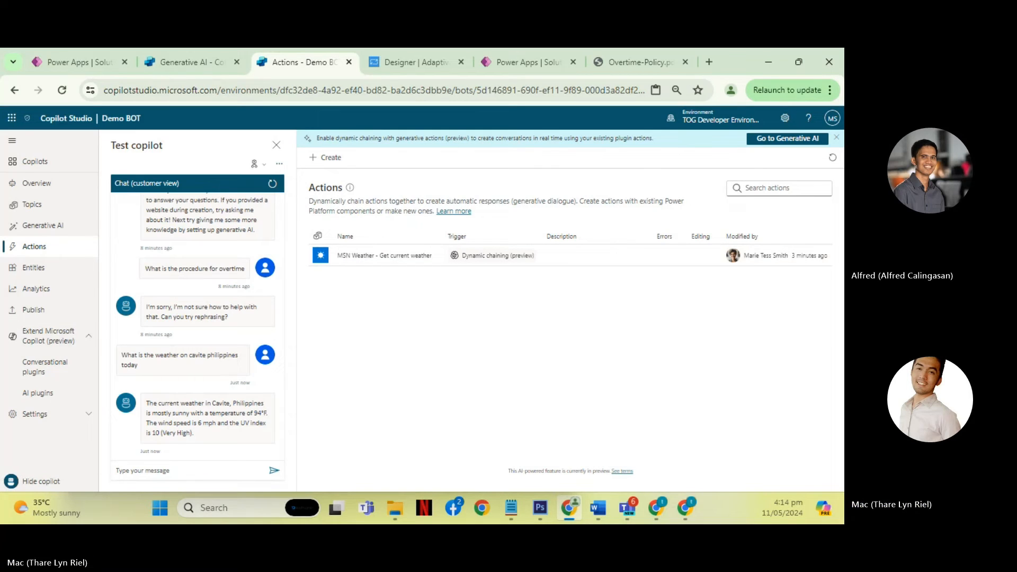
- View how a Power Platform component is added as an AI plugin using Generate content or extract insights, and close the prompt builder
{"action": "left_click", "coordinate": [57, 399]}
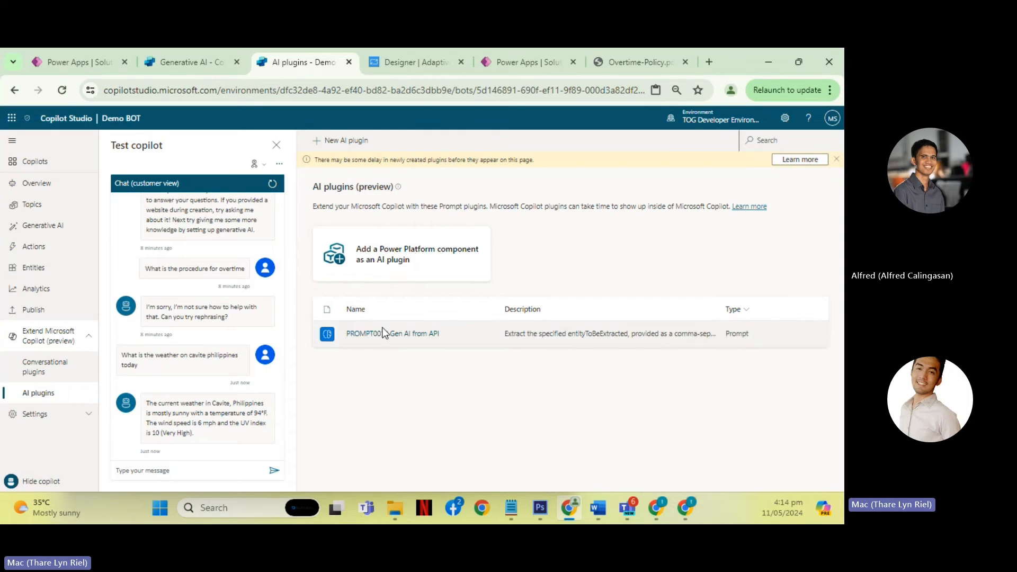
{"action": "left_click", "coordinate": [392, 258]}
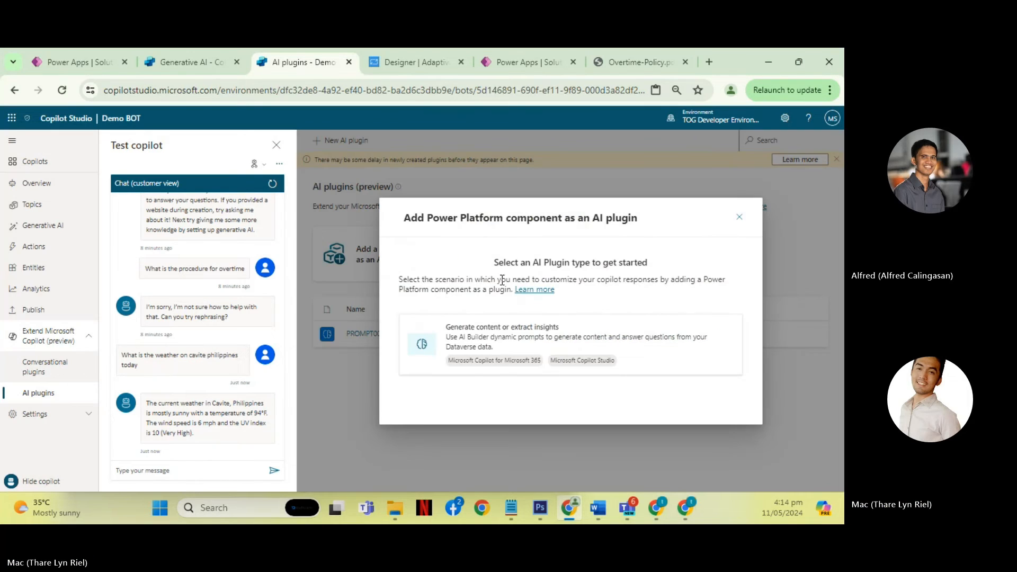
{"action": "left_click", "coordinate": [535, 339]}
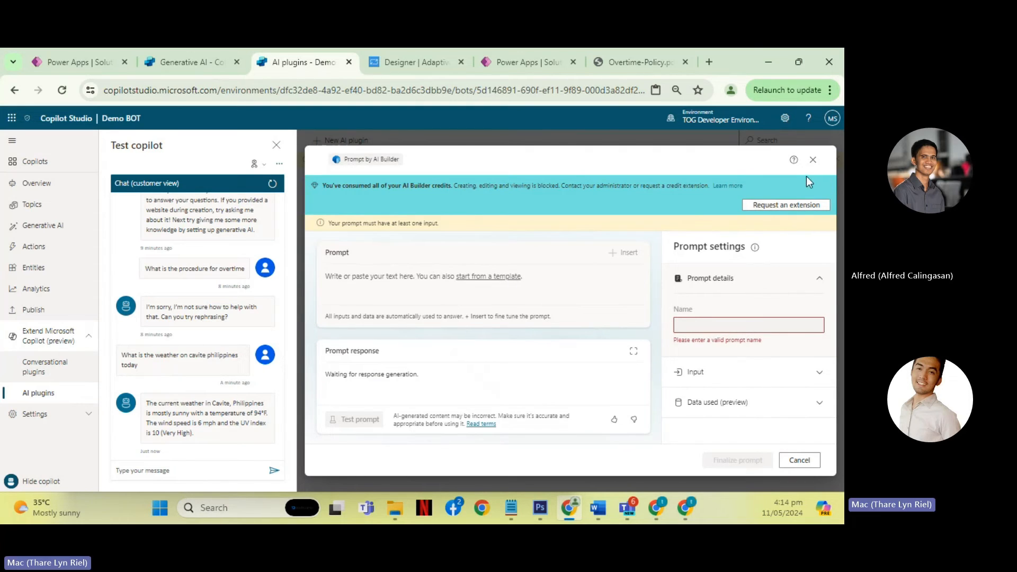
{"action": "left_click", "coordinate": [813, 159]}
- Reorder the browser pages so the Power Apps Chatbots page precedes the Adaptive Card Designer, and return to Demo BOT's AI plugins
{"action": "left_click", "coordinate": [509, 65]}
{"action": "left_click_drag", "start_coordinate": [510, 69], "coordinate": [408, 69]}
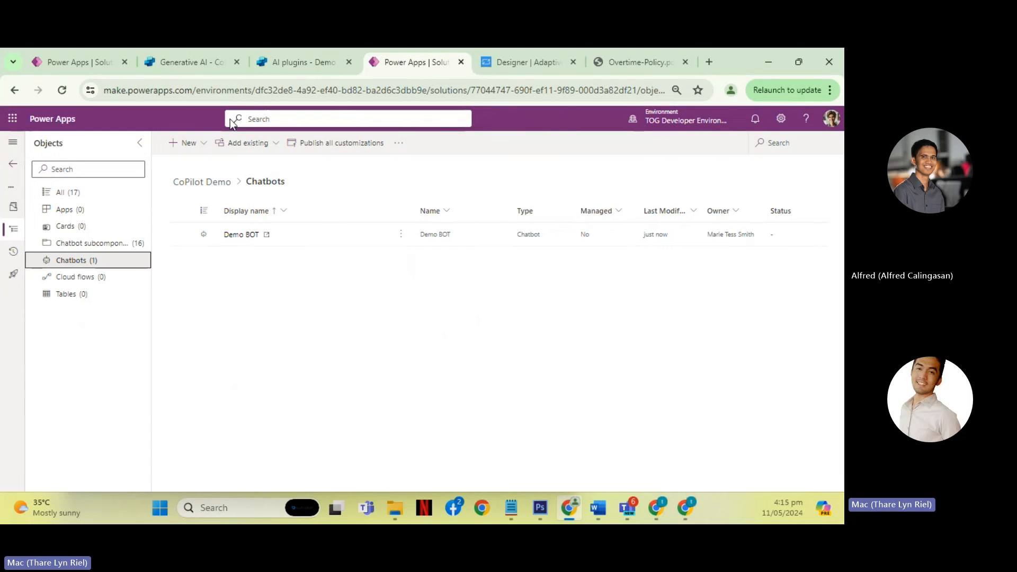
{"action": "left_click", "coordinate": [307, 64]}
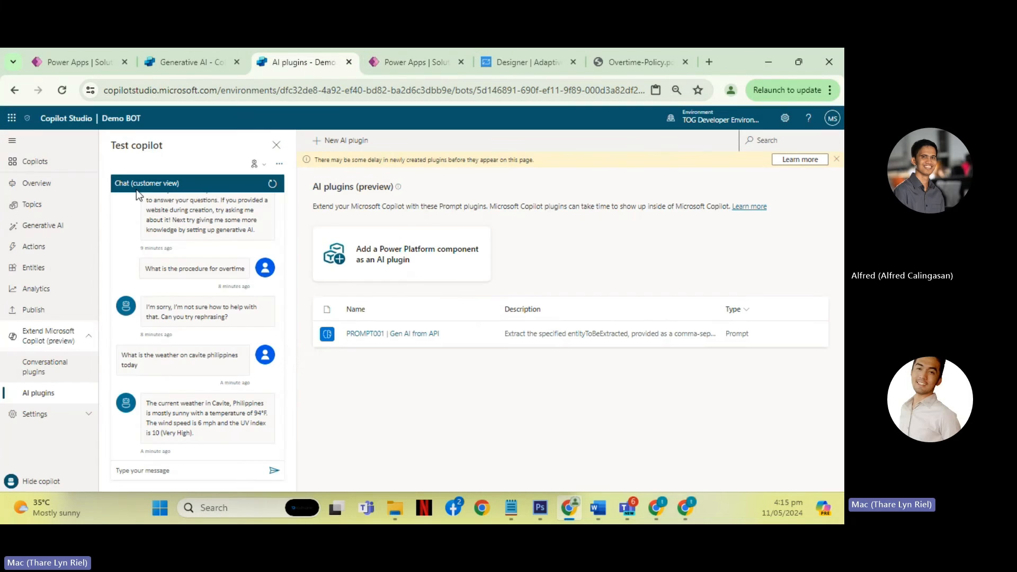
- Go to Copilot Studio's AI prompts page and preview a blank custom prompt for creating text with GPT, closing it unsaved
{"action": "left_click", "coordinate": [15, 159]}
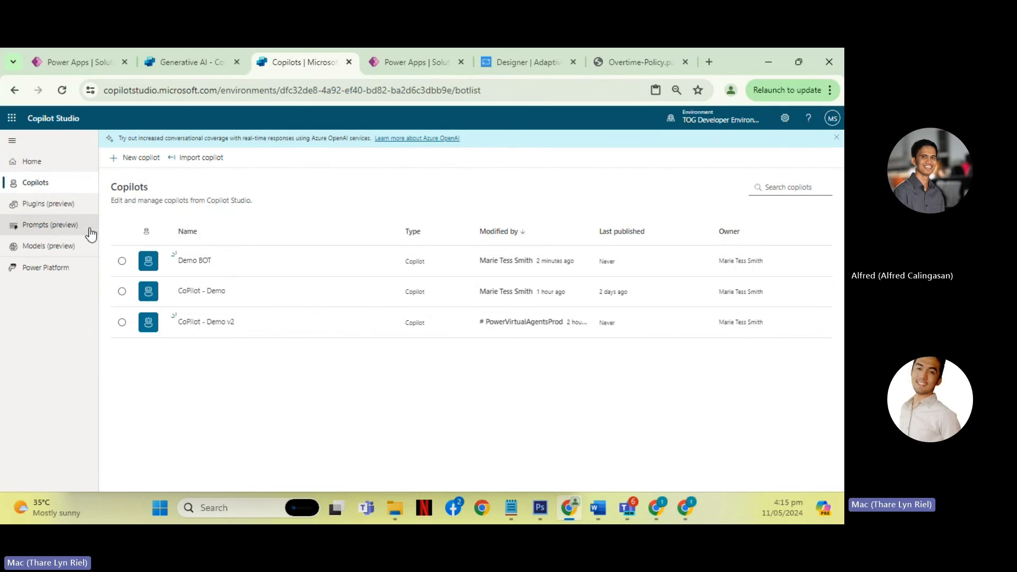
{"action": "left_click", "coordinate": [52, 161]}
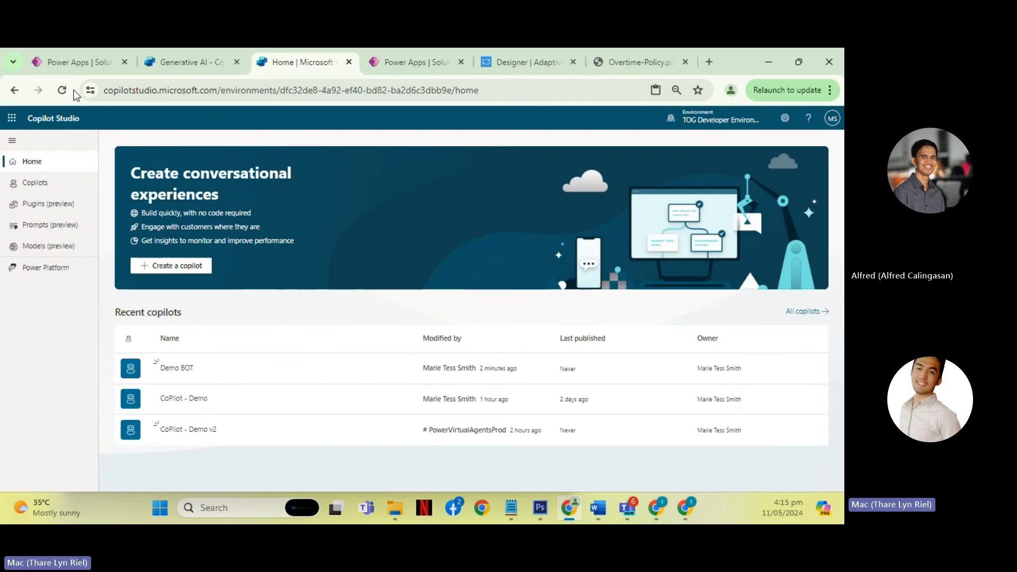
{"action": "left_click", "coordinate": [56, 229]}
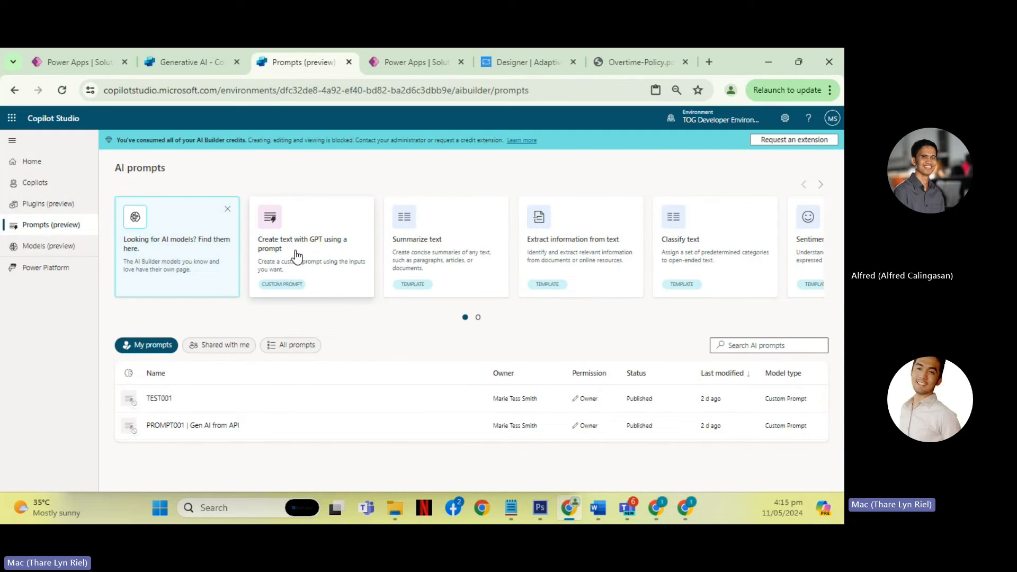
{"action": "left_click", "coordinate": [316, 253]}
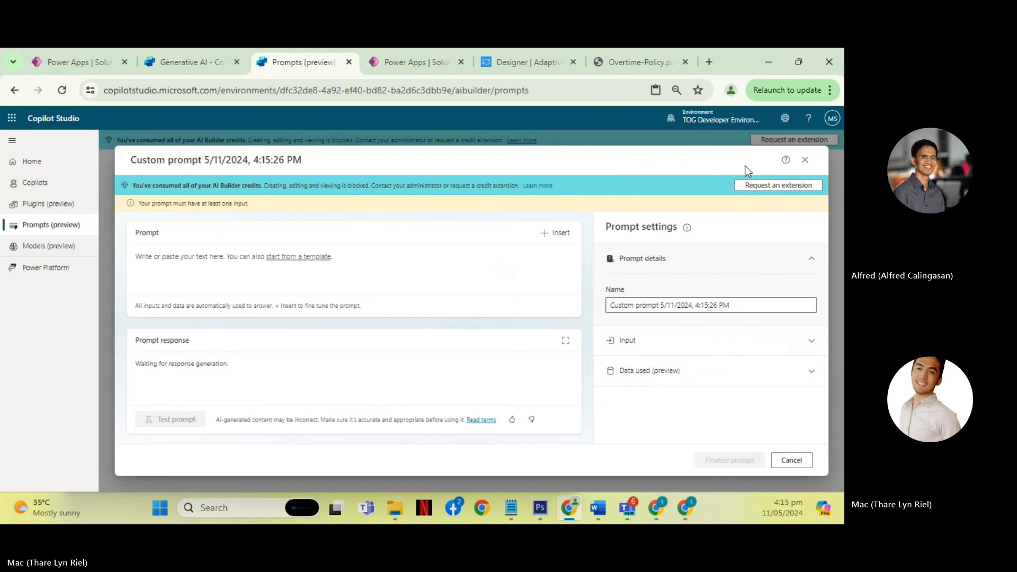
{"action": "left_click", "coordinate": [806, 161]}
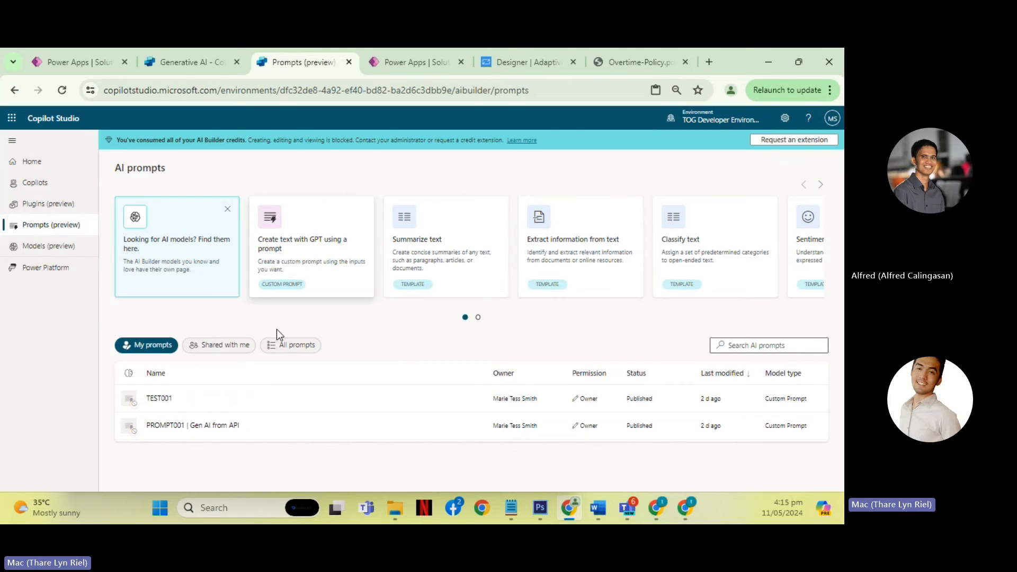
- Examine the Extract information from text template's prompt and CoPilot - Demo's Generative AI sources, and close the prompt unsaved
{"action": "left_click", "coordinate": [578, 247]}
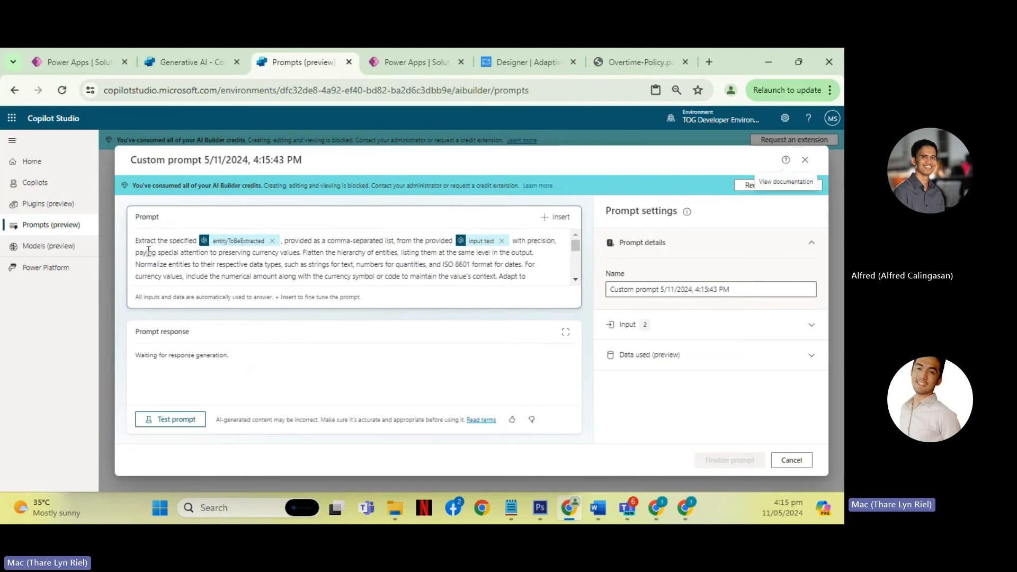
{"action": "left_click_drag", "start_coordinate": [138, 243], "coordinate": [391, 281]}
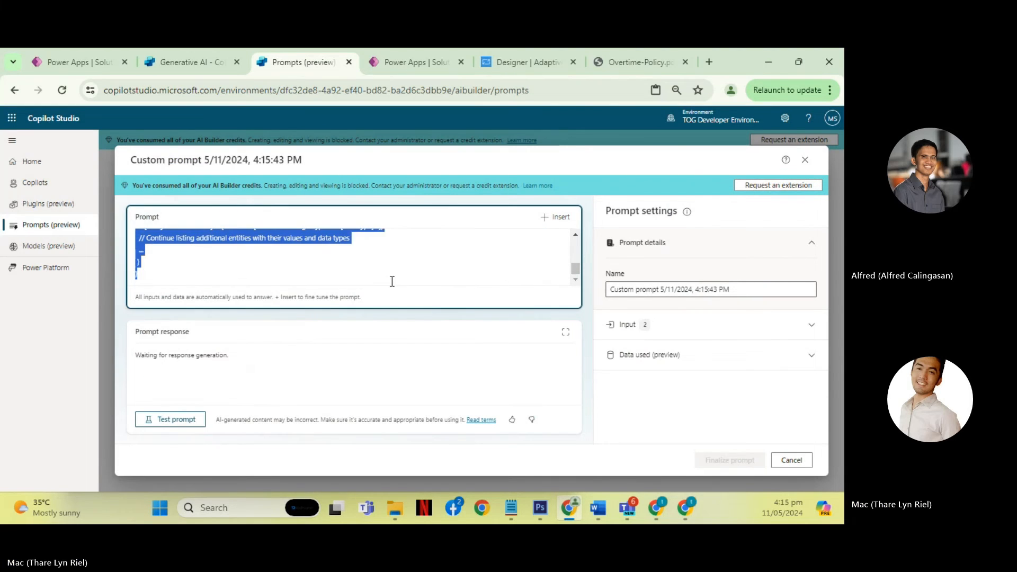
{"action": "scroll", "coordinate": [384, 268], "scroll_direction": "up", "scroll_amount": 5}
{"action": "left_click", "coordinate": [240, 263]}
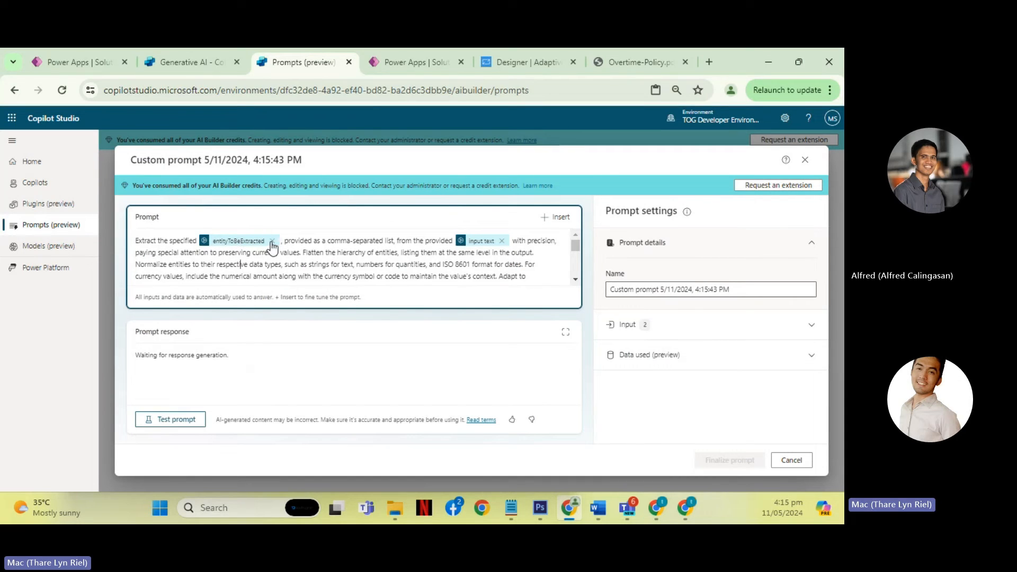
{"action": "left_click", "coordinate": [188, 63]}
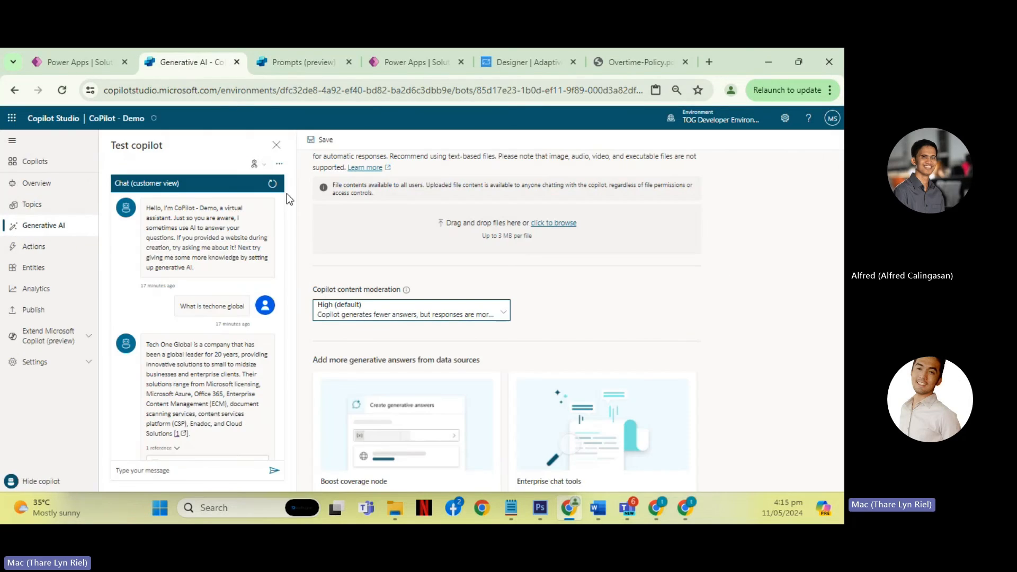
{"action": "scroll", "coordinate": [401, 243], "scroll_direction": "up", "scroll_amount": 5}
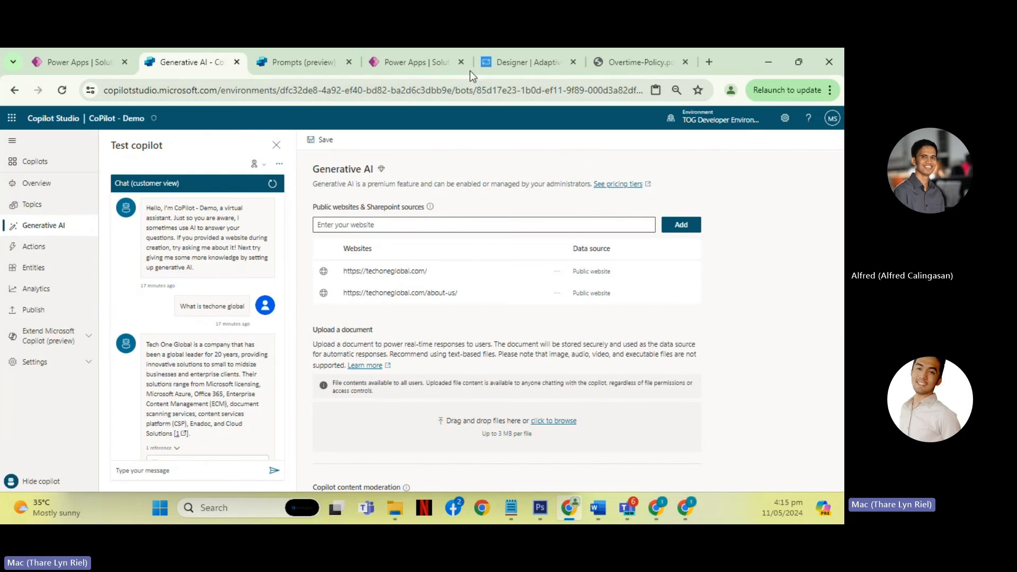
{"action": "left_click", "coordinate": [315, 66]}
{"action": "left_click", "coordinate": [801, 159]}
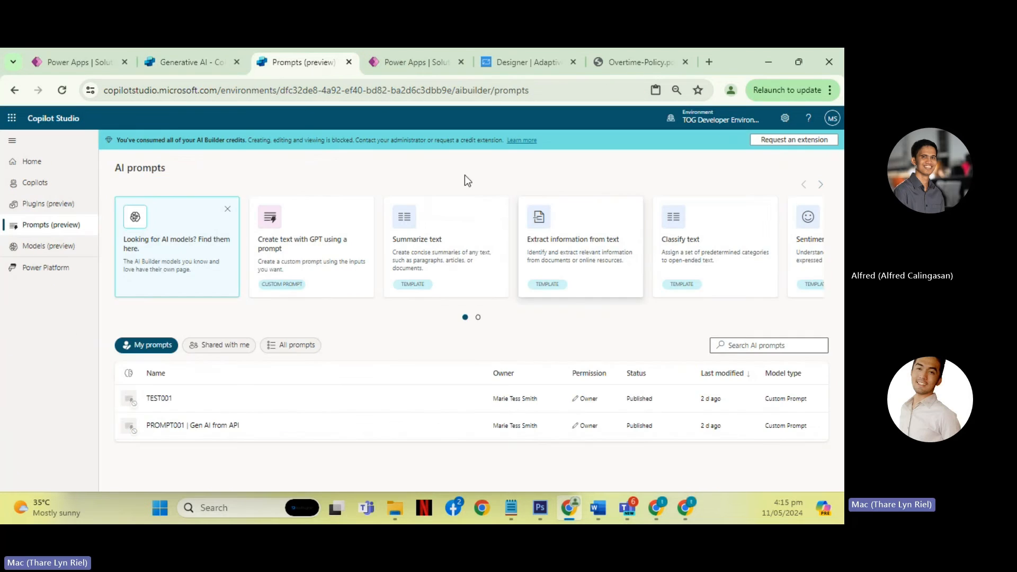
- Reopen Demo BOT from the copilots list and show its AI plugins under Extend Microsoft Copilot
{"action": "left_click", "coordinate": [40, 184]}
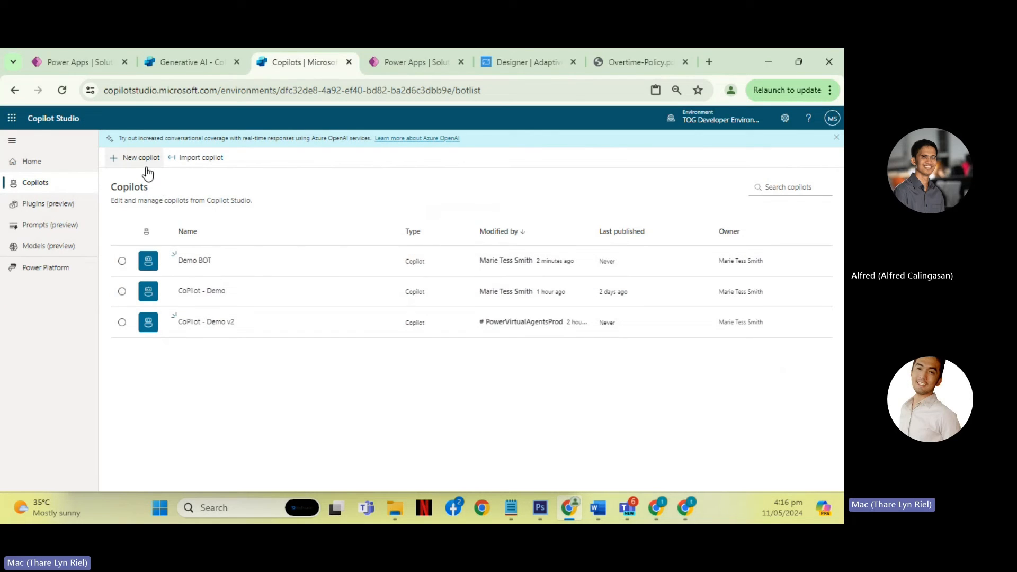
{"action": "left_click", "coordinate": [195, 260]}
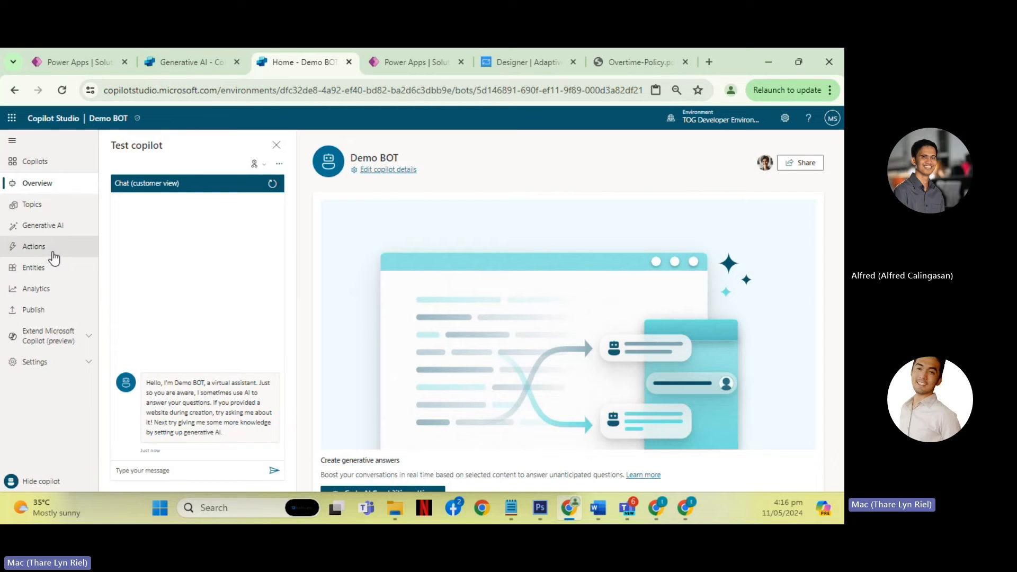
{"action": "left_click", "coordinate": [61, 335]}
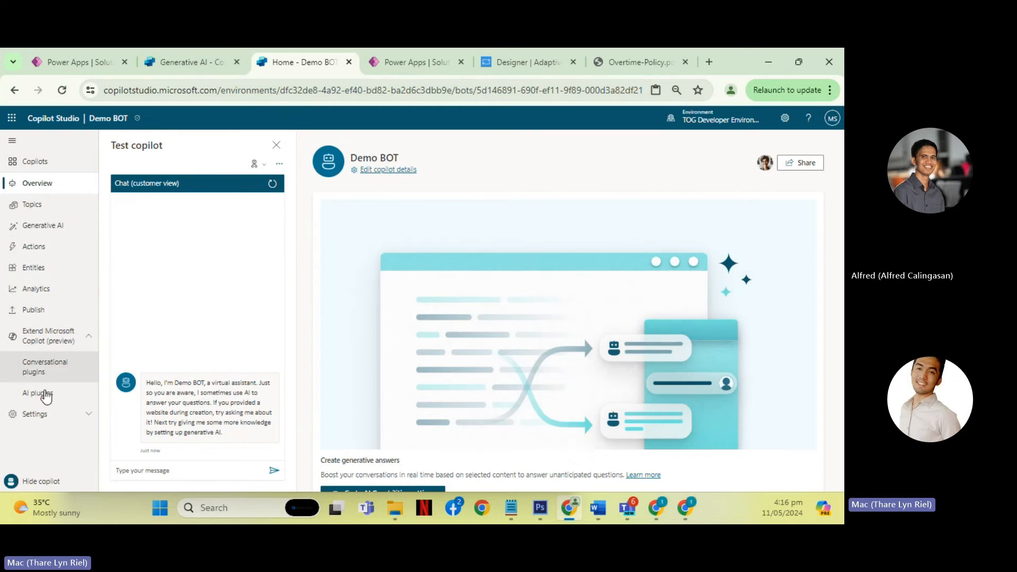
{"action": "left_click", "coordinate": [53, 398]}
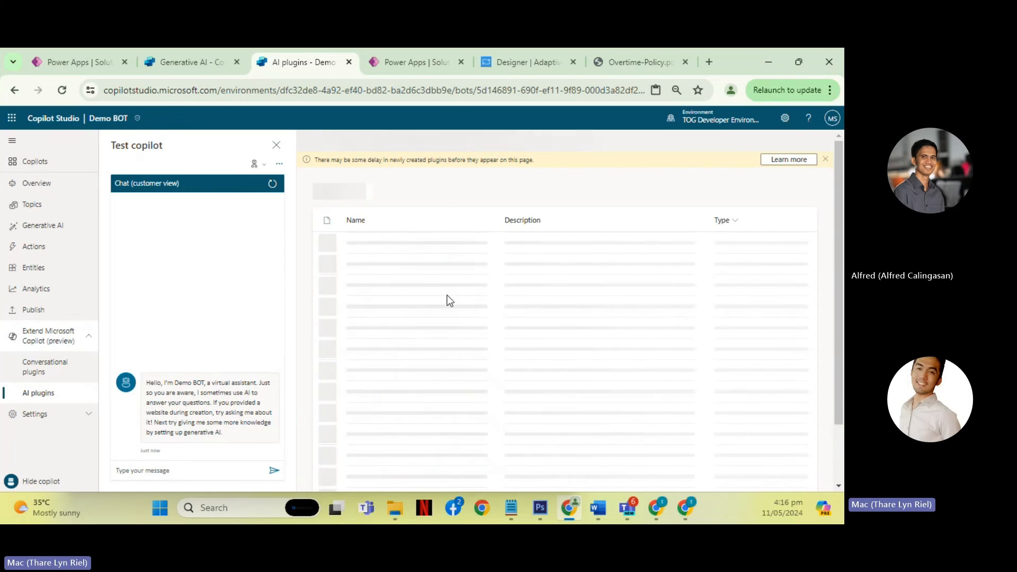
- Review the node and action types available after TOPIC001's weather action, including advanced and topic management options, and return to Demo BOT's Actions page
{"action": "left_click", "coordinate": [33, 206]}
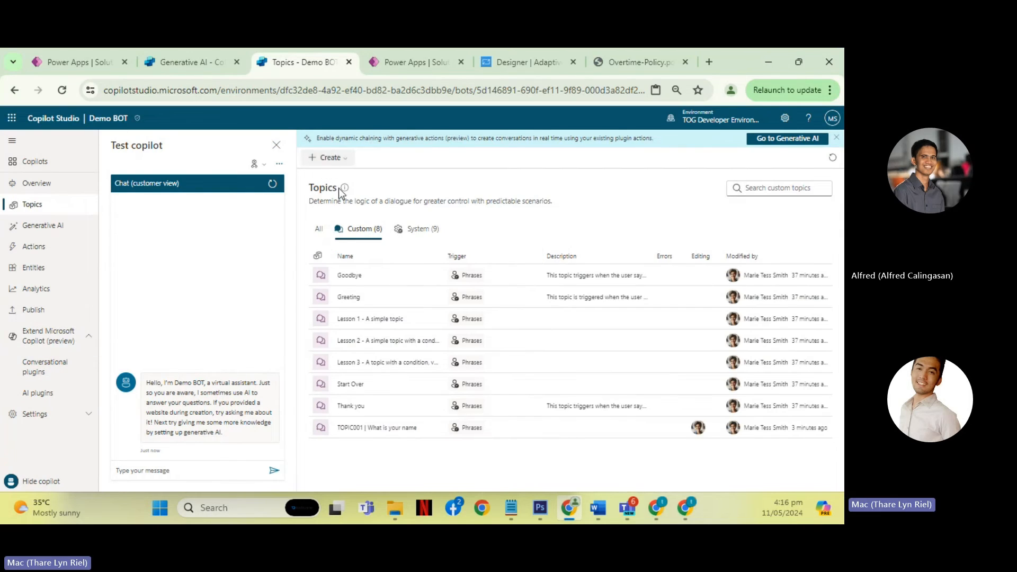
{"action": "left_click", "coordinate": [389, 429]}
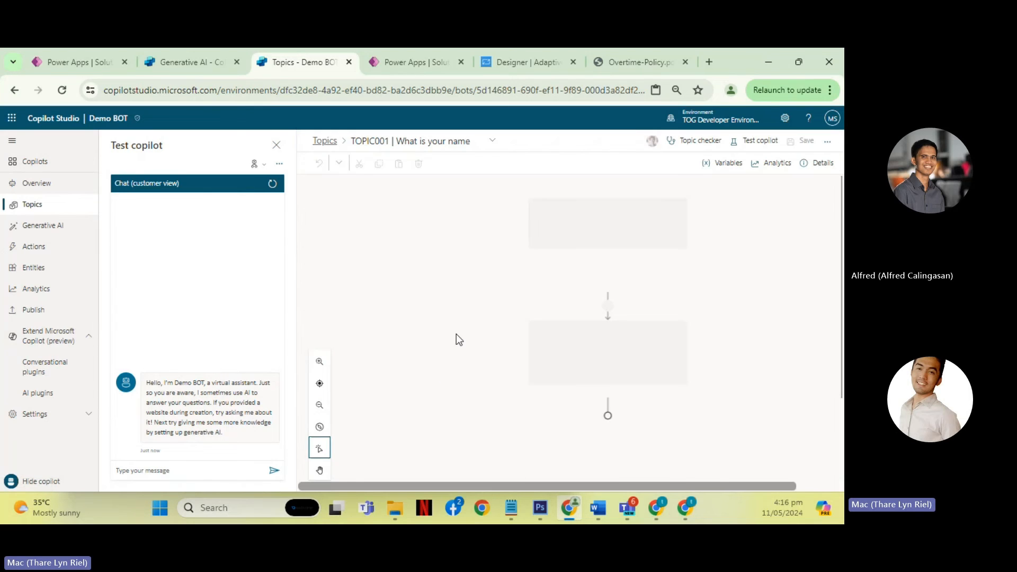
{"action": "scroll", "coordinate": [478, 325], "scroll_direction": "down", "scroll_amount": 3}
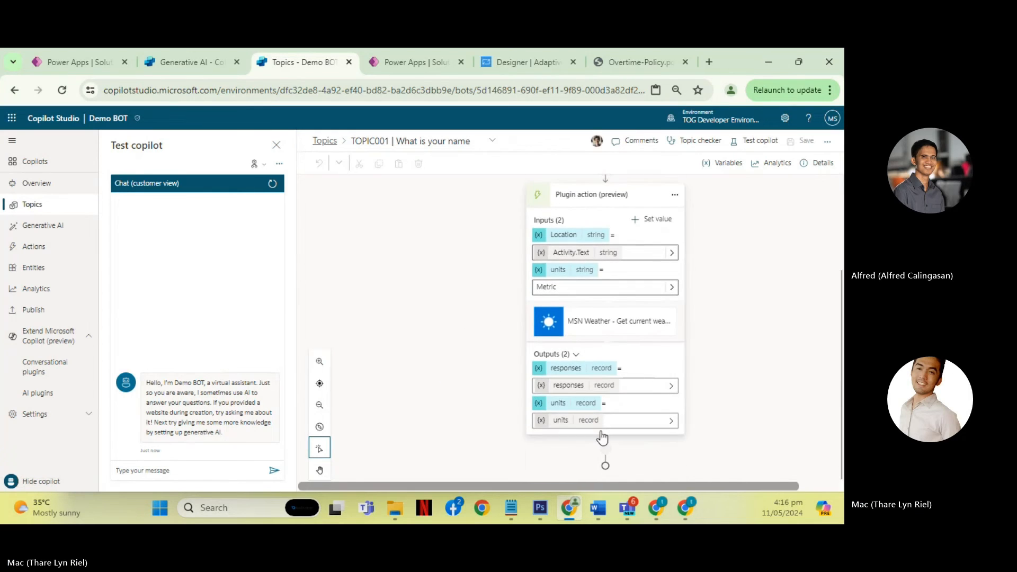
{"action": "left_click", "coordinate": [604, 450]}
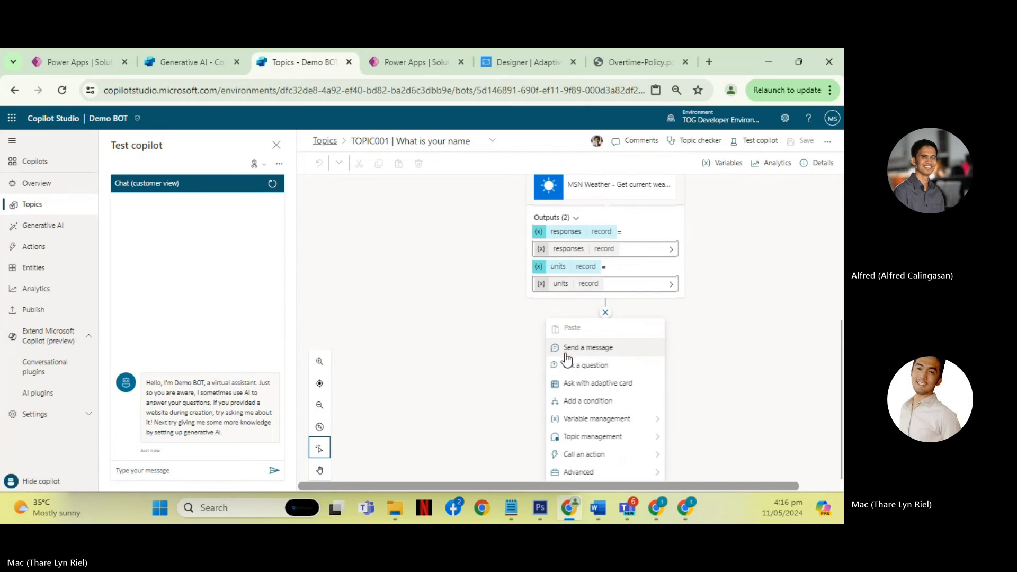
{"action": "mouse_move", "coordinate": [624, 473]}
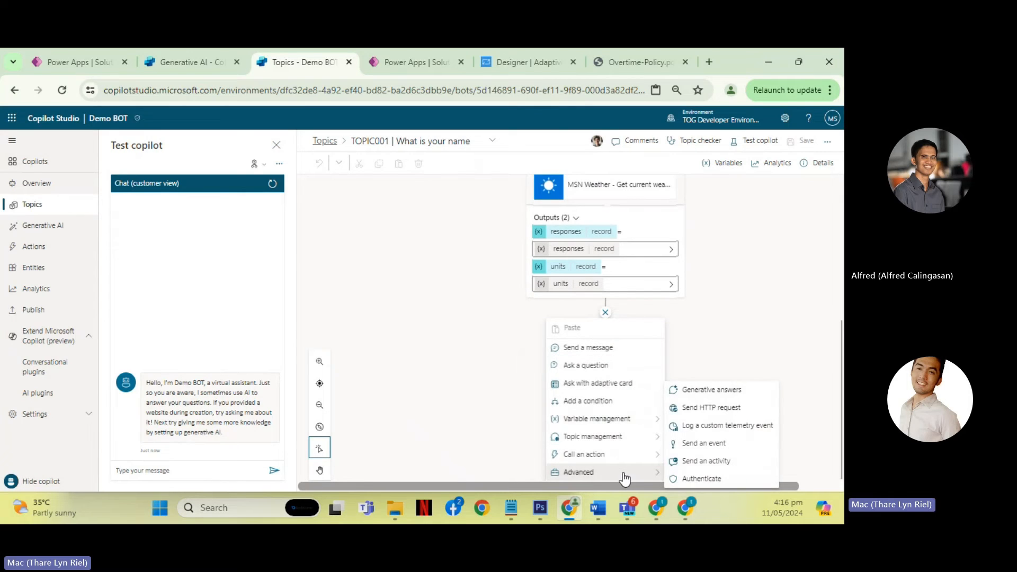
{"action": "left_click", "coordinate": [591, 454]}
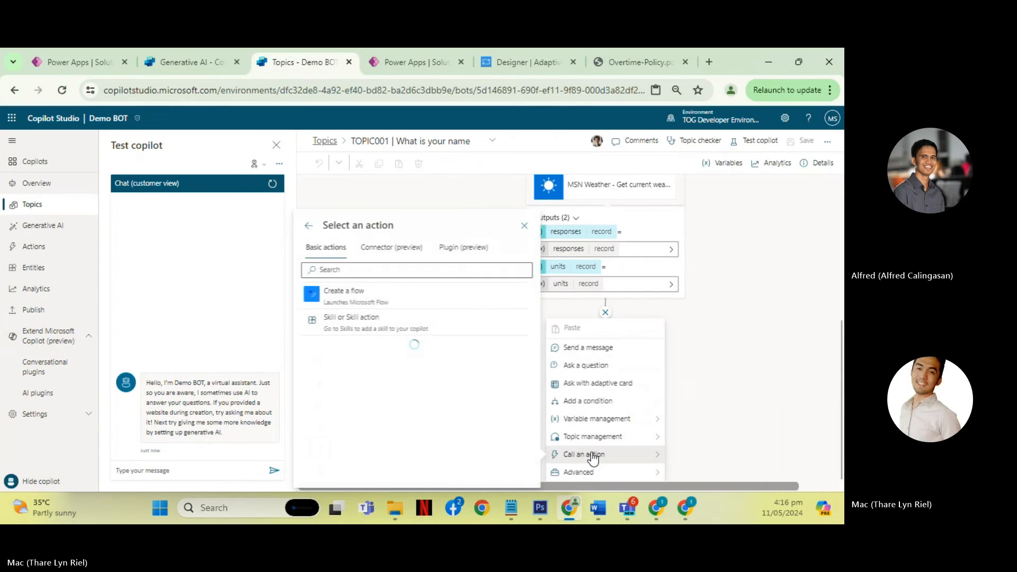
{"action": "left_click", "coordinate": [397, 253]}
{"action": "left_click", "coordinate": [340, 255]}
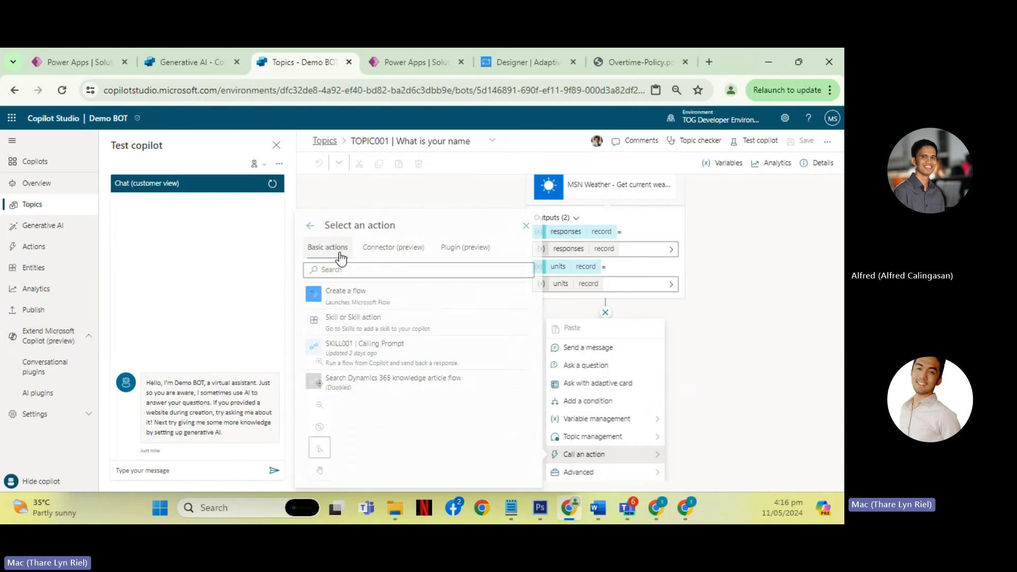
{"action": "mouse_move", "coordinate": [625, 437]}
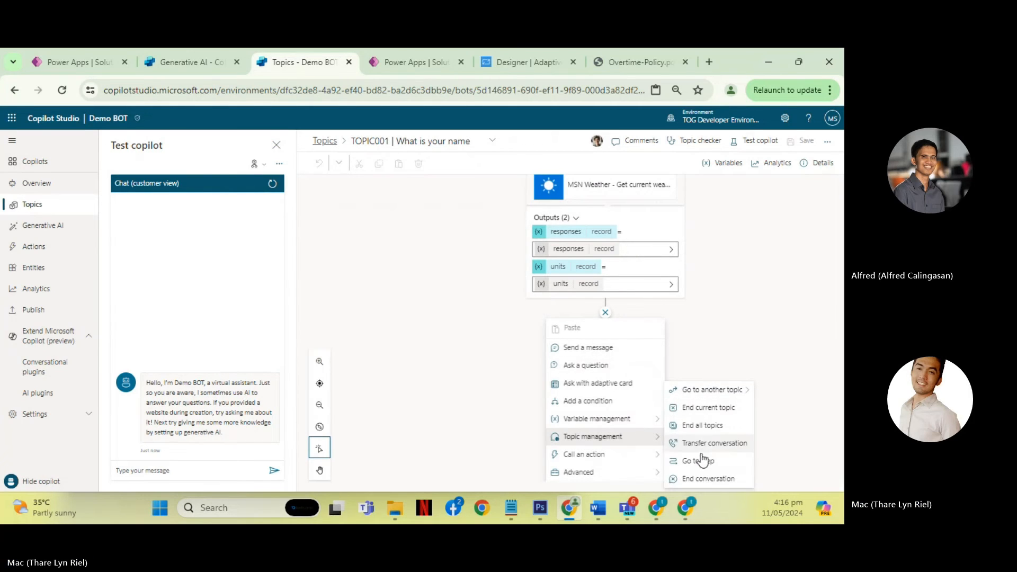
{"action": "left_click", "coordinate": [390, 322]}
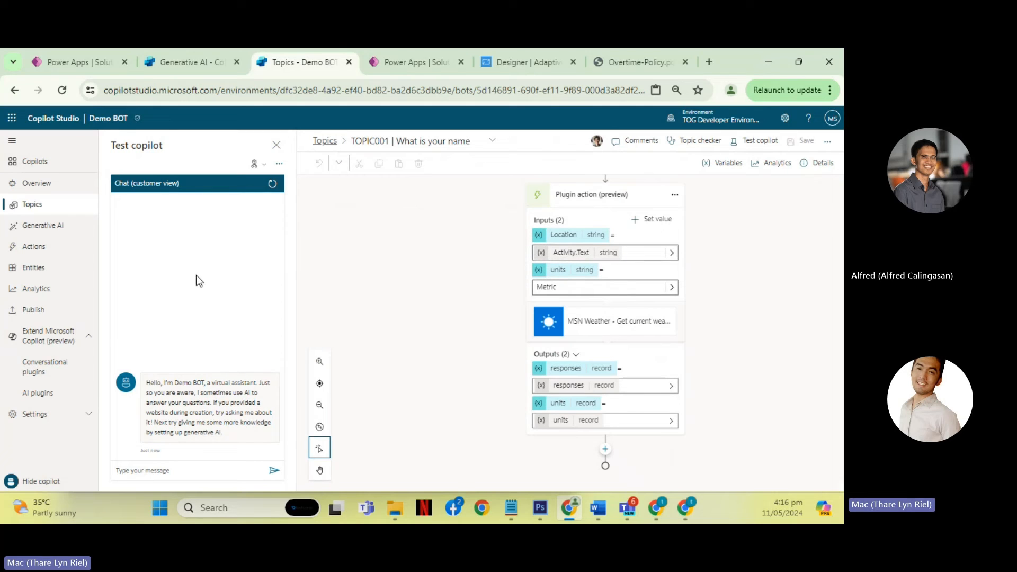
{"action": "left_click", "coordinate": [47, 246]}
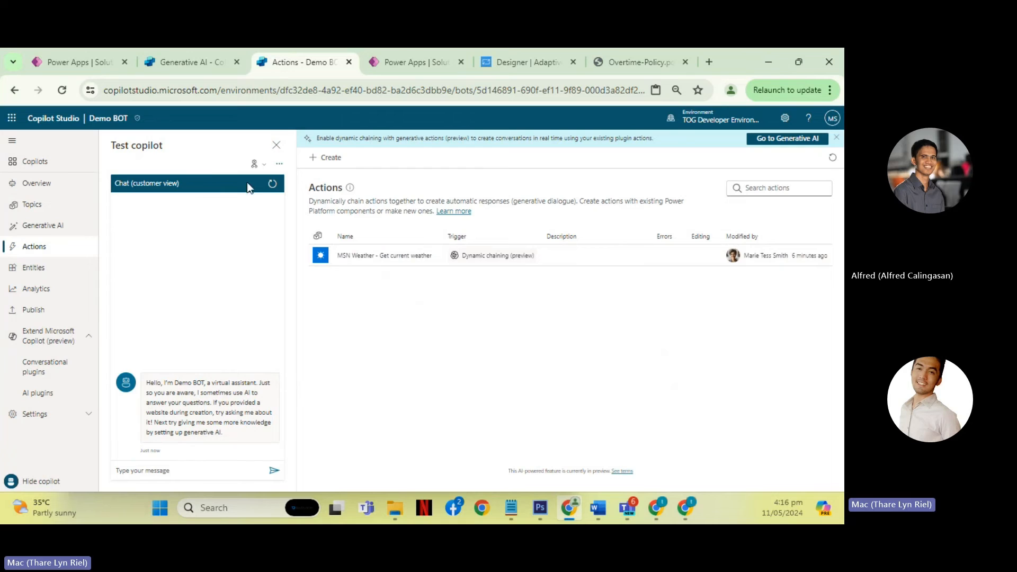
- Browse the actions that can be added to Demo BOT, search them for "PROMPT", and clear the search
{"action": "left_click", "coordinate": [330, 157]}
{"action": "scroll", "coordinate": [421, 318], "scroll_direction": "down", "scroll_amount": 1}
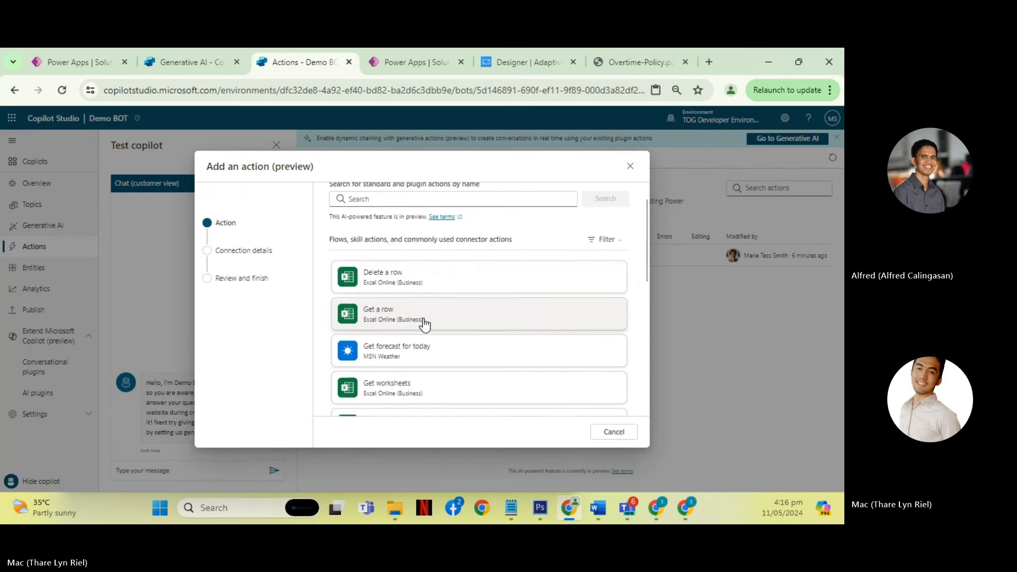
{"action": "scroll", "coordinate": [423, 321], "scroll_direction": "down", "scroll_amount": 5}
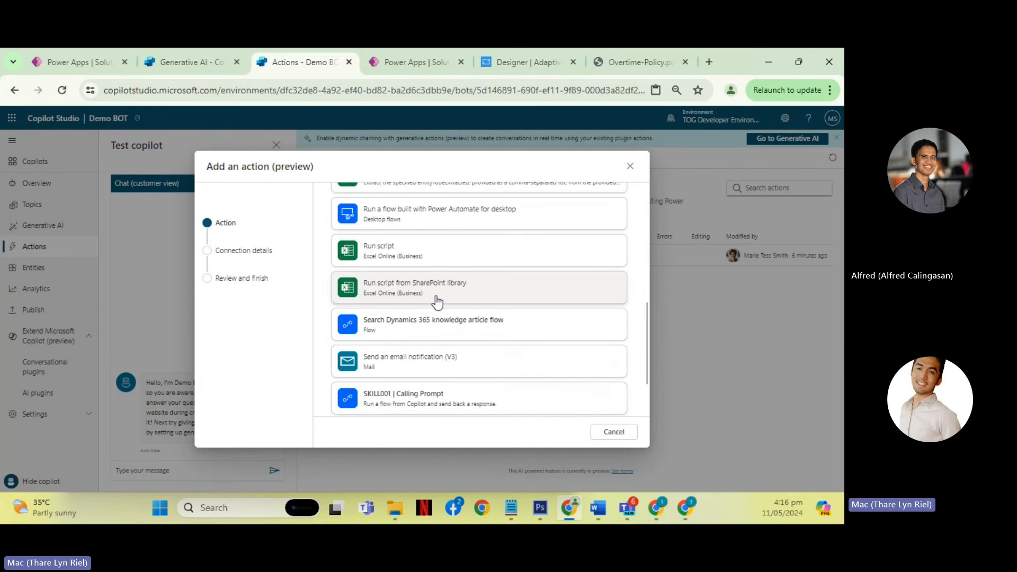
{"action": "scroll", "coordinate": [437, 302], "scroll_direction": "up", "scroll_amount": 6}
{"action": "left_click", "coordinate": [416, 243]}
{"action": "type", "text": "P"}
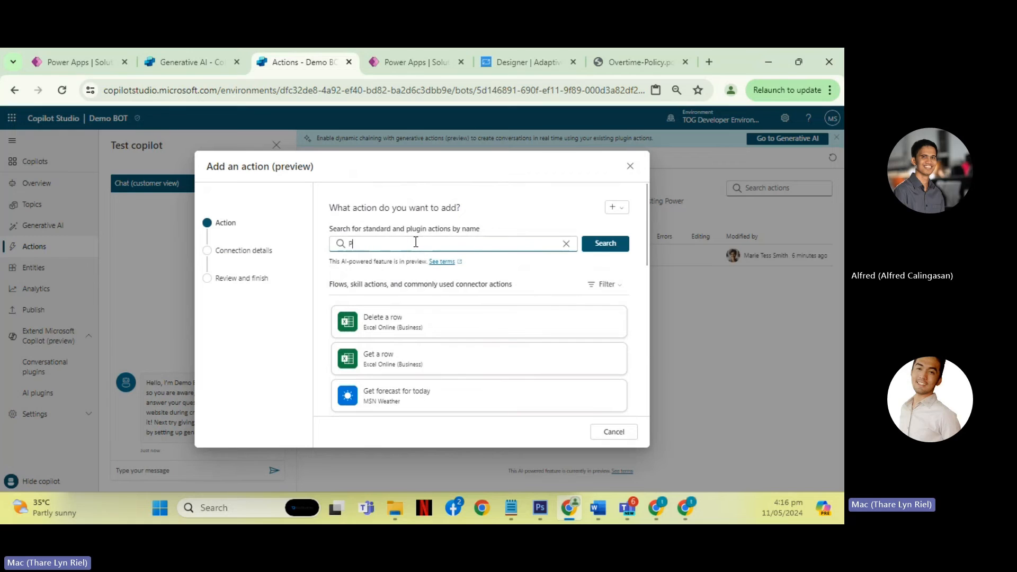
{"action": "type", "text": "ORM"}
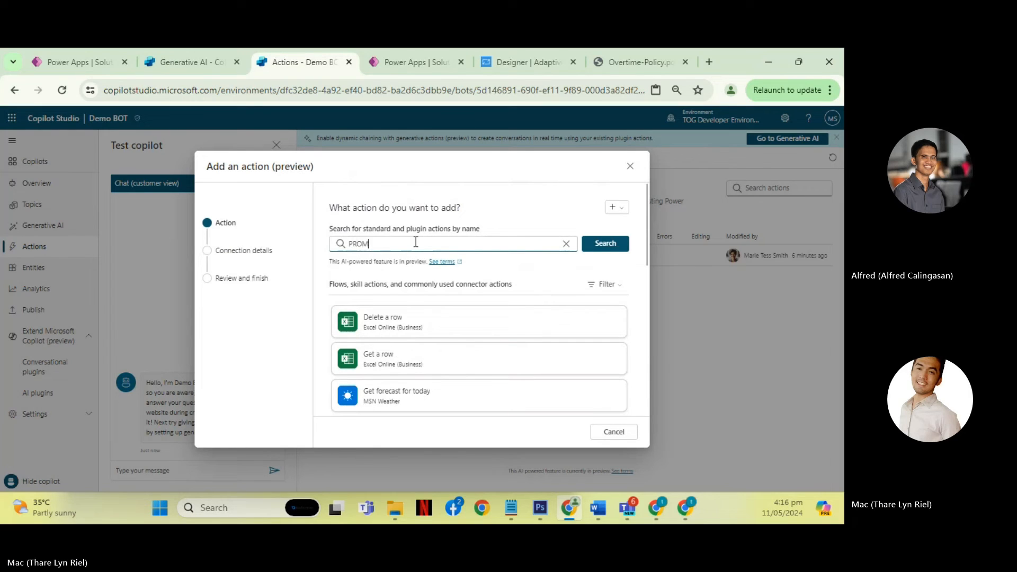
{"action": "type", "text": "PT"}
{"action": "left_click", "coordinate": [606, 243]}
{"action": "scroll", "coordinate": [471, 297], "scroll_direction": "down", "scroll_amount": 3}
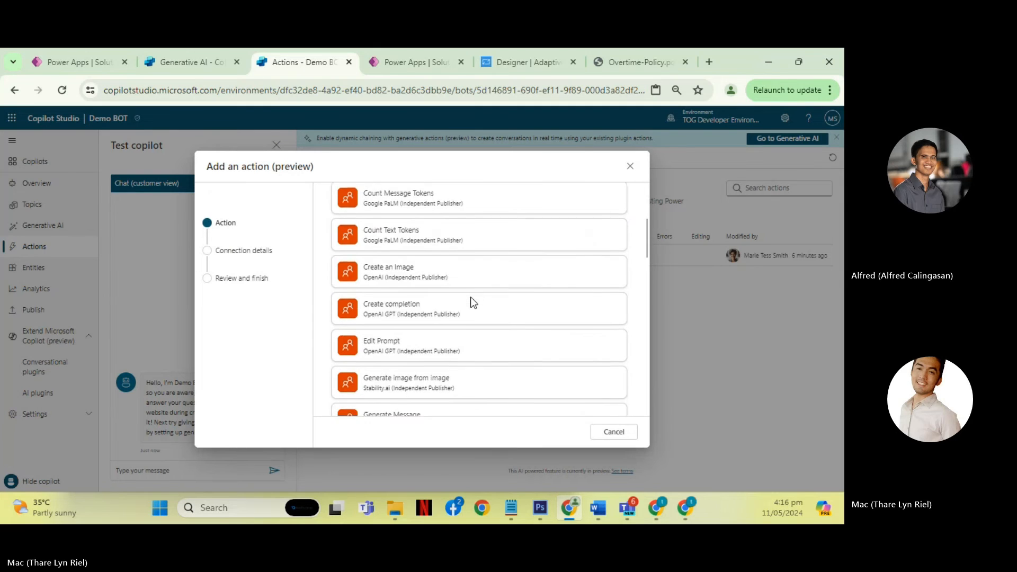
{"action": "scroll", "coordinate": [470, 297], "scroll_direction": "up", "scroll_amount": 3}
{"action": "left_click", "coordinate": [567, 245]}
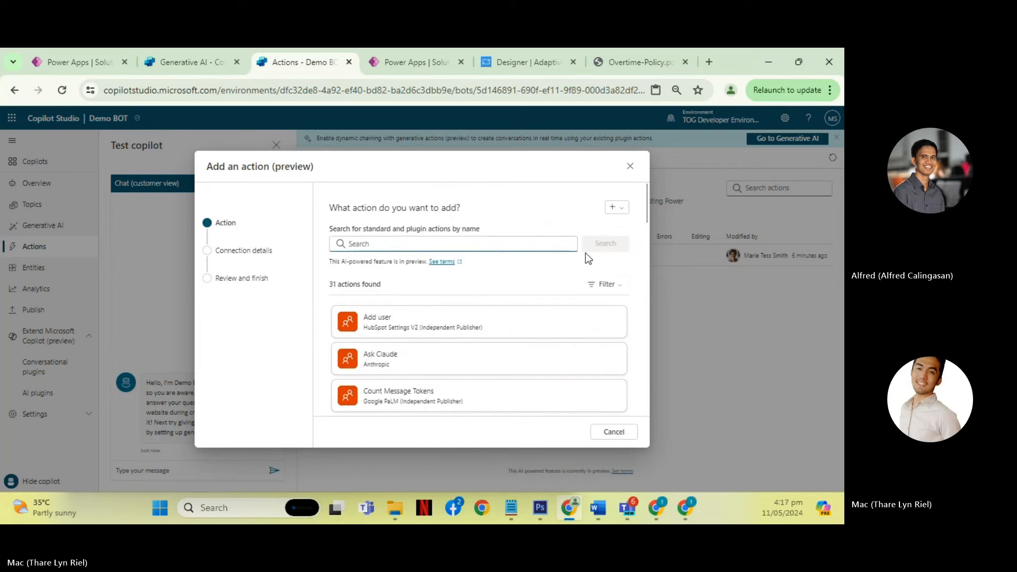
- Review the action details, inputs and outputs of PROMPT001 | Gen AI from API, and cancel without adding it to Demo BOT
{"action": "scroll", "coordinate": [469, 349], "scroll_direction": "down", "scroll_amount": 3}
{"action": "scroll", "coordinate": [469, 359], "scroll_direction": "down", "scroll_amount": 3}
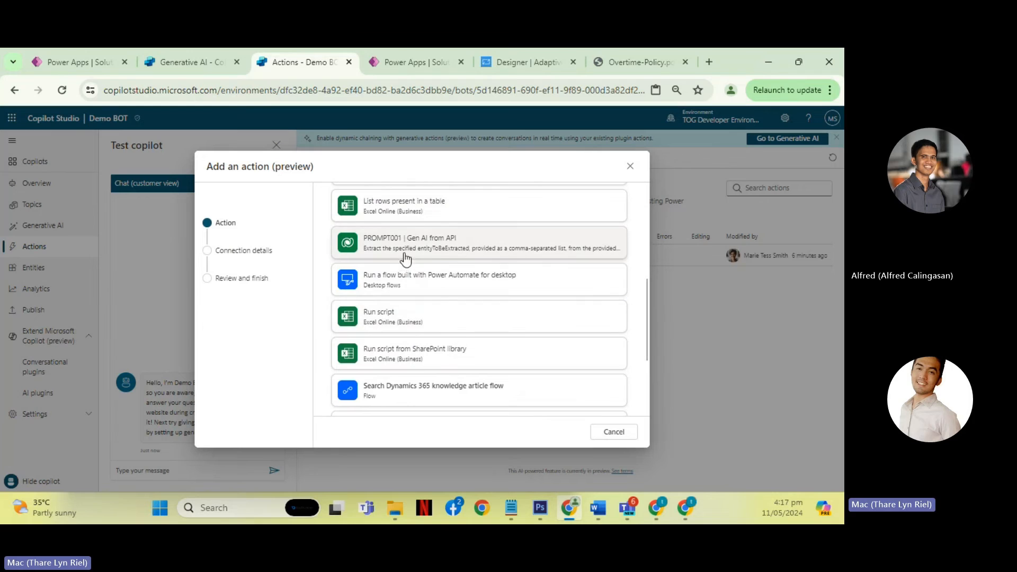
{"action": "scroll", "coordinate": [437, 264], "scroll_direction": "up", "scroll_amount": 3}
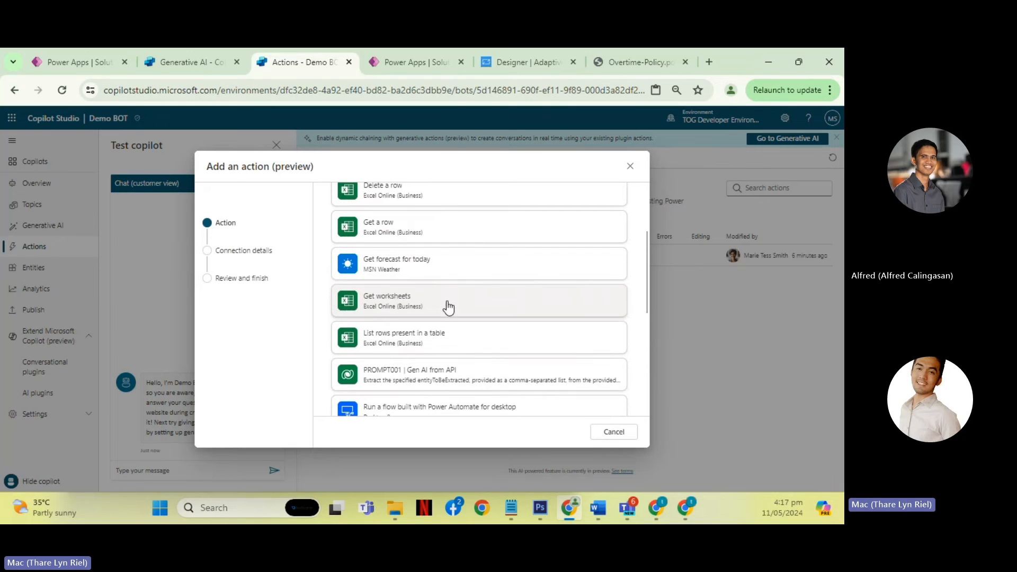
{"action": "left_click", "coordinate": [443, 374]}
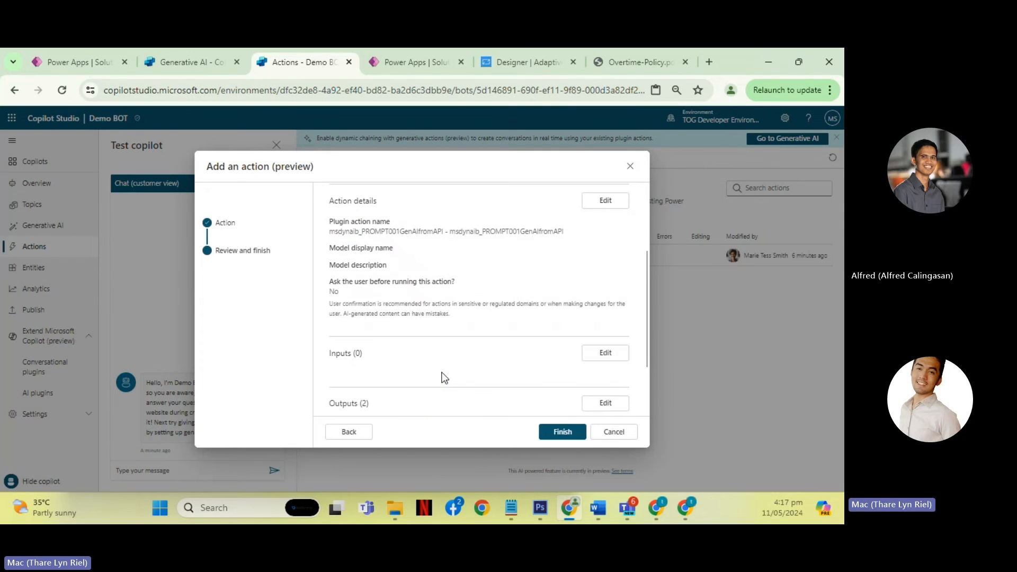
{"action": "scroll", "coordinate": [495, 290], "scroll_direction": "down", "scroll_amount": 5}
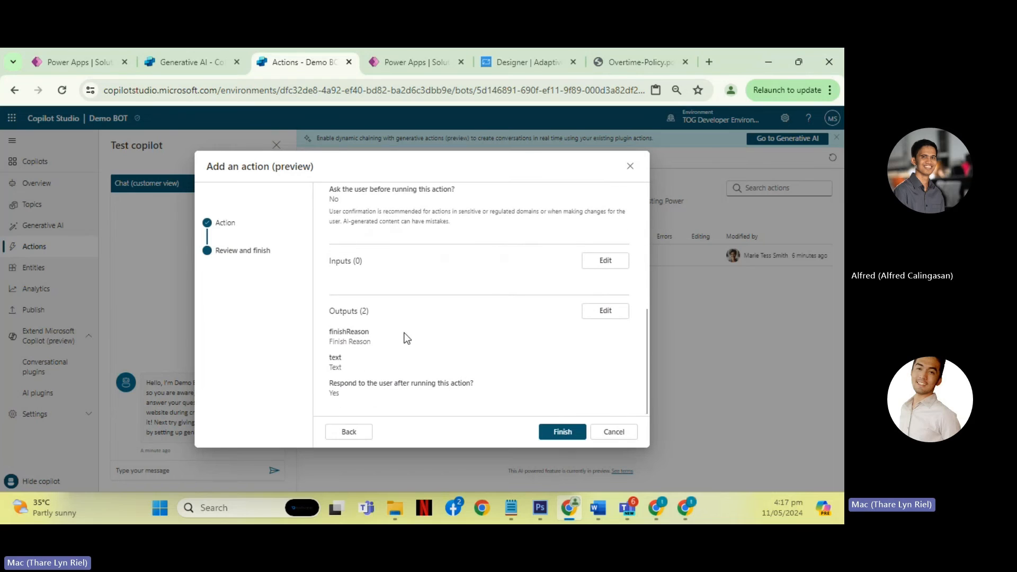
{"action": "left_click", "coordinate": [615, 432]}
{"action": "left_click", "coordinate": [482, 318]}
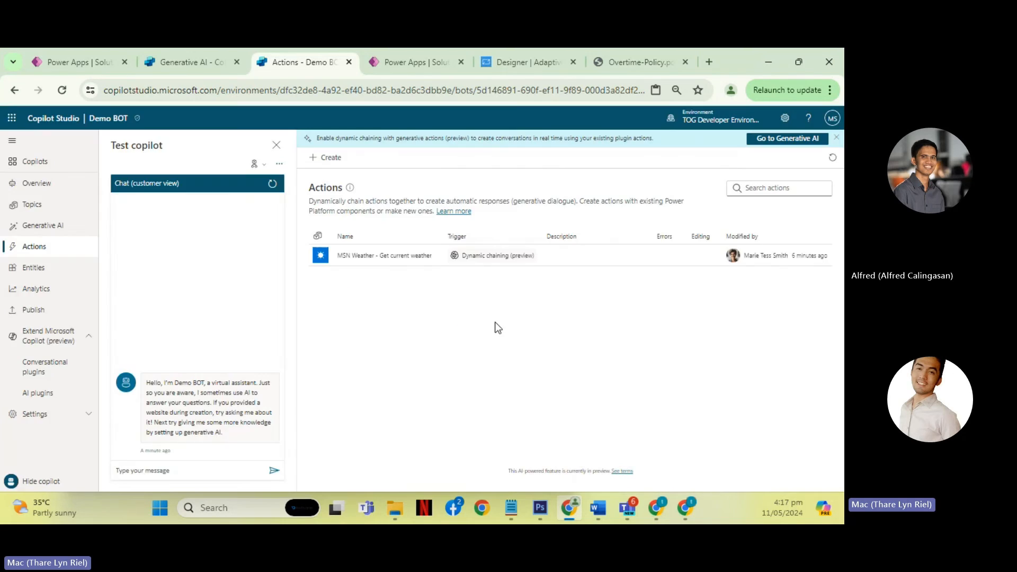
- Start creating a new flow as a Demo BOT action and bring up its designer in Power Automate
{"action": "left_click", "coordinate": [325, 157]}
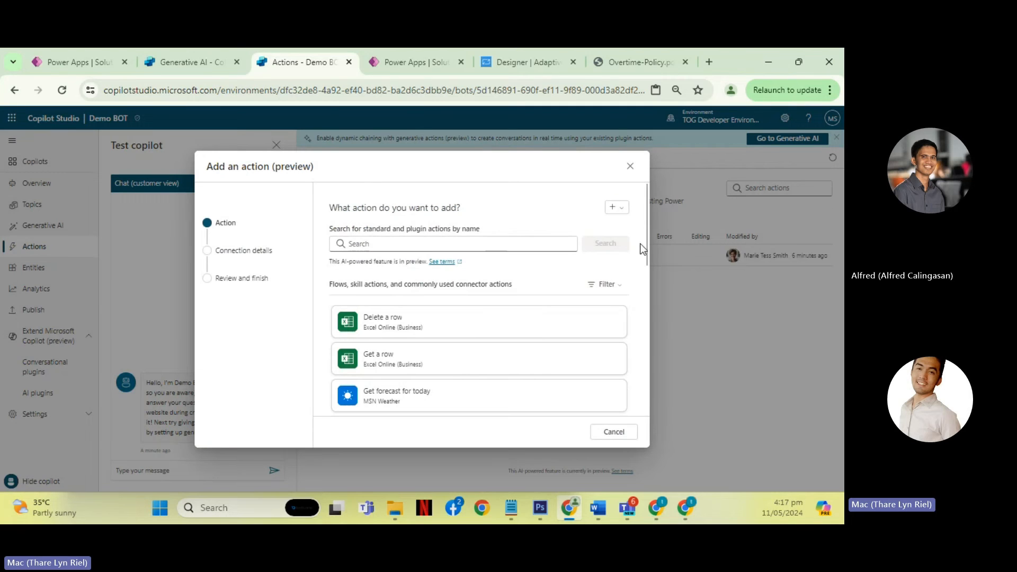
{"action": "left_click", "coordinate": [615, 207]}
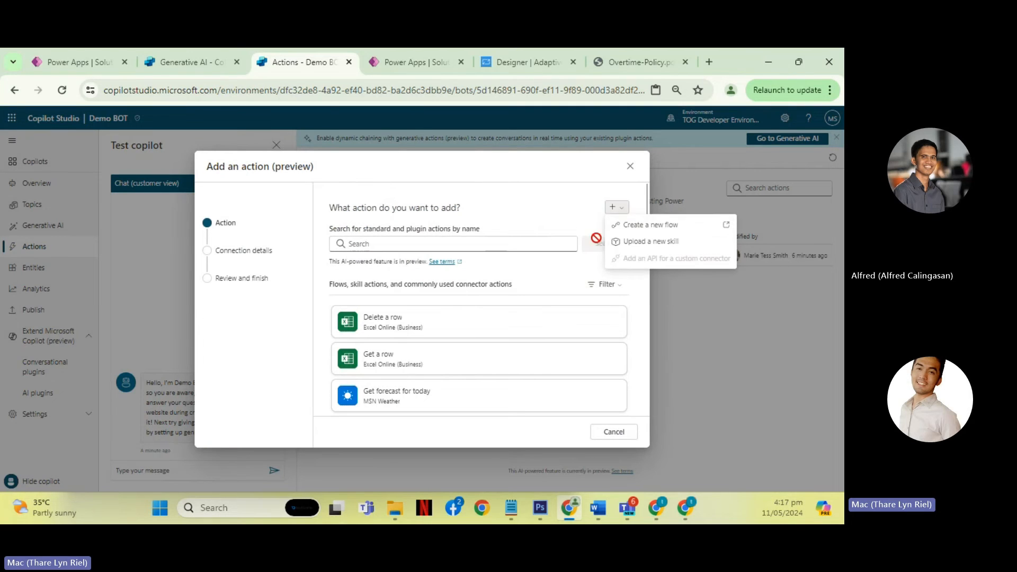
{"action": "left_click", "coordinate": [668, 228]}
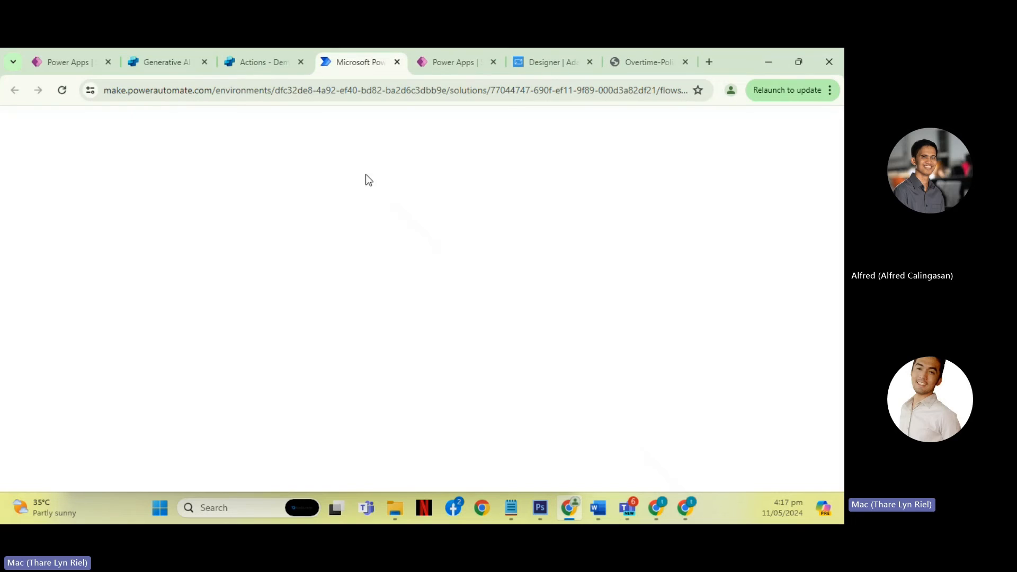
{"action": "left_click", "coordinate": [263, 65]}
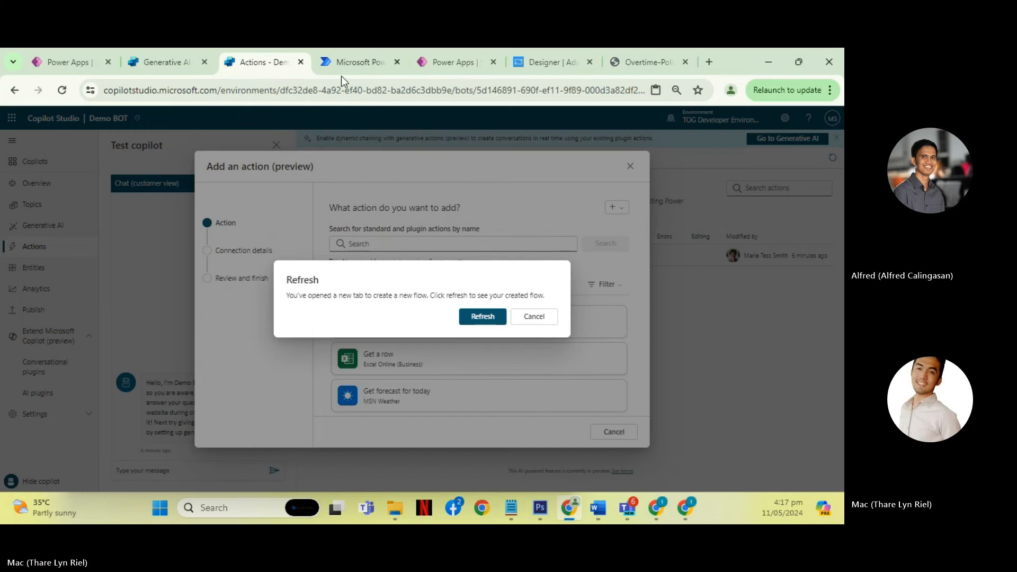
{"action": "left_click", "coordinate": [354, 66]}
{"action": "left_click", "coordinate": [257, 61]}
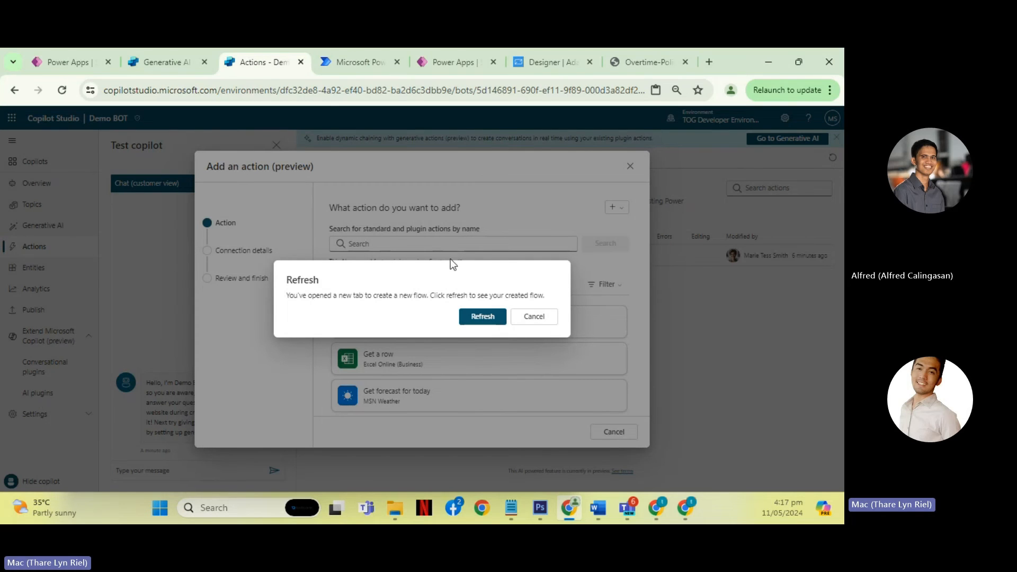
{"action": "left_click", "coordinate": [353, 62]}
{"action": "left_click", "coordinate": [256, 62]}
{"action": "left_click", "coordinate": [341, 67]}
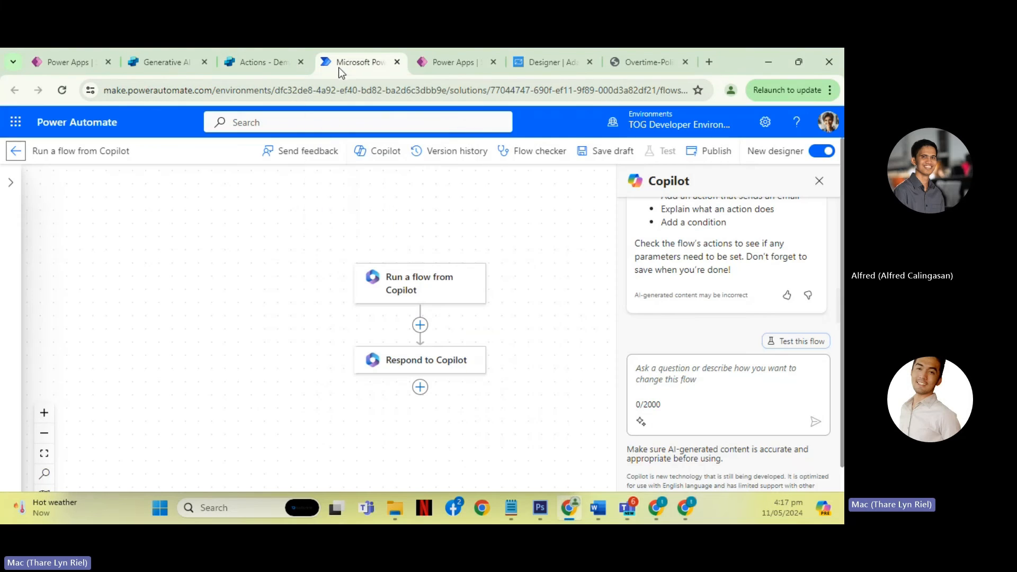
- Switch the flow to the classic designer and insert AI Builder's Create text with GPT using a prompt before Respond to Copilot
{"action": "left_click", "coordinate": [819, 181]}
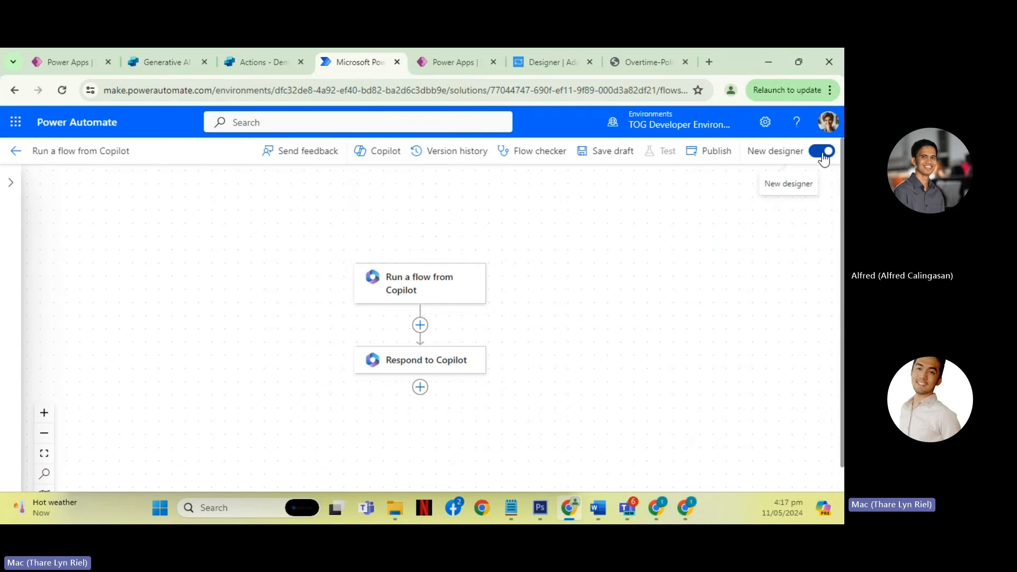
{"action": "left_click", "coordinate": [823, 151]}
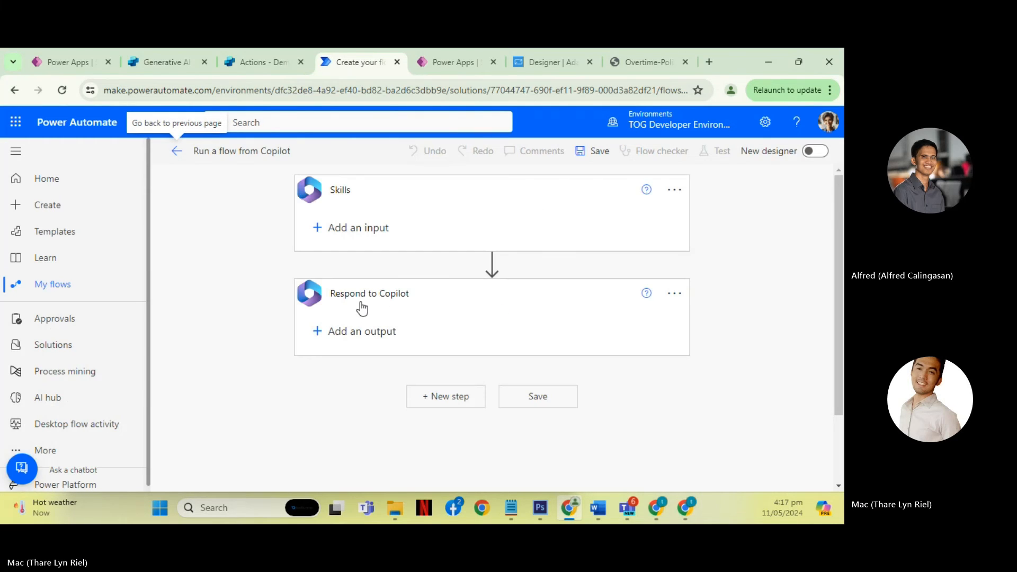
{"action": "left_click", "coordinate": [492, 262]}
{"action": "left_click", "coordinate": [486, 284]}
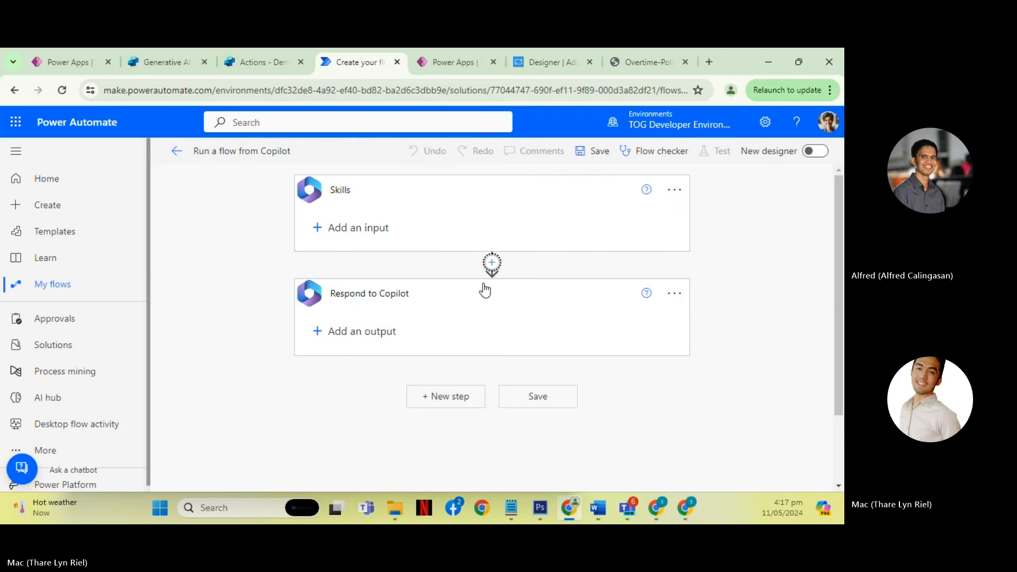
{"action": "type", "text": "AI"}
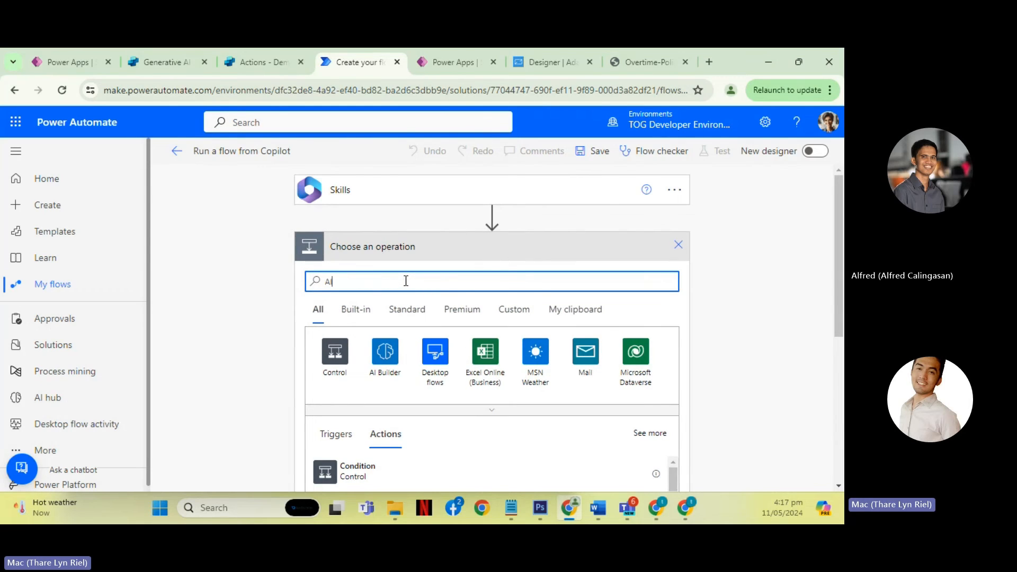
{"action": "scroll", "coordinate": [448, 315], "scroll_direction": "down", "scroll_amount": 1}
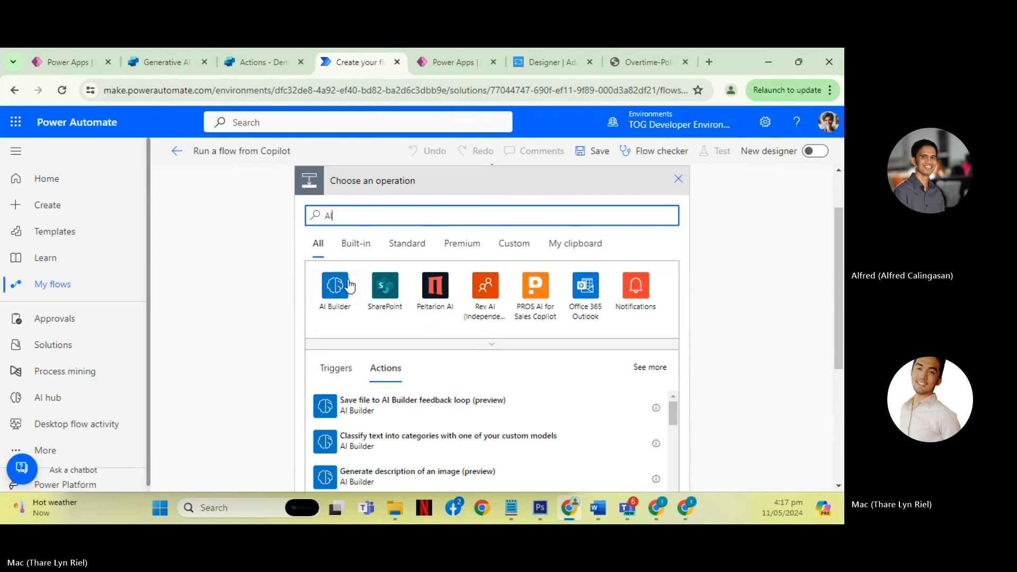
{"action": "left_click", "coordinate": [338, 293]}
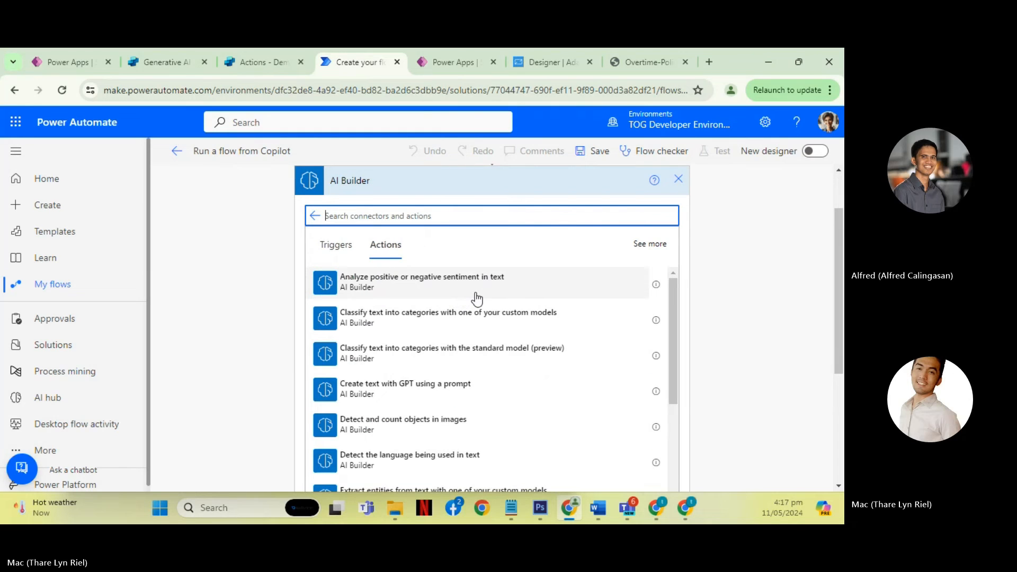
{"action": "left_click", "coordinate": [395, 391]}
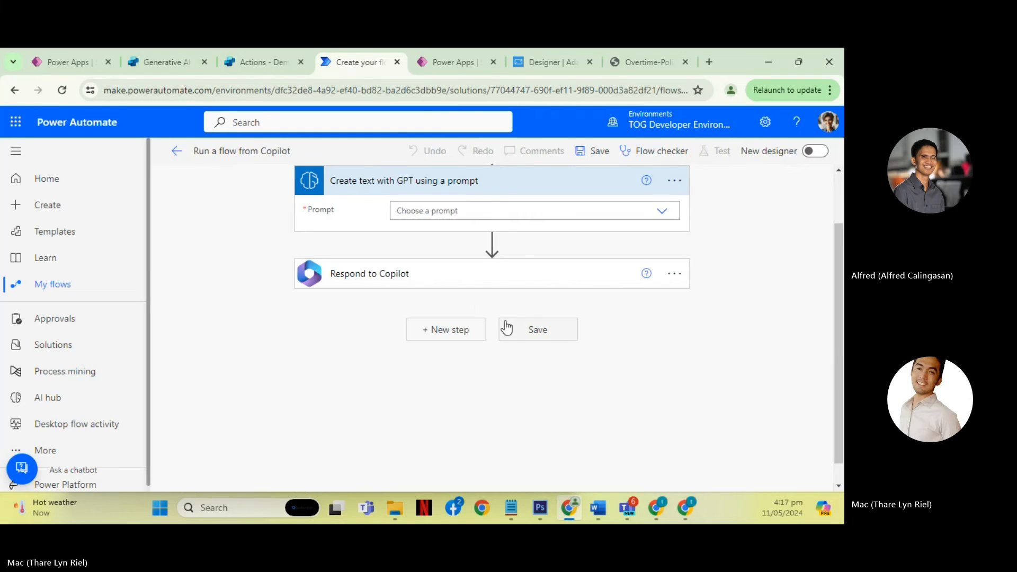
{"action": "scroll", "coordinate": [707, 283], "scroll_direction": "up", "scroll_amount": 2}
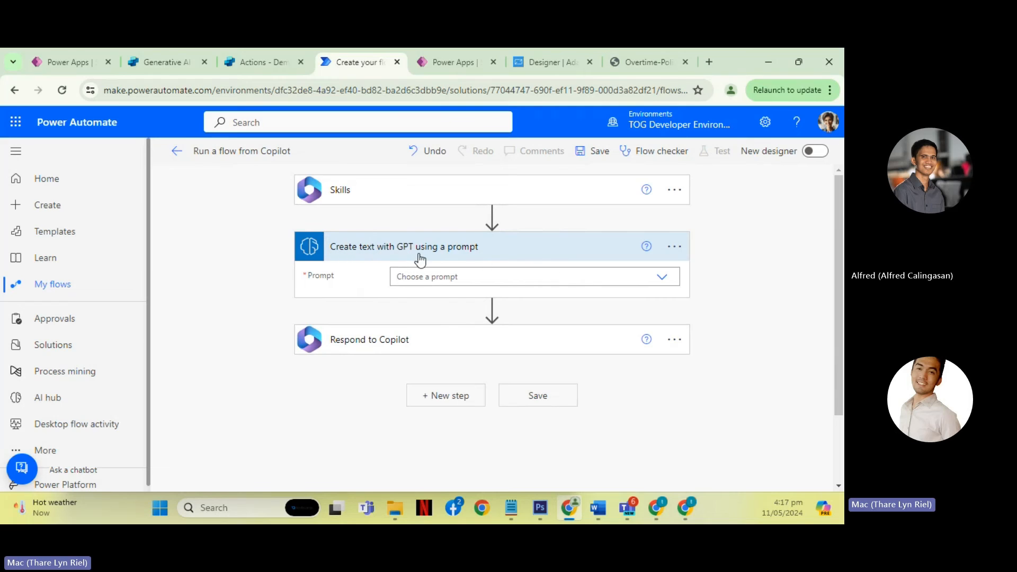
- Set the GPT action's prompt to PROMPT001 | Gen AI from API and start editing its input text
{"action": "left_click", "coordinate": [669, 284]}
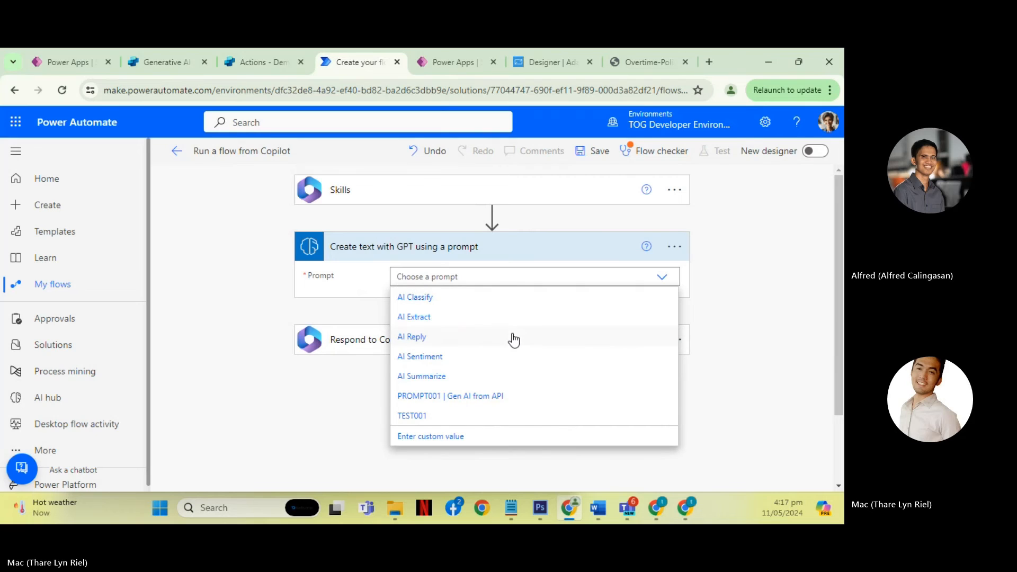
{"action": "left_click", "coordinate": [476, 397]}
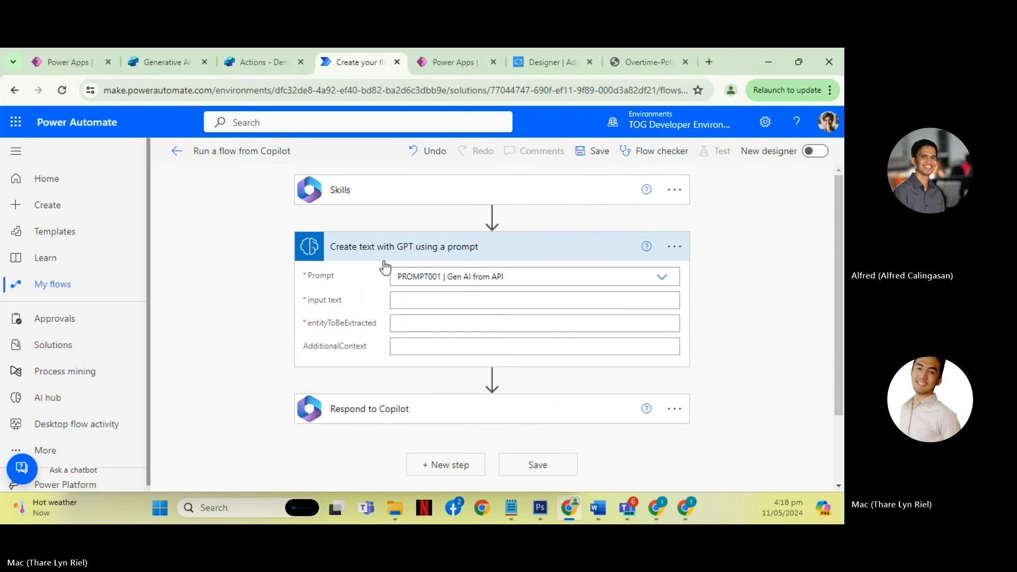
{"action": "left_click", "coordinate": [446, 301]}
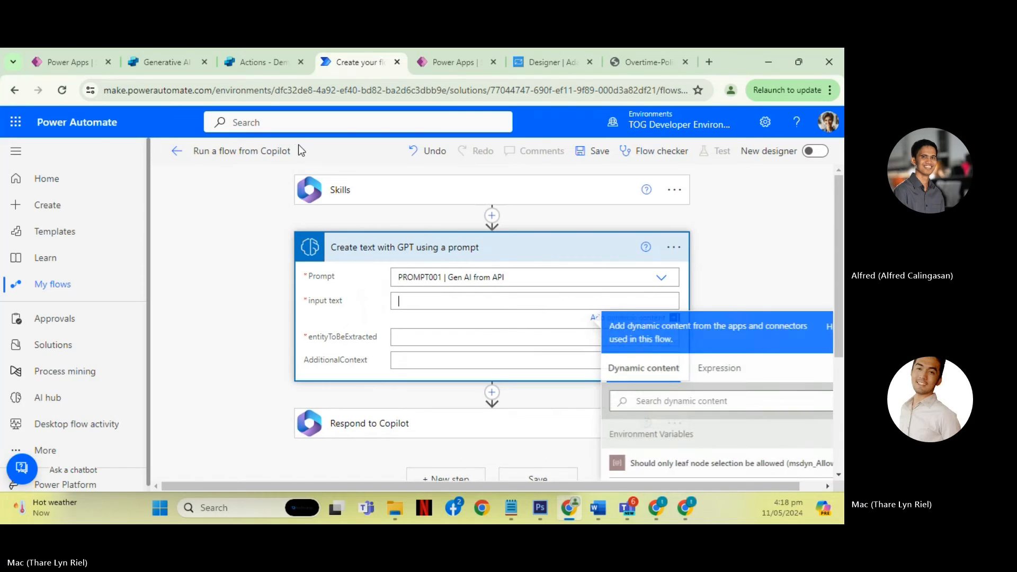
- Return to Demo BOT in Copilot Studio, decline the flow refresh, and close the action dialog without adding anything
{"action": "left_click", "coordinate": [249, 68]}
{"action": "left_click", "coordinate": [164, 63]}
{"action": "left_click", "coordinate": [257, 69]}
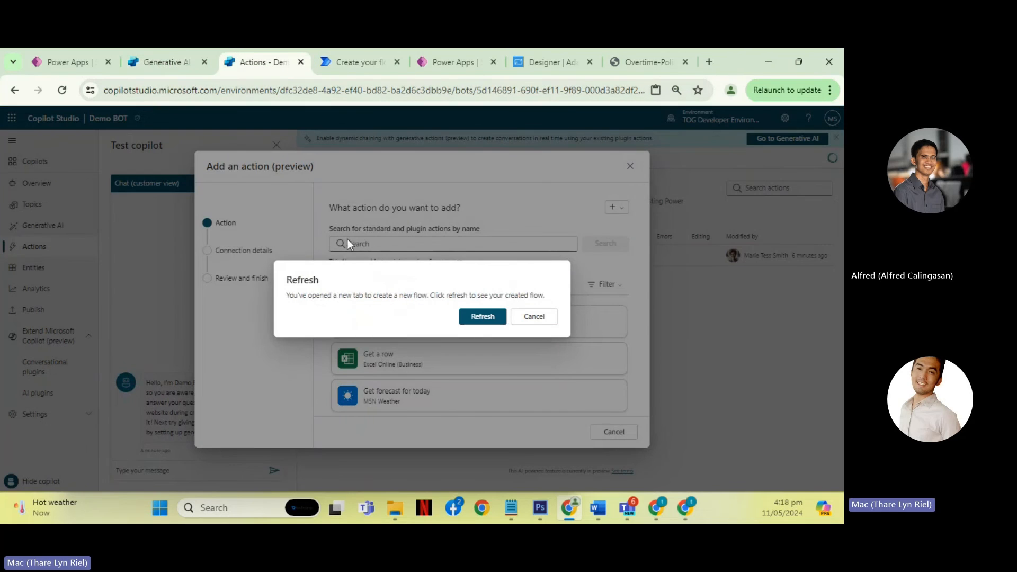
{"action": "left_click", "coordinate": [536, 318]}
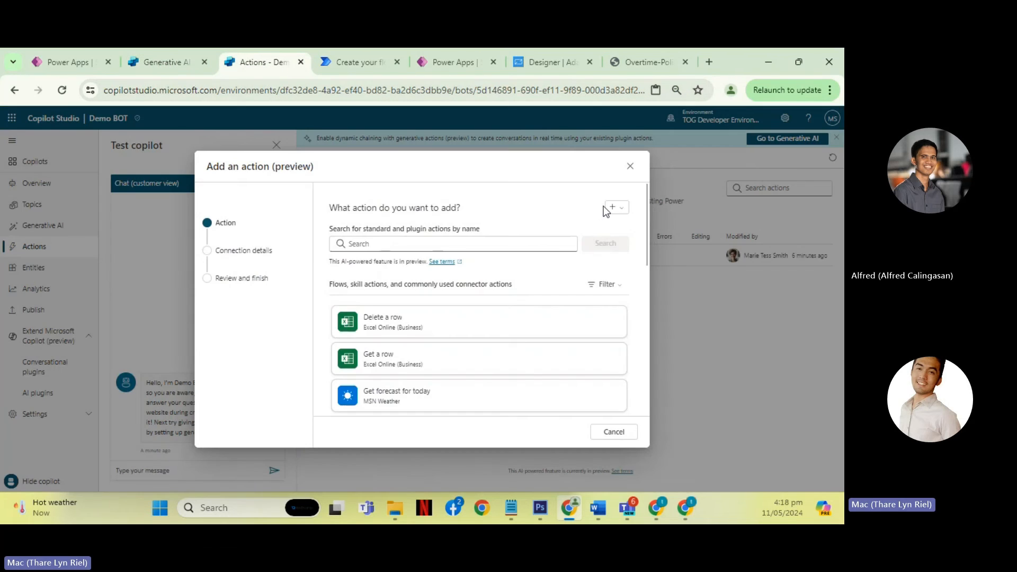
{"action": "left_click", "coordinate": [630, 166]}
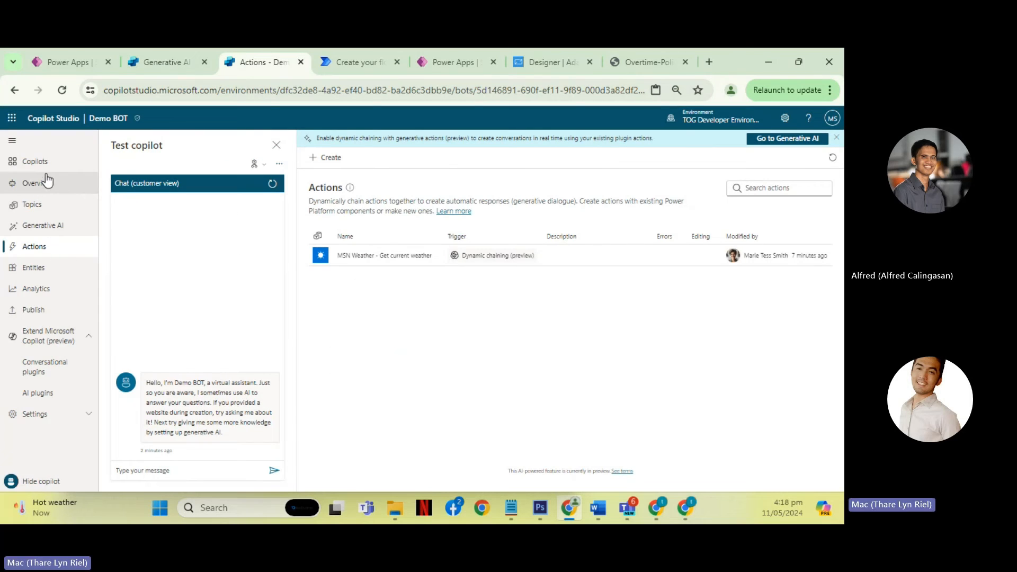
- Examine the prompt text and inputs of PROMPT001 | Gen AI from API under AI prompts, and return to the Power Automate flow
{"action": "left_click", "coordinate": [17, 161]}
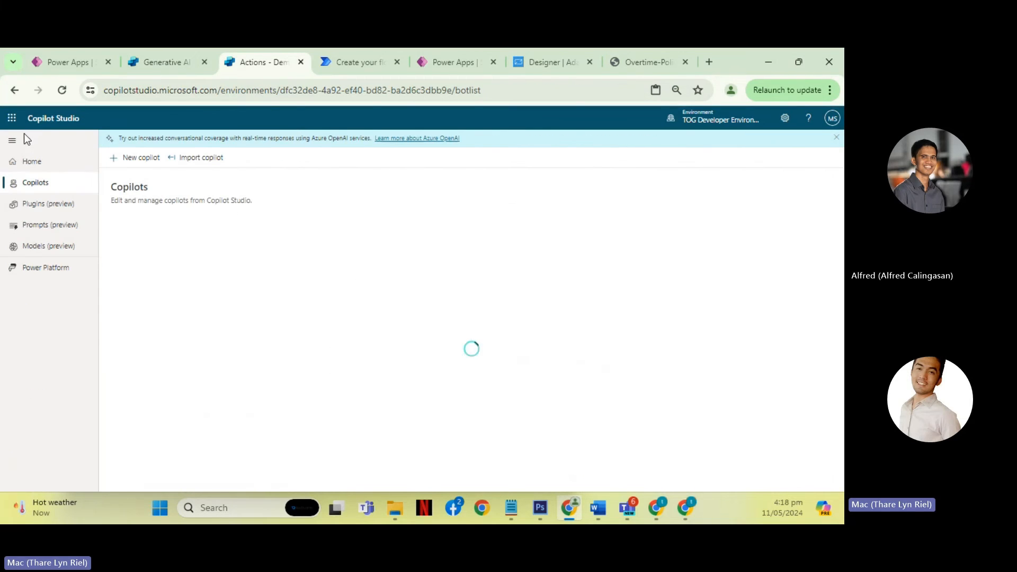
{"action": "left_click", "coordinate": [50, 226]}
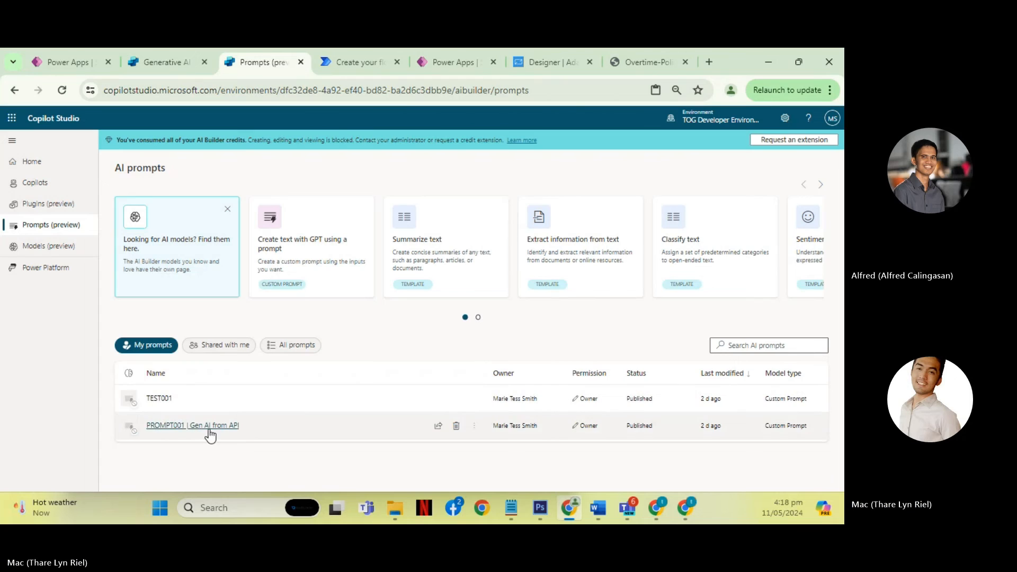
{"action": "left_click", "coordinate": [209, 426]}
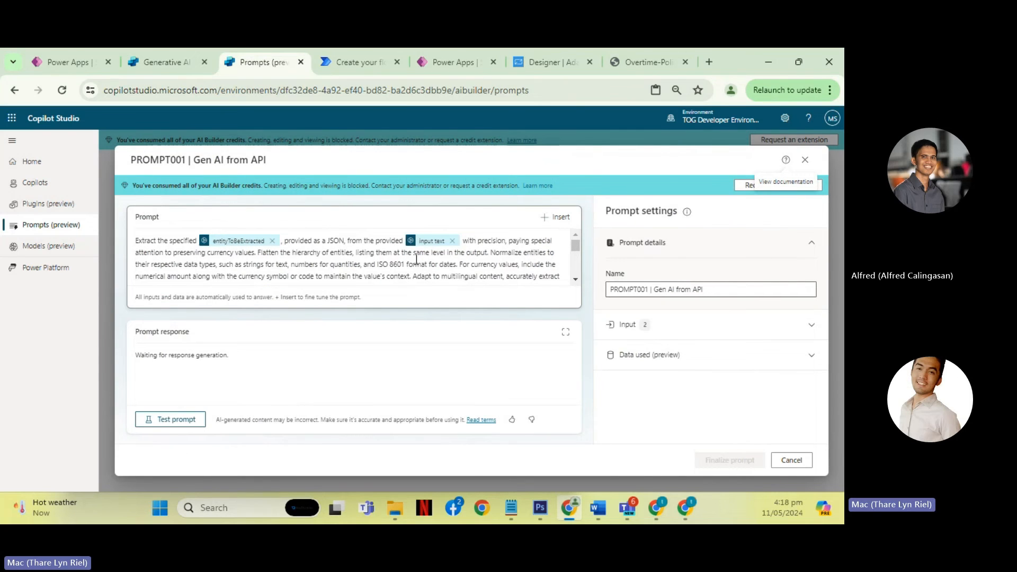
{"action": "left_click", "coordinate": [353, 67]}
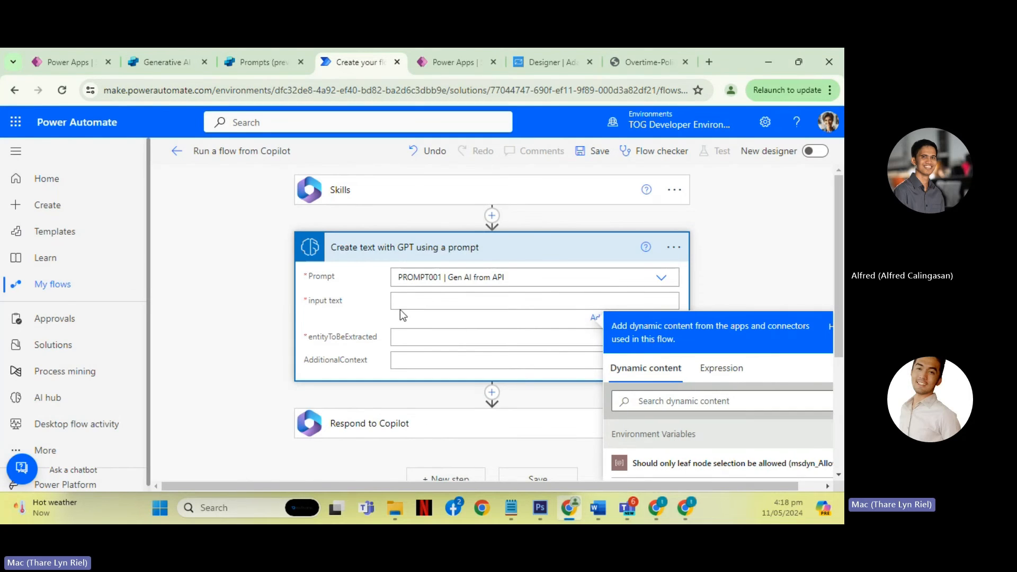
- Add a text input named InputText to the flow's Skills trigger
{"action": "scroll", "coordinate": [432, 301], "scroll_direction": "down", "scroll_amount": 1}
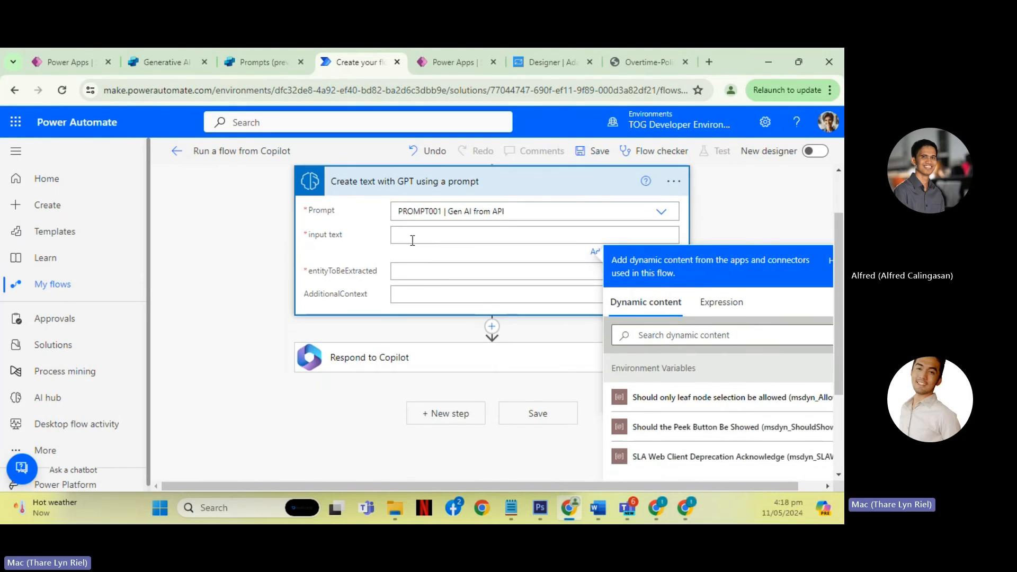
{"action": "scroll", "coordinate": [436, 238], "scroll_direction": "up", "scroll_amount": 1}
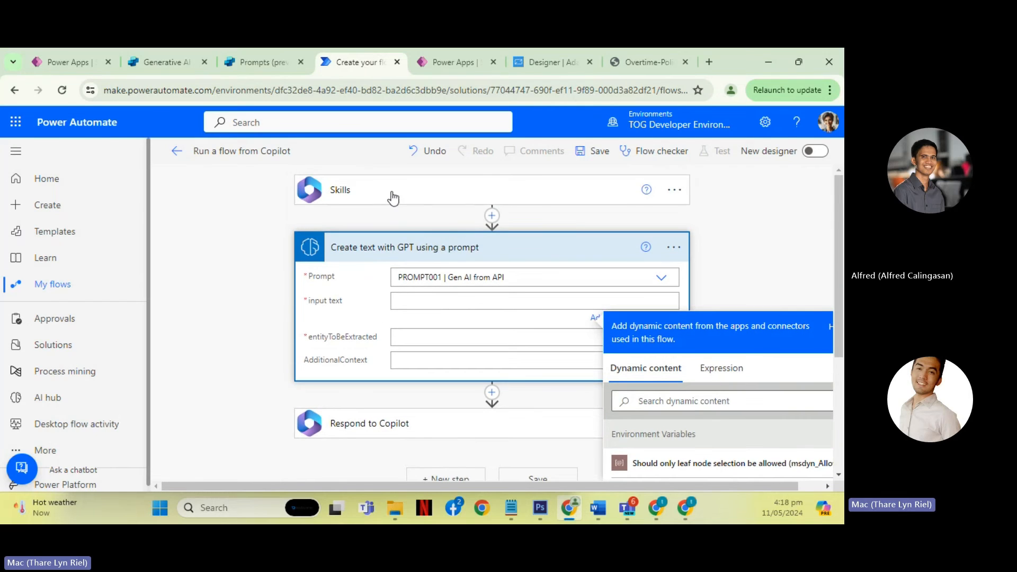
{"action": "left_click", "coordinate": [392, 196]}
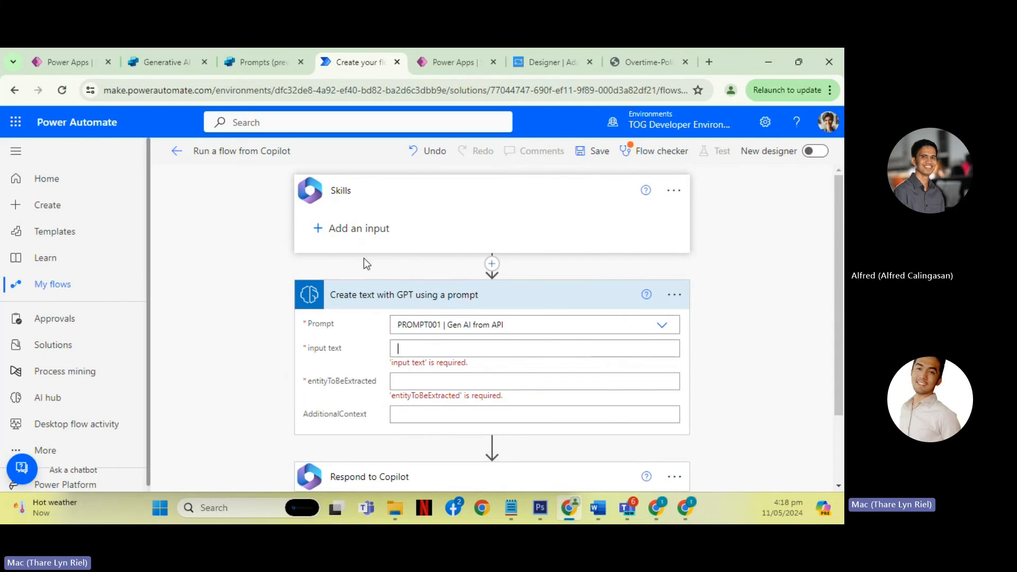
{"action": "left_click", "coordinate": [349, 229]}
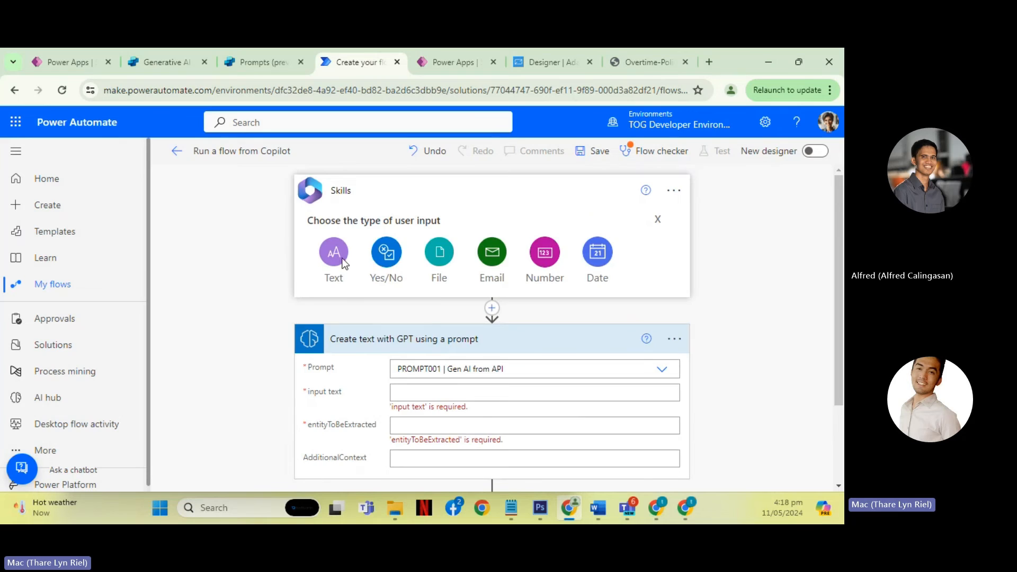
{"action": "left_click", "coordinate": [339, 256]}
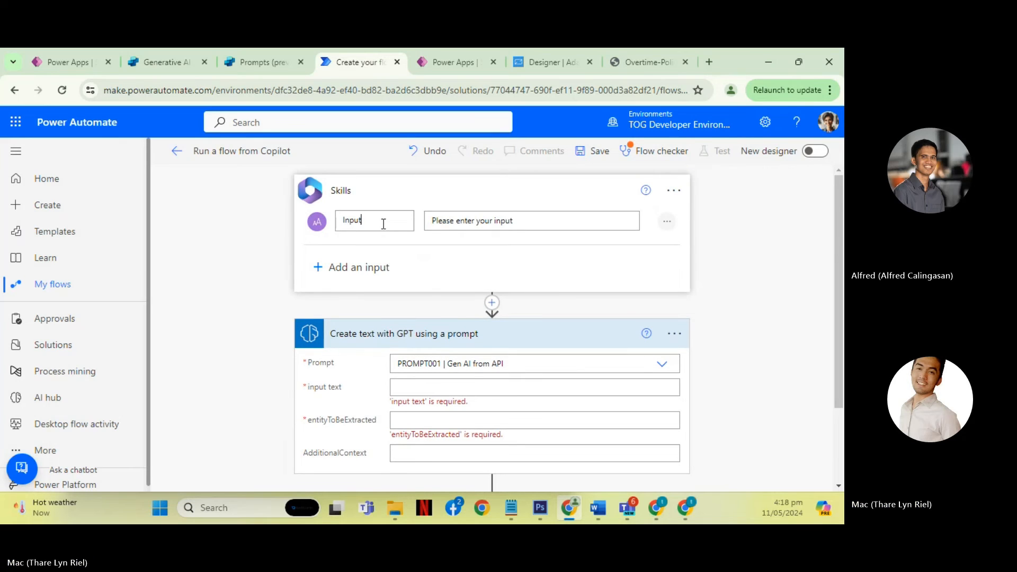
{"action": "type", "text": "Tex"}
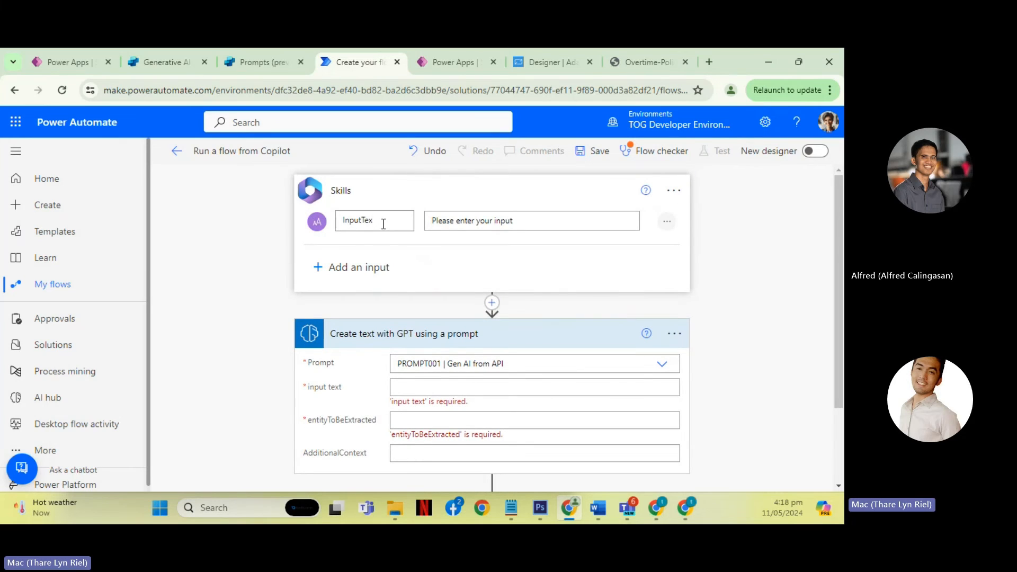
{"action": "type", "text": "t"}
- Add a second text input named entityTObeExtracted to the Skills trigger
{"action": "left_click", "coordinate": [351, 268]}
{"action": "scroll", "coordinate": [371, 286], "scroll_direction": "down", "scroll_amount": 1}
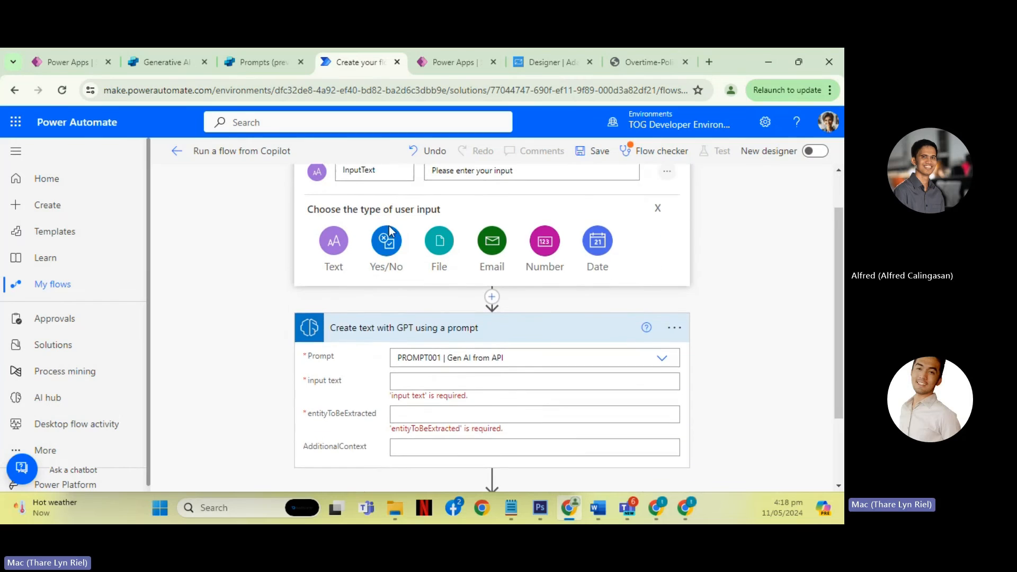
{"action": "scroll", "coordinate": [389, 226], "scroll_direction": "up", "scroll_amount": 1}
{"action": "left_click", "coordinate": [338, 294]}
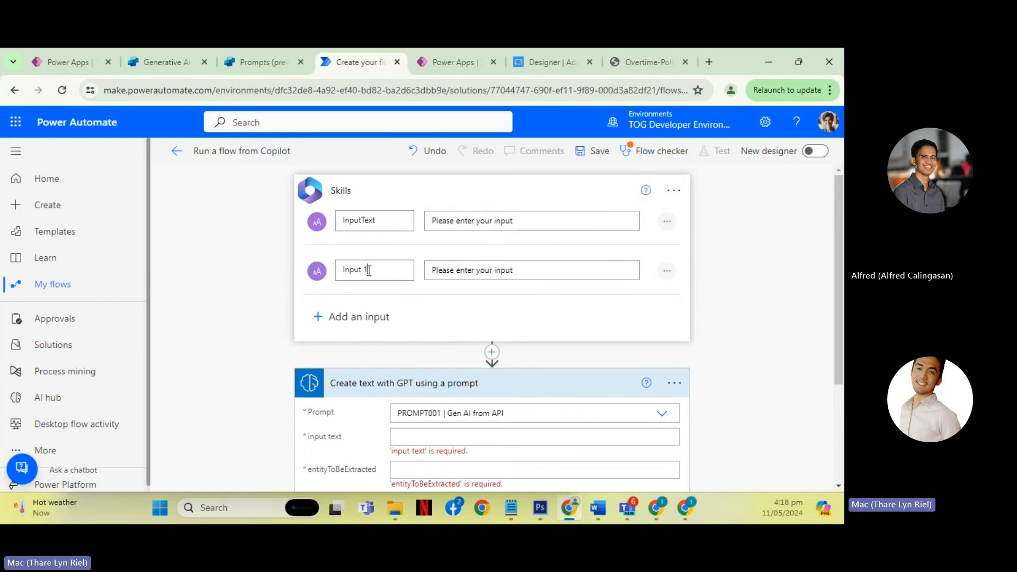
{"action": "left_click_drag", "start_coordinate": [369, 271], "coordinate": [333, 273]}
{"action": "type", "text": "En"}
{"action": "type", "text": "E"}
{"action": "type", "text": "ntityTObeExtrac"}
{"action": "type", "text": "ted"}
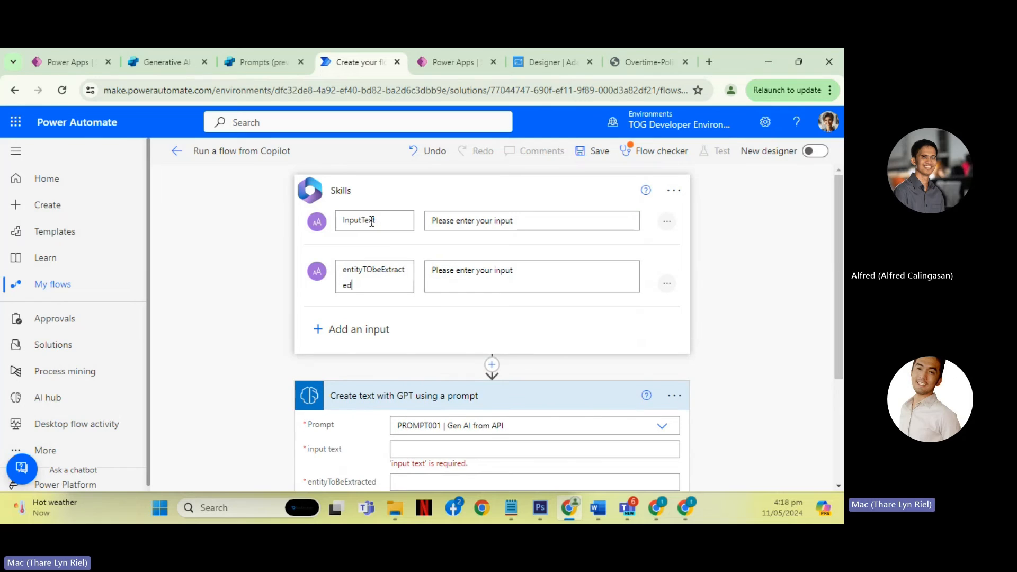
- Map the GPT action's input text to the trigger's InputText dynamic content
{"action": "scroll", "coordinate": [593, 312], "scroll_direction": "down", "scroll_amount": 3}
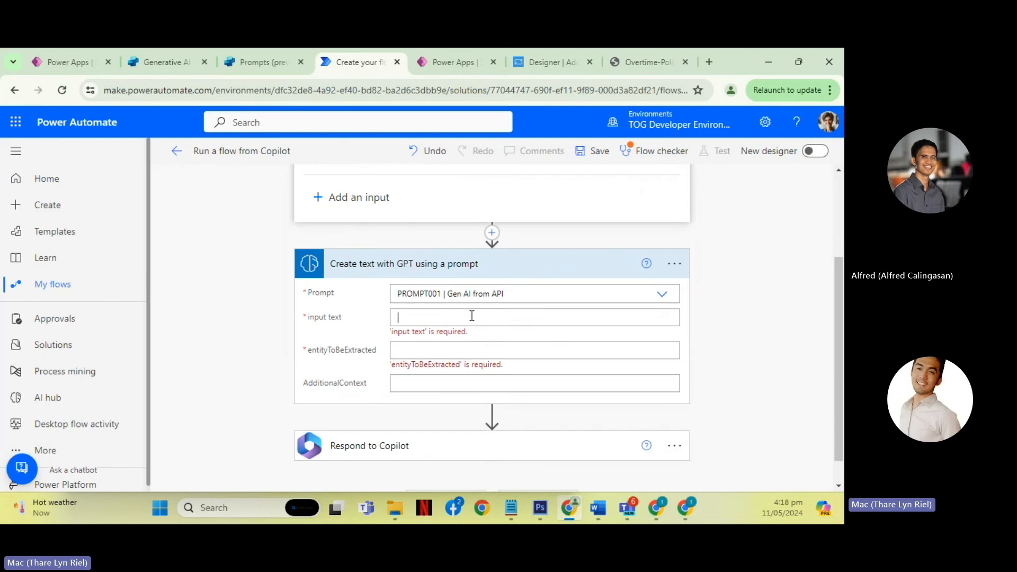
{"action": "left_click", "coordinate": [474, 318]}
{"action": "scroll", "coordinate": [707, 418], "scroll_direction": "down", "scroll_amount": 1}
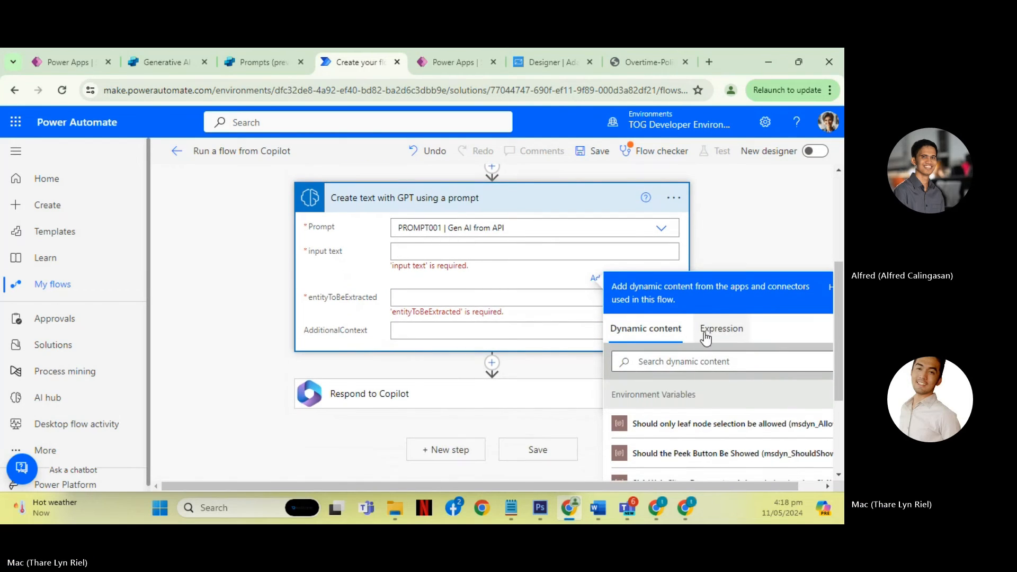
{"action": "left_click", "coordinate": [673, 364]}
{"action": "type", "text": "in"}
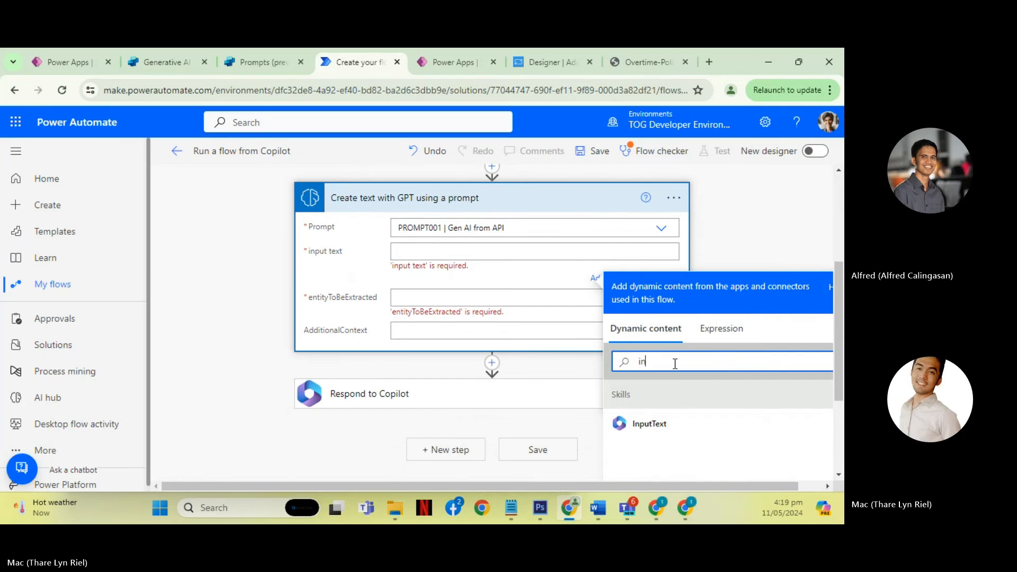
{"action": "left_click", "coordinate": [648, 424]}
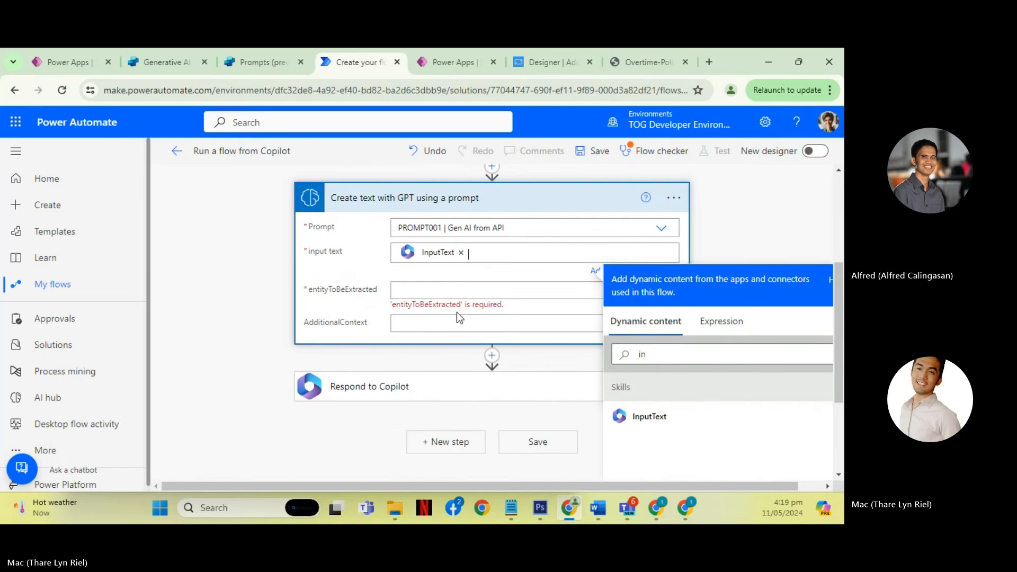
- Map the GPT action's entityToBeExtracted to the trigger's entityTObeExtracted dynamic content and collapse the action
{"action": "left_click", "coordinate": [668, 400]}
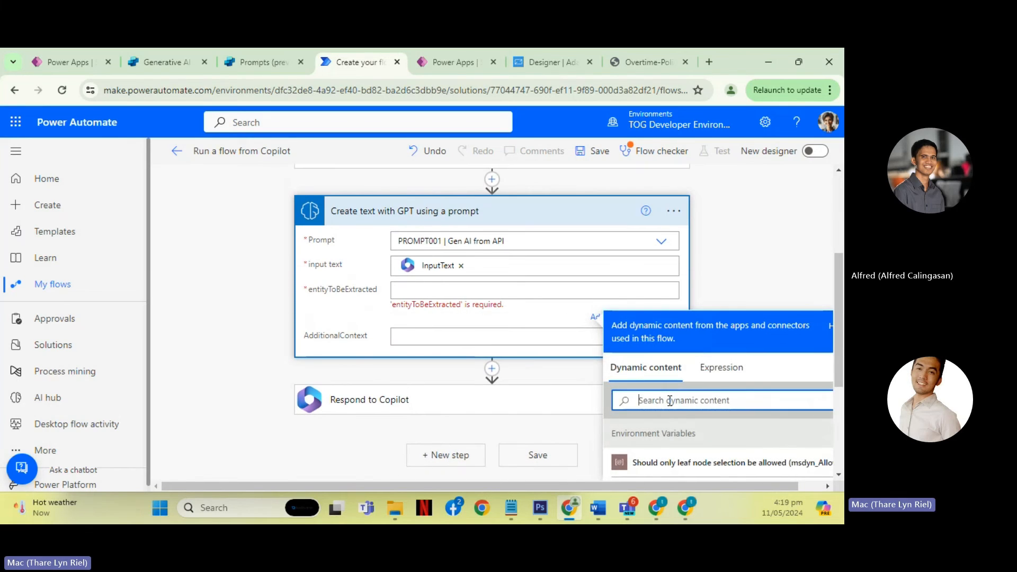
{"action": "type", "text": "enity"}
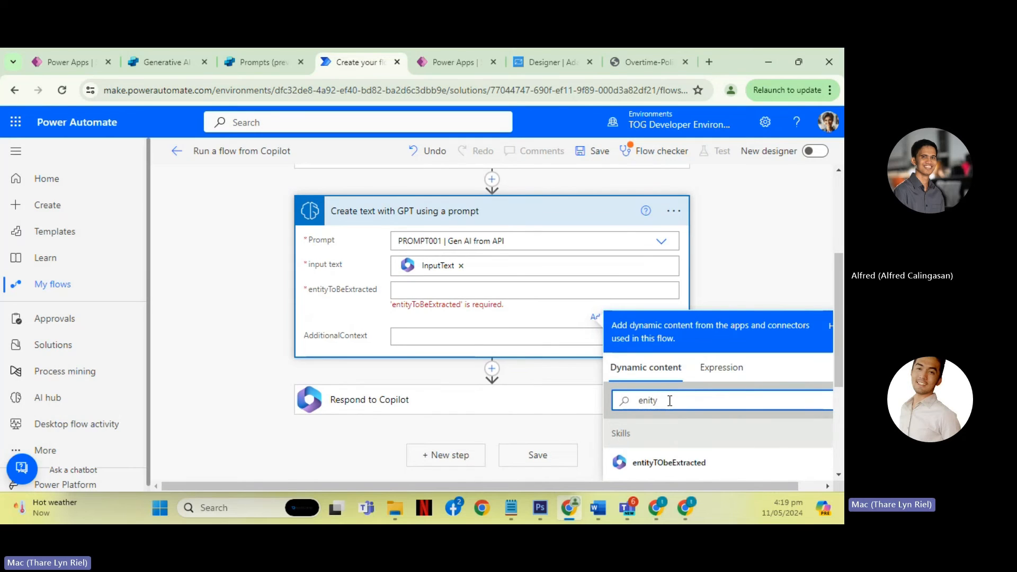
{"action": "left_click", "coordinate": [670, 463]}
{"action": "scroll", "coordinate": [418, 328], "scroll_direction": "up", "scroll_amount": 3}
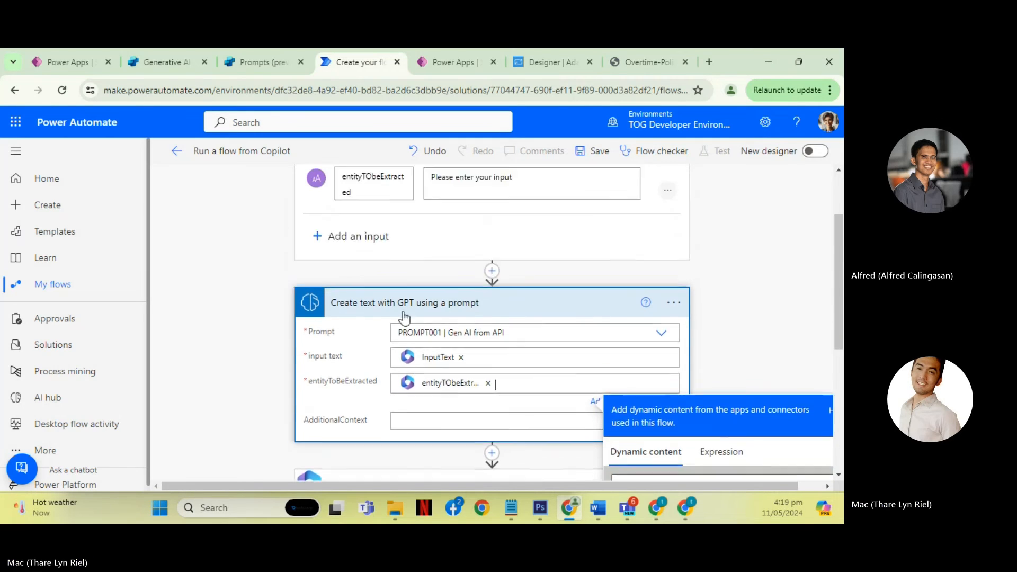
{"action": "left_click", "coordinate": [423, 342]}
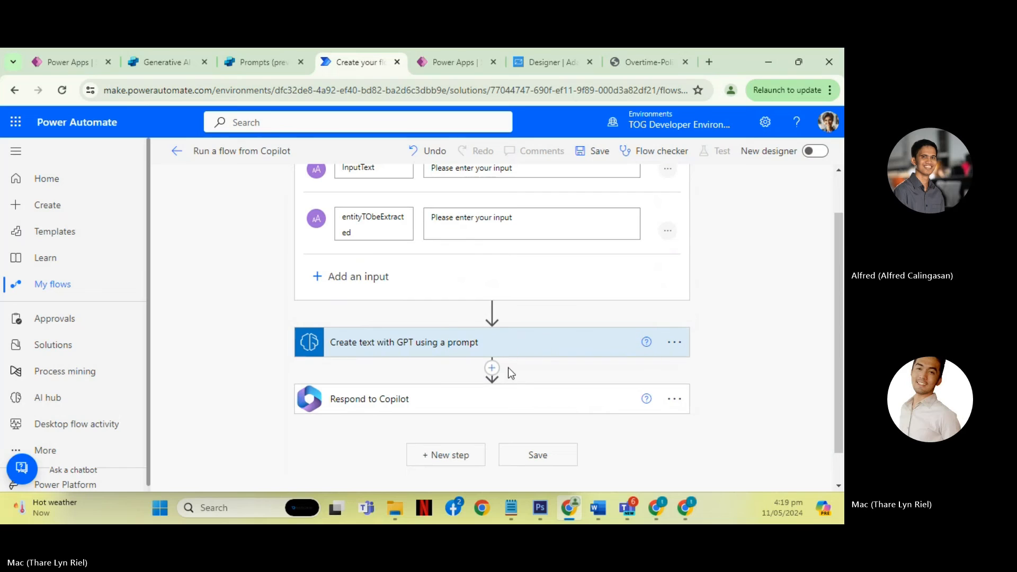
- Add a text output titled ouput to Respond to Copilot
{"action": "left_click", "coordinate": [418, 388]}
{"action": "scroll", "coordinate": [392, 381], "scroll_direction": "down", "scroll_amount": 1}
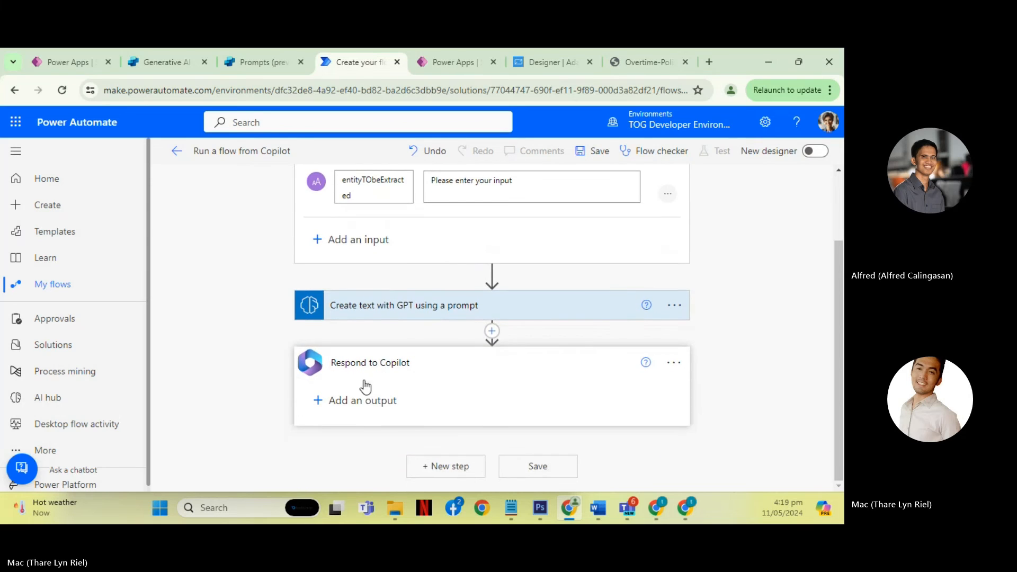
{"action": "left_click", "coordinate": [370, 401]}
{"action": "left_click", "coordinate": [339, 386]}
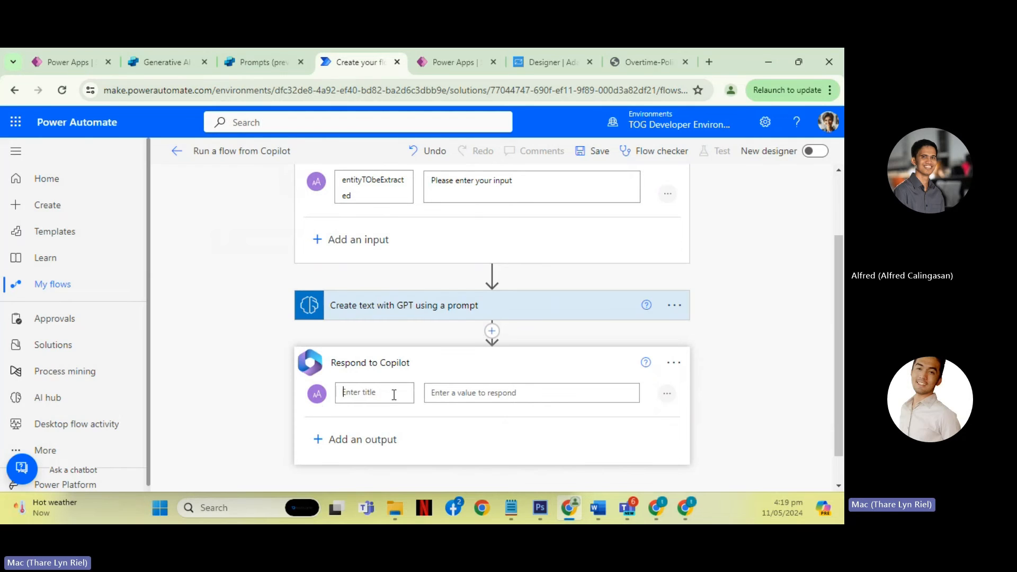
{"action": "type", "text": "oupu"}
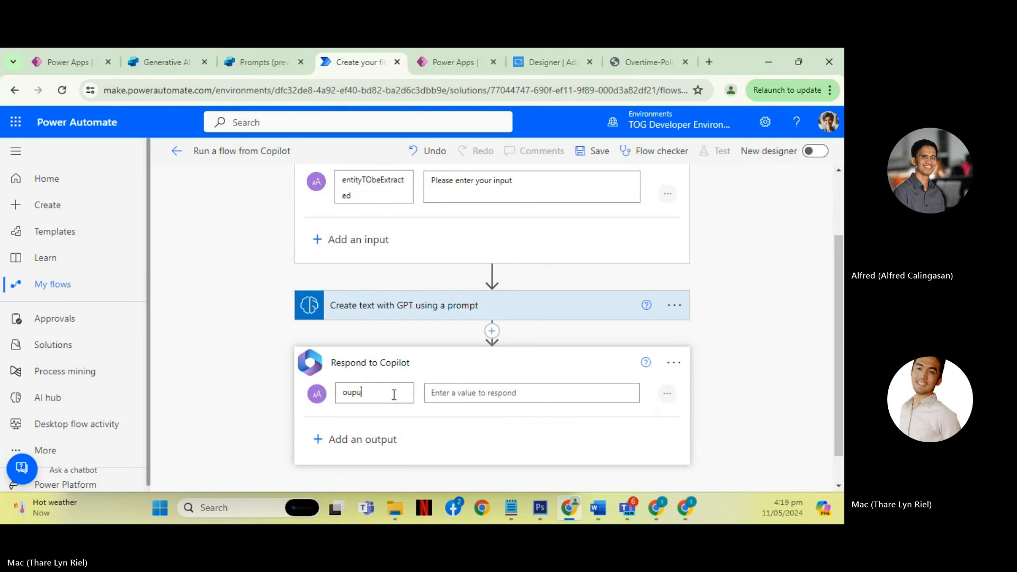
{"action": "type", "text": "t"}
- Set the ouput value to the Text result of Create text with GPT using a prompt
{"action": "left_click", "coordinate": [490, 398]}
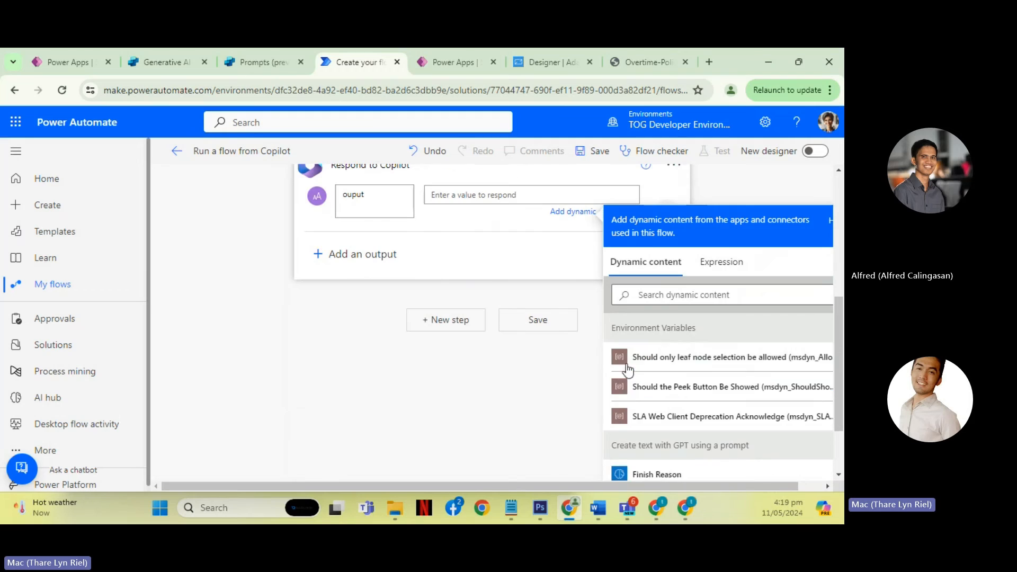
{"action": "scroll", "coordinate": [599, 374], "scroll_direction": "down", "scroll_amount": 2}
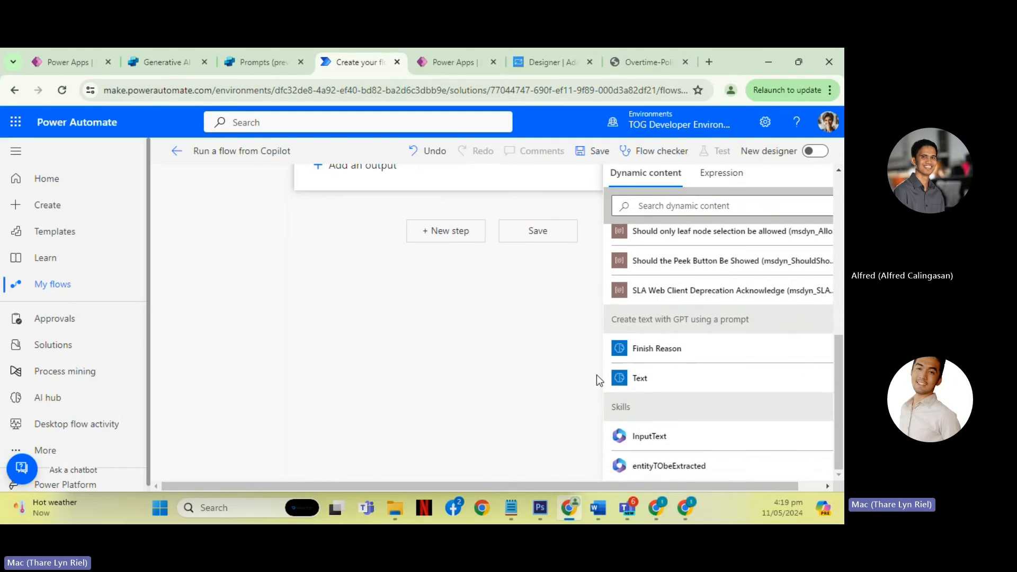
{"action": "scroll", "coordinate": [535, 358], "scroll_direction": "up", "scroll_amount": 1}
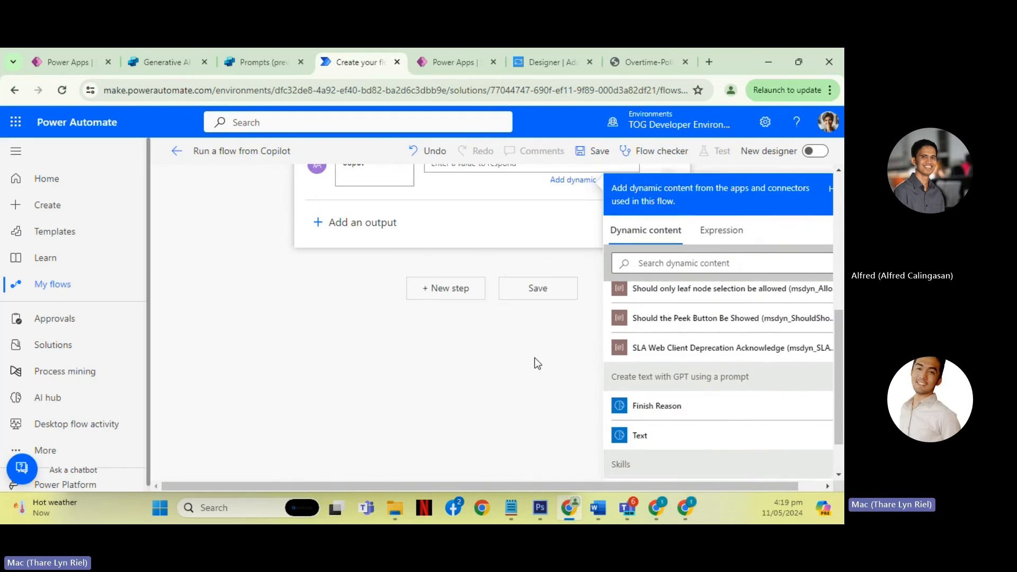
{"action": "left_click", "coordinate": [658, 444]}
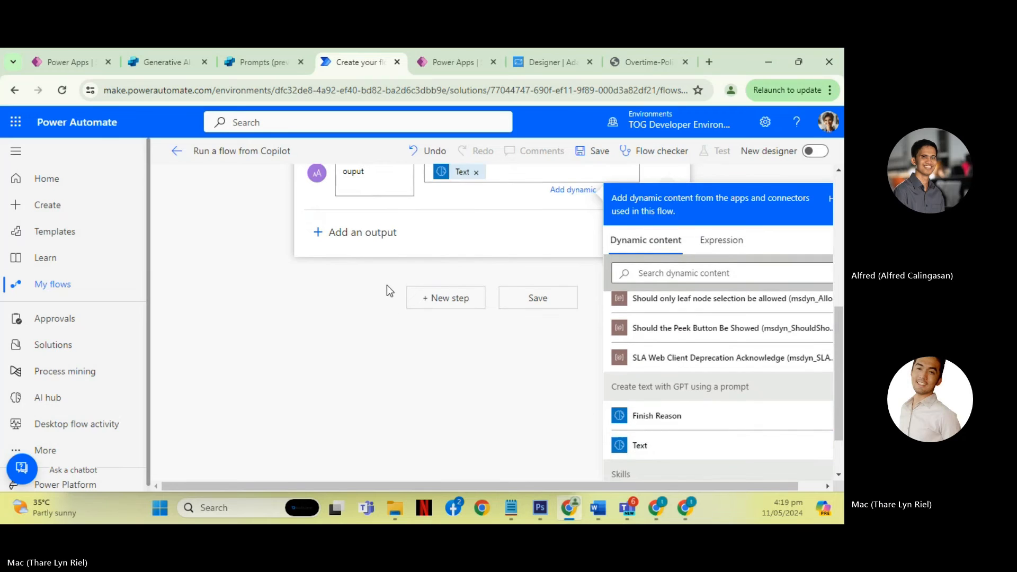
- Collapse Respond to Copilot and Skills, and expand the GPT action to review its mapped inputs
{"action": "scroll", "coordinate": [387, 285], "scroll_direction": "up", "scroll_amount": 3}
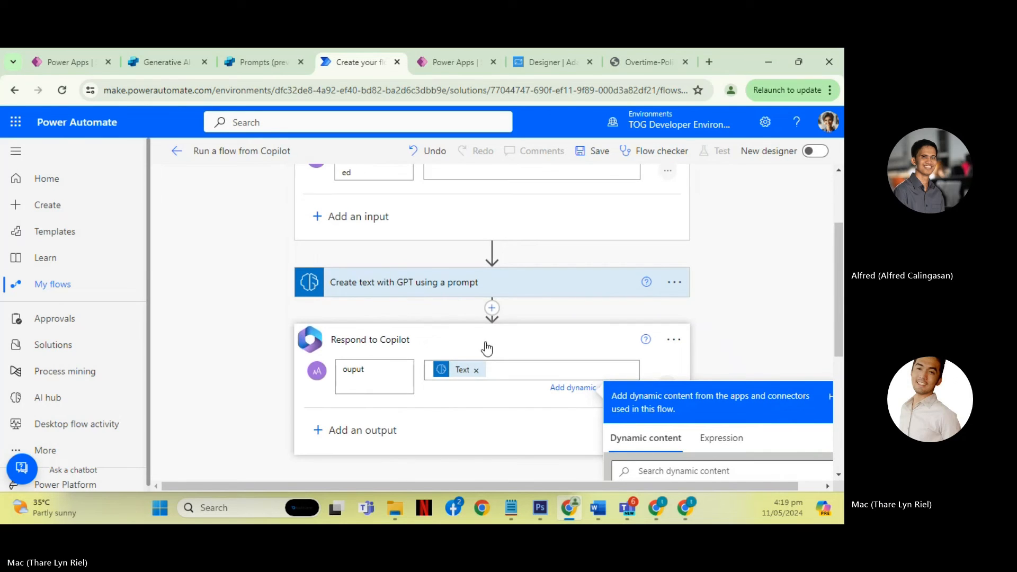
{"action": "left_click", "coordinate": [431, 339]}
{"action": "left_click", "coordinate": [434, 311]}
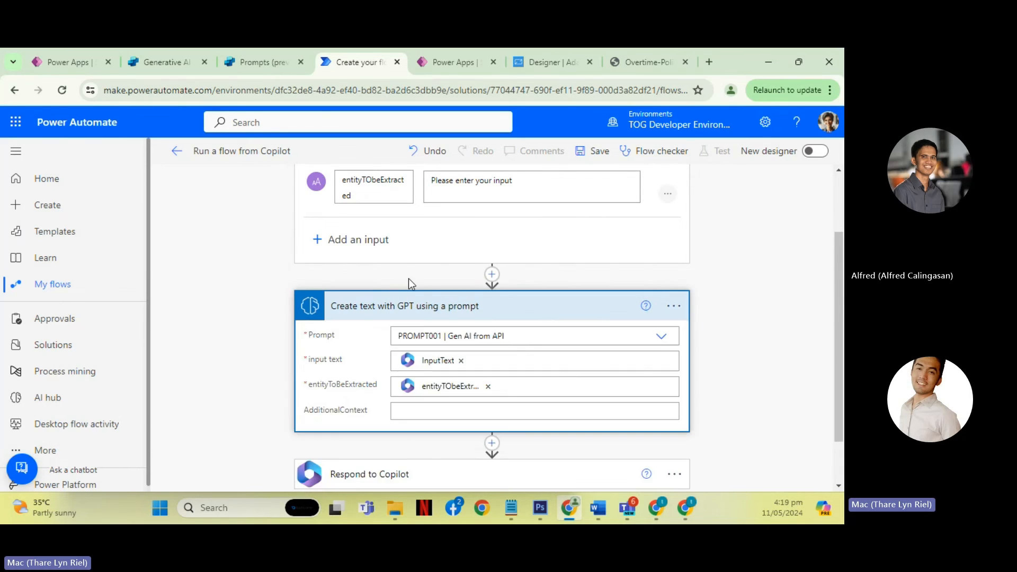
{"action": "scroll", "coordinate": [408, 279], "scroll_direction": "up", "scroll_amount": 2}
{"action": "left_click", "coordinate": [384, 191]}
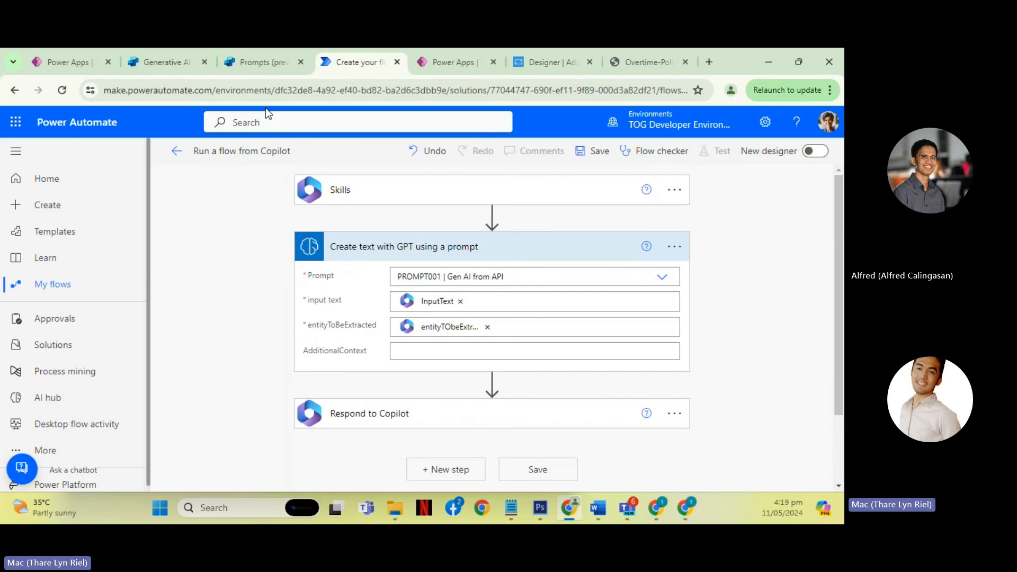
- Switch to Copilot Studio, close the prompt editor, and open Demo BOT's actions
{"action": "left_click", "coordinate": [262, 72]}
{"action": "left_click", "coordinate": [805, 159]}
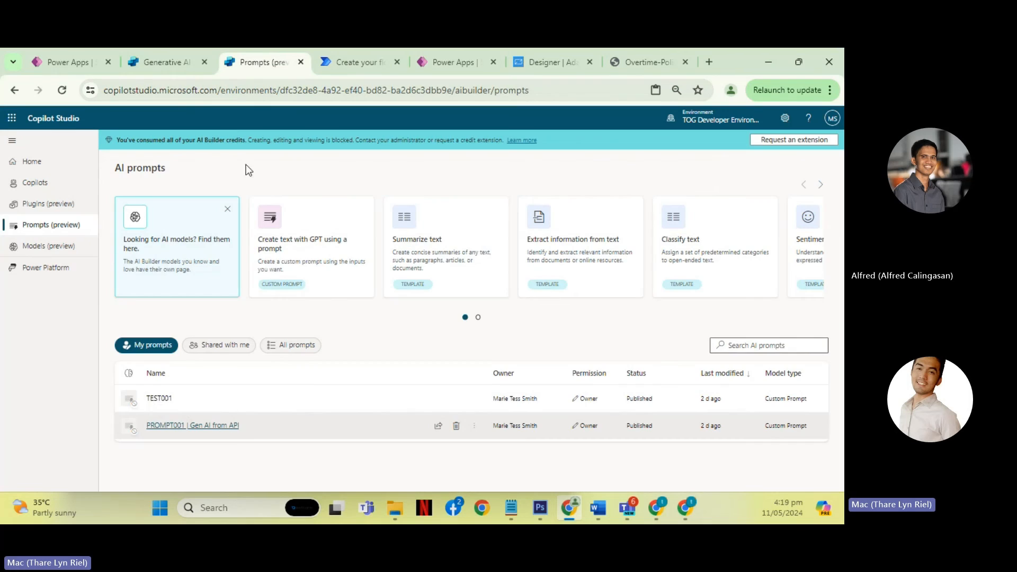
{"action": "left_click", "coordinate": [46, 186]}
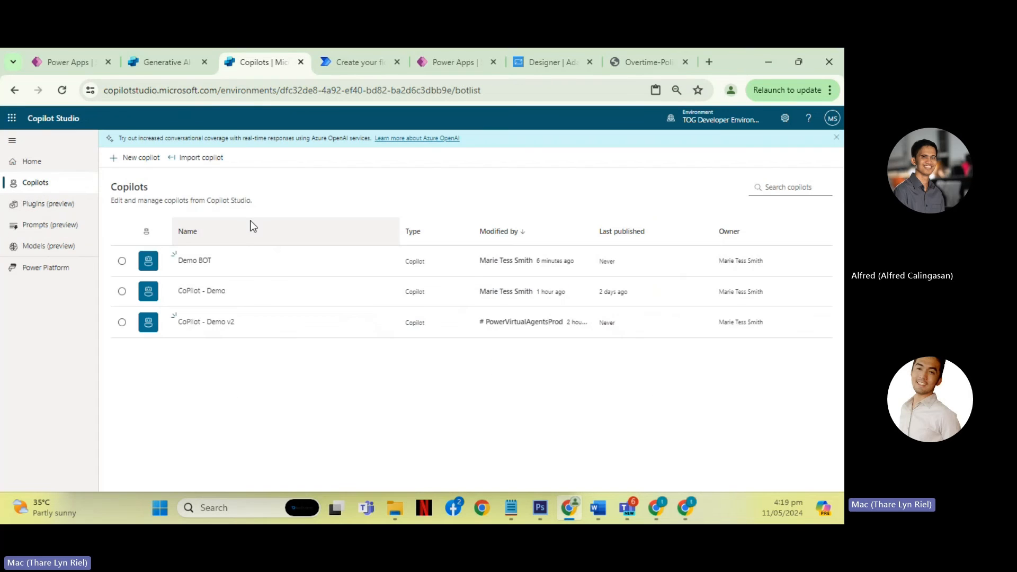
{"action": "left_click", "coordinate": [193, 262]}
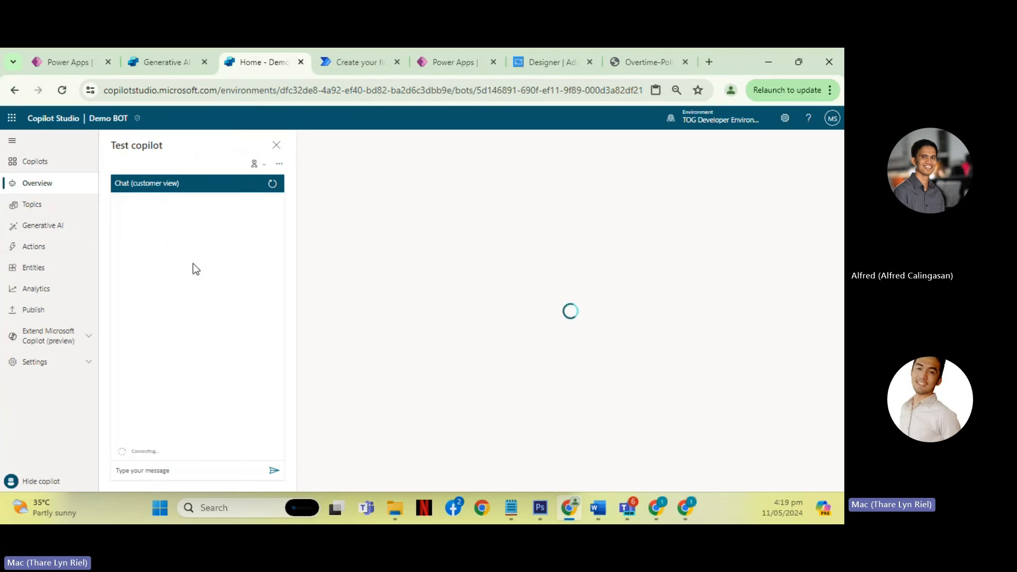
{"action": "left_click", "coordinate": [34, 246]}
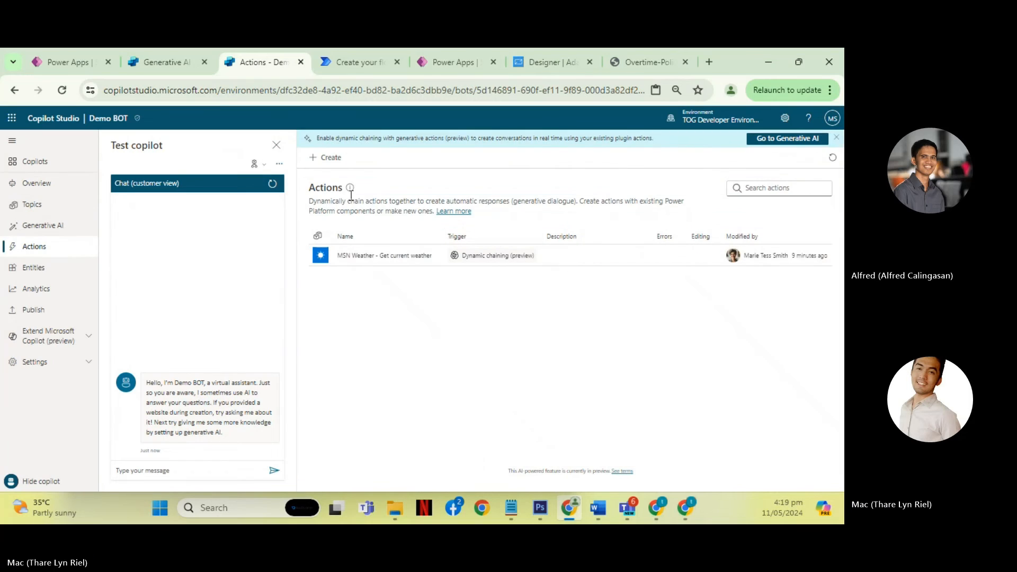
- Examine the review details of PROMPT001 | Gen AI from API as a new Demo BOT action, and cancel without adding it
{"action": "left_click", "coordinate": [330, 158]}
{"action": "scroll", "coordinate": [461, 318], "scroll_direction": "down", "scroll_amount": 3}
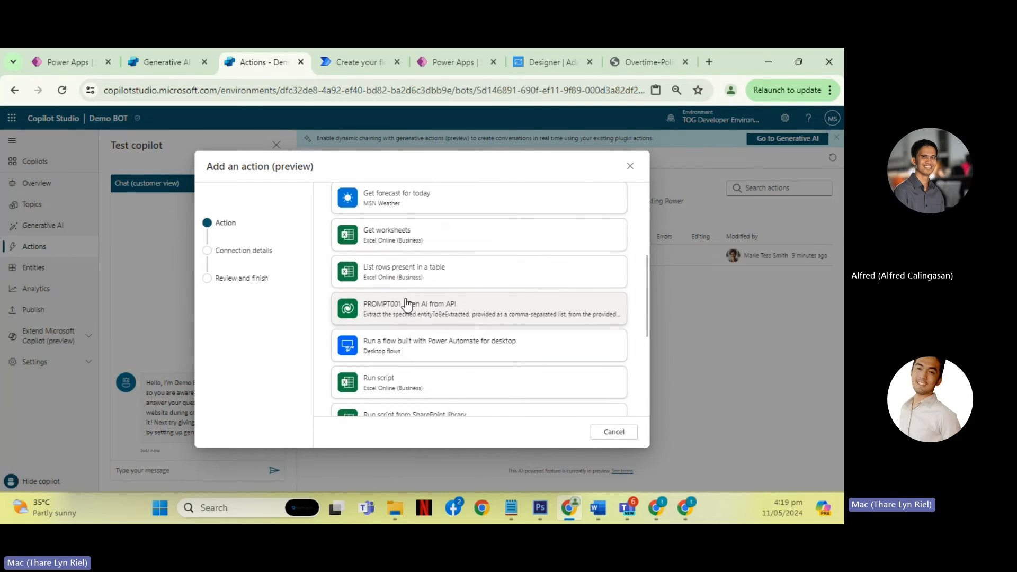
{"action": "left_click", "coordinate": [477, 314]}
{"action": "scroll", "coordinate": [478, 310], "scroll_direction": "up", "scroll_amount": 10}
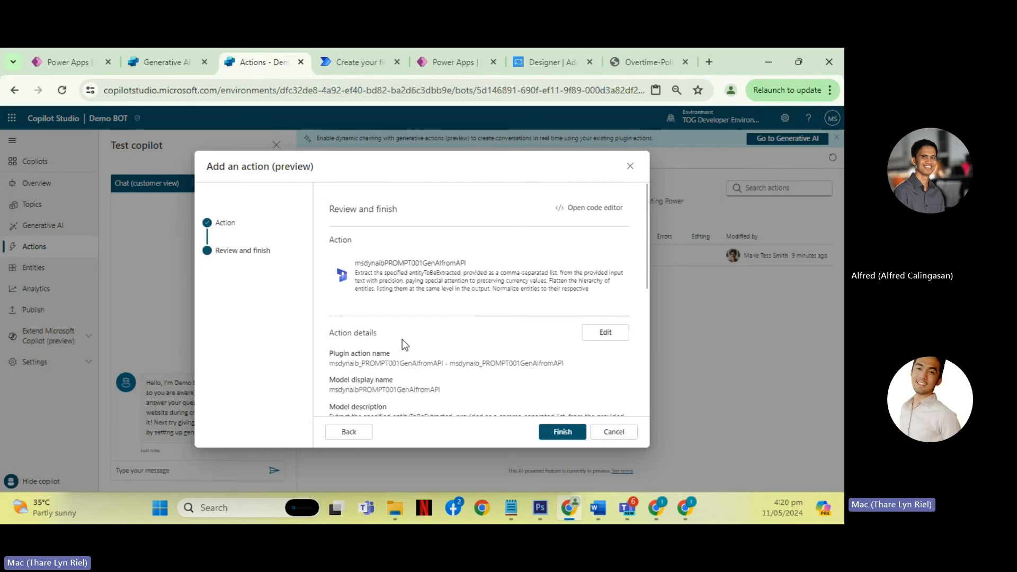
{"action": "left_click", "coordinate": [614, 432]}
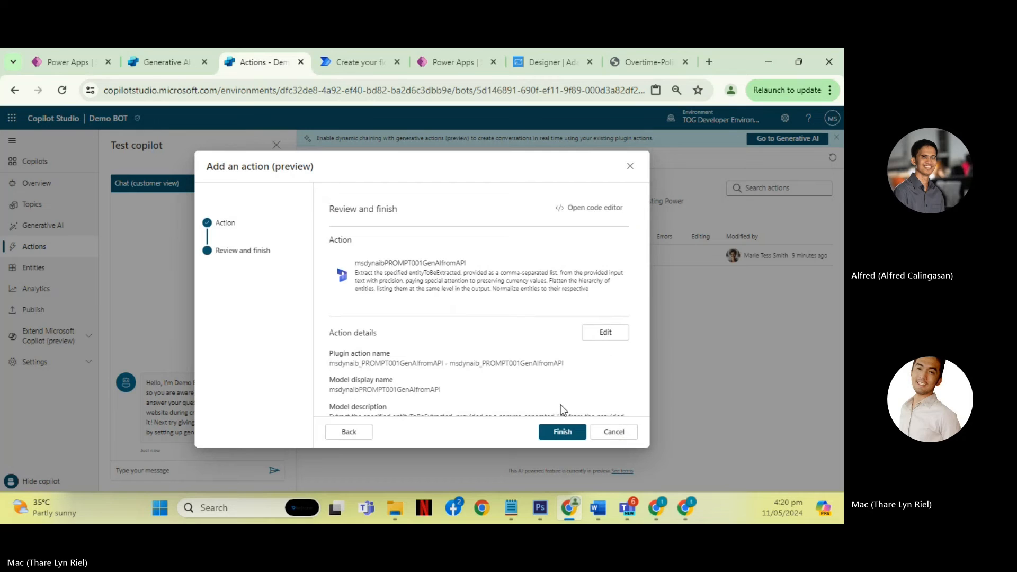
{"action": "left_click", "coordinate": [494, 324]}
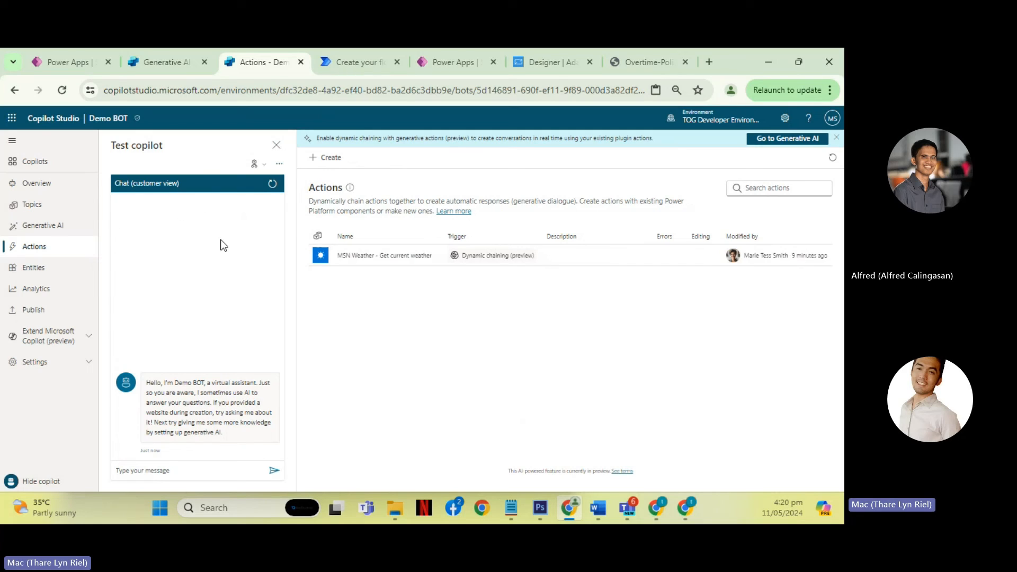
- Switch to the Power Automate flow and review the inputs mapped in Create text with GPT using a prompt, leaving the action collapsed
{"action": "left_click", "coordinate": [340, 68]}
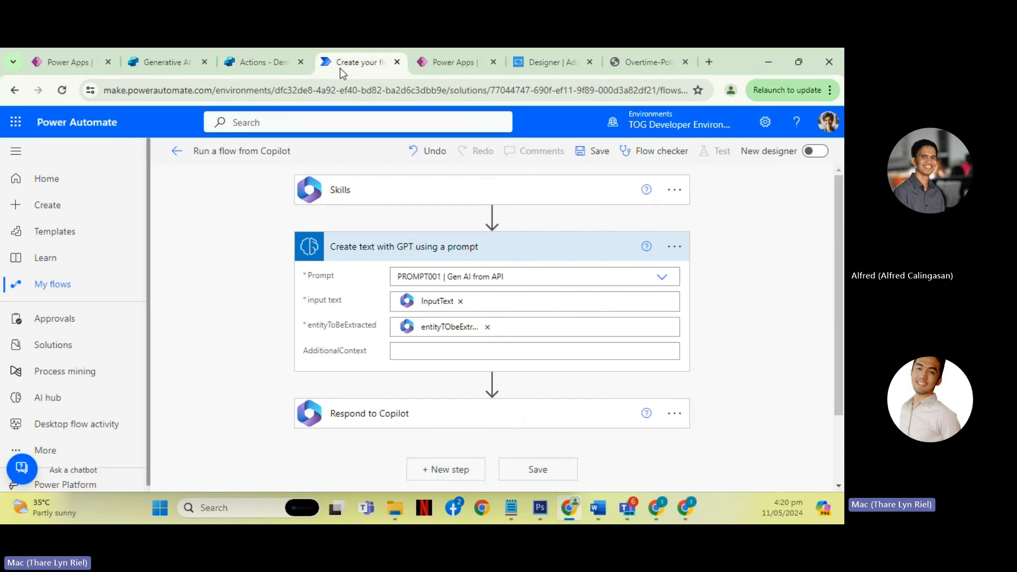
{"action": "left_click", "coordinate": [365, 246]}
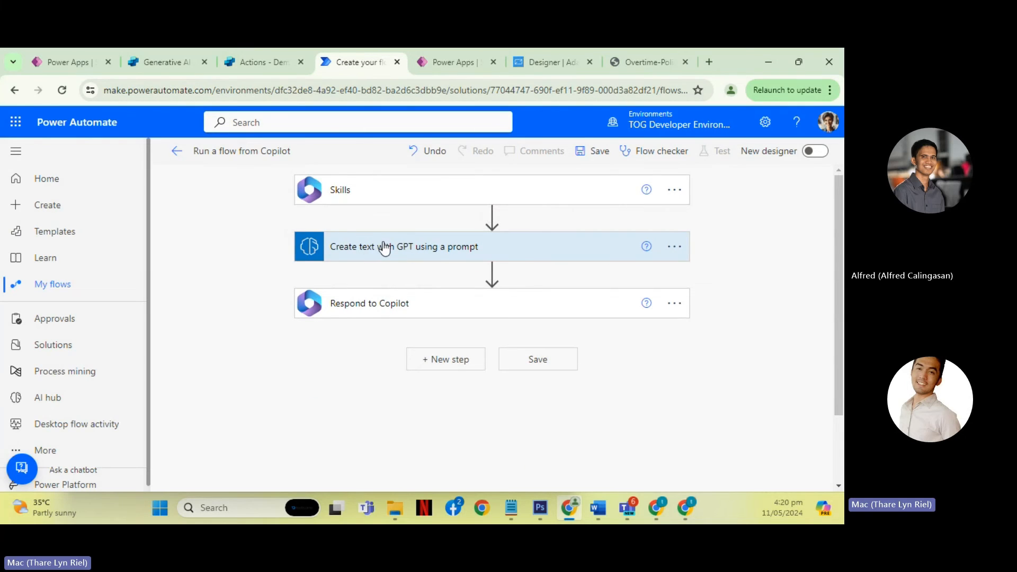
{"action": "left_click", "coordinate": [384, 248]}
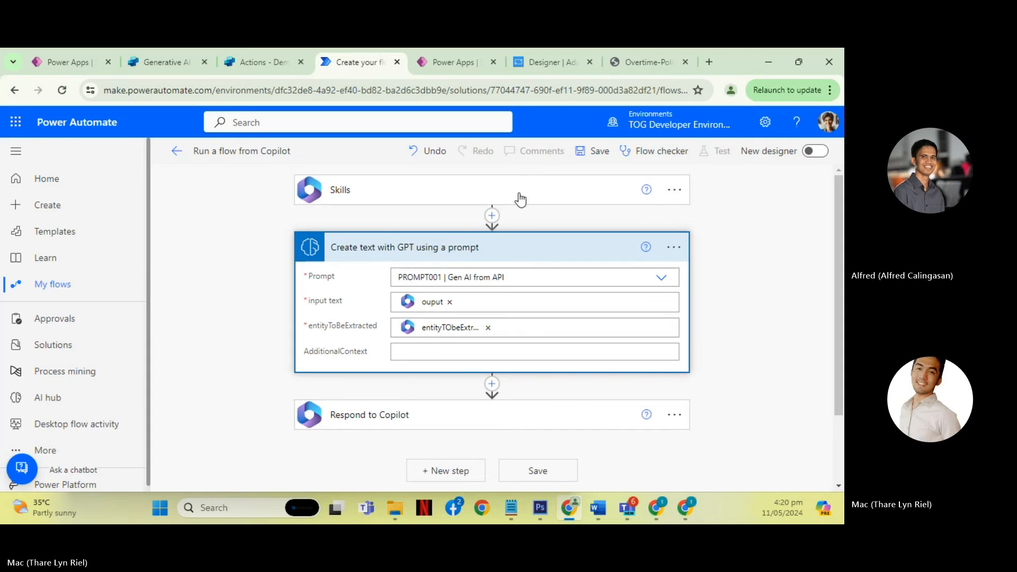
{"action": "left_click", "coordinate": [422, 256]}
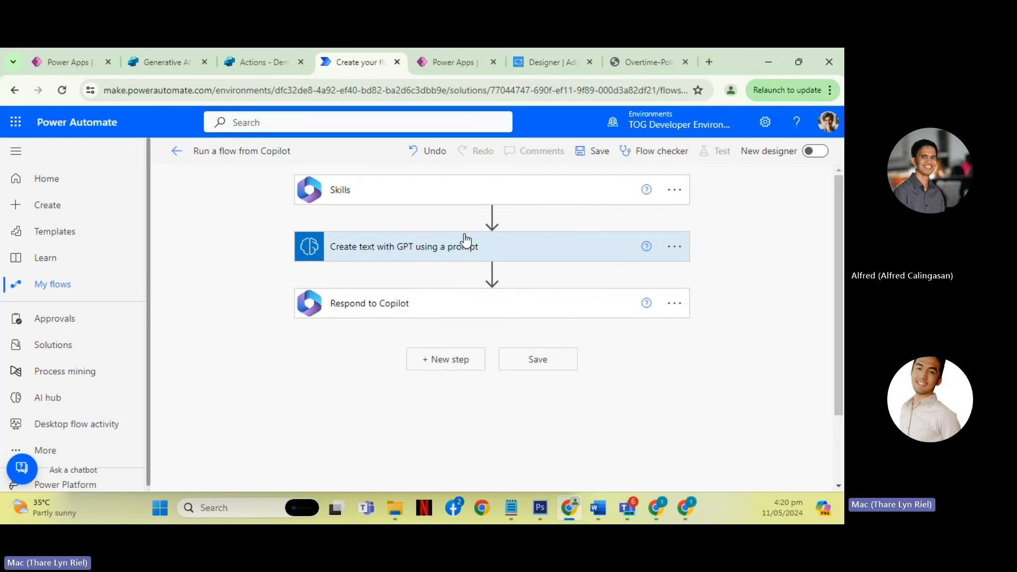
{"action": "left_click", "coordinate": [438, 245]}
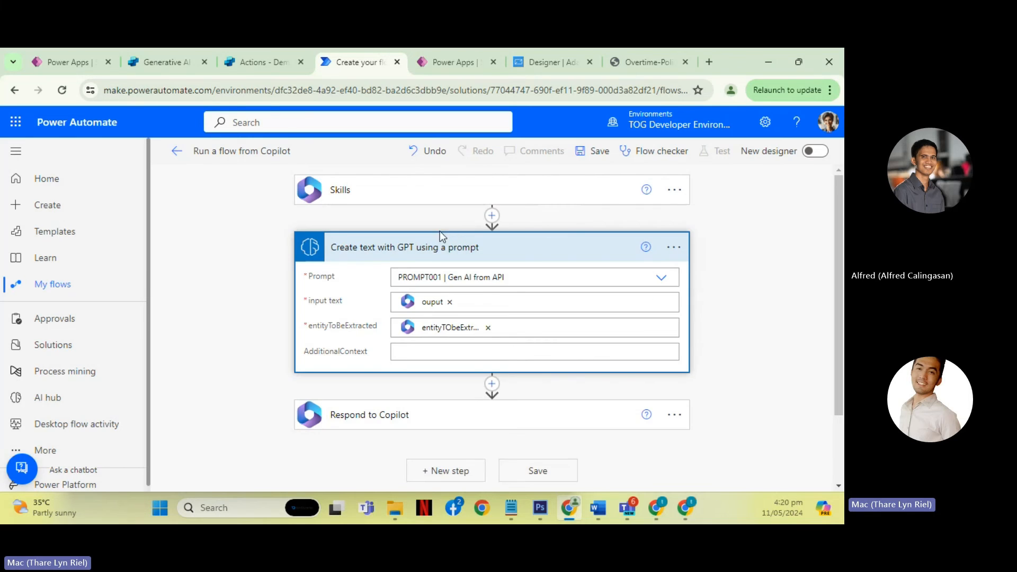
{"action": "left_click", "coordinate": [415, 253]}
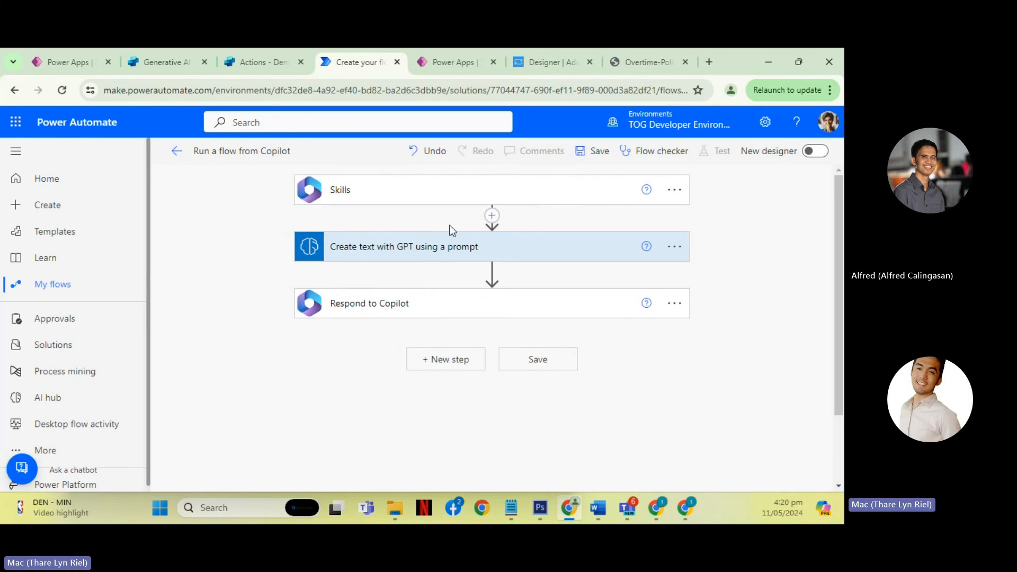
- Insert a premium HTTP action between Skills and Create text with GPT using a prompt
{"action": "left_click", "coordinate": [491, 215]}
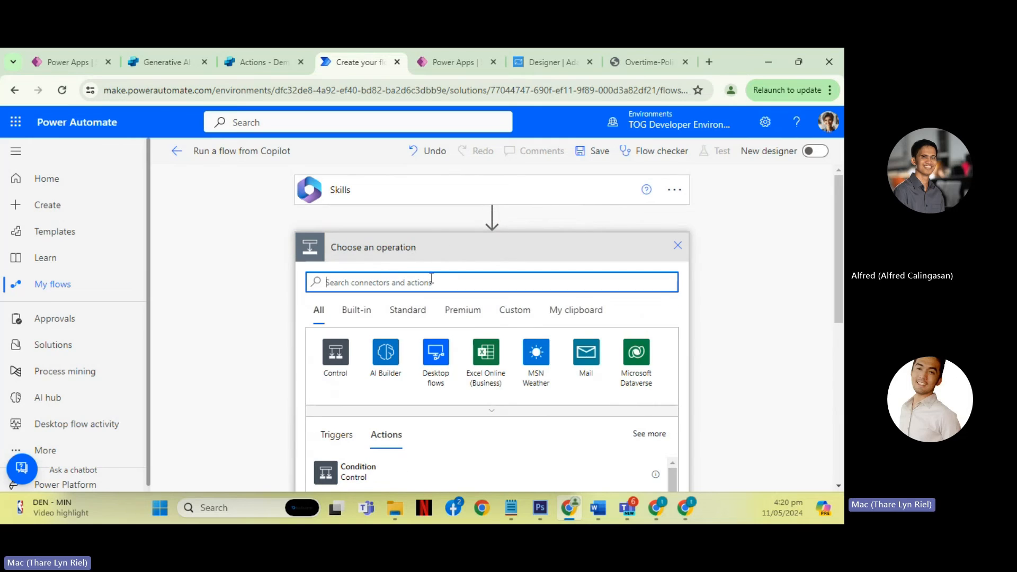
{"action": "type", "text": "HTTP"}
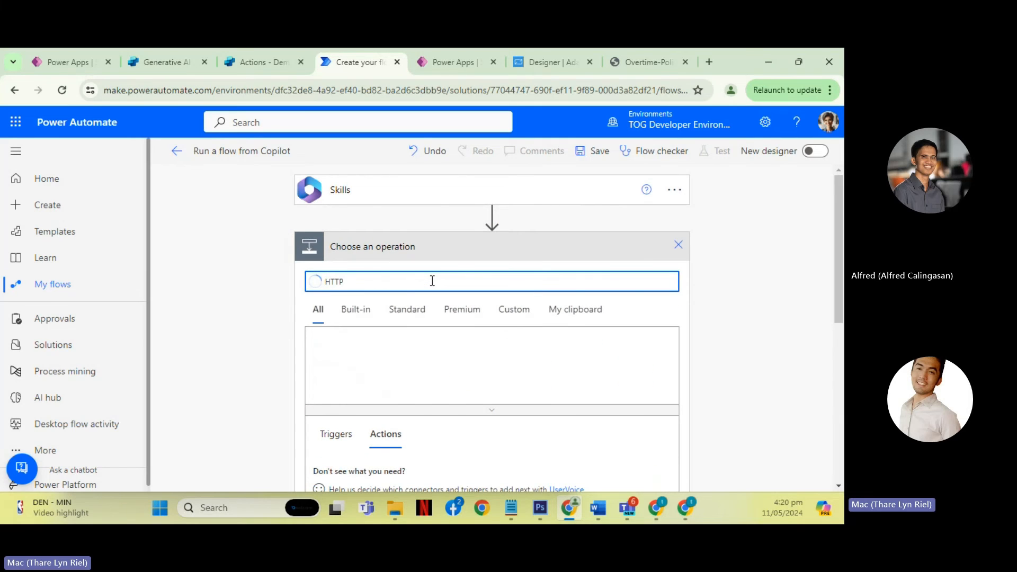
{"action": "scroll", "coordinate": [468, 349], "scroll_direction": "down", "scroll_amount": 3}
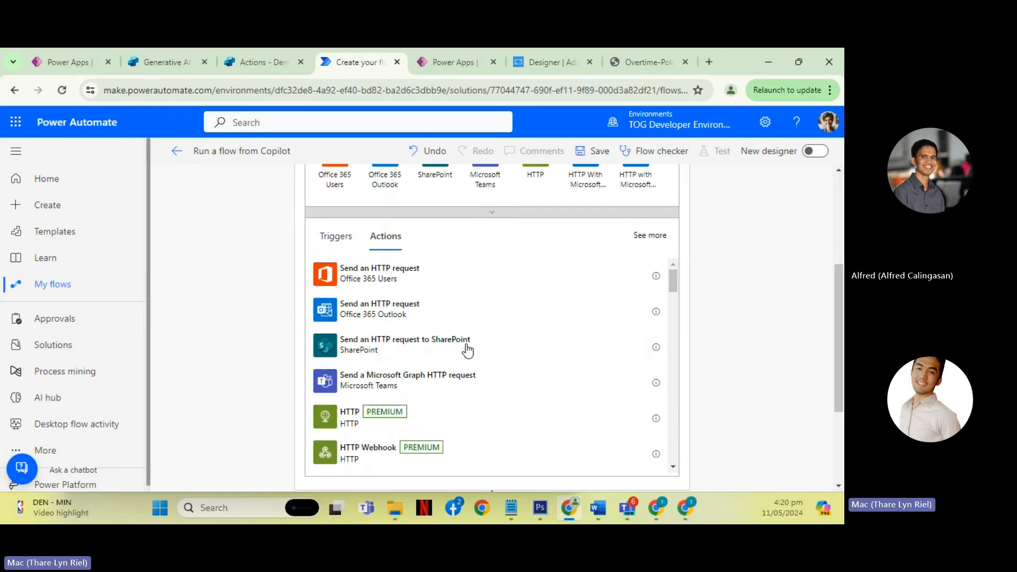
{"action": "left_click", "coordinate": [354, 420]}
{"action": "scroll", "coordinate": [469, 311], "scroll_direction": "up", "scroll_amount": 3}
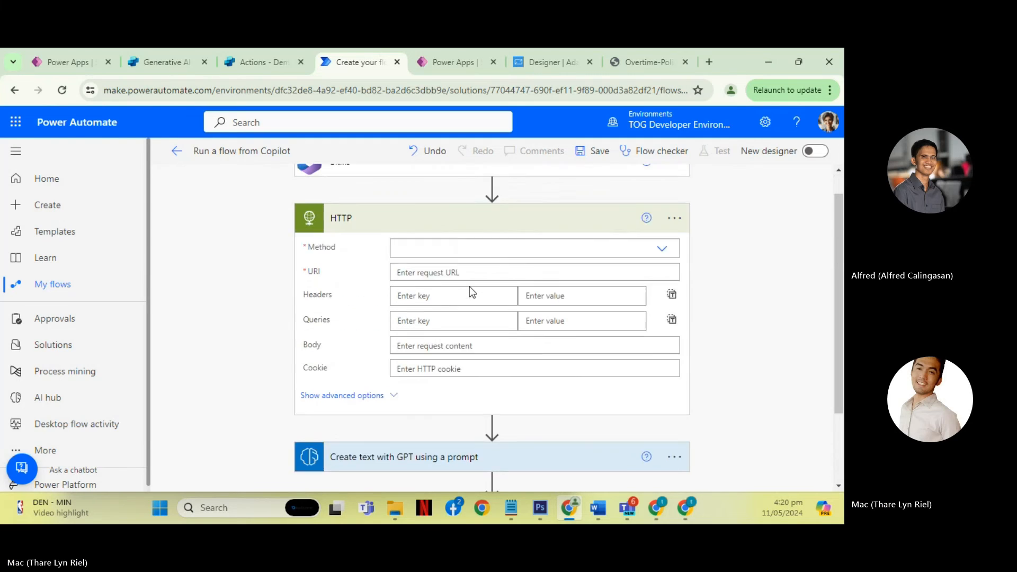
- Set the HTTP action's method to GET
{"action": "left_click", "coordinate": [580, 277]}
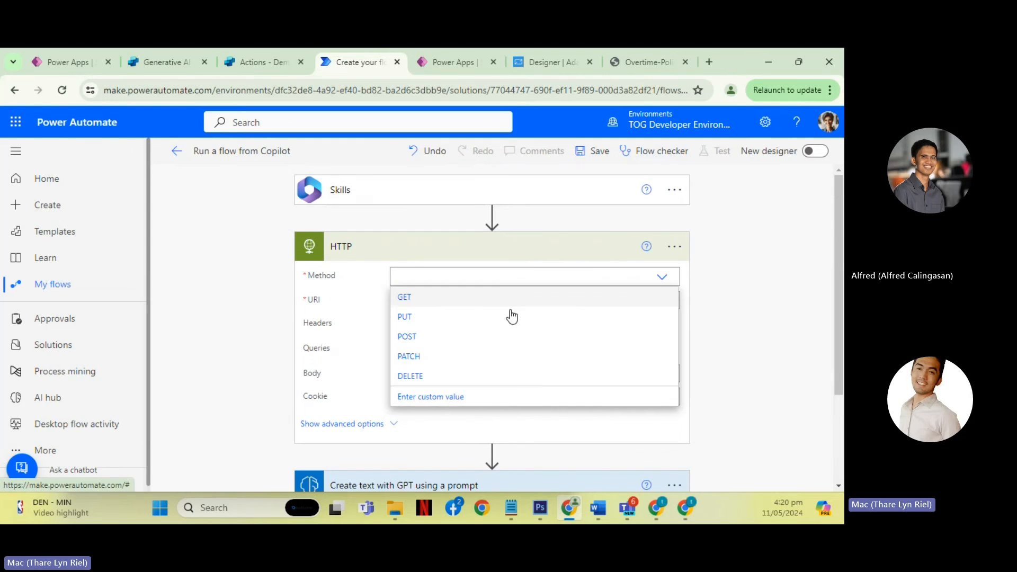
{"action": "left_click", "coordinate": [404, 298]}
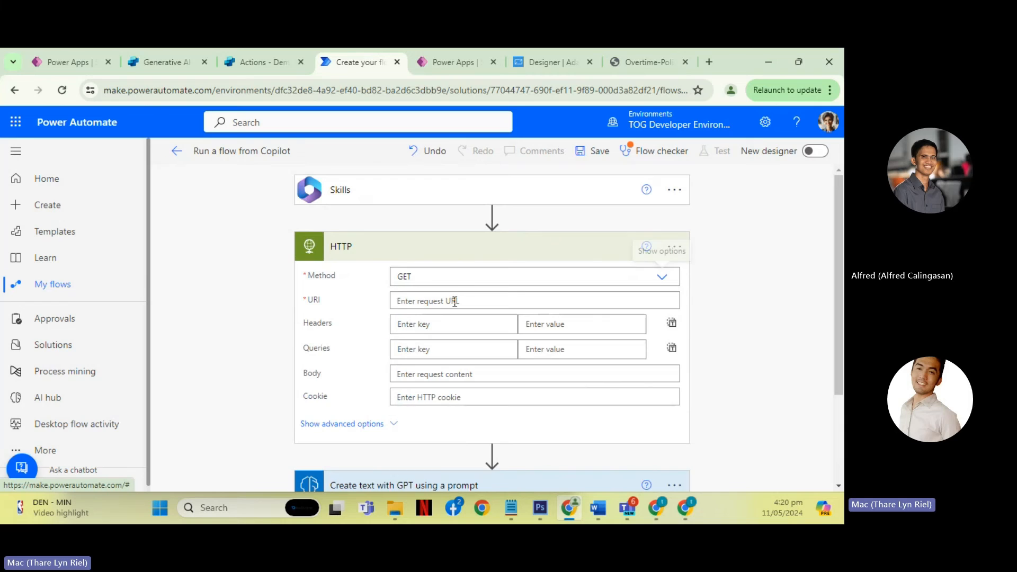
{"action": "left_click", "coordinate": [453, 302]}
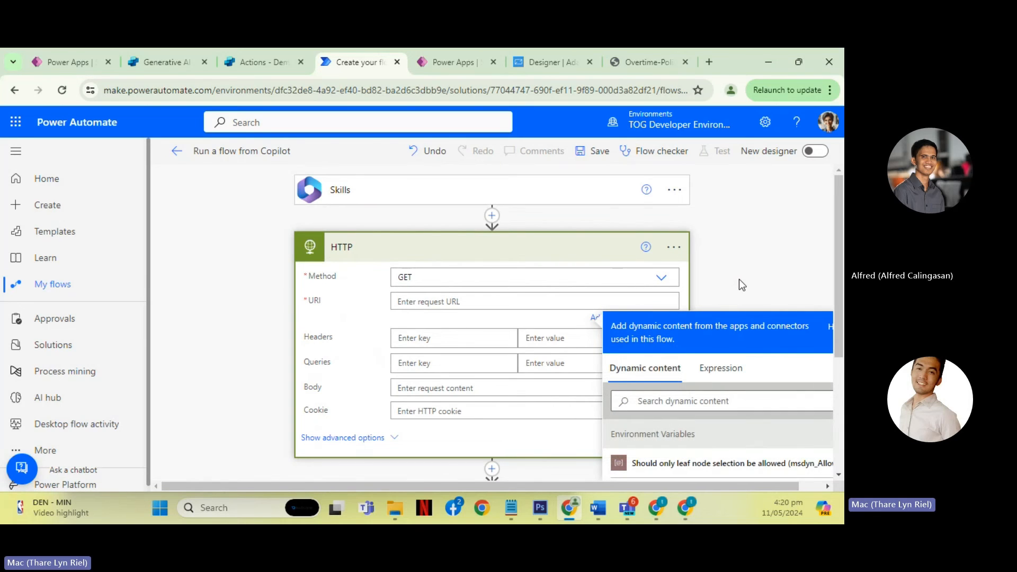
{"action": "left_click", "coordinate": [739, 278]}
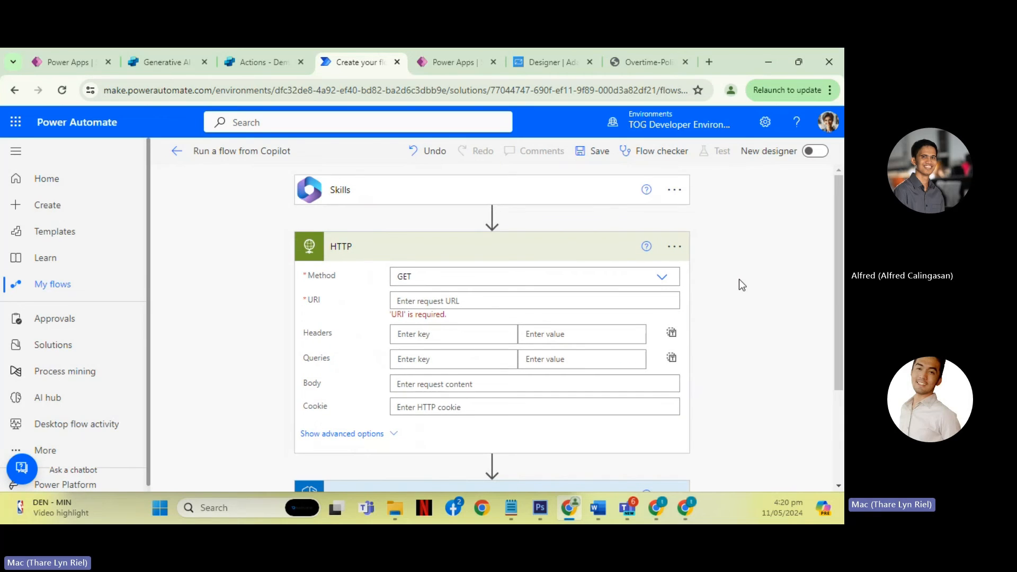
{"action": "left_click", "coordinate": [529, 301]}
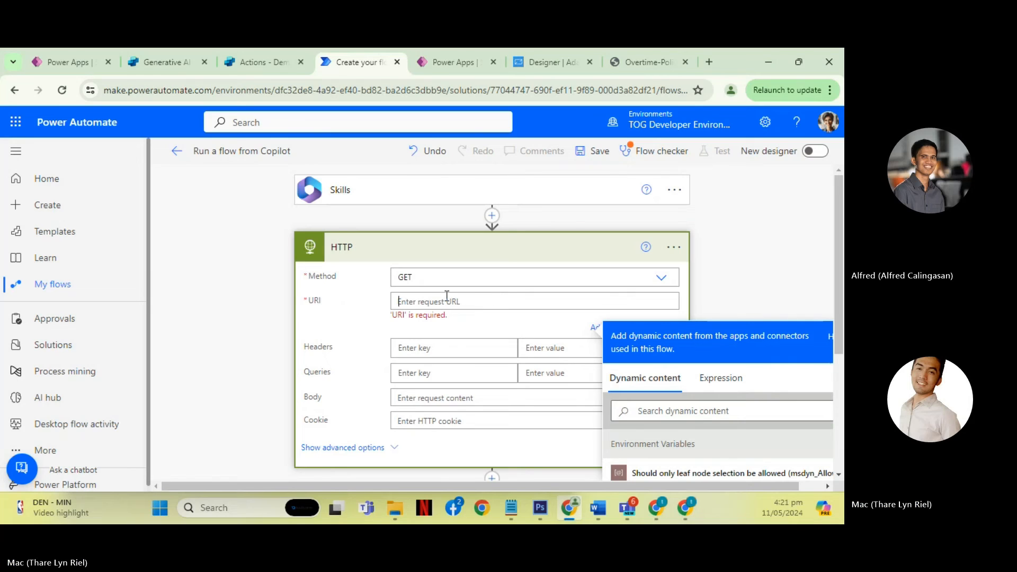
{"action": "scroll", "coordinate": [402, 297], "scroll_direction": "down", "scroll_amount": 3}
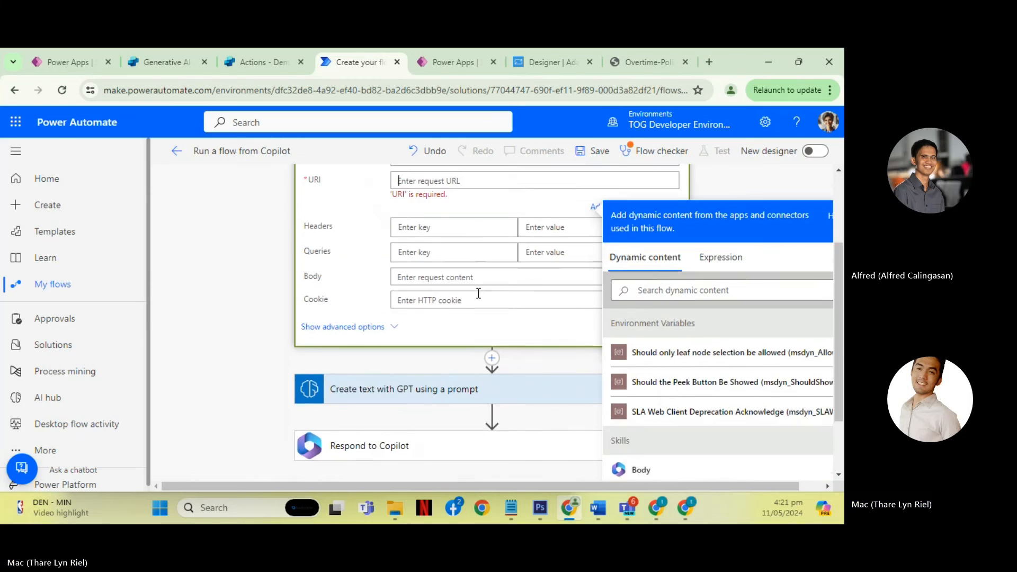
{"action": "scroll", "coordinate": [419, 236], "scroll_direction": "up", "scroll_amount": 3}
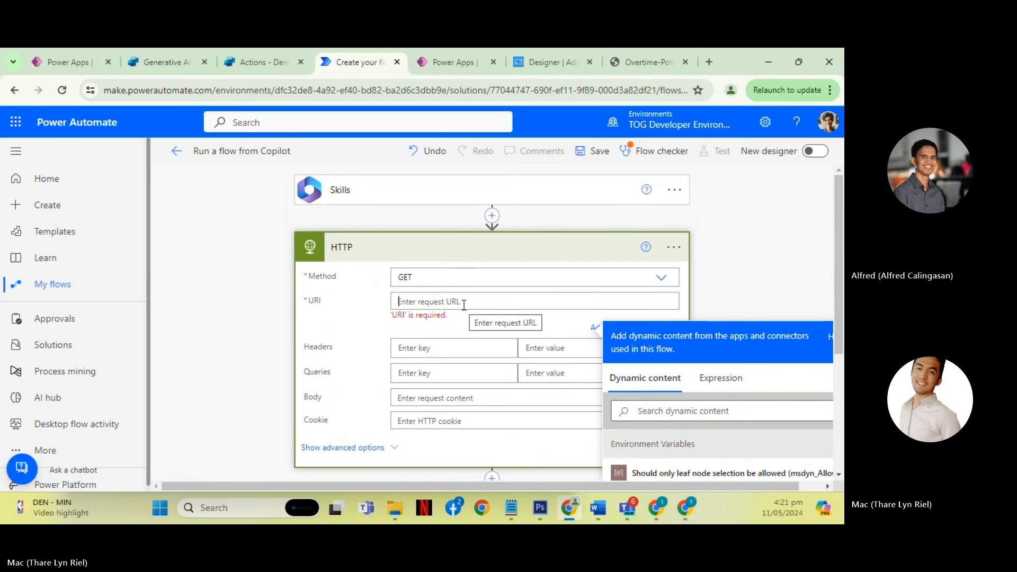
{"action": "type", "text": "www,ex"}
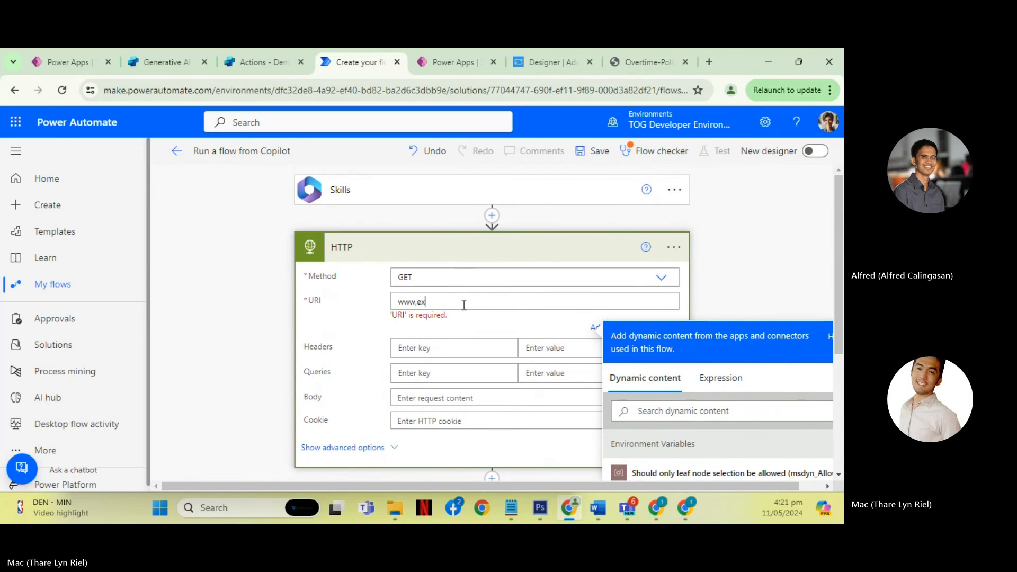
{"action": "type", "text": "mple.com"}
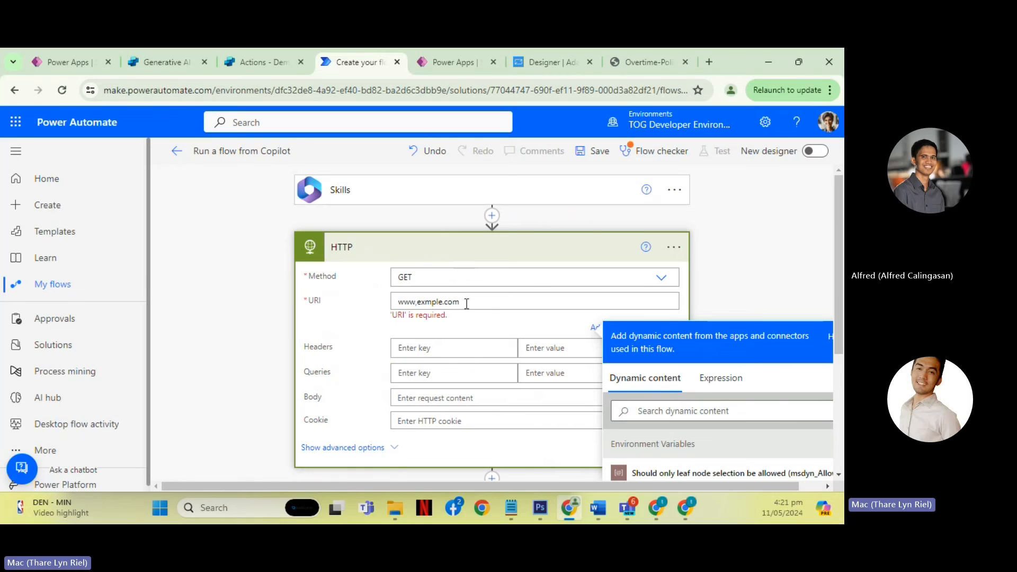
{"action": "left_click", "coordinate": [446, 249]}
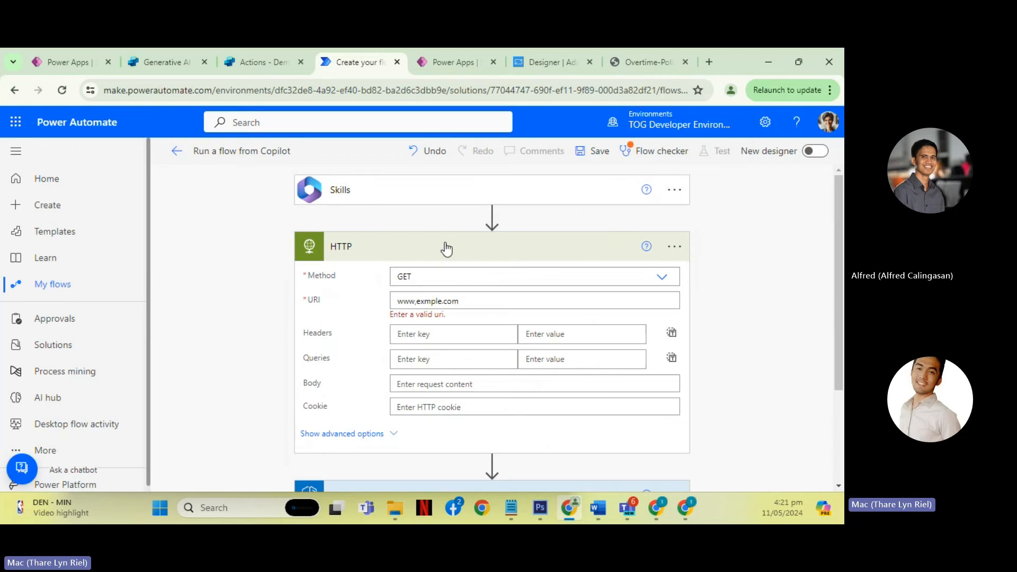
{"action": "left_click", "coordinate": [417, 301]}
{"action": "key", "text": "BackSpace"}
{"action": "type", "text": "."}
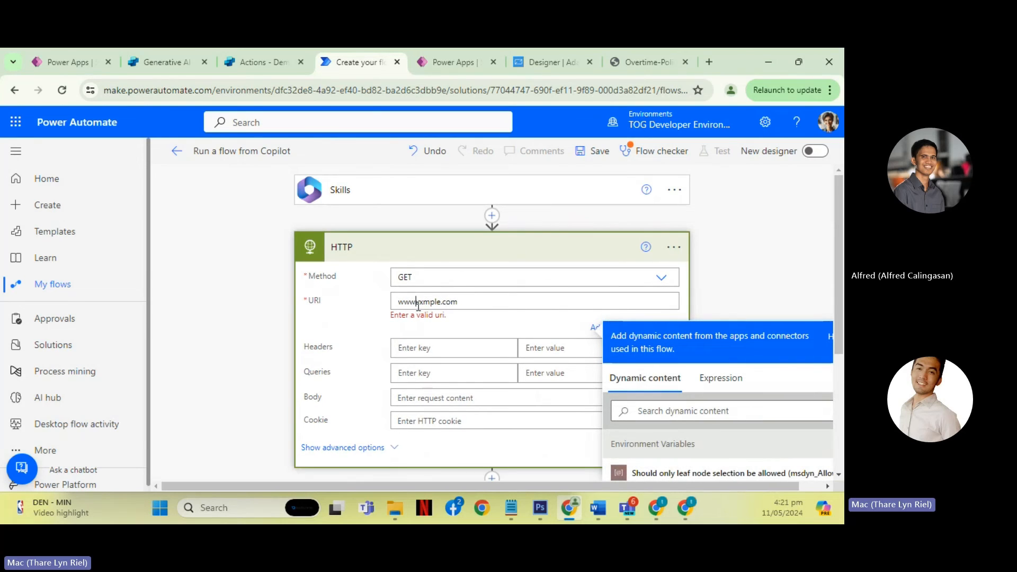
{"action": "left_click", "coordinate": [802, 266]}
{"action": "left_click", "coordinate": [449, 253]}
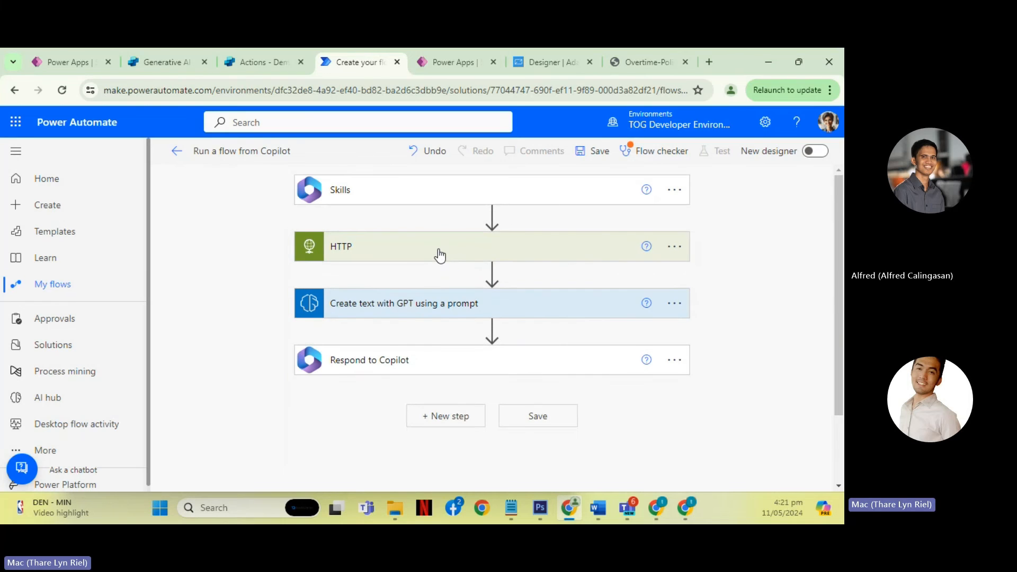
- Review the HTTP action's fields, glance at Demo BOT's actions in Copilot Studio, and return to examine the GPT action's mapped inputs
{"action": "left_click", "coordinate": [438, 253]}
{"action": "scroll", "coordinate": [364, 275], "scroll_direction": "down", "scroll_amount": 2}
{"action": "scroll", "coordinate": [365, 275], "scroll_direction": "up", "scroll_amount": 3}
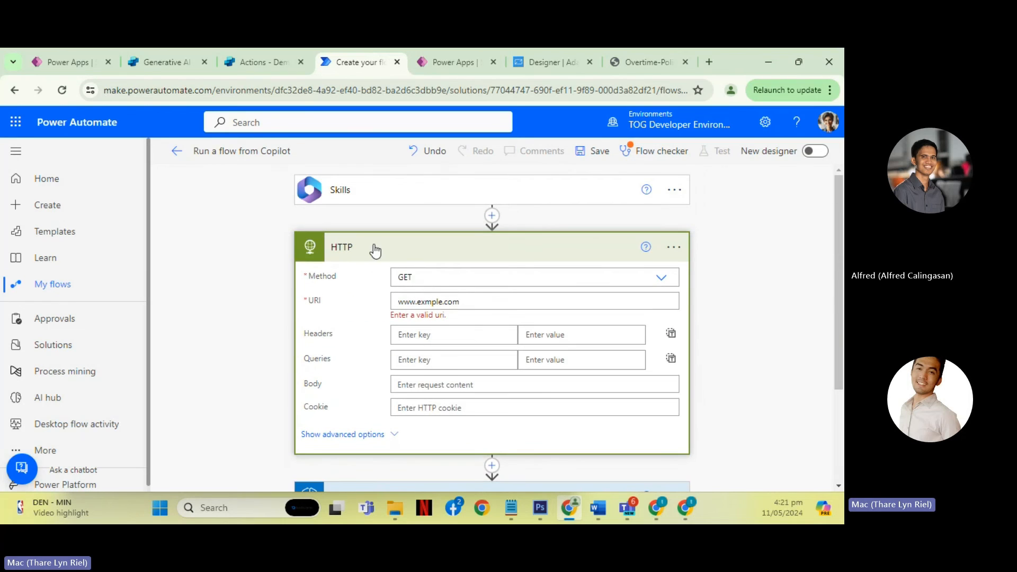
{"action": "left_click", "coordinate": [376, 249]}
{"action": "left_click", "coordinate": [251, 69]}
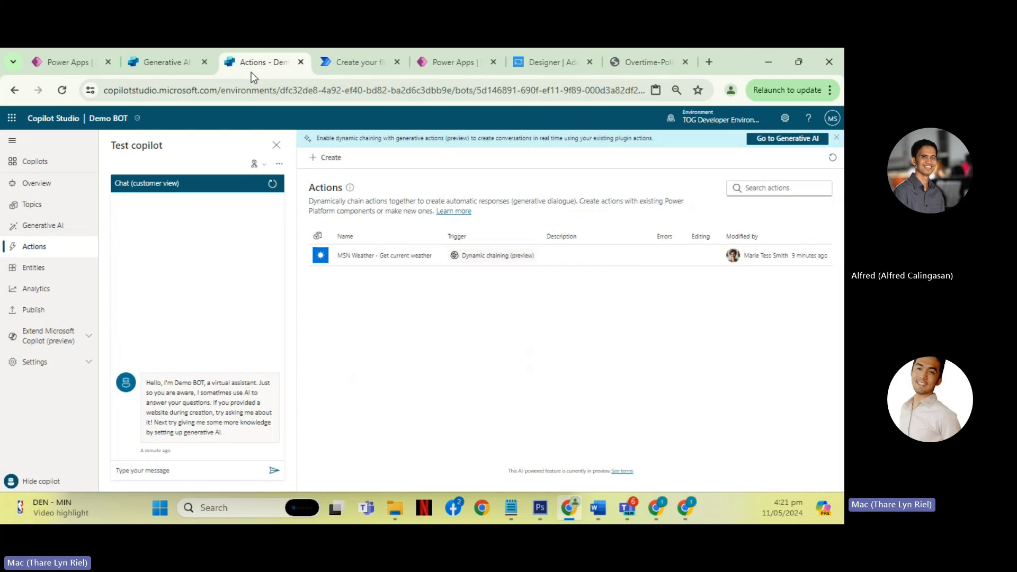
{"action": "left_click", "coordinate": [335, 67]}
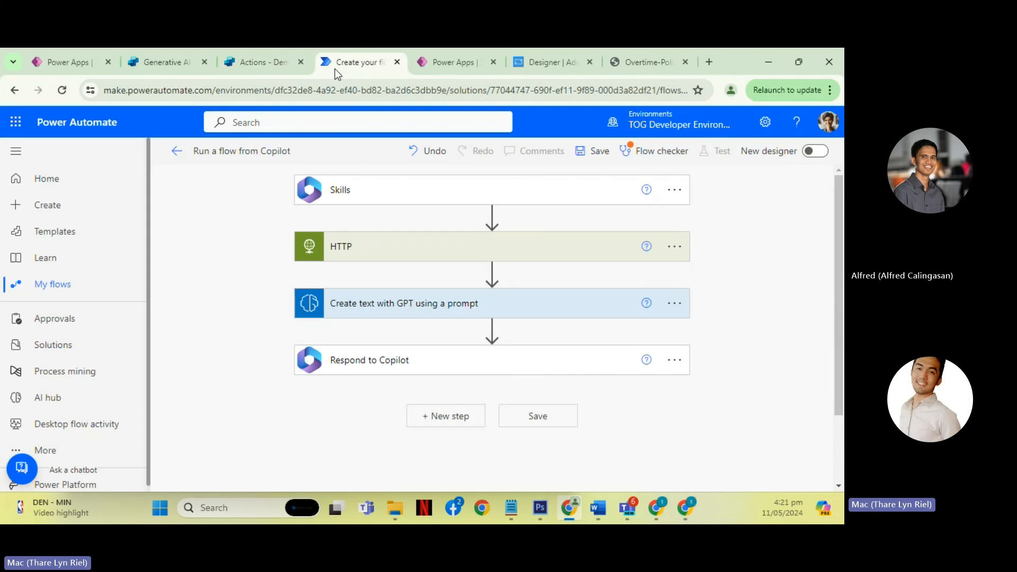
{"action": "left_click", "coordinate": [377, 304]}
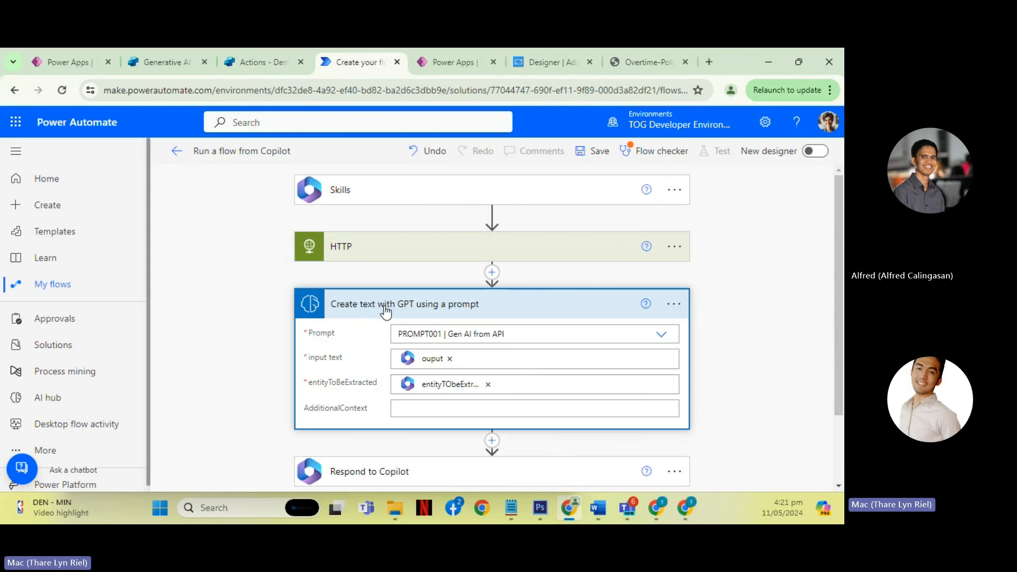
{"action": "scroll", "coordinate": [353, 323], "scroll_direction": "down", "scroll_amount": 2}
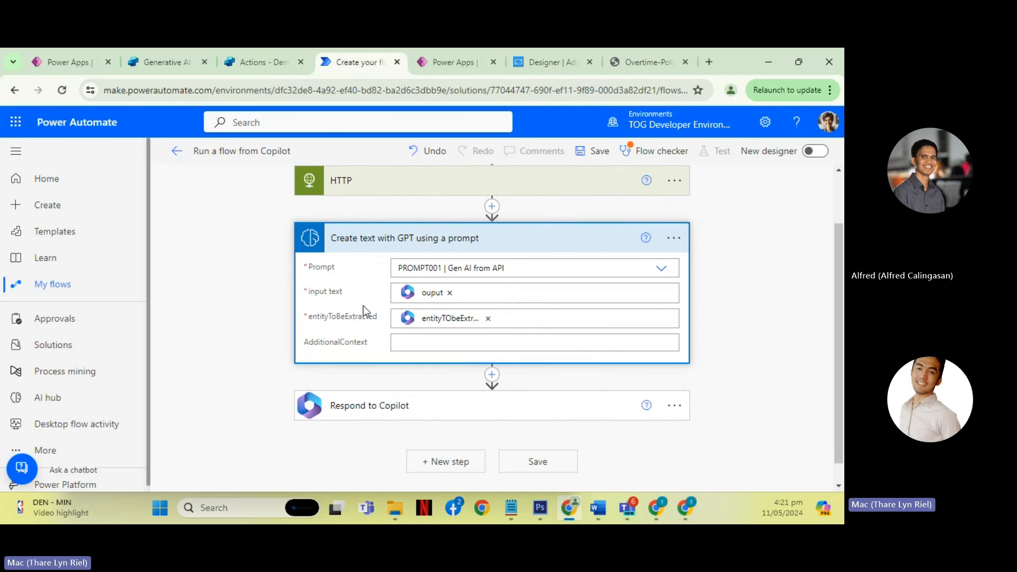
{"action": "scroll", "coordinate": [363, 312], "scroll_direction": "up", "scroll_amount": 2}
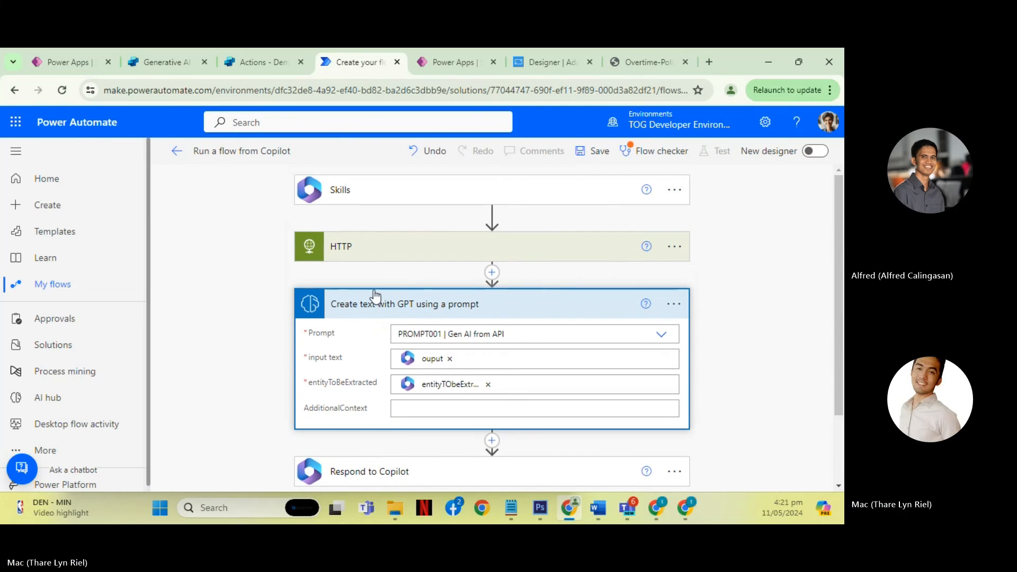
- Clear the HTTP action's URI and collapse the action
{"action": "left_click", "coordinate": [413, 256]}
{"action": "scroll", "coordinate": [373, 319], "scroll_direction": "down", "scroll_amount": 2}
{"action": "left_click_drag", "start_coordinate": [465, 238], "coordinate": [298, 211]}
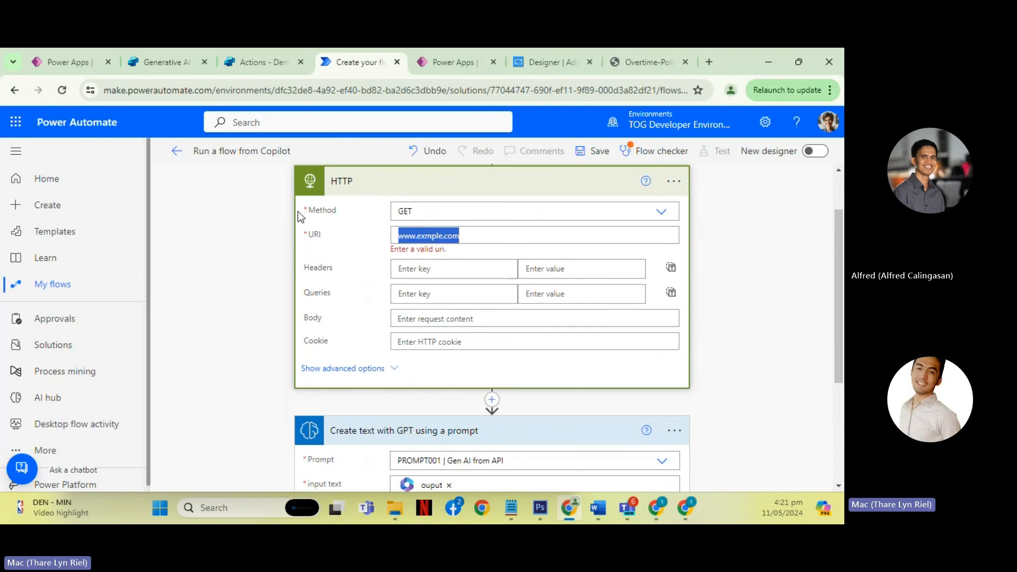
{"action": "key", "text": "BackSpace"}
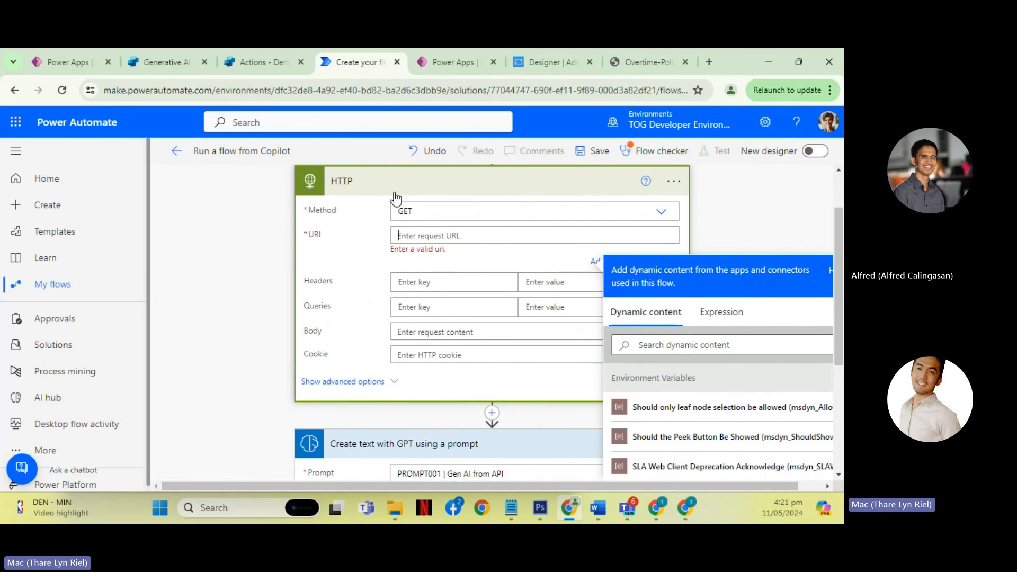
{"action": "scroll", "coordinate": [418, 266], "scroll_direction": "up", "scroll_amount": 2}
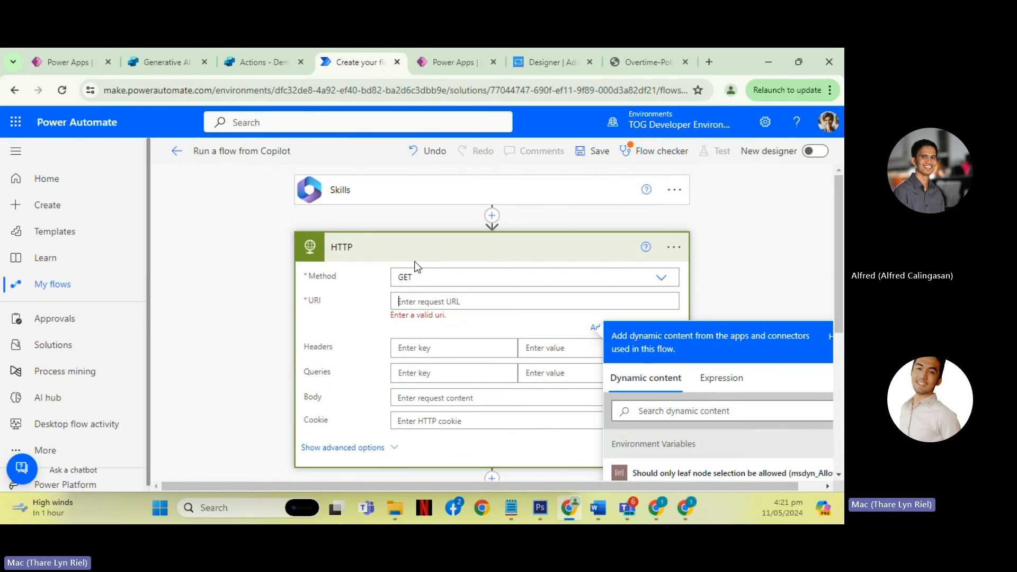
{"action": "left_click", "coordinate": [413, 254]}
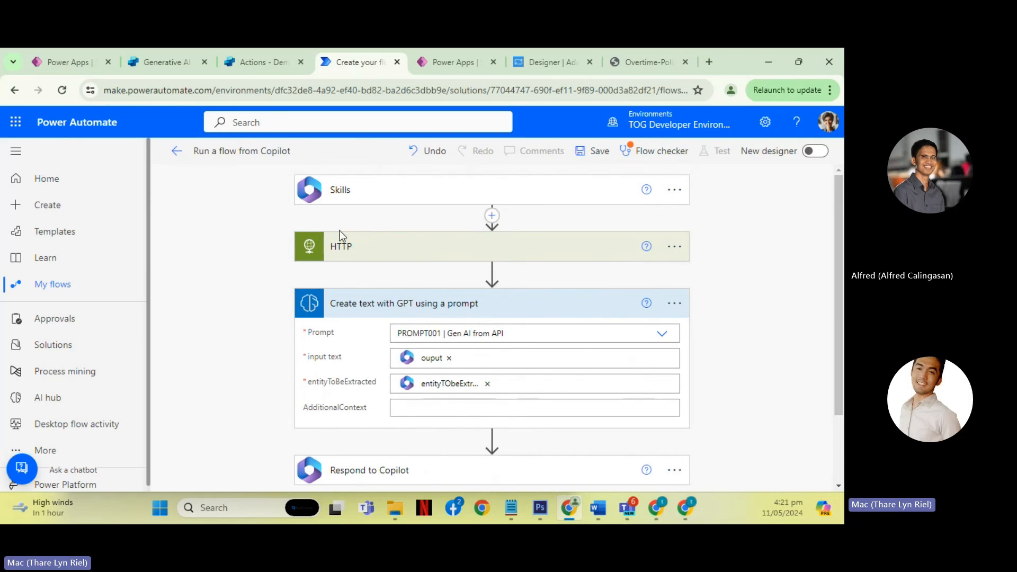
- Switch to Demo BOT in Copilot Studio and expand the Extend Microsoft Copilot (preview) options
{"action": "left_click", "coordinate": [256, 62]}
{"action": "left_click", "coordinate": [191, 62]}
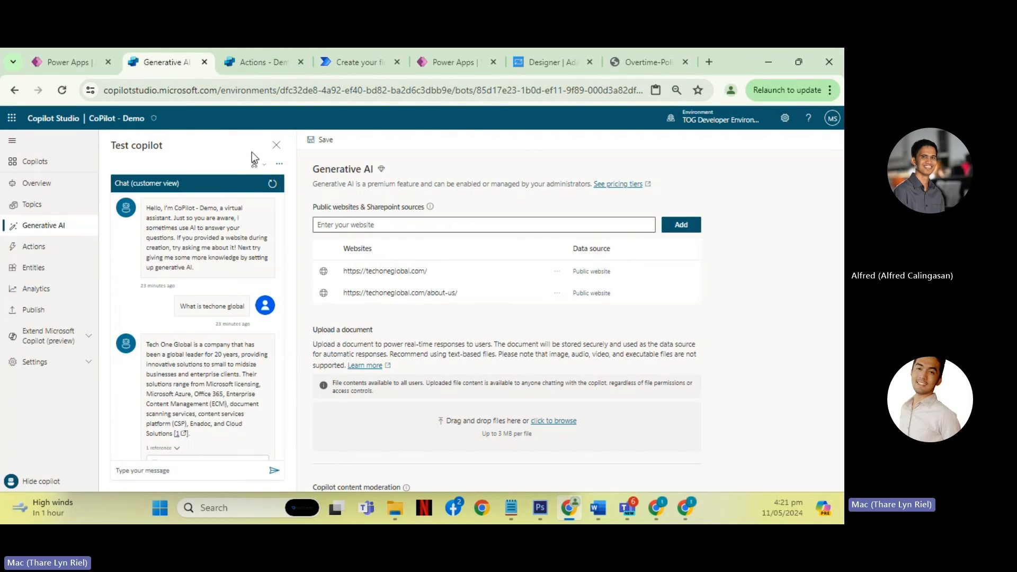
{"action": "left_click", "coordinate": [251, 65]}
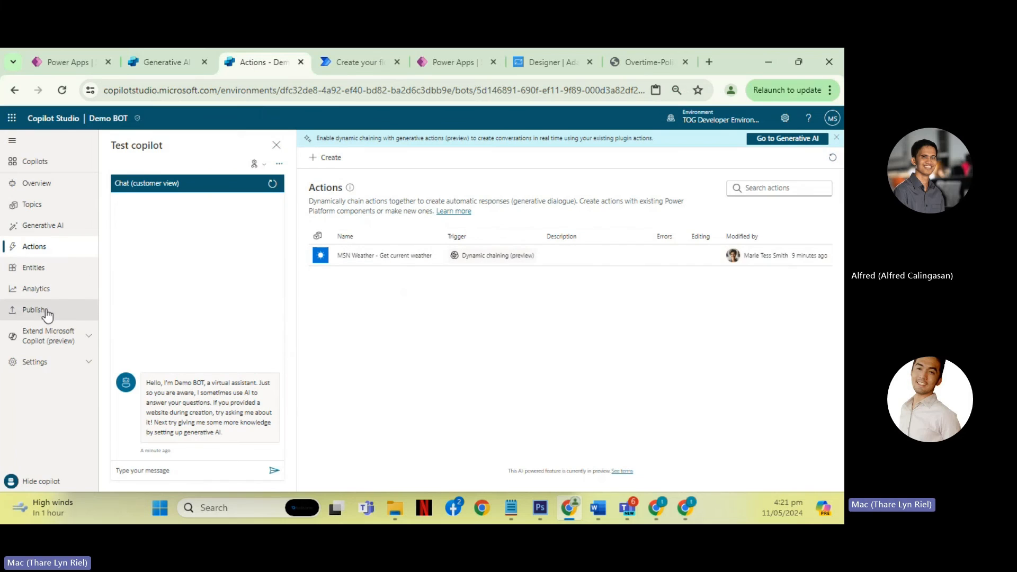
{"action": "left_click", "coordinate": [62, 338]}
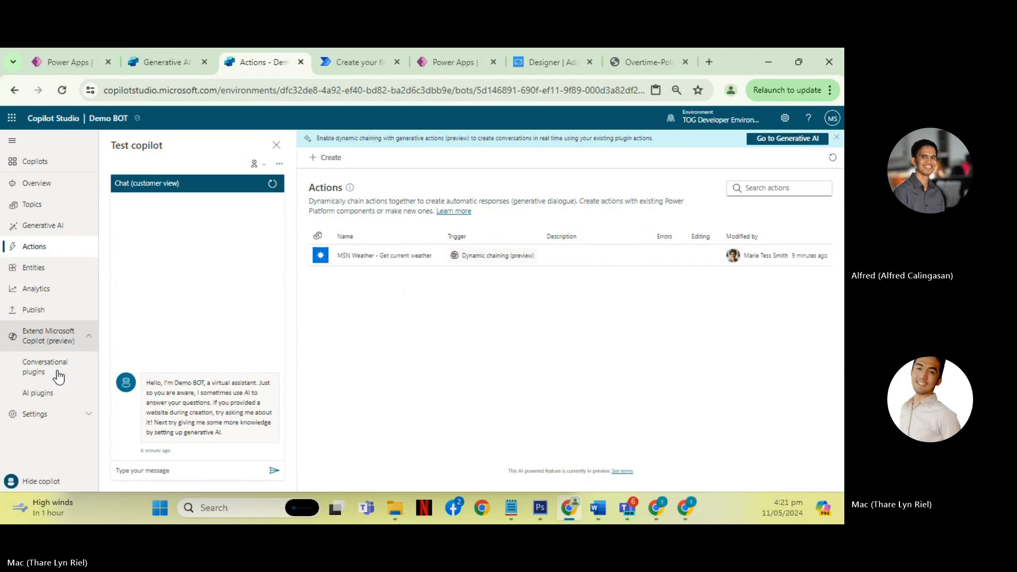
- Open Demo BOT's AI plugins page, and return to the Power Automate flow to examine the GPT action's inputs and the HTTP action's options
{"action": "left_click", "coordinate": [65, 393]}
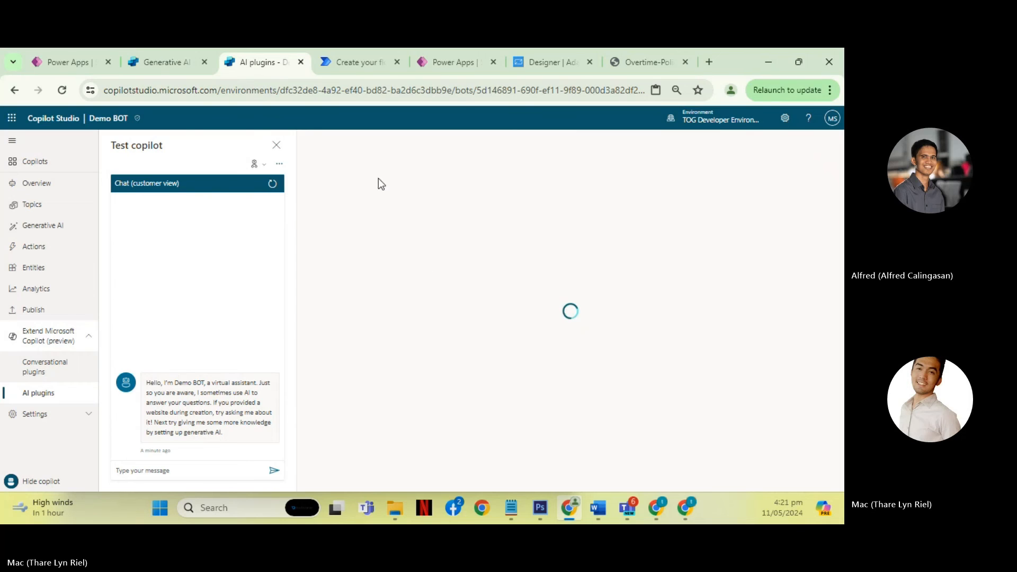
{"action": "left_click", "coordinate": [351, 65]}
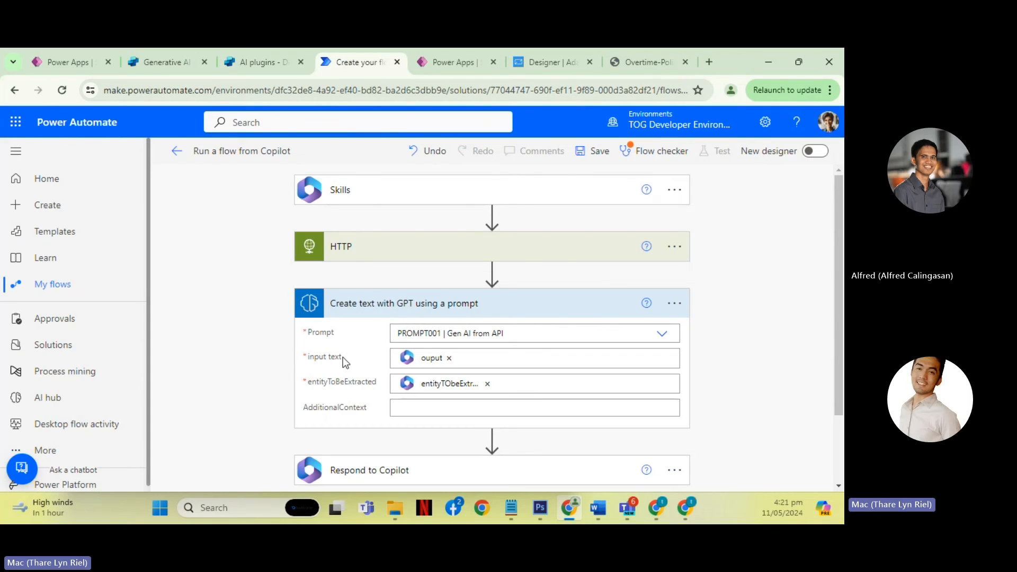
{"action": "left_click_drag", "start_coordinate": [342, 357], "coordinate": [341, 391]}
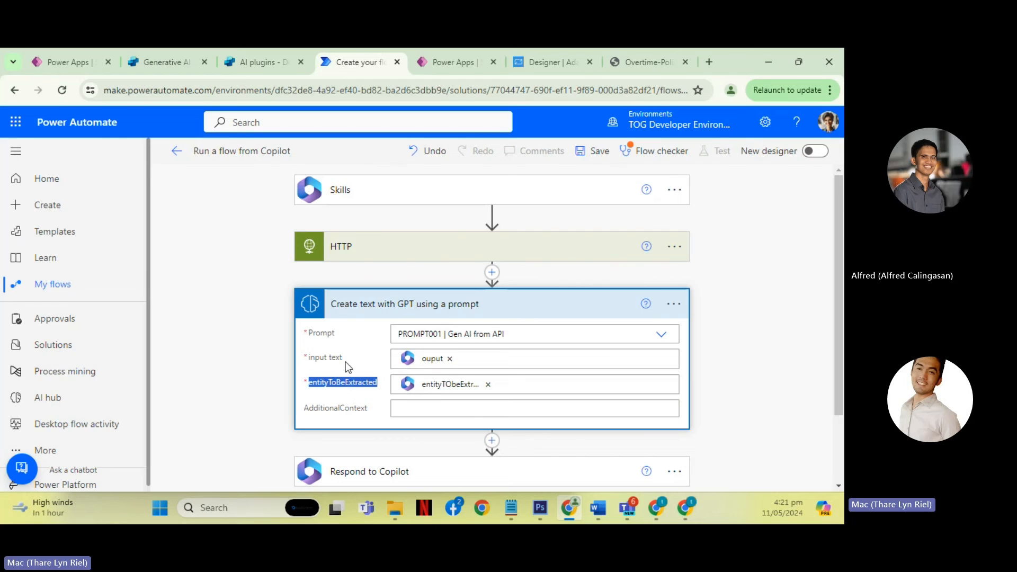
{"action": "left_click_drag", "start_coordinate": [343, 359], "coordinate": [326, 366]}
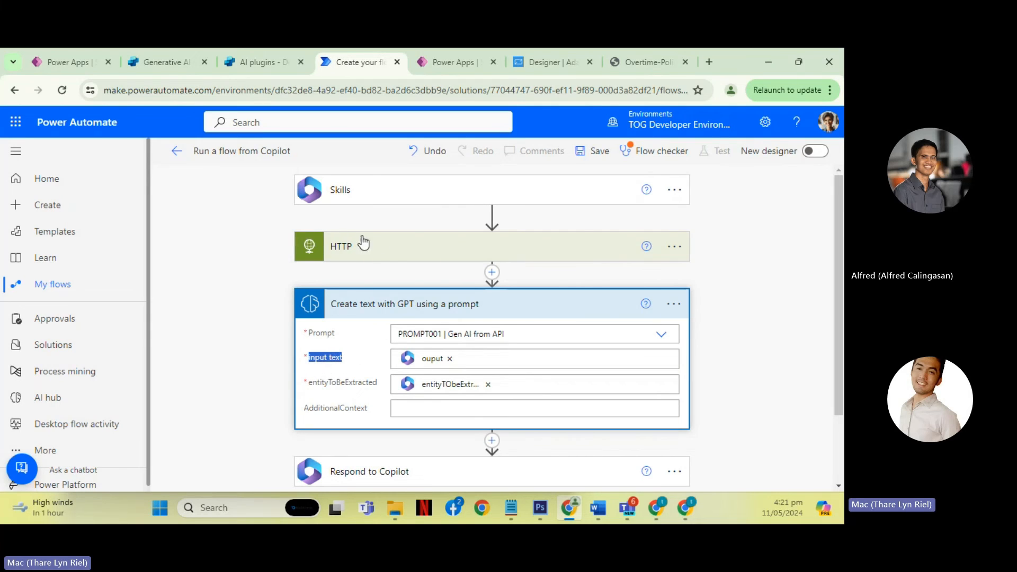
{"action": "left_click", "coordinate": [393, 245]}
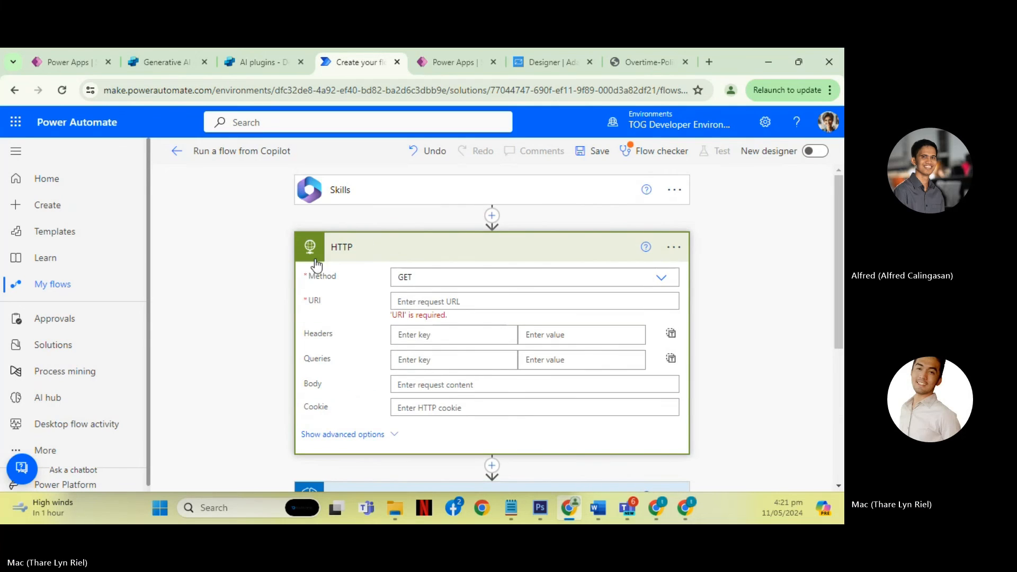
{"action": "left_click", "coordinate": [674, 248]}
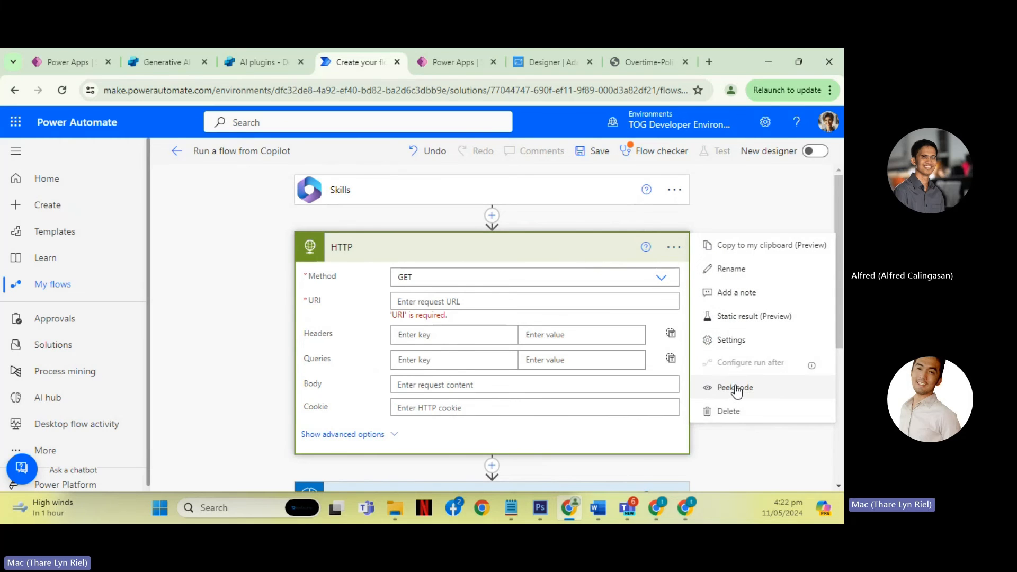
- Glance at Demo BOT's AI plugins list in Copilot Studio, and close the Power Automate flow without saving it
{"action": "left_click", "coordinate": [262, 61]}
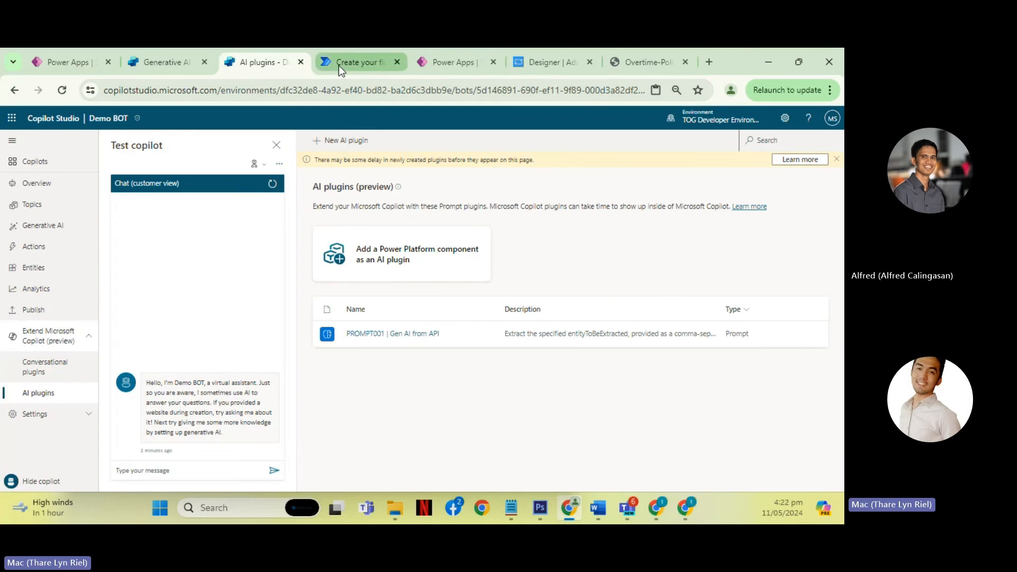
{"action": "left_click", "coordinate": [338, 64]}
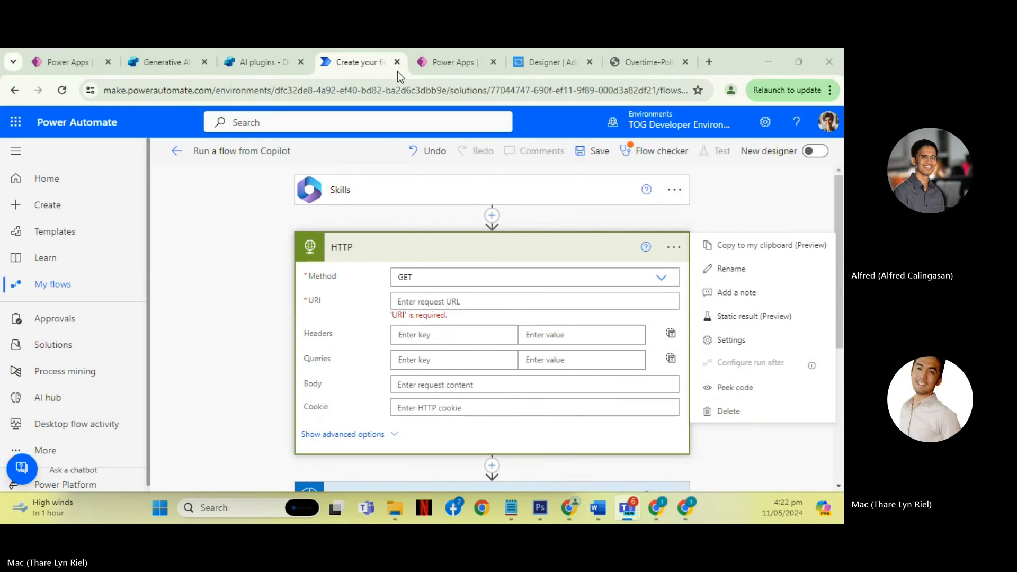
{"action": "left_click", "coordinate": [398, 63]}
{"action": "left_click", "coordinate": [477, 172]}
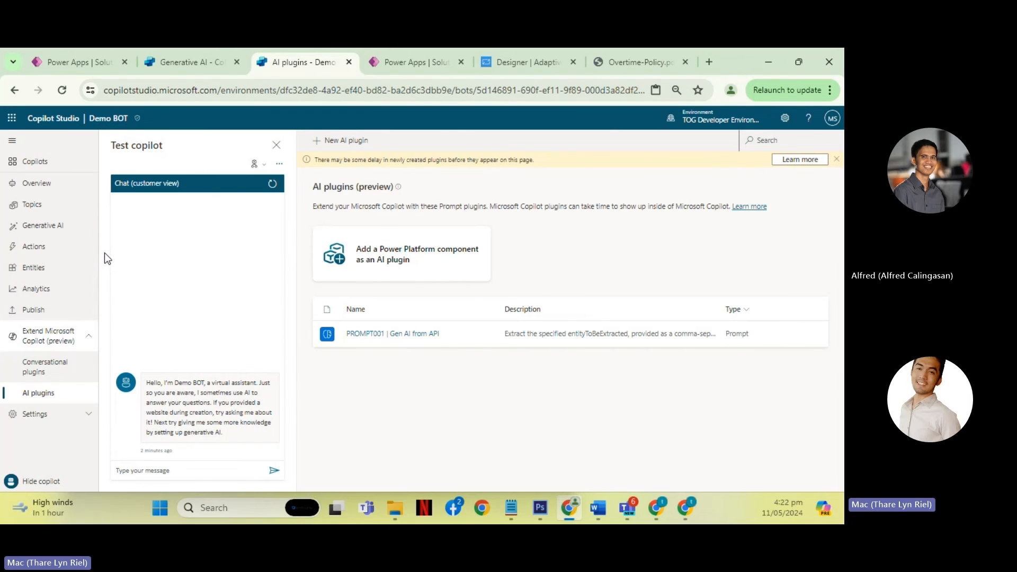
- Open Demo BOT's Copilot details settings and examine the copilot's name and icon options without changing them
{"action": "left_click", "coordinate": [80, 338]}
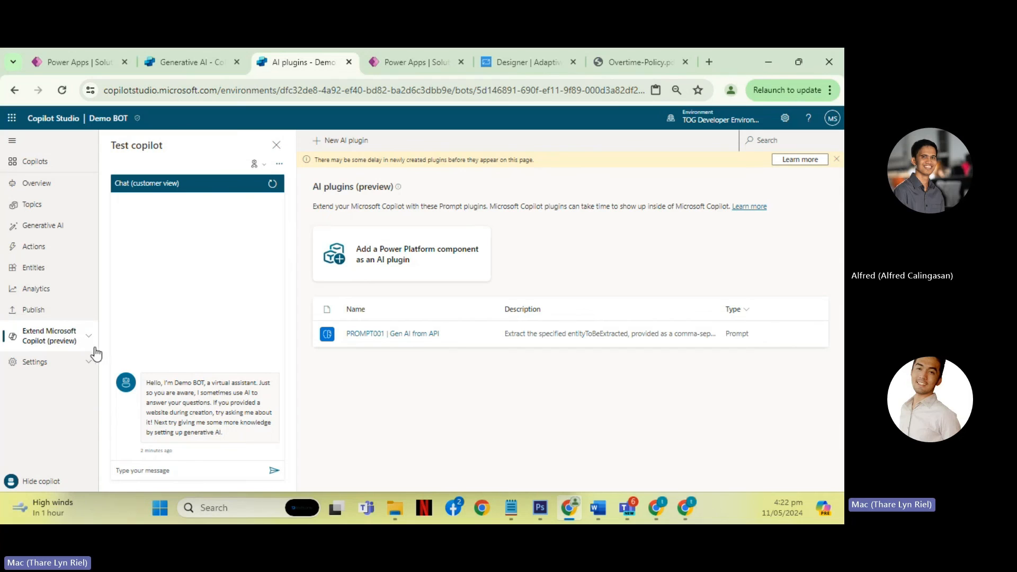
{"action": "left_click", "coordinate": [66, 363]}
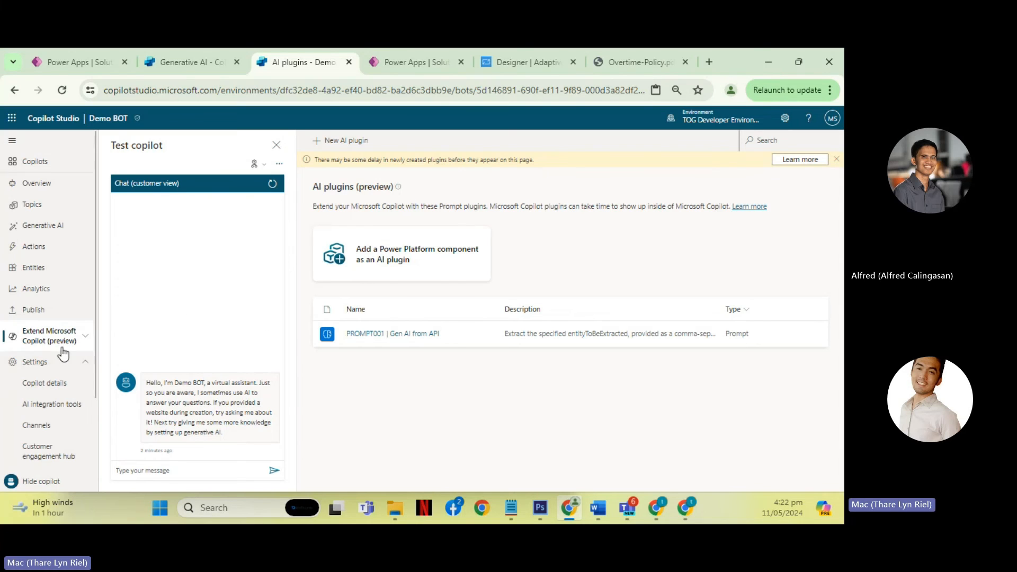
{"action": "scroll", "coordinate": [74, 337], "scroll_direction": "down", "scroll_amount": 2}
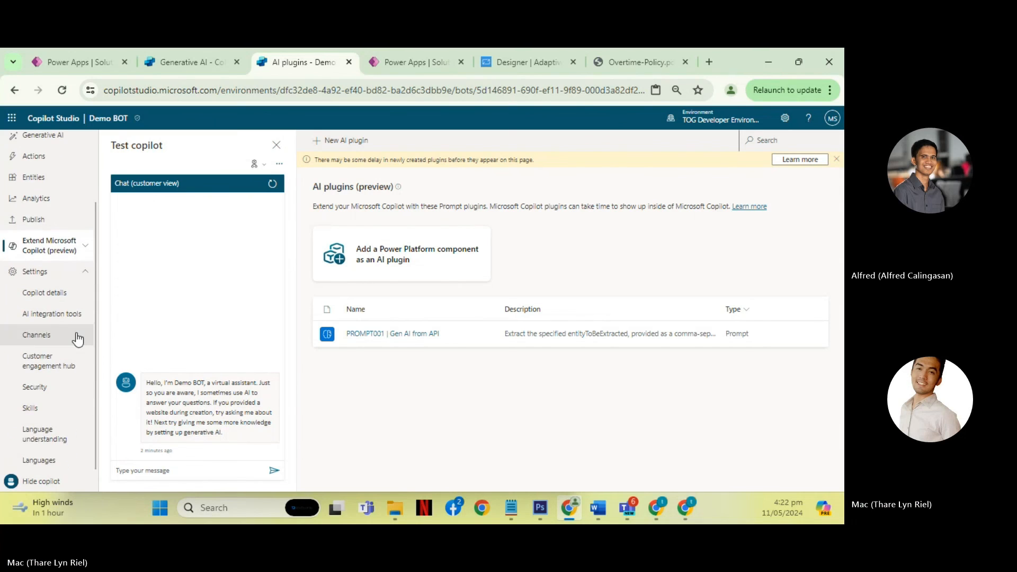
{"action": "left_click", "coordinate": [63, 294]}
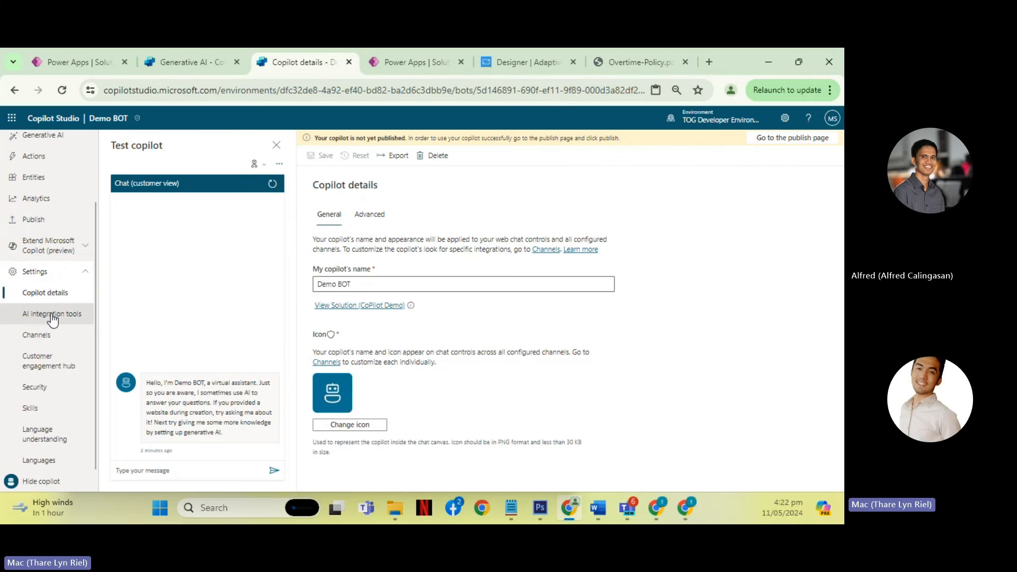
{"action": "left_click", "coordinate": [352, 285]}
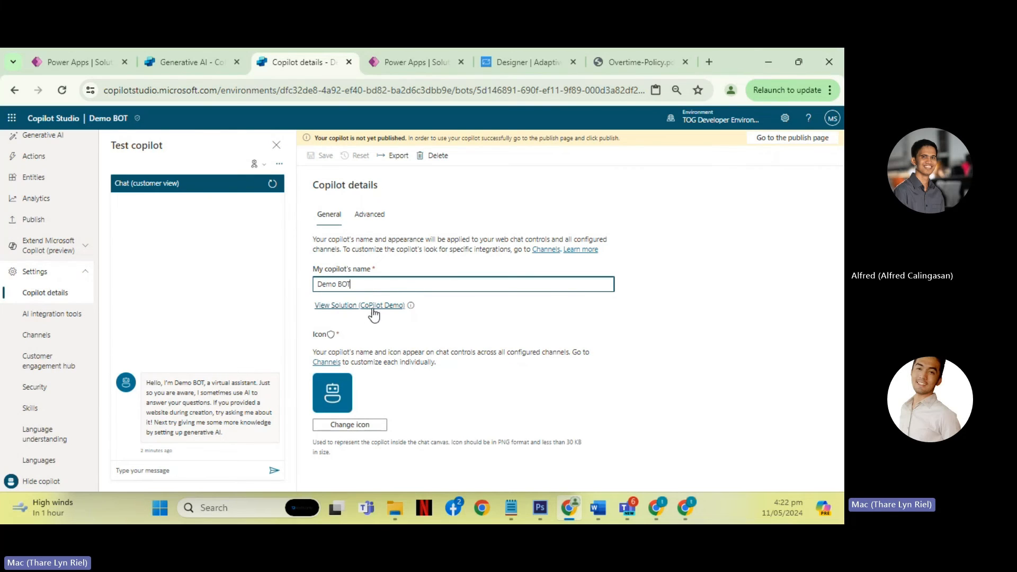
{"action": "left_click", "coordinate": [373, 428]}
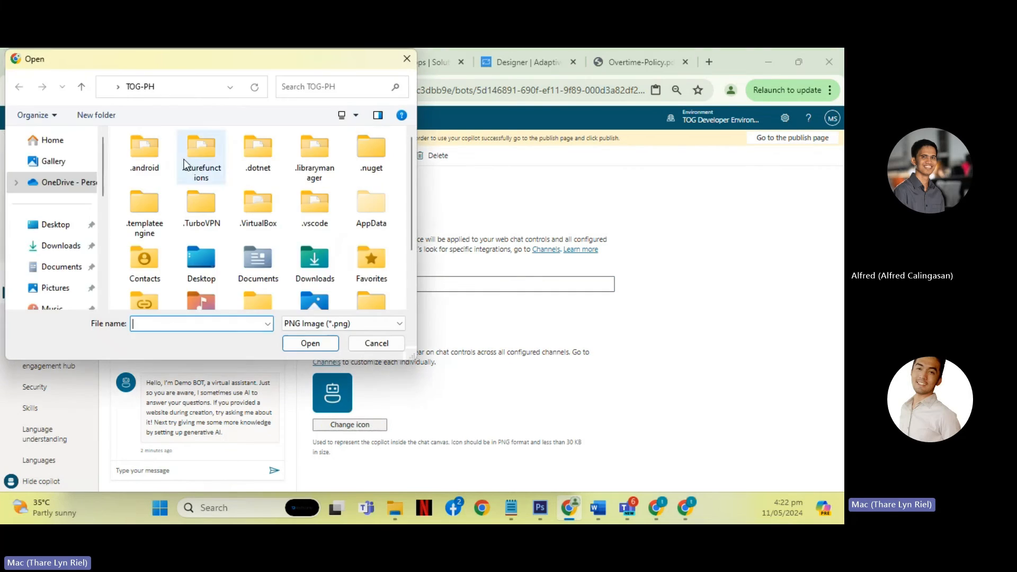
{"action": "left_click", "coordinate": [376, 344]}
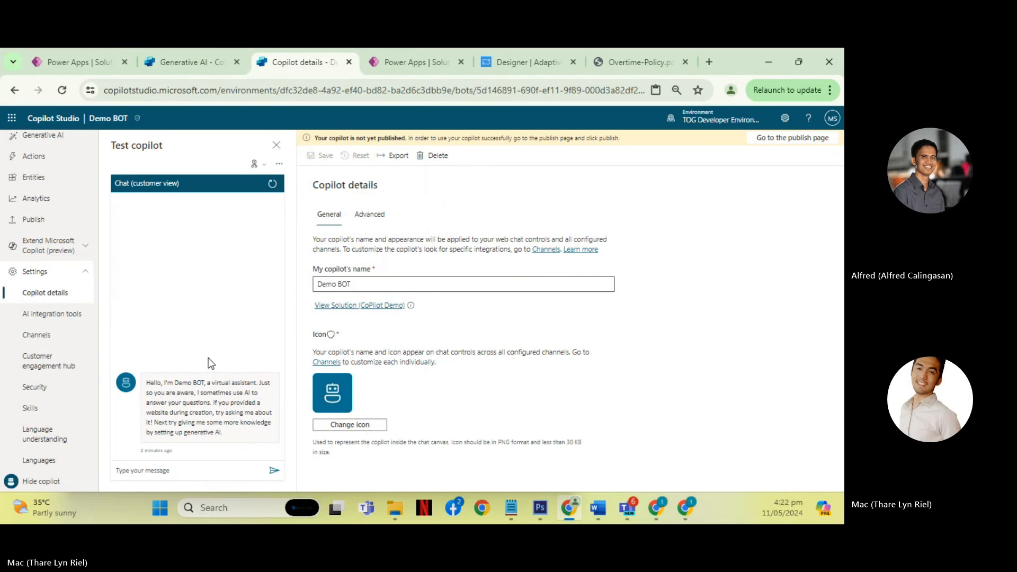
- Examine the AI integration tools, including Copilot SDK and AI models from Azure Open AI, and open the available Channels
{"action": "left_click", "coordinate": [58, 312]}
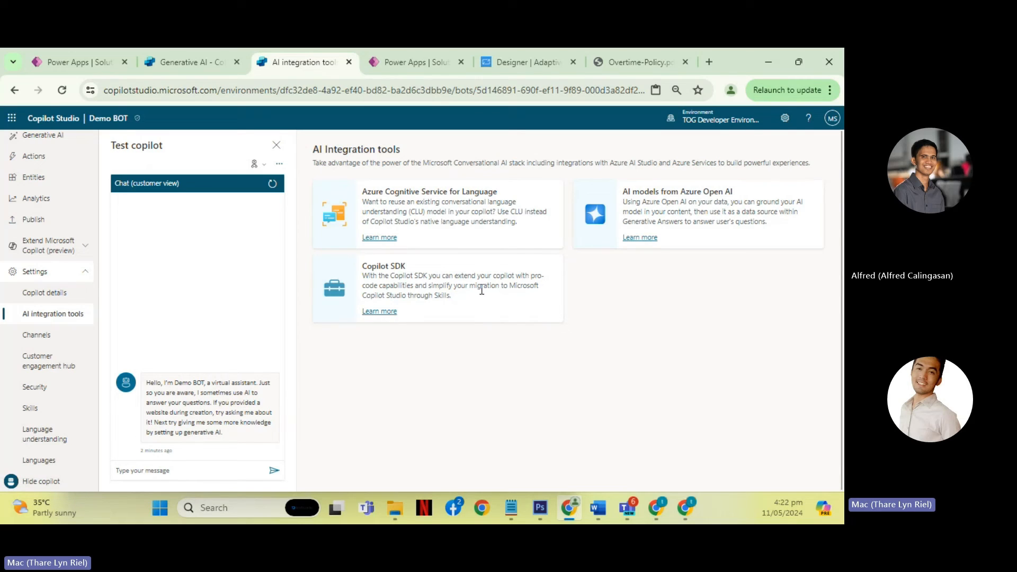
{"action": "left_click_drag", "start_coordinate": [363, 276], "coordinate": [484, 298]}
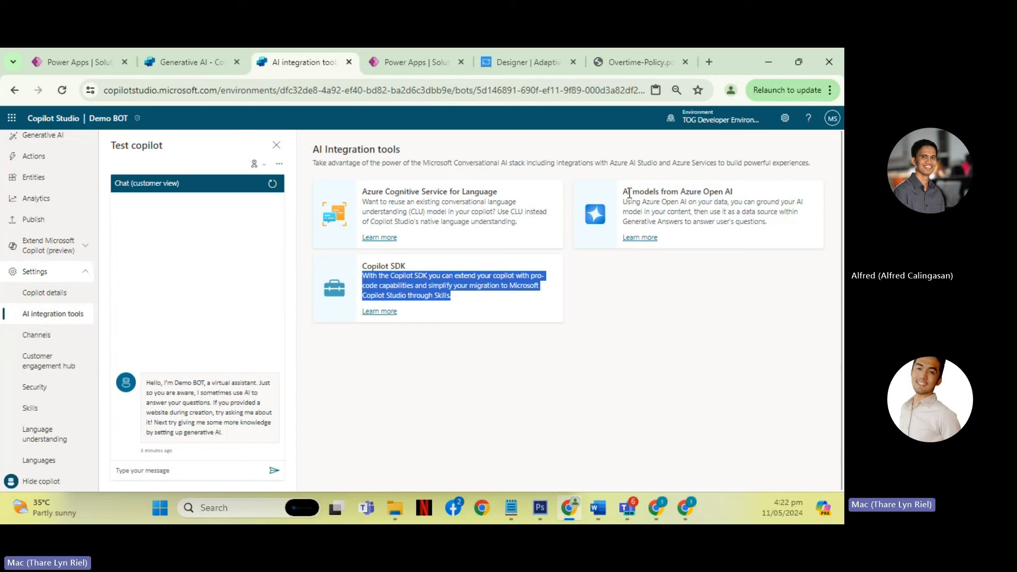
{"action": "left_click_drag", "start_coordinate": [630, 192], "coordinate": [738, 199]}
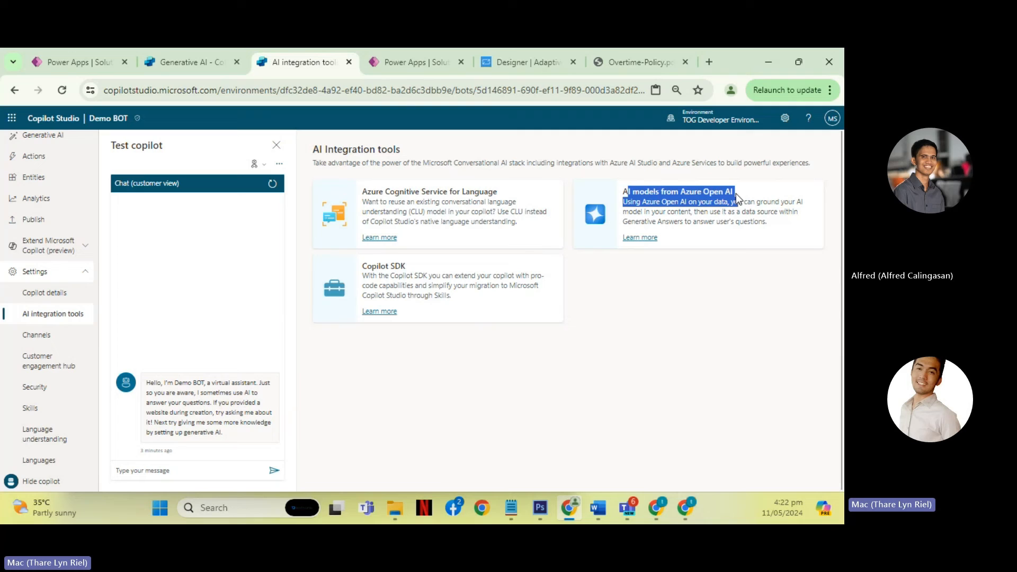
{"action": "left_click", "coordinate": [20, 336]}
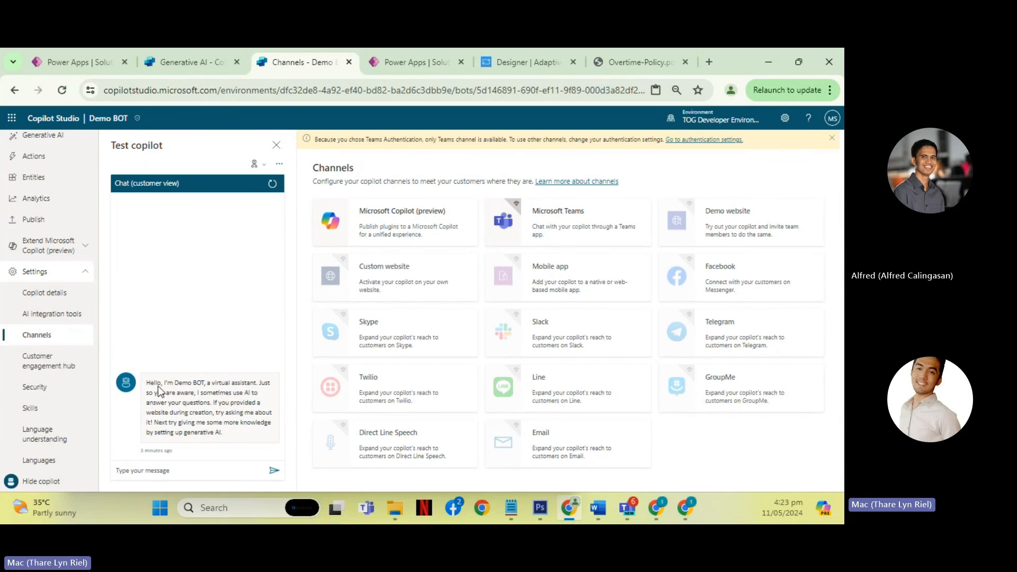
- Set Demo BOT's authentication to No authentication in the Security settings, save the configuration, and return to Channels
{"action": "left_click", "coordinate": [53, 387]}
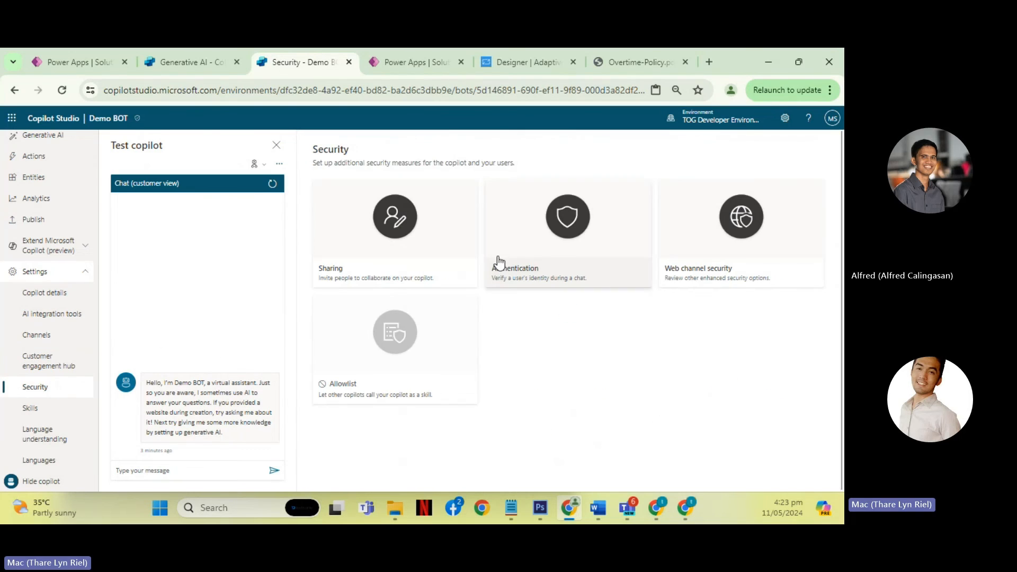
{"action": "left_click", "coordinate": [545, 233]}
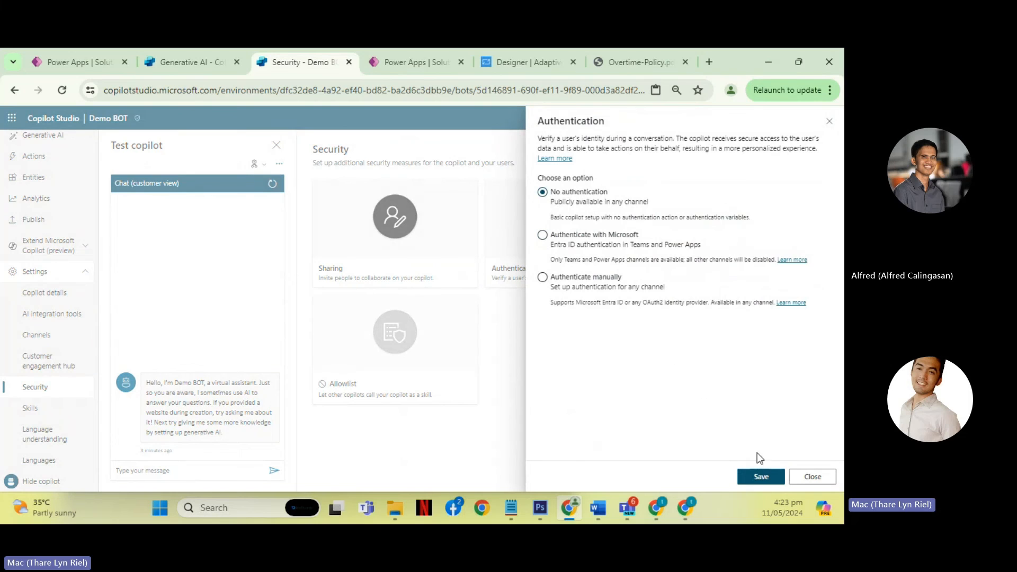
{"action": "left_click", "coordinate": [761, 475]}
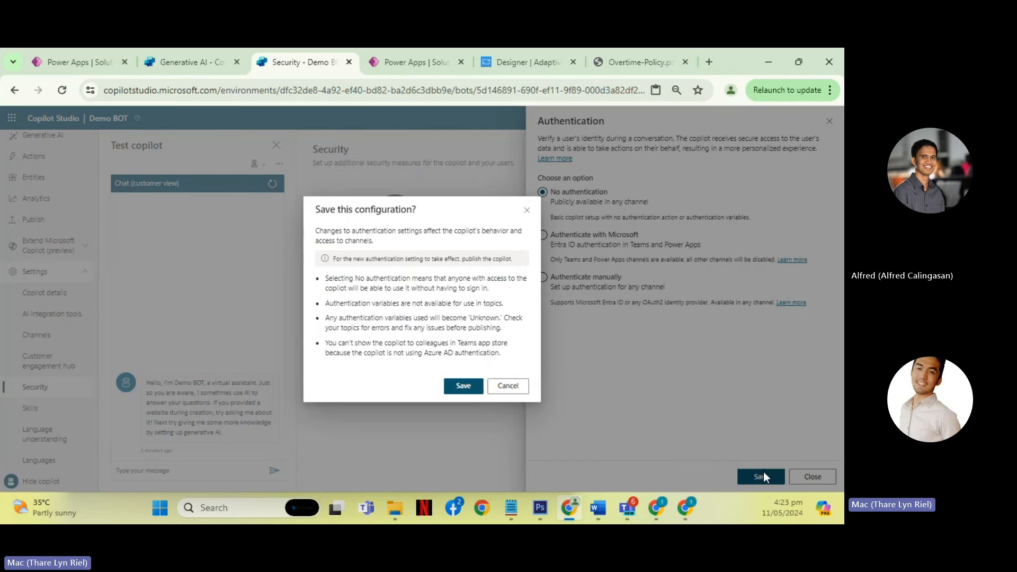
{"action": "left_click", "coordinate": [462, 387]}
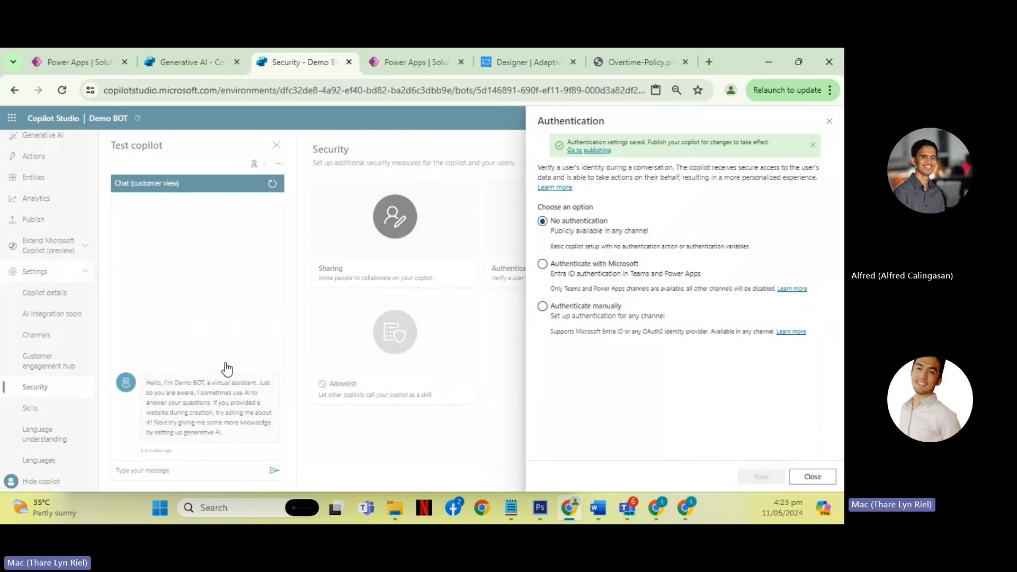
{"action": "left_click", "coordinate": [830, 121]}
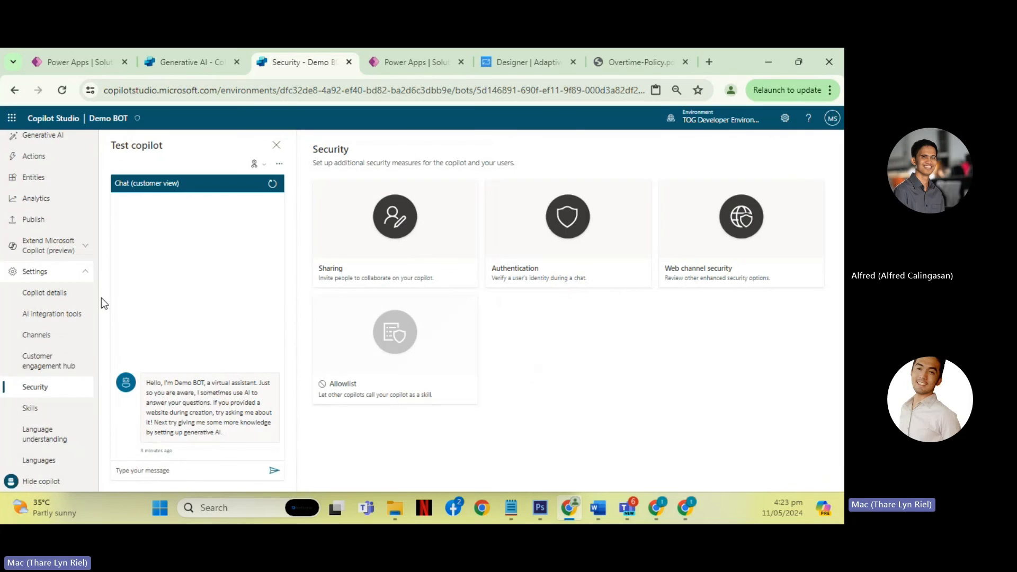
{"action": "left_click", "coordinate": [69, 343]}
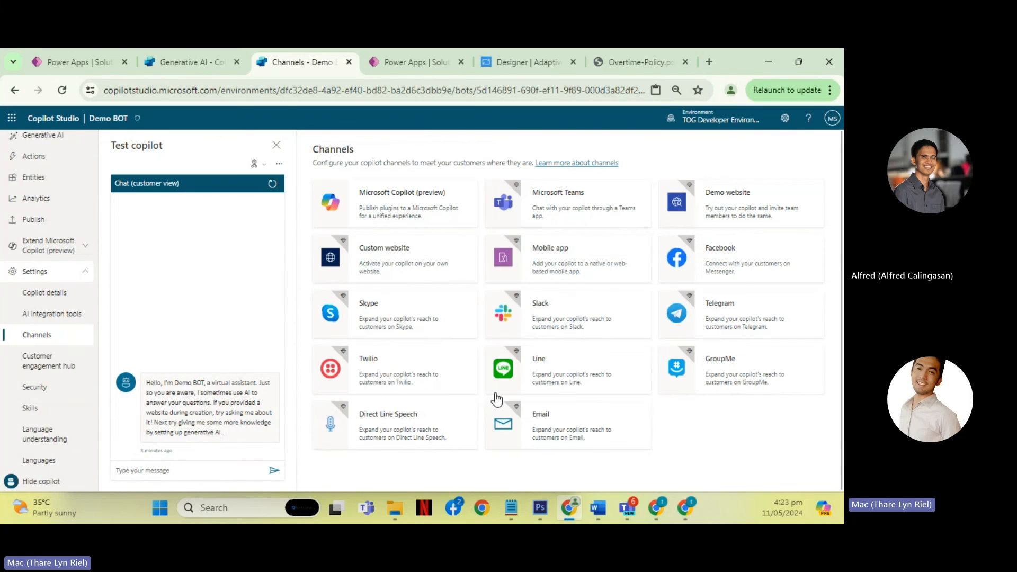
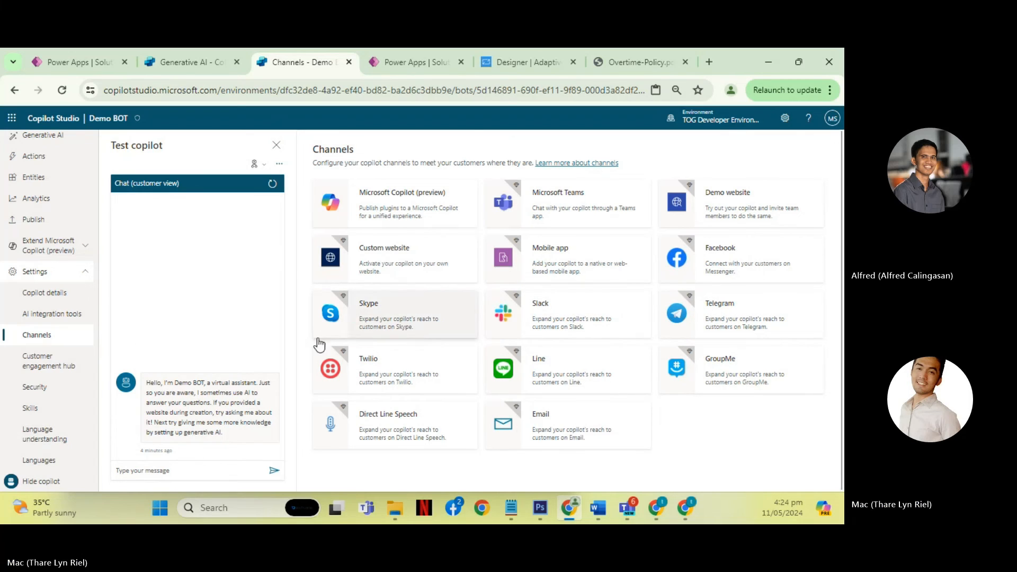
- Examine the Customer engagement hub's available integrations, and open Demo BOT's Security settings
{"action": "left_click", "coordinate": [47, 364]}
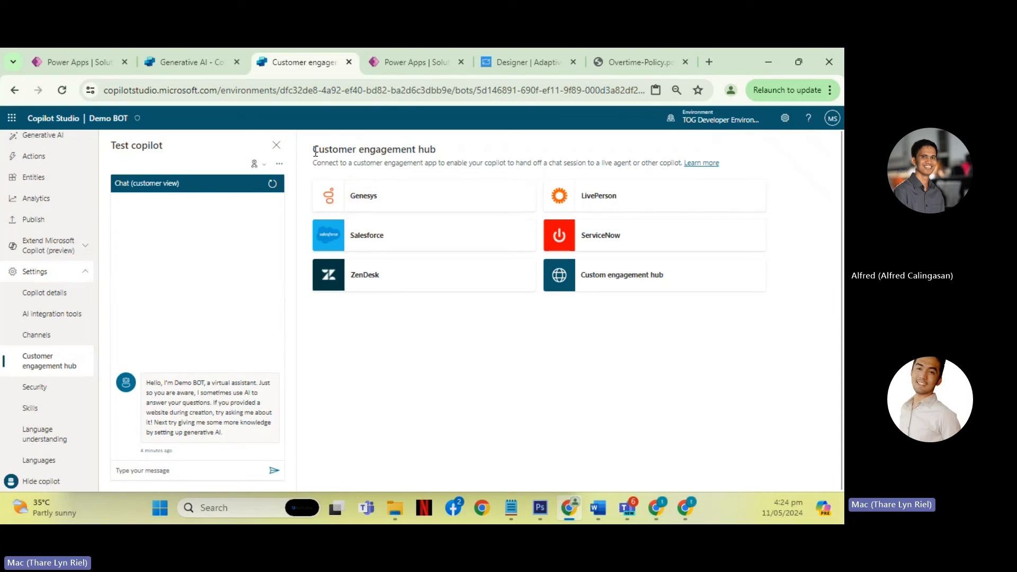
{"action": "left_click_drag", "start_coordinate": [318, 150], "coordinate": [437, 154]}
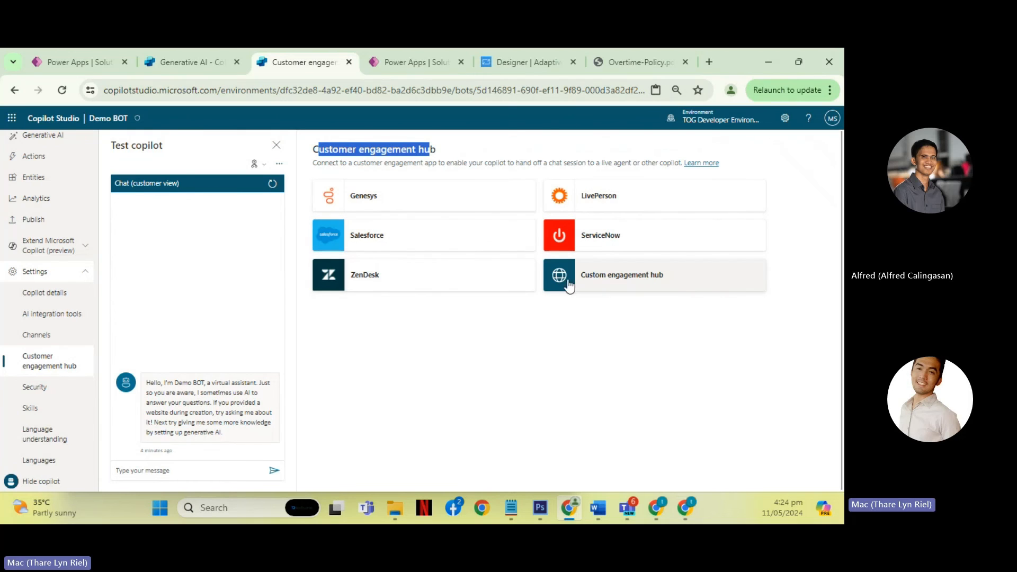
{"action": "left_click", "coordinate": [55, 389]}
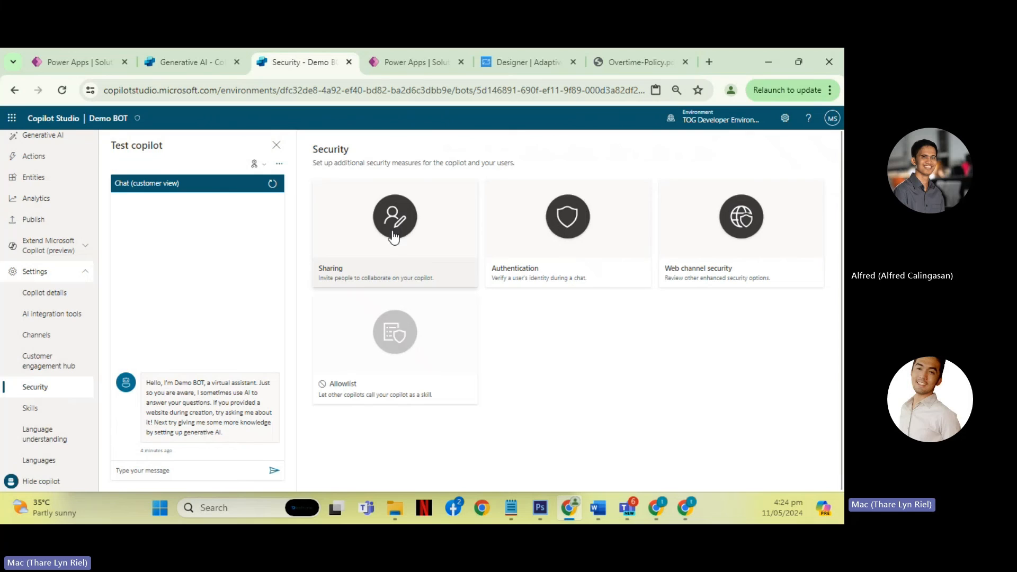
- Add a colleague by name in the Share copilot settings and try the Copilot transcript viewer role on and off
{"action": "left_click", "coordinate": [359, 219]}
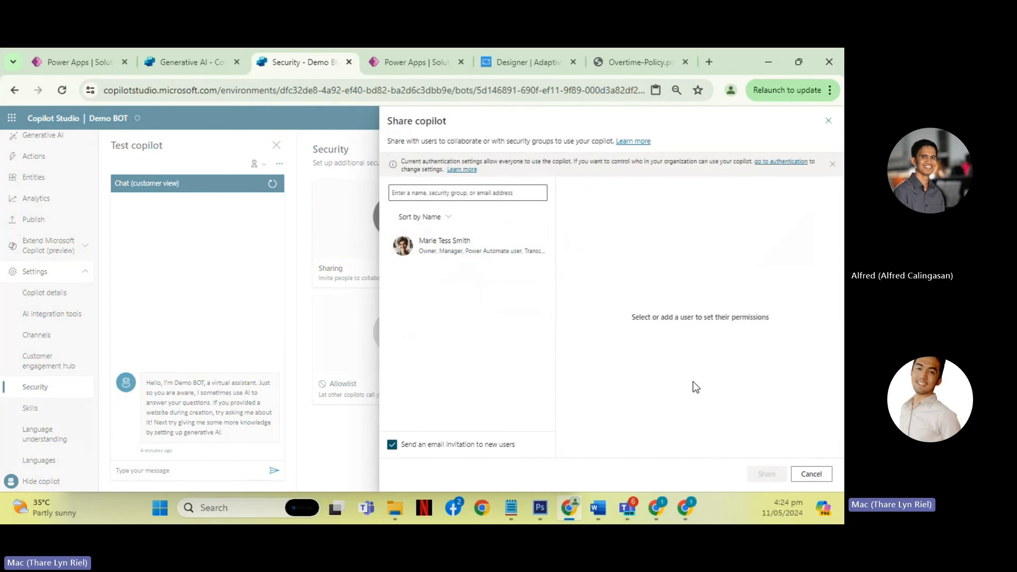
{"action": "left_click", "coordinate": [451, 194]}
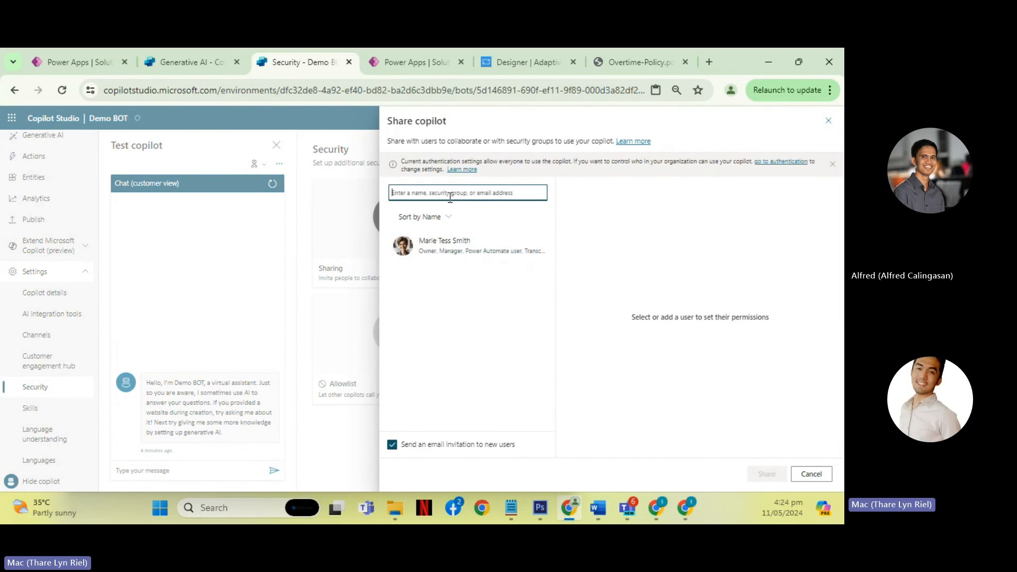
{"action": "type", "text": "t"}
{"action": "type", "text": "lfred"}
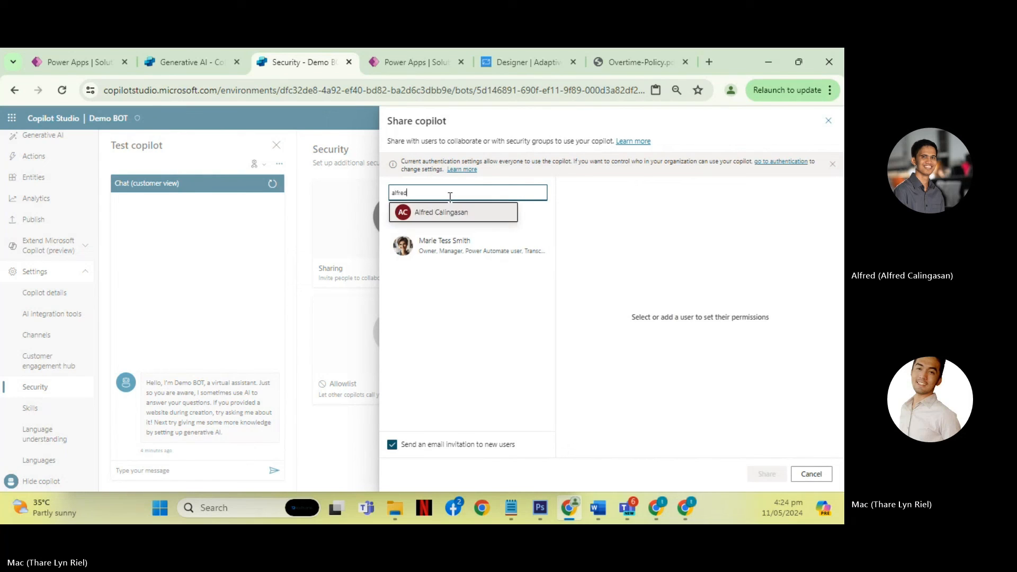
{"action": "left_click", "coordinate": [443, 210]}
{"action": "scroll", "coordinate": [616, 317], "scroll_direction": "down", "scroll_amount": 1}
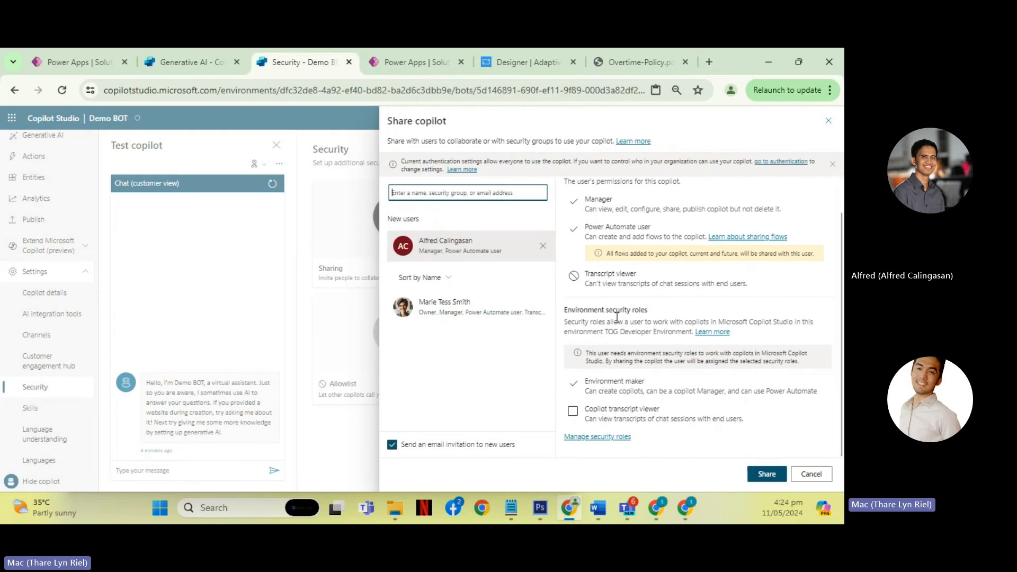
{"action": "left_click", "coordinate": [572, 415]}
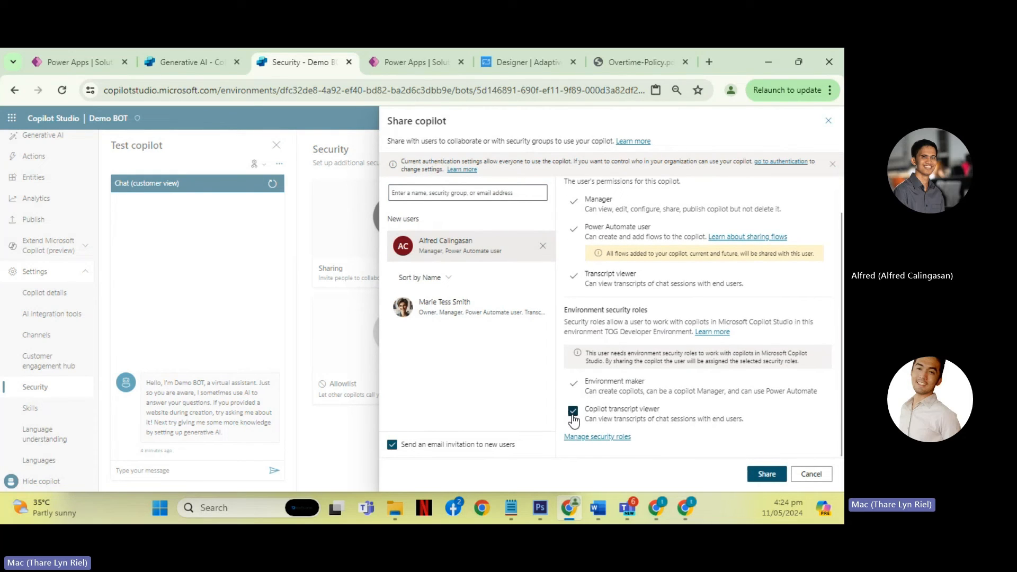
{"action": "left_click", "coordinate": [579, 418]}
- Examine the colleague's Manager and Power Automate user permissions, and cancel sharing the copilot
{"action": "scroll", "coordinate": [622, 338], "scroll_direction": "up", "scroll_amount": 1}
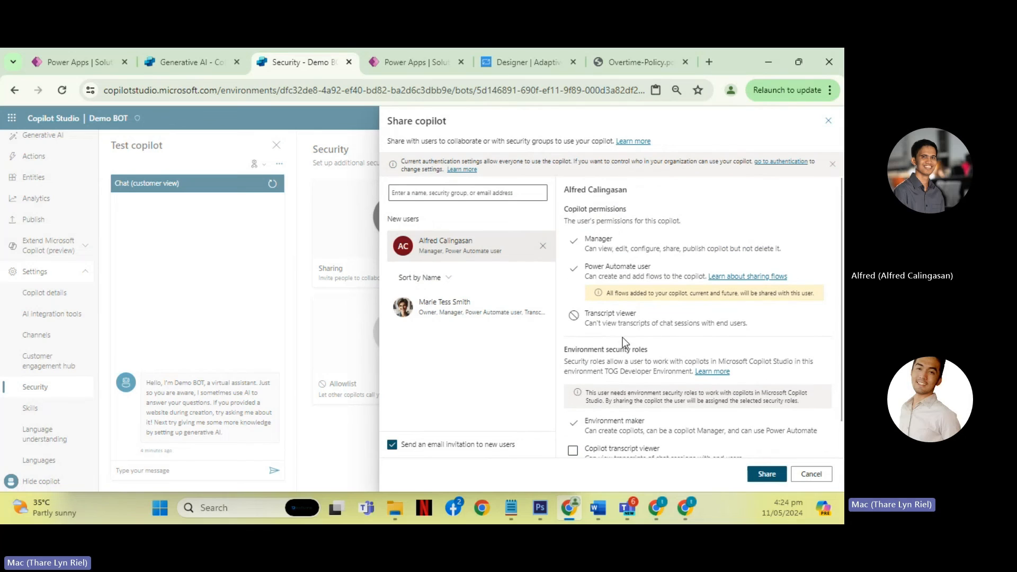
{"action": "left_click_drag", "start_coordinate": [592, 271], "coordinate": [657, 272]}
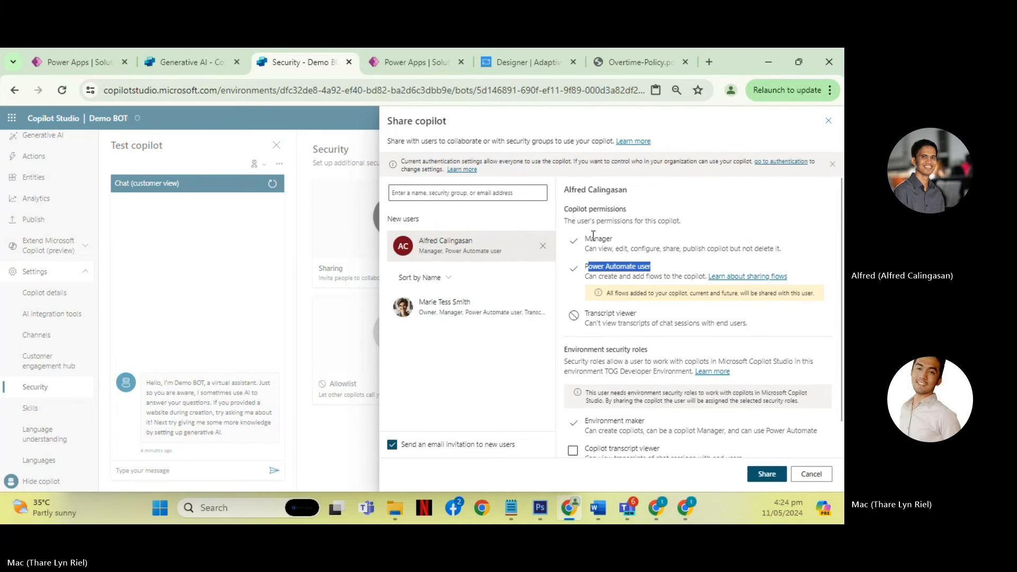
{"action": "left_click_drag", "start_coordinate": [593, 238], "coordinate": [613, 239]}
{"action": "scroll", "coordinate": [609, 265], "scroll_direction": "down", "scroll_amount": 1}
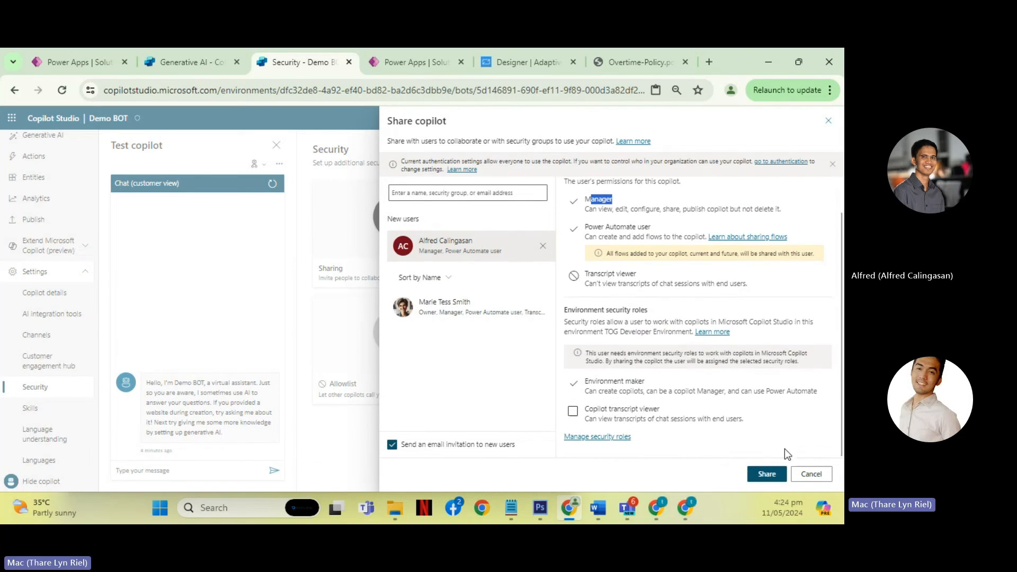
{"action": "left_click", "coordinate": [799, 472]}
{"action": "left_click", "coordinate": [464, 313]}
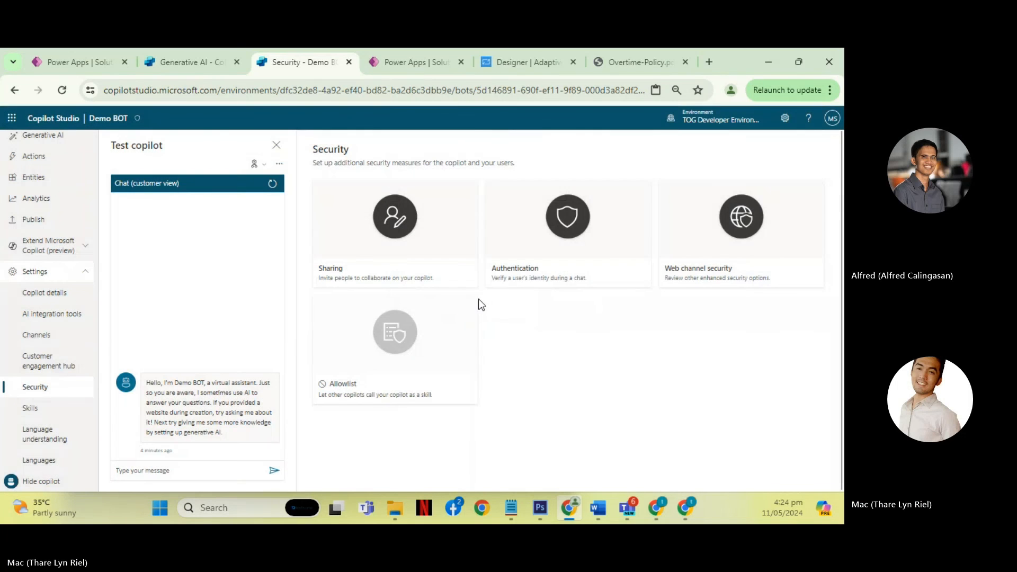
- Open the Authentication settings and try the Authenticate with Microsoft option, examining its Teams and Power Apps description
{"action": "left_click", "coordinate": [563, 230]}
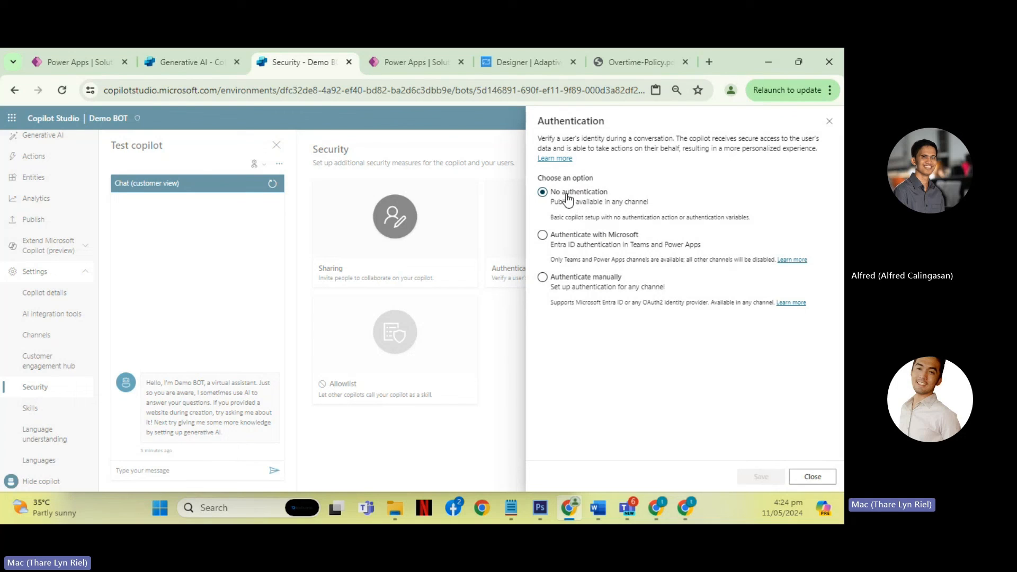
{"action": "left_click", "coordinate": [565, 238]}
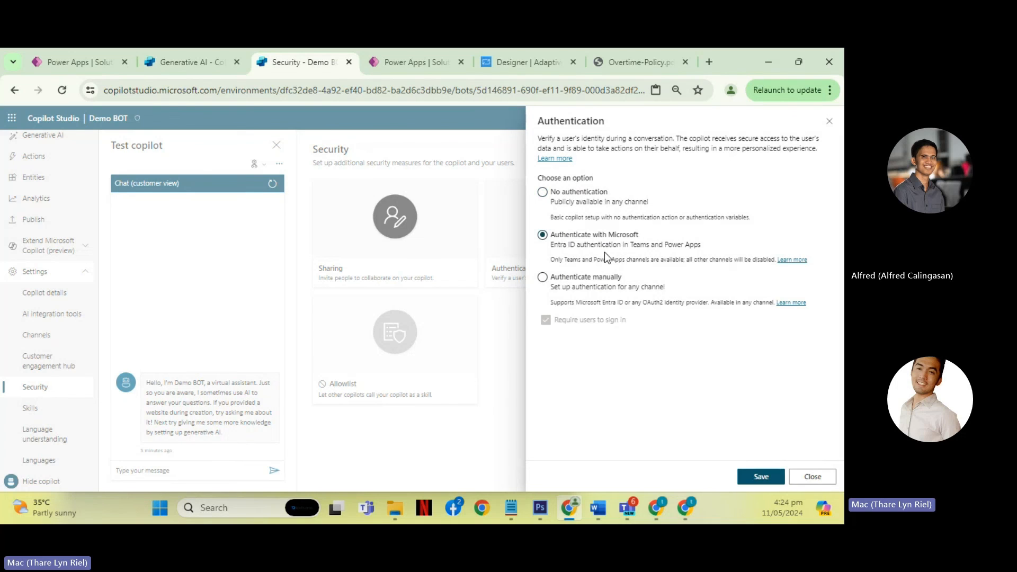
{"action": "double_click", "coordinate": [638, 248]}
{"action": "double_click", "coordinate": [677, 246]}
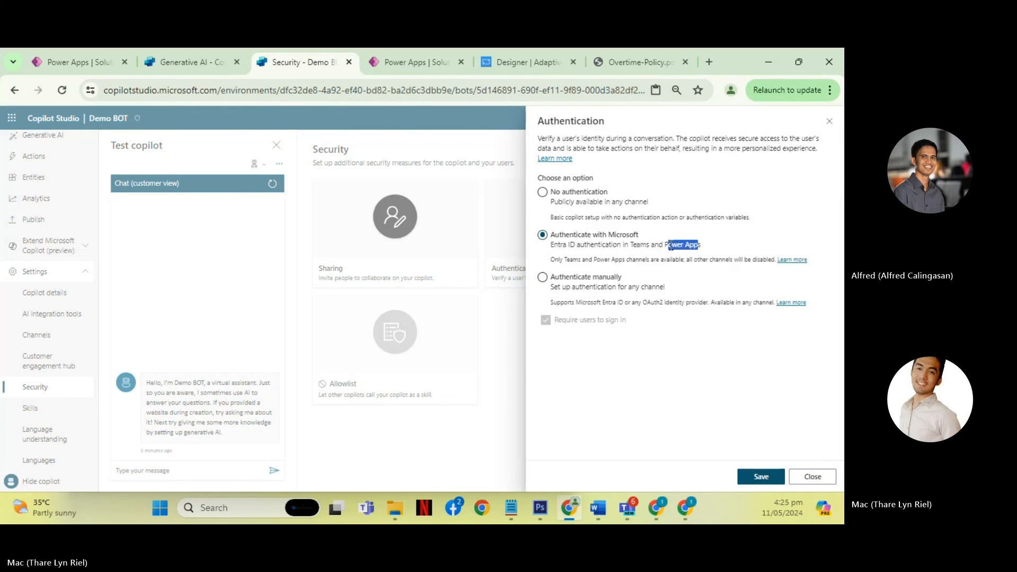
- Try the Authenticate manually option, review its service provider, client and scope fields, and leave Authentication without saving
{"action": "left_click", "coordinate": [554, 284]}
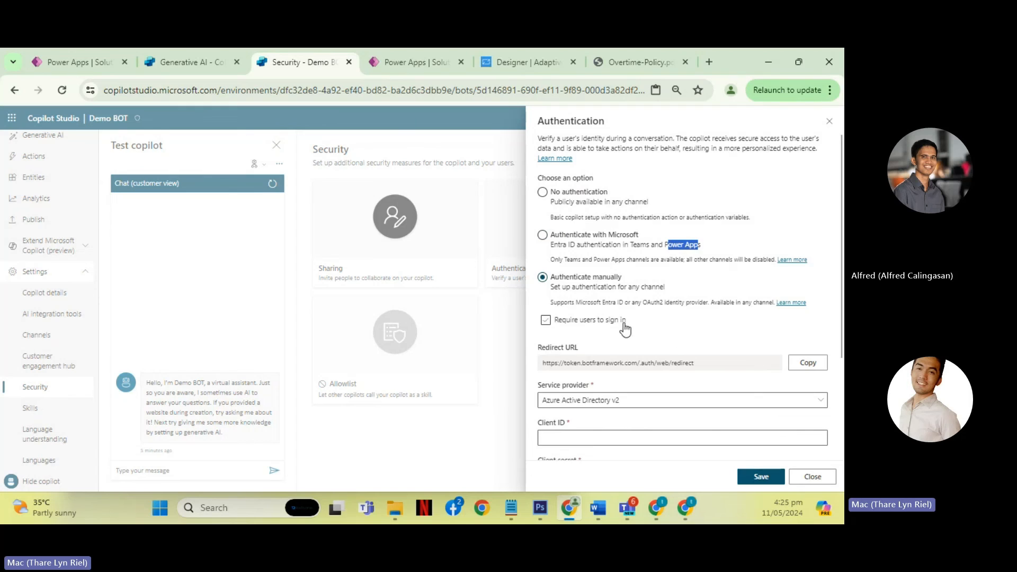
{"action": "scroll", "coordinate": [624, 325], "scroll_direction": "down", "scroll_amount": 3}
{"action": "scroll", "coordinate": [670, 212], "scroll_direction": "up", "scroll_amount": 1}
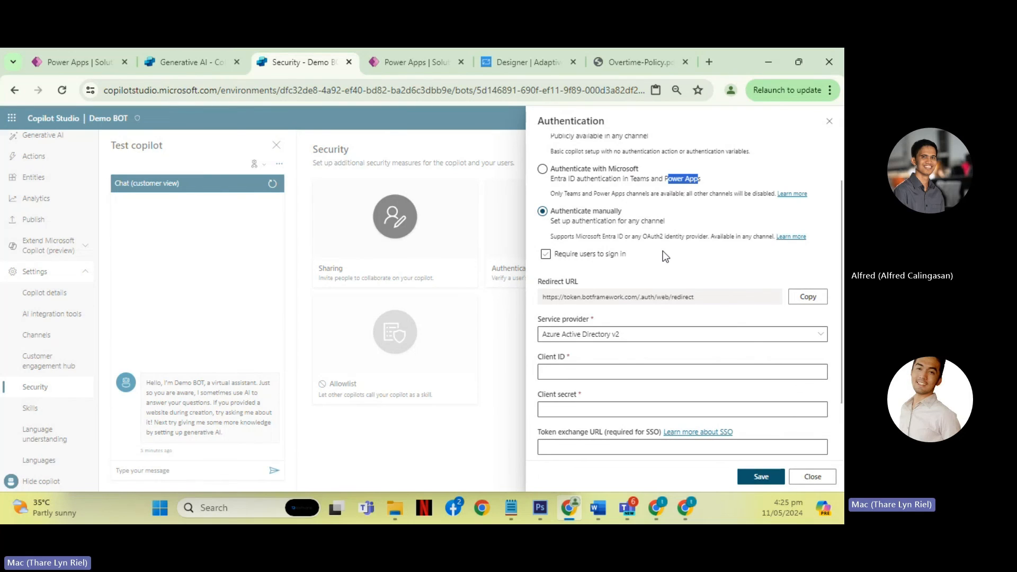
{"action": "scroll", "coordinate": [678, 303], "scroll_direction": "down", "scroll_amount": 3}
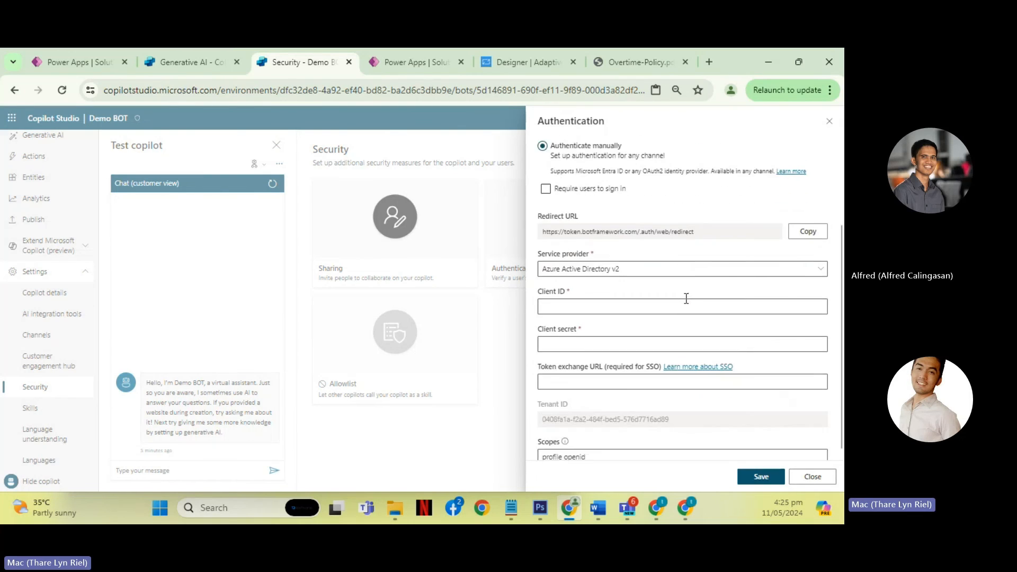
{"action": "left_click", "coordinate": [667, 438]}
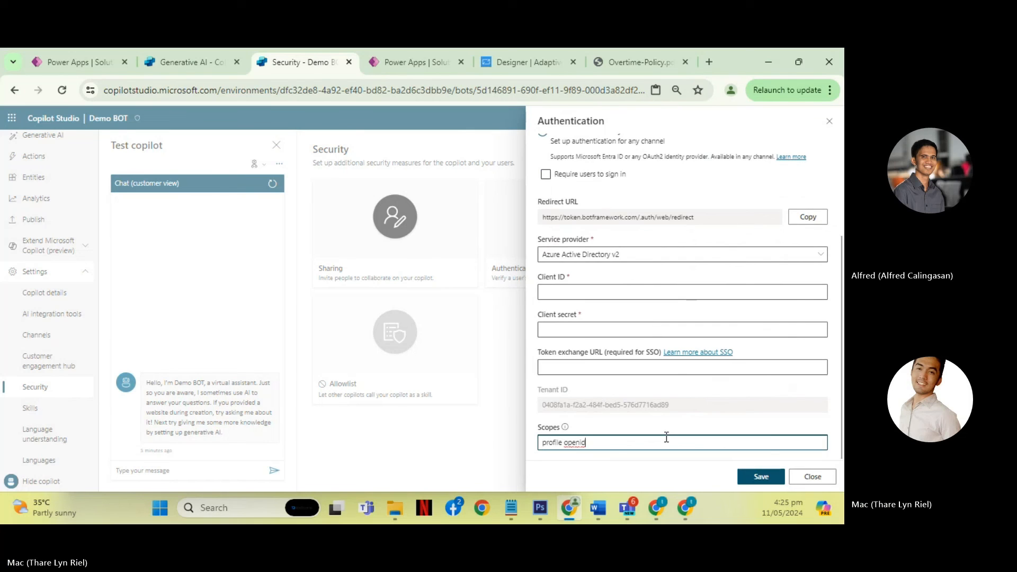
{"action": "left_click", "coordinate": [812, 476]}
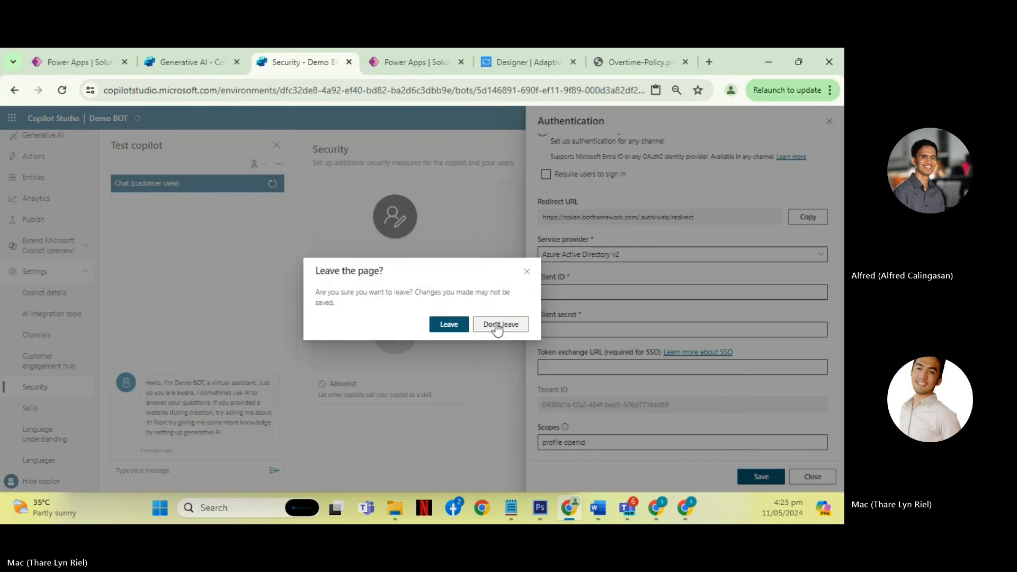
{"action": "left_click", "coordinate": [498, 325]}
{"action": "left_click", "coordinate": [811, 476]}
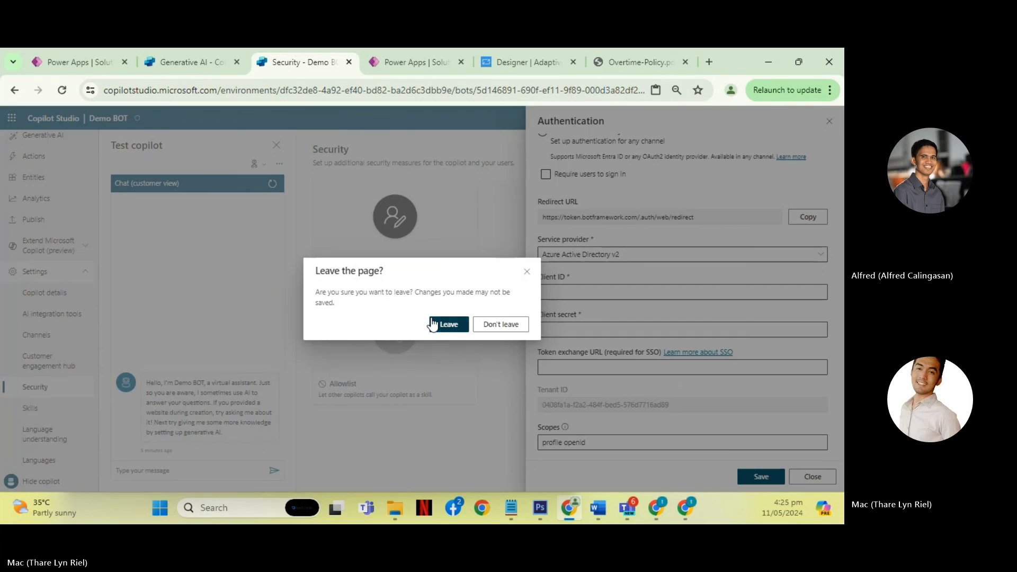
{"action": "left_click", "coordinate": [433, 324]}
- Examine the Web channel security secrets, try copying and regenerating Secret 1, cancel the regeneration, and close the settings
{"action": "left_click", "coordinate": [704, 242]}
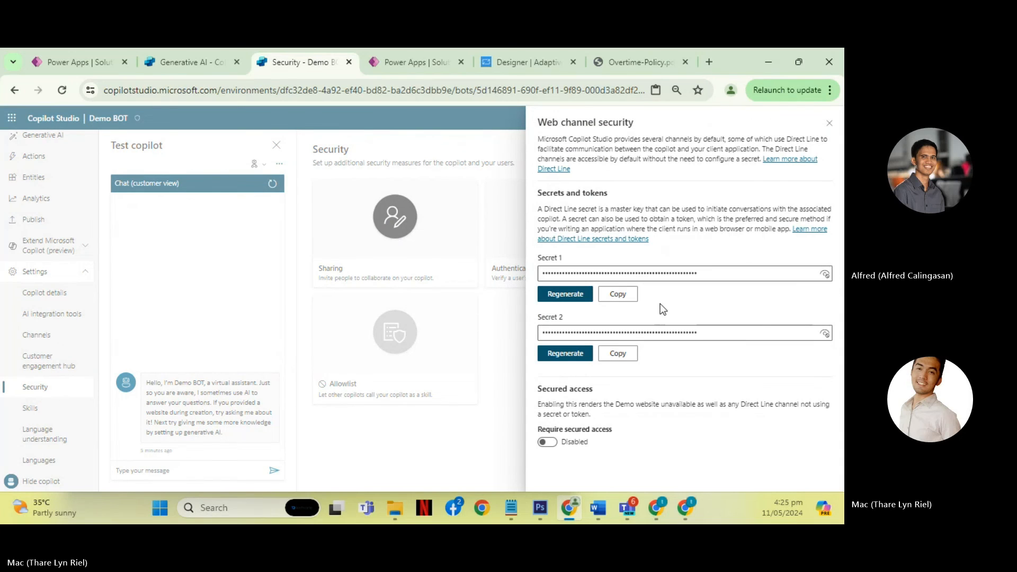
{"action": "left_click", "coordinate": [618, 294]}
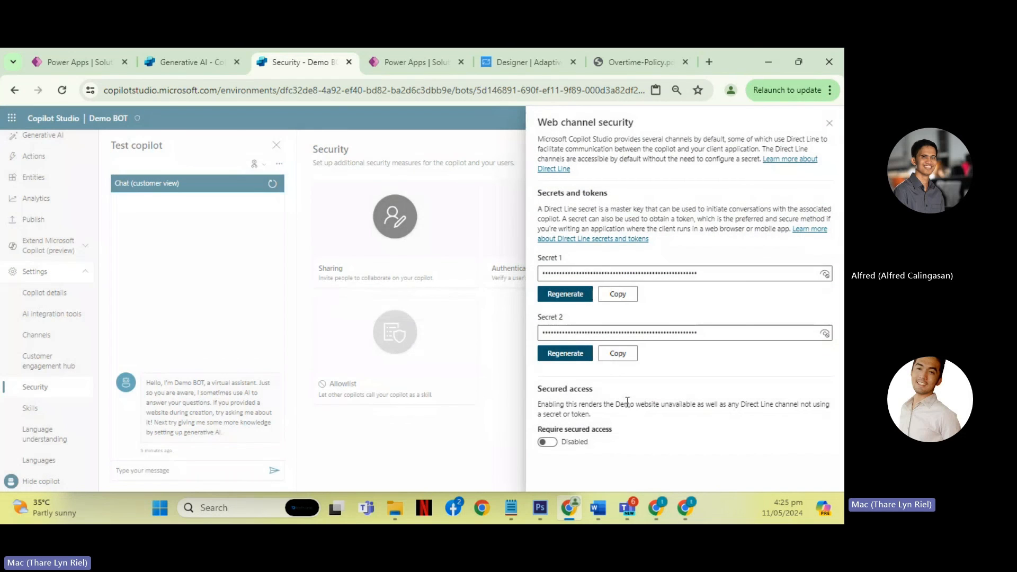
{"action": "left_click", "coordinate": [577, 293]}
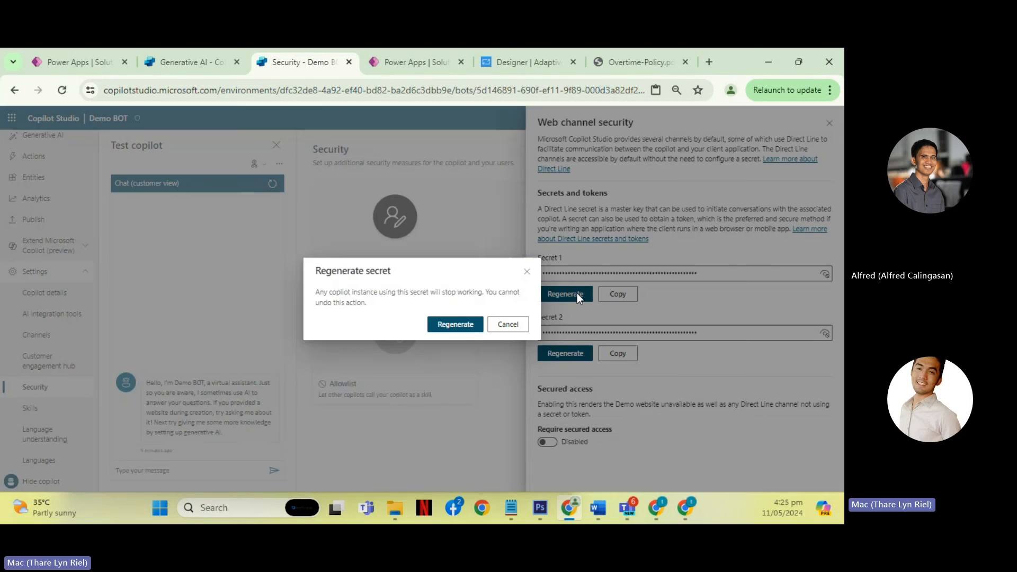
{"action": "left_click", "coordinate": [508, 325]}
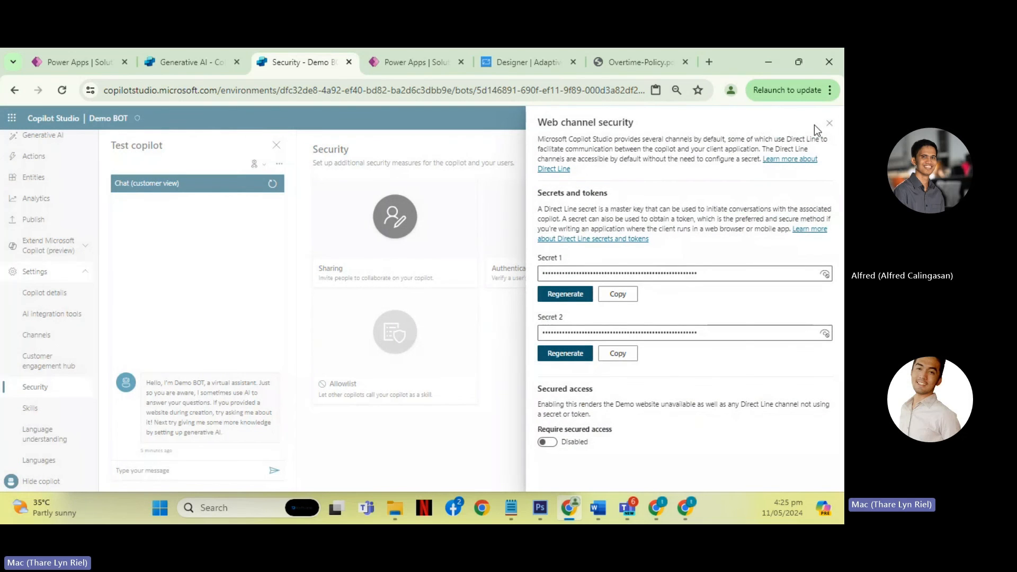
{"action": "left_click", "coordinate": [830, 124]}
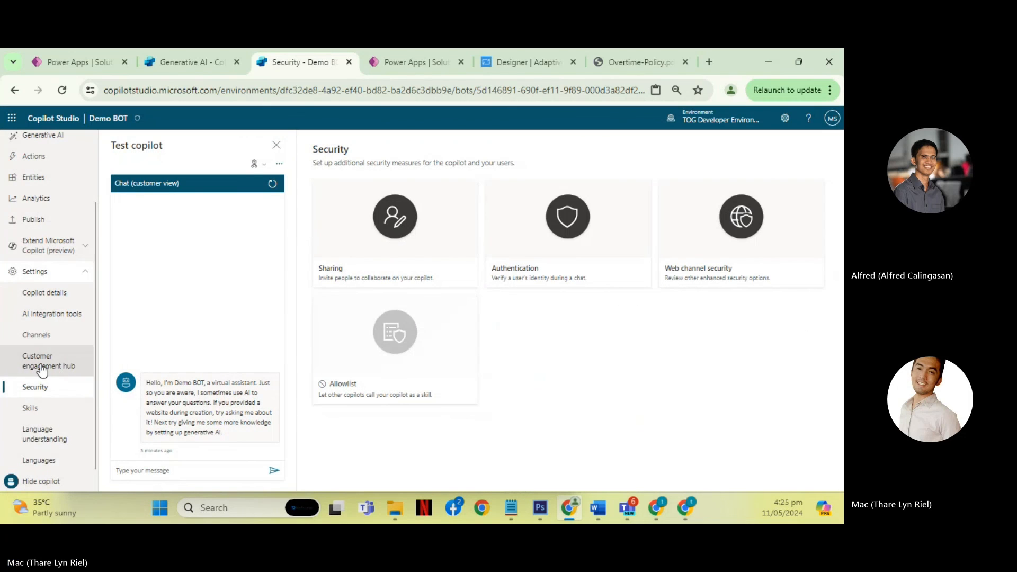
- Glance at Language understanding, browse the languages offered for localization without adding any, and return to Language understanding
{"action": "left_click", "coordinate": [59, 444]}
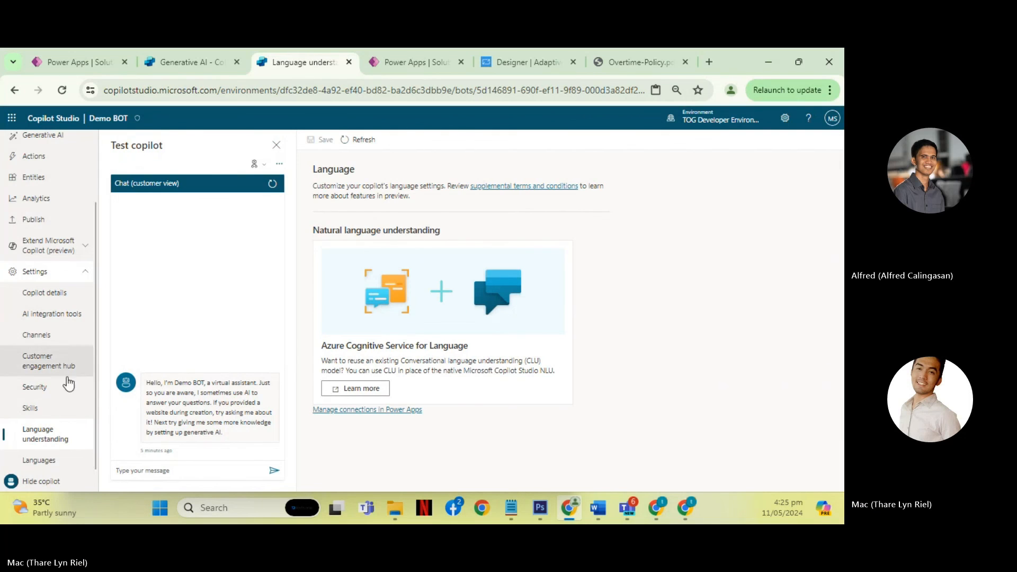
{"action": "left_click", "coordinate": [48, 463]}
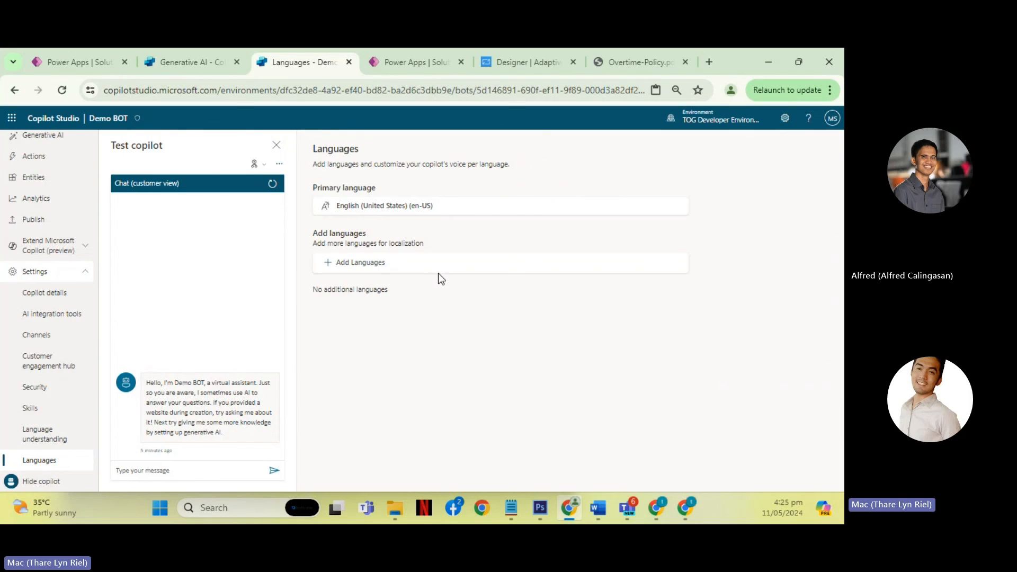
{"action": "left_click", "coordinate": [366, 265]}
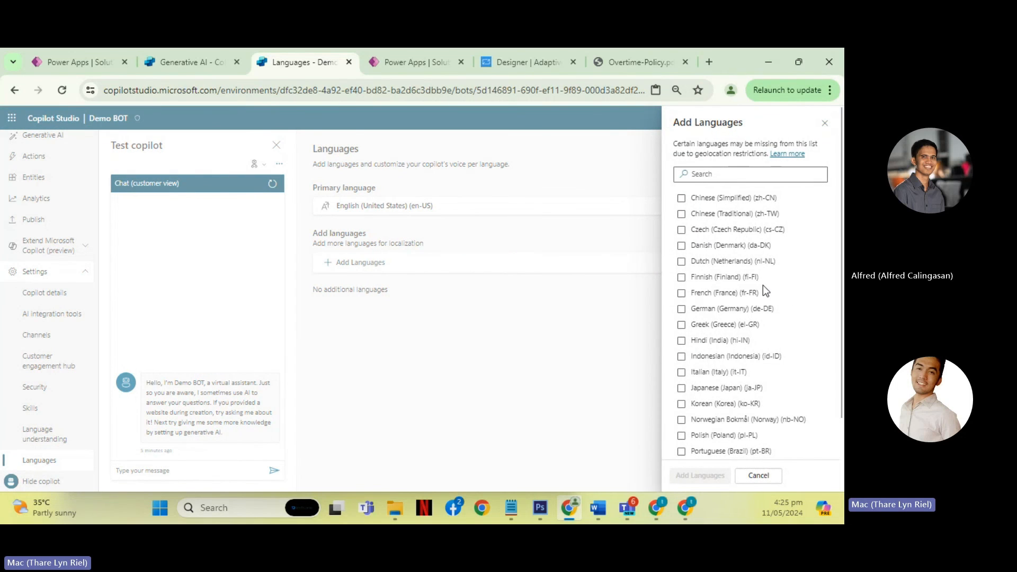
{"action": "scroll", "coordinate": [764, 286], "scroll_direction": "down", "scroll_amount": 3}
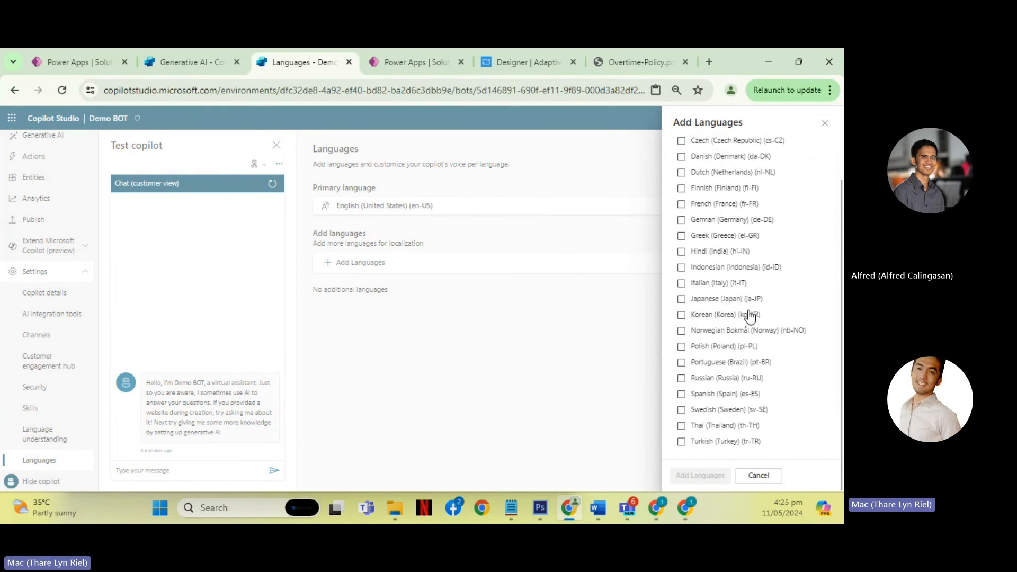
{"action": "scroll", "coordinate": [747, 315], "scroll_direction": "up", "scroll_amount": 3}
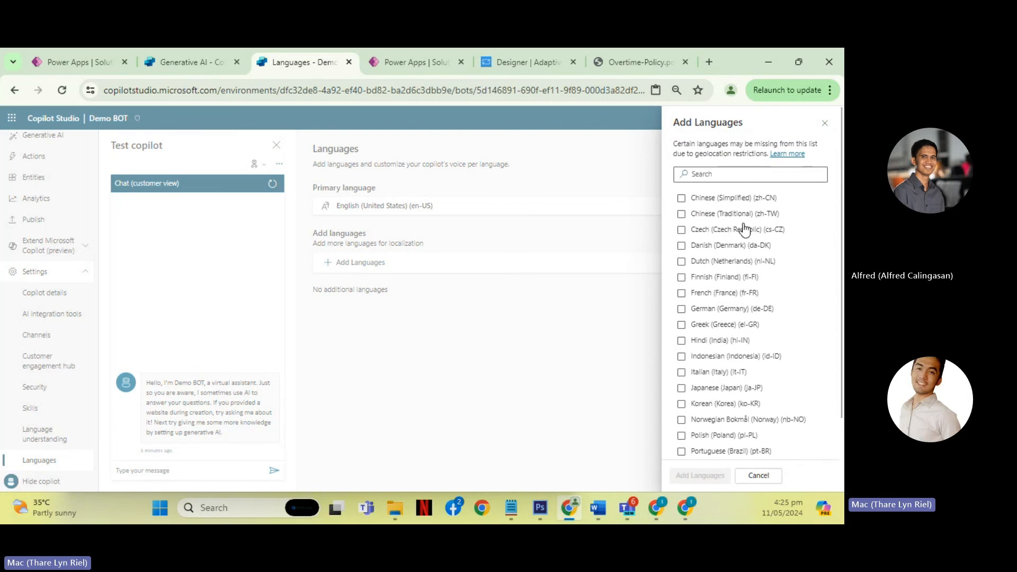
{"action": "scroll", "coordinate": [728, 269], "scroll_direction": "down", "scroll_amount": 3}
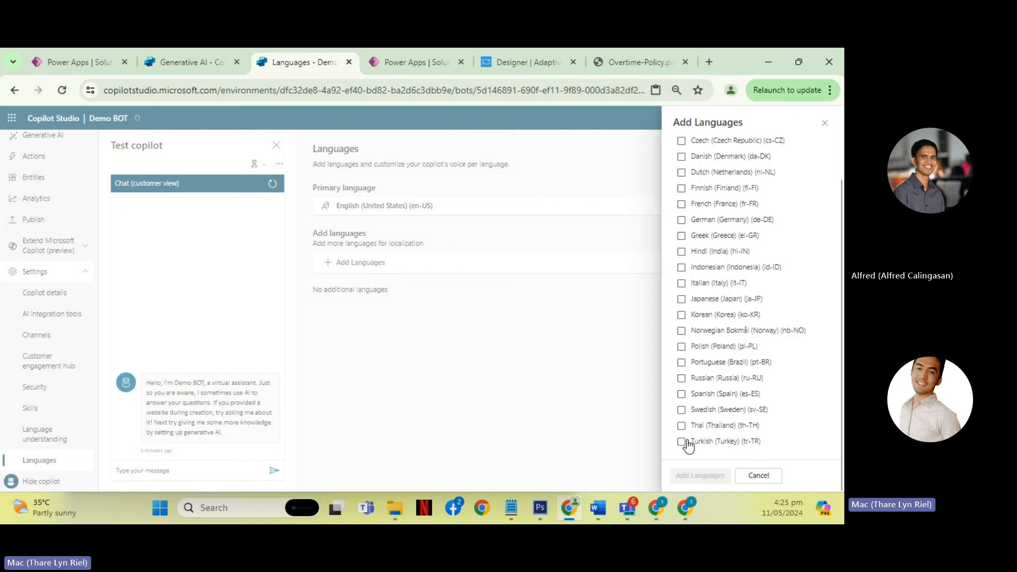
{"action": "left_click", "coordinate": [758, 475]}
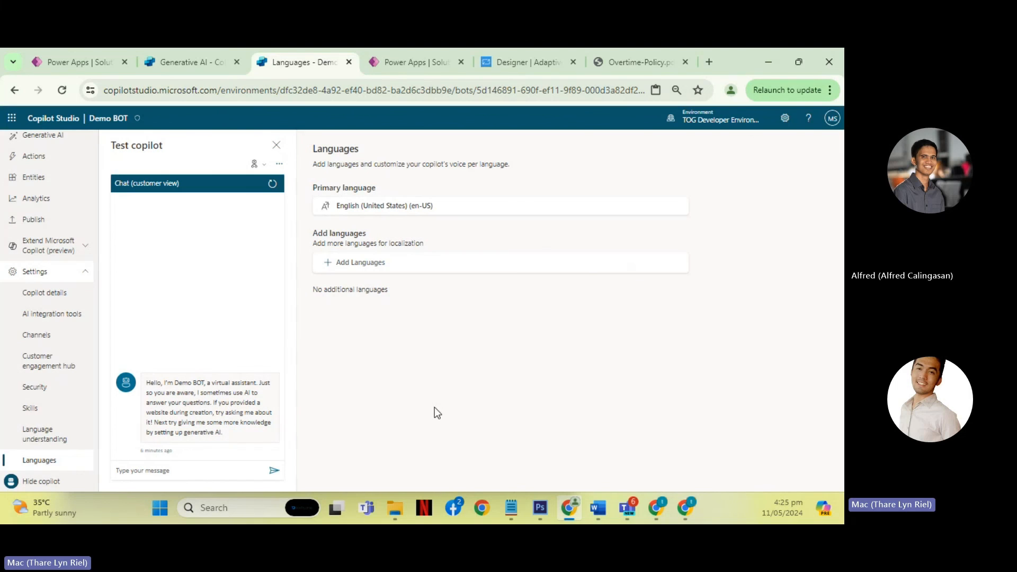
{"action": "left_click", "coordinate": [48, 444]}
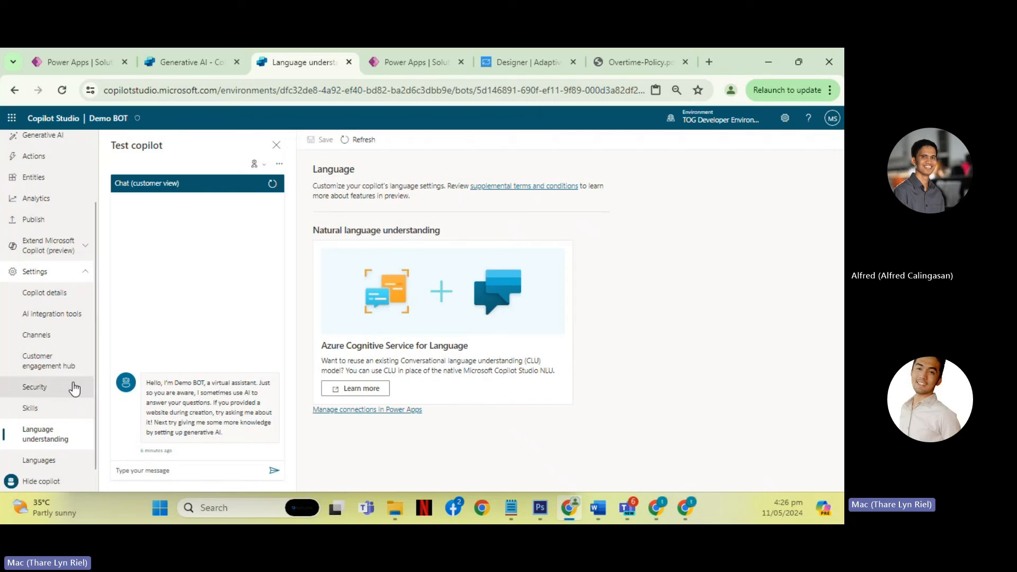
{"action": "scroll", "coordinate": [66, 395], "scroll_direction": "up", "scroll_amount": 2}
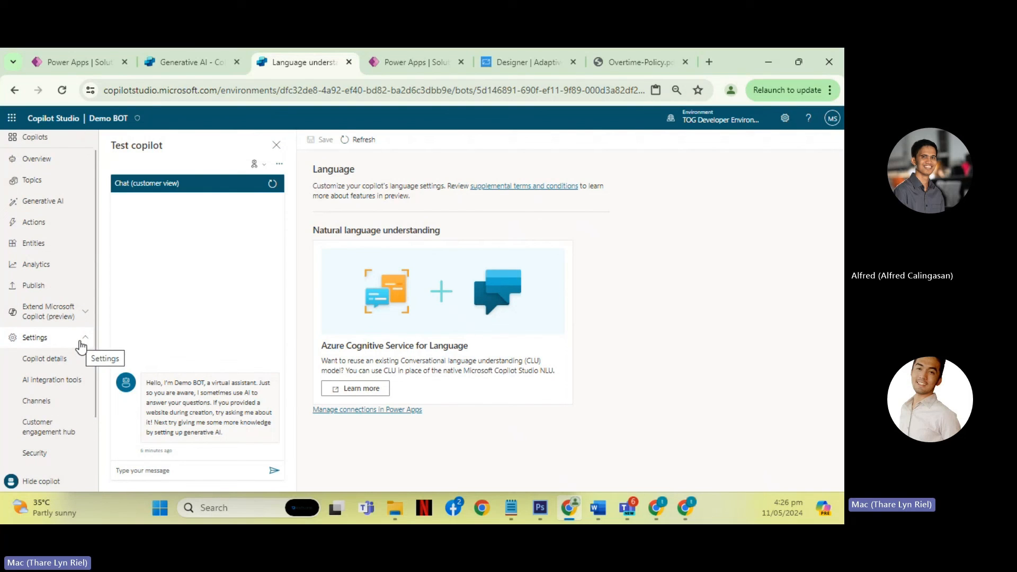
- Collapse the settings and open the Conversational plugins page under Extend Microsoft Copilot (preview)
{"action": "left_click", "coordinate": [81, 346]}
{"action": "left_click", "coordinate": [78, 338]}
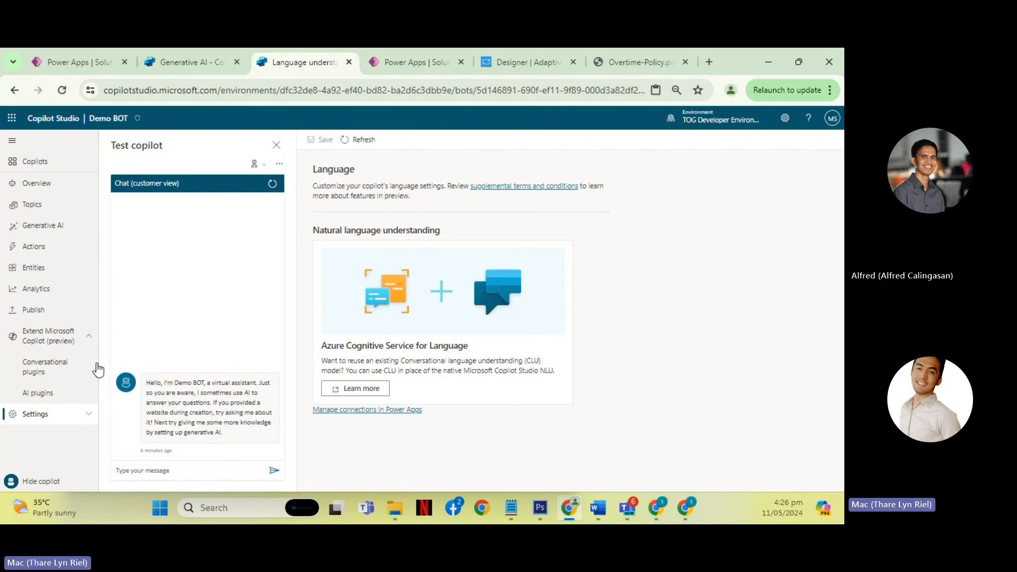
{"action": "left_click", "coordinate": [65, 373]}
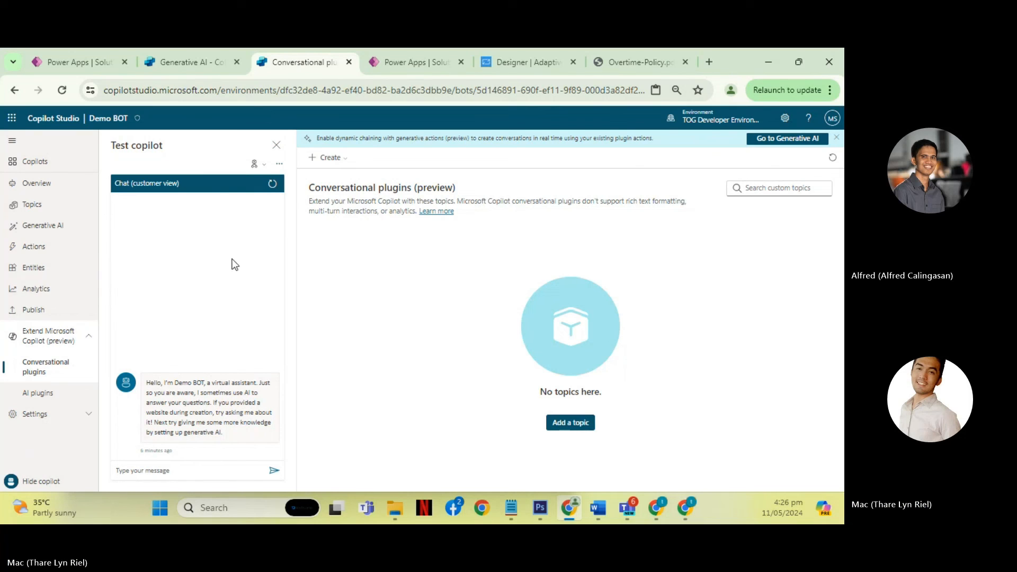
- Open the Entities page and browse the prebuilt entities with their descriptions
{"action": "left_click", "coordinate": [42, 184]}
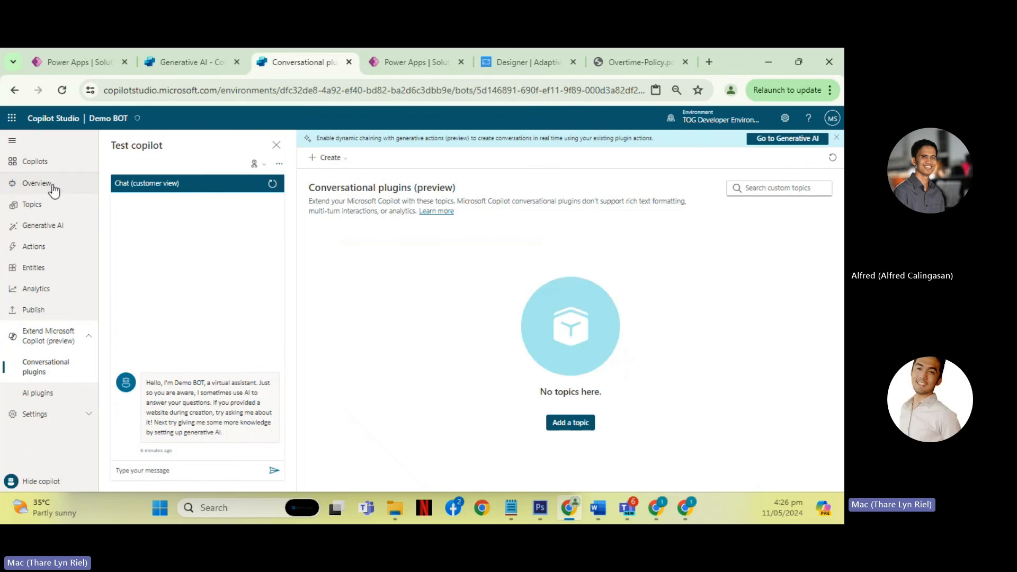
{"action": "left_click", "coordinate": [57, 269]}
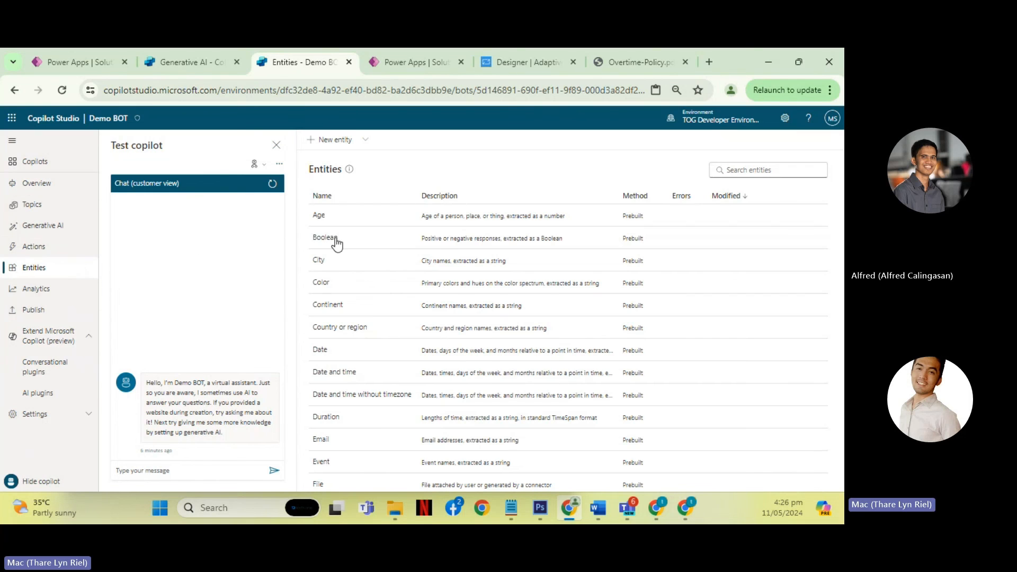
{"action": "scroll", "coordinate": [387, 239], "scroll_direction": "down", "scroll_amount": 8}
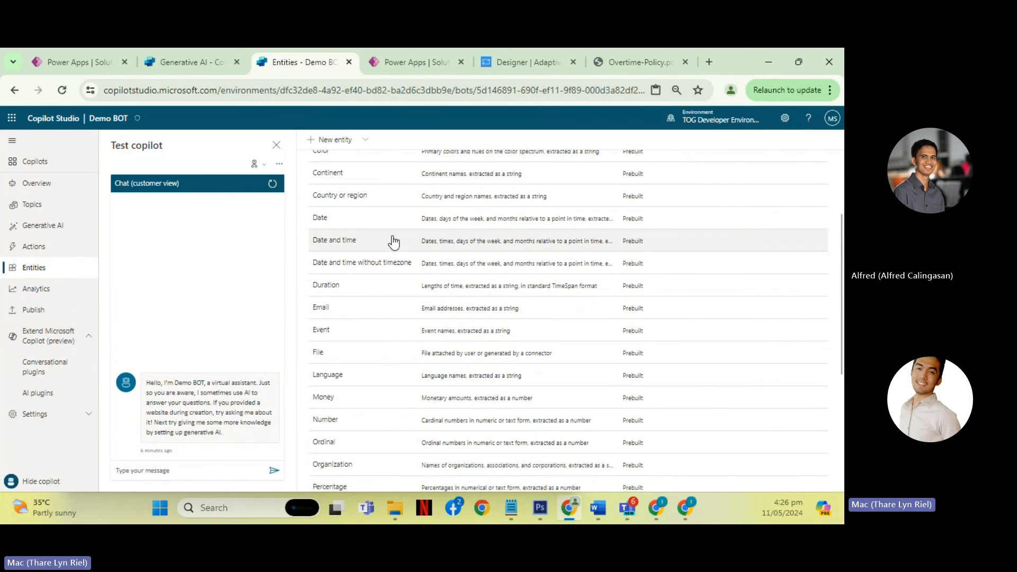
{"action": "scroll", "coordinate": [403, 243], "scroll_direction": "up", "scroll_amount": 8}
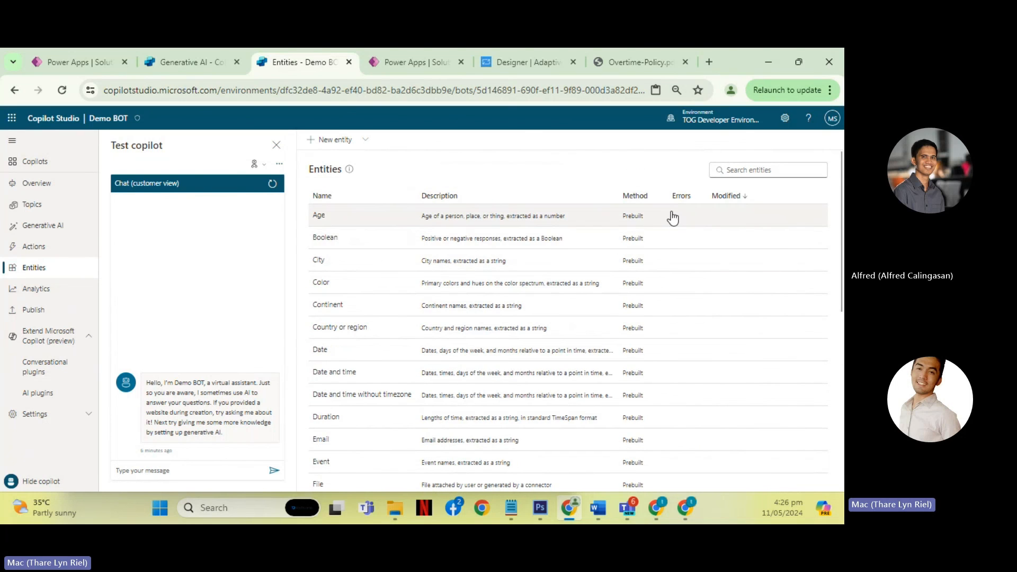
{"action": "left_click", "coordinate": [55, 208]}
{"action": "left_click", "coordinate": [82, 267]}
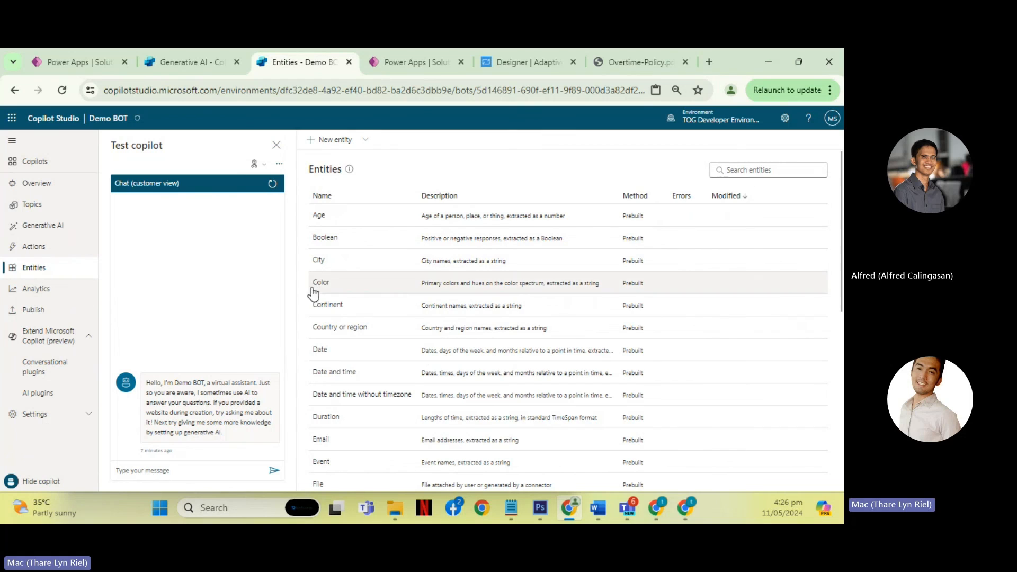
{"action": "scroll", "coordinate": [386, 291], "scroll_direction": "down", "scroll_amount": 1}
{"action": "scroll", "coordinate": [371, 238], "scroll_direction": "up", "scroll_amount": 1}
- Check the methods offered for creating a new entity, close the dialog without creating one, and view the Analytics summary
{"action": "left_click", "coordinate": [352, 142]}
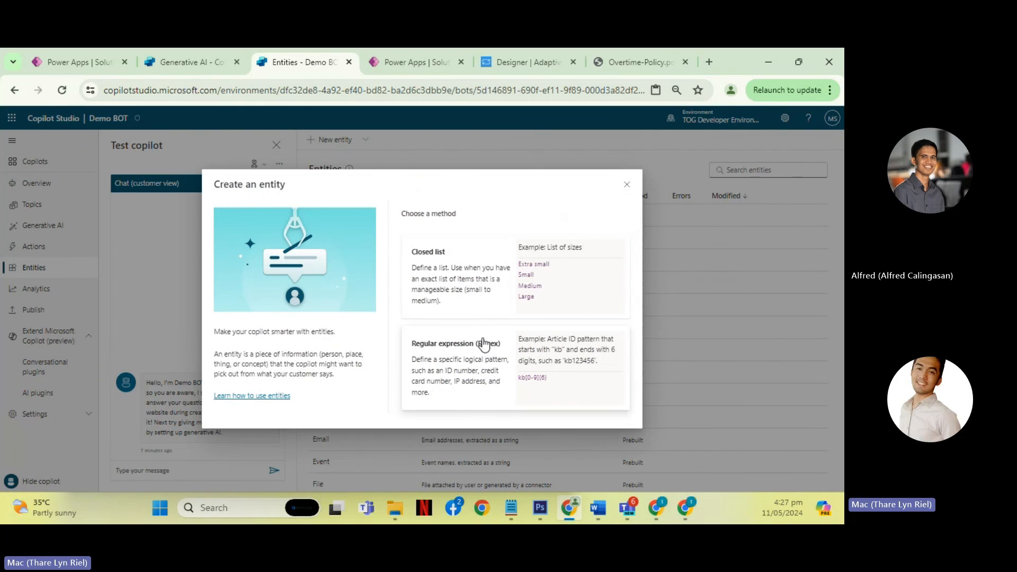
{"action": "left_click", "coordinate": [628, 185]}
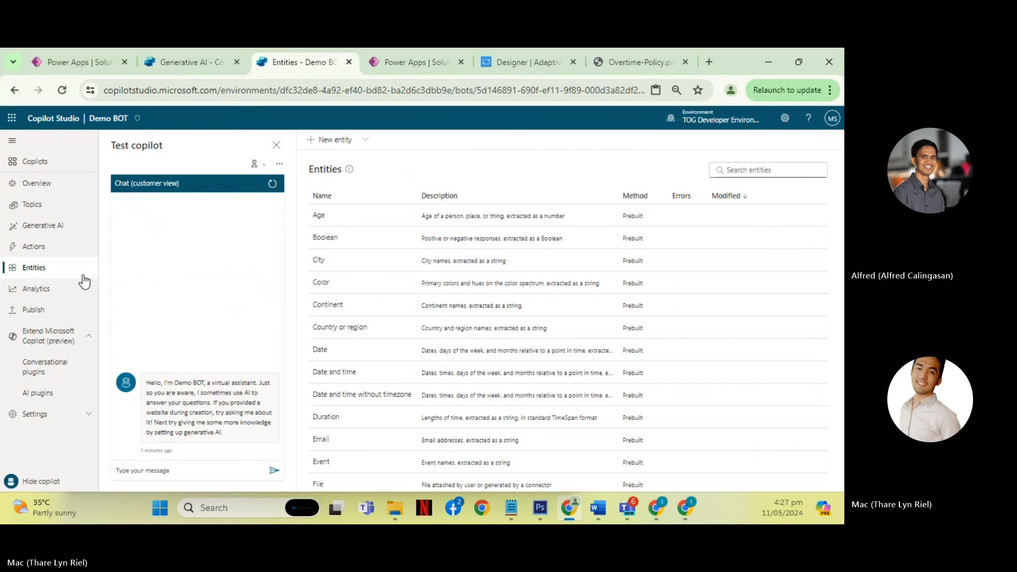
{"action": "left_click", "coordinate": [53, 294]}
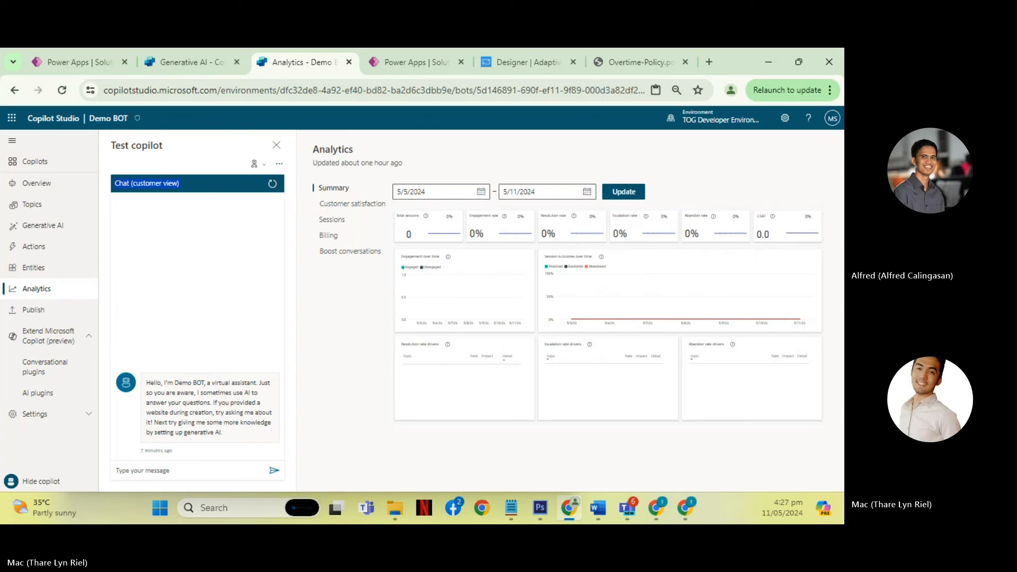
{"action": "left_click", "coordinate": [53, 208]}
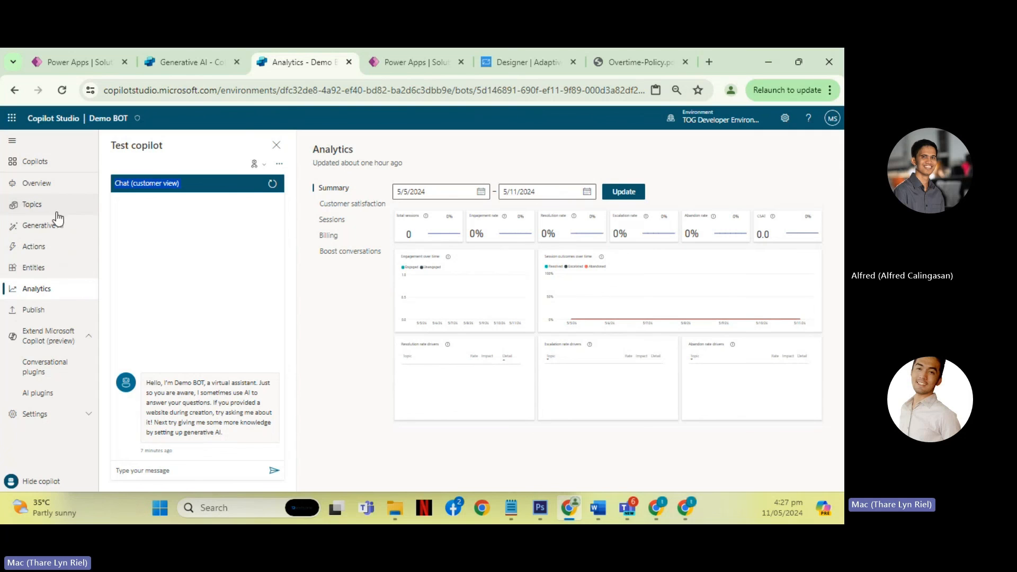
- On the Generative AI page, try turning on Dynamic chaining with generative actions (preview), then leave for Conversational plugins without saving
{"action": "left_click", "coordinate": [58, 227]}
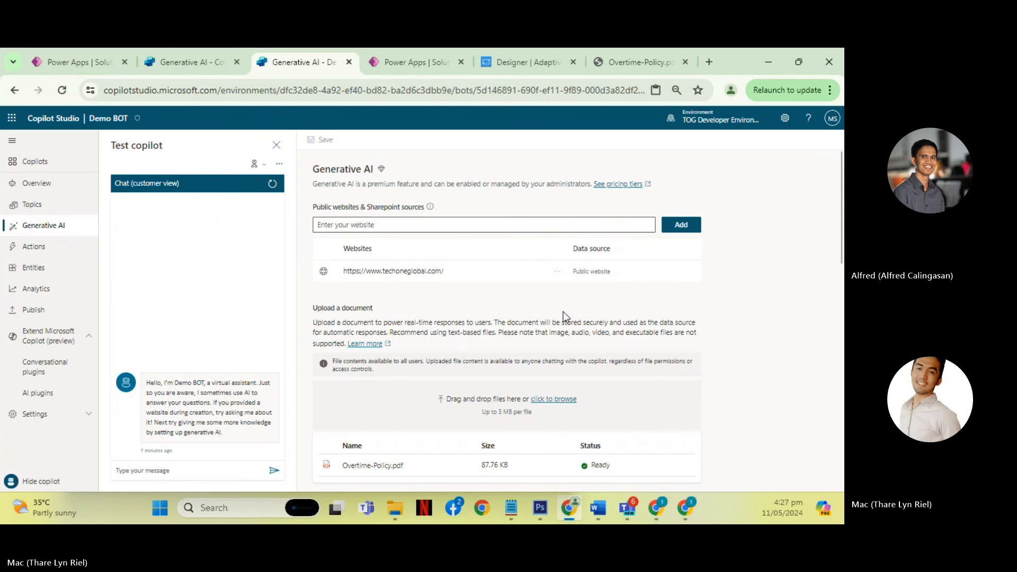
{"action": "scroll", "coordinate": [564, 311], "scroll_direction": "down", "scroll_amount": 3}
{"action": "scroll", "coordinate": [551, 326], "scroll_direction": "down", "scroll_amount": 4}
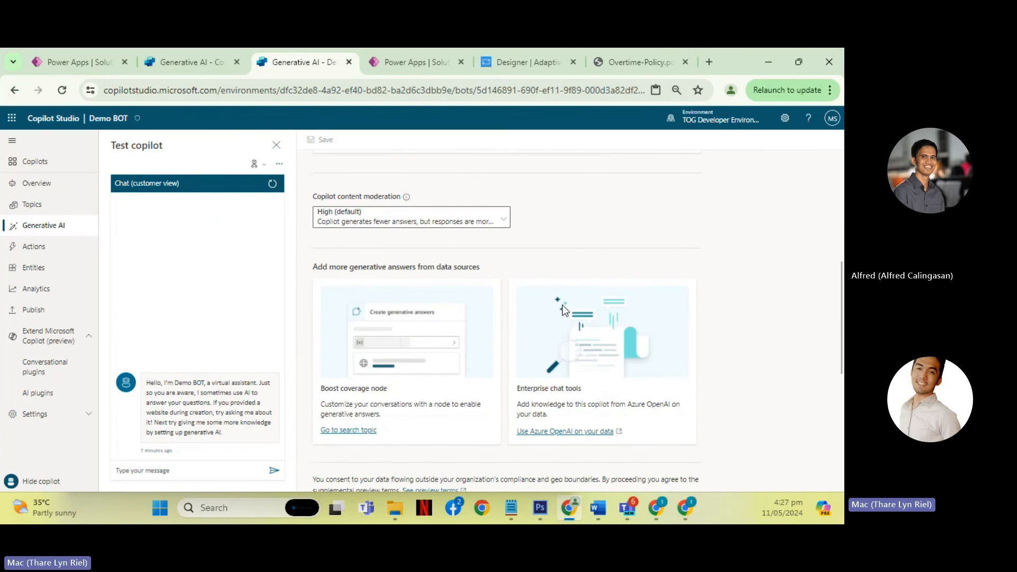
{"action": "scroll", "coordinate": [730, 297], "scroll_direction": "down", "scroll_amount": 5}
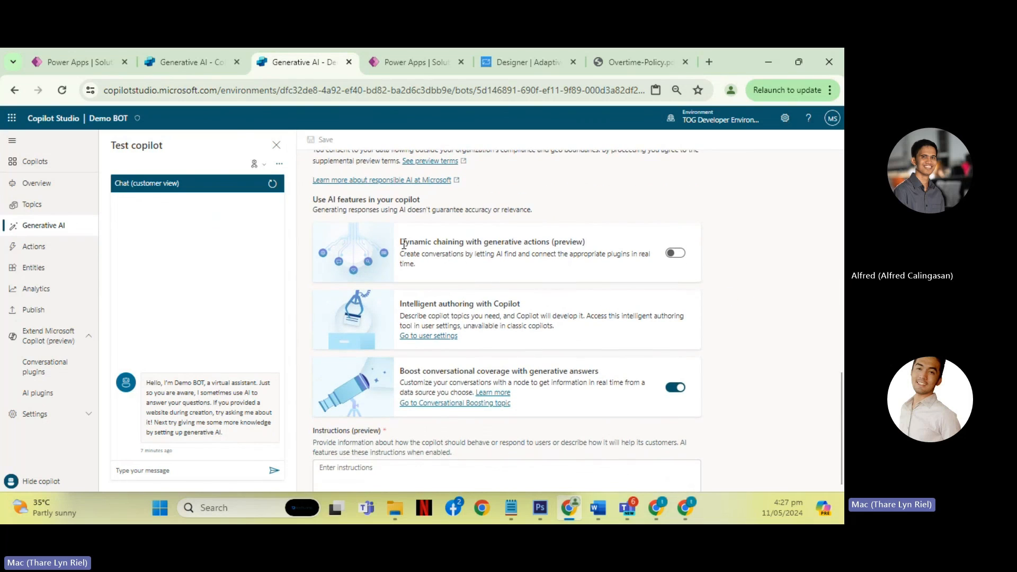
{"action": "left_click_drag", "start_coordinate": [401, 243], "coordinate": [596, 245]}
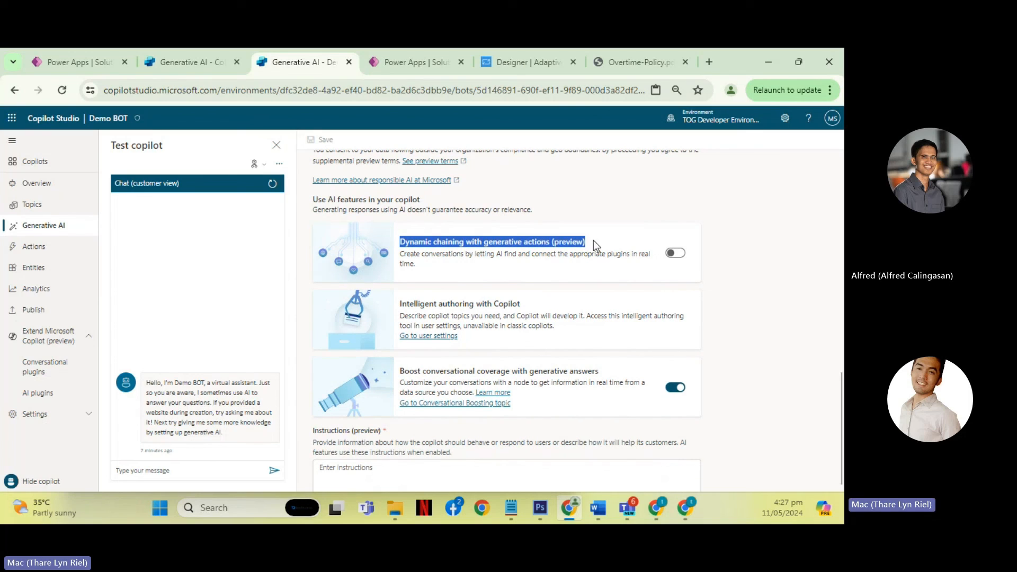
{"action": "left_click", "coordinate": [677, 256]}
{"action": "left_click_drag", "start_coordinate": [404, 255], "coordinate": [436, 272]}
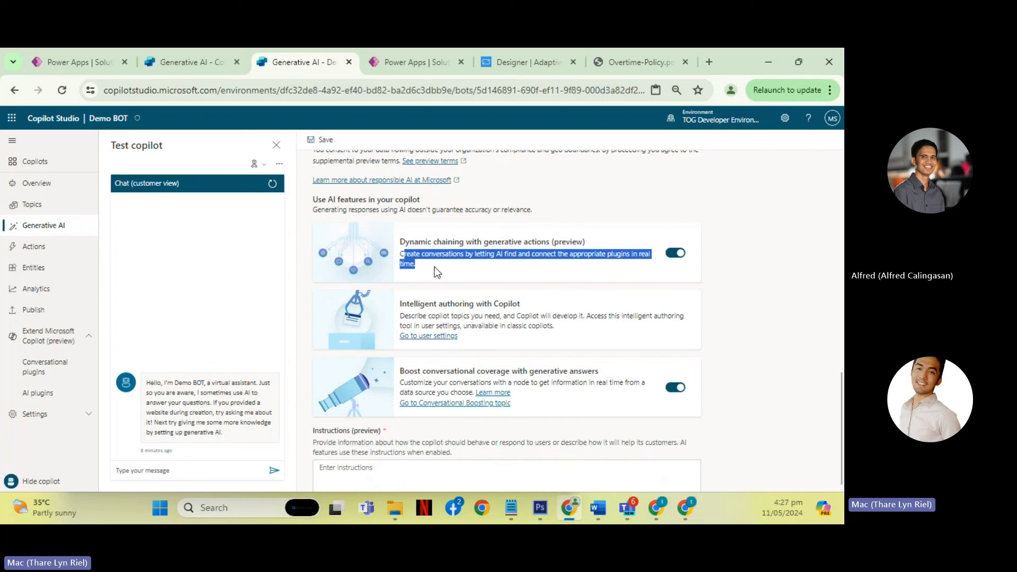
{"action": "left_click", "coordinate": [403, 255]}
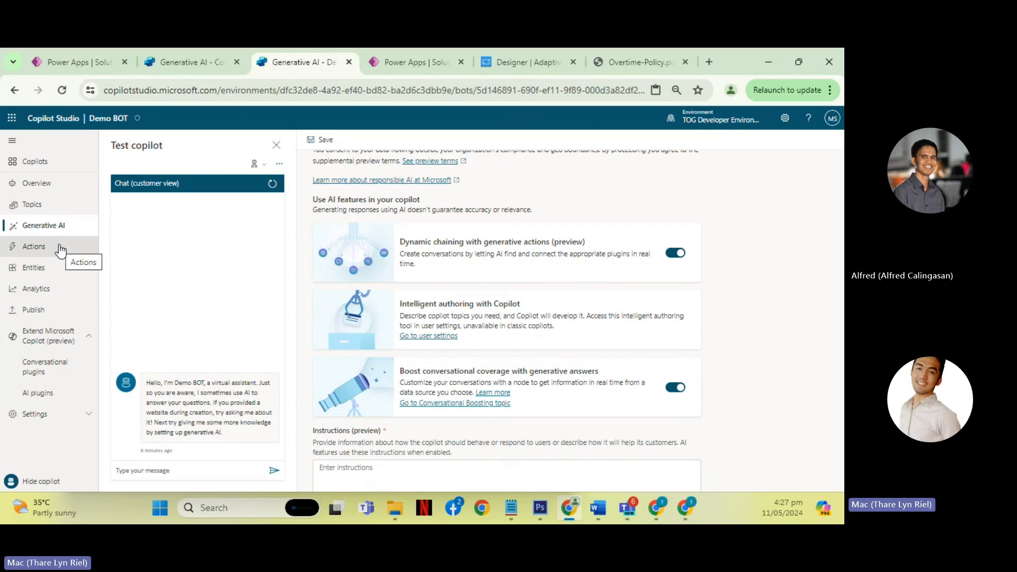
{"action": "left_click", "coordinate": [60, 377]}
{"action": "left_click", "coordinate": [449, 325]}
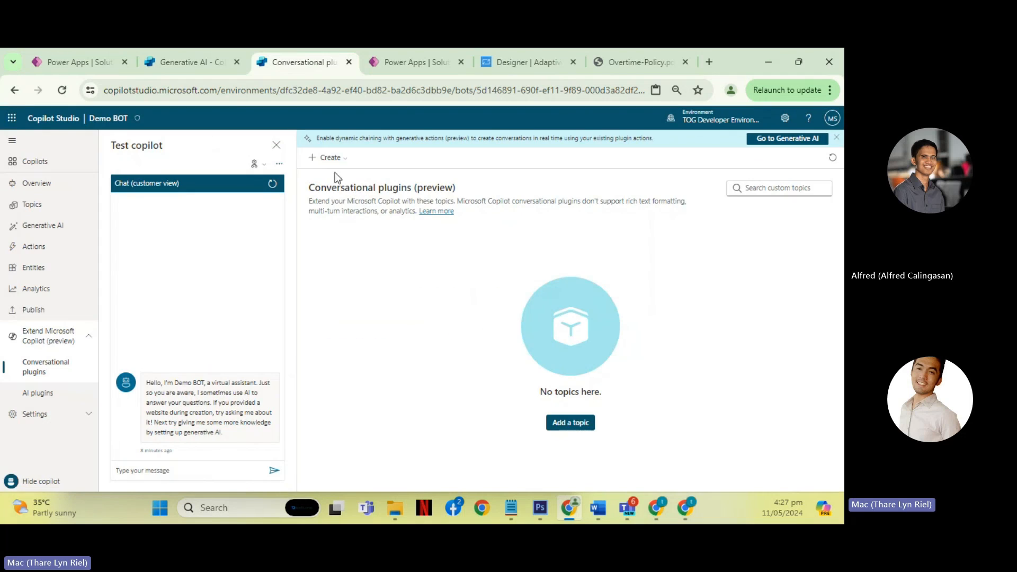
- Check the creation options for conversational plugins, try adding a blank topic with a Microsoft Copilot trigger, and leave without saving it
{"action": "left_click", "coordinate": [332, 159]}
{"action": "mouse_move", "coordinate": [352, 177]}
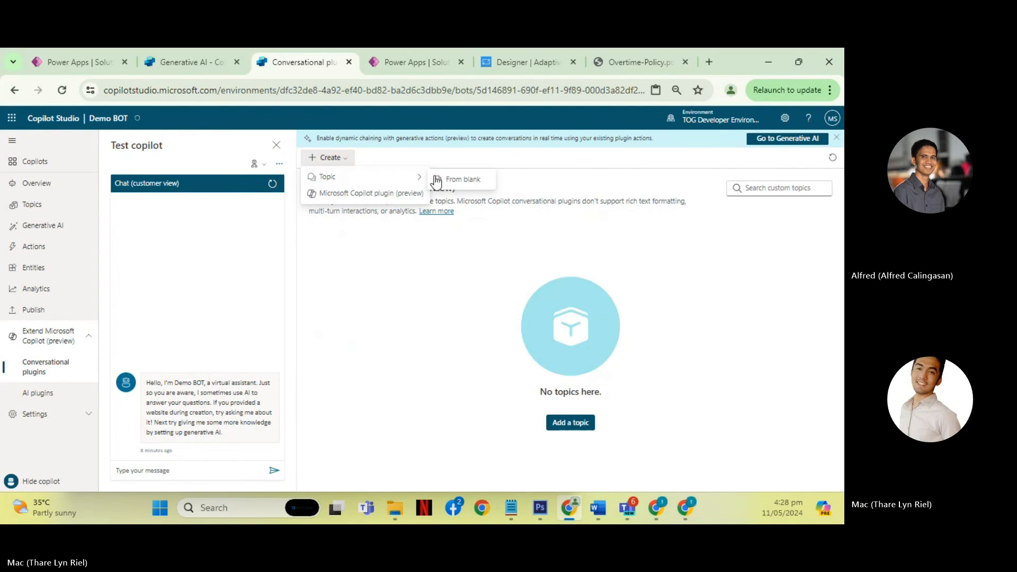
{"action": "left_click", "coordinate": [582, 423]}
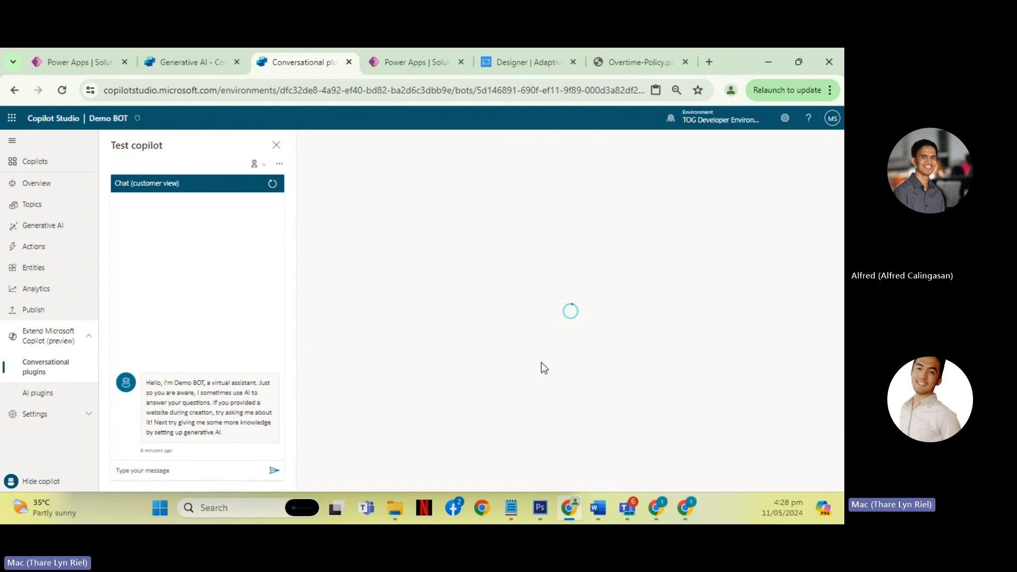
{"action": "left_click", "coordinate": [582, 291]}
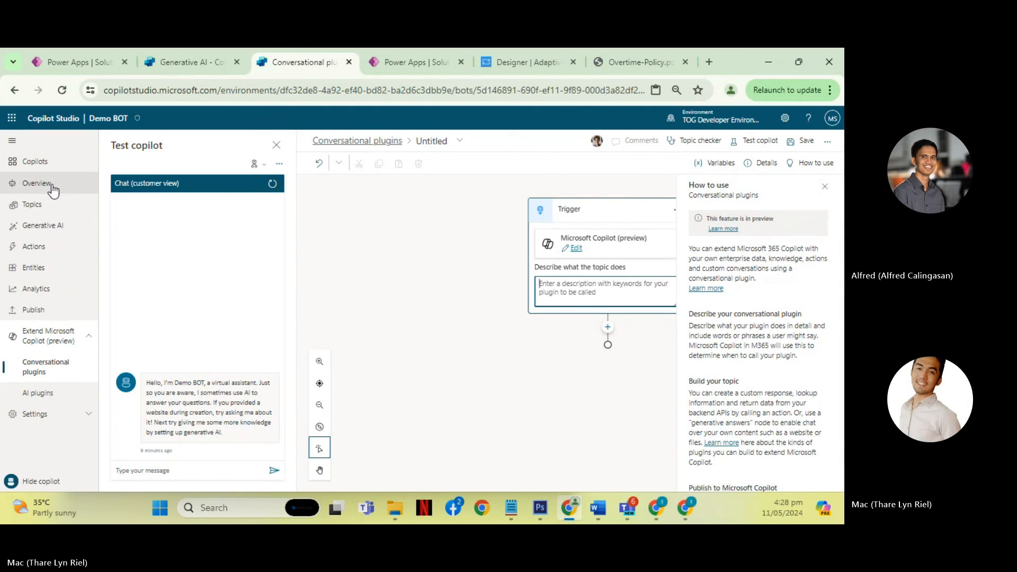
{"action": "left_click", "coordinate": [41, 208]}
{"action": "left_click", "coordinate": [449, 324]}
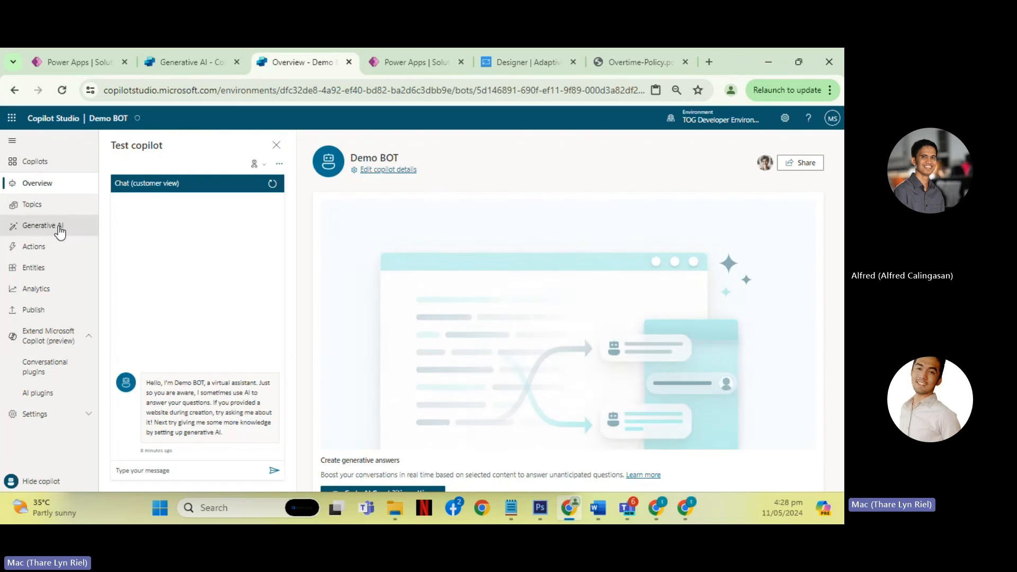
- Reopen the Generative AI page and examine the Dynamic chaining description and the remaining AI features down to the Instructions field
{"action": "left_click", "coordinate": [43, 226]}
{"action": "scroll", "coordinate": [484, 321], "scroll_direction": "down", "scroll_amount": 10}
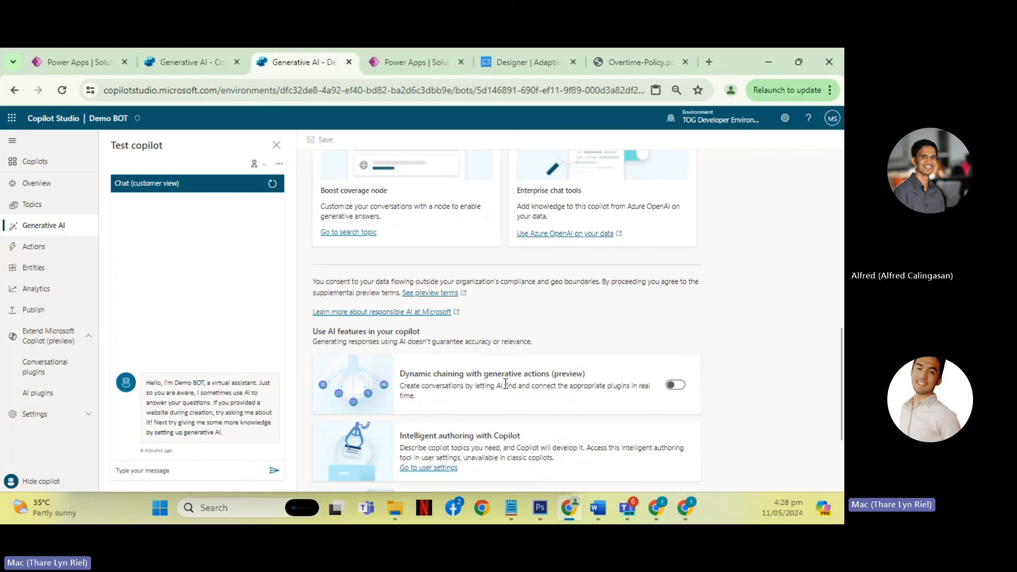
{"action": "left_click_drag", "start_coordinate": [475, 385], "coordinate": [502, 387]}
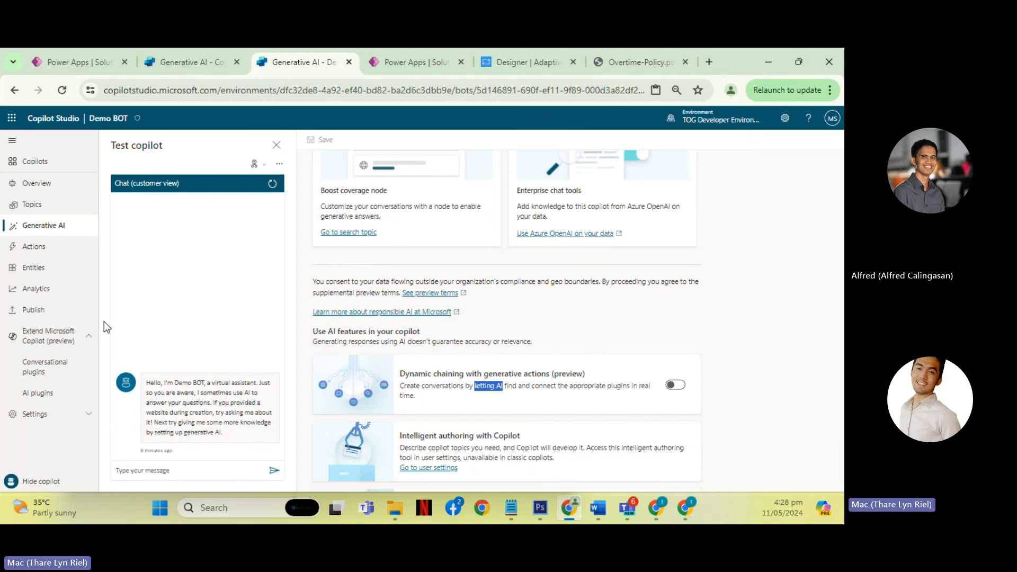
{"action": "scroll", "coordinate": [460, 324], "scroll_direction": "down", "scroll_amount": 1}
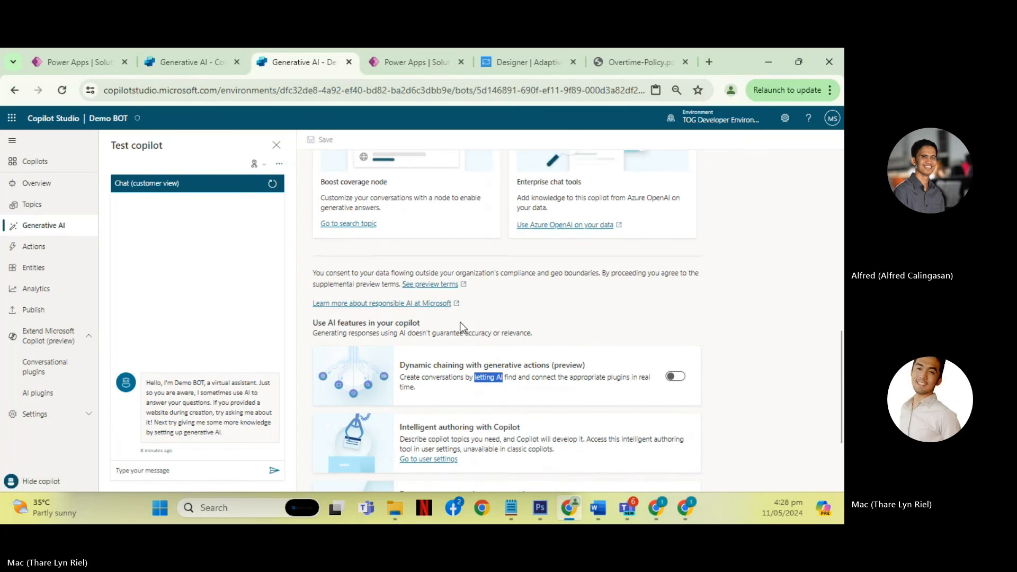
{"action": "scroll", "coordinate": [460, 327], "scroll_direction": "down", "scroll_amount": 3}
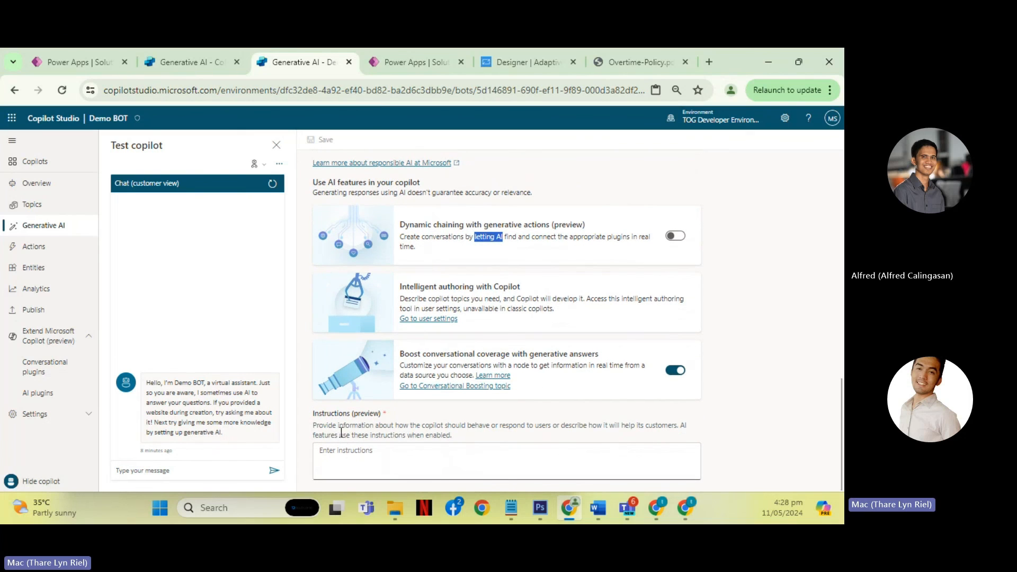
- Enter "Act like a Customer Representative of Tech One global" as the copilot's Instructions (preview)
{"action": "left_click", "coordinate": [374, 457]}
{"action": "scroll", "coordinate": [547, 361], "scroll_direction": "up", "scroll_amount": 8}
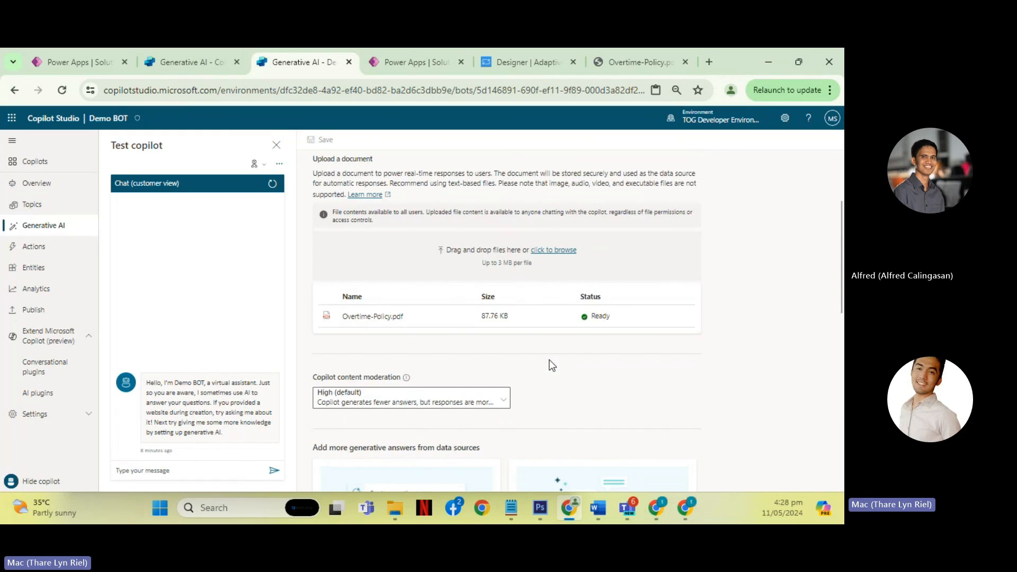
{"action": "scroll", "coordinate": [552, 363], "scroll_direction": "down", "scroll_amount": 8}
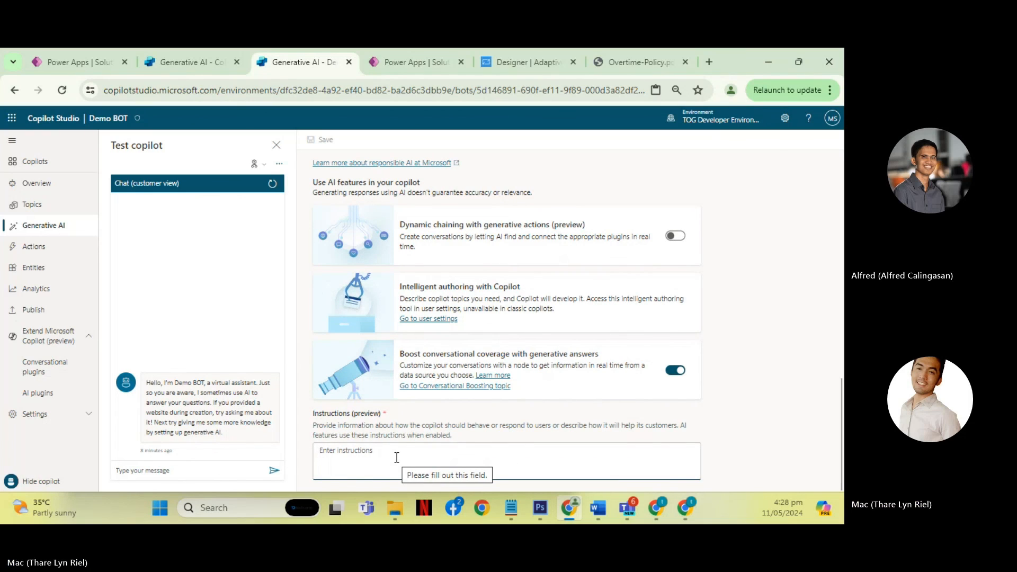
{"action": "type", "text": "W"}
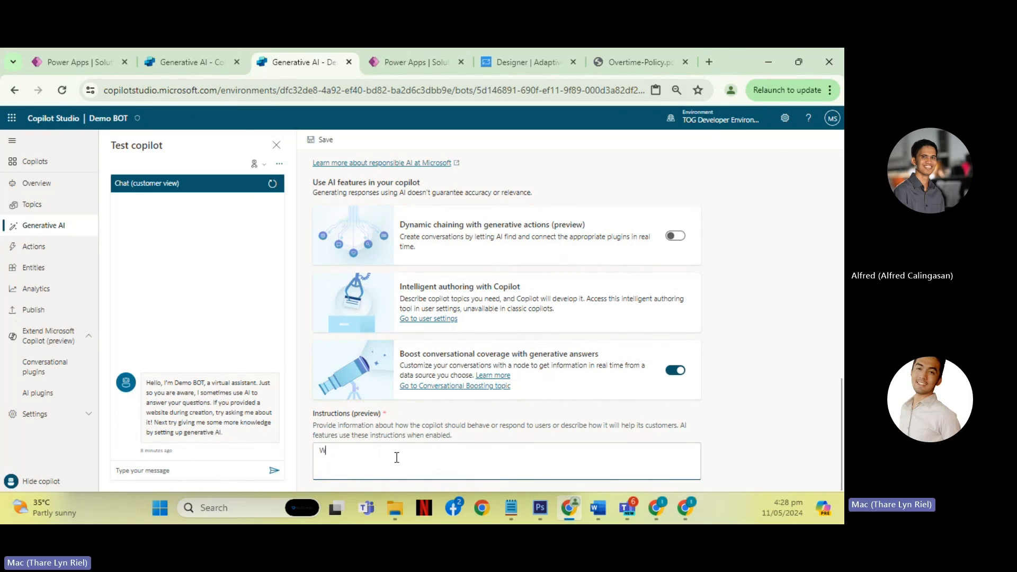
{"action": "key", "text": "BackSpace"}
{"action": "type", "text": "Act i"}
{"action": "type", "text": "ike a Customer Representative o"}
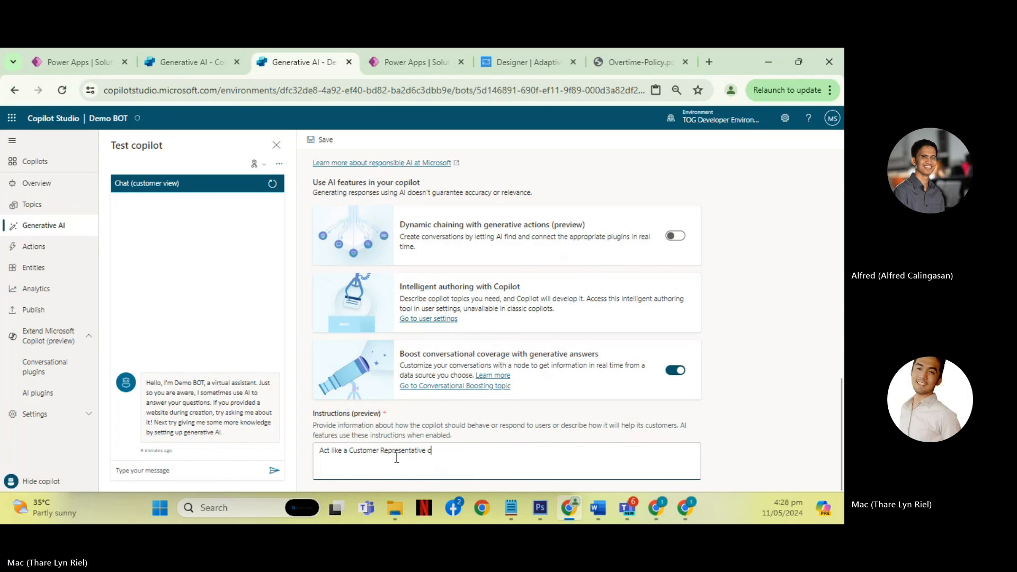
{"action": "type", "text": "f Tech One global"}
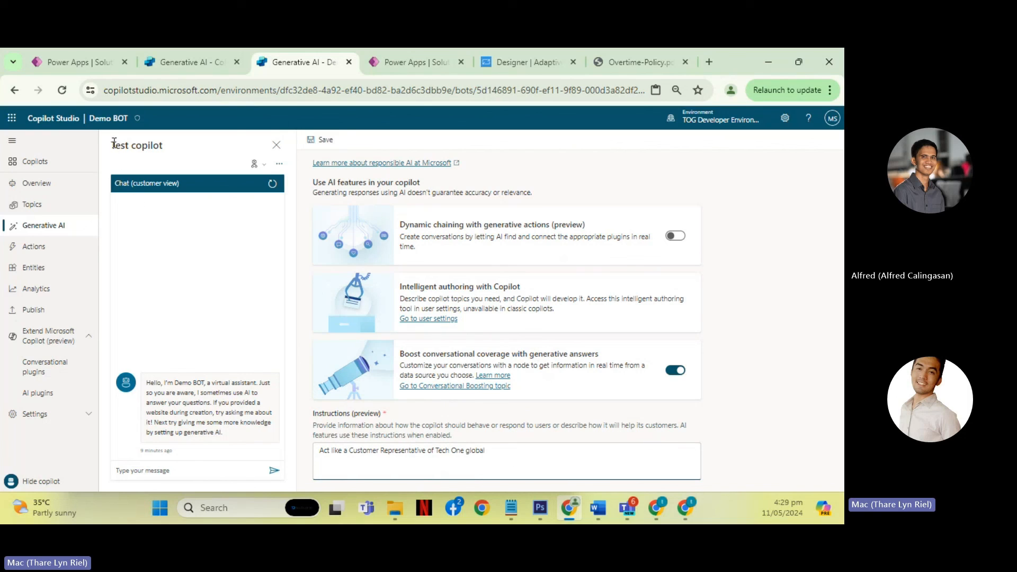
- Highlight the instruction text and the Test copilot heading, and review the Generative AI page from its website and document sources to Instructions
{"action": "left_click_drag", "start_coordinate": [498, 450], "coordinate": [338, 450]}
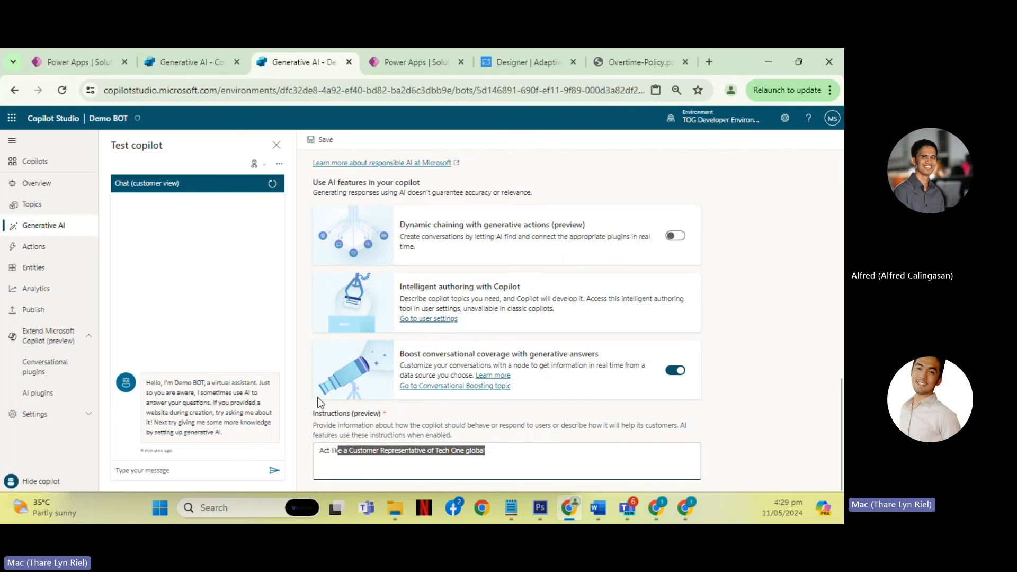
{"action": "left_click_drag", "start_coordinate": [113, 146], "coordinate": [166, 147]}
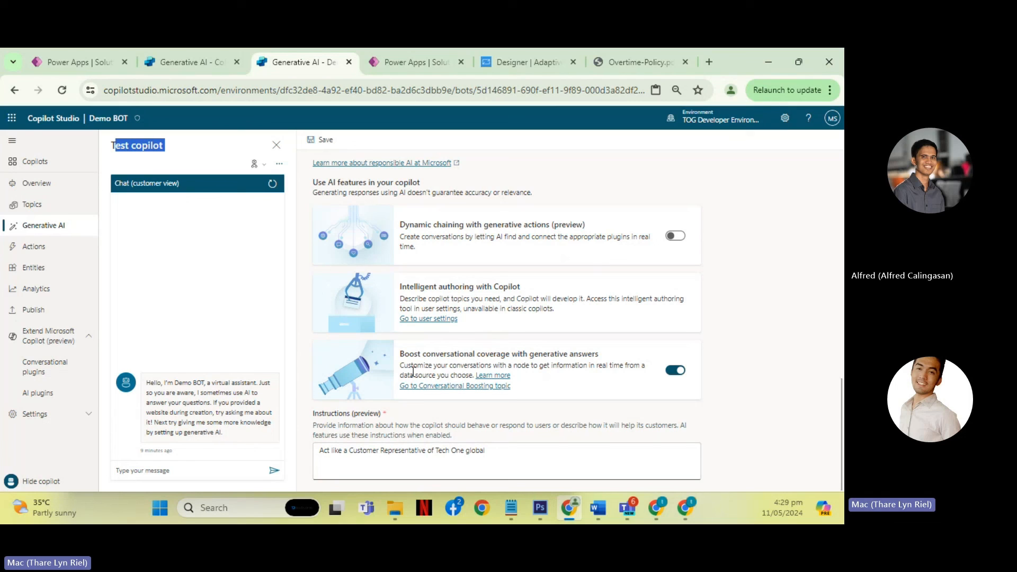
{"action": "scroll", "coordinate": [487, 308], "scroll_direction": "up", "scroll_amount": 3}
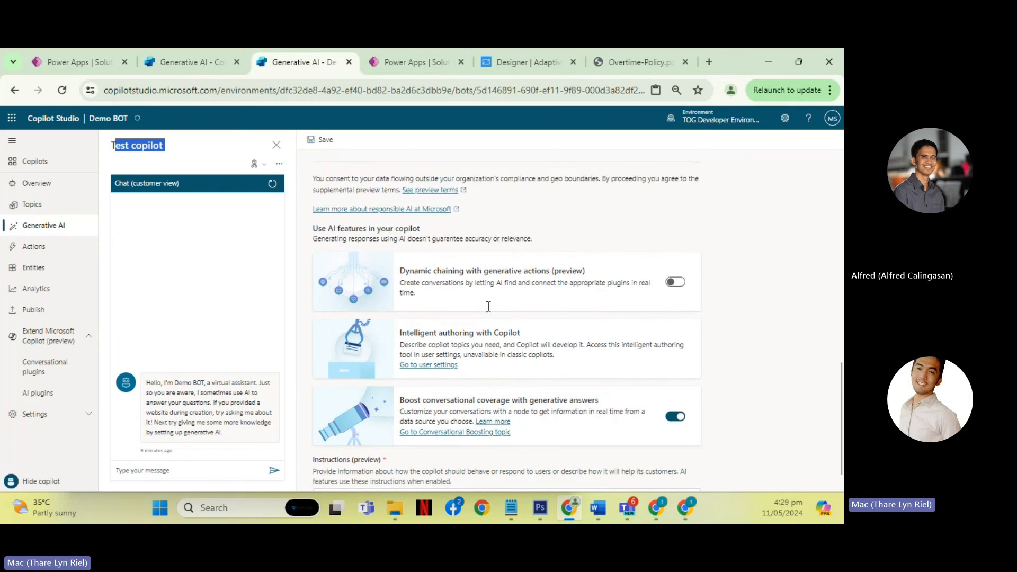
{"action": "scroll", "coordinate": [483, 307], "scroll_direction": "up", "scroll_amount": 10}
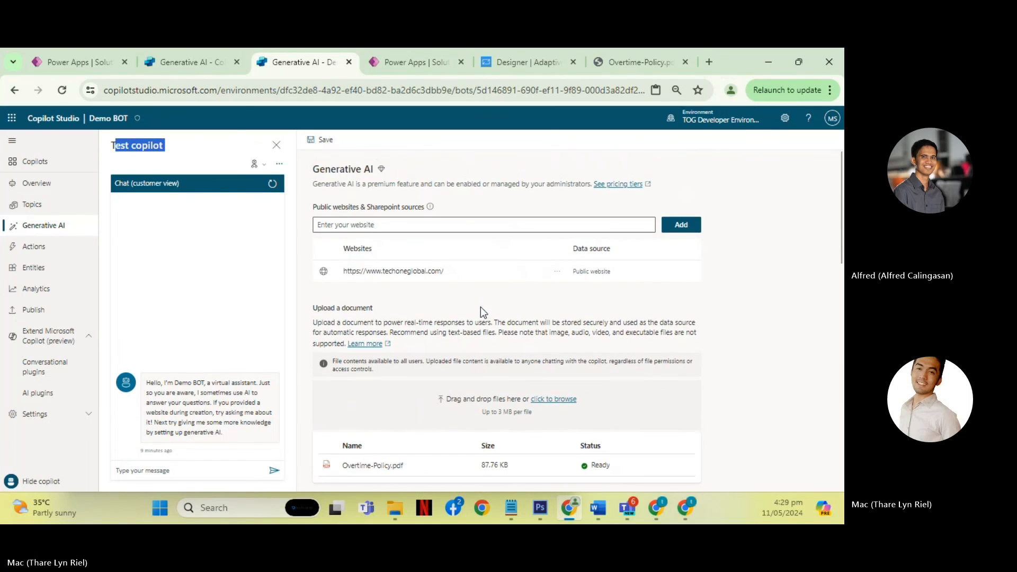
{"action": "scroll", "coordinate": [481, 307], "scroll_direction": "down", "scroll_amount": 5}
{"action": "scroll", "coordinate": [504, 297], "scroll_direction": "up", "scroll_amount": 5}
{"action": "scroll", "coordinate": [532, 284], "scroll_direction": "down", "scroll_amount": 5}
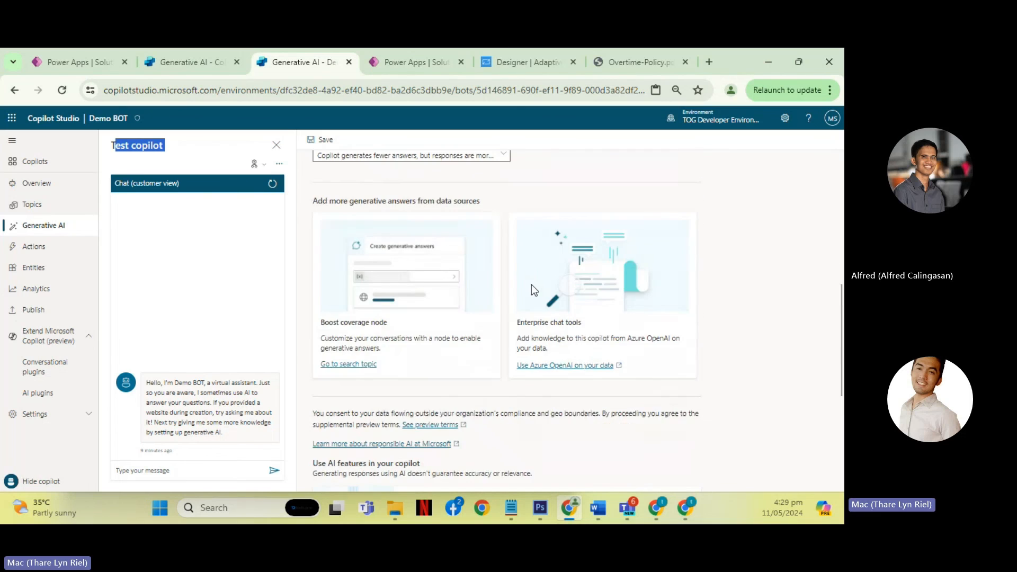
{"action": "scroll", "coordinate": [532, 285], "scroll_direction": "down", "scroll_amount": 5}
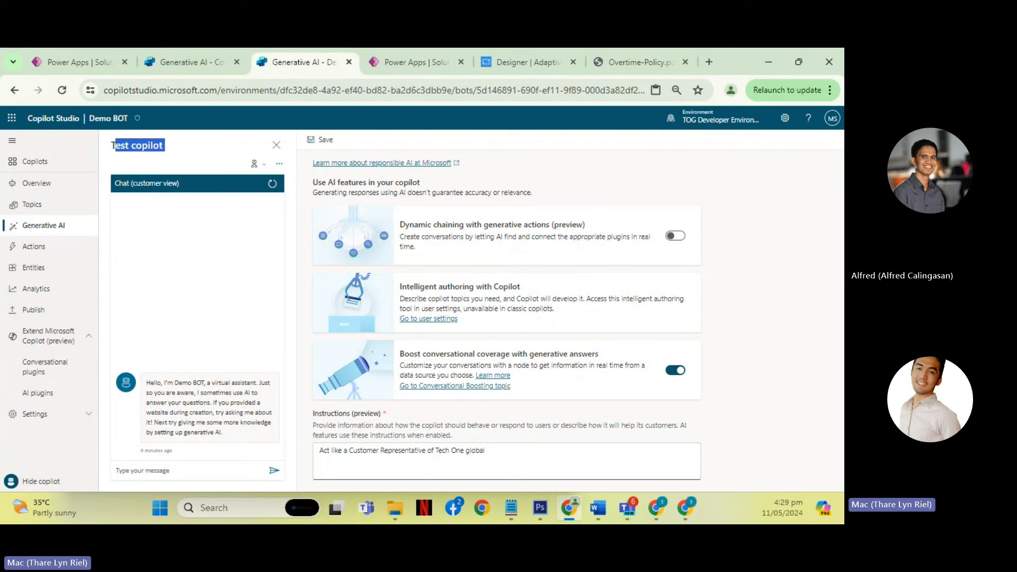
- Switch to the presentation slideshow and advance from the Demo slide to the Key Features and Use Cases slide
{"action": "key", "text": "alt+Tab"}
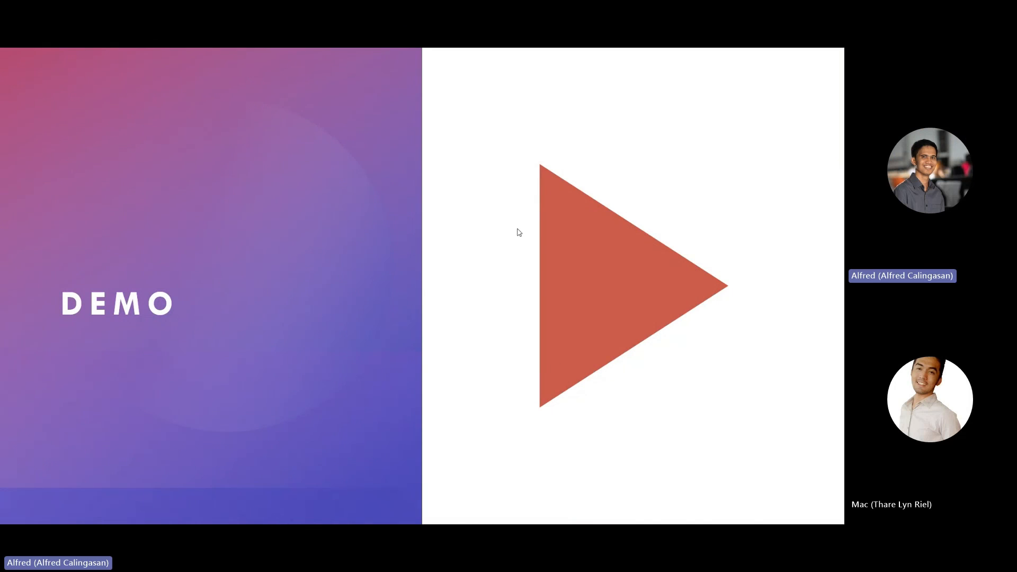
{"action": "left_click", "coordinate": [642, 231]}
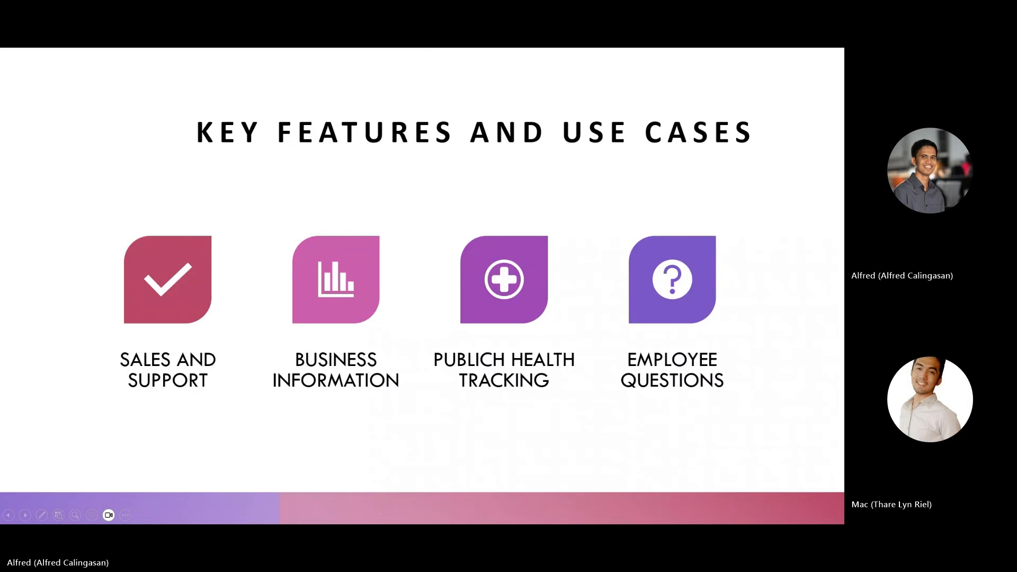